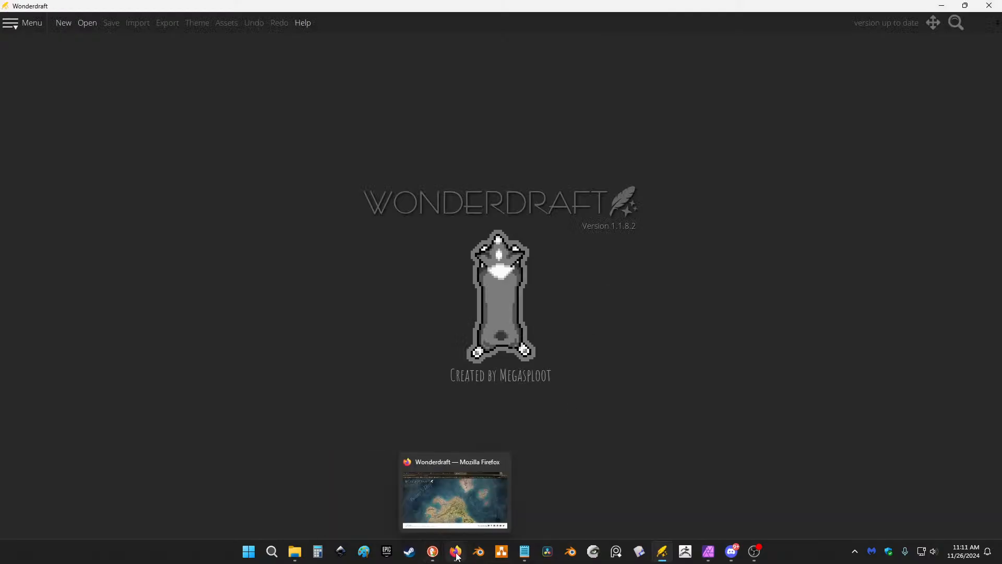
Switch to Firefox and look through the Wonderdraft website's features, requirements and purchase sections, then return to Wonderdraft.
left_click(472, 510)
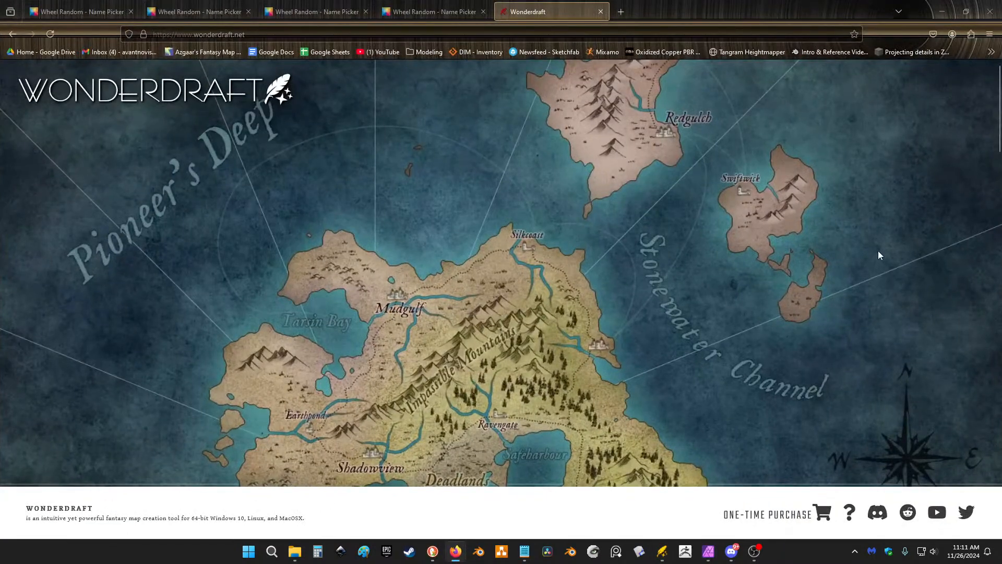
scroll(878, 255, "down", 6)
scroll(850, 279, "up", 6)
scroll(713, 236, "down", 10)
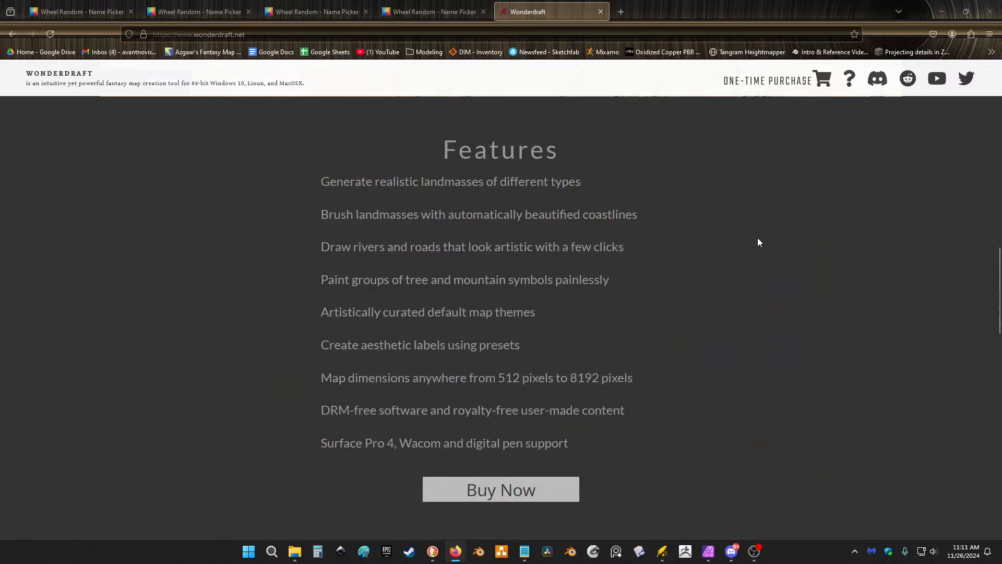
scroll(759, 224, "down", 7)
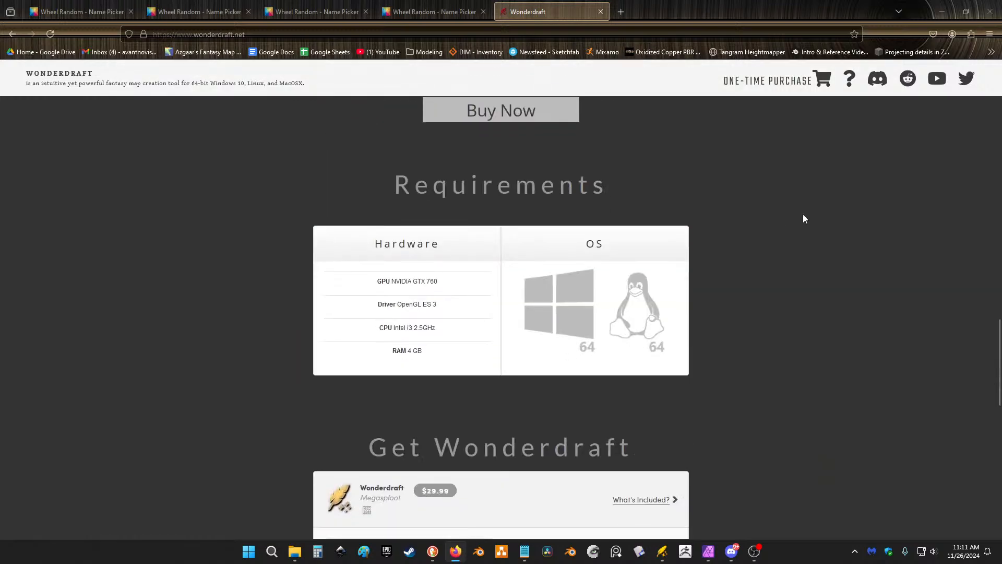
scroll(804, 213, "down", 3)
scroll(835, 271, "up", 10)
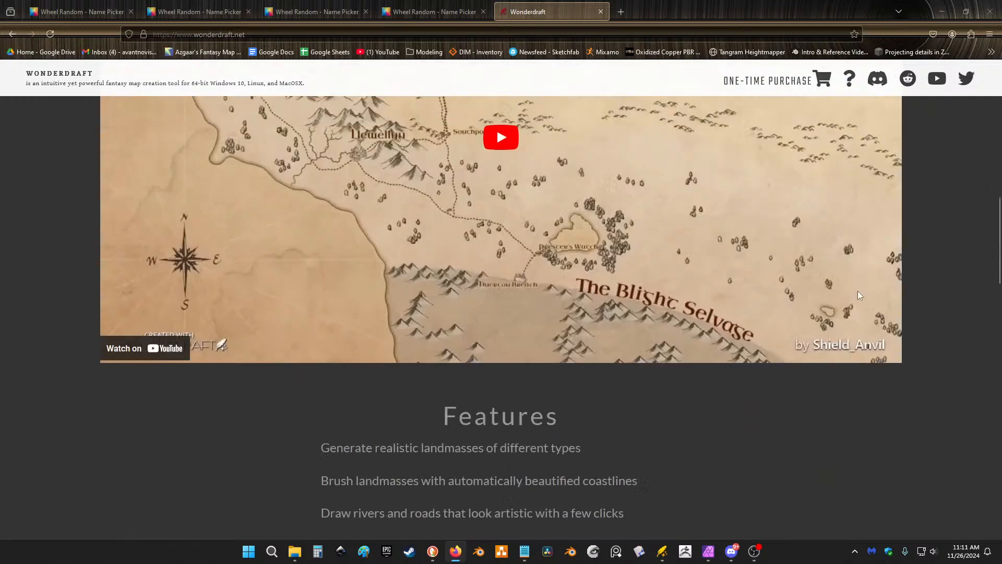
scroll(856, 282, "up", 10)
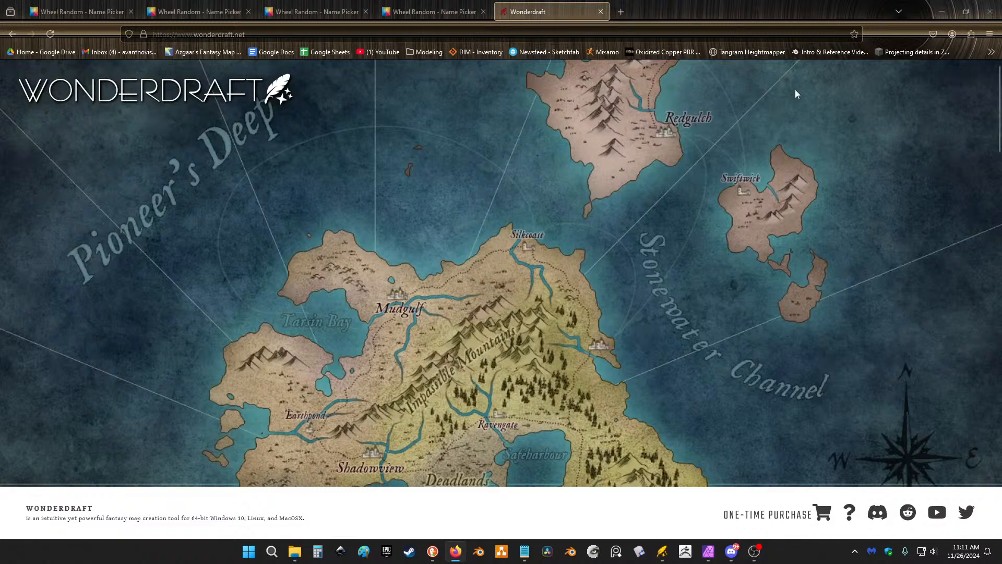
left_click(945, 16)
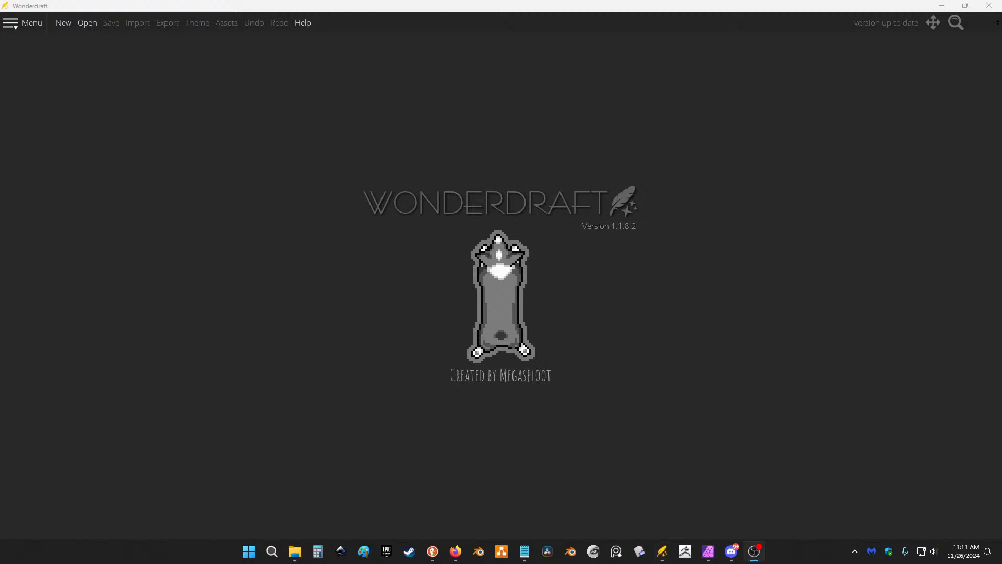
left_click(589, 201)
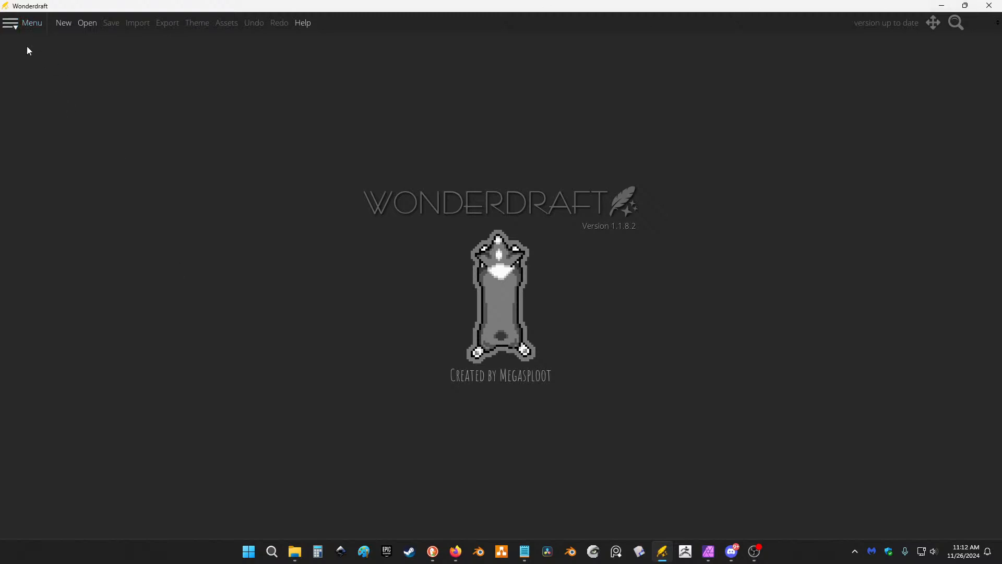
Open the Wonderdraft user folder to view its contents and close it again.
left_click(27, 25)
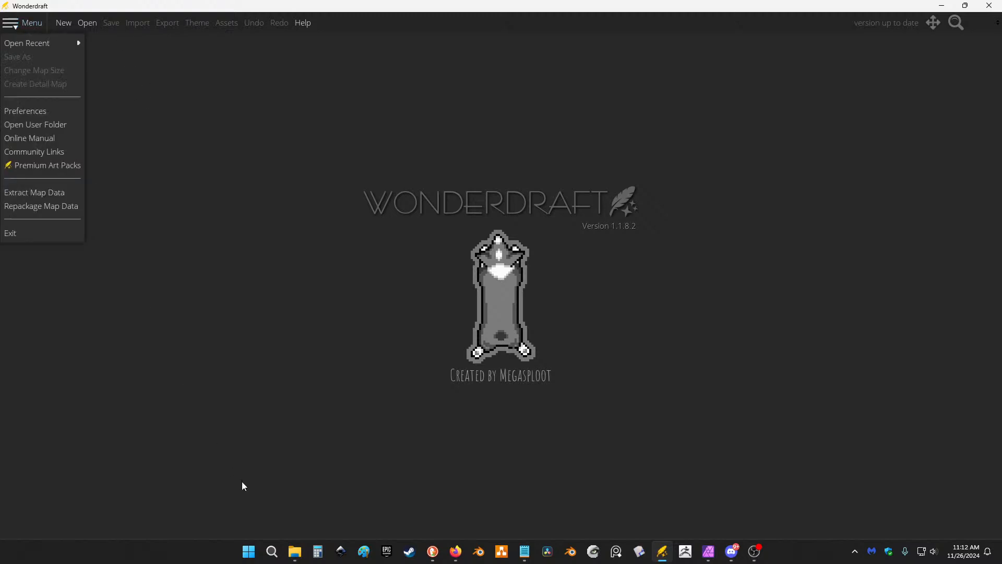
mouse_move(60, 45)
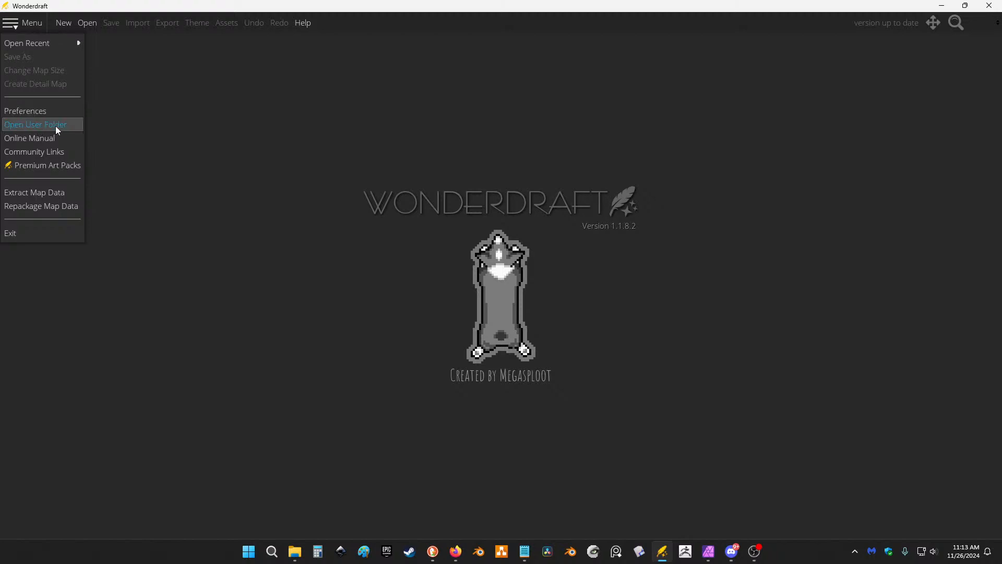
left_click(39, 127)
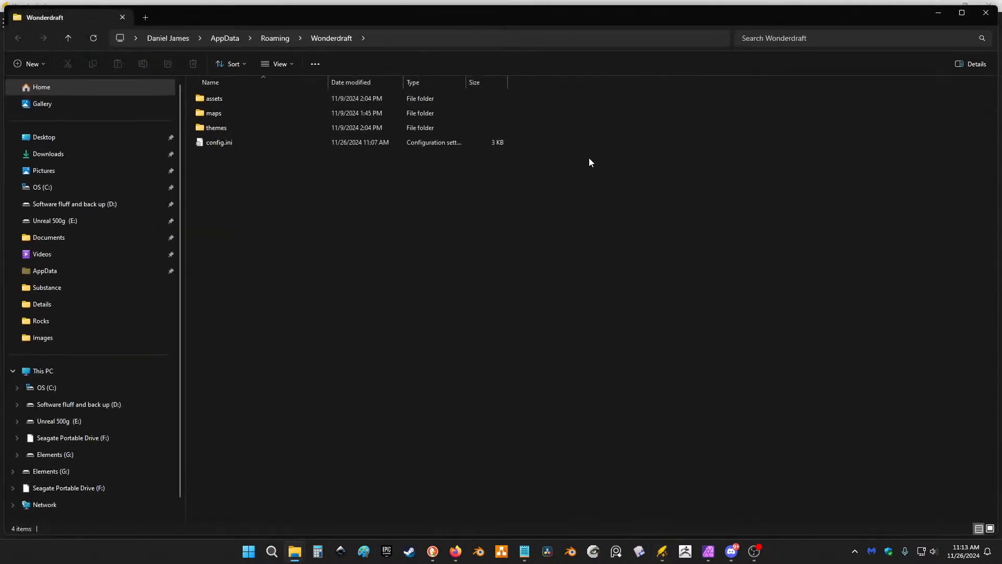
left_click(986, 13)
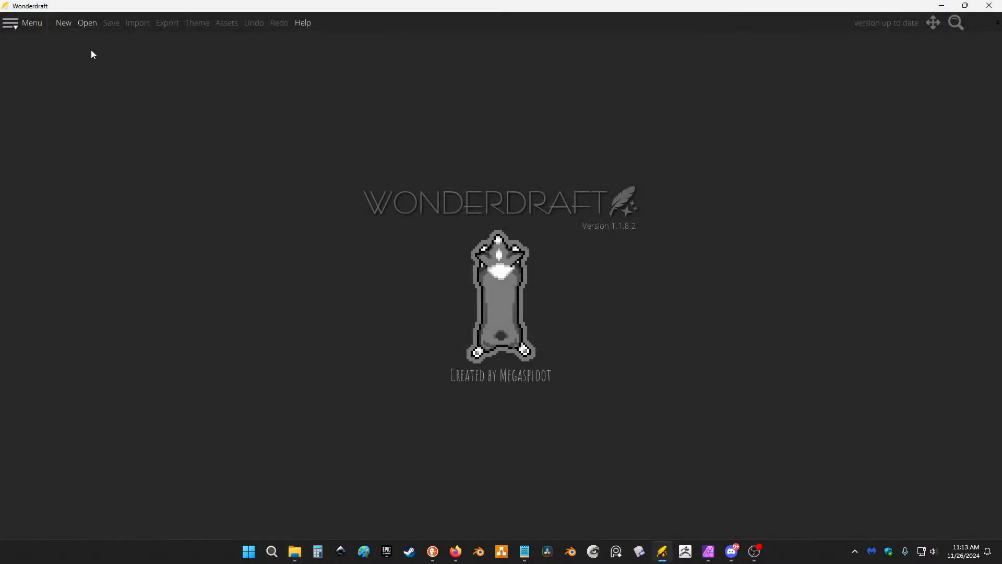
Review the General, Interface, Advanced, Hotkeys and Performance preferences, leaving the settings as they are.
left_click(32, 24)
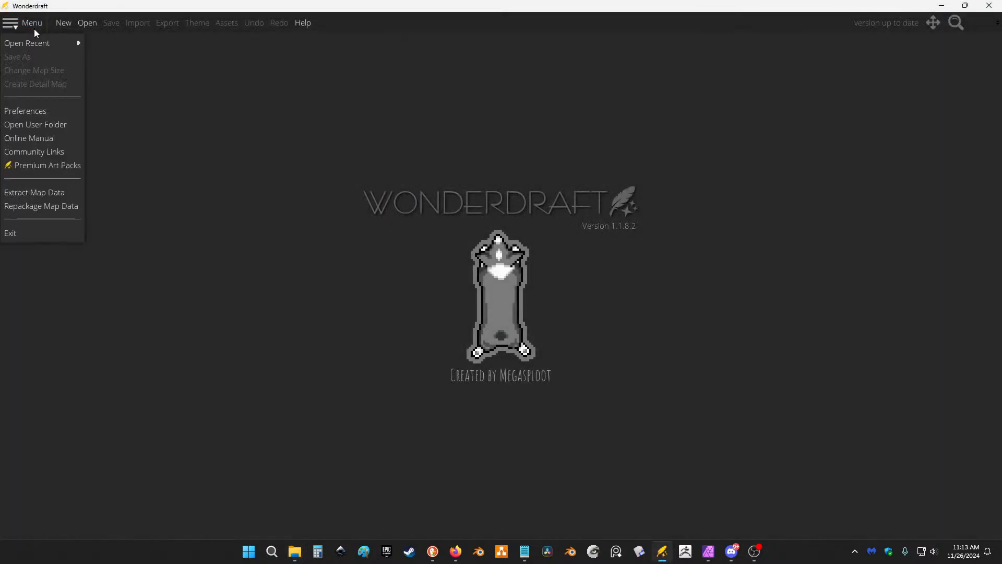
left_click(33, 112)
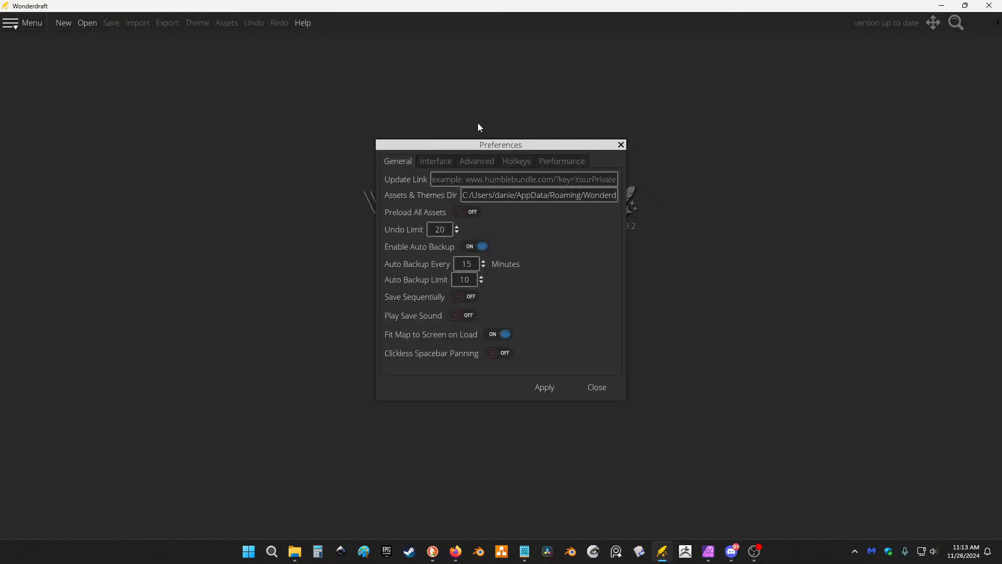
left_click(437, 161)
left_click(477, 161)
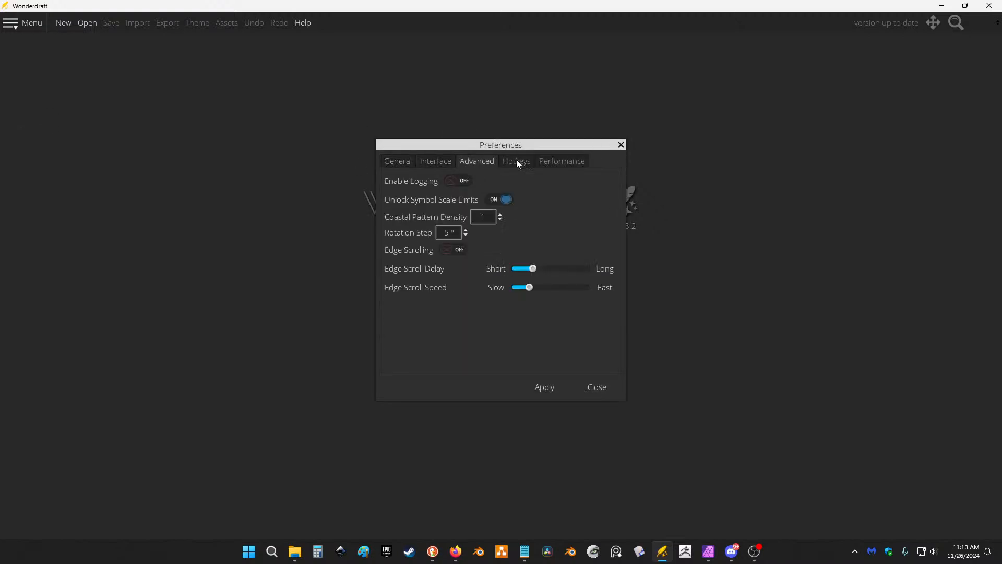
left_click(516, 161)
left_click(562, 160)
left_click(621, 146)
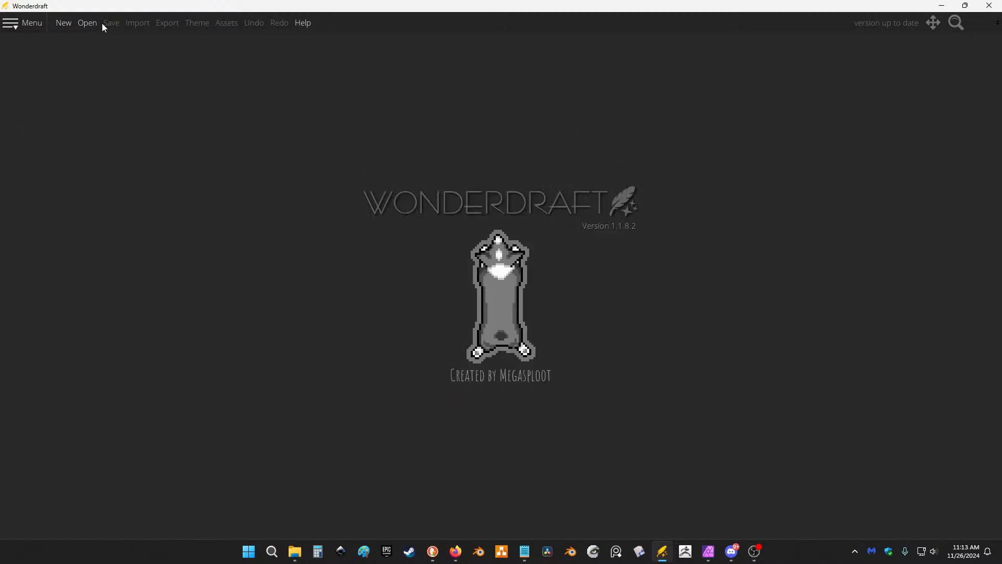
Start a new landscape map with the 4K Ultra HD template and the Adventure theme.
left_click(31, 25)
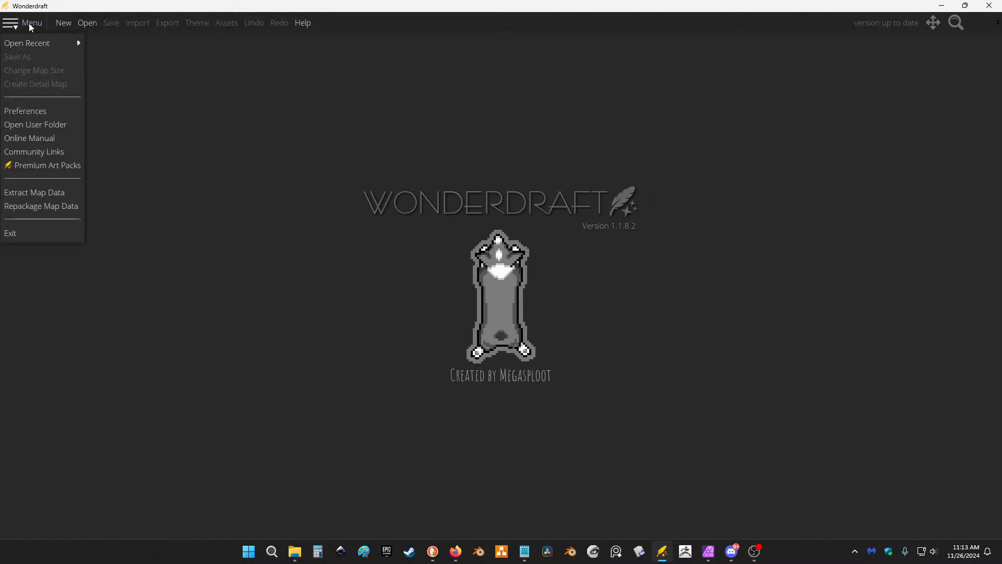
left_click(58, 25)
left_click(59, 26)
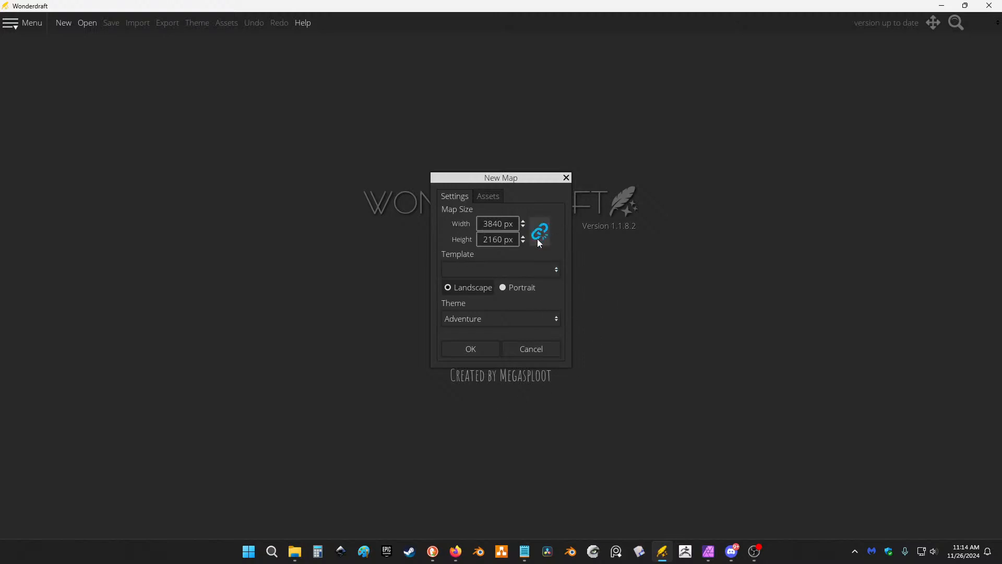
left_click(513, 269)
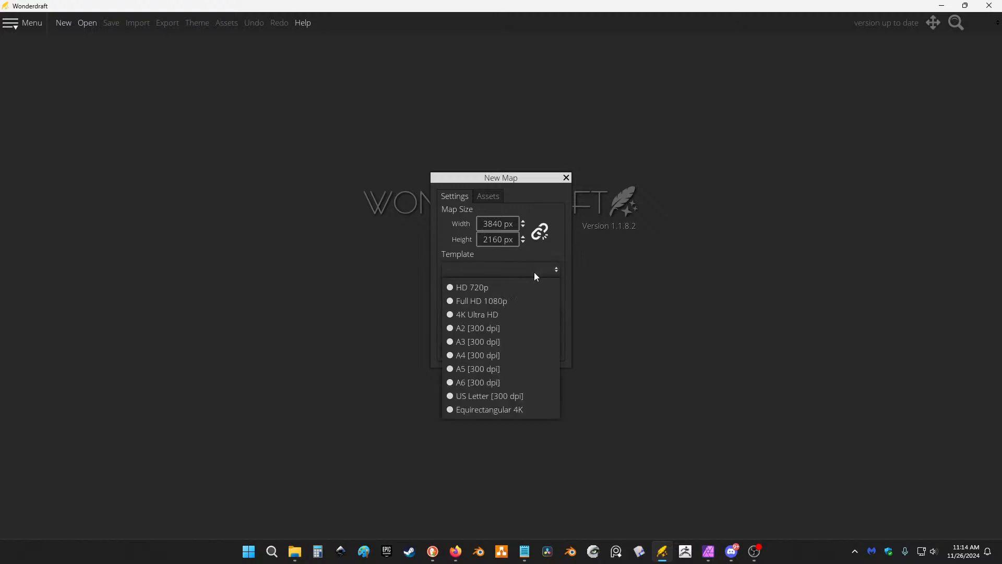
left_click(521, 292)
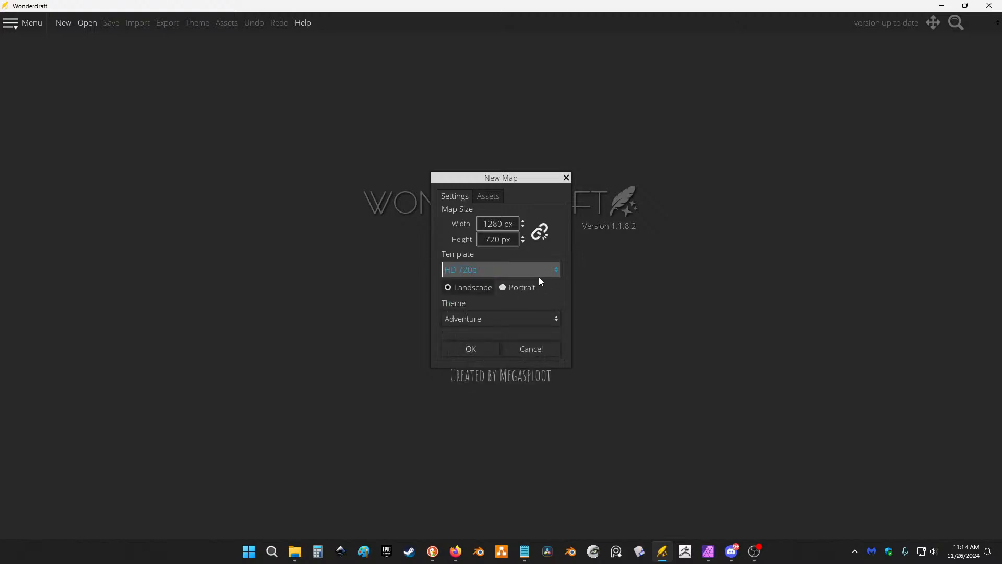
left_click(538, 275)
left_click(534, 302)
left_click(531, 277)
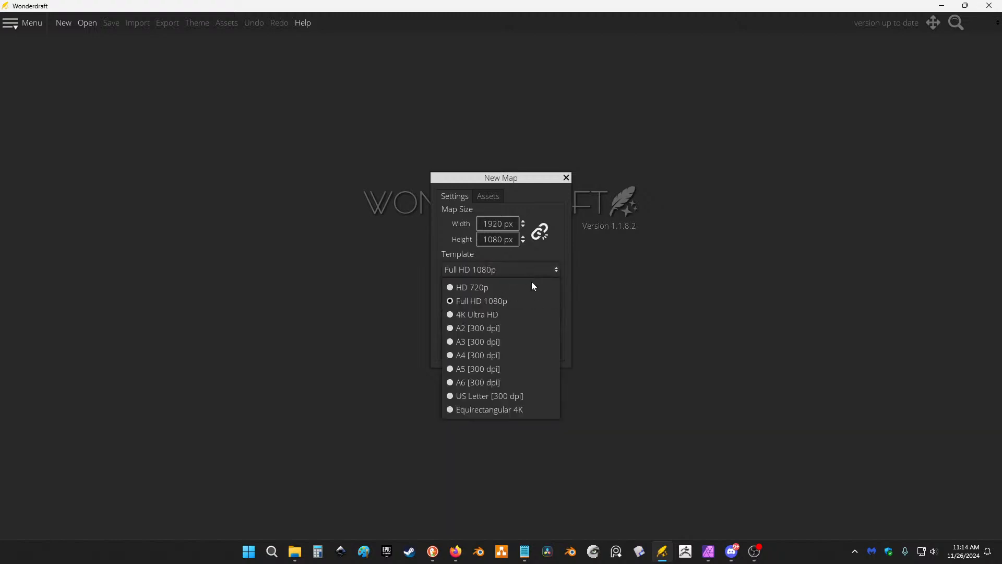
left_click(522, 315)
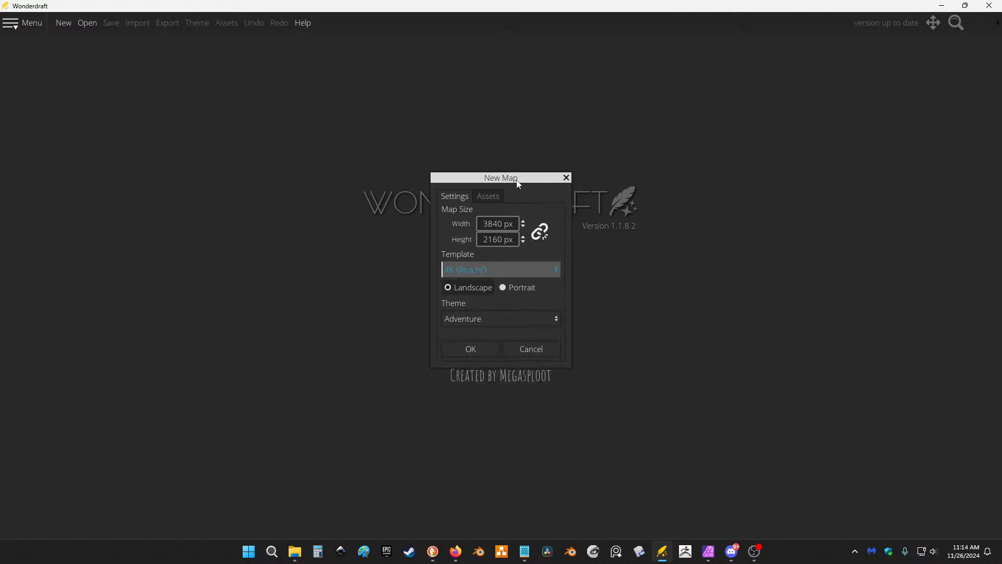
mouse_move(518, 183)
left_mouse_down()
mouse_move(533, 177)
mouse_move(526, 157)
mouse_move(520, 170)
left_mouse_up()
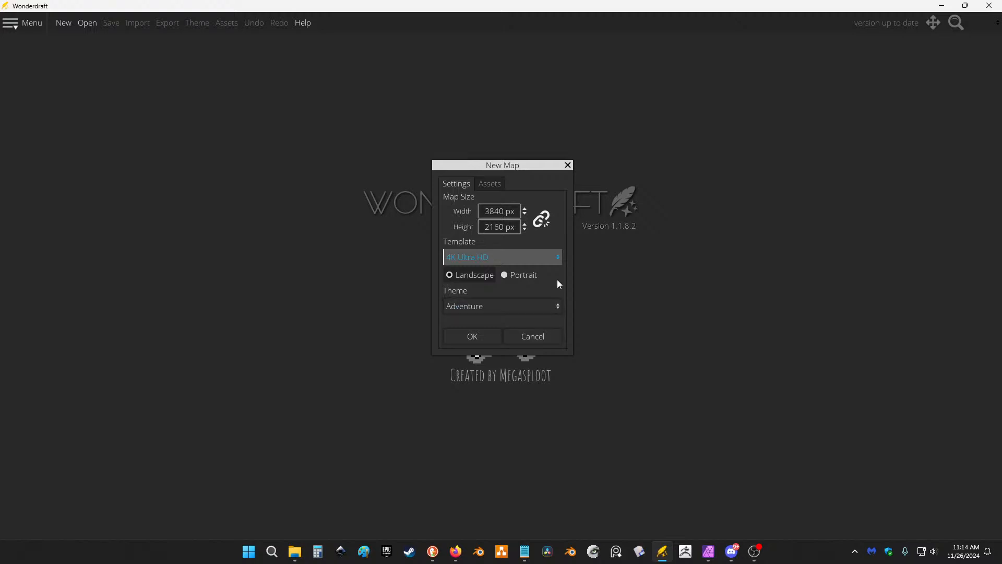
left_click(508, 303)
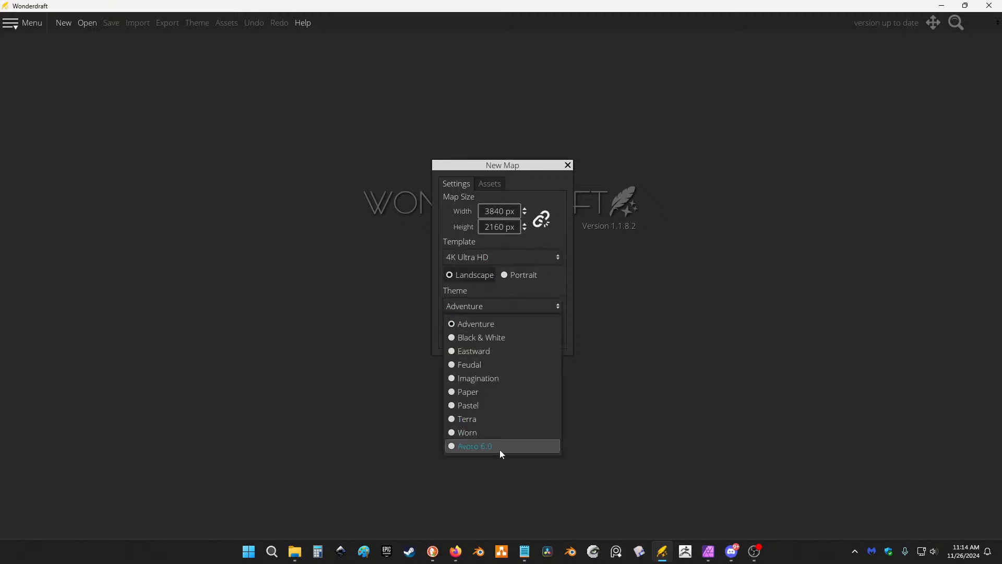
left_click(553, 273)
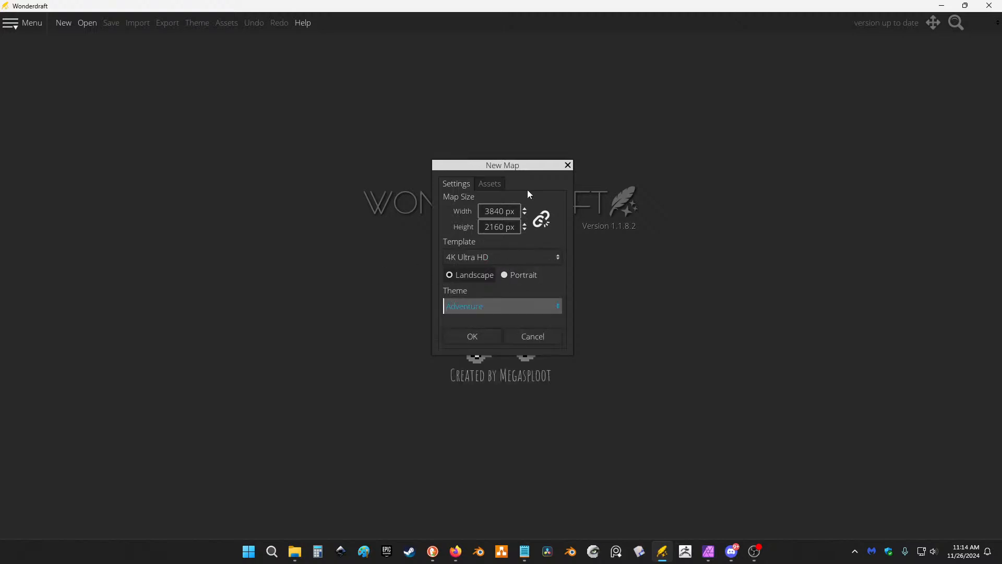
Disable all custom asset packs for the new map, leaving the default ones enabled, and create the map.
left_click(486, 184)
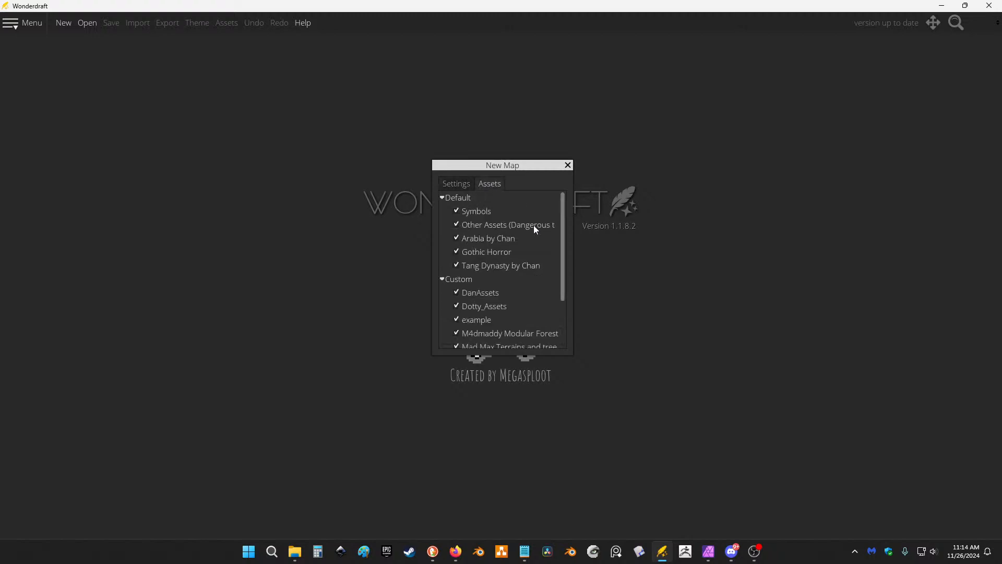
left_click(458, 290)
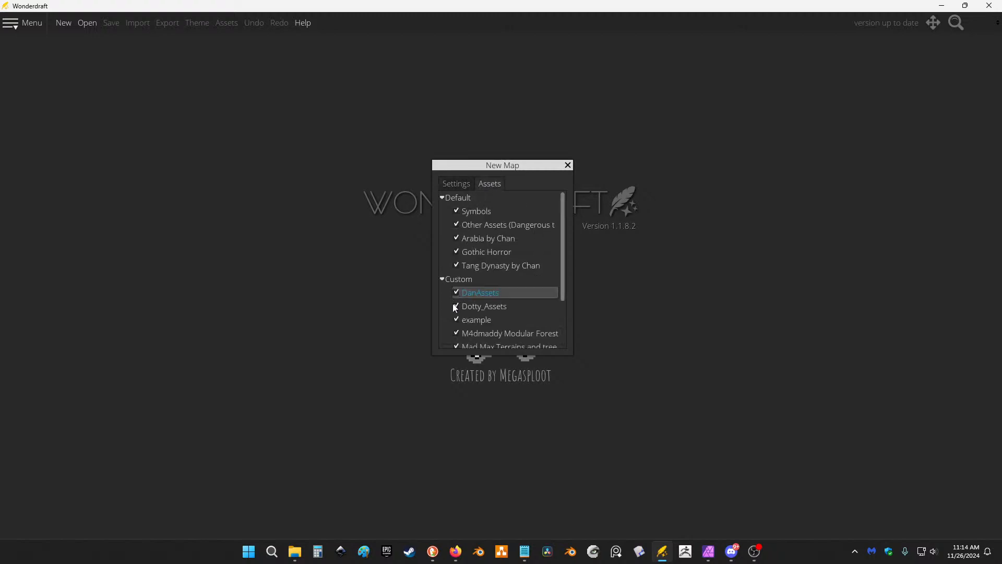
left_click(457, 307)
left_click(457, 320)
scroll(490, 311, "down", 2)
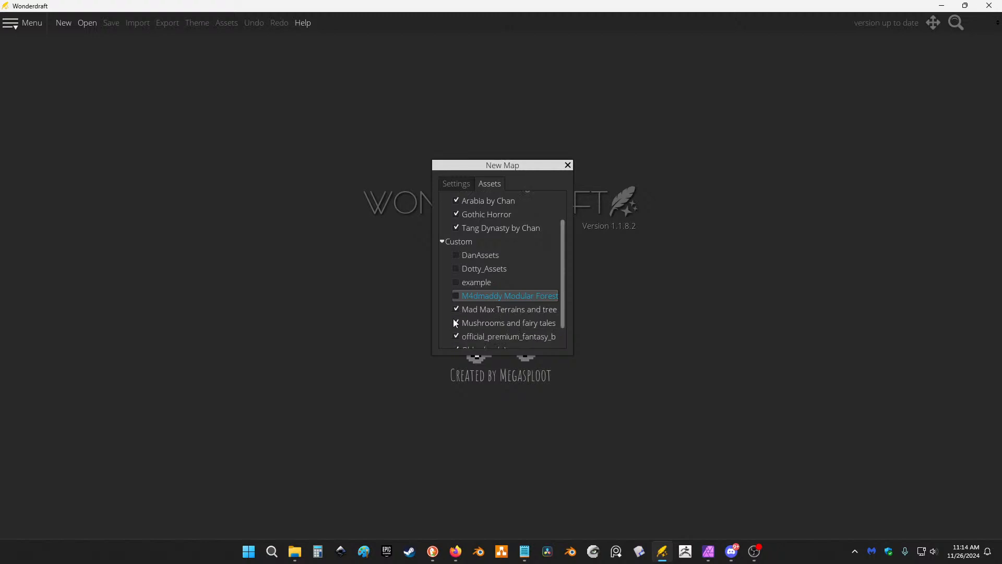
left_click(456, 309)
left_click(457, 322)
left_click(457, 335)
scroll(475, 315, "down", 1)
left_click(457, 334)
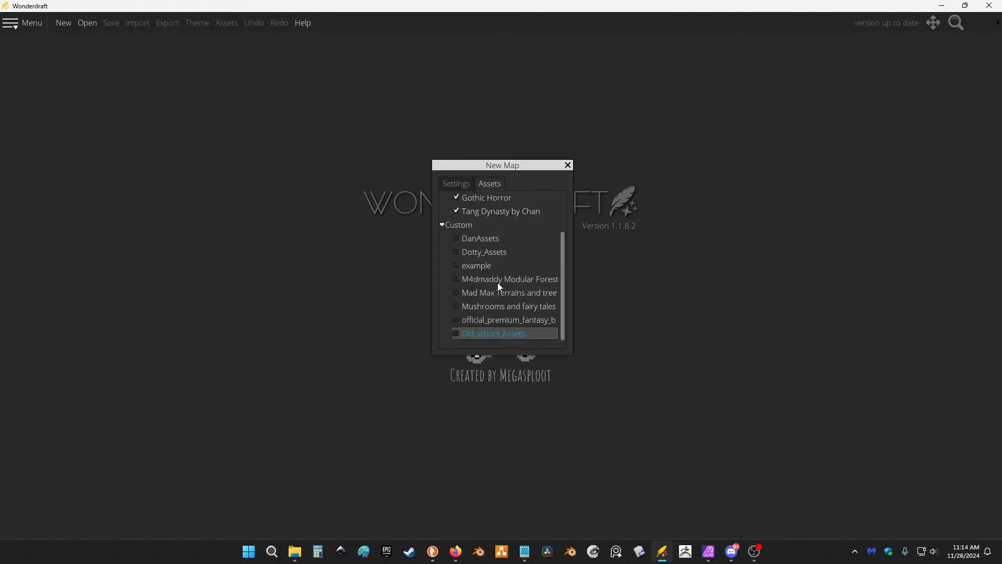
scroll(512, 219, "up", 3)
left_click(462, 183)
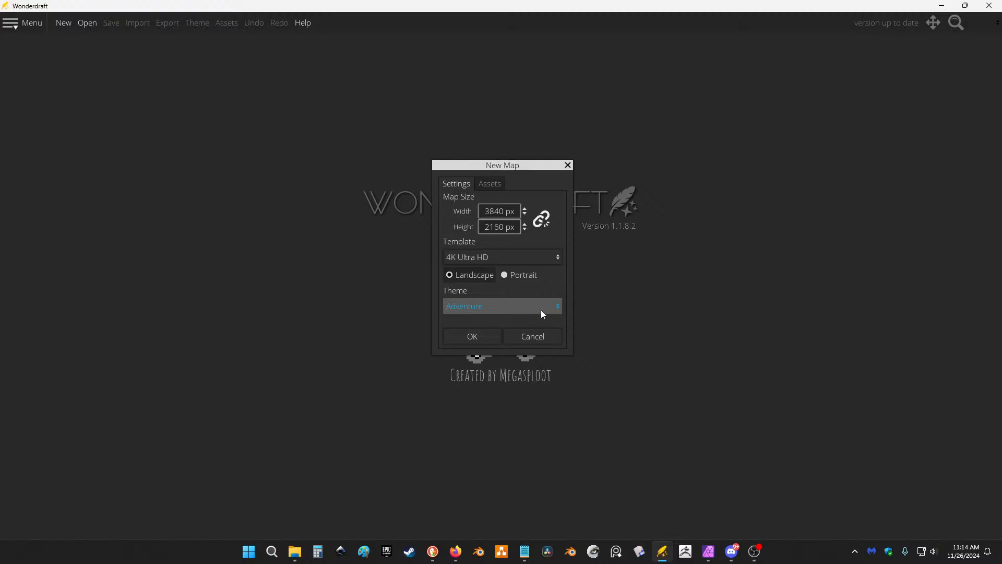
left_click(474, 339)
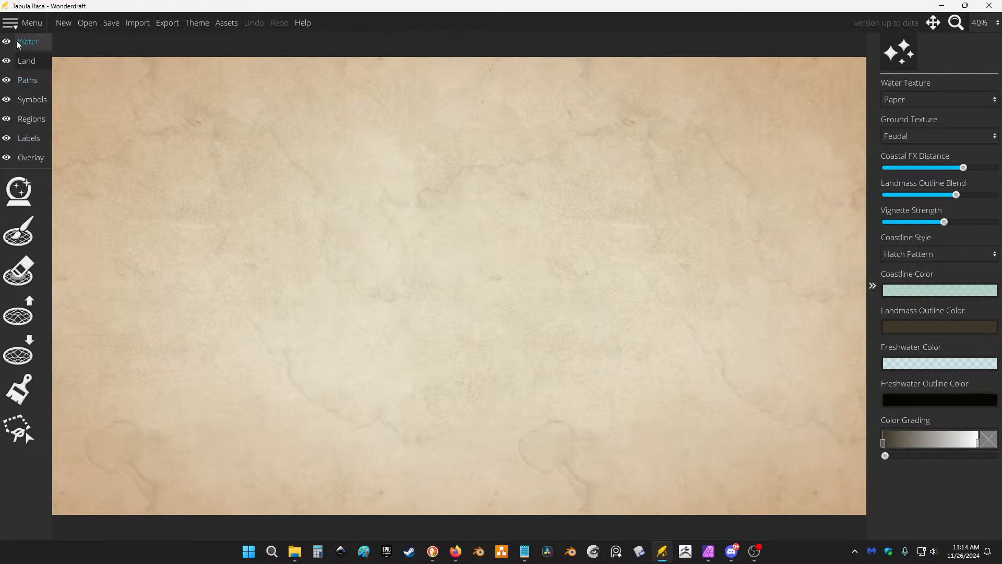
Review the main menu commands and the available export image types, and close the export options without exporting.
left_click(21, 25)
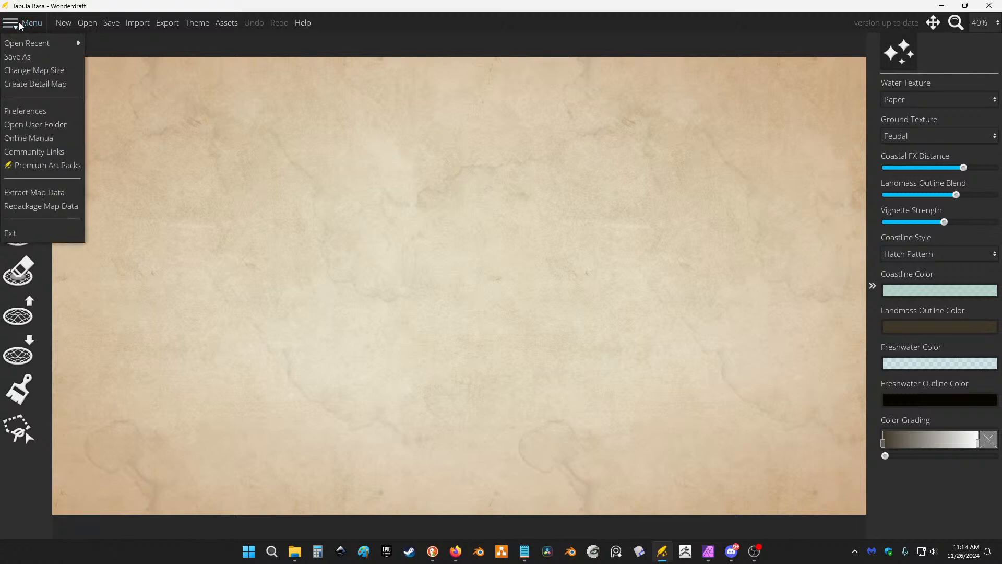
left_click(19, 22)
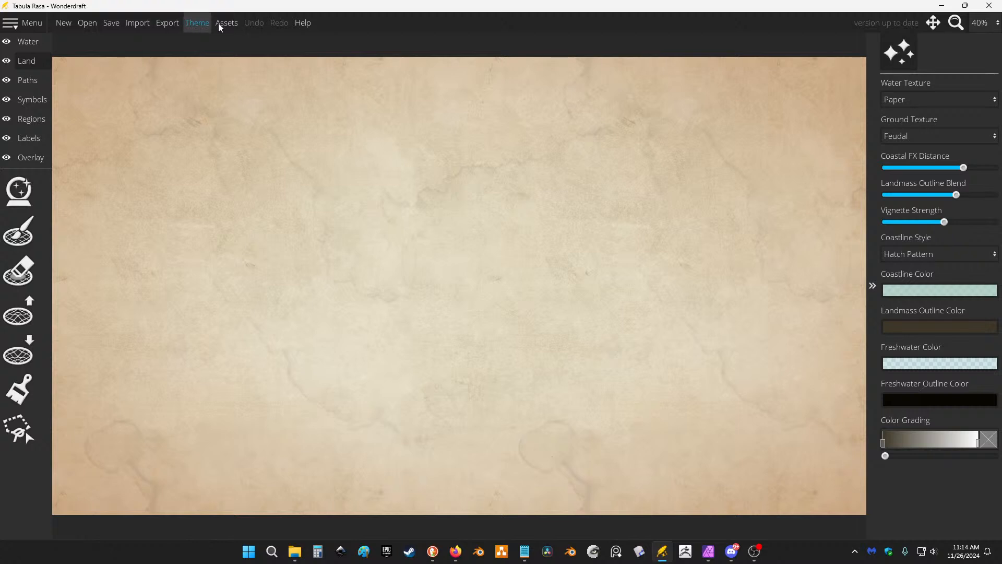
left_click(147, 23)
left_click(164, 24)
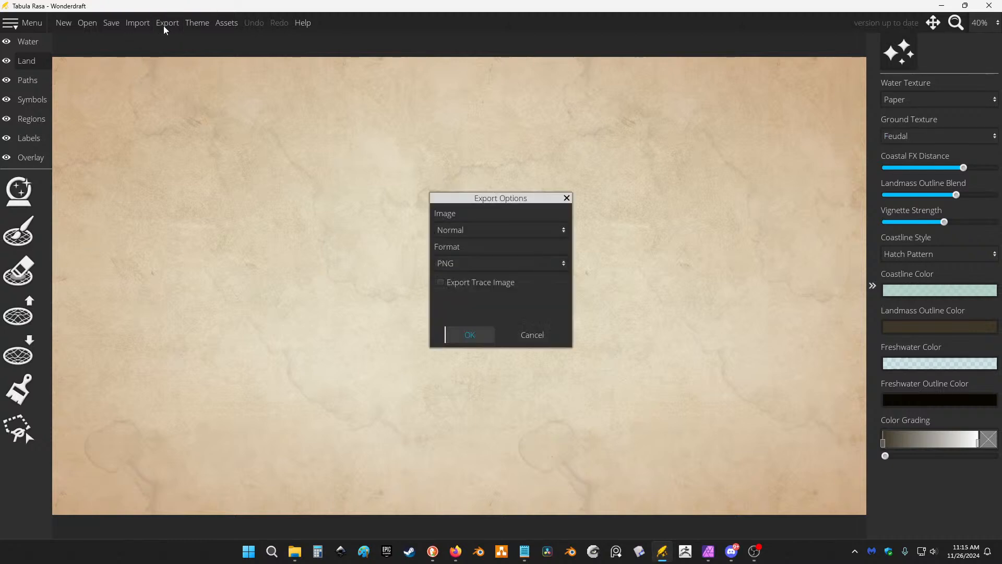
left_click(514, 223)
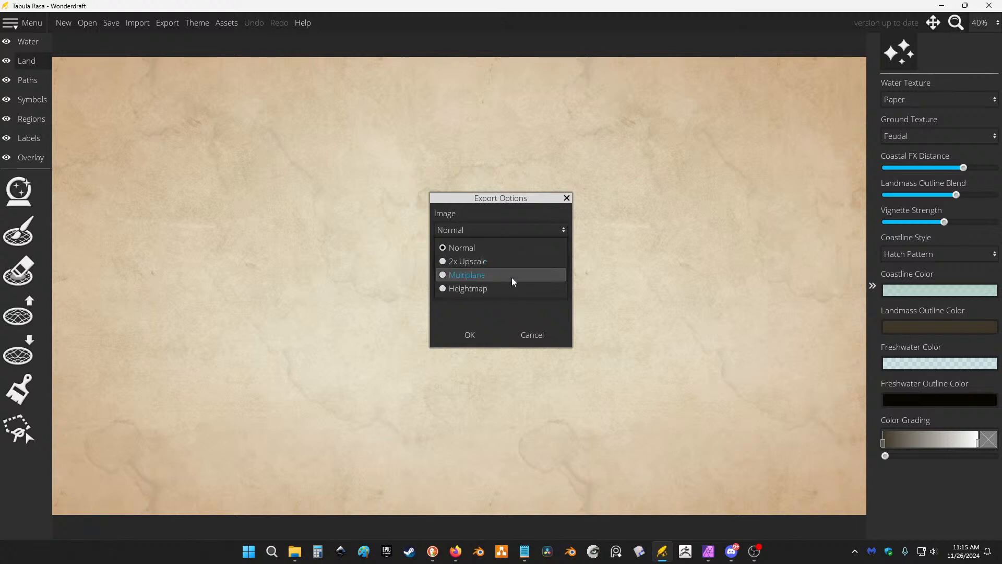
left_click(587, 202)
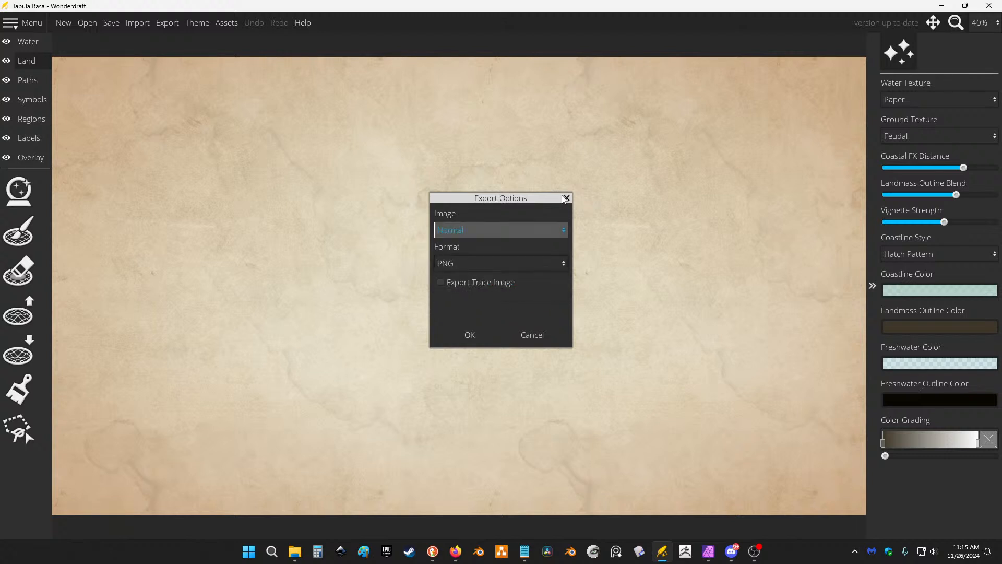
left_click(567, 198)
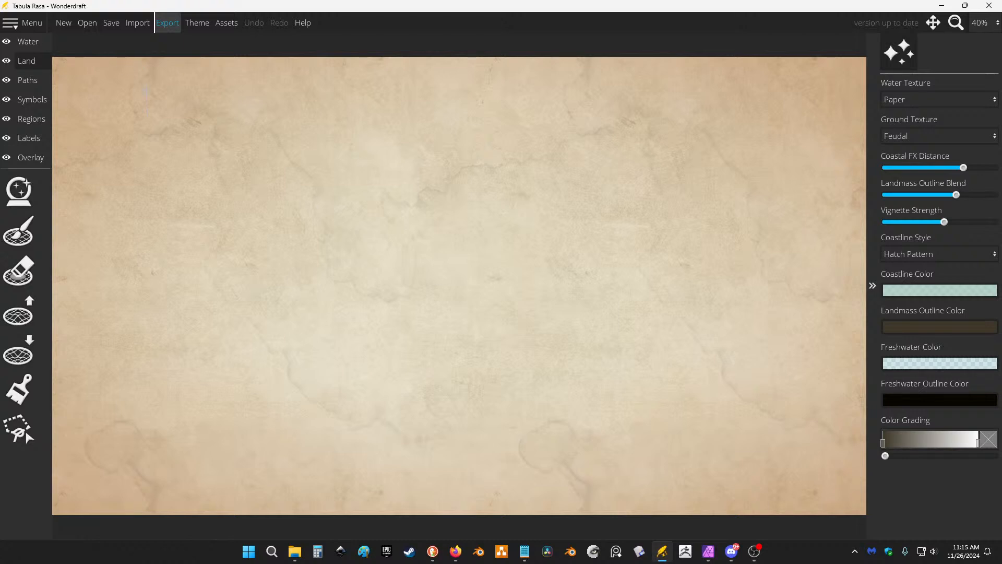
Examine the Water layer's tools, including the settings for water hue, rivers and lakes.
left_click(28, 41)
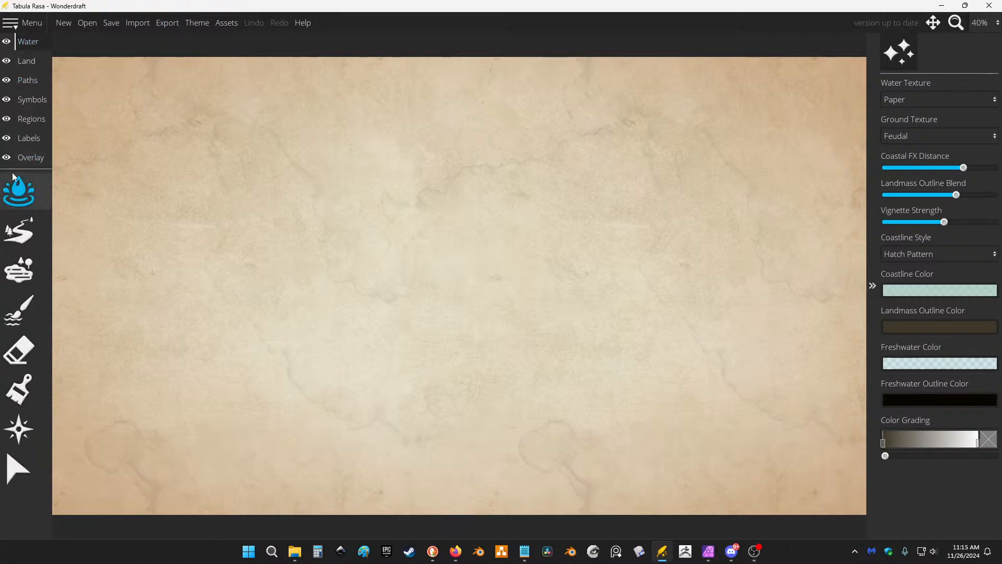
left_click(19, 192)
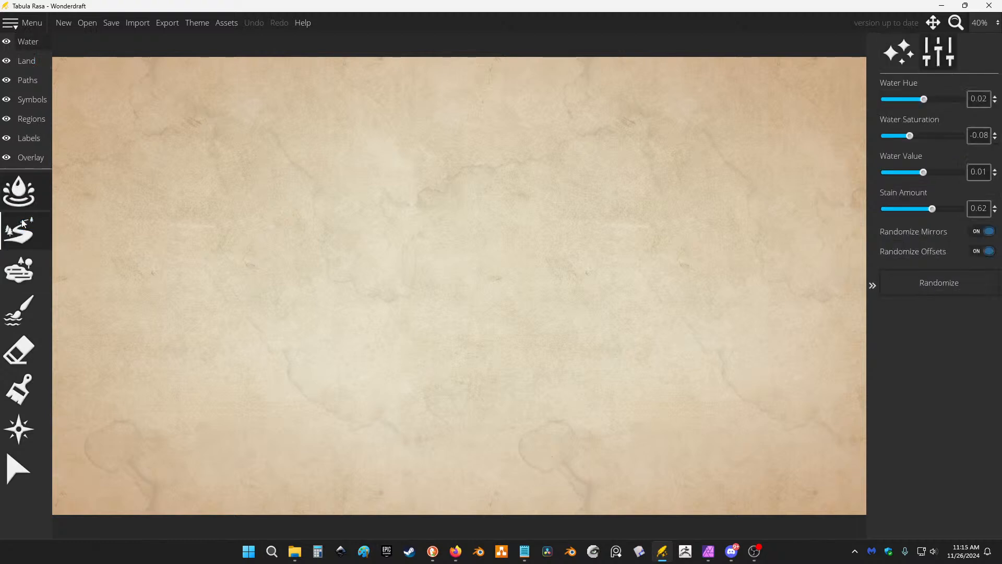
left_click(20, 270)
left_click(19, 191)
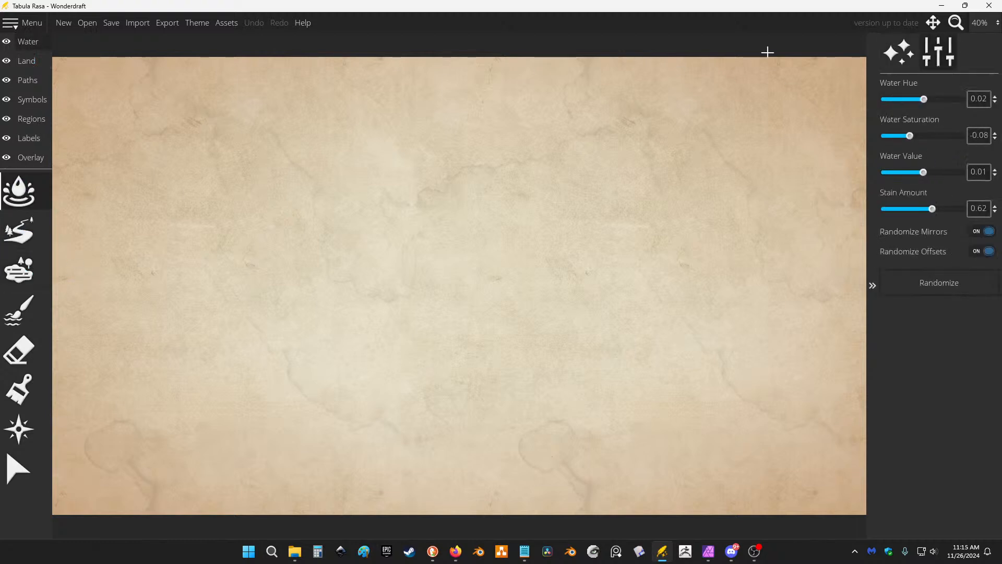
left_click(38, 241)
left_click(37, 269)
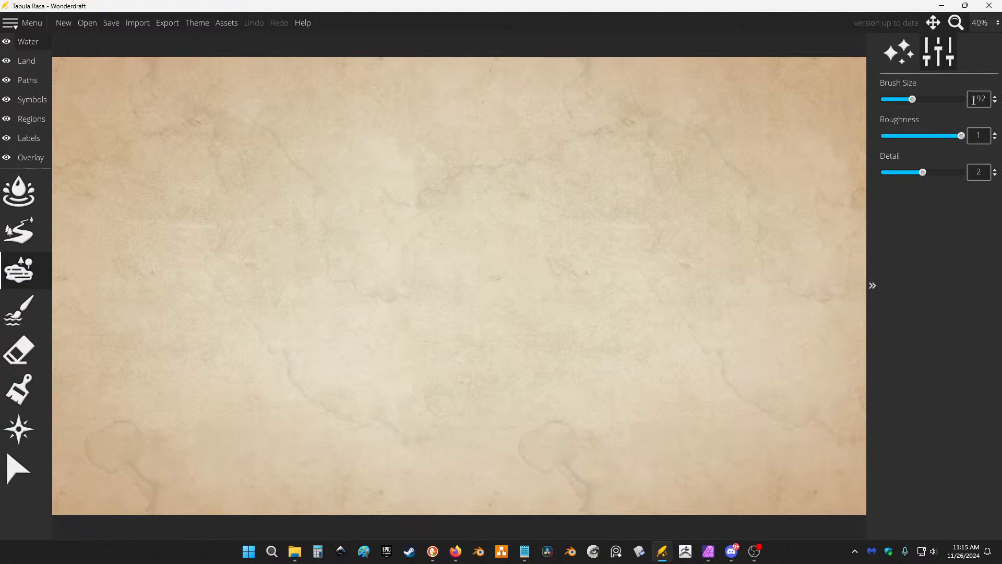
Compare the lake tool's brush size, roughness and detail settings with the map-wide theme settings.
left_click(937, 56)
left_click(905, 57)
left_click(936, 57)
left_click(906, 57)
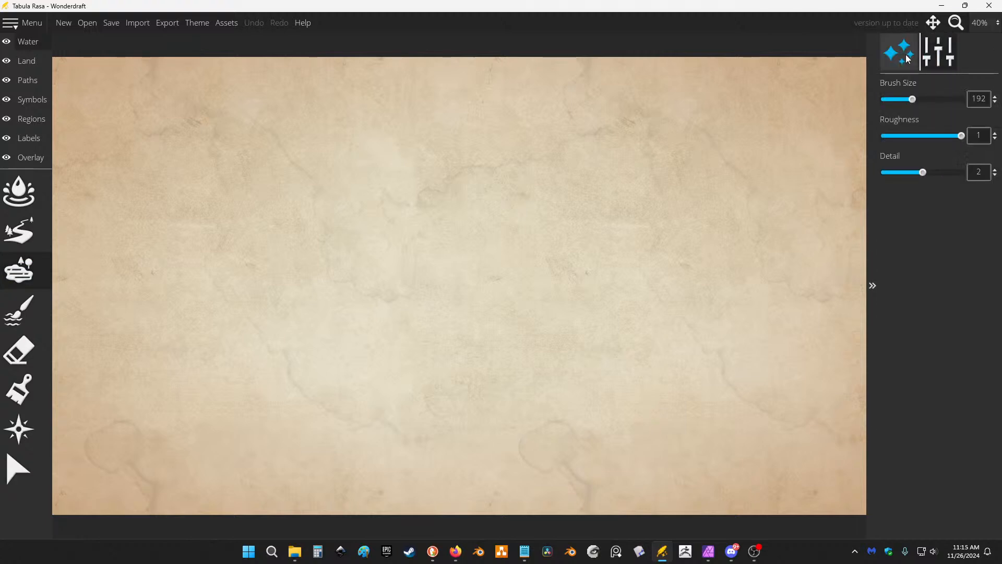
left_click(936, 58)
left_click(906, 58)
left_click(903, 56)
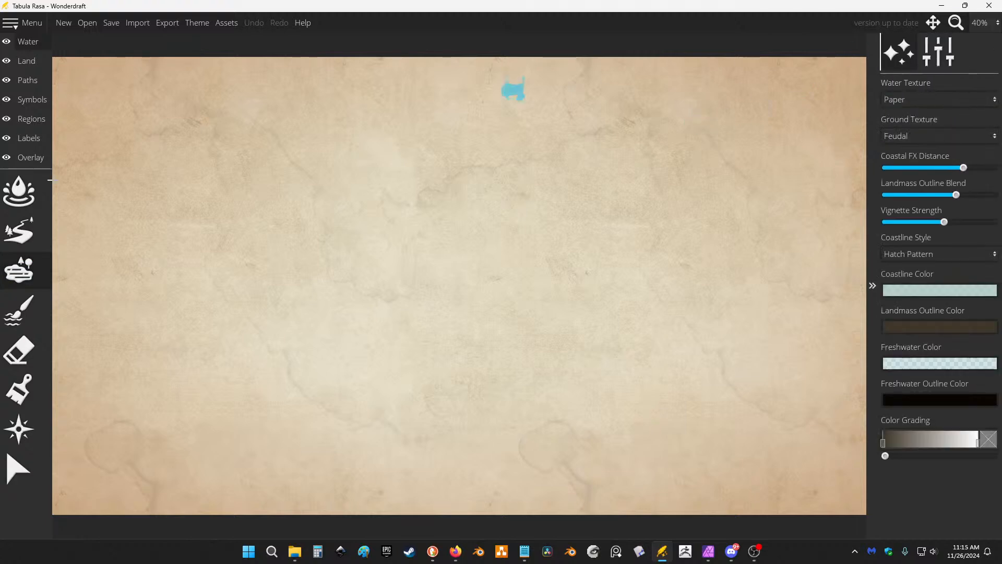
Compare the water hue, saturation and stain settings with the map-wide texture and coastline settings.
left_click(26, 238)
left_click(20, 192)
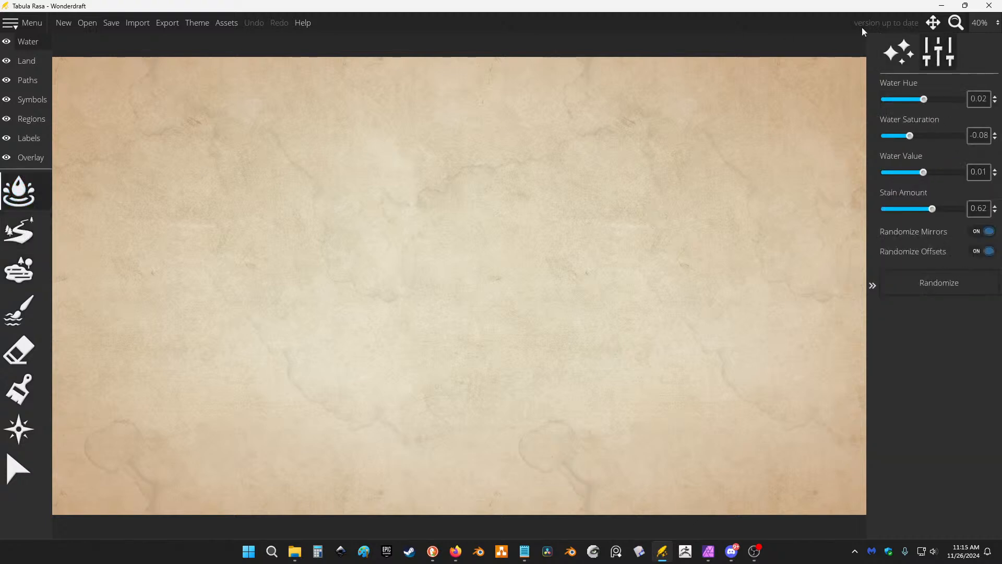
left_click(903, 57)
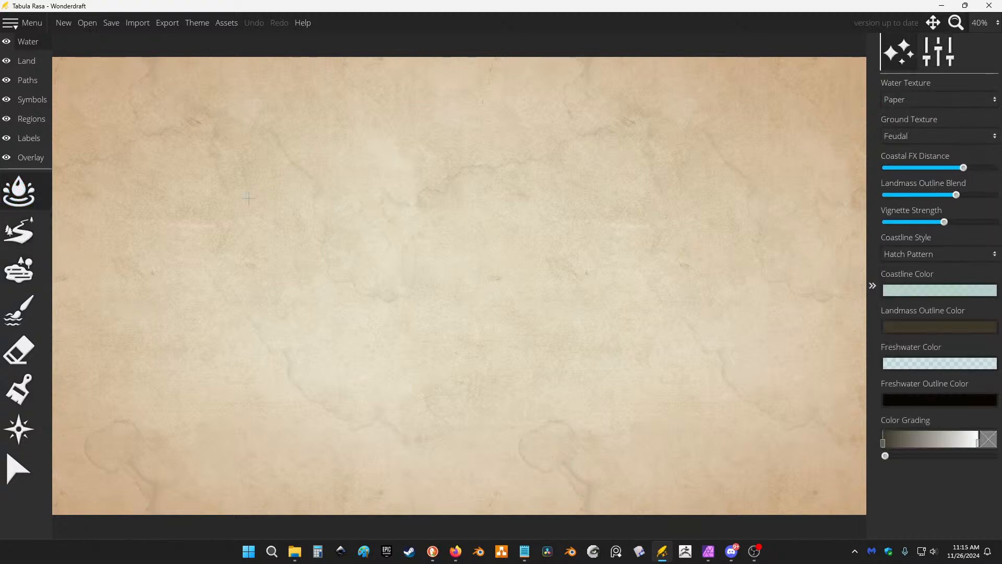
left_click(937, 52)
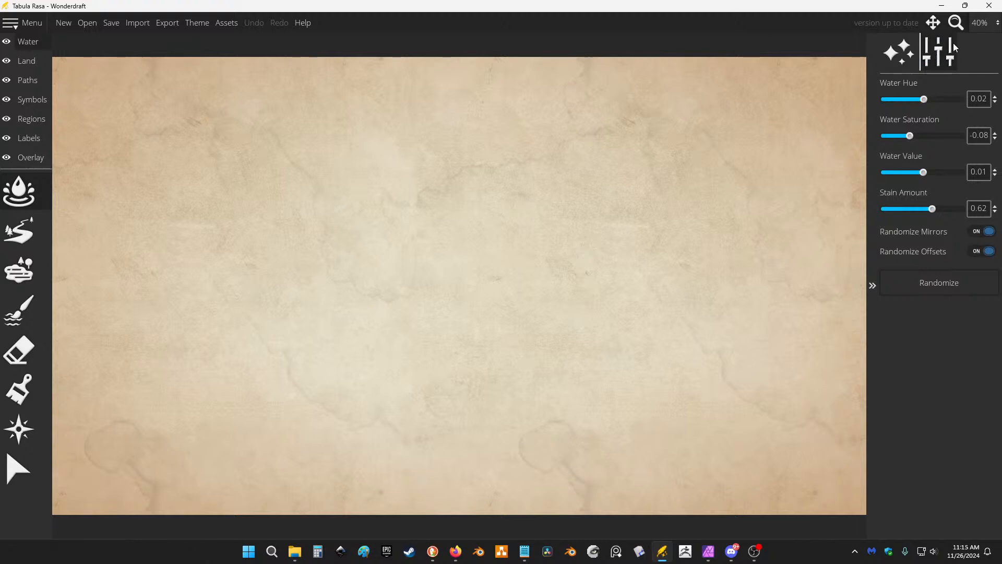
Check the river width and meander settings against the water color settings, and view the Land layer's tools.
left_click(26, 189)
left_click(23, 225)
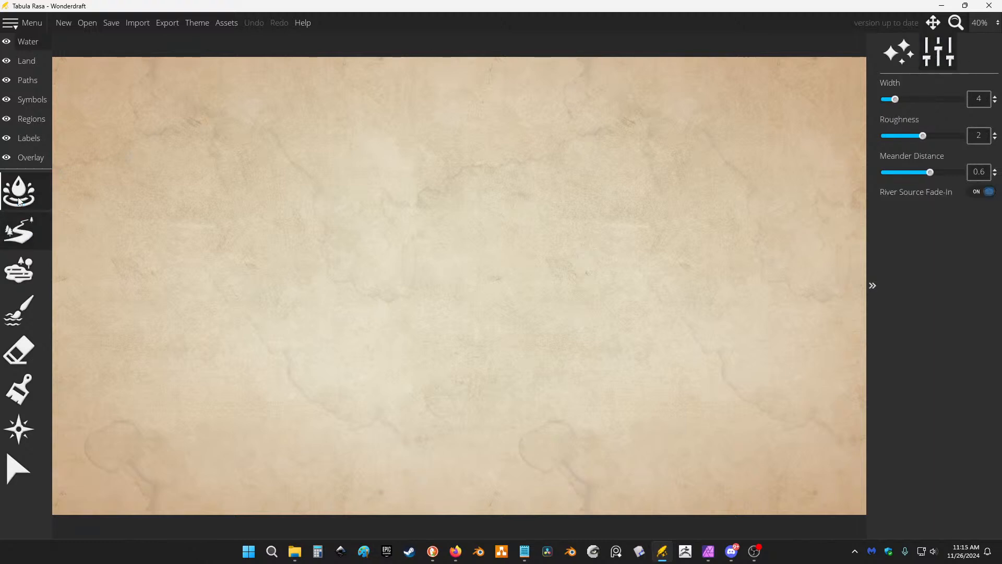
left_click(23, 194)
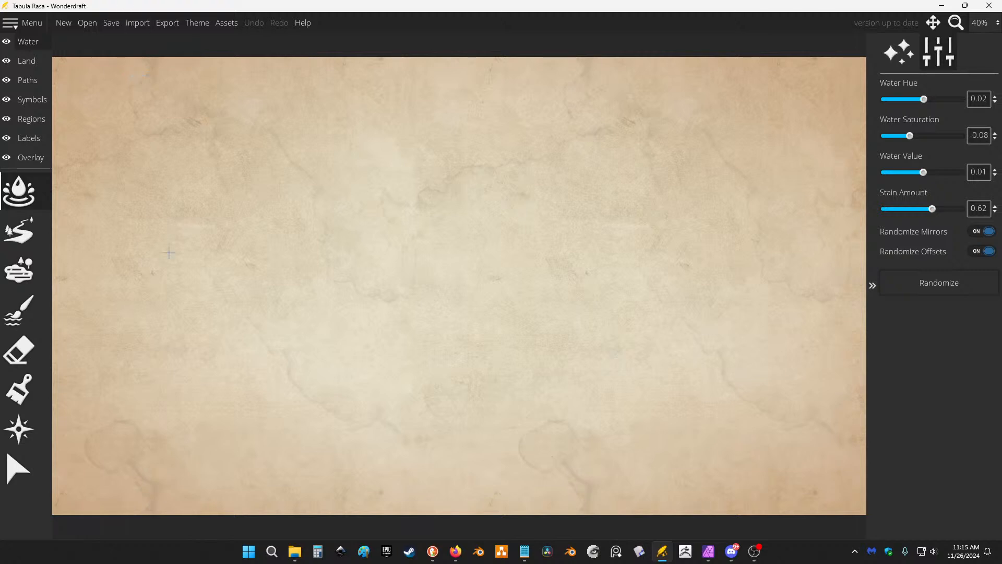
left_click(19, 43)
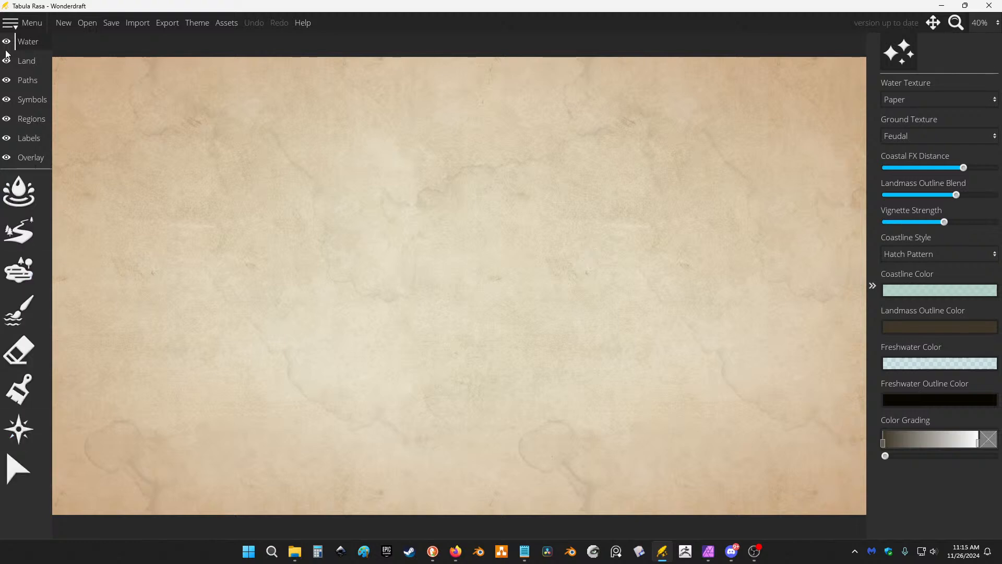
left_click(21, 61)
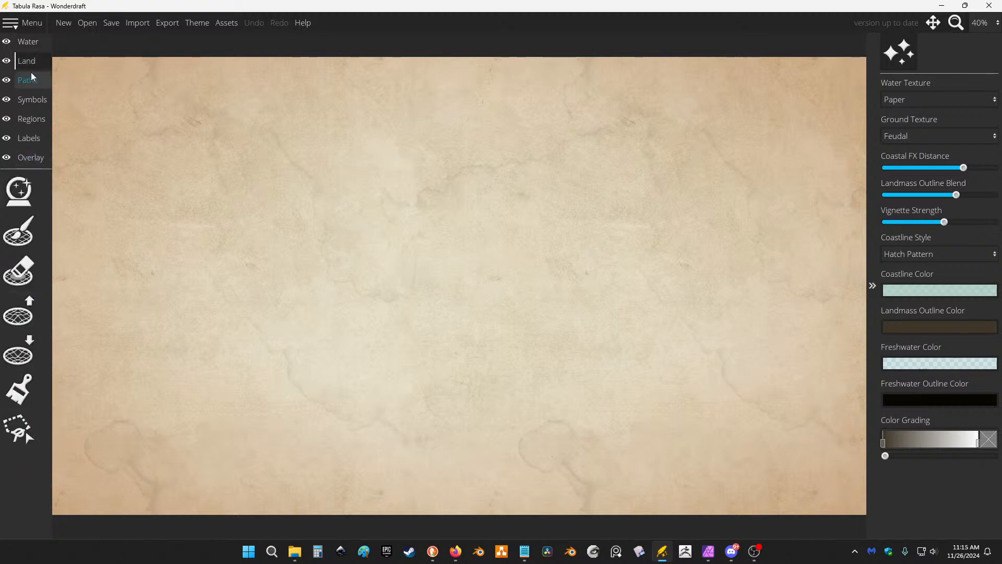
Try drawing a winding path across the map with width 4 and roughness 0.33, and undo it.
left_click(29, 78)
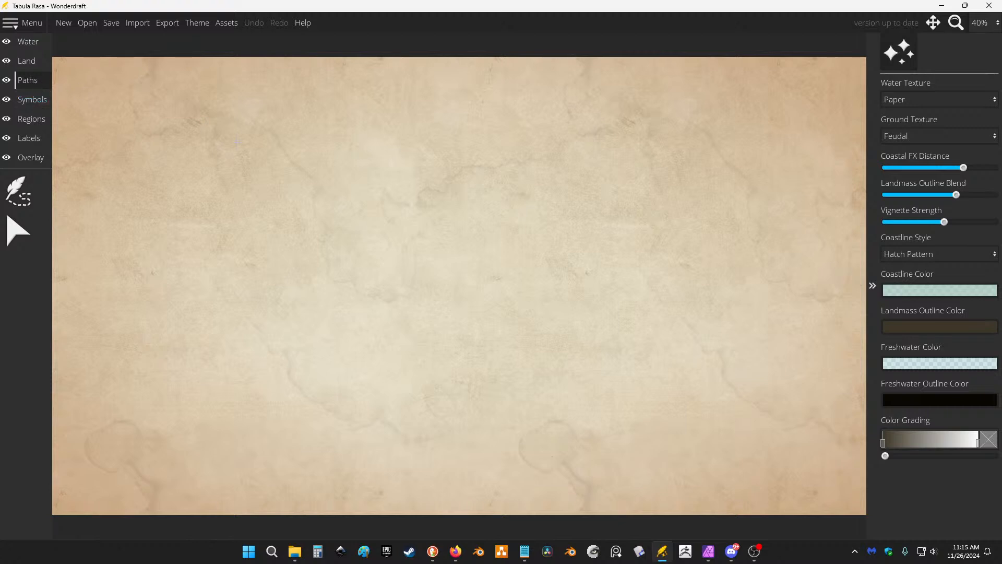
left_click(49, 199)
mouse_move(246, 211)
left_mouse_down()
mouse_move(424, 295)
mouse_move(496, 289)
mouse_move(761, 119)
mouse_move(787, 273)
mouse_move(681, 484)
mouse_move(655, 483)
left_mouse_up()
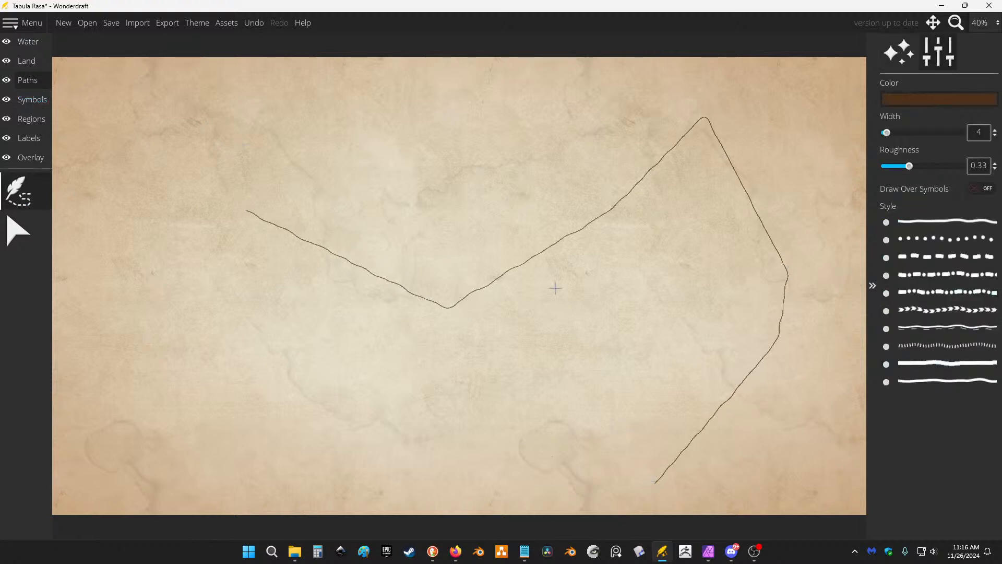
key("ctrl+z")
View the tools of the Symbols, Regions, Labels and Overlay layers, and return to the Land layer.
left_click(34, 98)
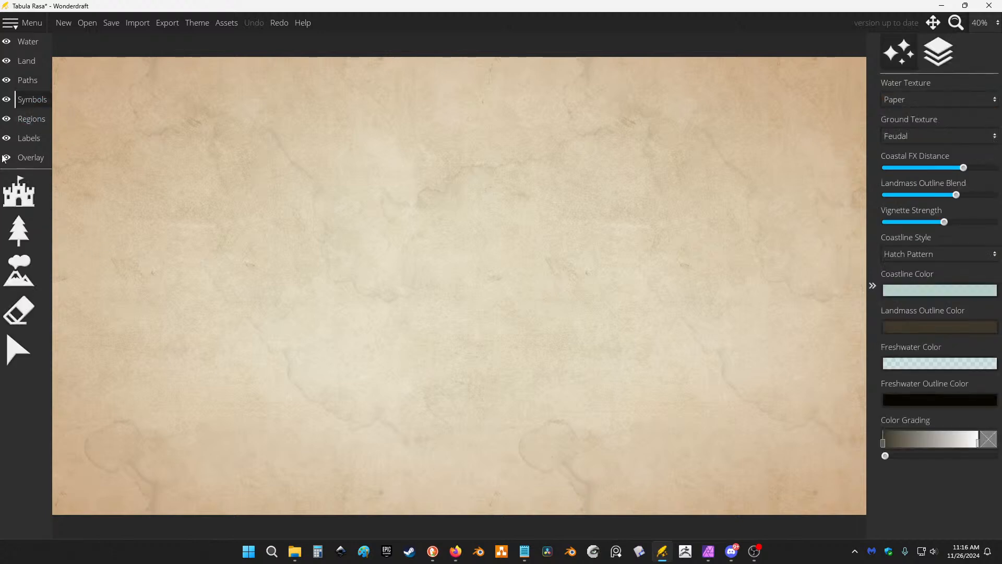
left_click(29, 120)
left_click(29, 139)
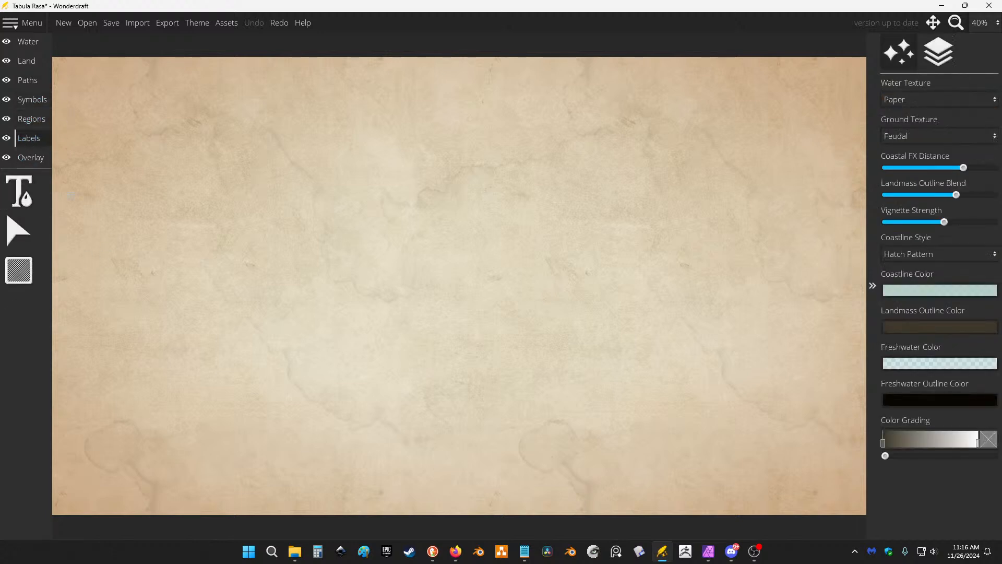
left_click(24, 159)
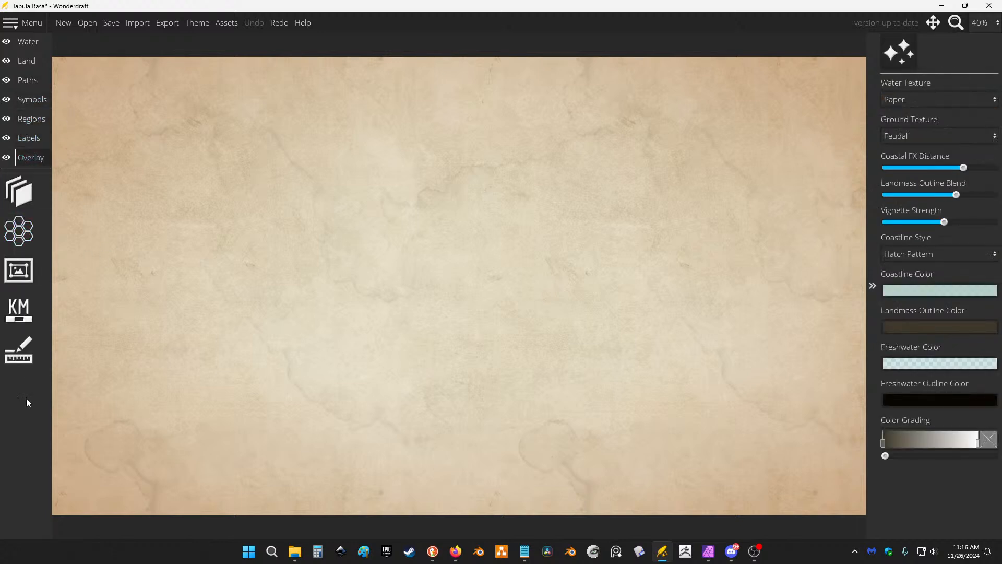
left_click(27, 44)
left_click(27, 61)
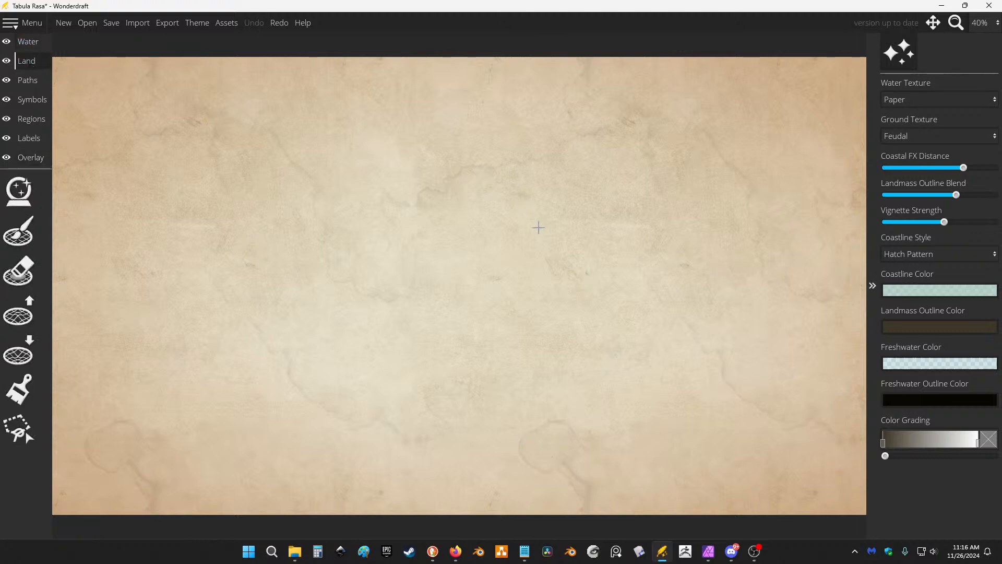
Examine the blank map's paper texture up close at 800% and the whole canvas at 33%.
left_click_drag(477, 238, 456, 235)
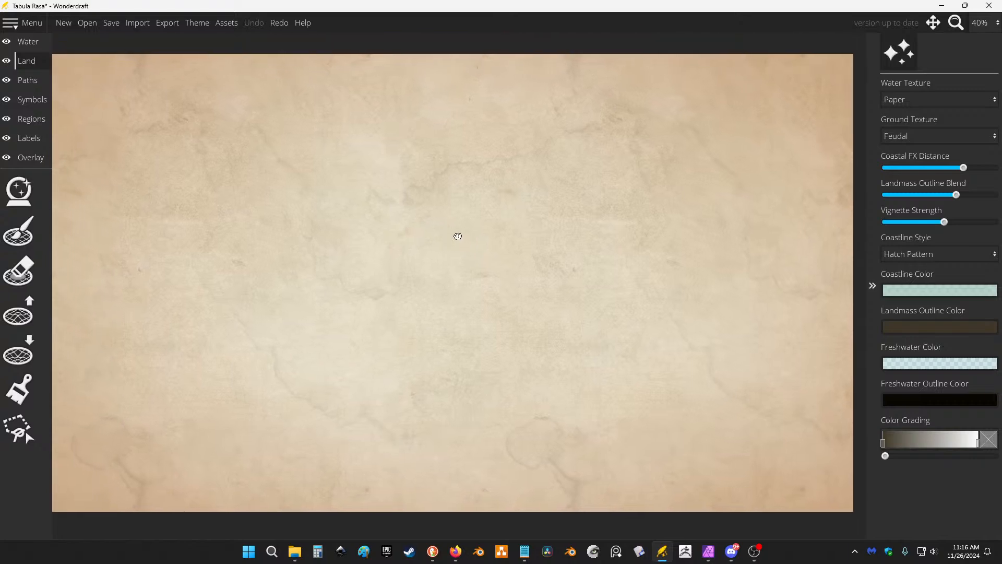
scroll(431, 235, "up", 8)
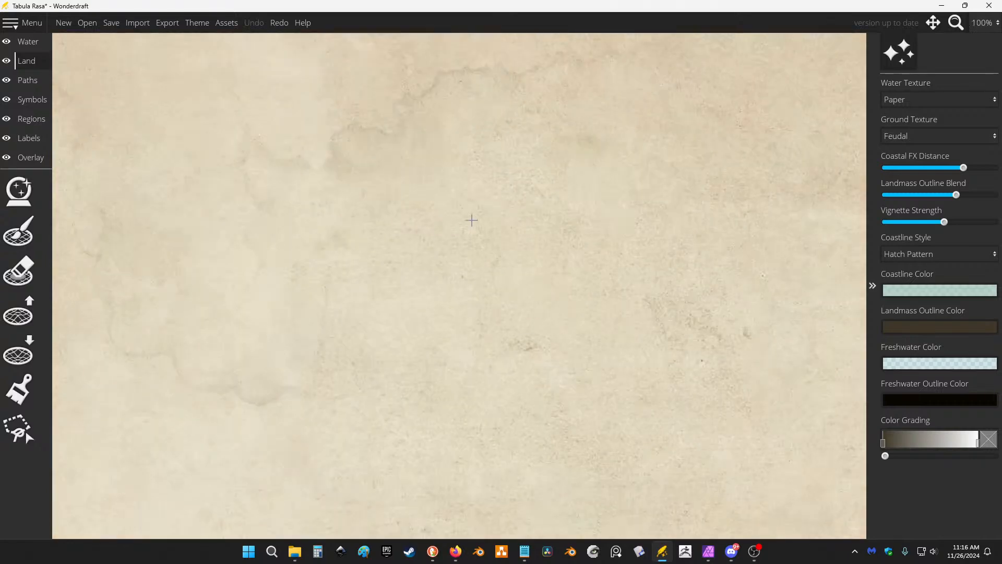
scroll(486, 215, "up", 4)
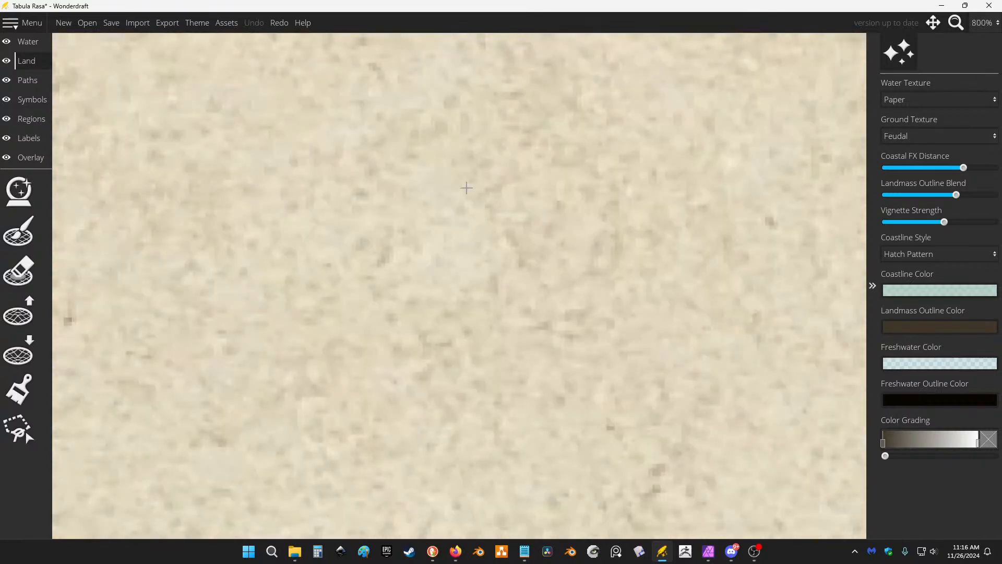
scroll(470, 190, "down", 14)
scroll(492, 233, "up", 4)
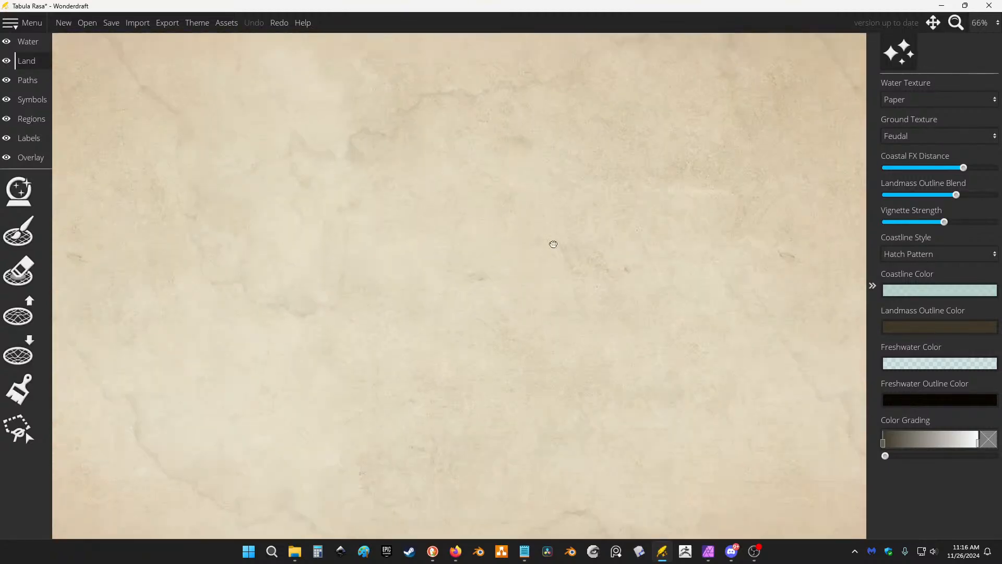
scroll(554, 244, "down", 4)
scroll(477, 213, "up", 2)
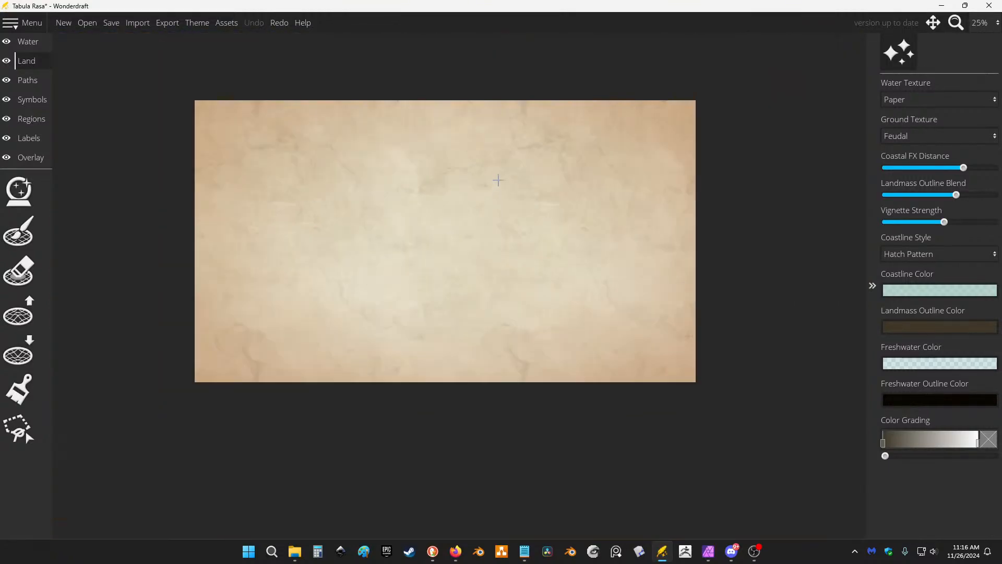
scroll(498, 180, "up", 3)
scroll(468, 190, "down", 3)
scroll(400, 161, "up", 1)
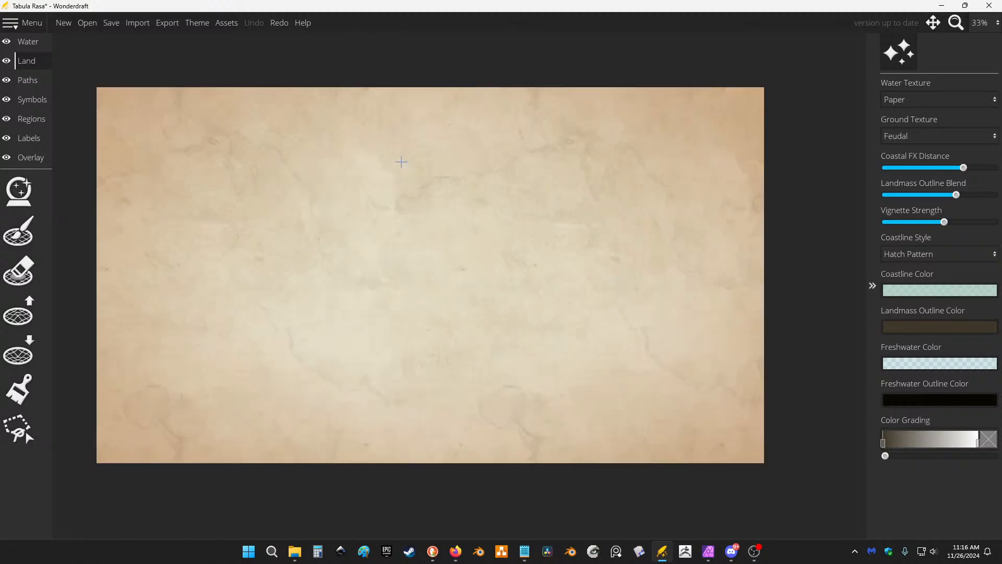
Try painting strips of land across the middle of the map with a size 64 brush, and undo each stroke.
left_click(40, 227)
left_click_drag(371, 229, 472, 327)
key("ctrl+z")
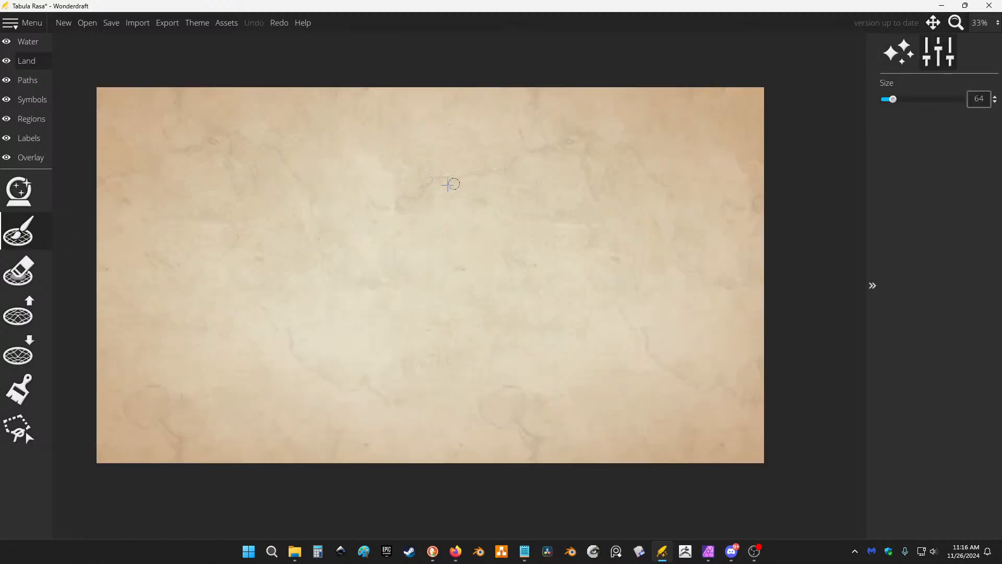
left_click_drag(423, 199, 524, 374)
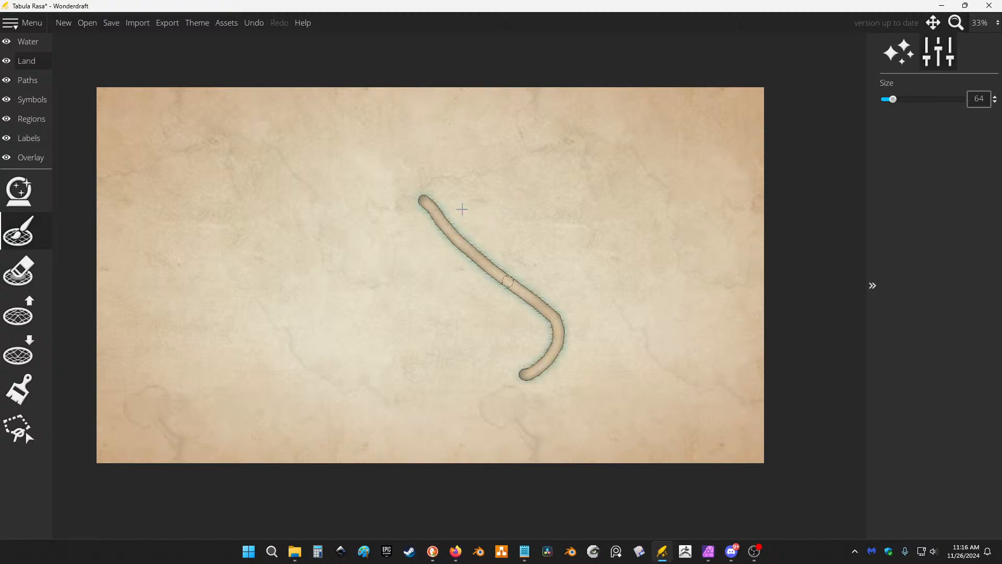
key("ctrl+z")
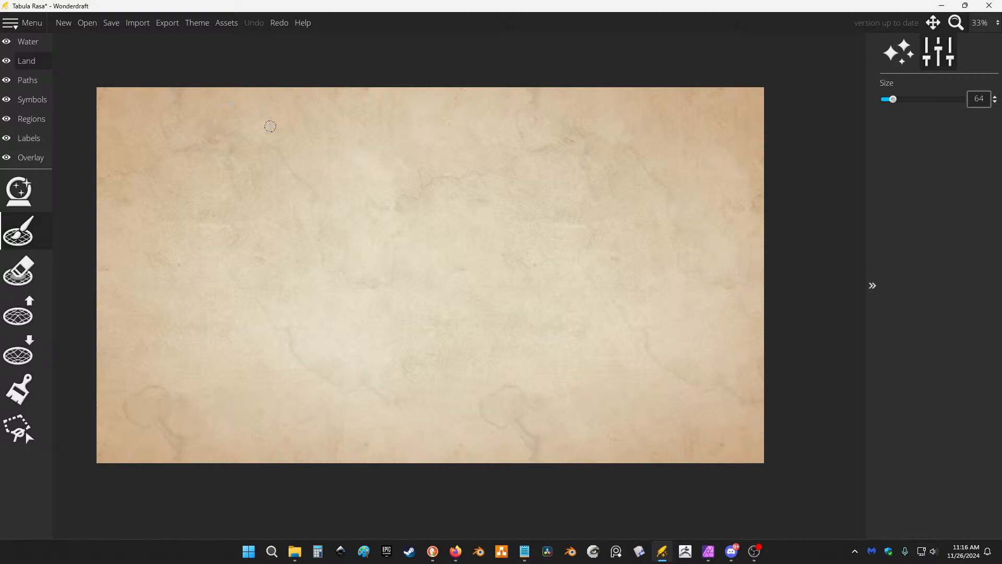
left_click(30, 44)
left_click(21, 64)
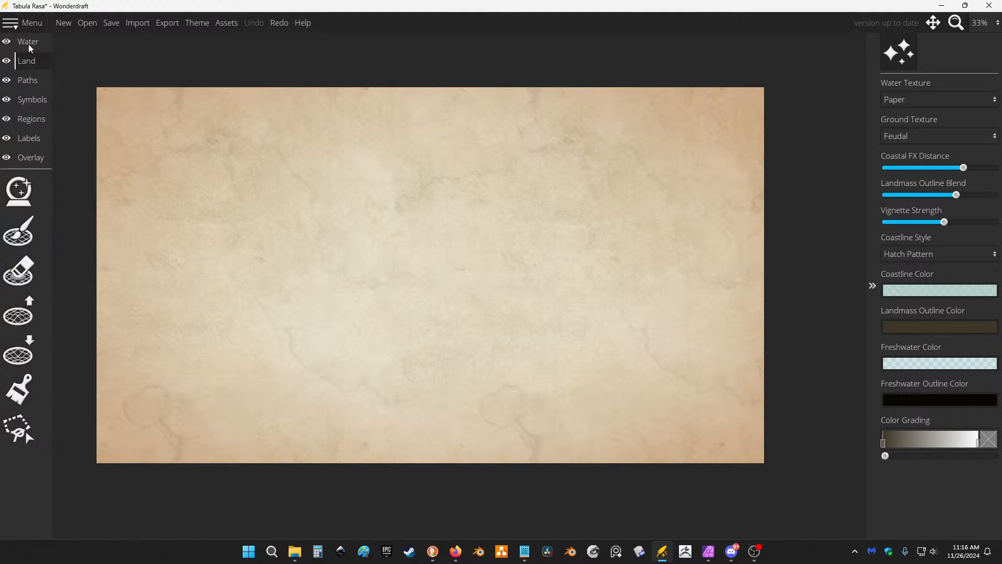
View the land brush's size option alongside the map's texture, coastline and color settings.
left_click(17, 234)
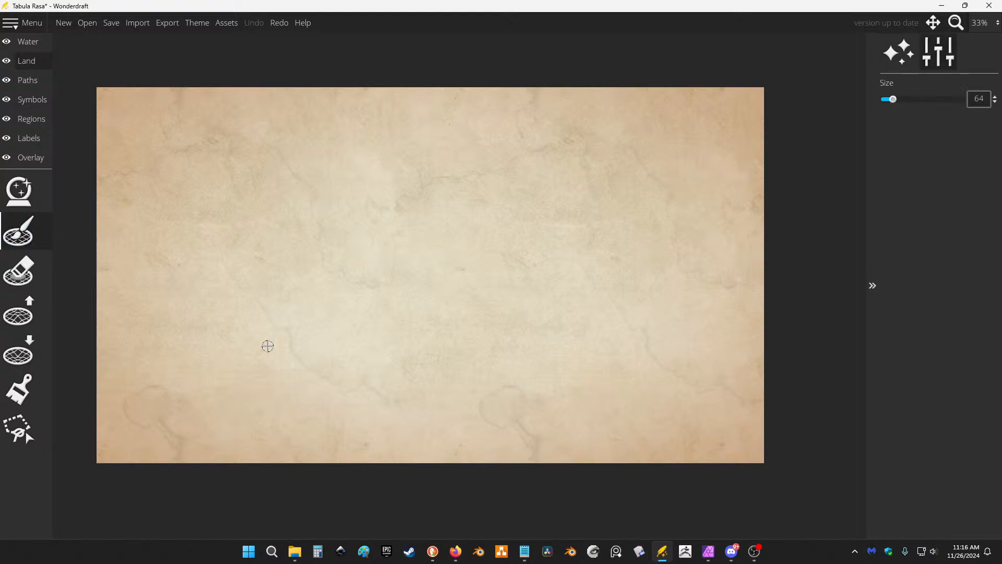
left_click(938, 56)
left_click(934, 56)
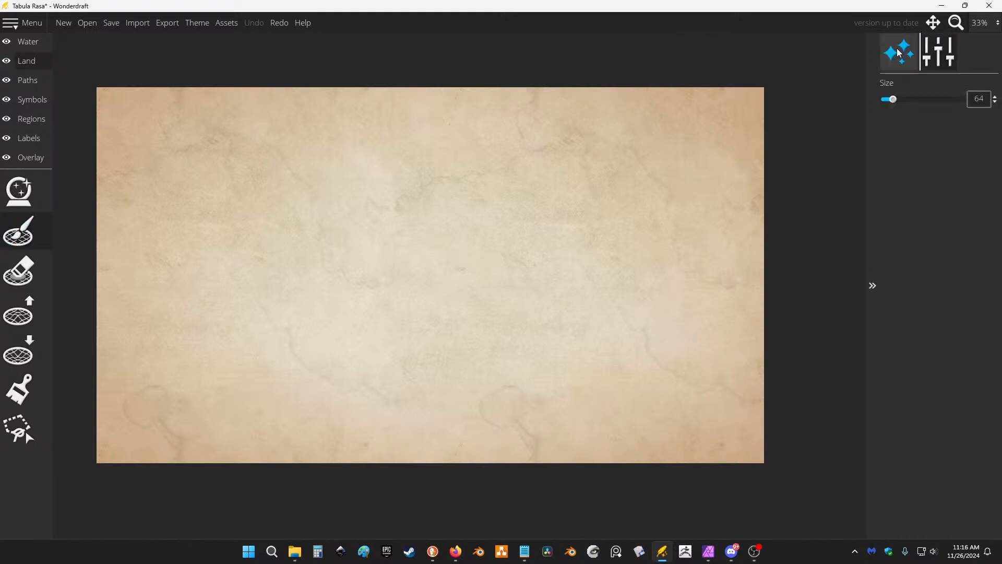
left_click(28, 235)
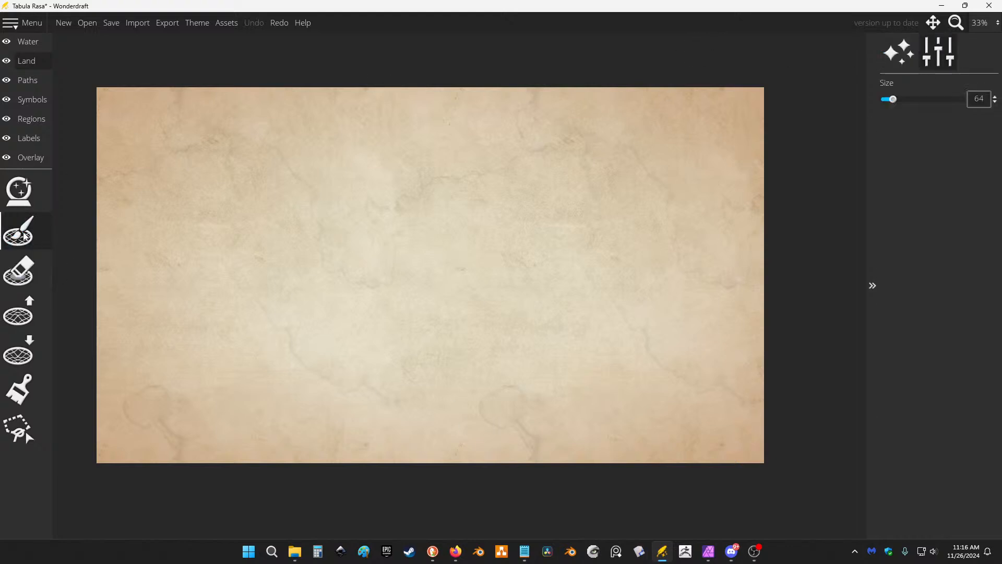
left_click(897, 57)
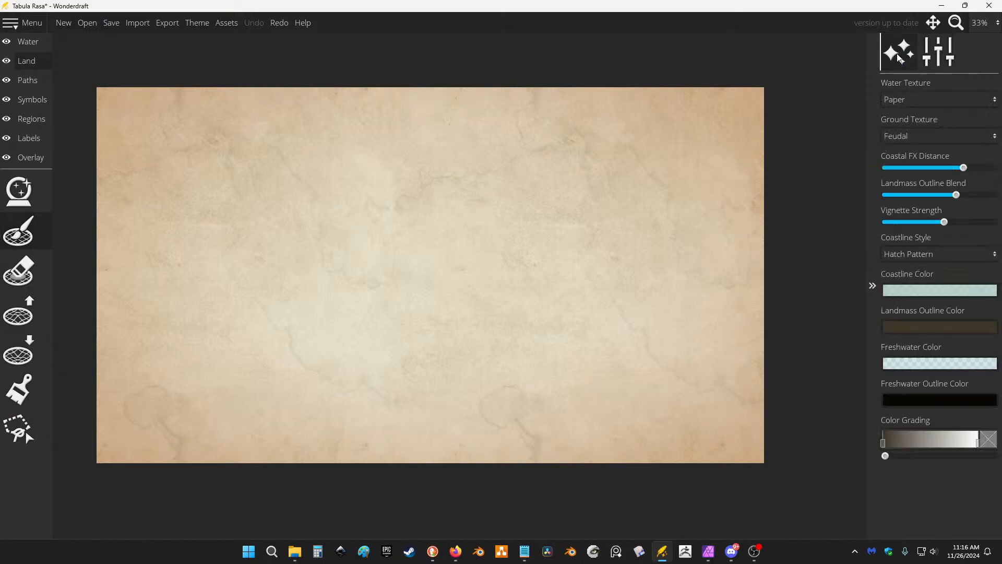
left_click(931, 57)
left_click(894, 56)
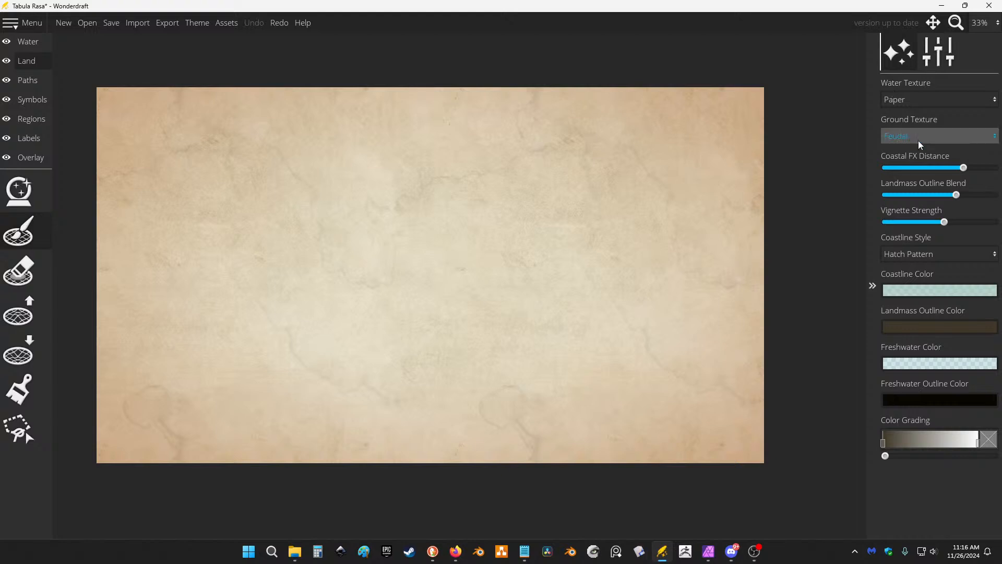
left_click(951, 50)
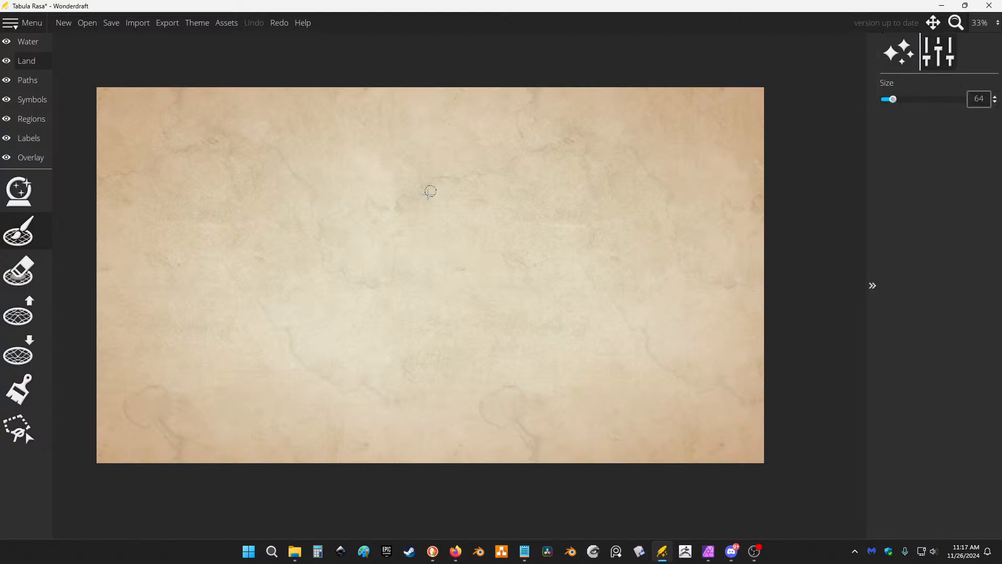
Try painting land around the middle of the map with brush sizes between 512 and 4, and undo the strokes.
left_click(51, 221)
mouse_move(527, 183)
left_mouse_down()
mouse_move(363, 310)
mouse_move(308, 246)
left_mouse_up()
key("ctrl+z")
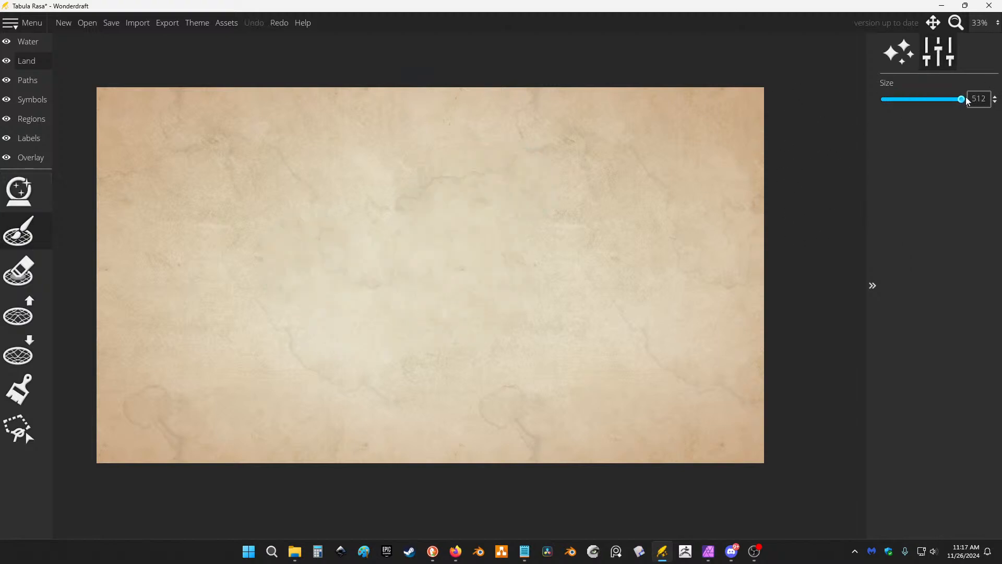
left_click(878, 101)
mouse_move(344, 214)
left_mouse_down()
mouse_move(358, 280)
mouse_move(428, 235)
left_mouse_up()
key("ctrl+z")
left_click(407, 243)
left_click(33, 227)
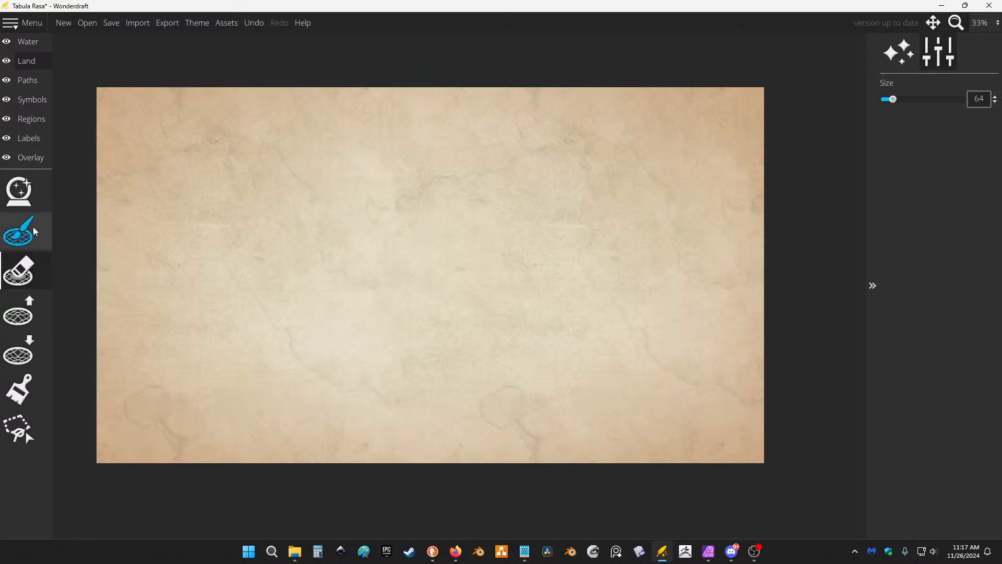
mouse_move(455, 227)
left_mouse_down()
mouse_move(352, 298)
mouse_move(475, 243)
left_mouse_up()
key("ctrl+z")
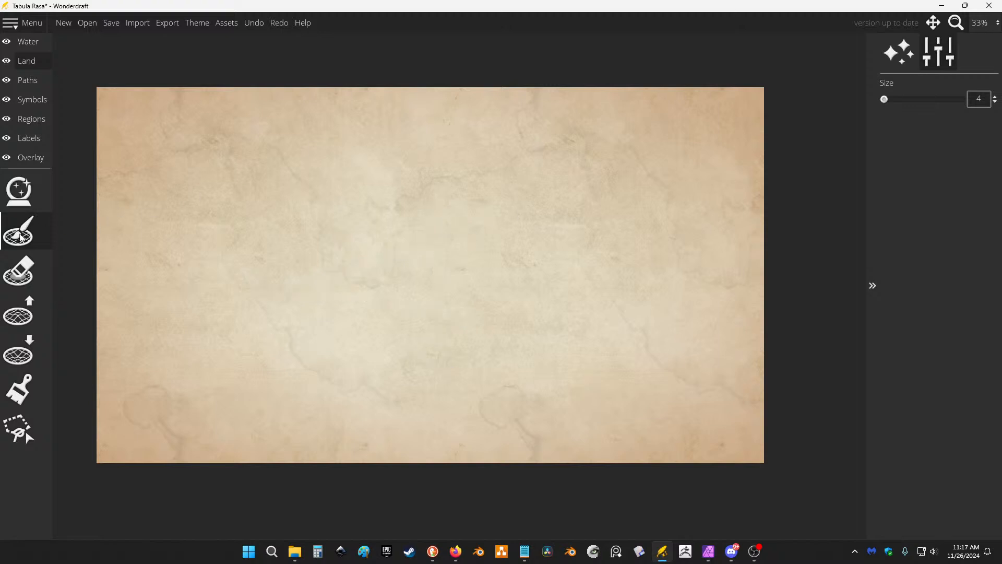
Paint a zigzag landmass across the middle of the map with a size 368 brush, and erase it with a size 293 eraser.
left_click_drag(884, 99, 939, 99)
left_click_drag(365, 180, 430, 337)
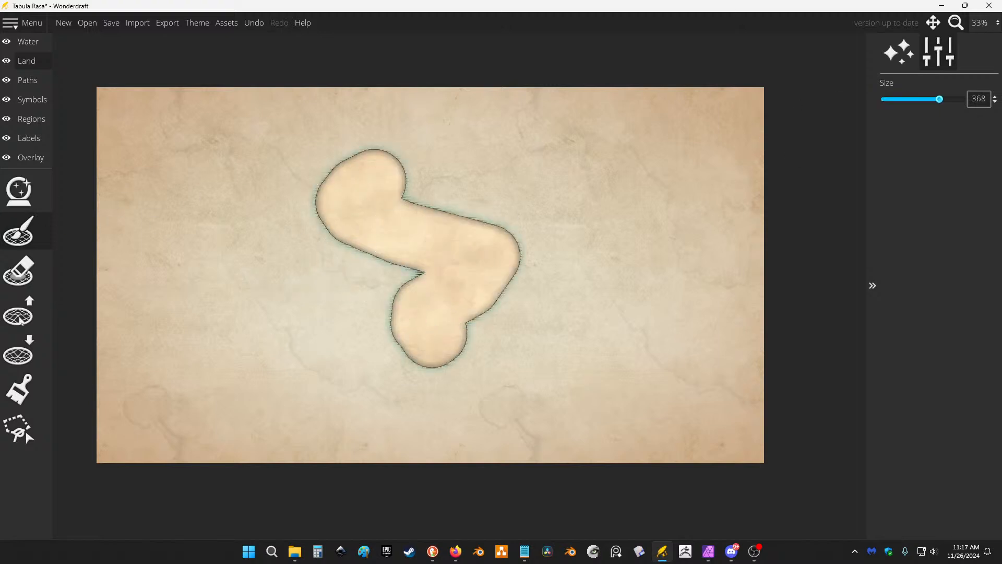
left_click(18, 270)
left_click_drag(893, 99, 928, 99)
mouse_move(420, 208)
left_mouse_down()
mouse_move(404, 291)
mouse_move(440, 339)
mouse_move(433, 257)
mouse_move(382, 175)
mouse_move(341, 224)
mouse_move(434, 266)
mouse_move(438, 364)
mouse_move(436, 316)
mouse_move(544, 239)
left_mouse_up()
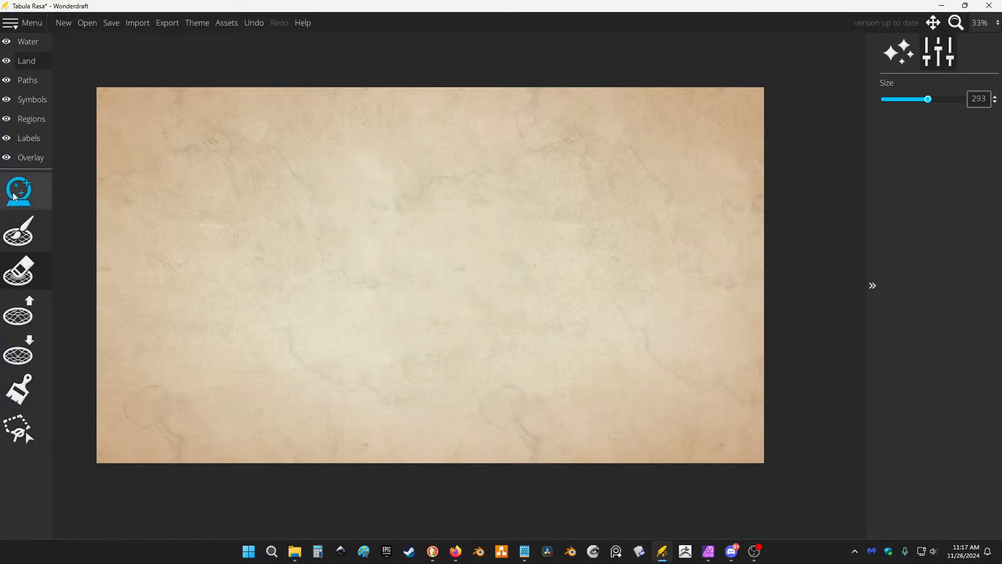
Raise a rough-edged island near the map's center with brush size 118 and roughness 1, and extend it eastward.
left_click(21, 312)
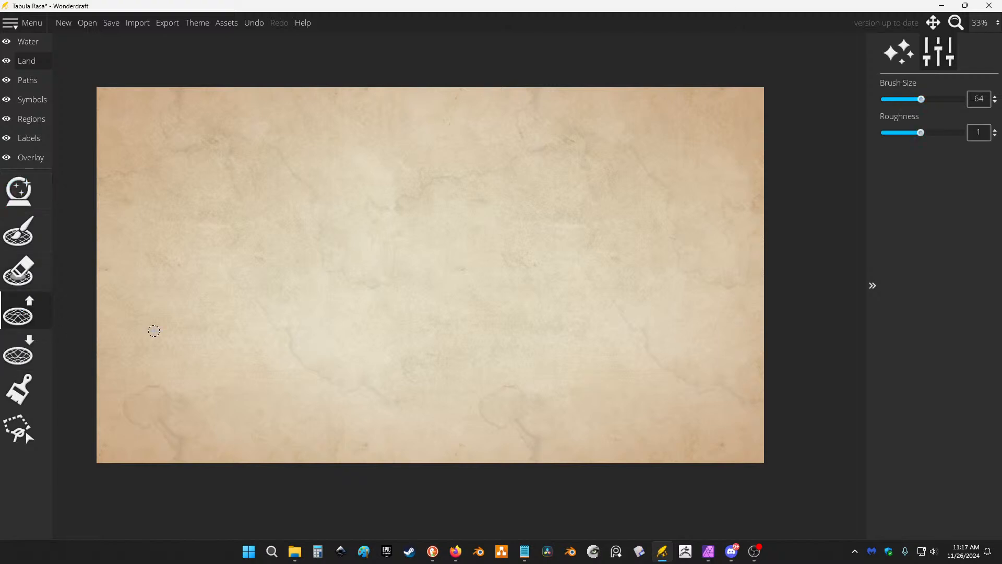
scroll(490, 226, "up", 2)
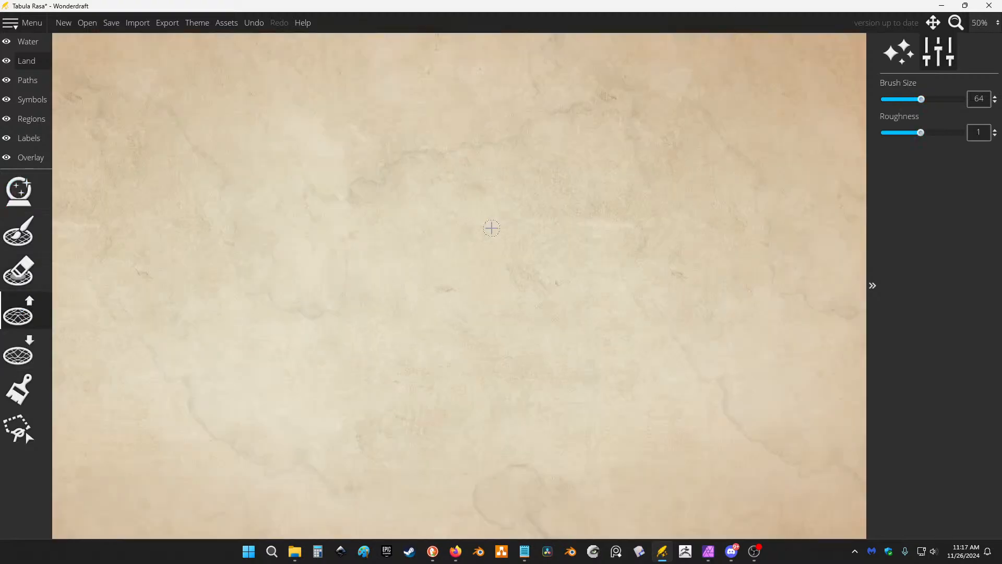
scroll(490, 226, "down", 3)
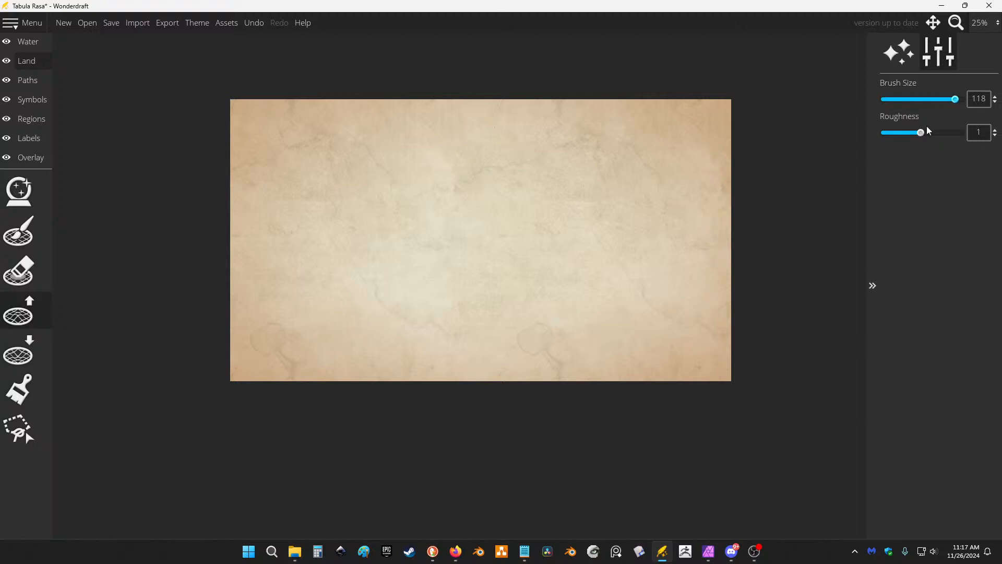
mouse_move(395, 219)
left_mouse_down()
mouse_move(426, 218)
mouse_move(449, 234)
mouse_move(424, 260)
mouse_move(446, 247)
mouse_move(470, 257)
mouse_move(444, 252)
mouse_move(472, 202)
mouse_move(439, 227)
mouse_move(458, 223)
mouse_move(453, 233)
mouse_move(440, 202)
left_mouse_up()
scroll(438, 201, "up", 4)
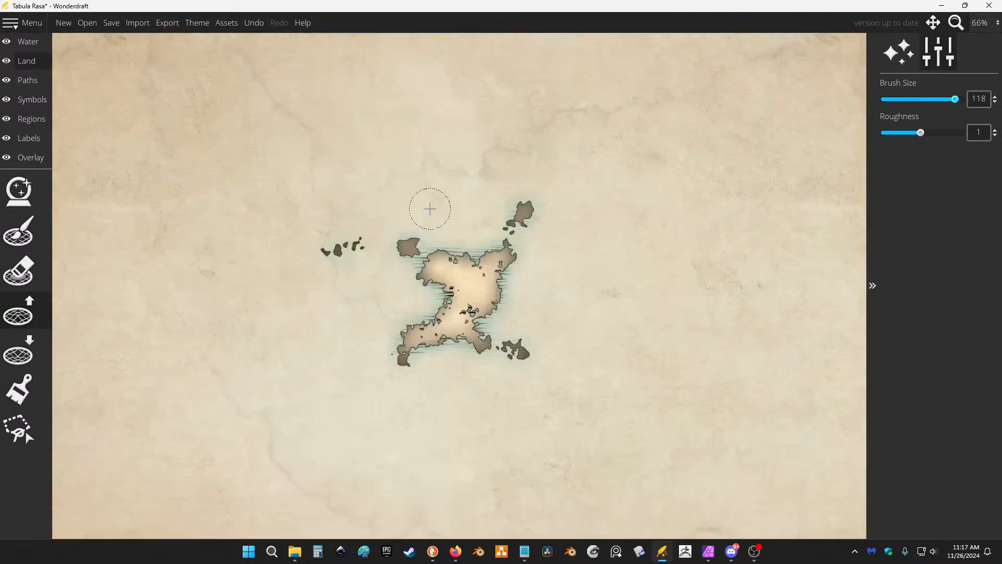
left_click_drag(480, 272, 556, 285)
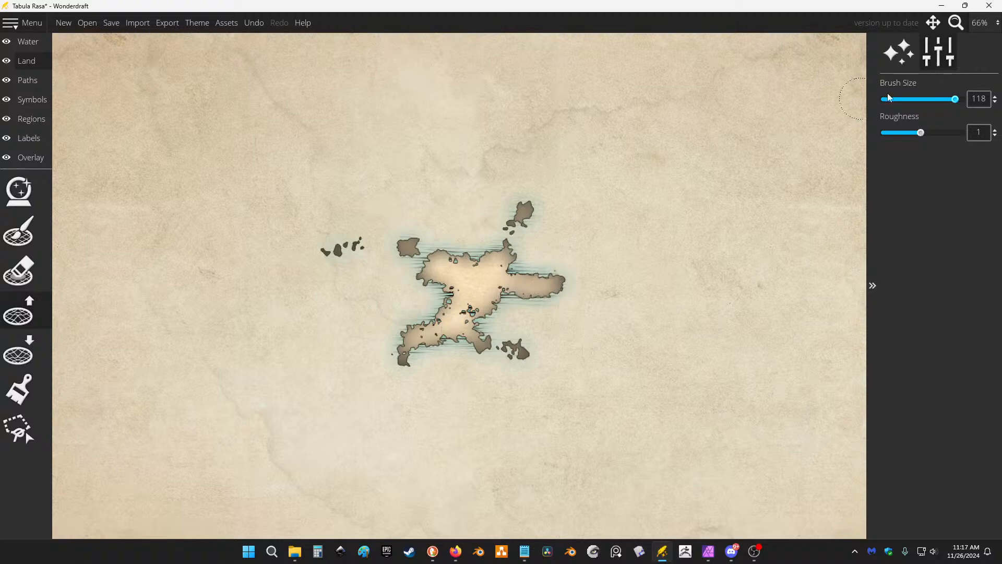
Extend the island's eastern end at a lower roughness, and its northern part with brush size 128 and roughness 1.01.
left_click_drag(921, 133, 898, 133)
mouse_move(547, 273)
left_mouse_down()
mouse_move(490, 283)
mouse_move(541, 249)
mouse_move(561, 252)
left_mouse_up()
left_click_drag(898, 133, 923, 134)
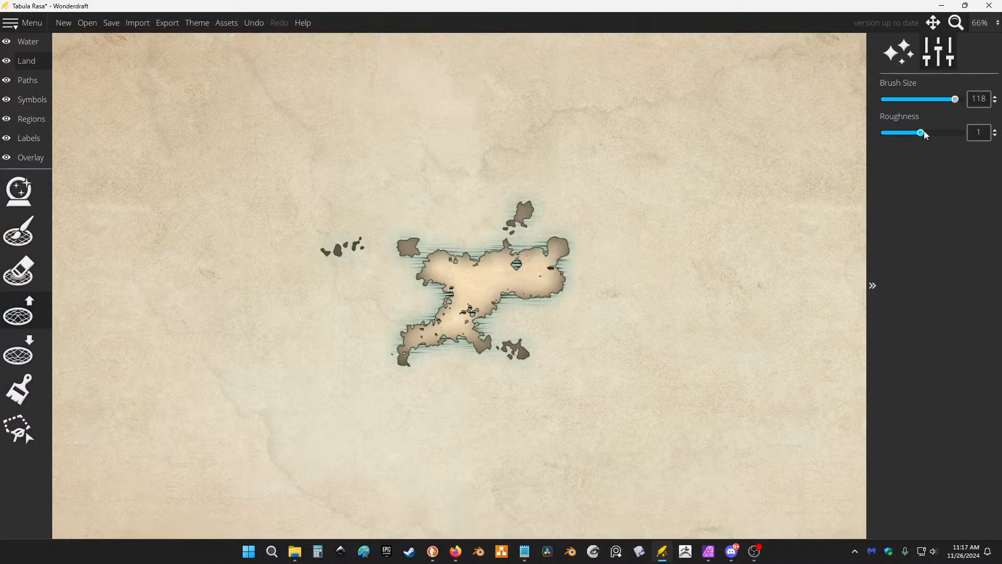
left_click(962, 99)
mouse_move(526, 175)
left_mouse_down()
mouse_move(526, 202)
mouse_move(505, 239)
mouse_move(483, 243)
mouse_move(488, 256)
mouse_move(521, 258)
mouse_move(541, 211)
mouse_move(585, 185)
left_mouse_up()
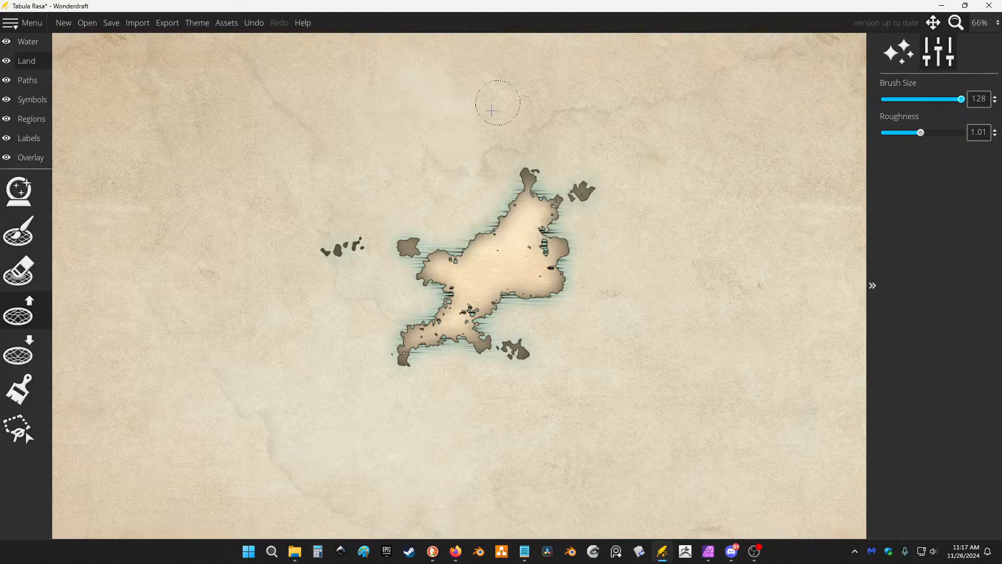
Lower the land through the island's middle with brush size 128 and roughness 1.01, splitting it into fragments.
scroll(495, 107, "down", 2)
scroll(240, 150, "up", 1)
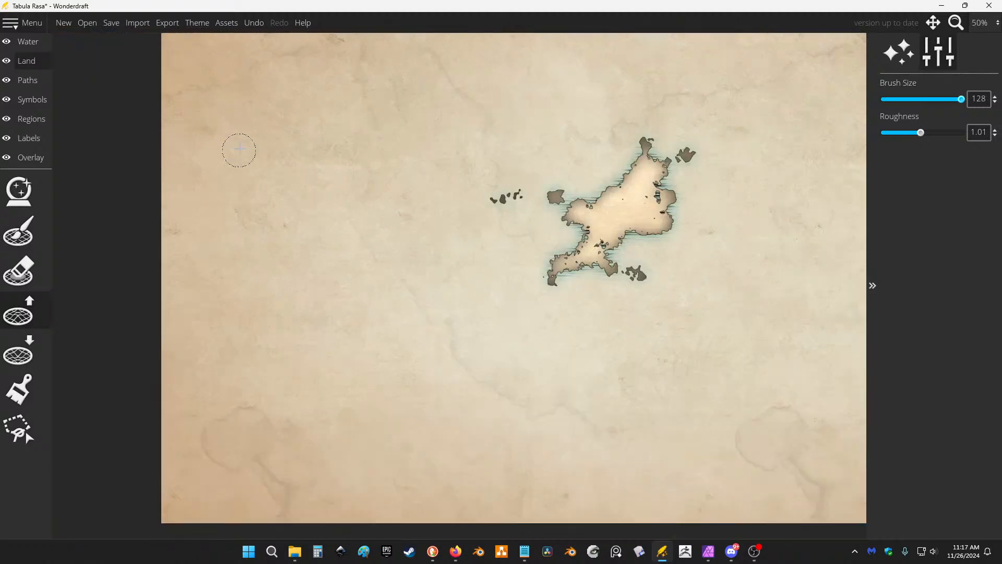
left_click(18, 357)
mouse_move(568, 230)
left_mouse_down()
mouse_move(606, 223)
mouse_move(624, 201)
mouse_move(610, 185)
mouse_move(599, 208)
mouse_move(571, 214)
mouse_move(564, 197)
mouse_move(575, 235)
mouse_move(609, 243)
mouse_move(648, 191)
mouse_move(690, 167)
mouse_move(658, 209)
mouse_move(649, 243)
mouse_move(632, 214)
left_mouse_up()
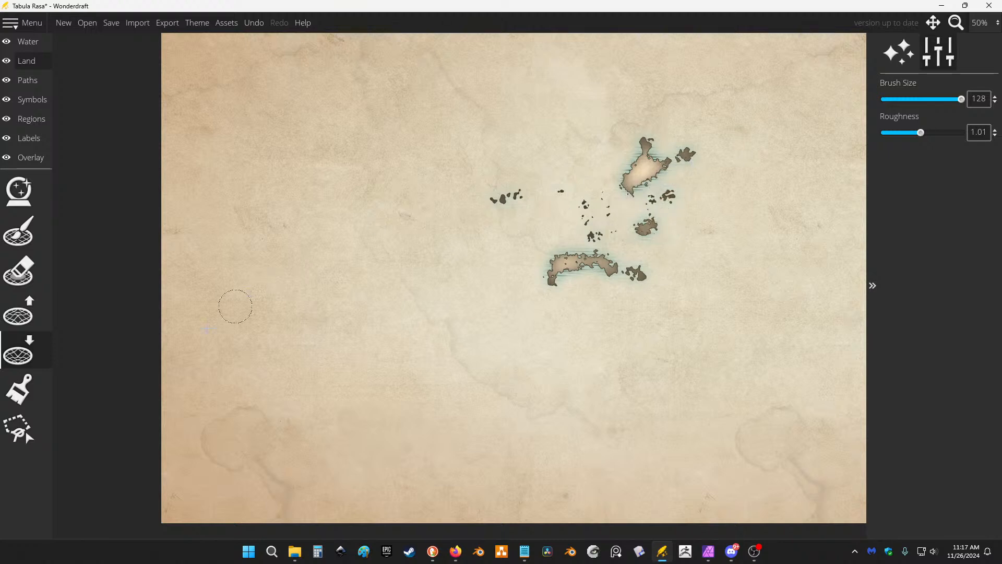
Paint one large landmass over the island fragments with the size 368 land brush, tapering toward the south.
left_click(19, 231)
mouse_move(389, 198)
left_mouse_down()
mouse_move(522, 270)
mouse_move(648, 308)
mouse_move(679, 146)
mouse_move(516, 179)
mouse_move(417, 120)
left_mouse_up()
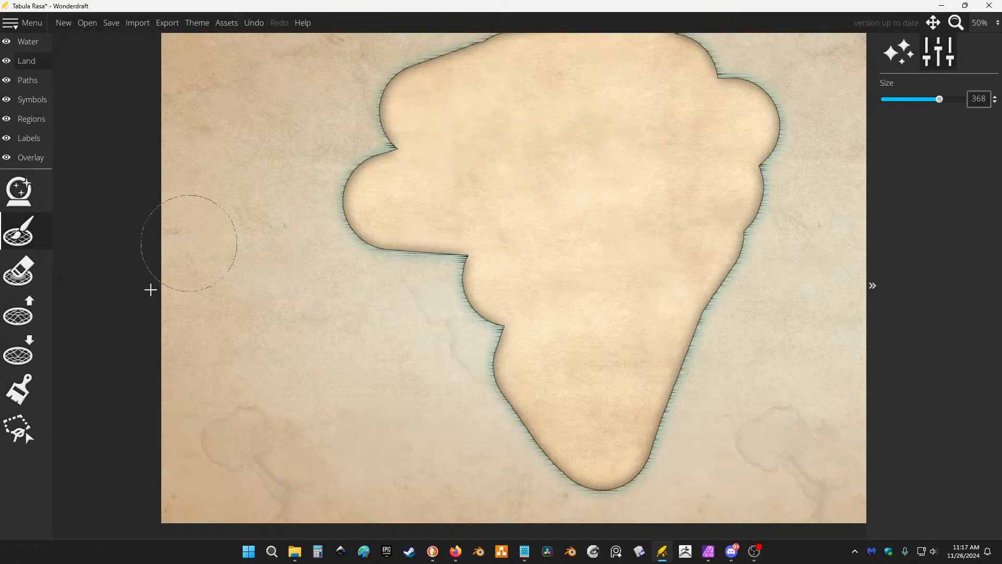
Paint green and reddish-brown ground color strokes across the landmass with the soft brush at size 128.
left_click(19, 389)
scroll(379, 161, "down", 2)
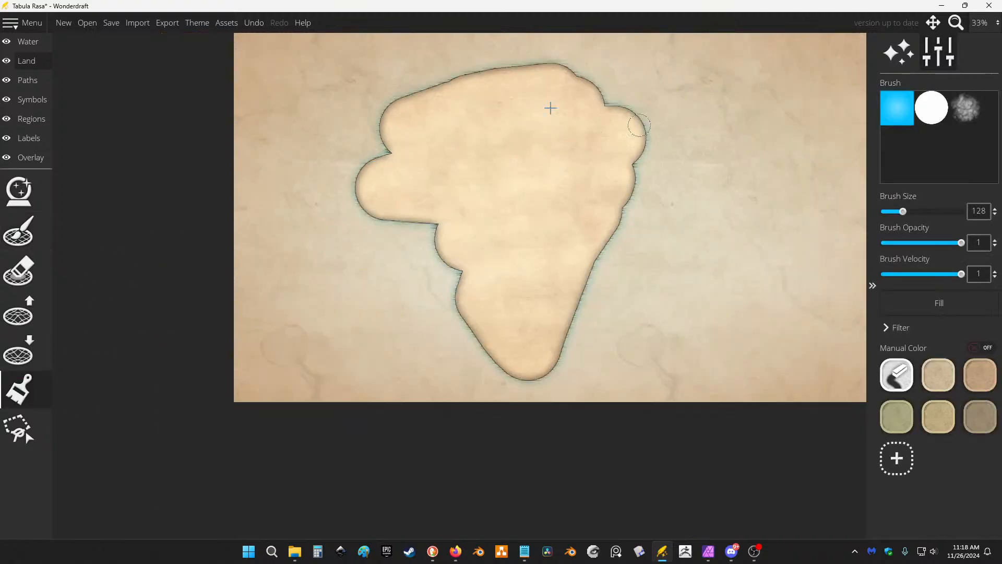
scroll(645, 141, "up", 2)
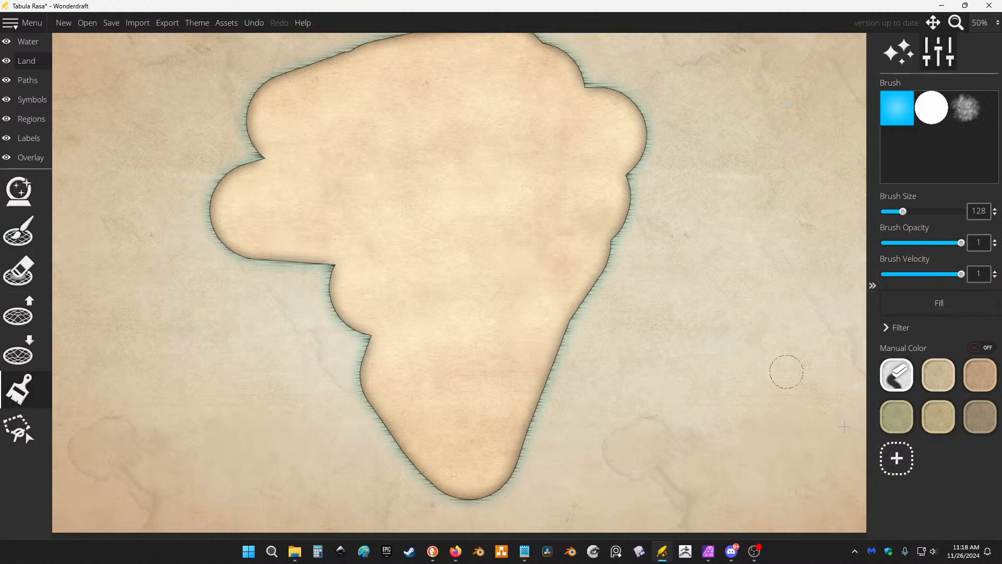
left_click(896, 416)
mouse_move(366, 310)
left_mouse_down()
mouse_move(487, 300)
mouse_move(420, 403)
mouse_move(583, 240)
mouse_move(342, 159)
mouse_move(540, 92)
left_mouse_up()
left_click_drag(937, 417, 931, 381)
mouse_move(604, 114)
left_mouse_down()
mouse_move(382, 228)
mouse_move(459, 292)
left_mouse_up()
mouse_move(362, 138)
left_mouse_down()
mouse_move(502, 198)
mouse_move(480, 285)
left_mouse_up()
Paint reddish-brown strokes across the landmass's upper half with the textured brush at size 128.
left_click(966, 108)
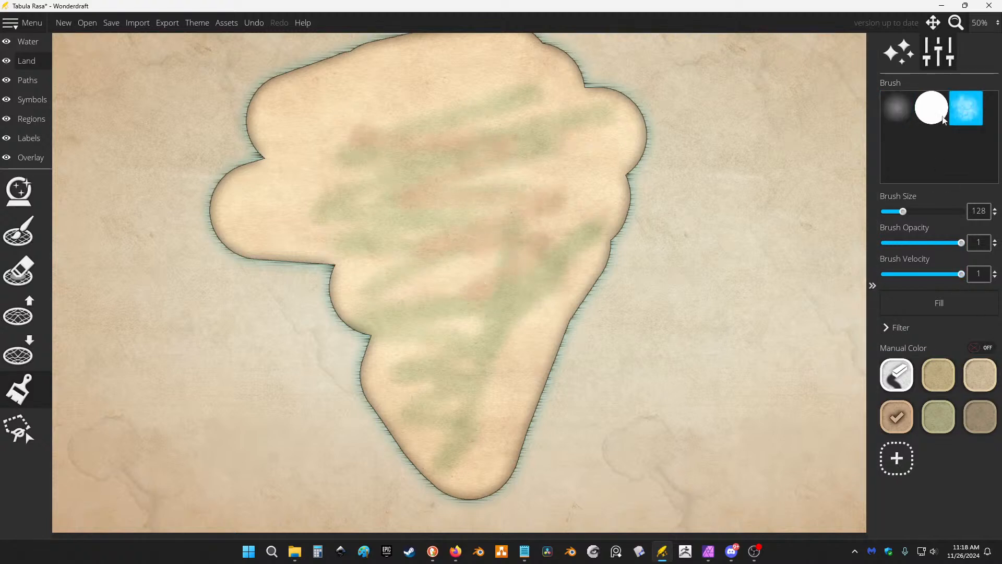
left_click_drag(308, 126, 575, 167)
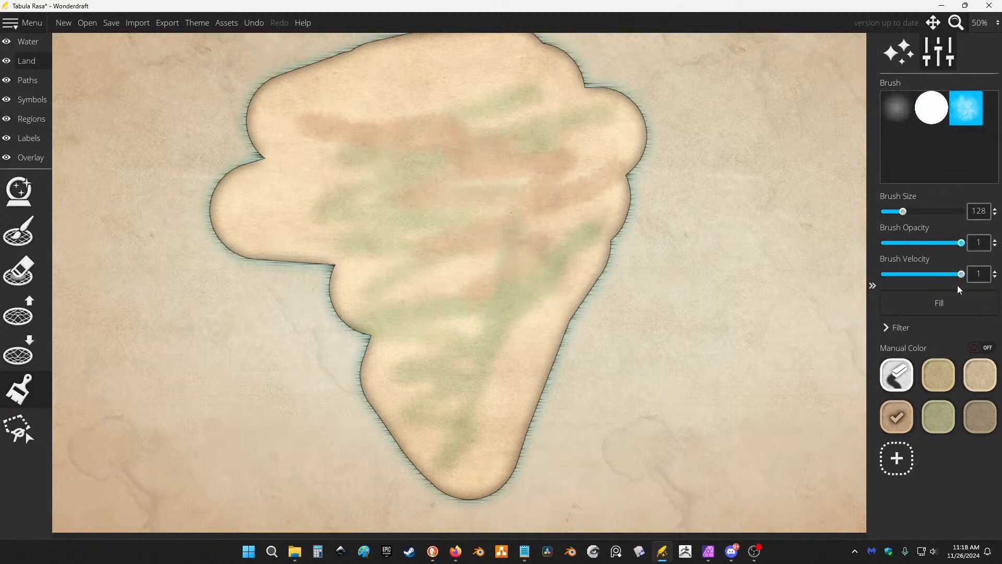
left_click_drag(374, 151, 333, 169)
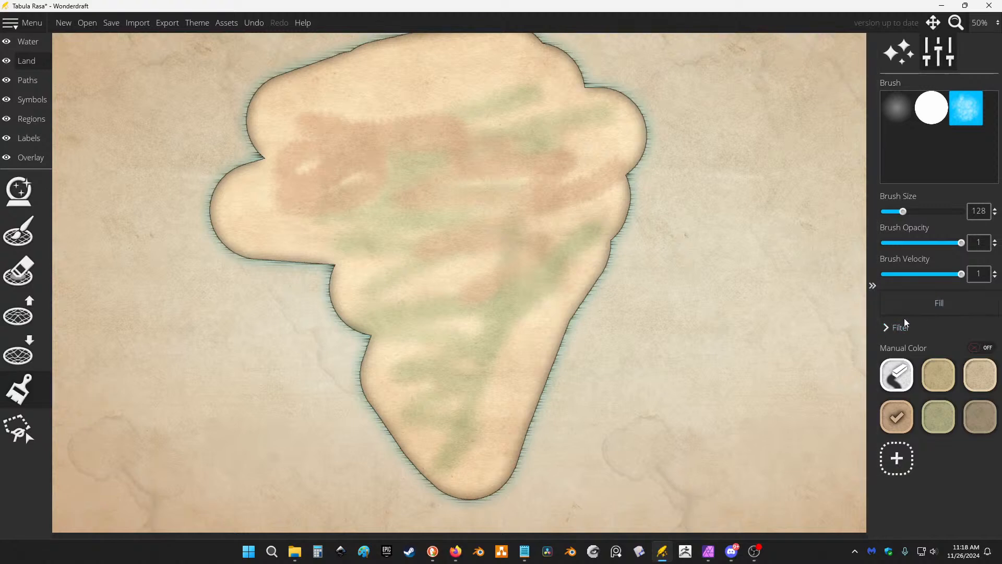
Limit the color filter to Ground only and fill the whole landmass with the dark gray-brown color.
left_click(883, 328)
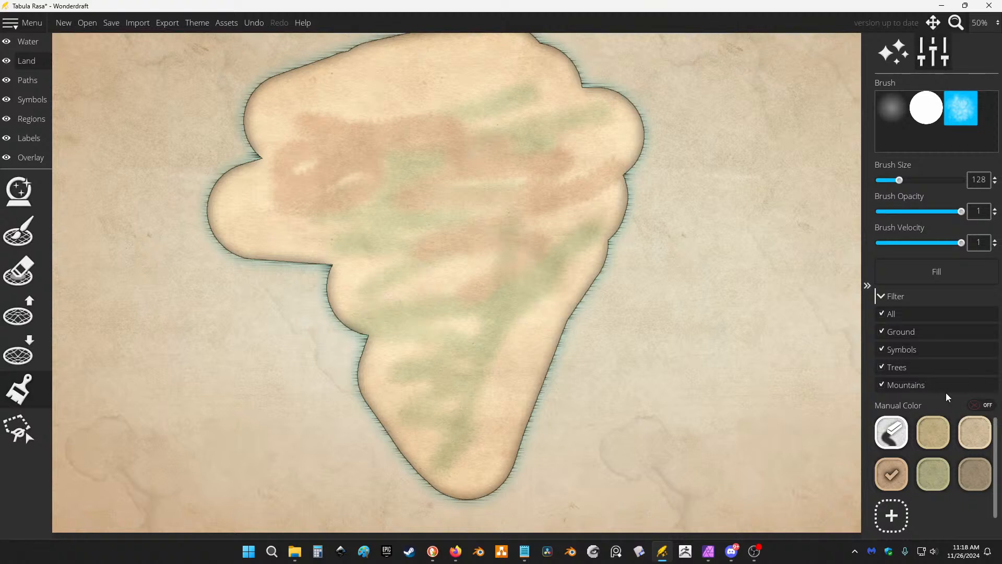
left_click(891, 344)
left_click(884, 365)
left_click(879, 377)
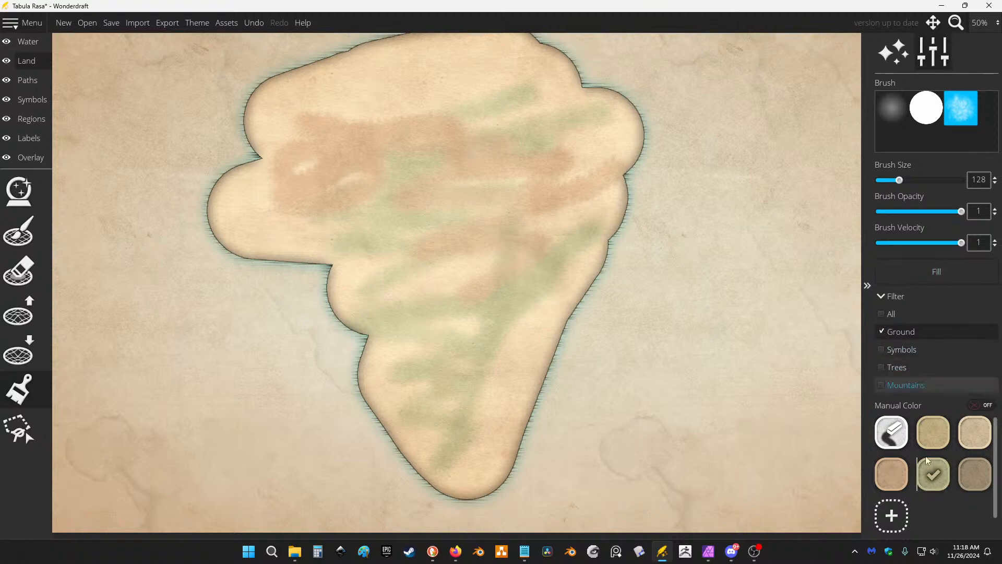
left_click(975, 474)
left_click(956, 280)
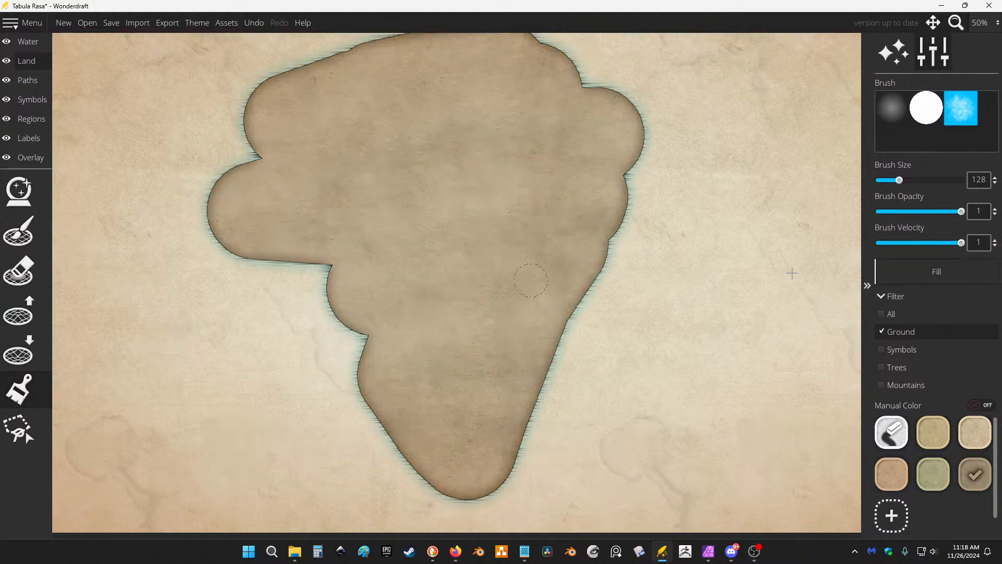
Try the Symbols and Trees color filters, leave every filter category off, and collapse the filter list.
left_click(881, 349)
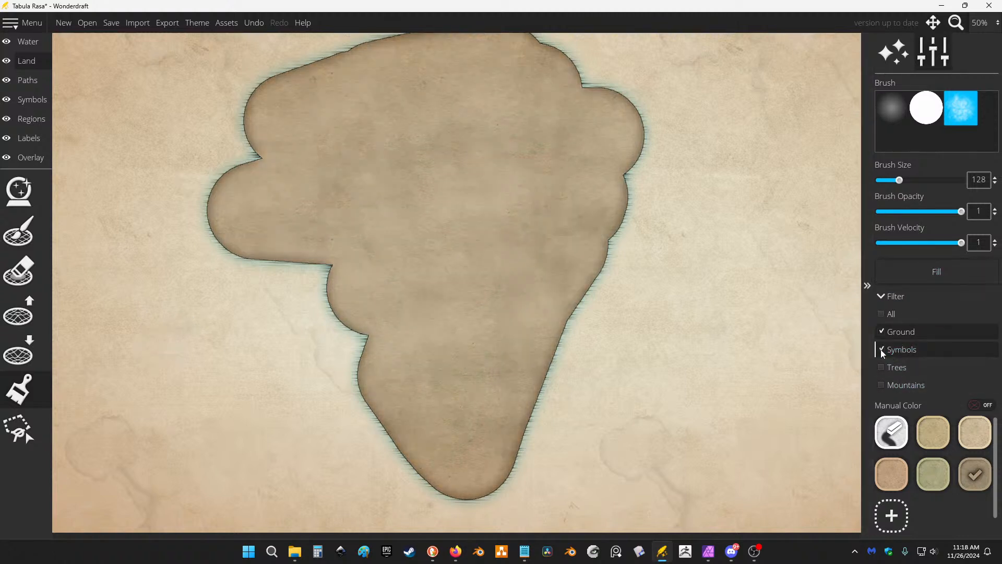
left_click(881, 349)
left_click(889, 334)
left_click(893, 366)
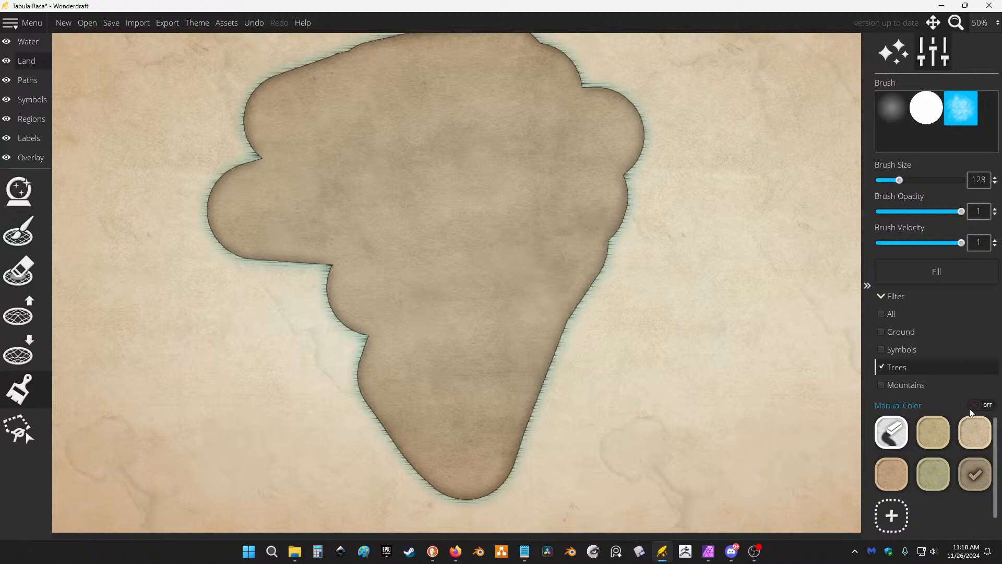
left_click(882, 367)
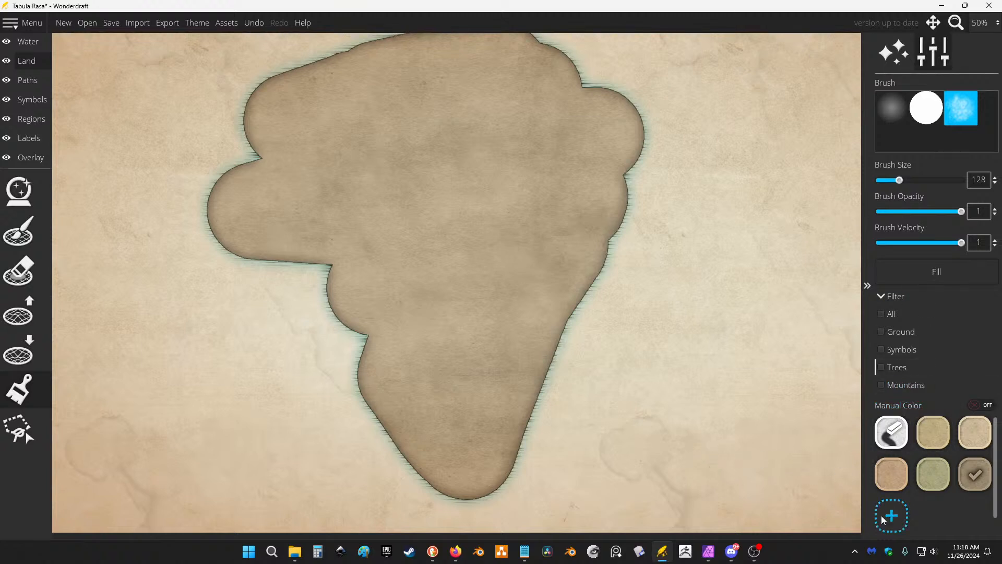
left_click(881, 294)
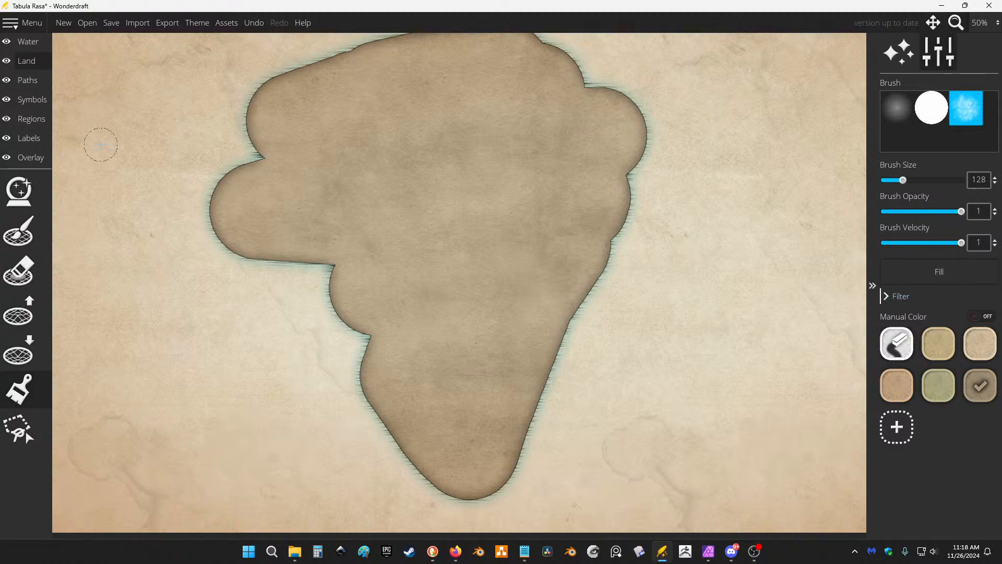
View the Symbols and Paths layers' tools, and return to the Land layer.
left_click(31, 99)
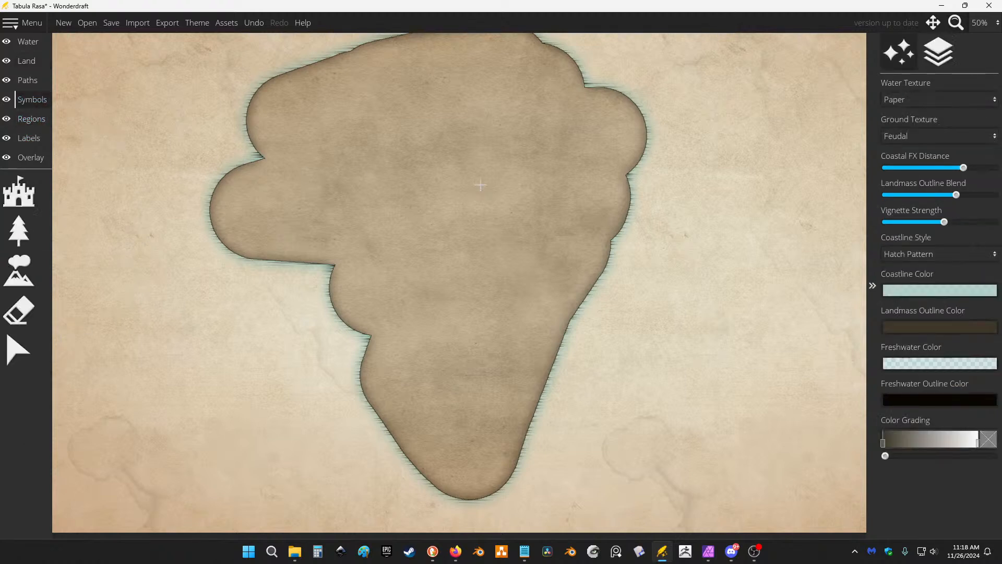
left_click(32, 80)
left_click(26, 60)
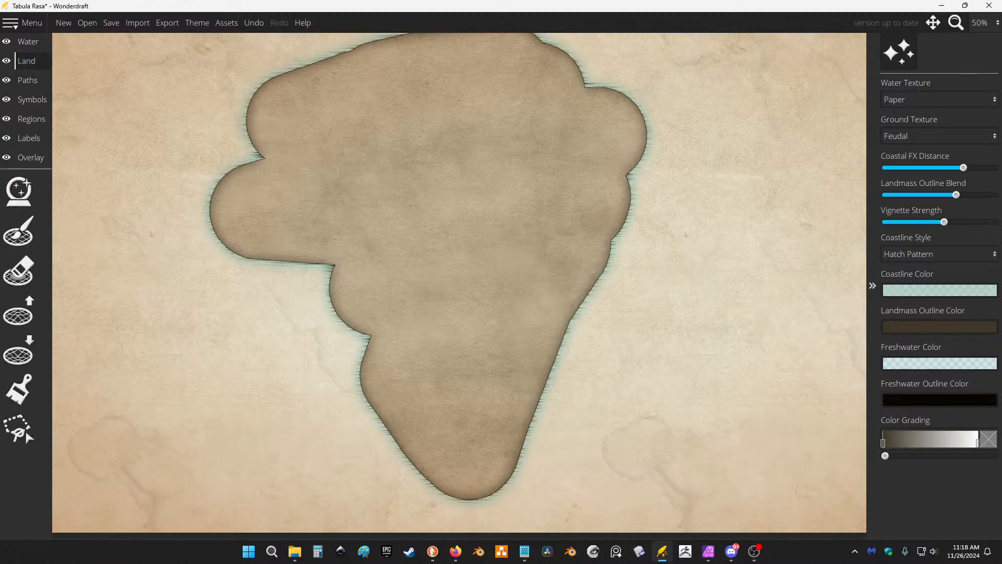
View the ground coloring tool's Manual Color picker, expand the color filter list, and turn Manual Color off.
left_click(19, 391)
left_click(21, 394)
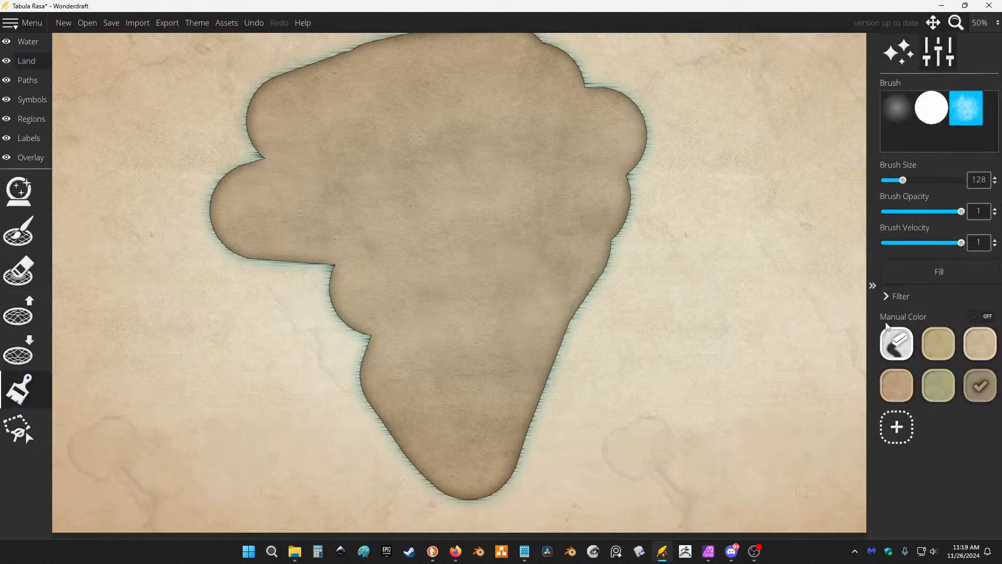
left_click(896, 341)
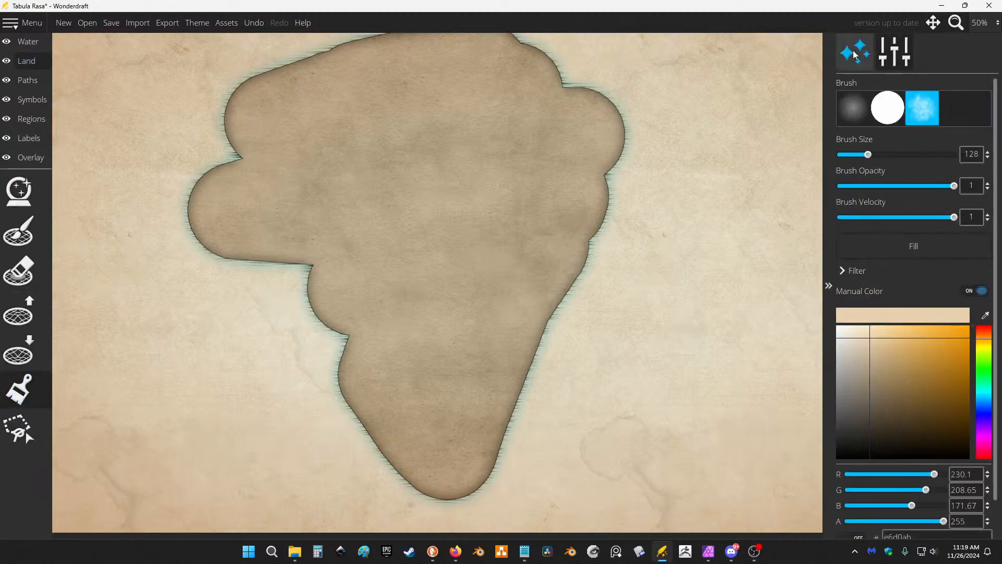
left_click(829, 64)
left_click(974, 61)
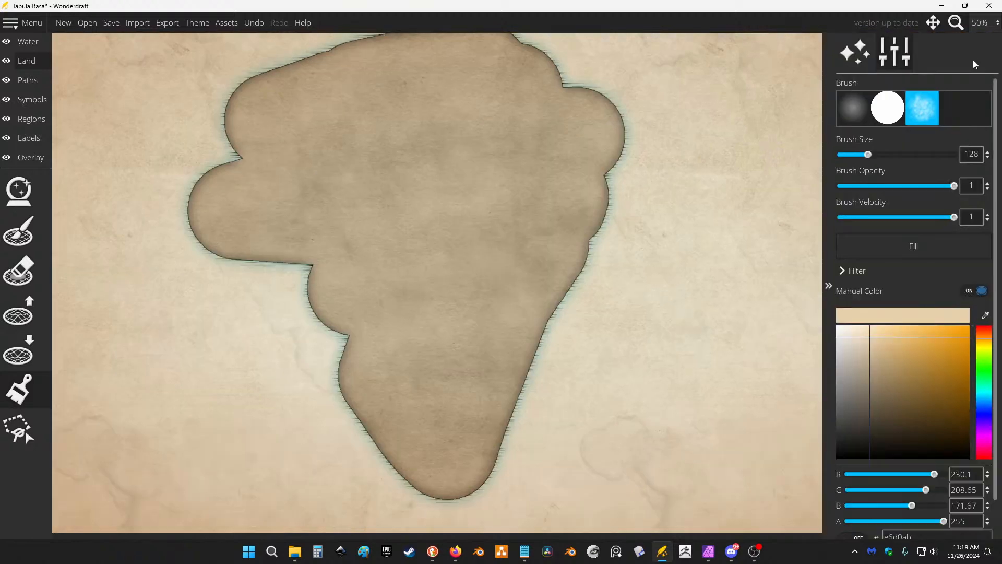
left_click(846, 270)
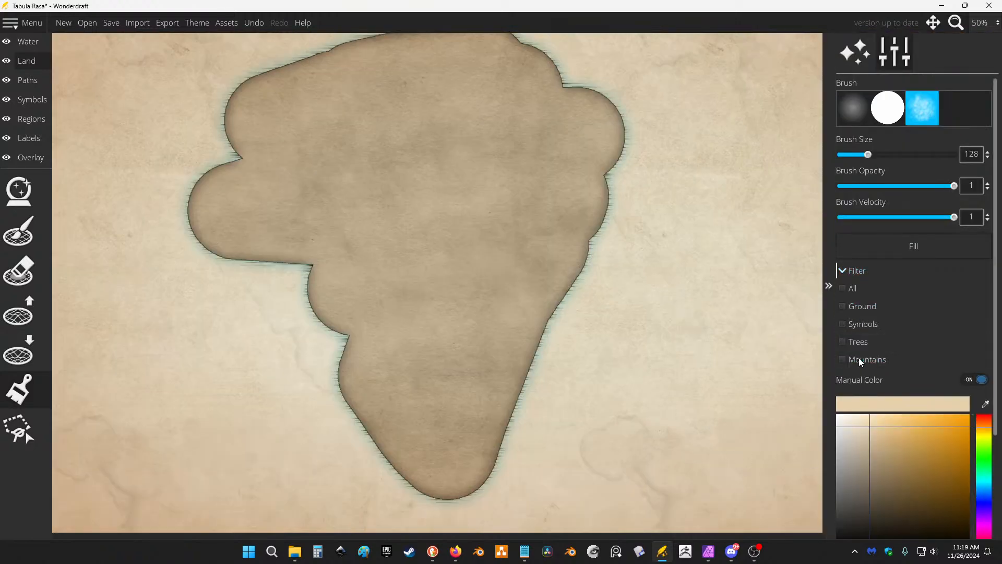
left_click(981, 380)
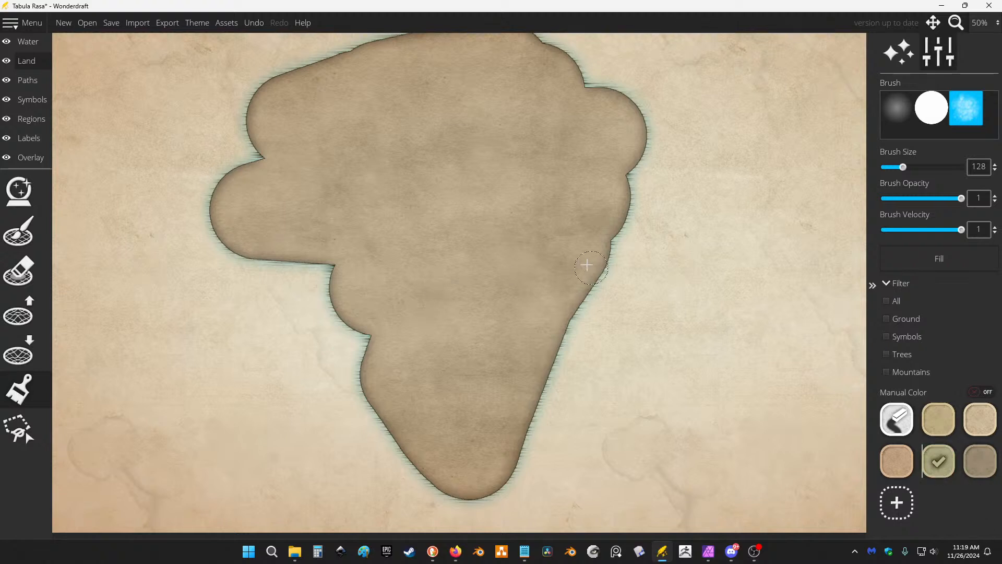
Try erasing the landmass's lower-right side at size 293 and painting new land there at size 368, and undo both strokes.
left_click(32, 256)
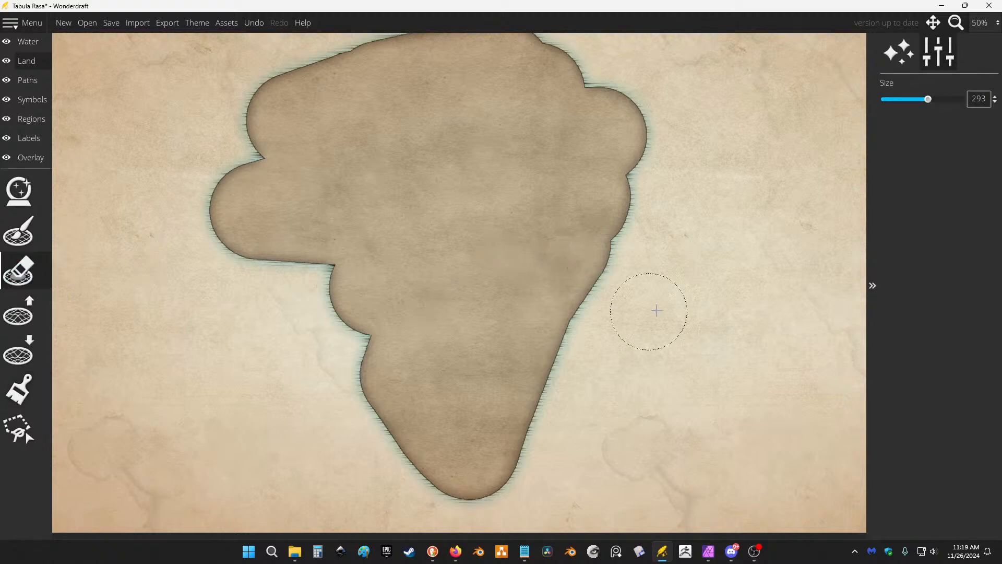
mouse_move(653, 305)
left_mouse_down()
mouse_move(599, 287)
mouse_move(582, 348)
mouse_move(516, 423)
mouse_move(554, 507)
left_mouse_up()
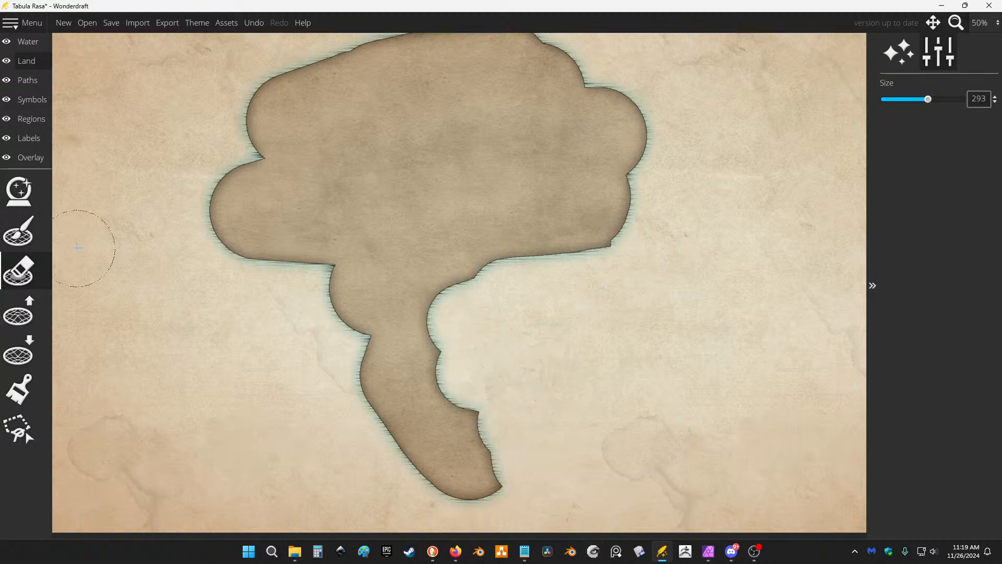
left_click(18, 231)
mouse_move(593, 331)
left_mouse_down()
mouse_move(543, 328)
mouse_move(534, 341)
mouse_move(546, 282)
mouse_move(573, 261)
mouse_move(667, 259)
mouse_move(767, 301)
mouse_move(735, 364)
mouse_move(571, 328)
left_mouse_up()
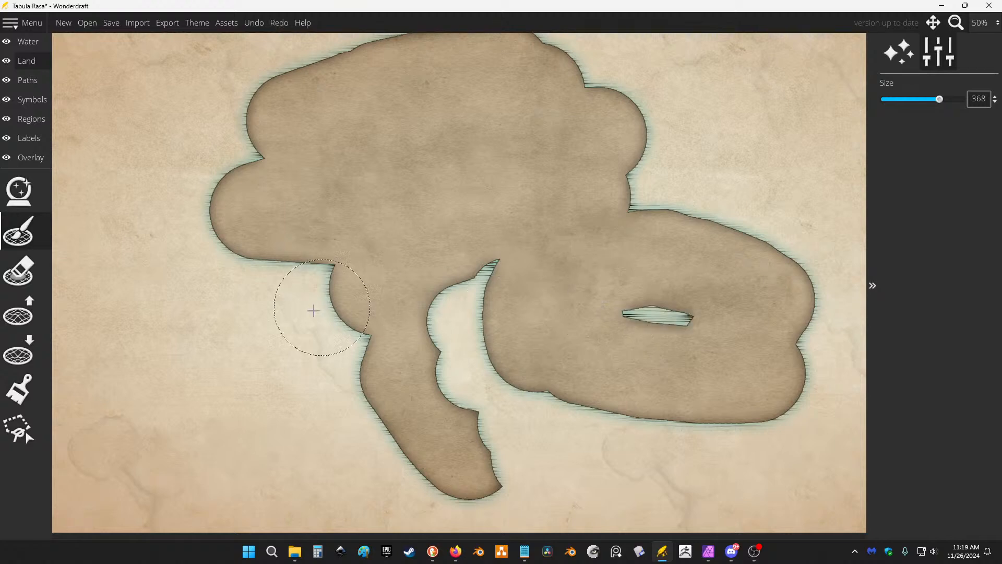
key("ctrl+z")
key("ctrl+z")
Turn on all color filters and paint yellowish-tan strokes across the middle of the landmass with the textured brush at size 128.
left_click(18, 389)
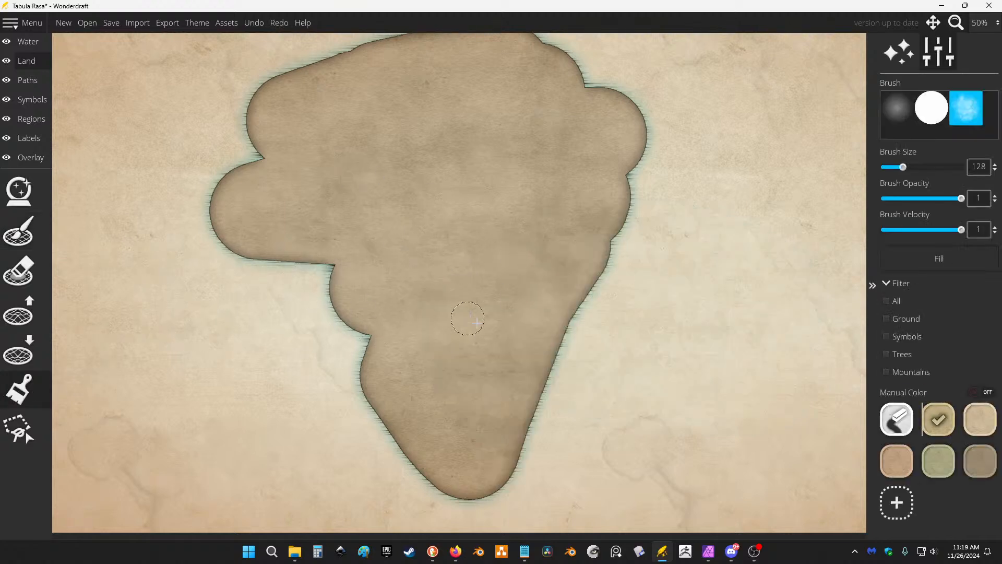
left_click(886, 301)
mouse_move(397, 215)
left_mouse_down()
mouse_move(509, 331)
mouse_move(638, 251)
mouse_move(501, 173)
mouse_move(537, 396)
left_mouse_up()
Erase the landmass's right side at size 293, and paint land back over the gap and beyond it at size 368.
left_click(21, 270)
mouse_move(679, 275)
left_mouse_down()
mouse_move(603, 193)
mouse_move(512, 369)
mouse_move(525, 426)
left_mouse_up()
left_click(19, 231)
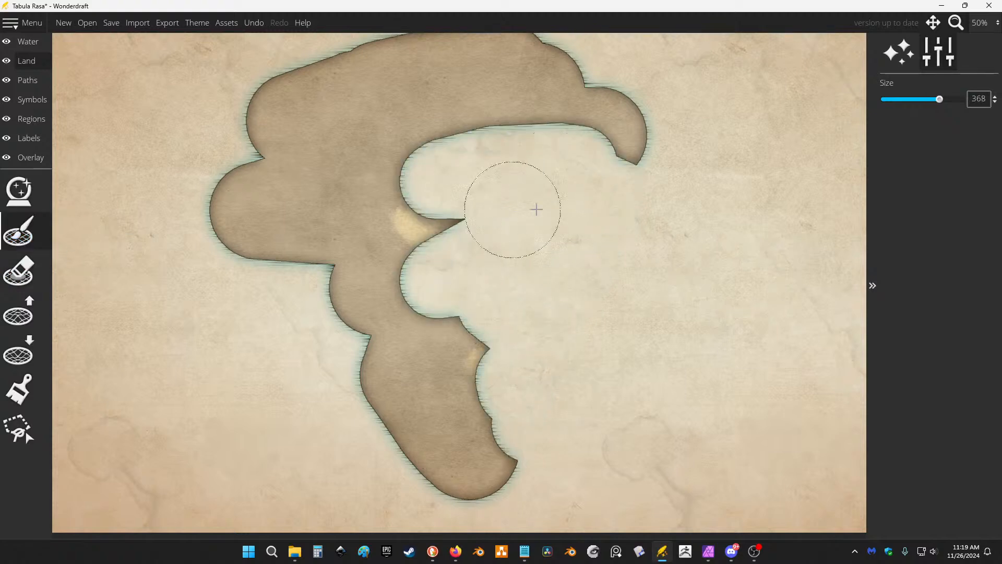
mouse_move(536, 209)
left_mouse_down()
mouse_move(615, 313)
mouse_move(579, 443)
mouse_move(616, 172)
mouse_move(443, 161)
left_mouse_up()
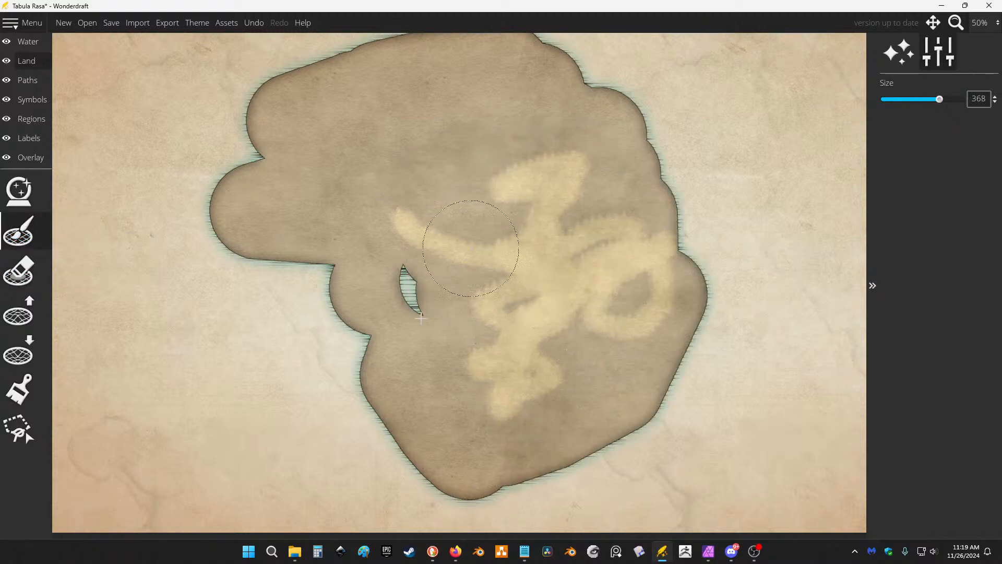
mouse_move(471, 248)
left_mouse_down()
mouse_move(234, 293)
mouse_move(730, 229)
mouse_move(592, 358)
left_mouse_up()
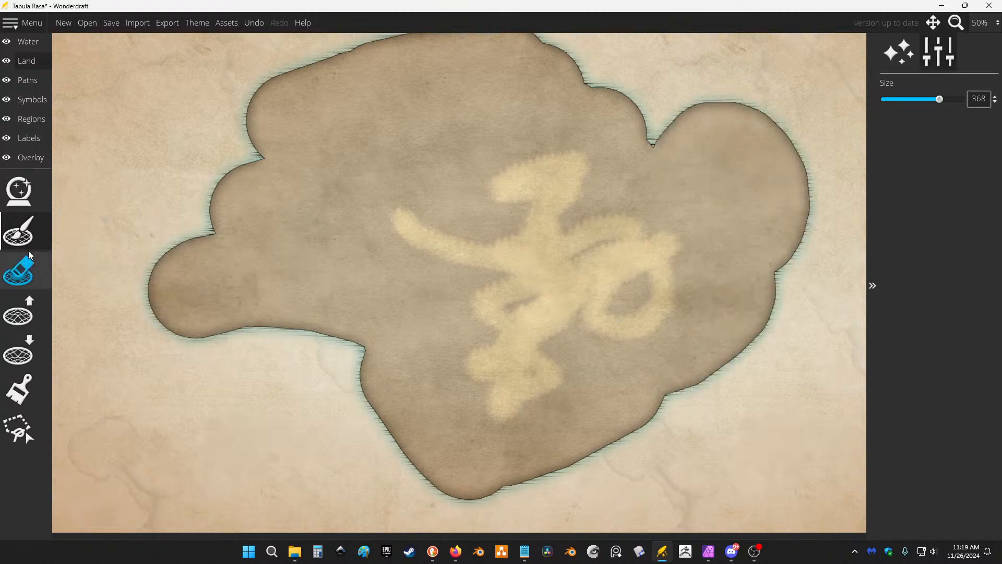
Erase ground color with a few strokes at size 128, and fill the whole landmass with the color eraser.
left_click(18, 389)
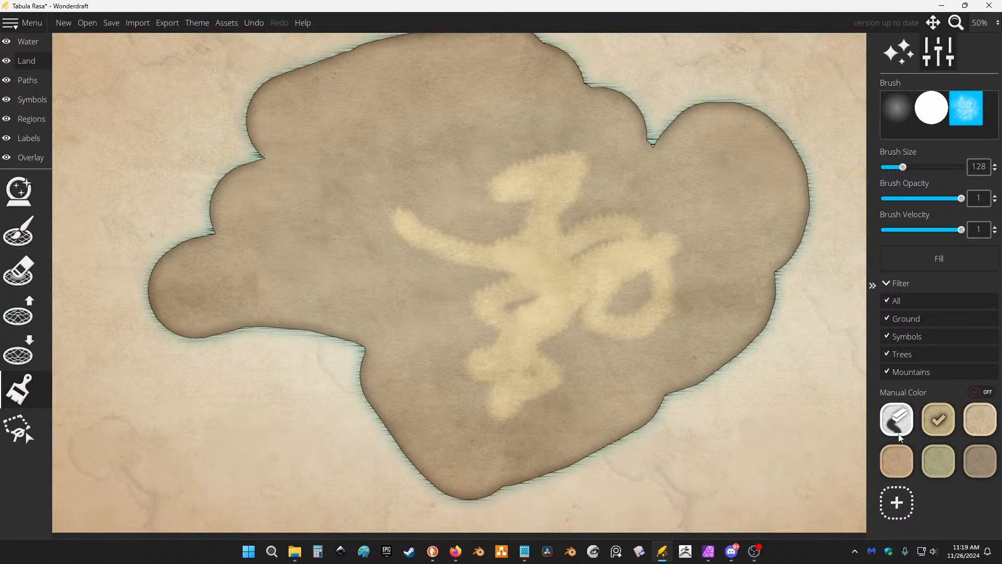
left_click(898, 433)
left_click_drag(577, 312, 595, 349)
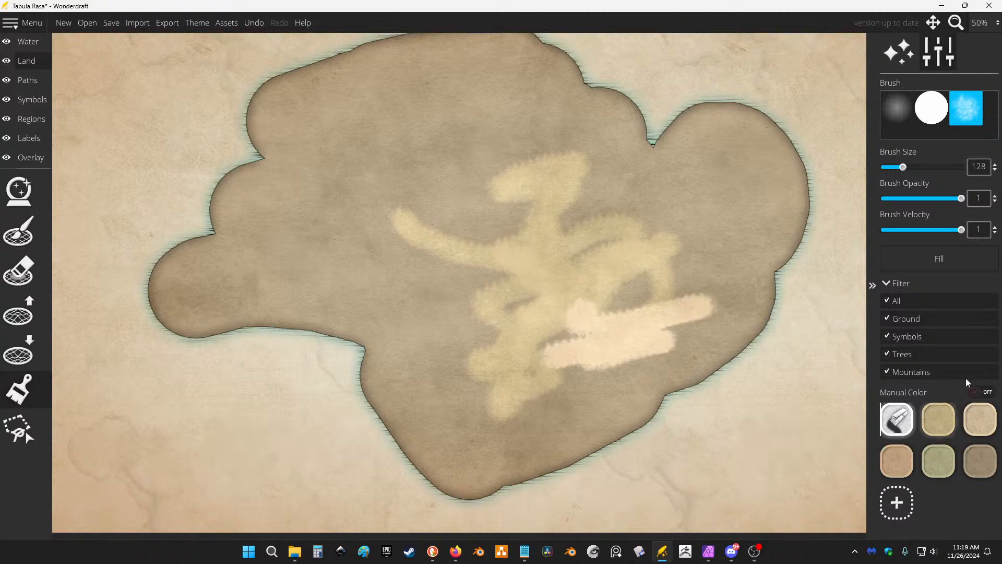
left_click(948, 257)
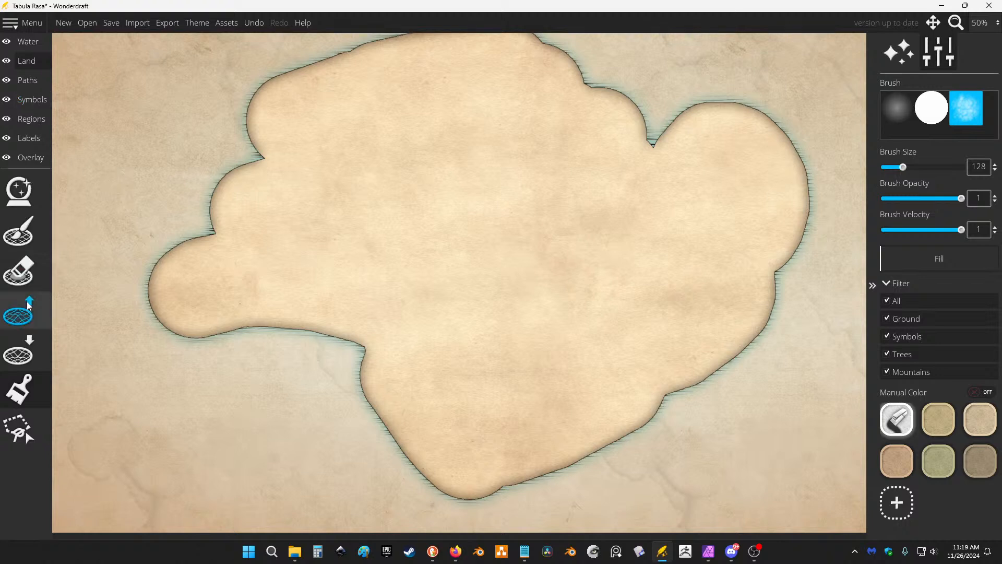
Erase the whole landmass at size 512, and generate random land three times with the Equirectangular pattern.
left_click(23, 285)
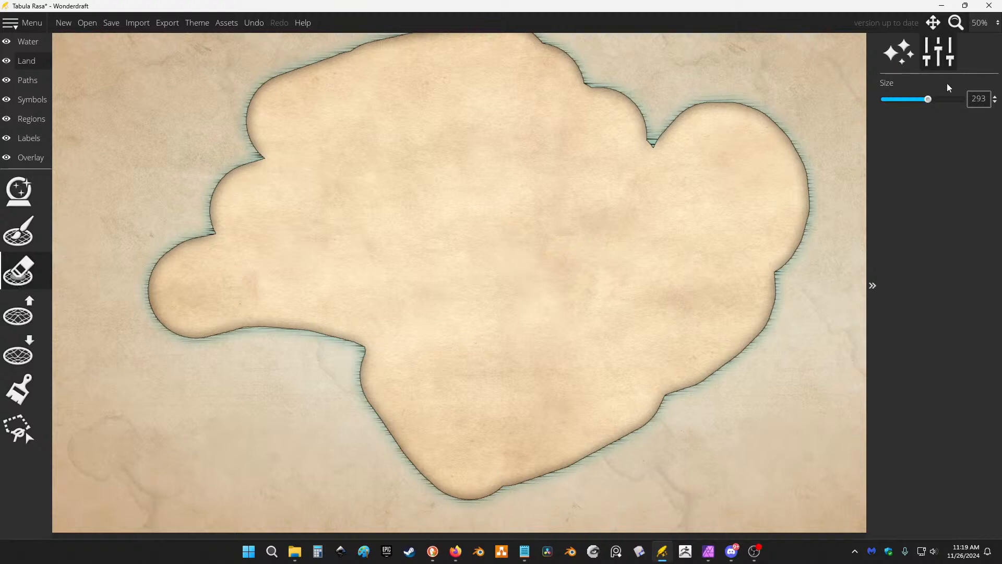
mouse_move(595, 167)
left_mouse_down()
mouse_move(715, 81)
mouse_move(384, 64)
mouse_move(146, 255)
mouse_move(108, 269)
mouse_move(428, 214)
mouse_move(541, 278)
mouse_move(465, 368)
mouse_move(597, 404)
mouse_move(809, 258)
mouse_move(403, 411)
mouse_move(523, 488)
mouse_move(219, 335)
mouse_move(44, 166)
left_mouse_up()
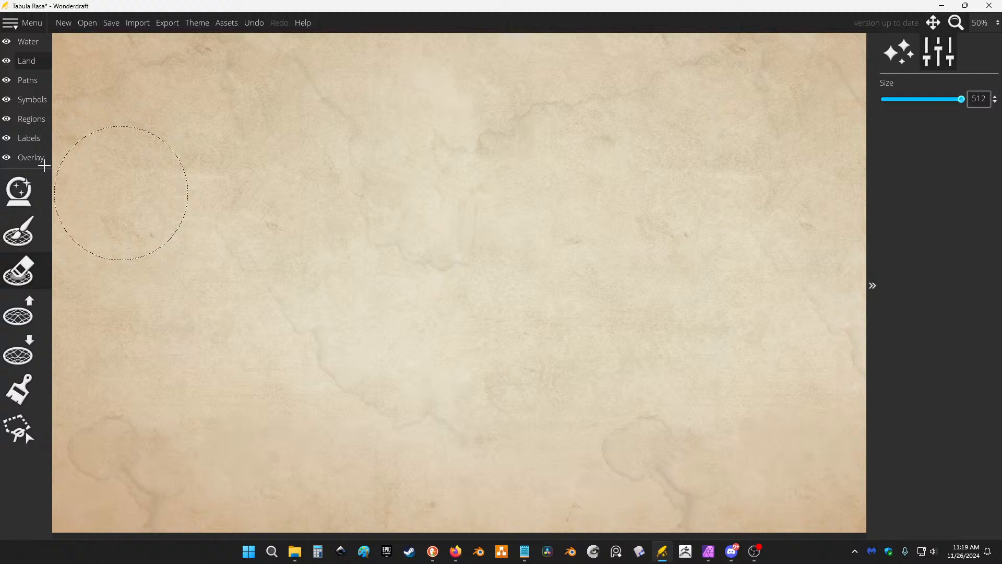
left_click(10, 197)
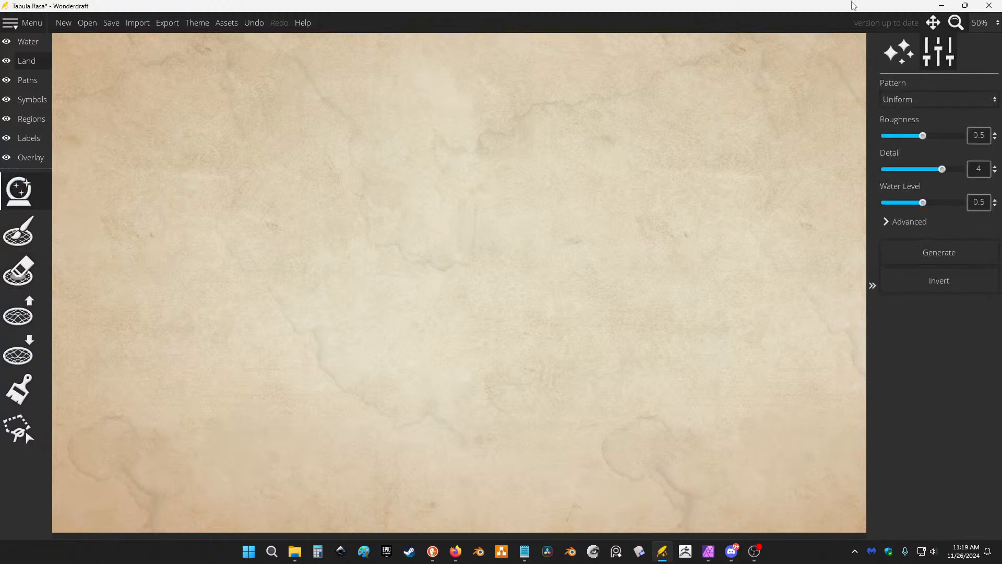
left_click(943, 98)
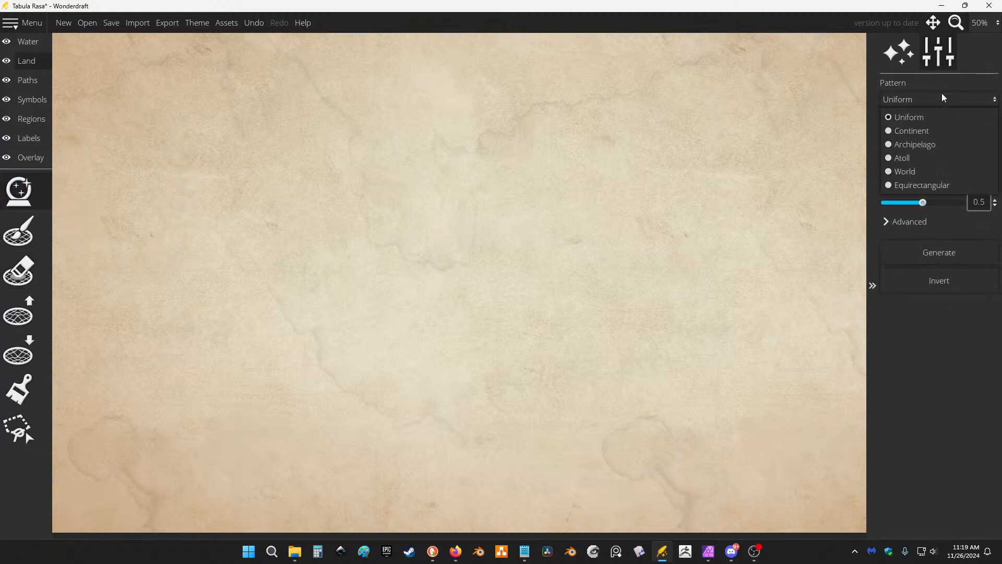
left_click(942, 185)
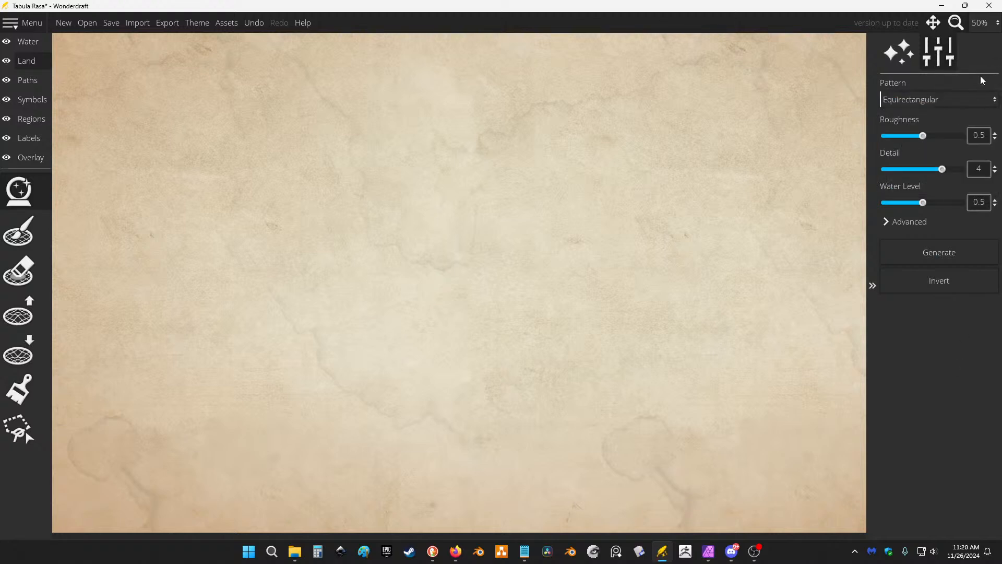
left_click(941, 261)
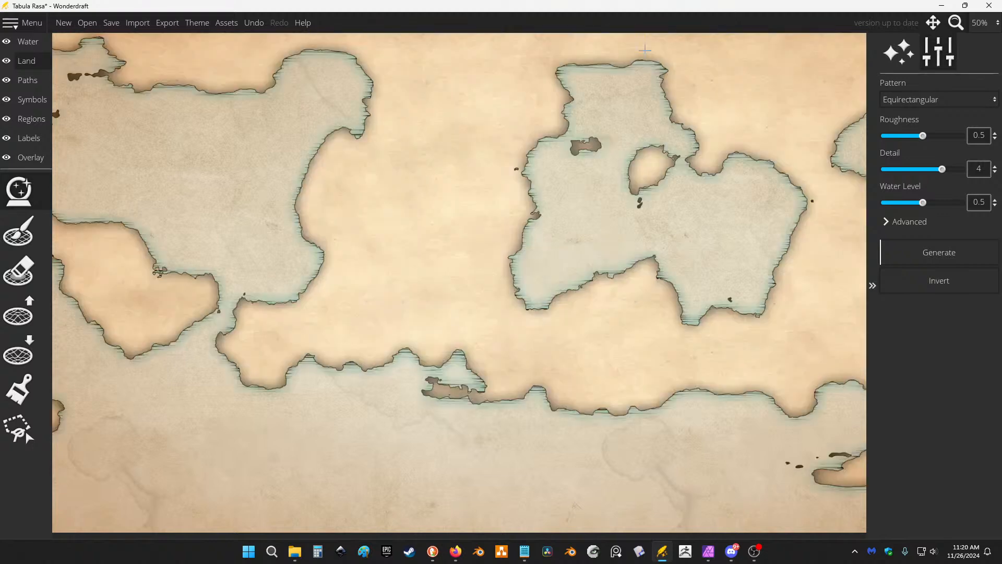
left_click(942, 255)
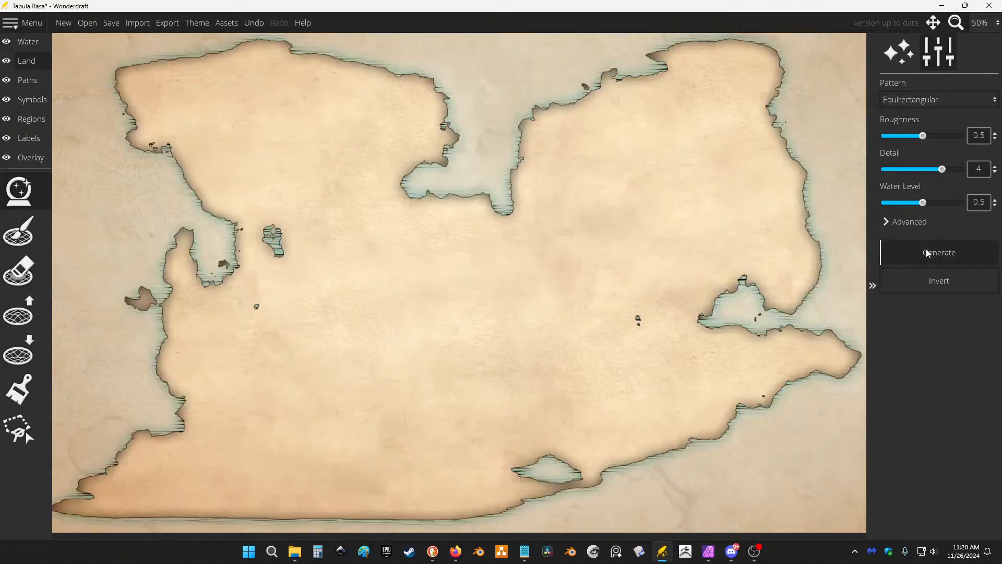
left_click(927, 254)
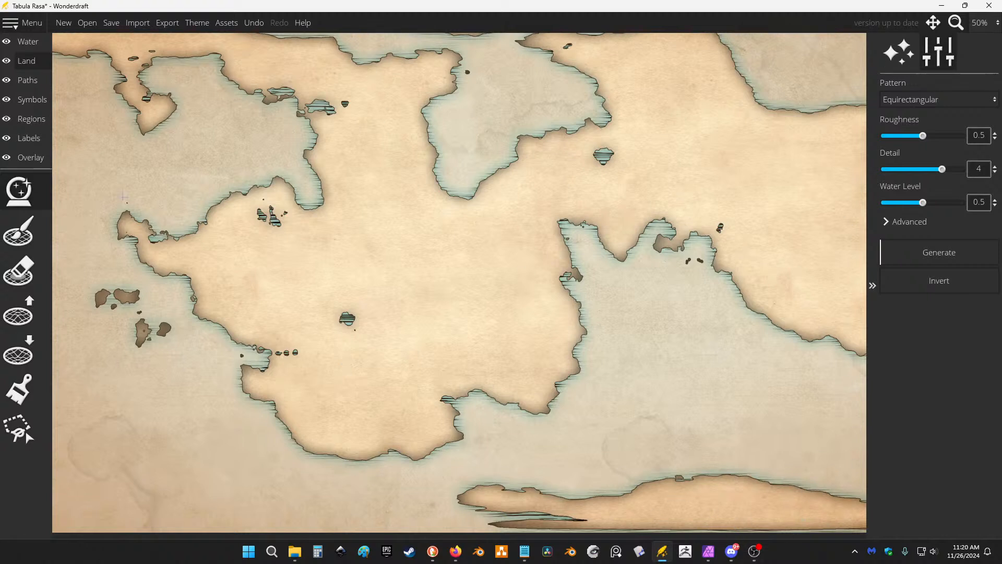
Try painting land over the generated map's lower area at size 368, and undo all edits back to the plain gray-brown landmass.
left_click(19, 231)
mouse_move(727, 441)
left_mouse_down()
mouse_move(636, 470)
mouse_move(399, 483)
left_mouse_up()
key("ctrl+z")
key("ctrl+z")
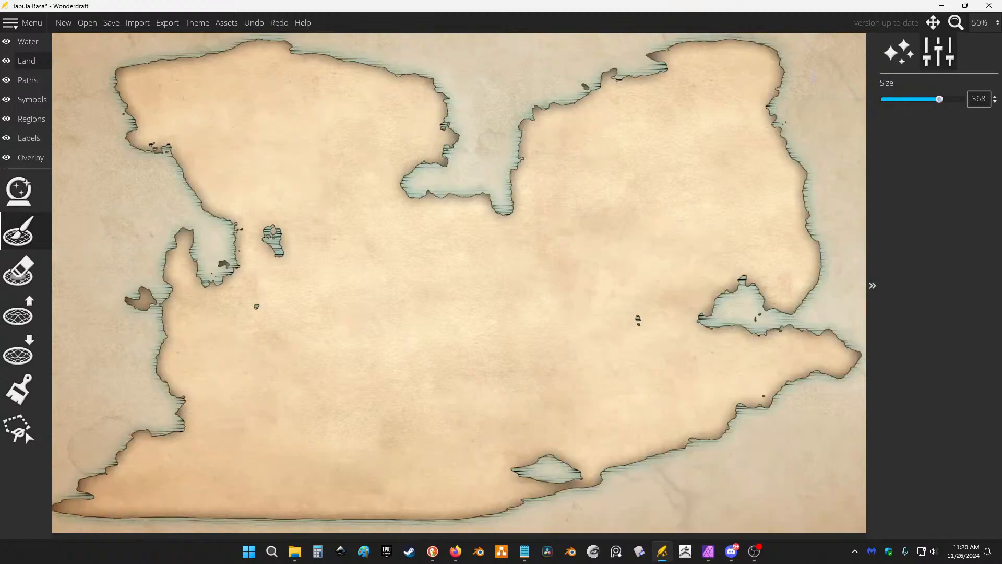
key("ctrl+z")
key("ctrl+z")
key("ctrl+z")
key("ctrl+z")
key("ctrl+z")
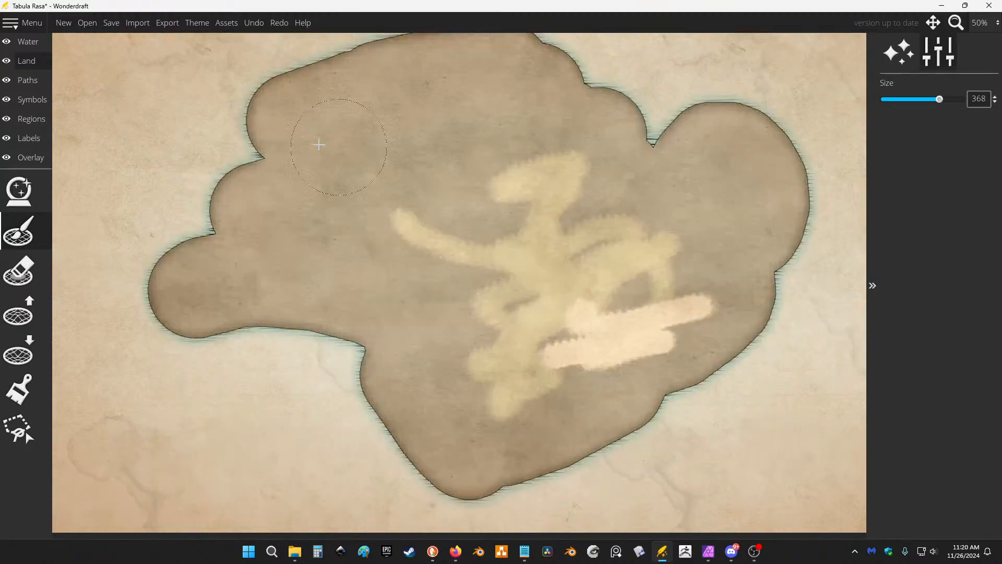
key("ctrl+z")
key("ctrl+z")
key("ctrl+z")
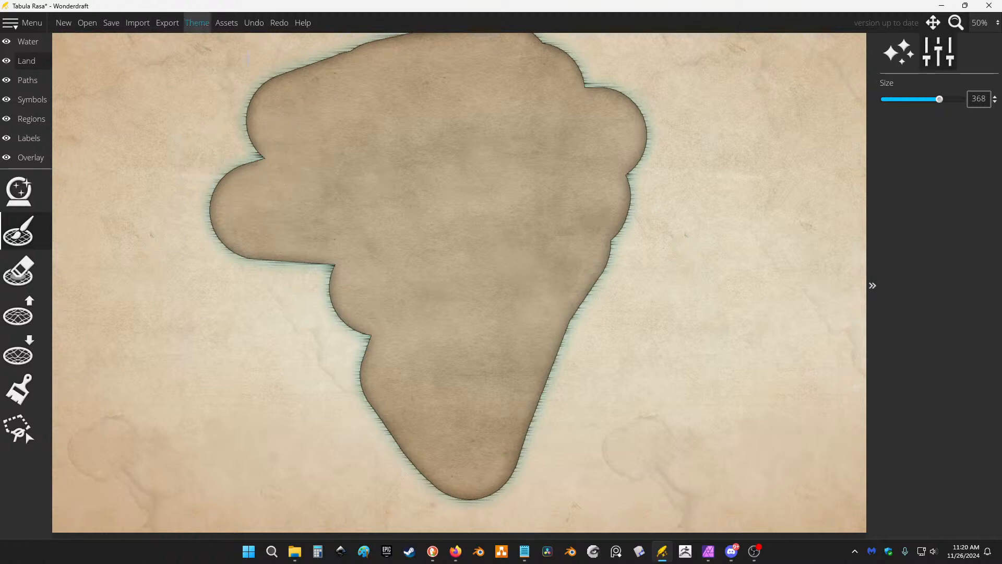
Erase the whole landmass with the land eraser at size 512.
left_click(18, 270)
mouse_move(429, 218)
left_mouse_down()
mouse_move(540, 210)
mouse_move(528, 390)
mouse_move(648, 201)
mouse_move(425, 47)
mouse_move(333, 293)
mouse_move(419, 147)
left_mouse_up()
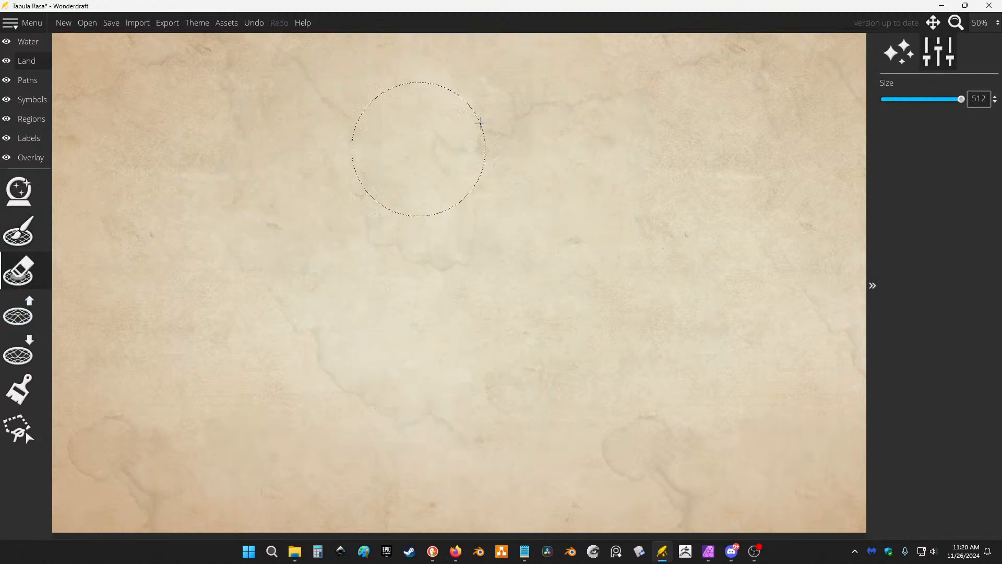
View the Regions layer, draw a brown looping path of width 4 and roughness 0.33 on the Paths layer, and undo it.
left_click(30, 118)
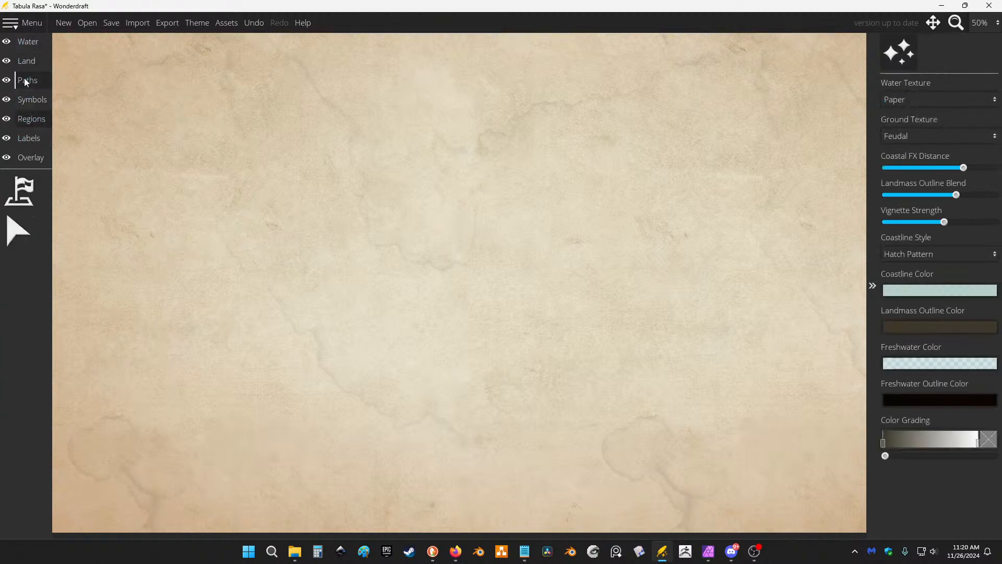
left_click(24, 78)
left_click(24, 194)
left_click(375, 208)
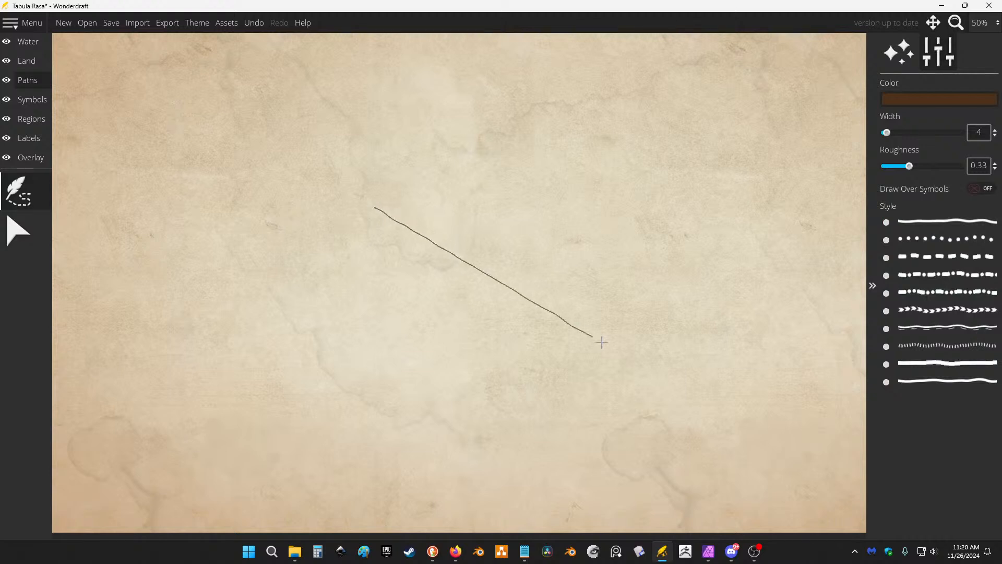
left_click(655, 308)
left_click(631, 381)
mouse_move(486, 400)
left_mouse_down()
mouse_move(431, 329)
mouse_move(360, 305)
left_mouse_up()
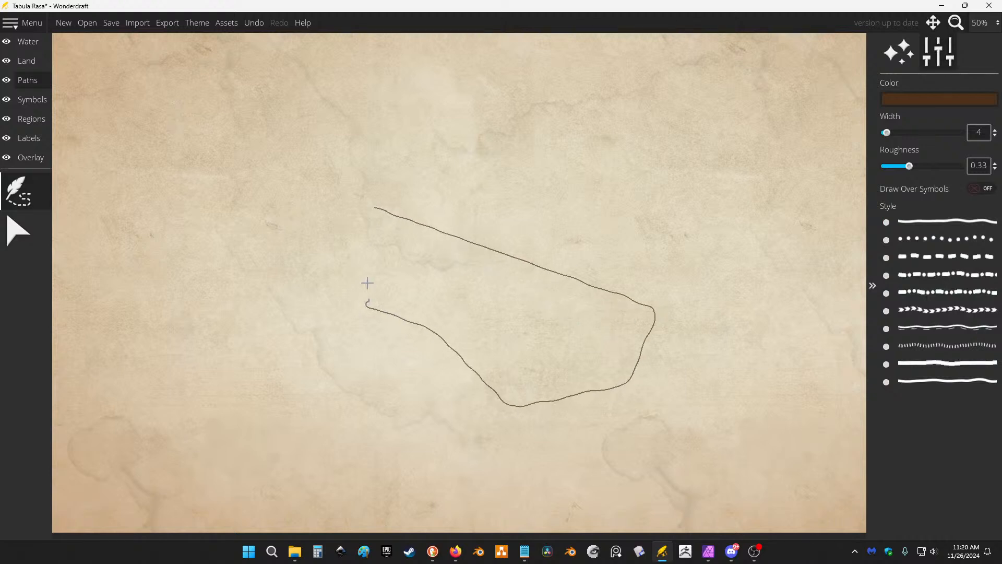
key("ctrl+z")
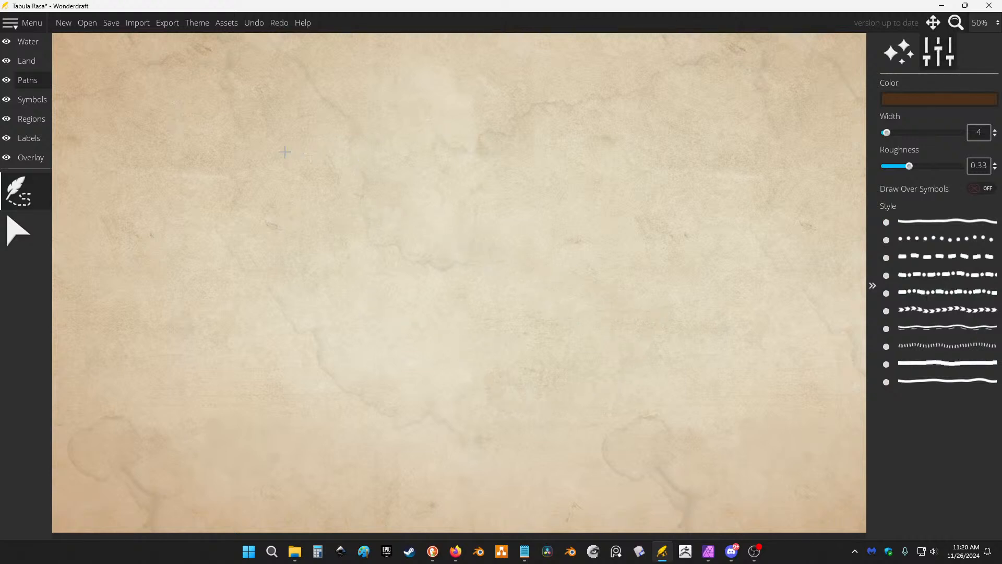
Examine the Symbols layer's symbol, tree, mountain and eraser tools, and browse the symbols palette.
left_click(36, 102)
left_click(29, 188)
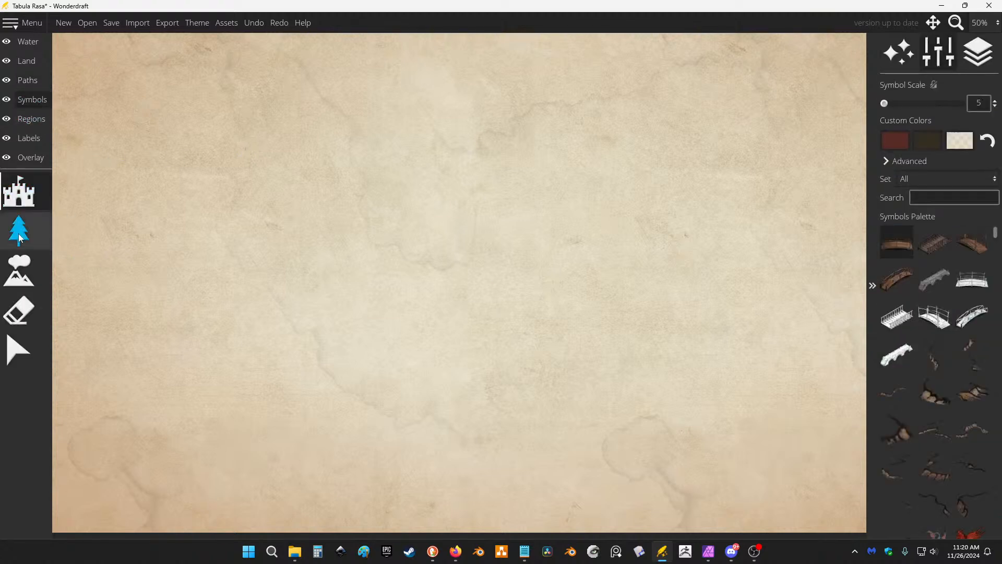
left_click(19, 233)
left_click(24, 277)
left_click(22, 309)
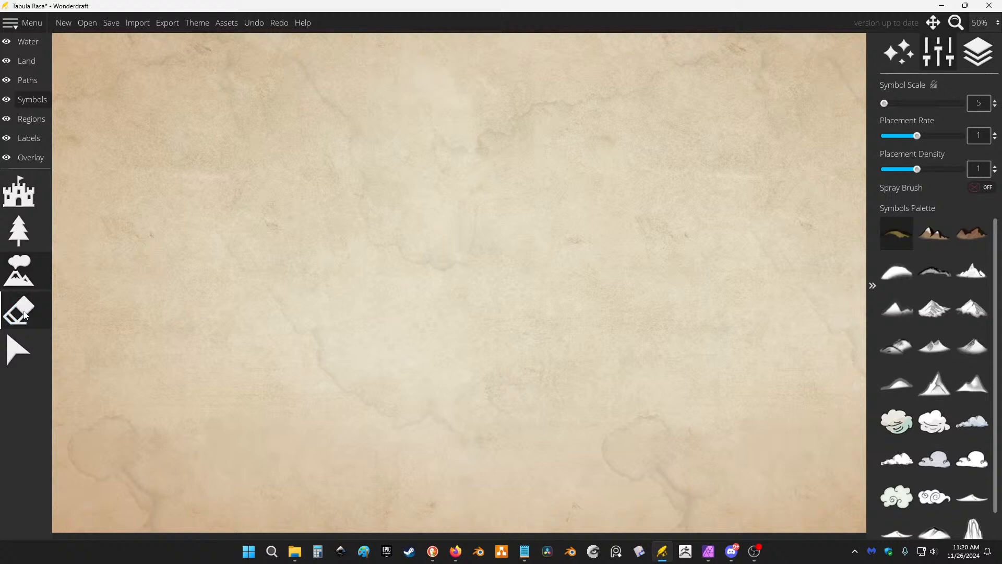
left_click(20, 273)
left_click(19, 235)
left_click(18, 205)
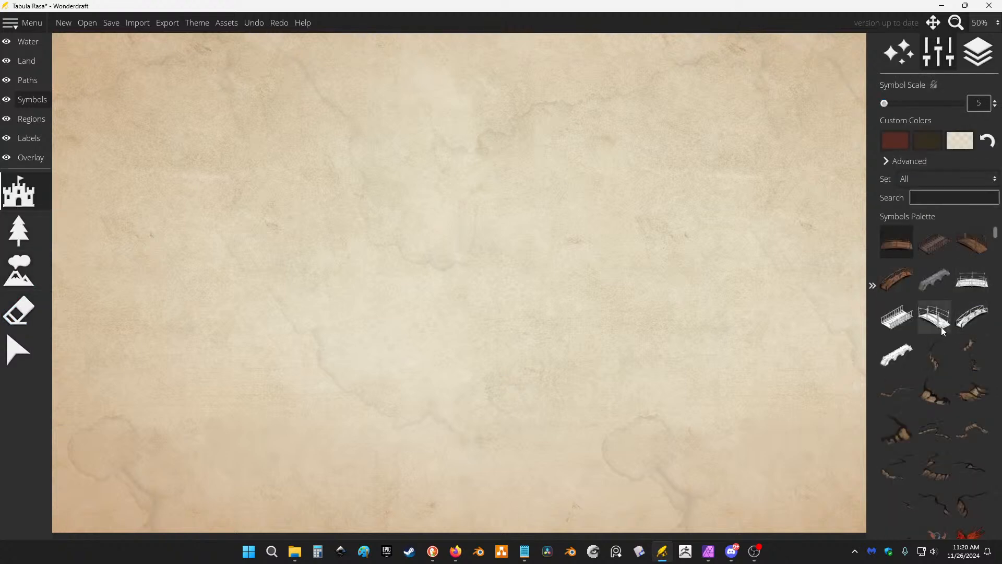
scroll(956, 366, "down", 4)
scroll(956, 365, "down", 10)
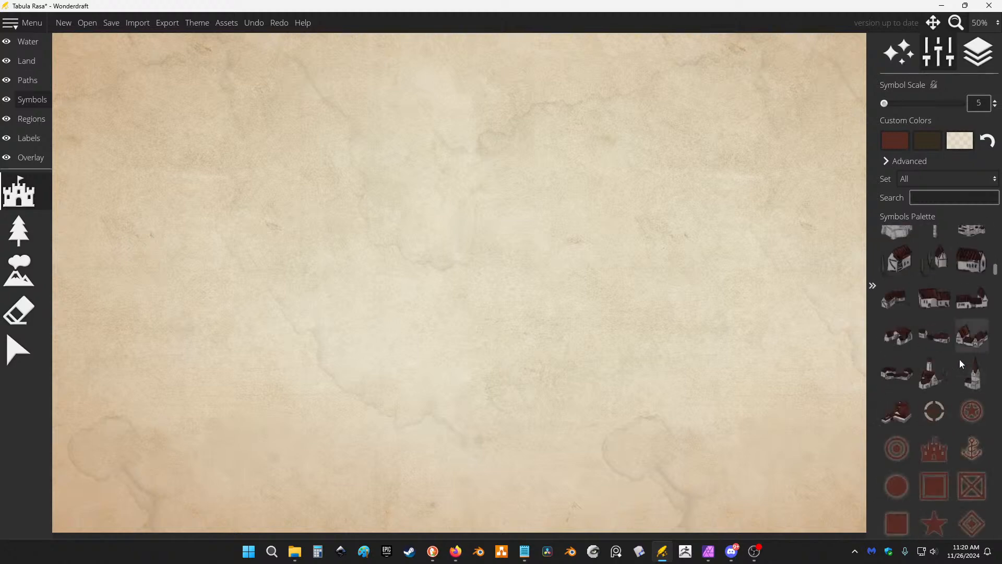
Browse the rest of the general symbols palette, and examine the tree and mountain symbol palettes on the Symbols layer.
scroll(959, 353, "down", 10)
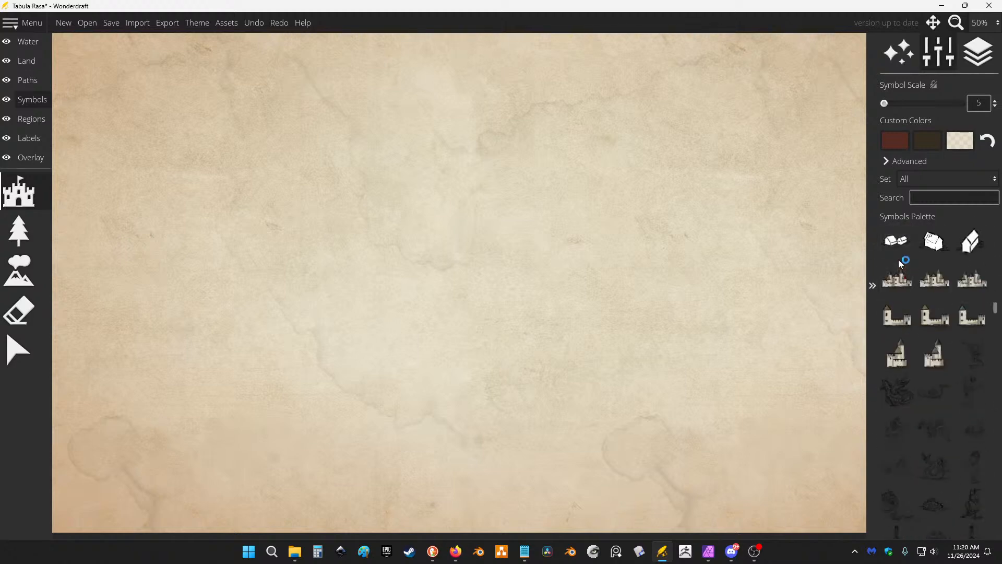
scroll(965, 323, "down", 10)
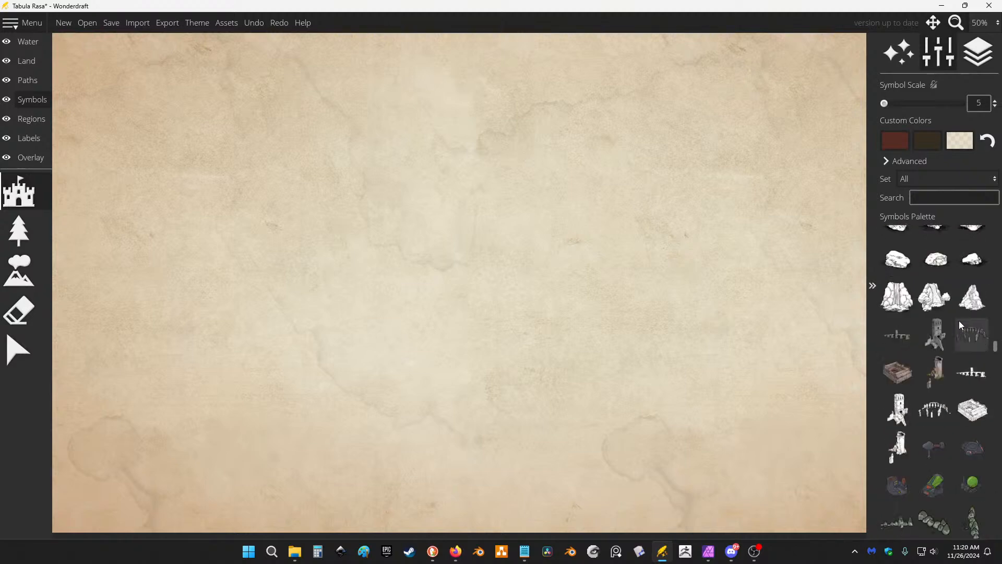
scroll(959, 325, "down", 10)
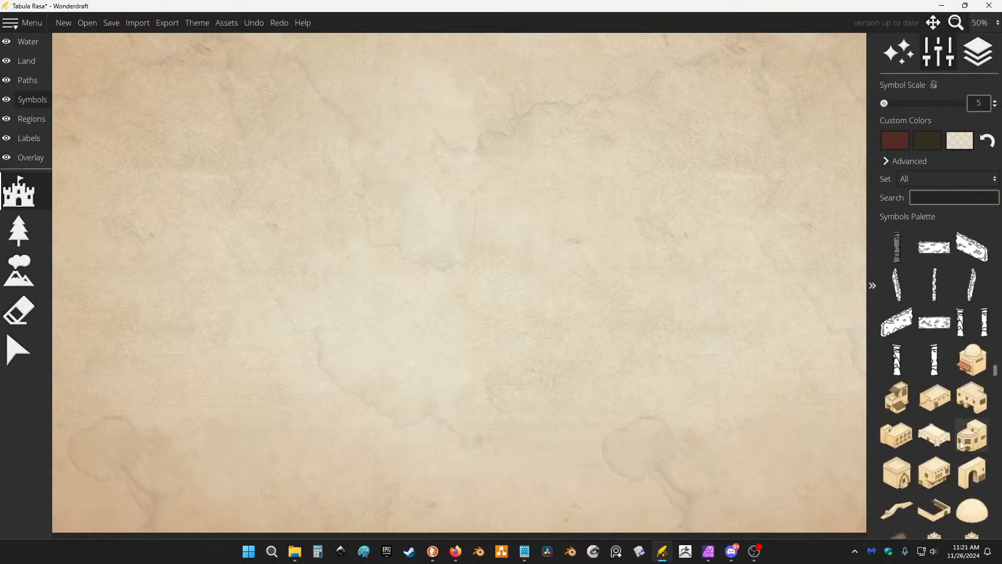
scroll(954, 412, "down", 12)
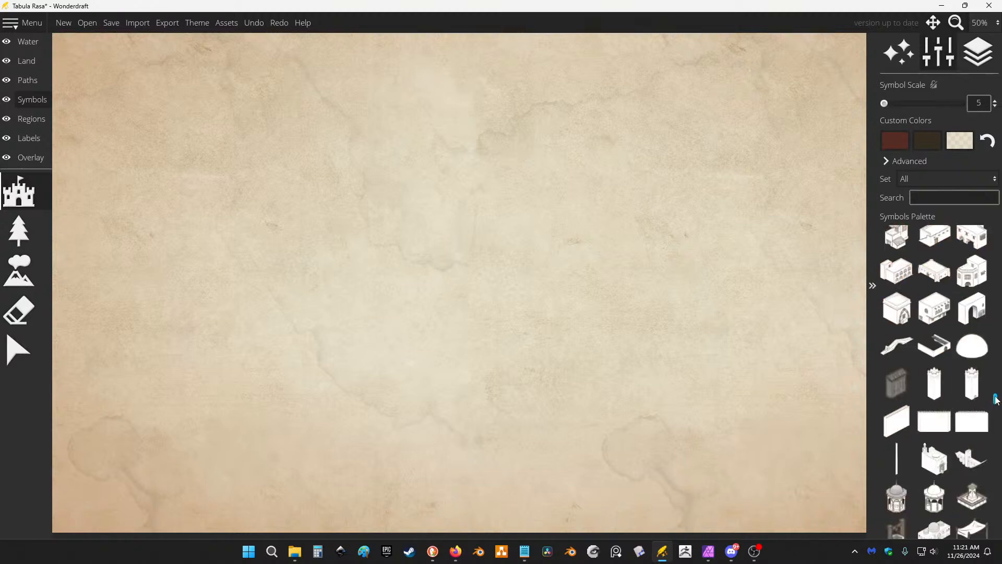
left_click_drag(996, 398, 995, 233)
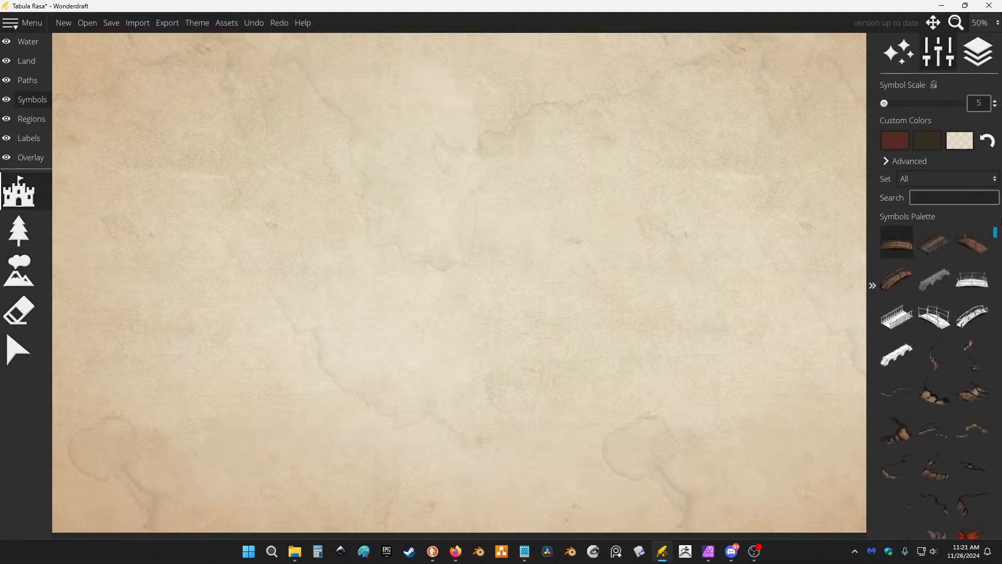
left_click(19, 230)
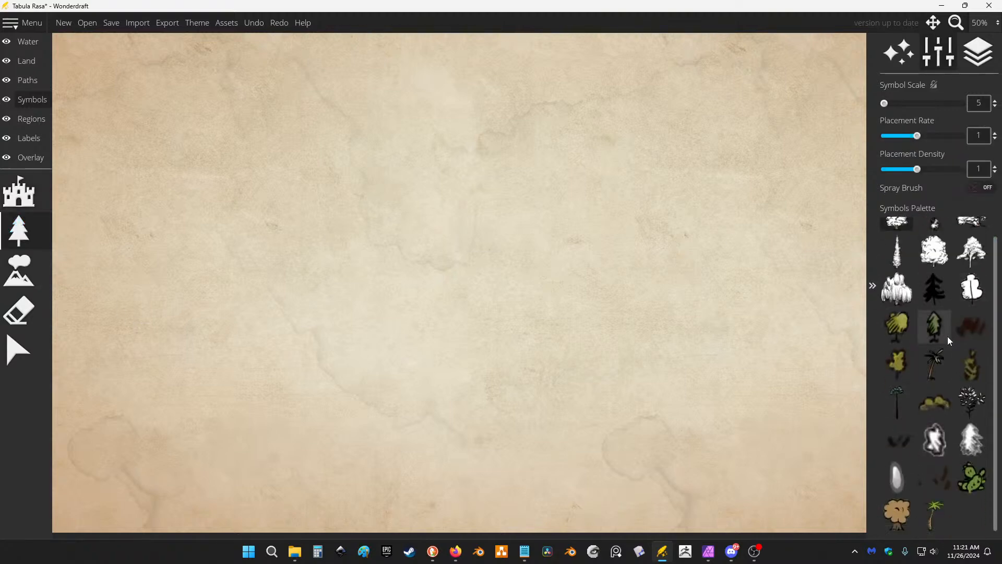
left_click(989, 222)
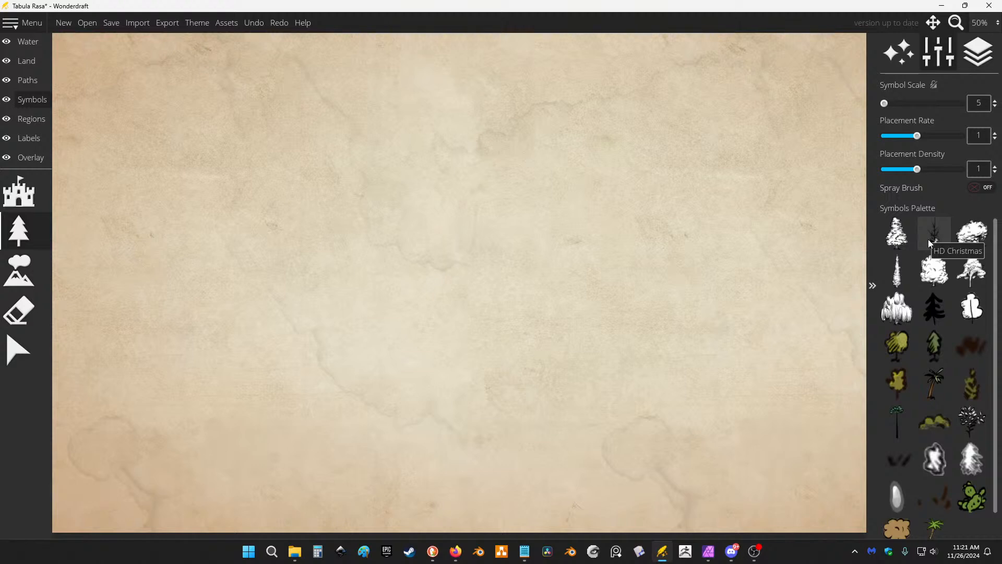
left_click(46, 286)
scroll(982, 360, "down", 1)
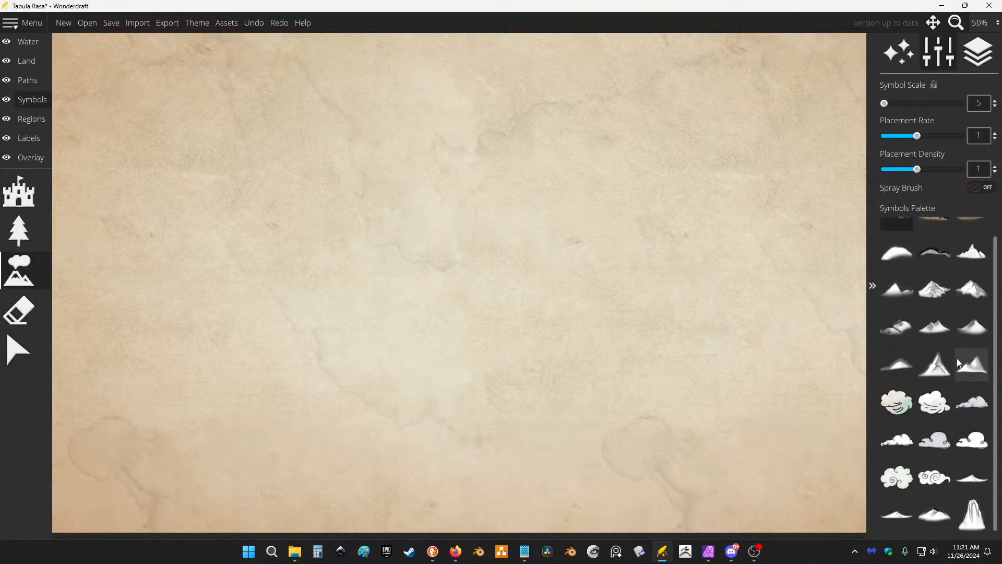
scroll(958, 343, "up", 1)
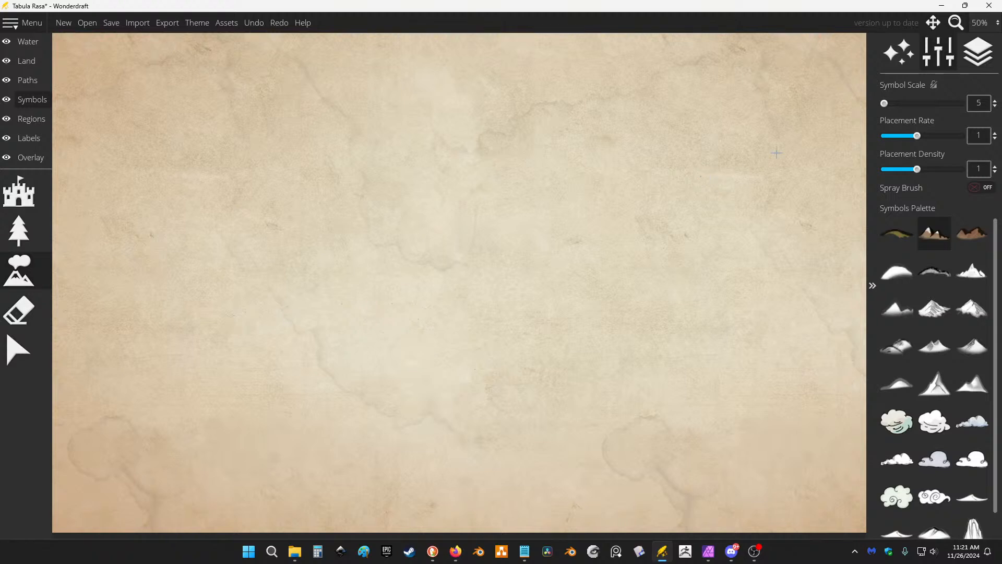
Try painting snow-capped brown mountains across the map's middle at symbol scale 215, and undo the strokes.
mouse_move(522, 222)
left_mouse_down()
mouse_move(528, 271)
mouse_move(309, 368)
mouse_move(418, 324)
mouse_move(444, 359)
mouse_move(705, 425)
mouse_move(584, 341)
mouse_move(542, 368)
mouse_move(541, 336)
mouse_move(565, 341)
mouse_move(615, 282)
mouse_move(775, 215)
mouse_move(632, 261)
mouse_move(657, 226)
left_mouse_up()
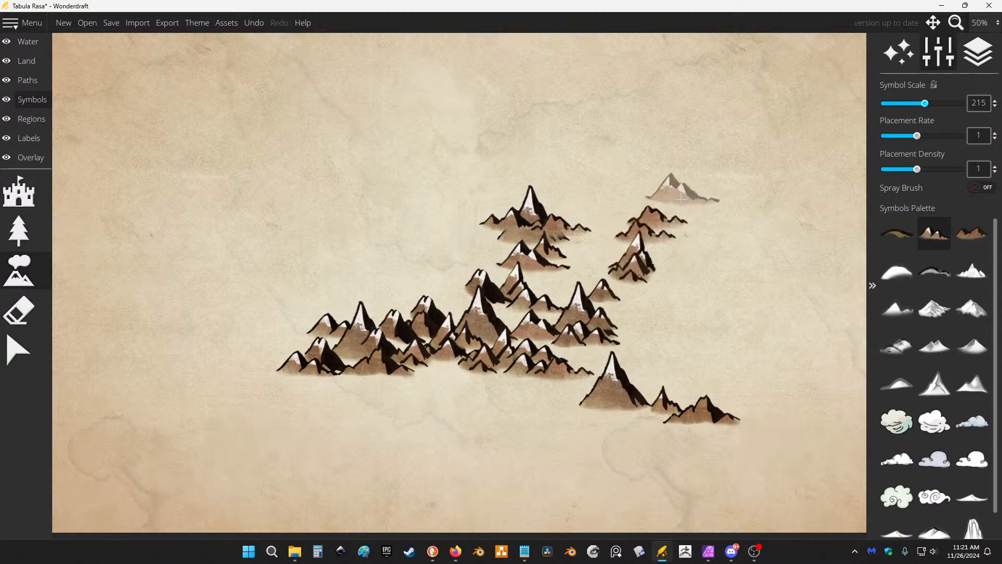
key("ctrl+z")
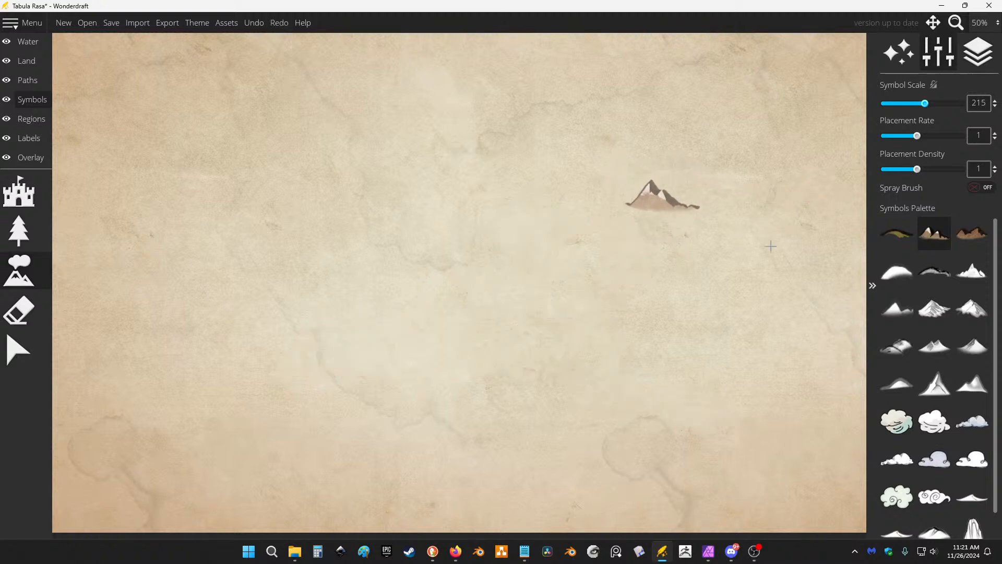
scroll(423, 211, "down", 1)
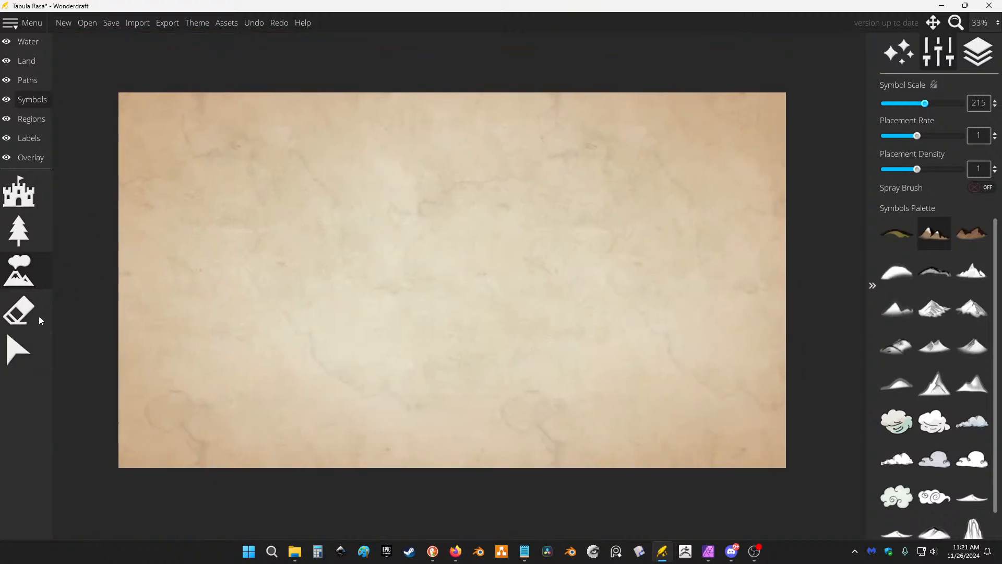
Try scattering dark hill symbols across the map at scale 215, and remove them with the symbol eraser at size 64.
left_click(21, 312)
left_click(19, 270)
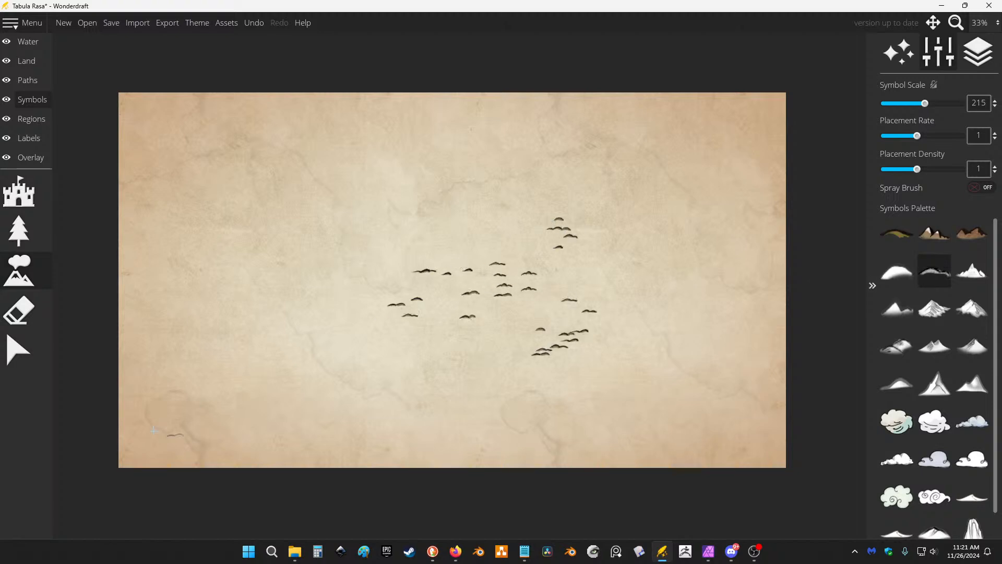
left_click(29, 308)
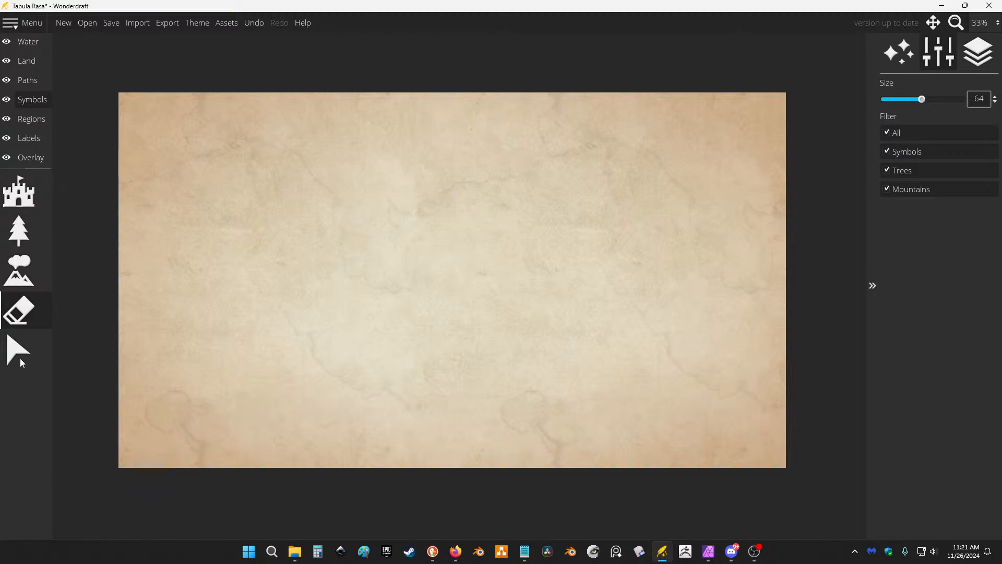
Try painting a group of willow trees at scale 215, and select and delete them all.
left_click(20, 362)
left_click(19, 248)
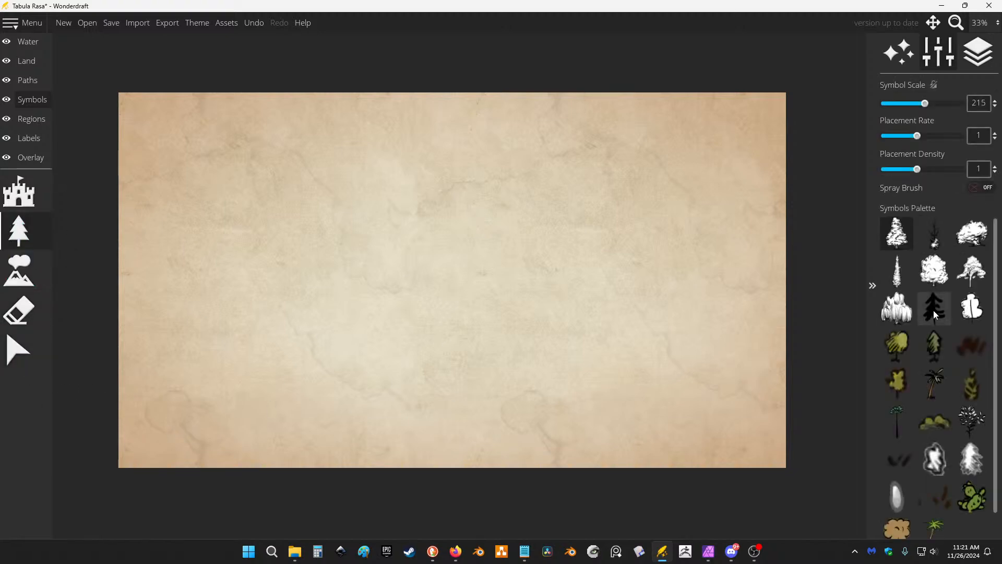
left_click(898, 308)
mouse_move(474, 209)
left_mouse_down()
mouse_move(514, 251)
mouse_move(444, 329)
left_mouse_up()
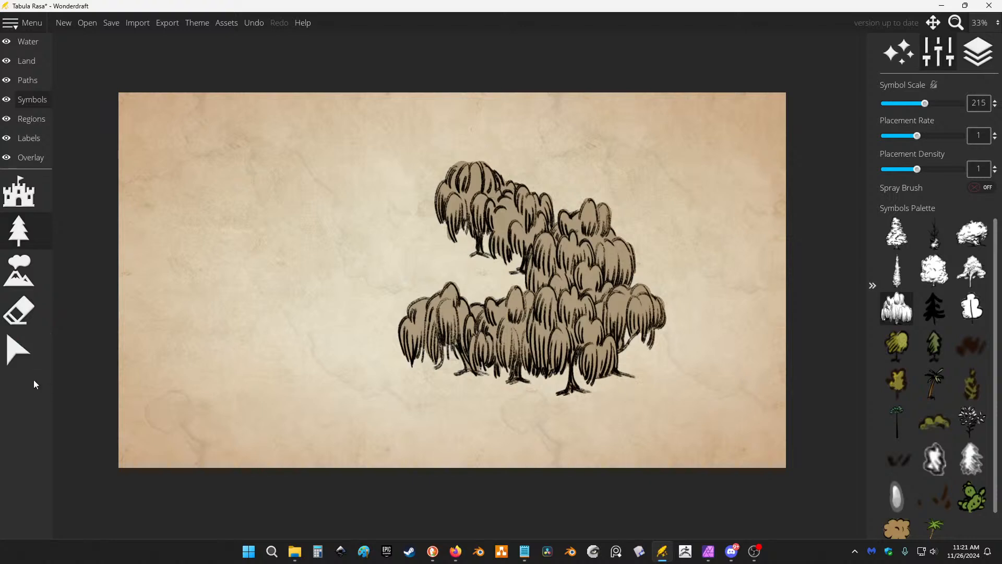
left_click(19, 351)
left_click_drag(324, 155, 702, 420)
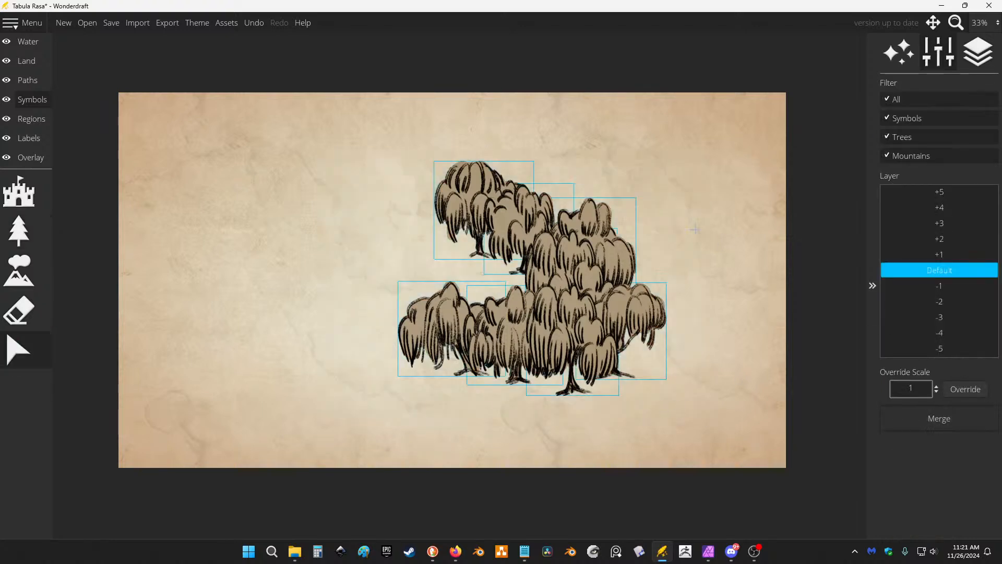
key("Delete")
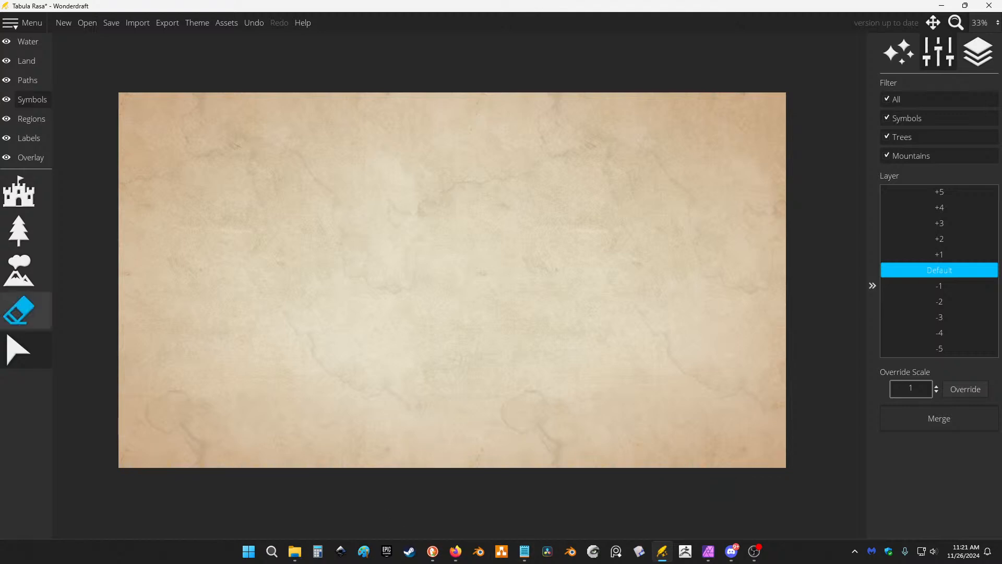
Review the tree palette and the tools on the Water, Overlay, Paths, Symbols and Regions layers.
left_click(27, 242)
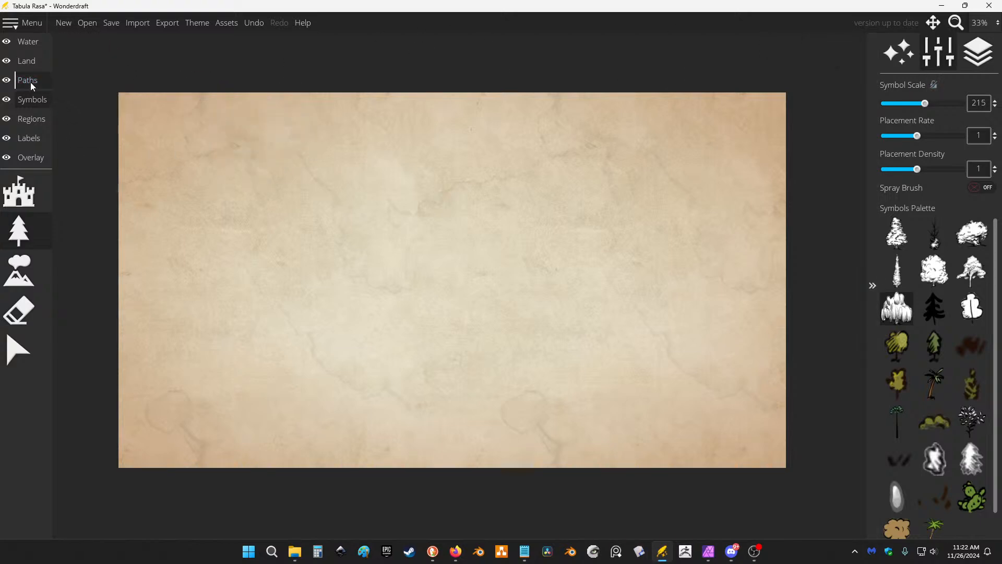
left_click(26, 43)
left_click(22, 158)
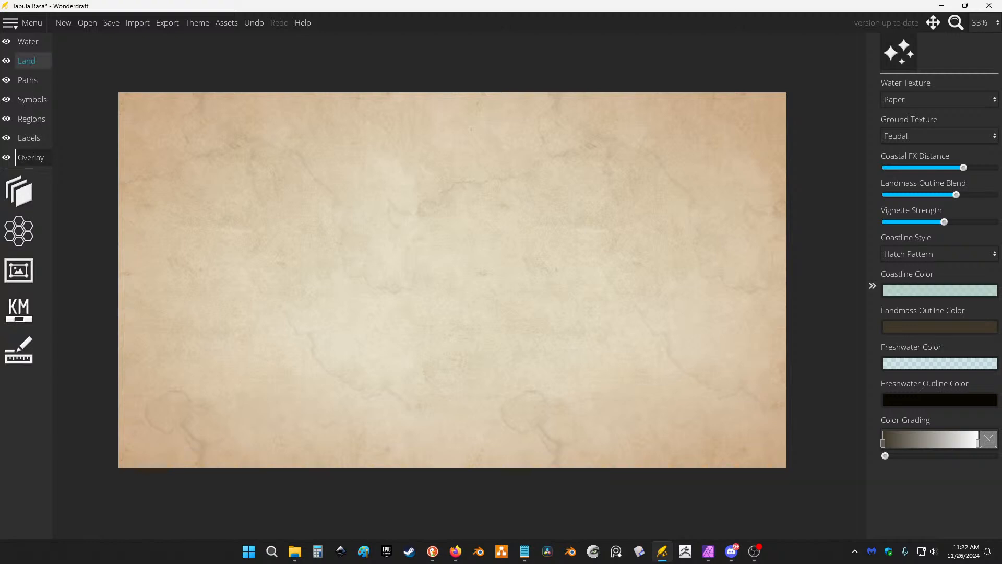
left_click(23, 45)
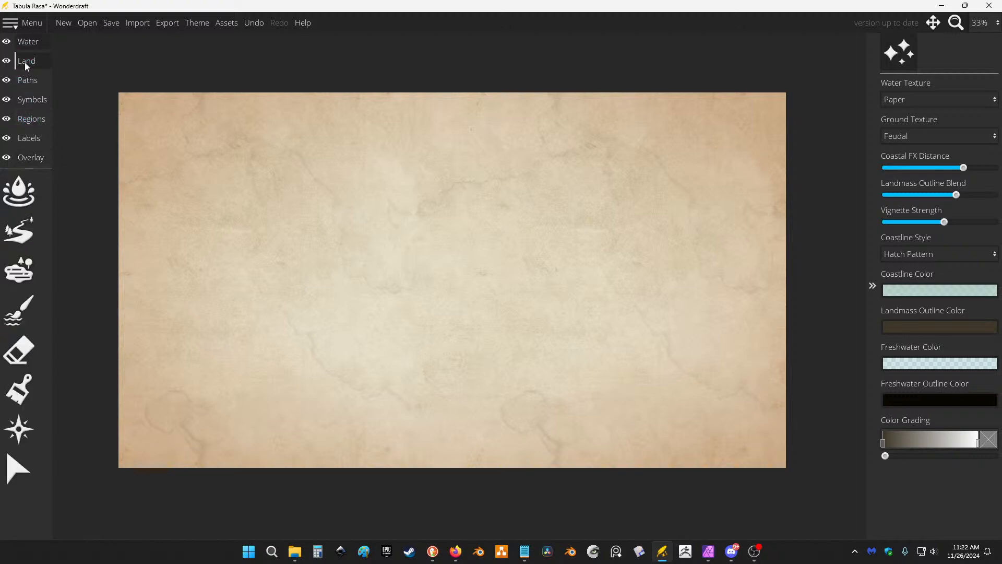
left_click(28, 80)
left_click(38, 99)
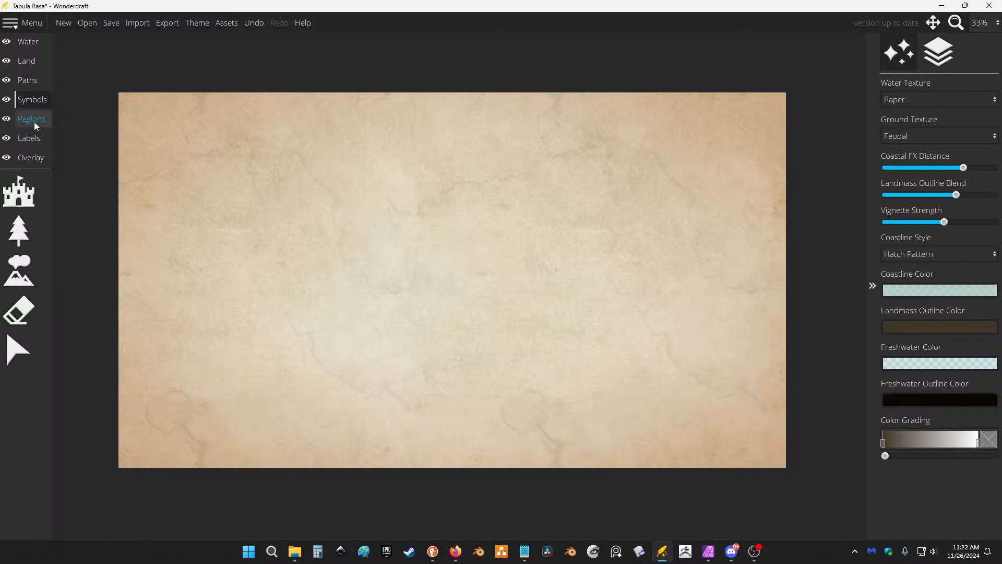
left_click(35, 126)
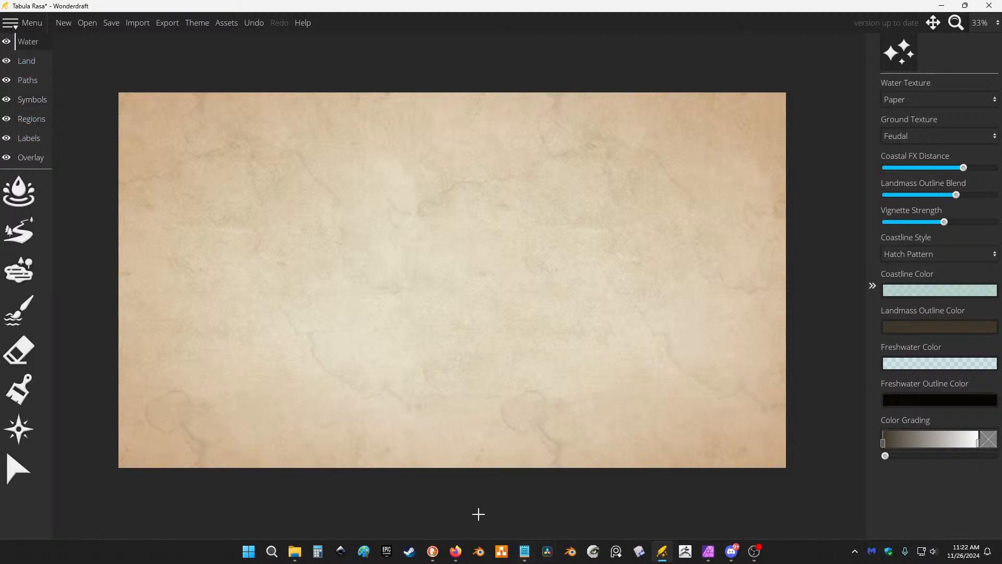
Switch to Firefox, spin the climate wheel on Wheel Random for a first climate, and close the result without removing the entry.
mouse_move(457, 552)
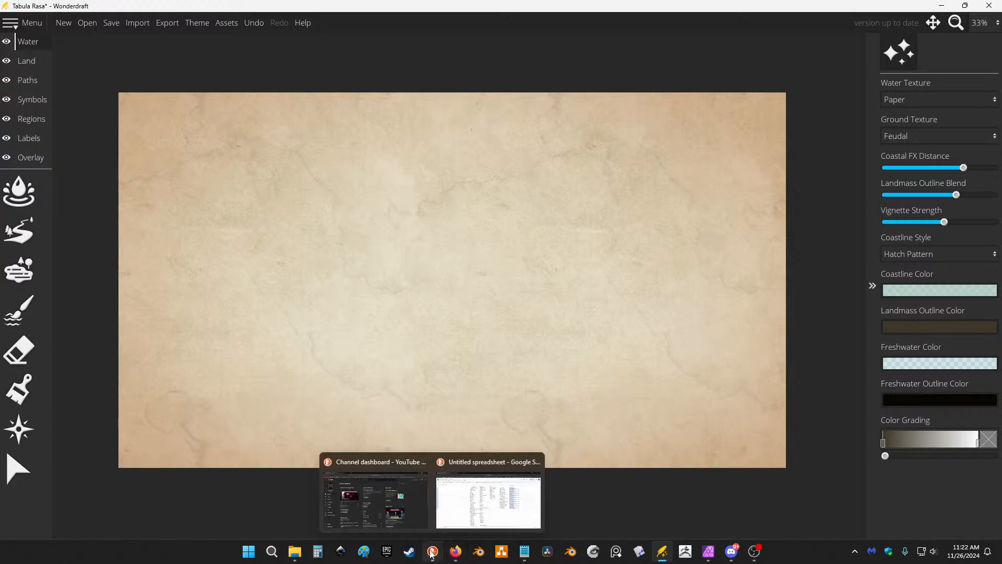
left_click(455, 553)
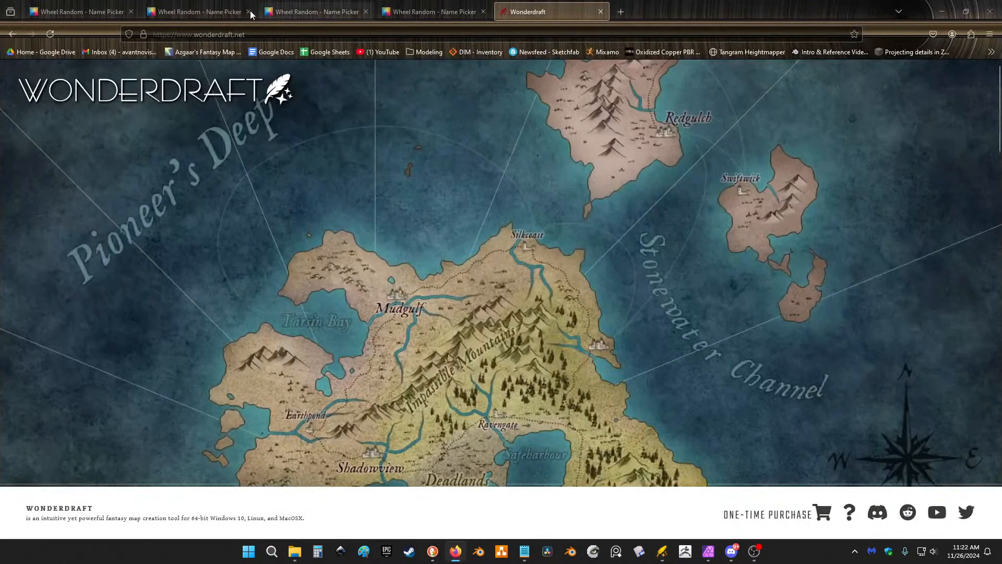
left_click(94, 9)
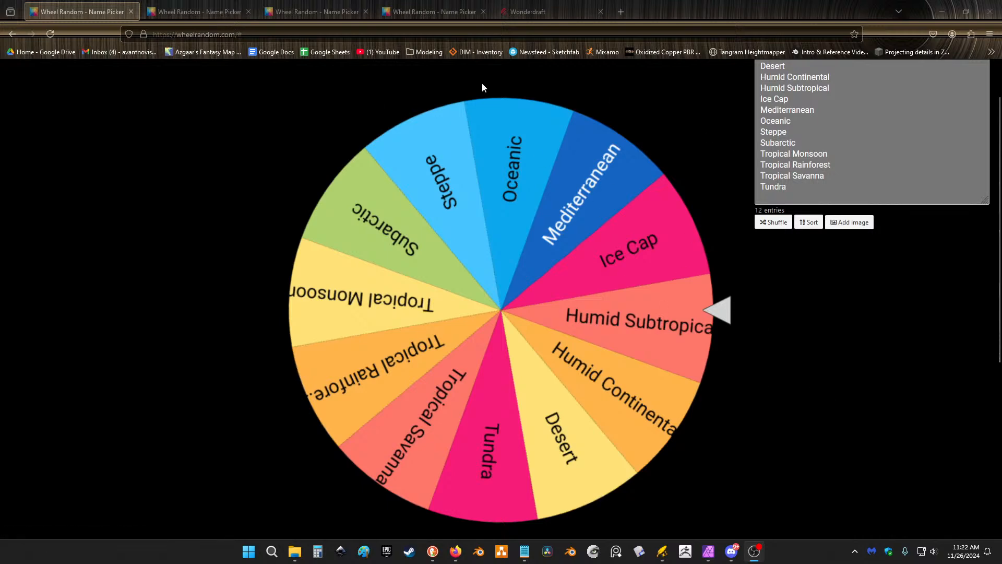
left_click(668, 388)
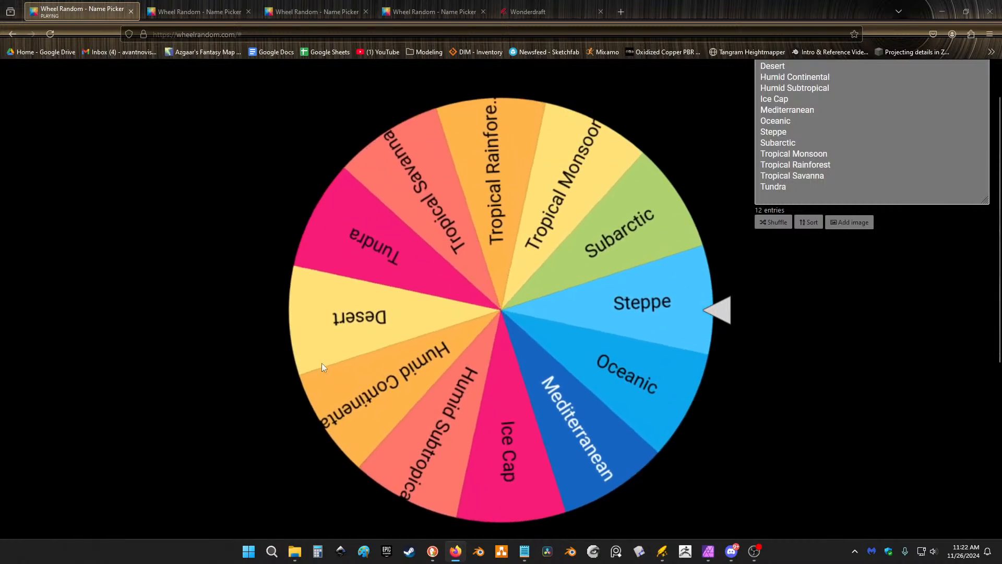
left_click(524, 551)
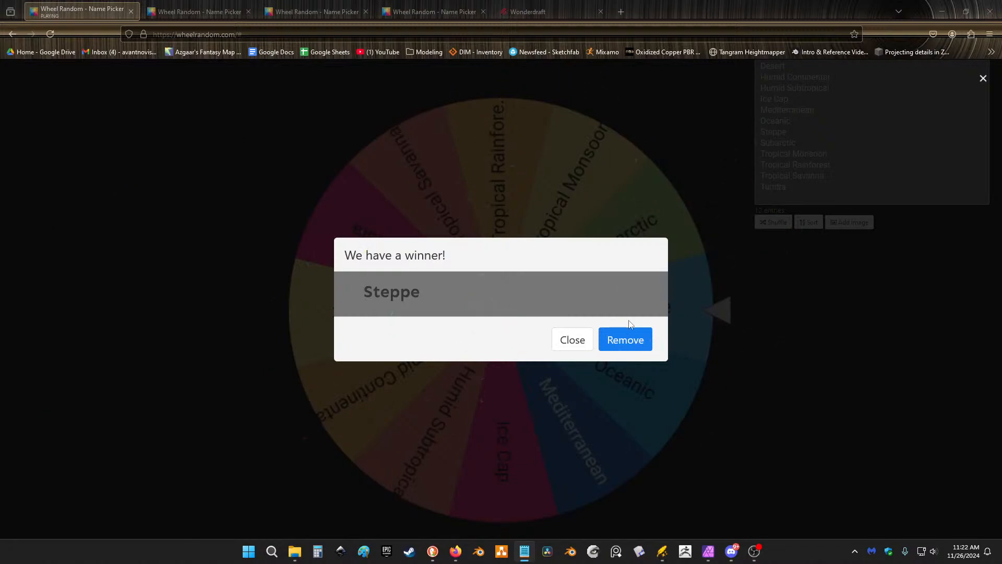
left_click(568, 346)
Spin the climate wheel three more times for further climates, closing each result without removing the entry.
left_click(537, 264)
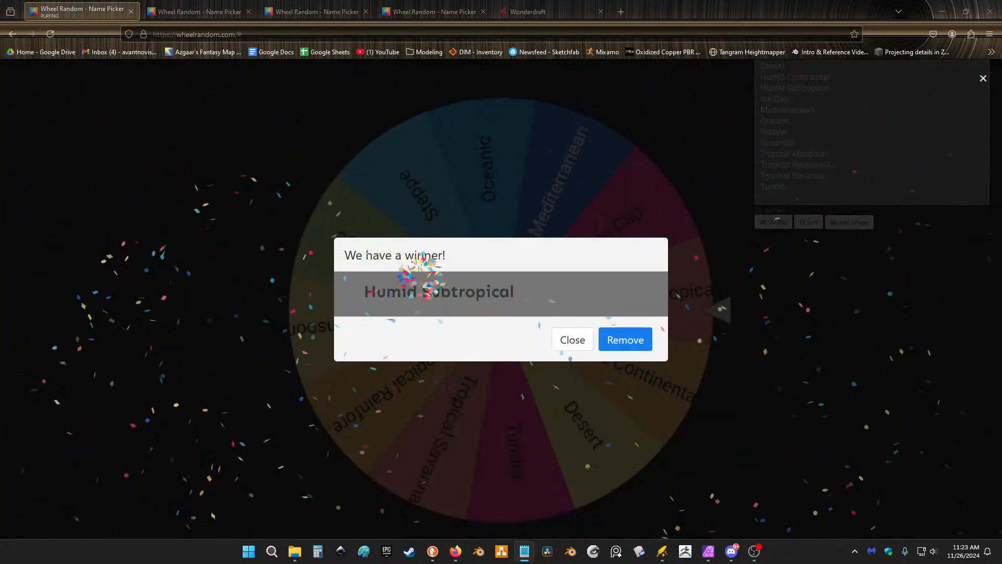
left_click(572, 340)
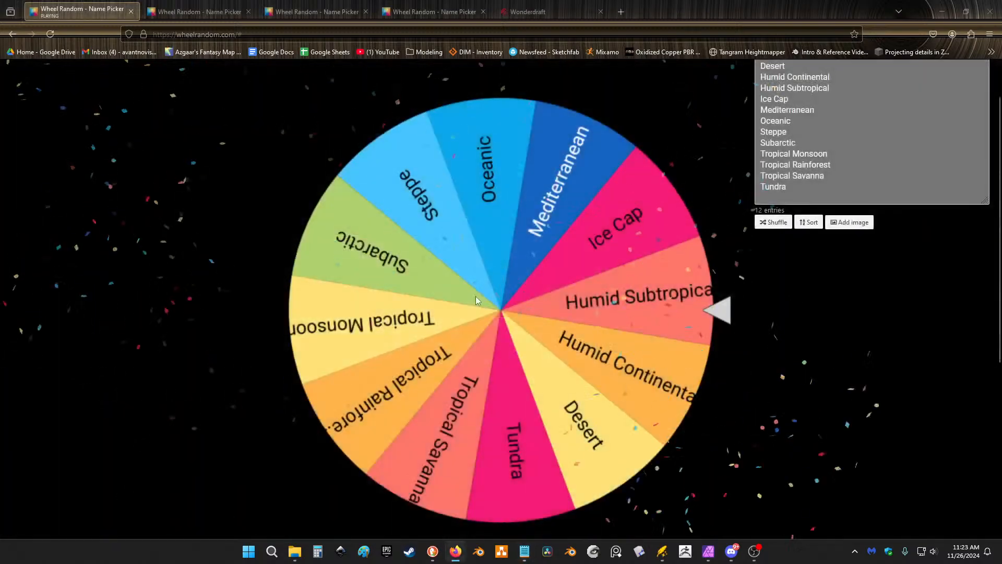
left_click(475, 295)
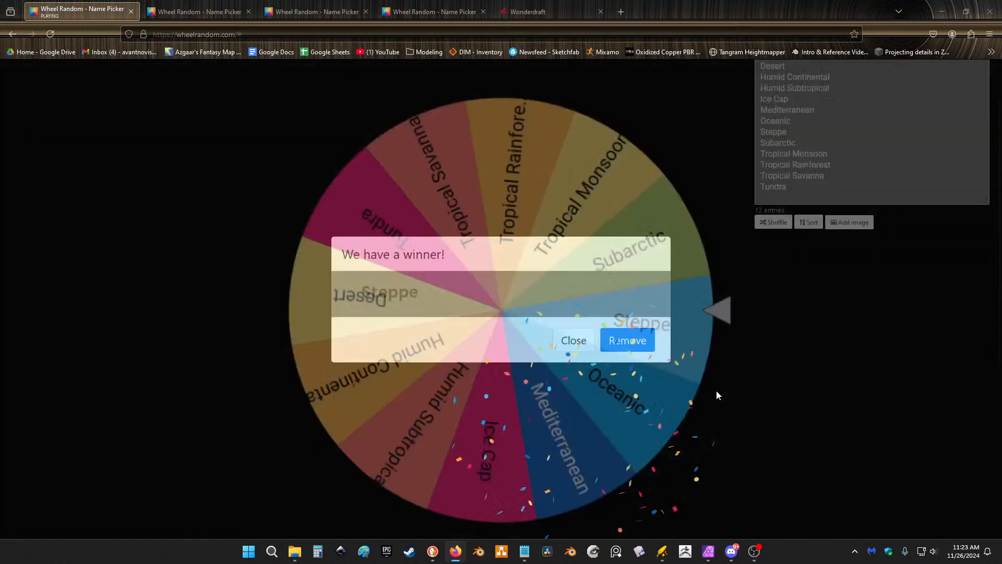
left_click(716, 392)
left_click(561, 328)
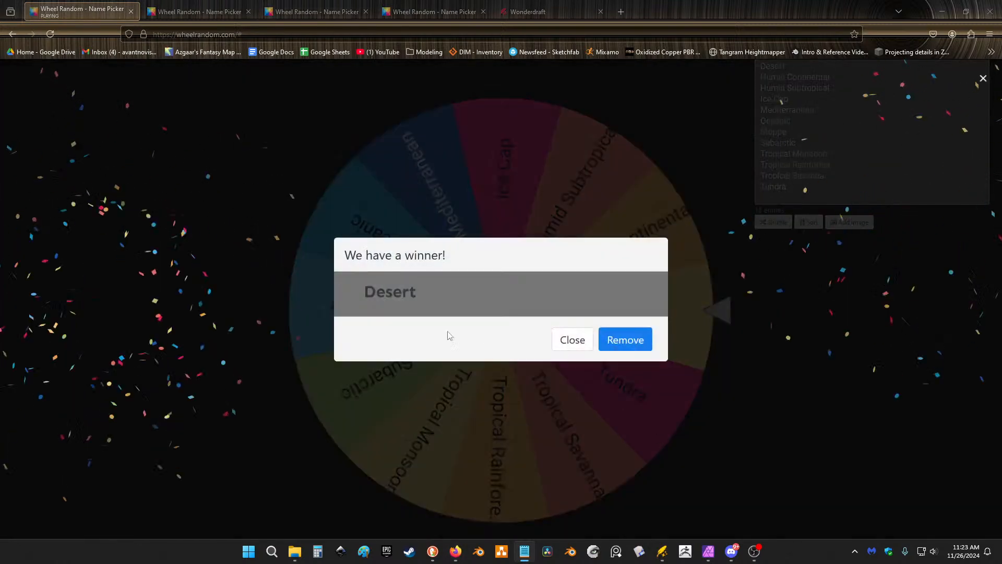
left_click(572, 341)
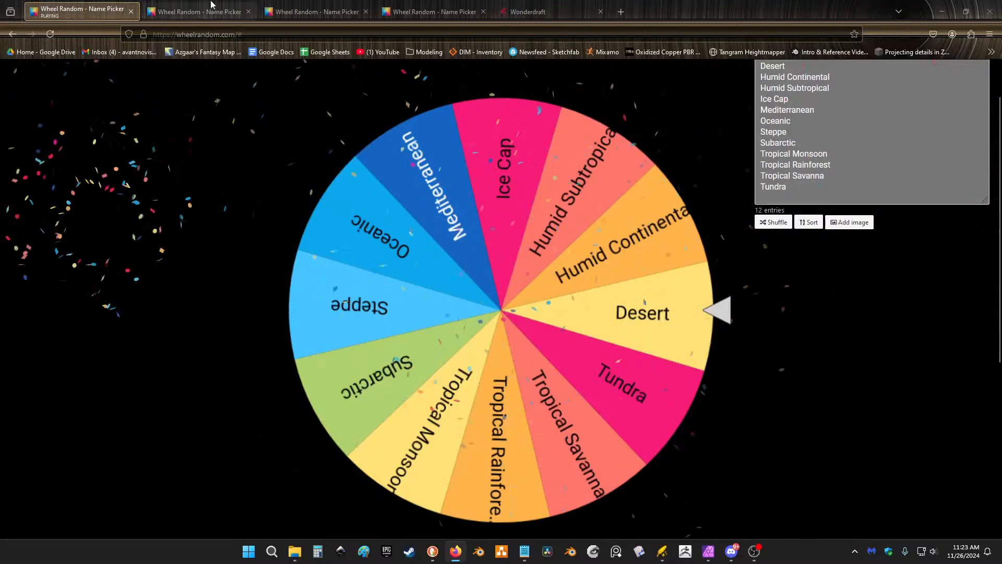
Spin the landform wheel three times for three landforms, closing each result without removing the entry.
left_click(198, 12)
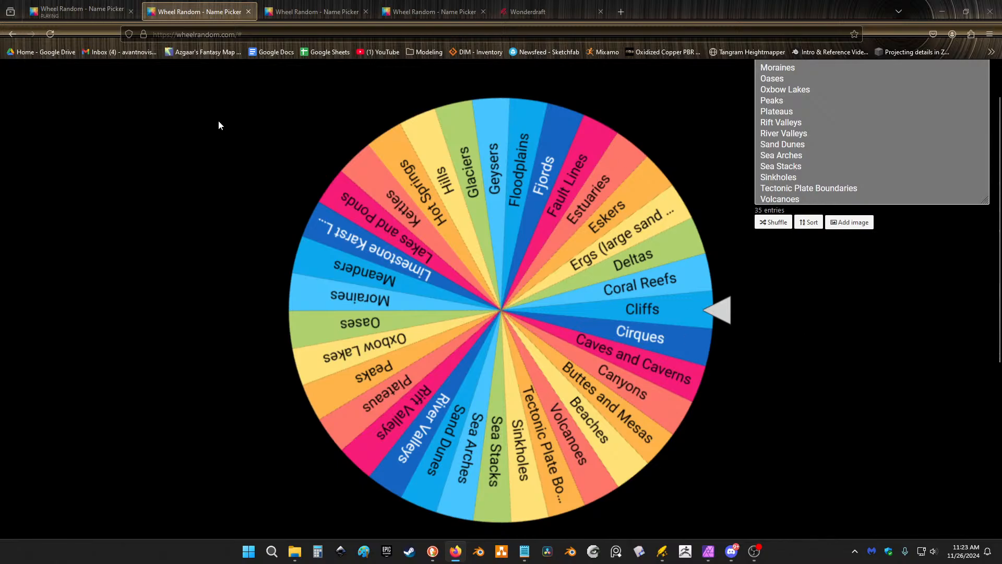
left_click(597, 265)
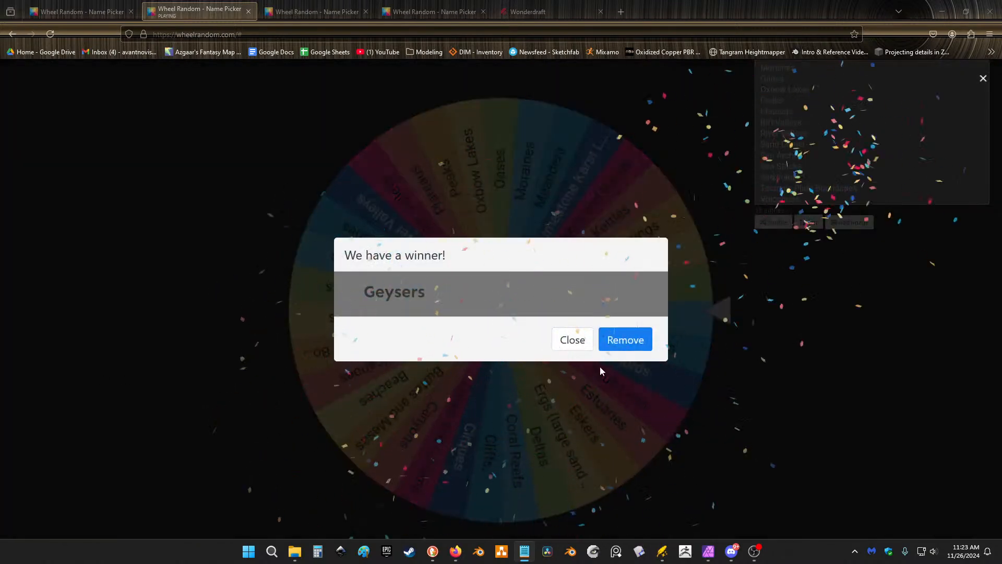
left_click(570, 341)
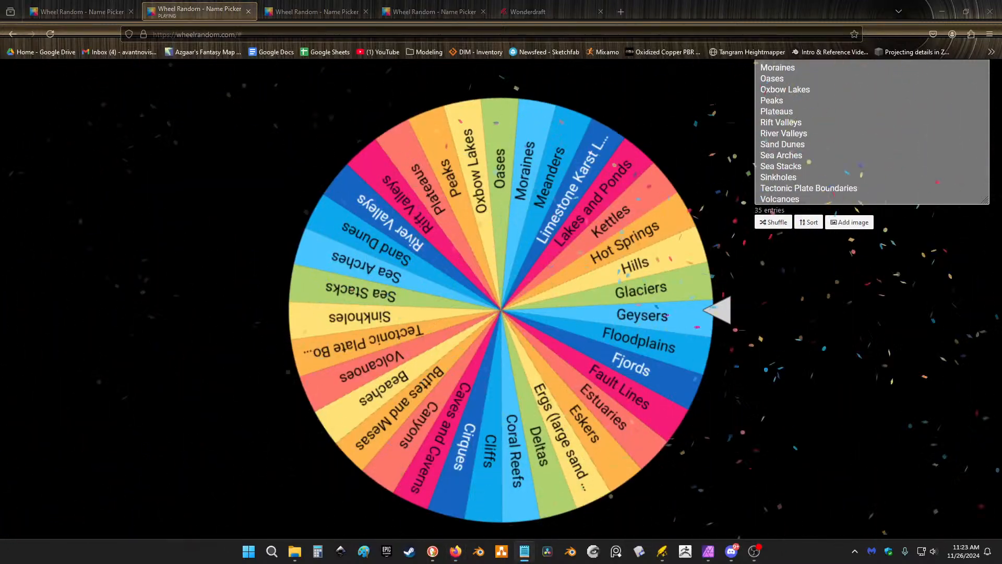
left_click(566, 288)
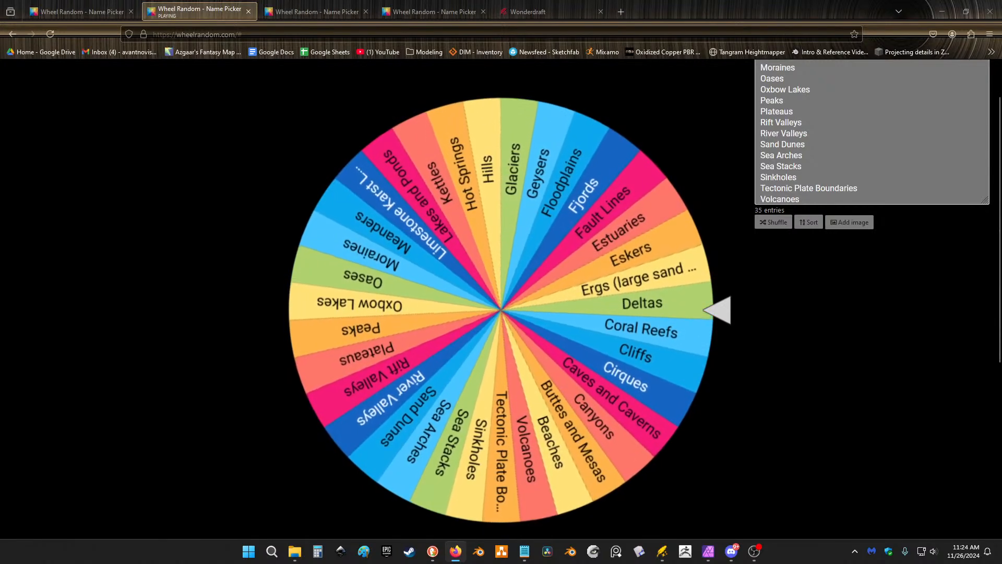
key("alt+Tab")
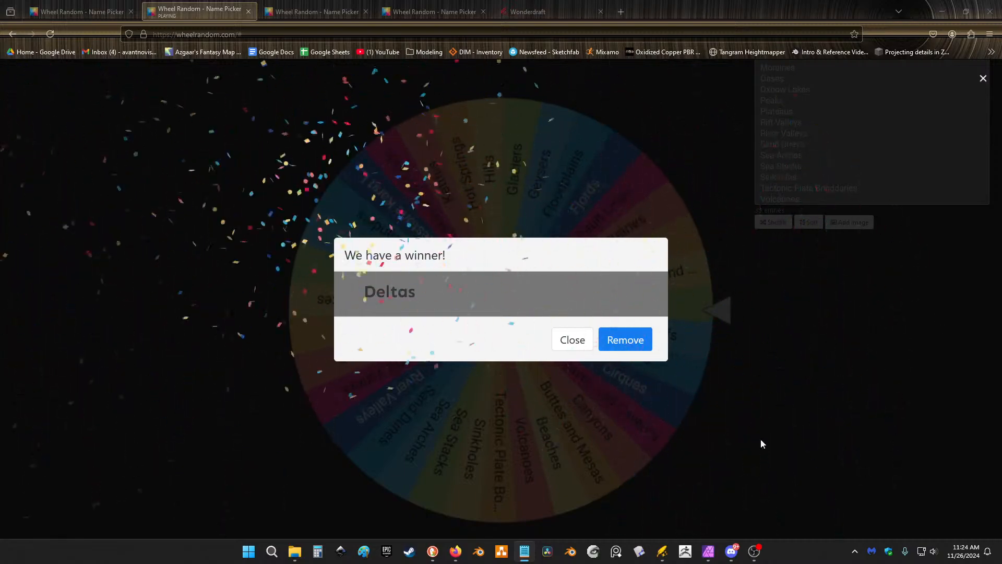
left_click(578, 348)
left_click(568, 329)
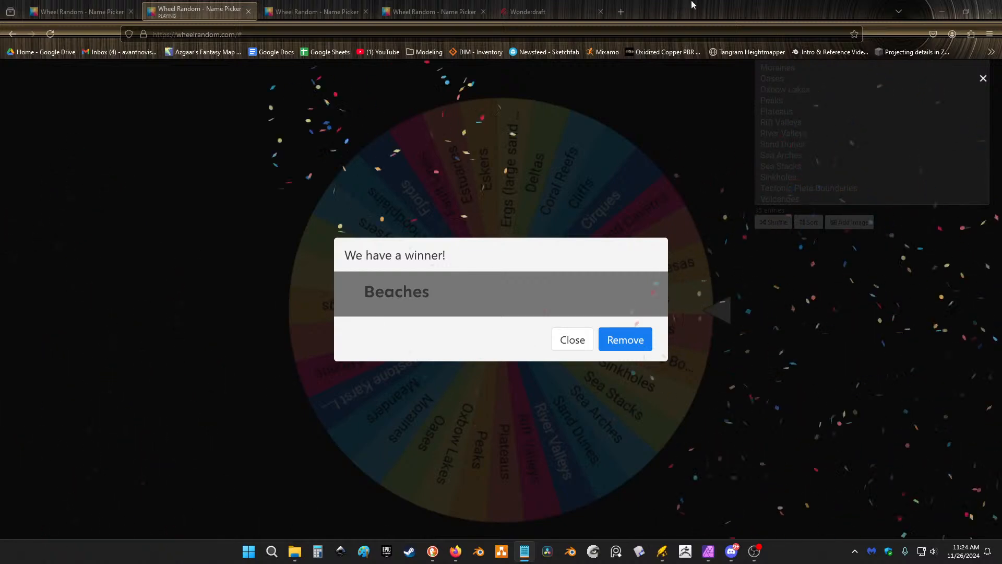
left_click(574, 341)
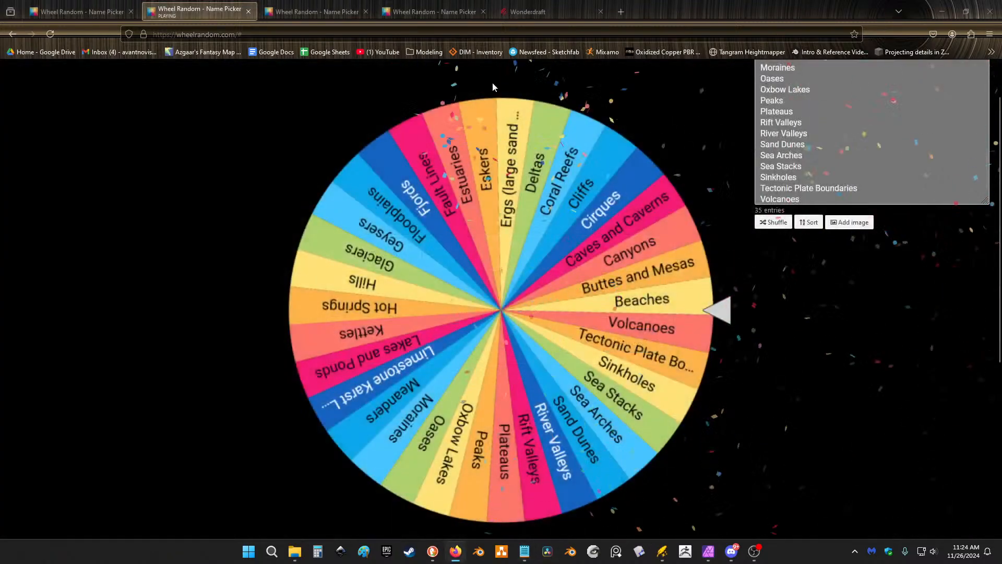
Spin the fantasy genre wheel once and close the result without removing the entry.
left_click(296, 11)
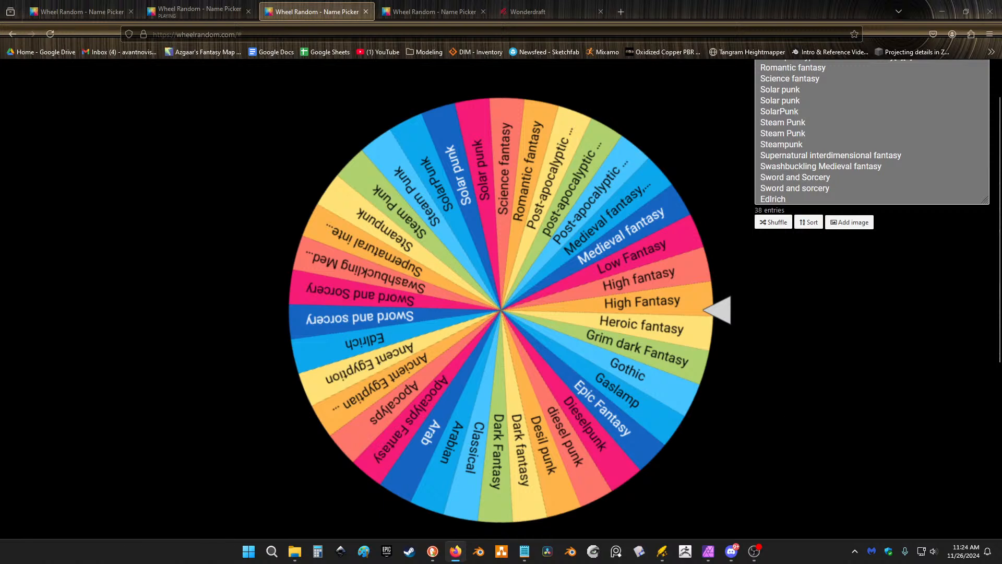
key("alt+Tab")
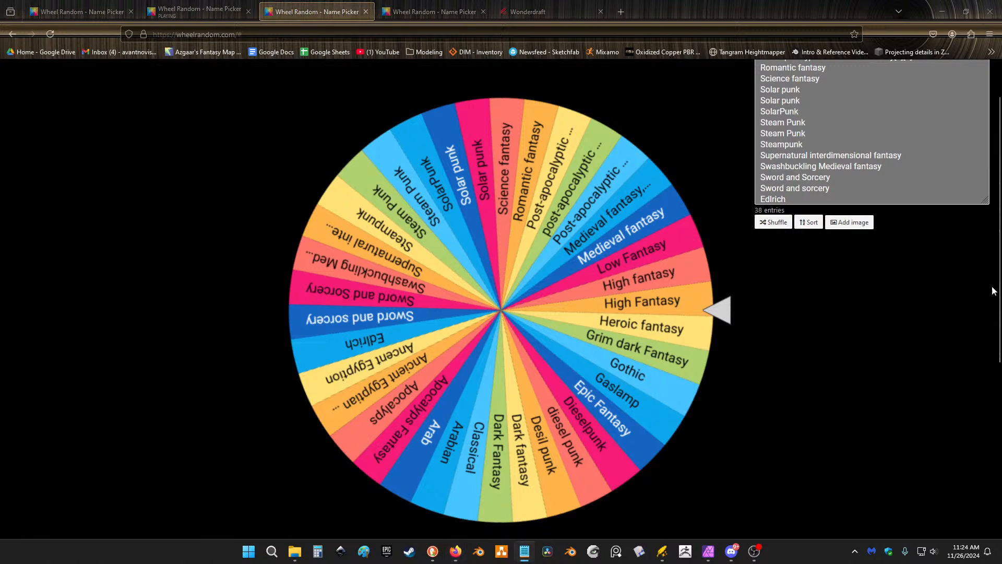
left_click(493, 387)
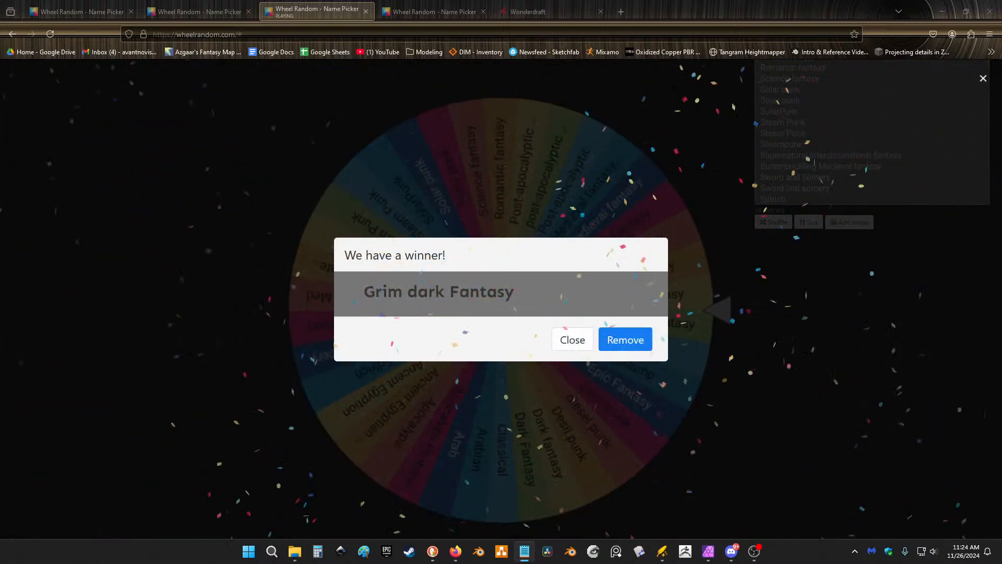
left_click(556, 345)
Spin the story theme wheel once, close the result without removing the entry, and return to Wonderdraft.
key("ctrl+Tab")
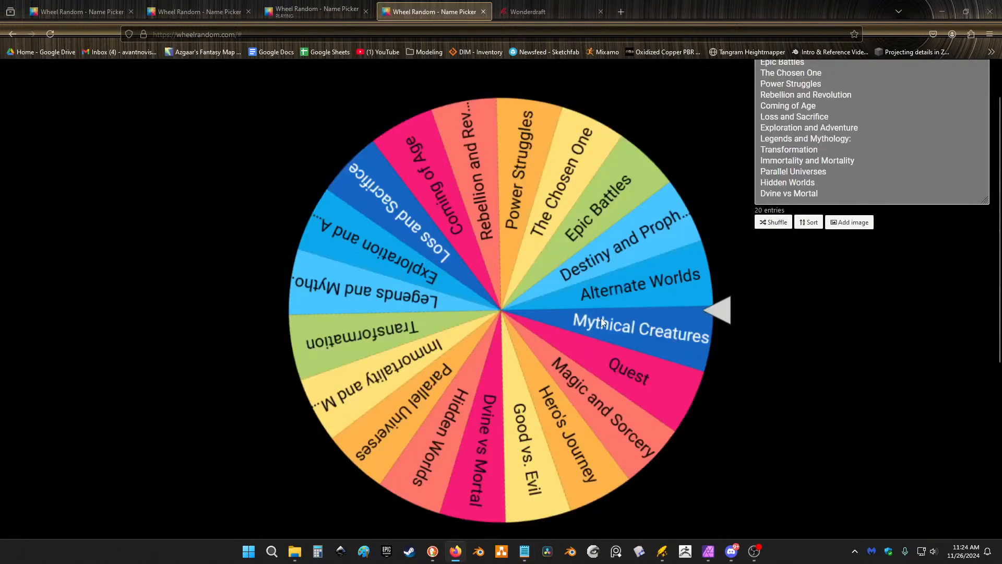
left_click(454, 316)
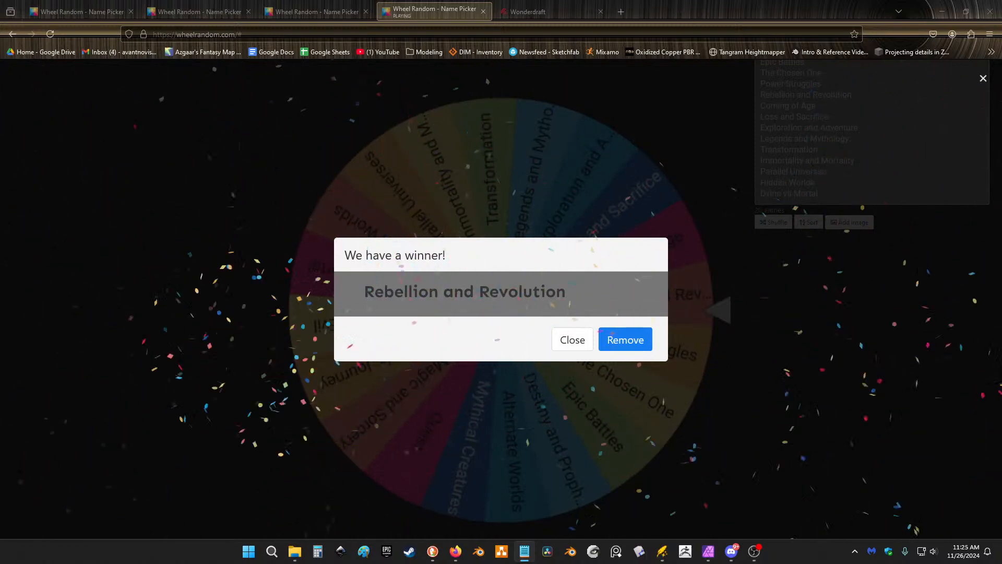
left_click(574, 344)
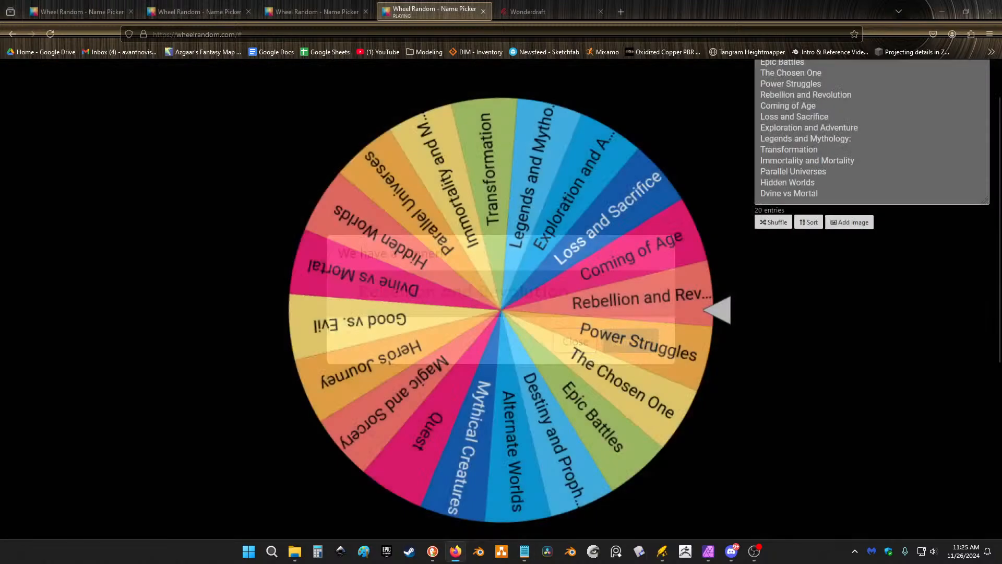
left_click(942, 12)
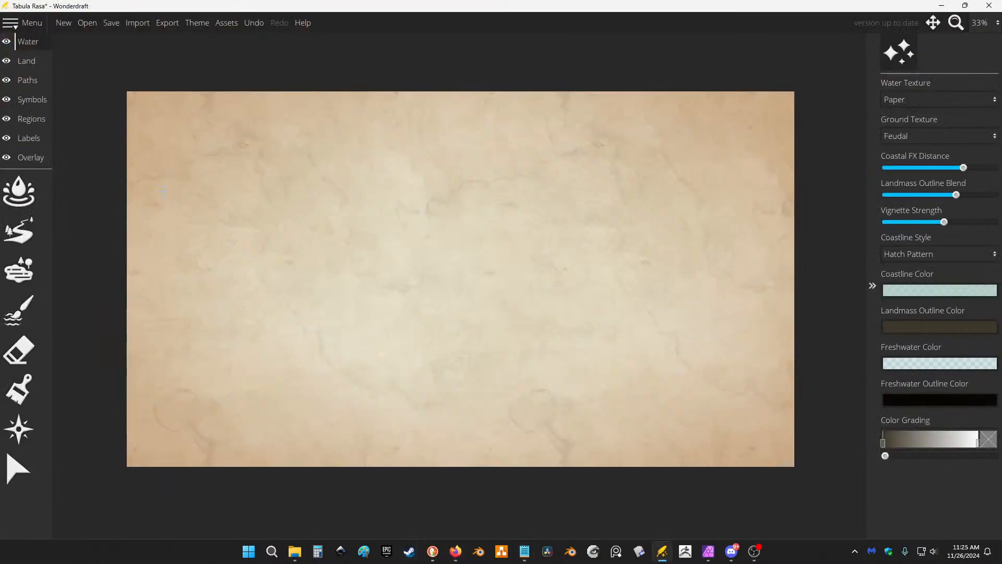
Paint a freeform test landmass in the middle of the map with the landmass brush at size 398.
left_click(18, 309)
left_click(24, 61)
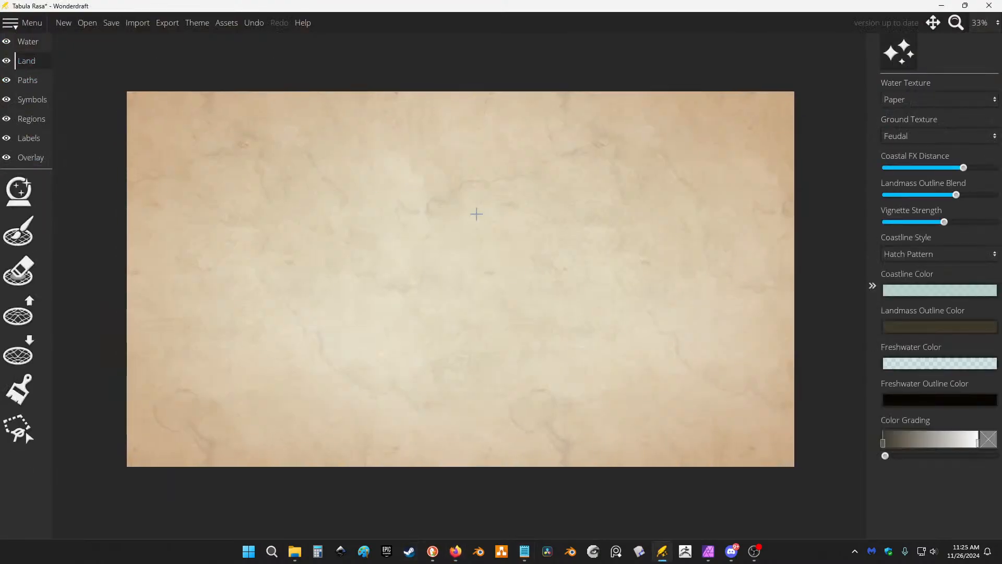
left_click(19, 231)
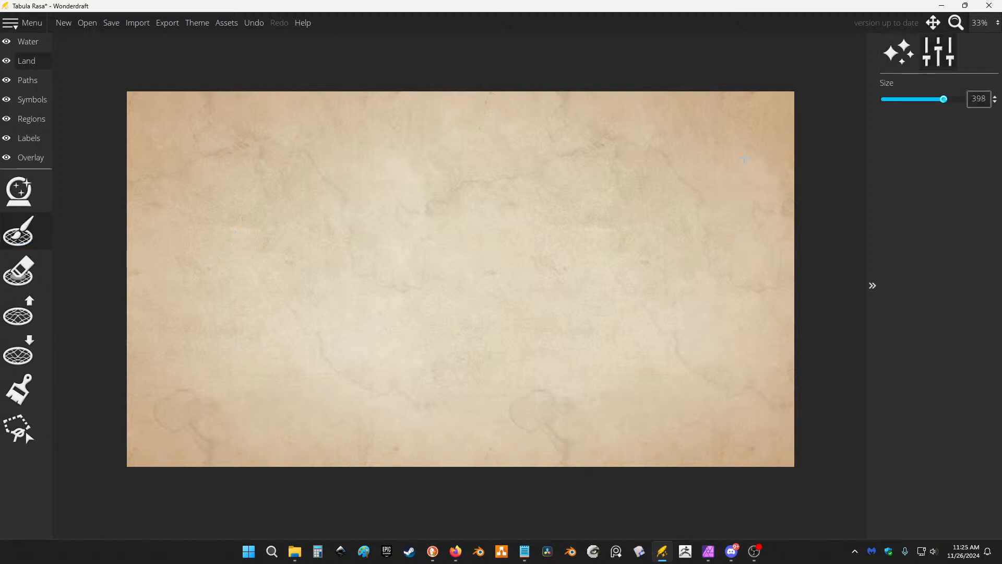
mouse_move(491, 253)
left_mouse_down()
mouse_move(468, 281)
mouse_move(544, 336)
mouse_move(512, 245)
mouse_move(423, 208)
left_mouse_up()
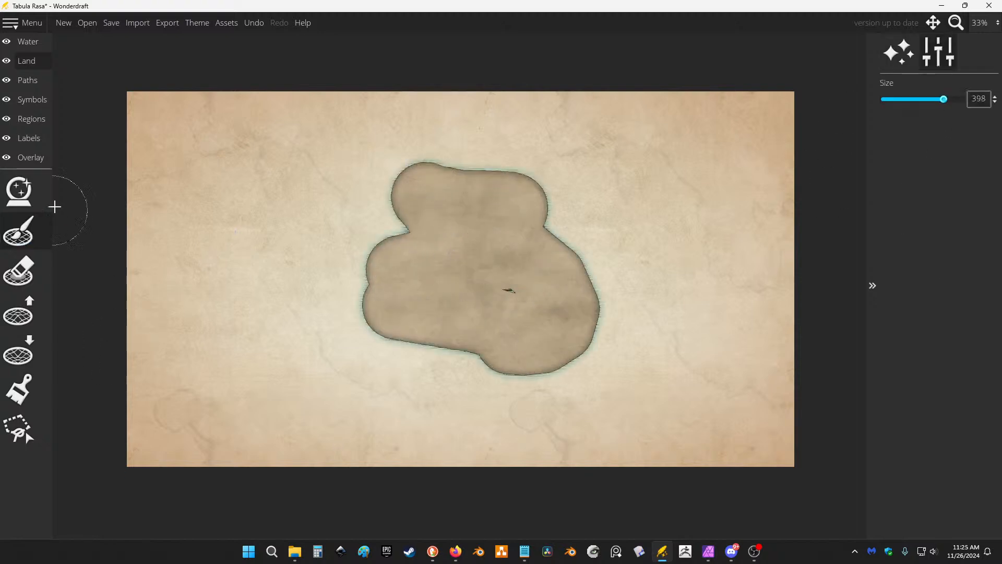
Fill the whole ground using the eraser swatch to clear its colour, and return to the landmass brush.
left_click(18, 389)
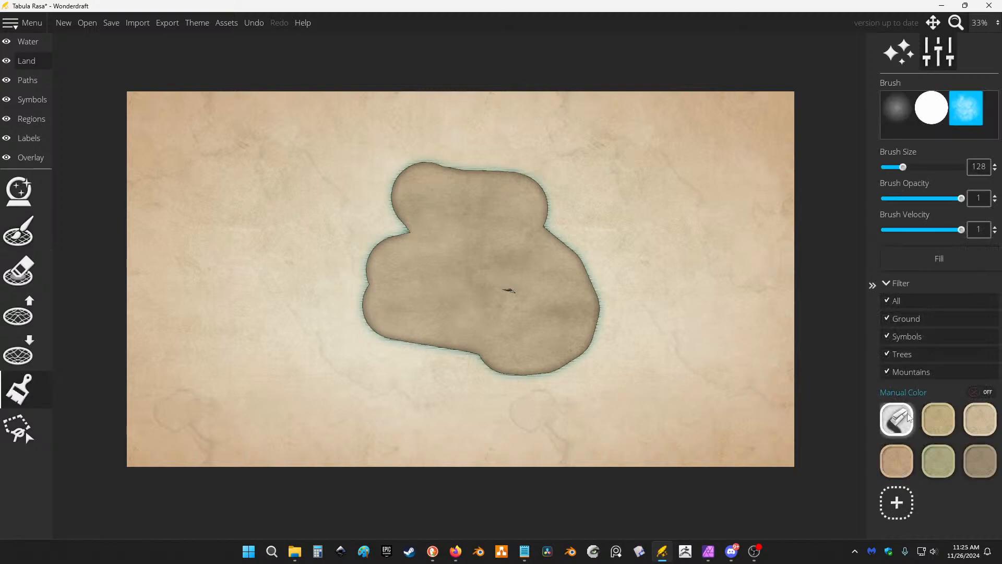
left_click(939, 258)
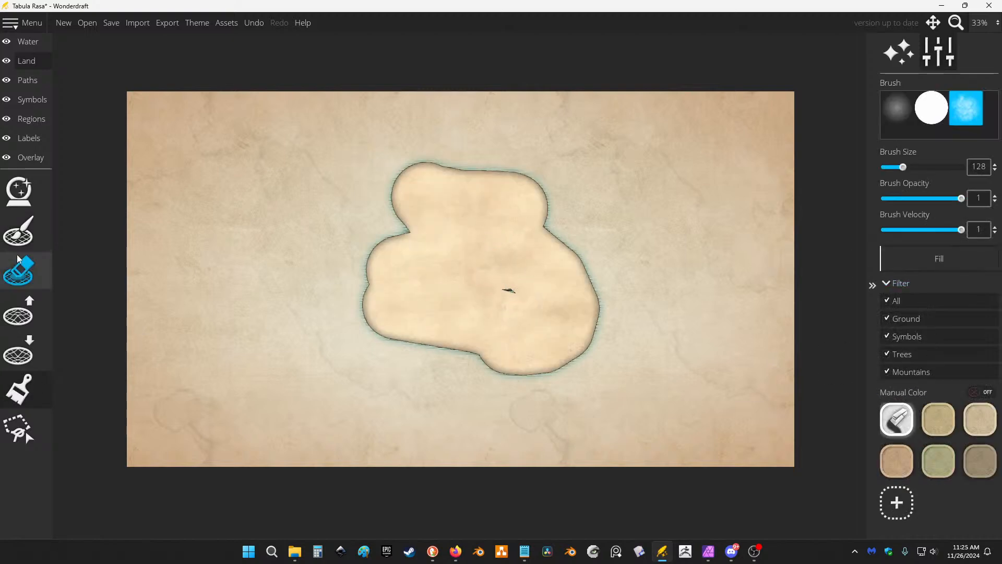
left_click(19, 231)
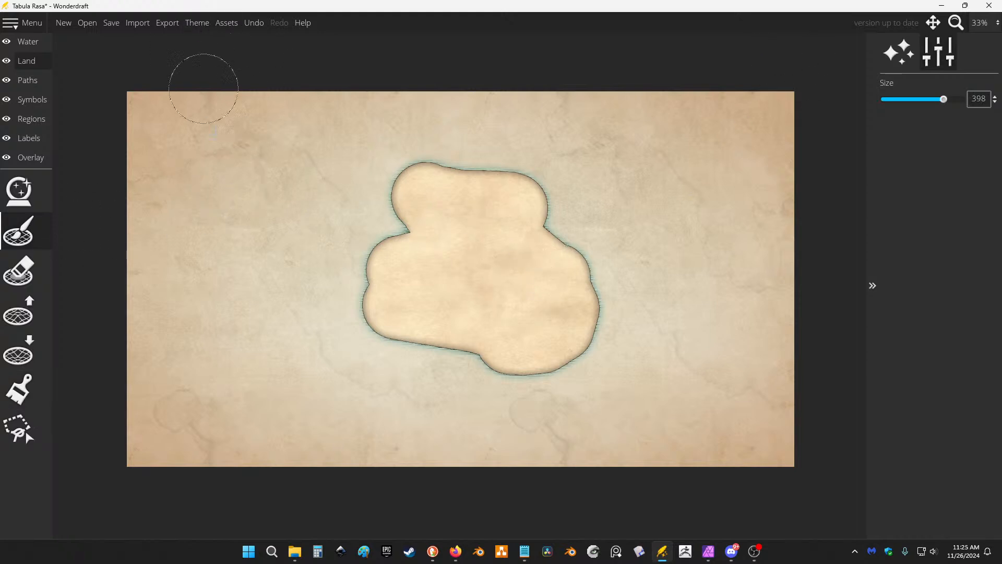
Apply the Black & White theme to the map with all filter options checked.
left_click(197, 23)
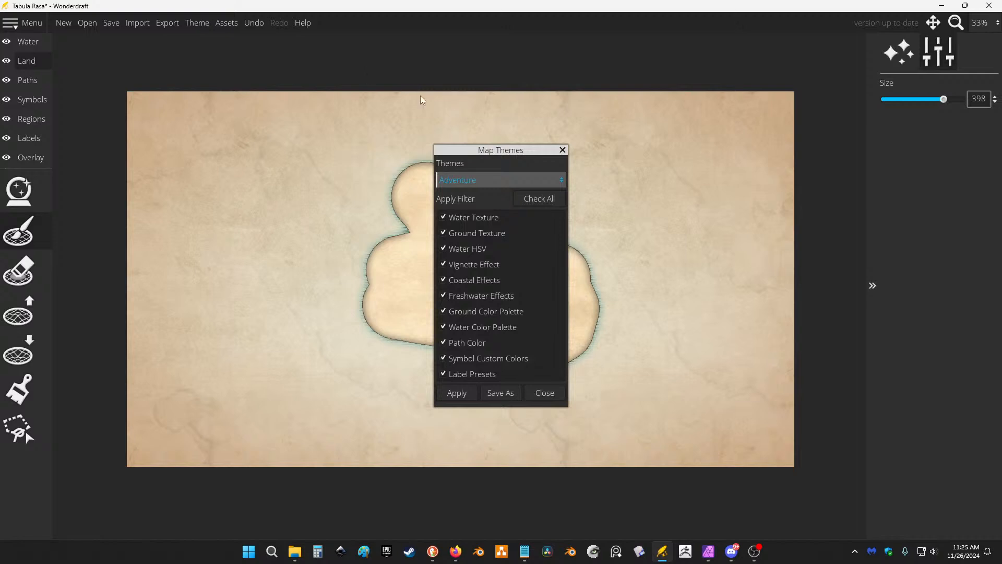
left_click(523, 180)
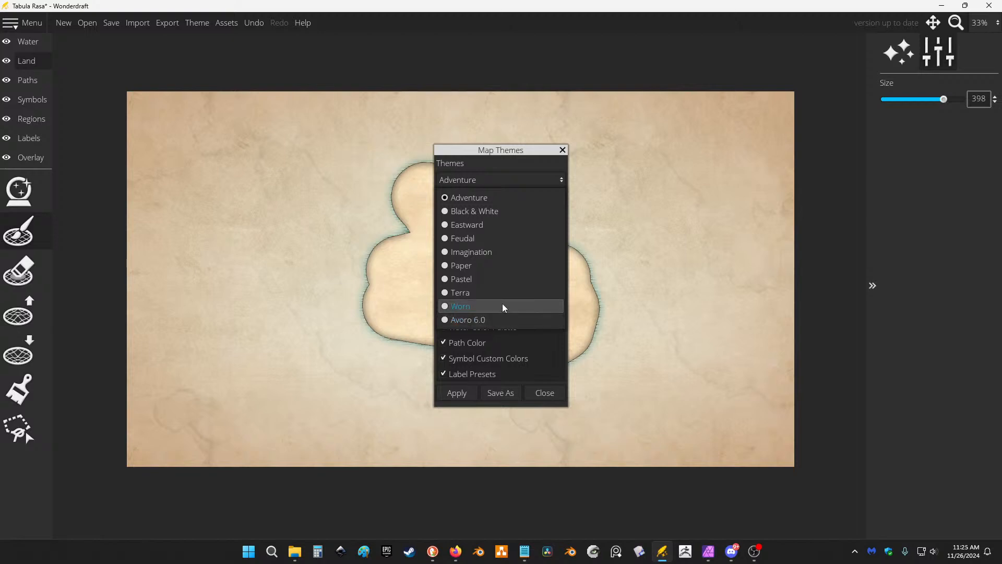
left_click(528, 215)
left_click(463, 393)
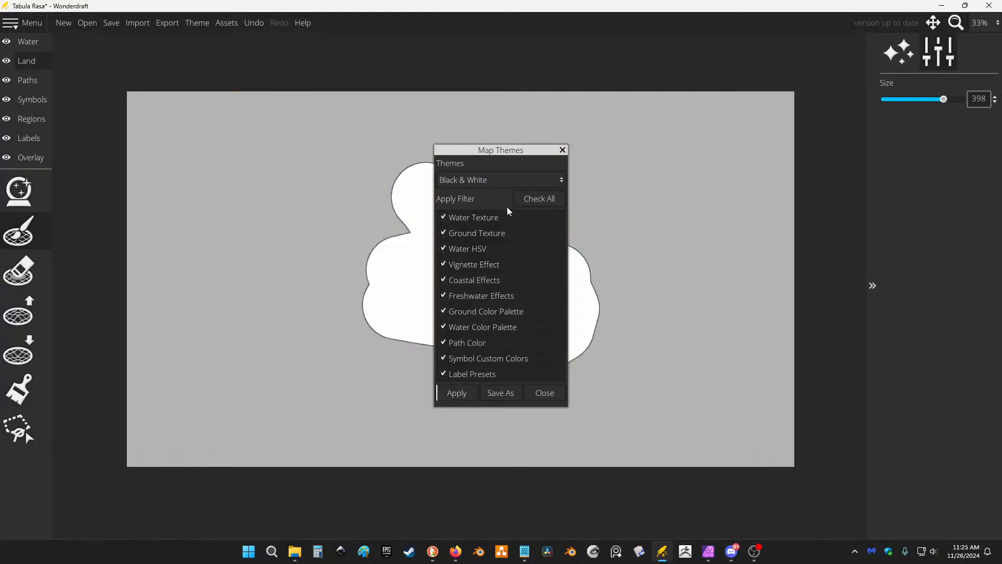
Apply the Eastward theme and move the theme dialog clear of the landmass.
left_click_drag(490, 153, 479, 134)
left_click(481, 162)
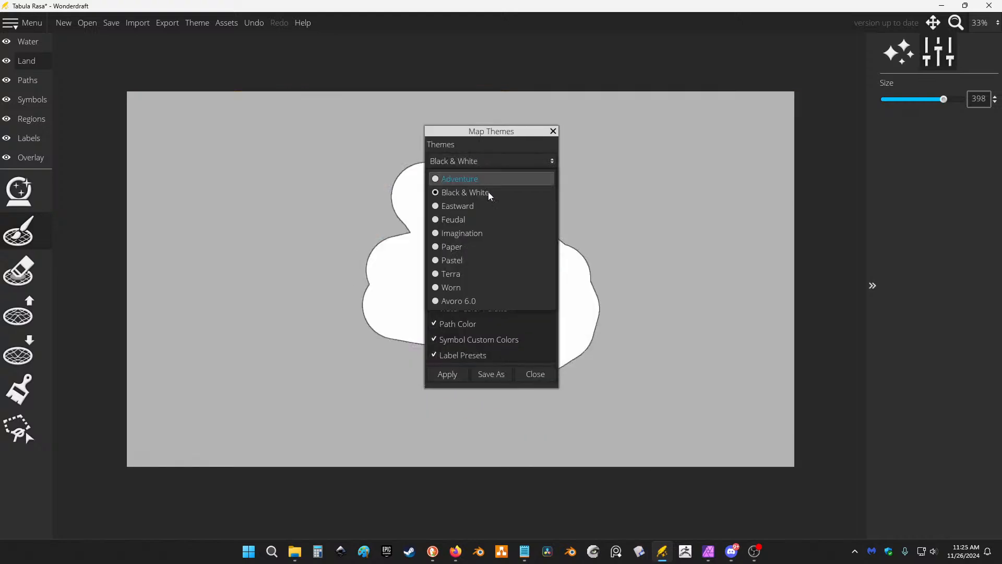
left_click(498, 205)
left_click(447, 373)
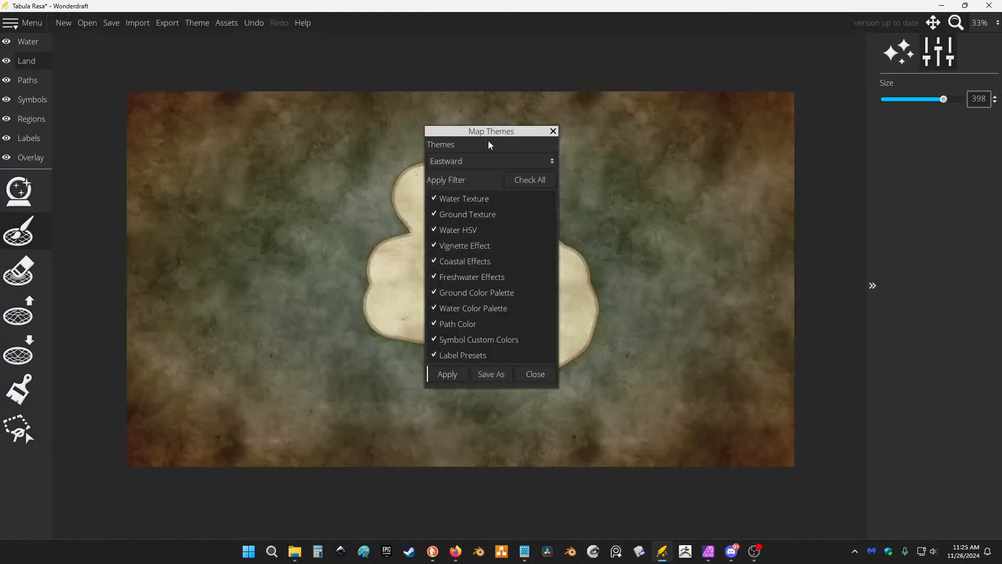
left_click_drag(490, 145, 253, 156)
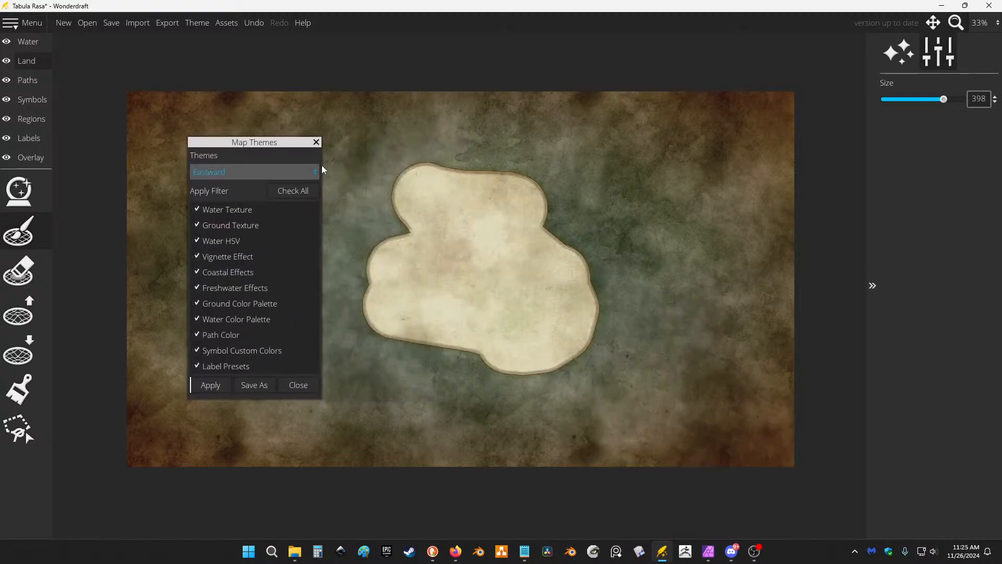
Apply the Feudal theme, close the theme dialog, and inspect the coastline up close.
left_click(294, 173)
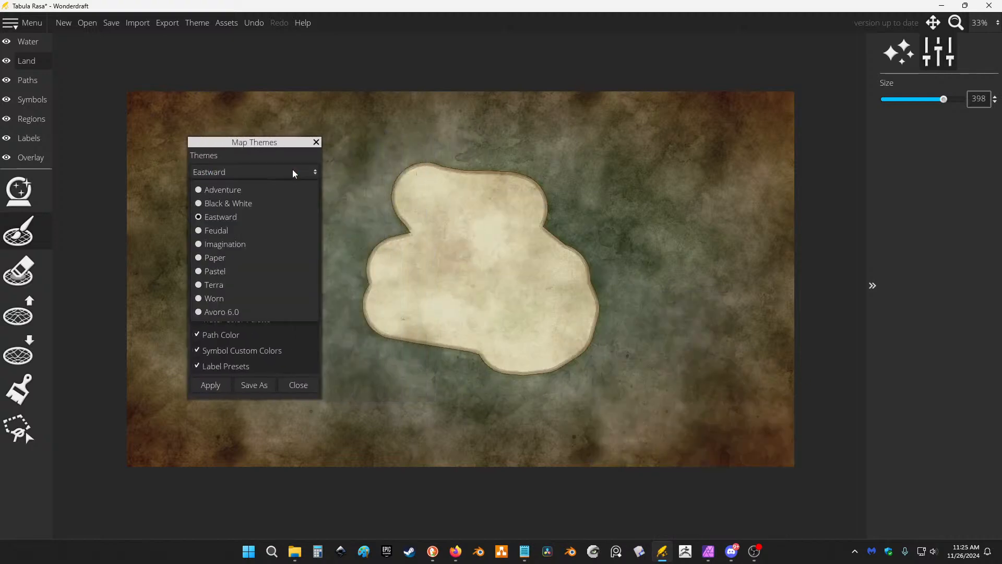
left_click(228, 230)
left_click(211, 385)
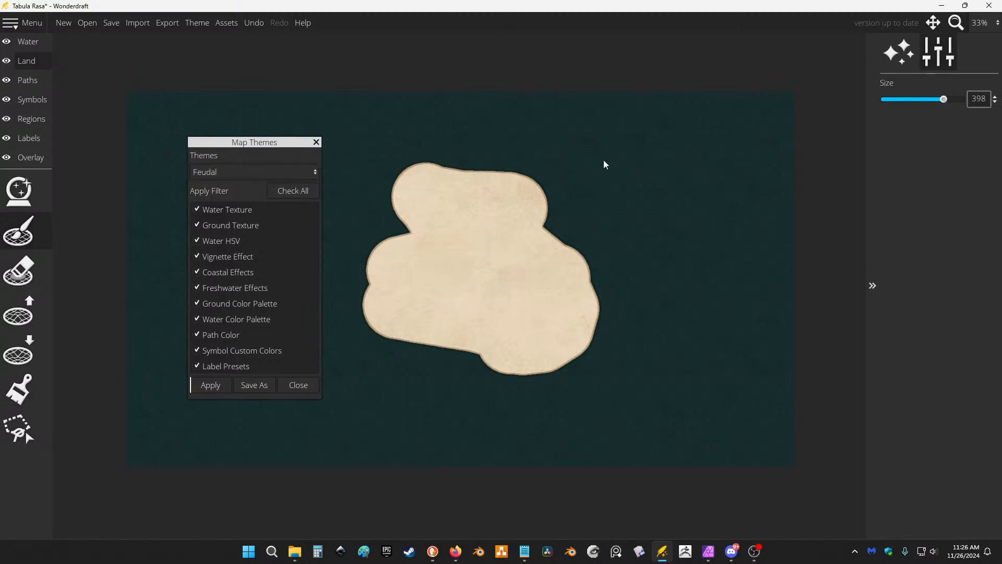
left_click(295, 385)
scroll(638, 170, "up", 10)
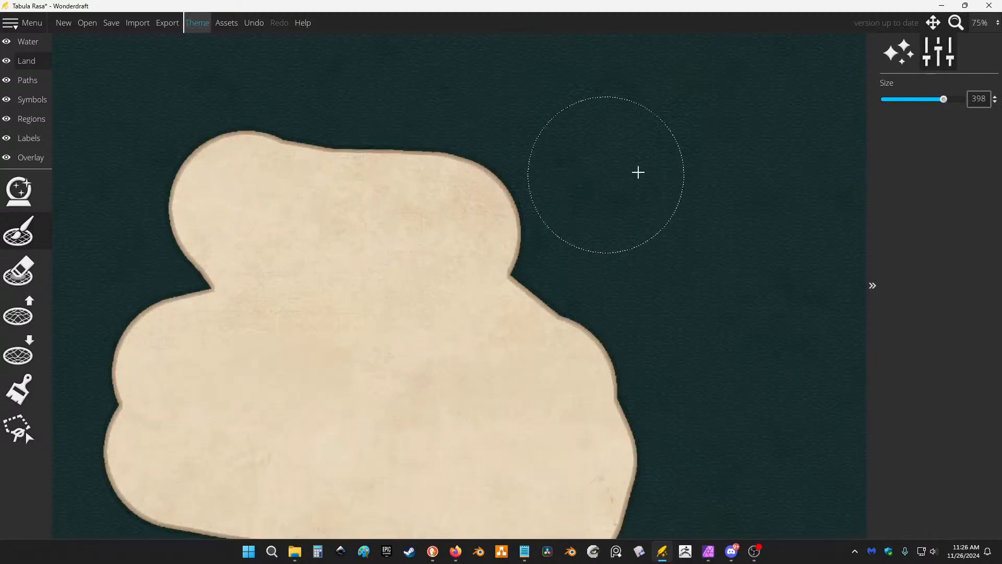
scroll(627, 251, "down", 8)
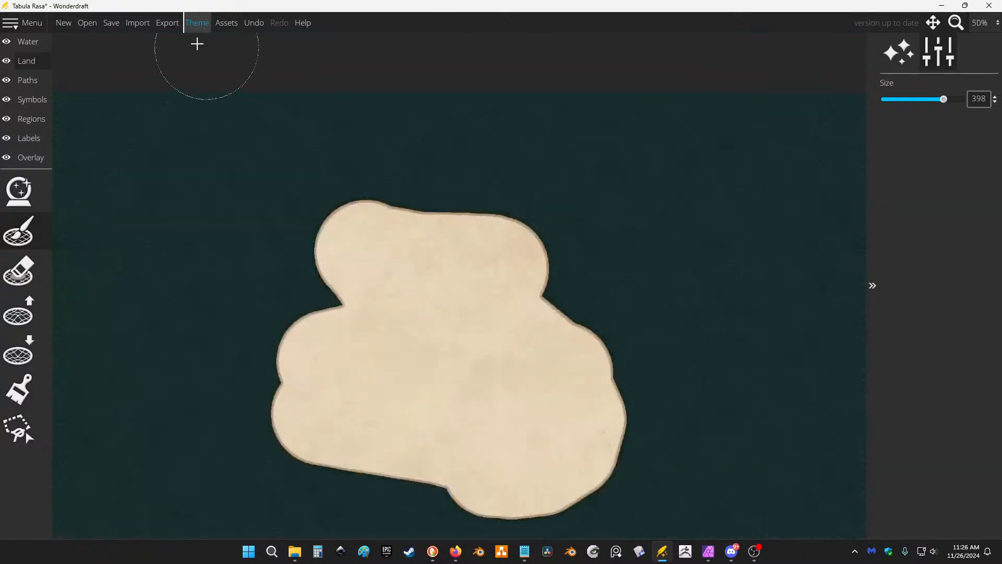
Apply the Imagination theme to the map and move the theme dialog off the landmass.
left_click(197, 23)
left_click(510, 168)
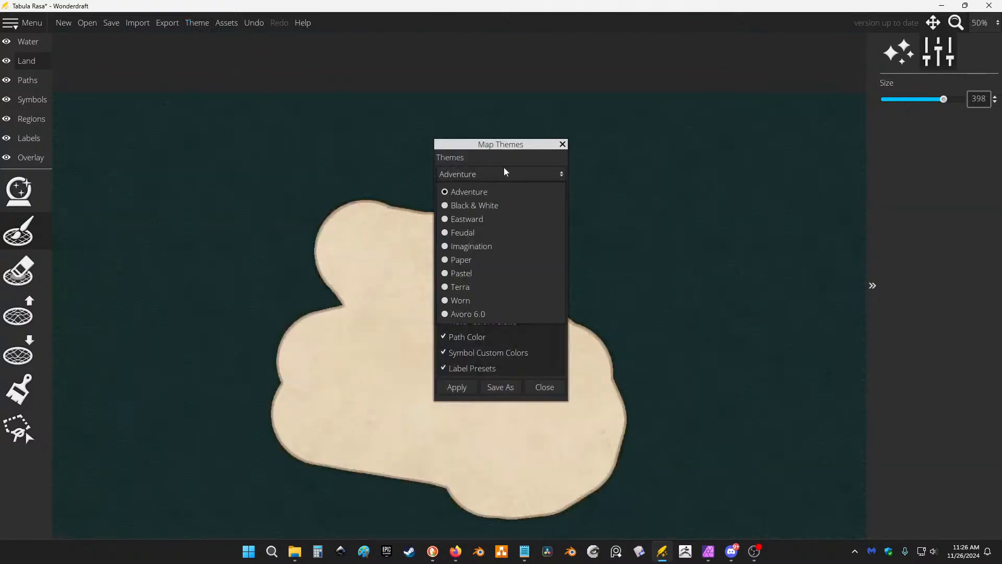
left_click(502, 246)
left_click(455, 386)
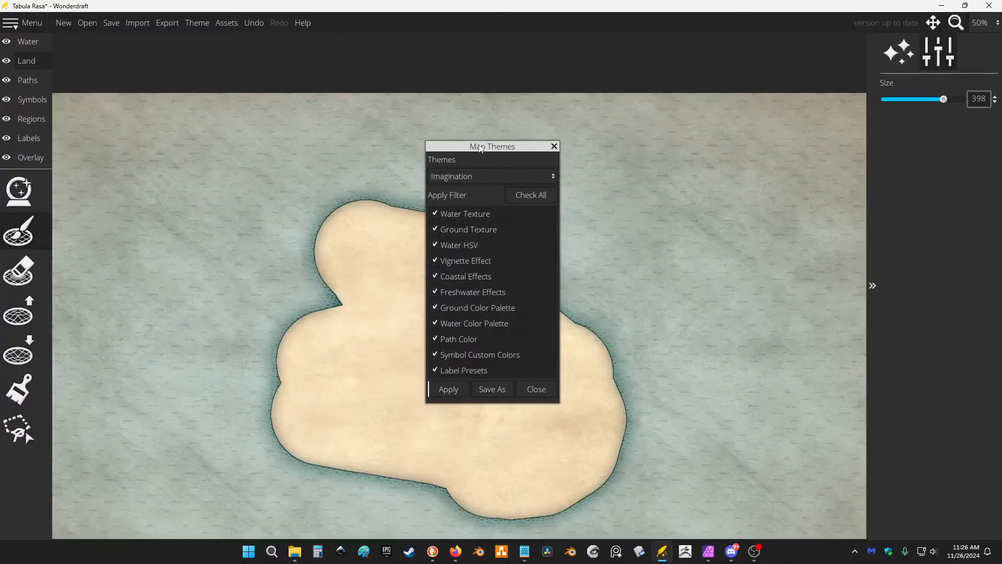
left_click_drag(558, 147, 284, 124)
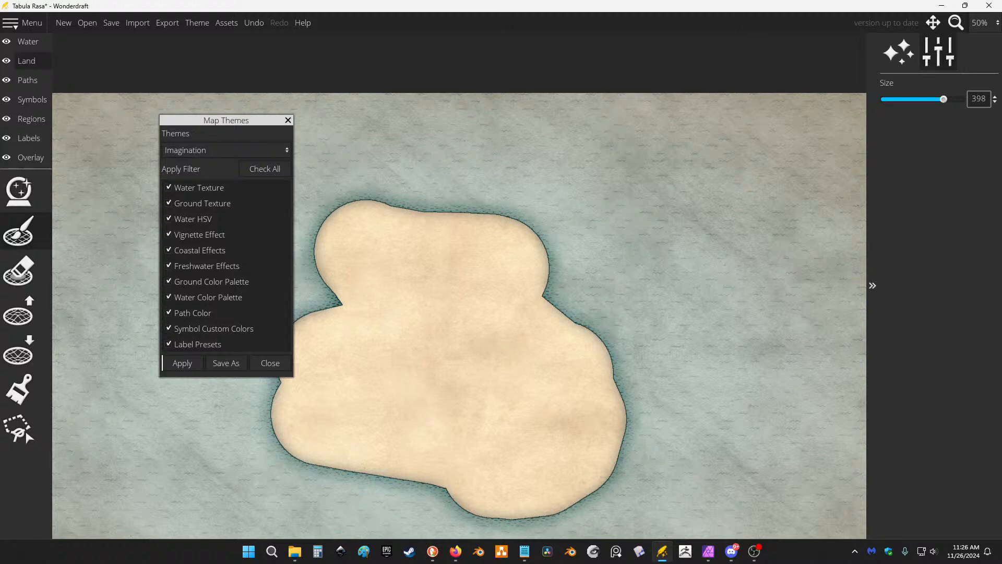
Apply the Paper theme to the map, followed by the Pastel theme, keeping every filter option checked.
key("alt+Tab")
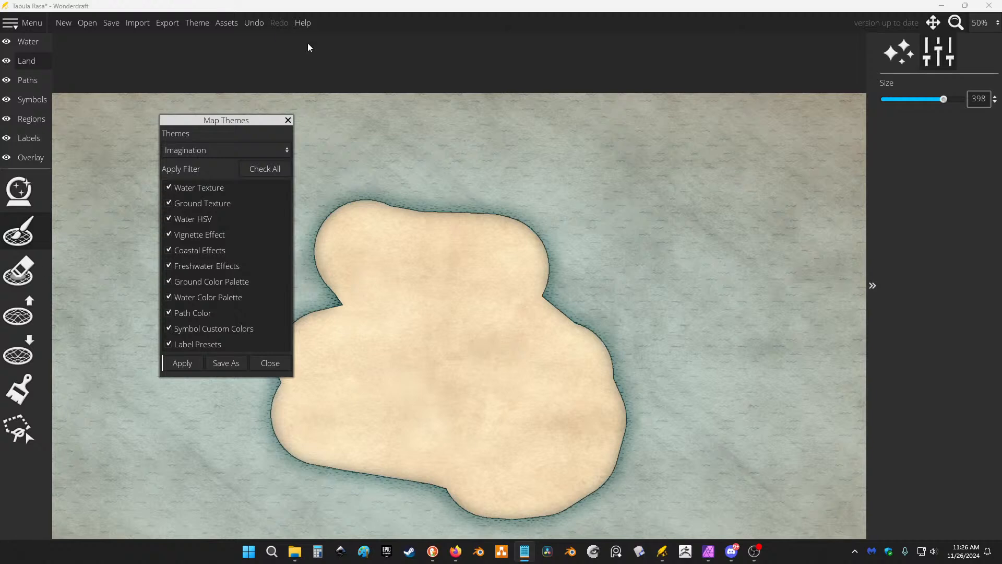
left_click(256, 150)
left_click(232, 236)
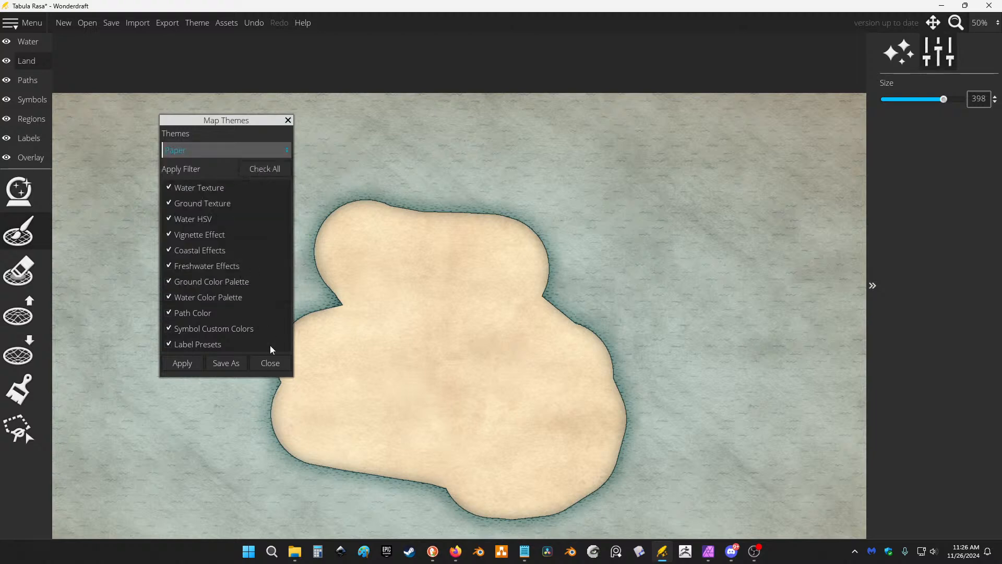
left_click(182, 363)
left_click(248, 151)
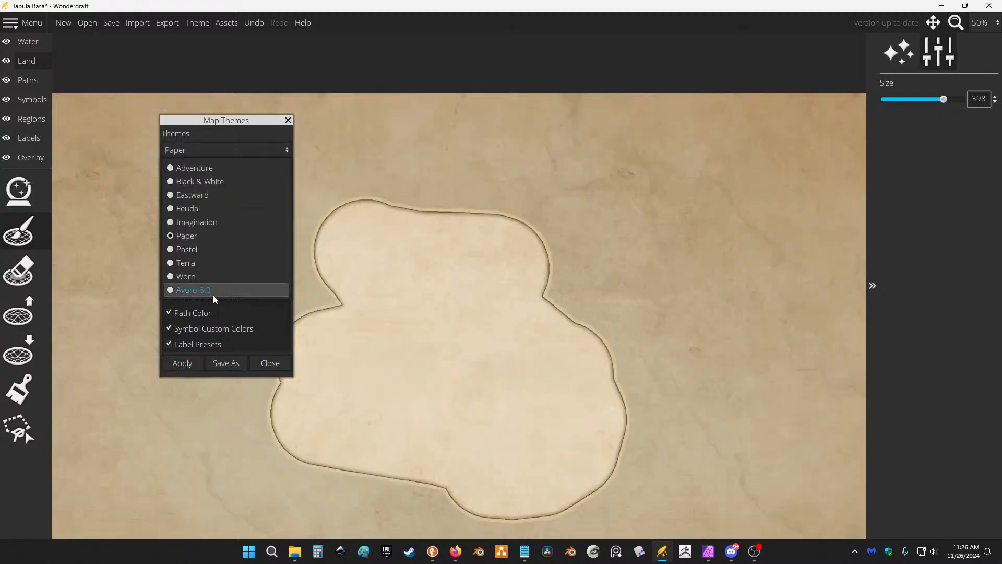
left_click(226, 249)
left_click(183, 364)
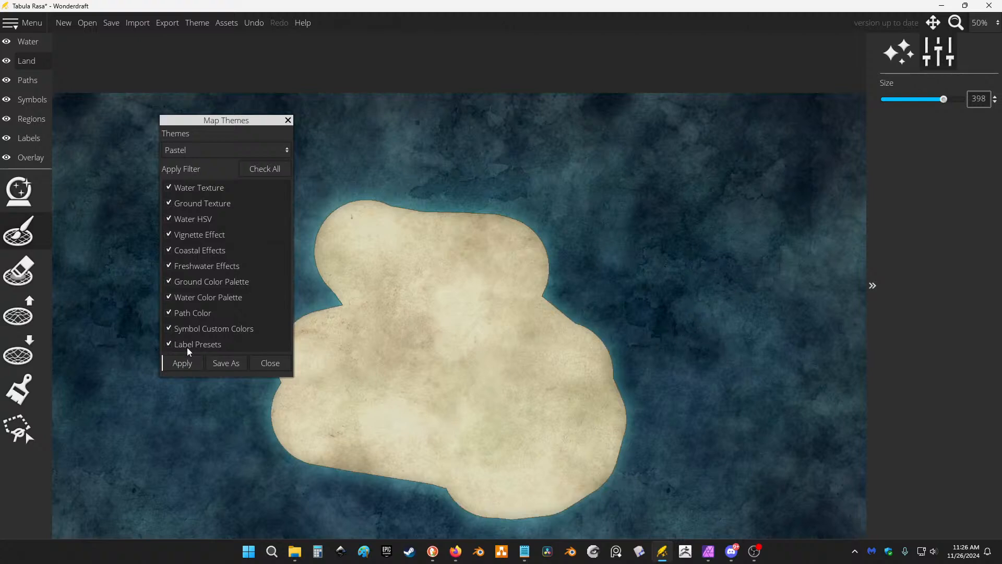
Apply the Terra theme to the map, followed by the Worn theme, to compare their looks.
left_click(209, 152)
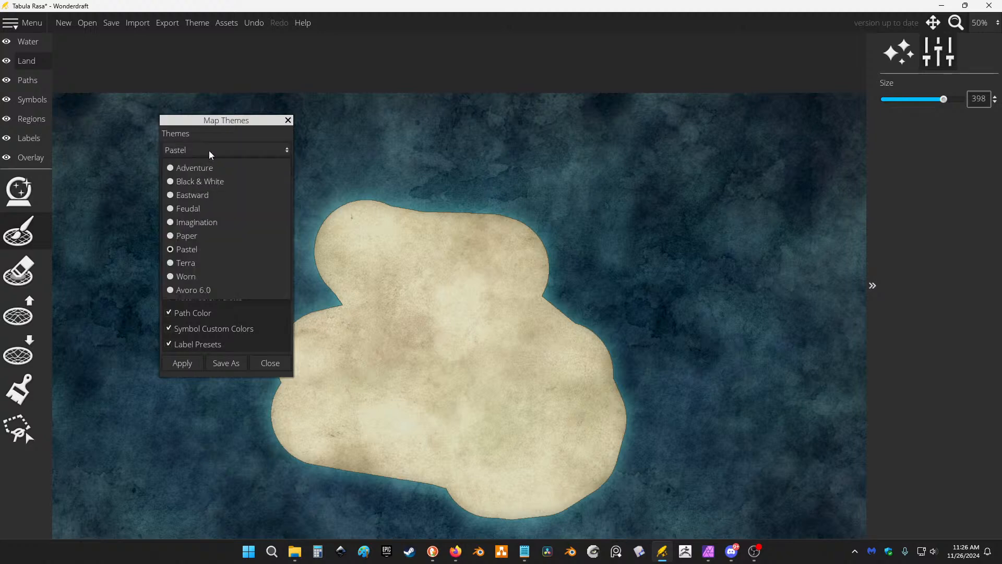
left_click(215, 268)
left_click(182, 363)
left_click(224, 149)
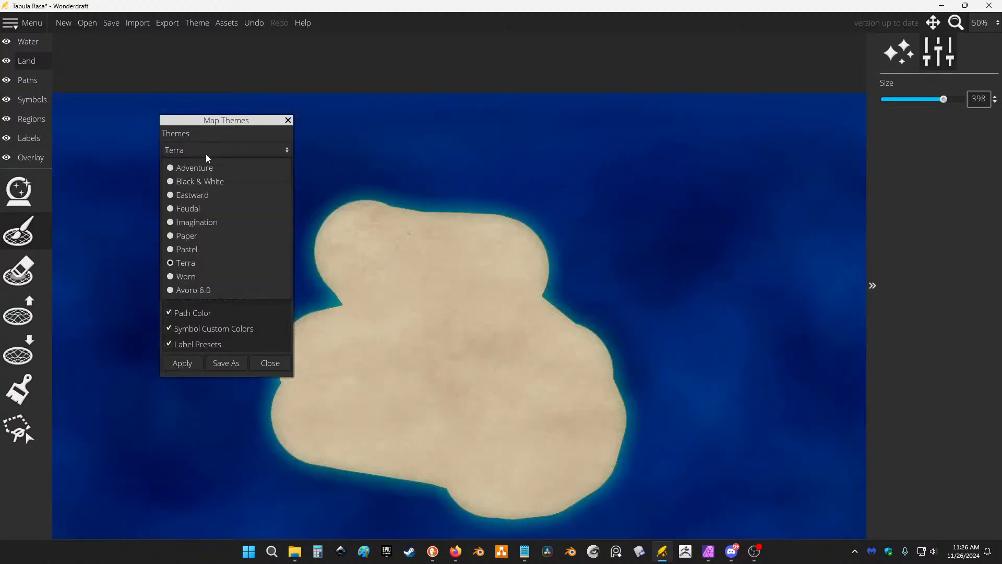
left_click(221, 276)
left_click(182, 362)
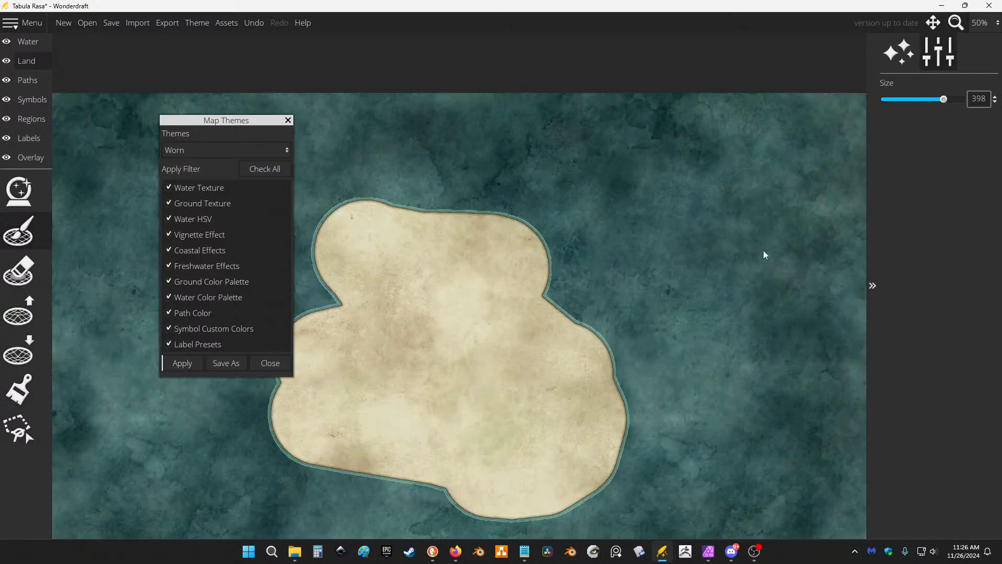
Reapply the Eastward, Terra and Pastel themes in turn to compare the favourites once more.
left_click(222, 152)
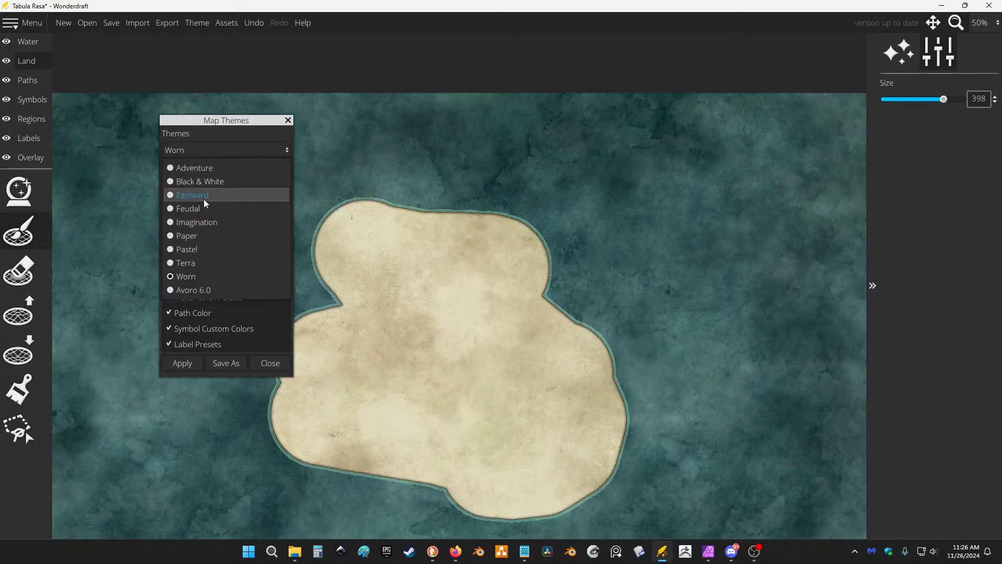
left_click(205, 196)
left_click(183, 362)
left_click(235, 150)
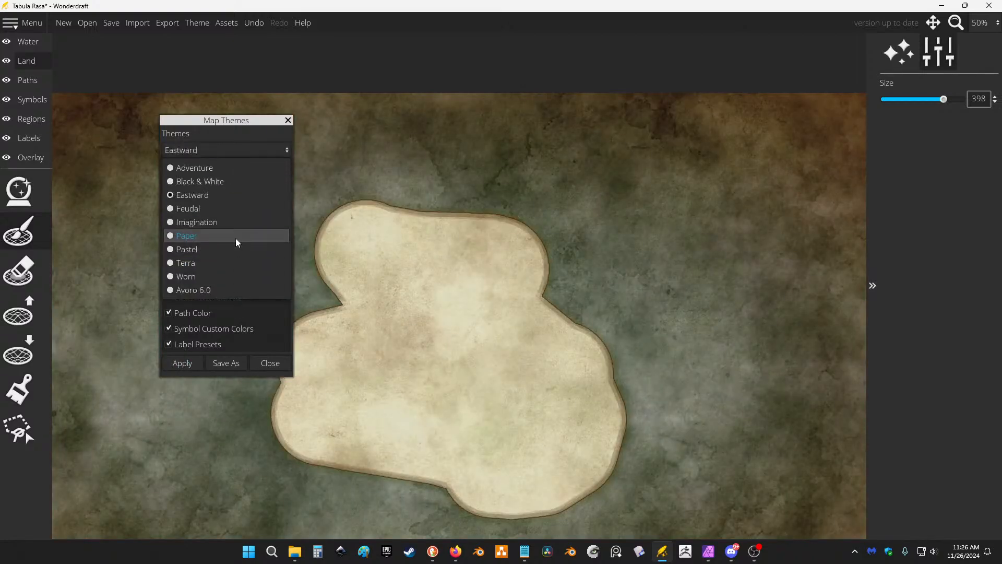
left_click(230, 269)
left_click(182, 363)
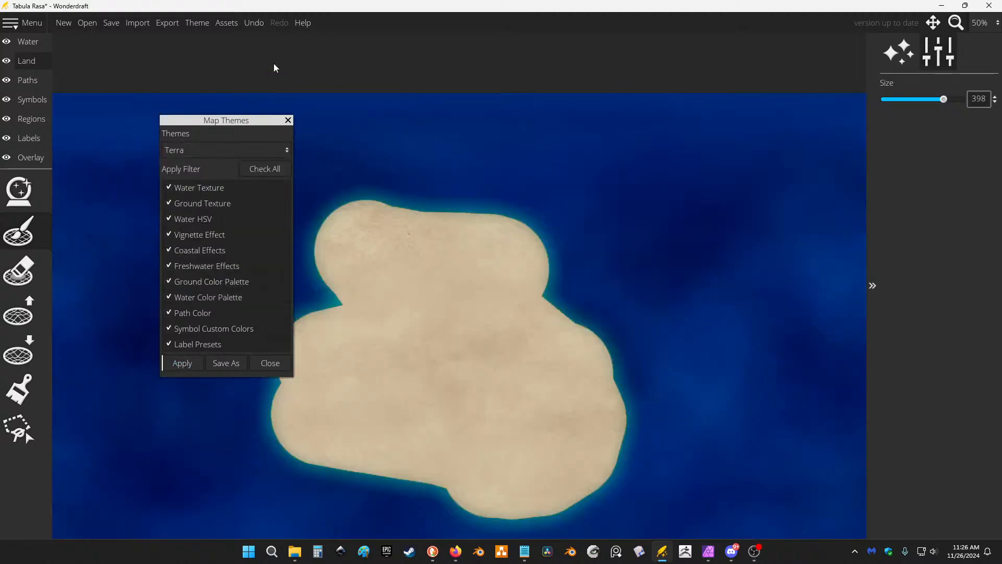
left_click(248, 151)
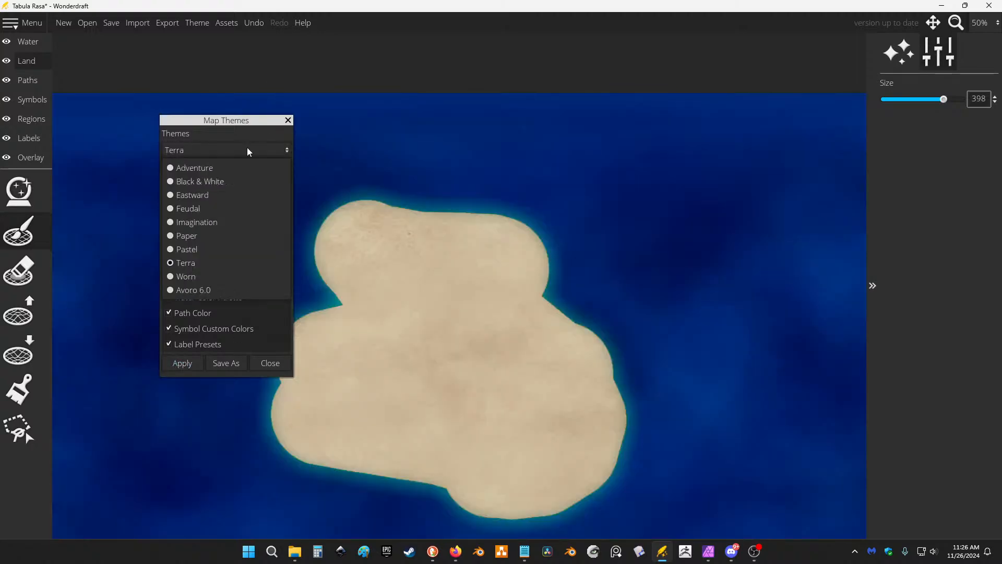
left_click(230, 249)
left_click(182, 363)
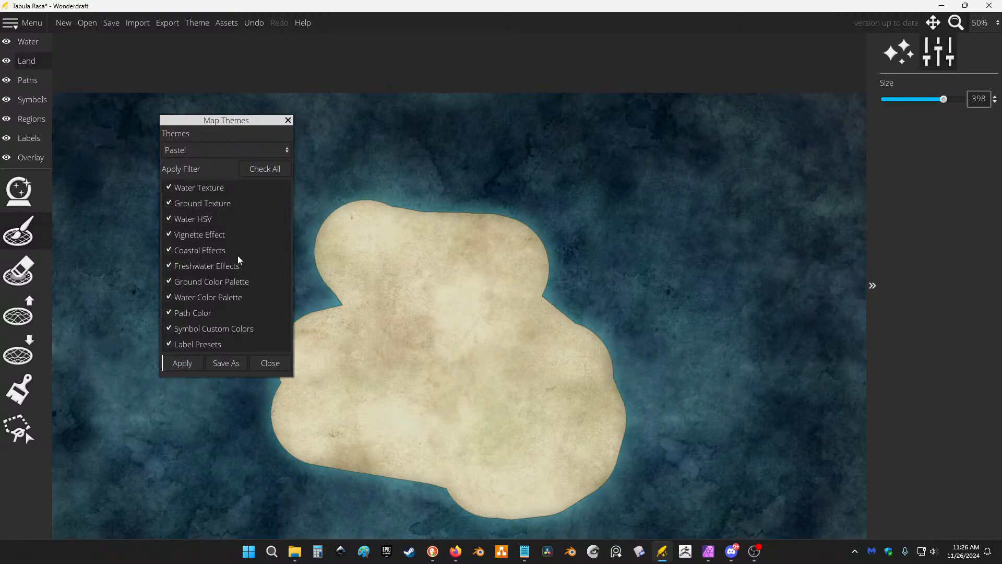
Apply the Eastward theme to the map as the chosen look and close the theme dialog.
left_click(223, 151)
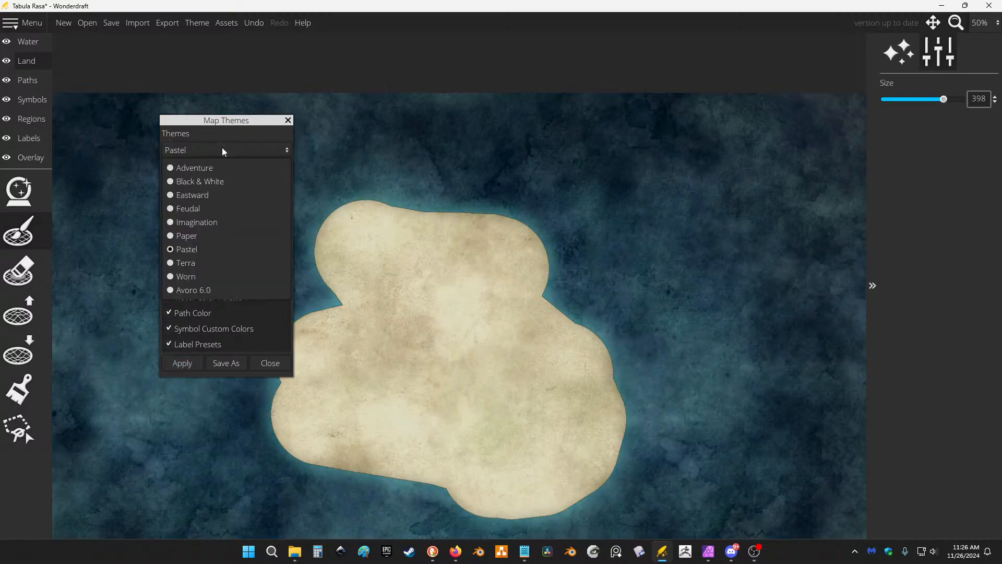
left_click(226, 196)
left_click(178, 364)
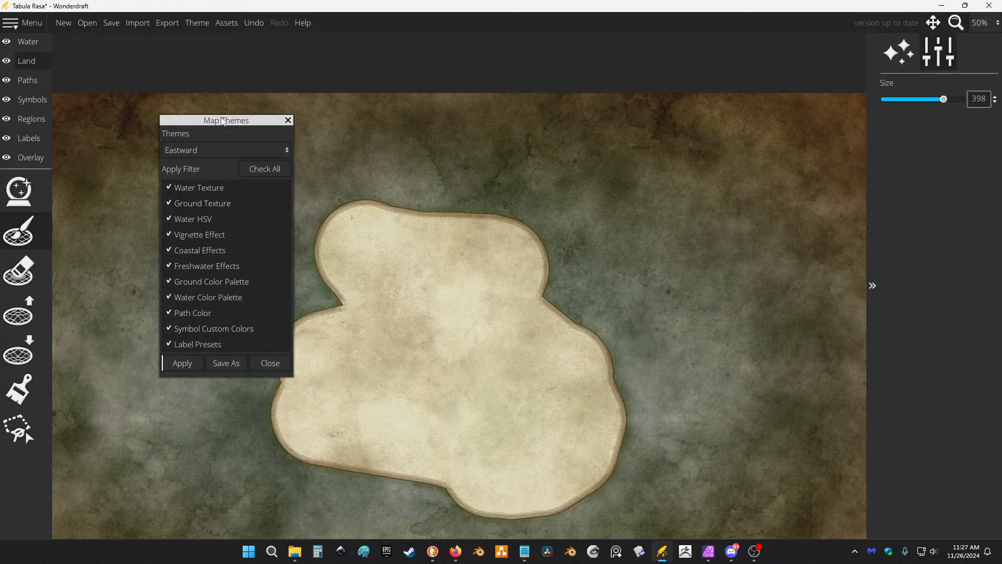
left_click_drag(223, 121, 254, 135)
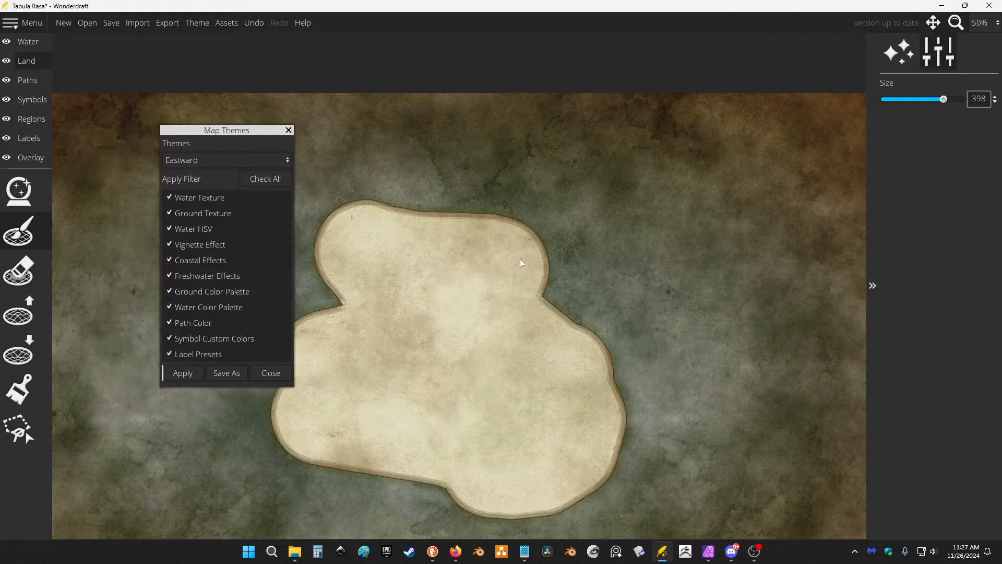
key("alt+Tab")
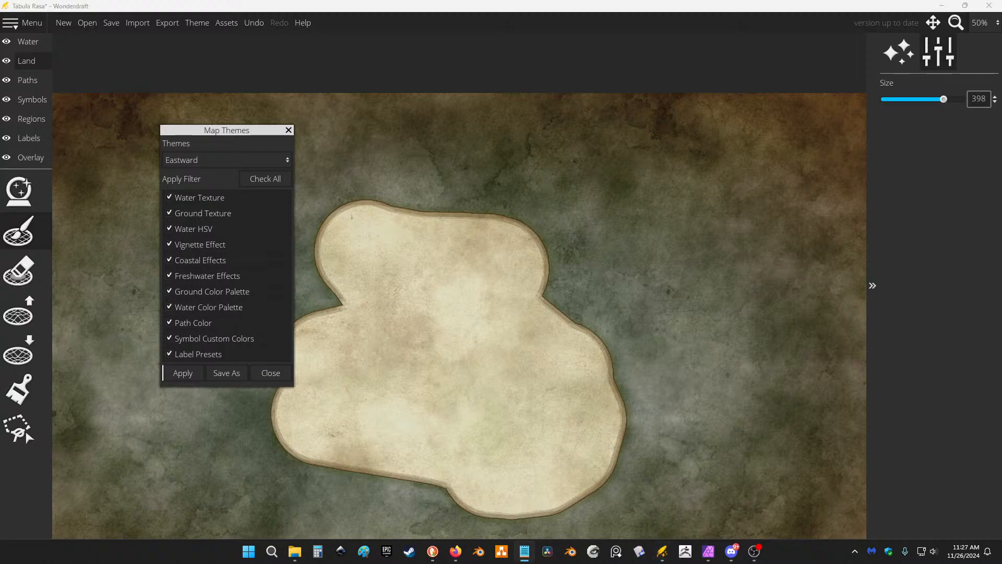
key("alt+Tab")
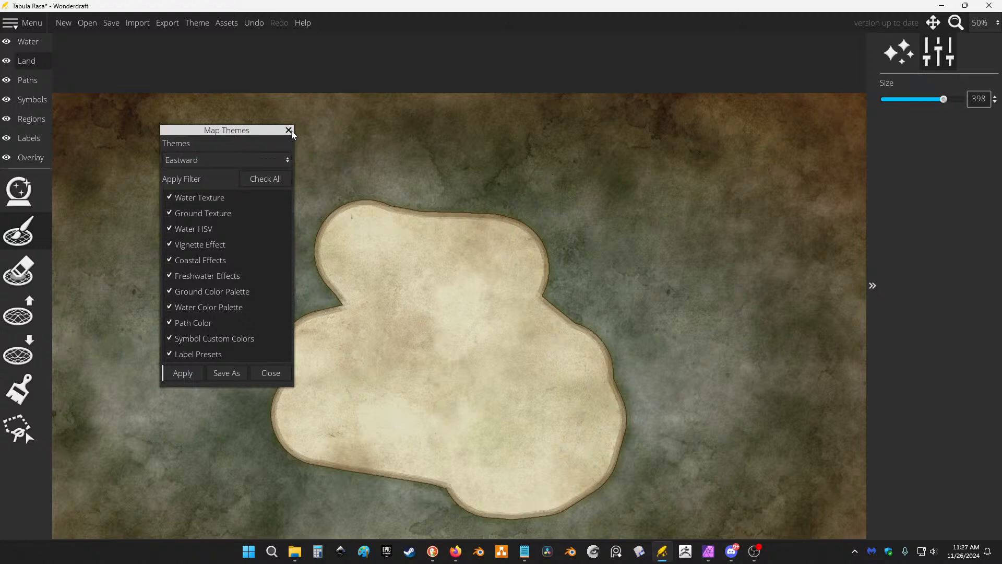
left_click(288, 130)
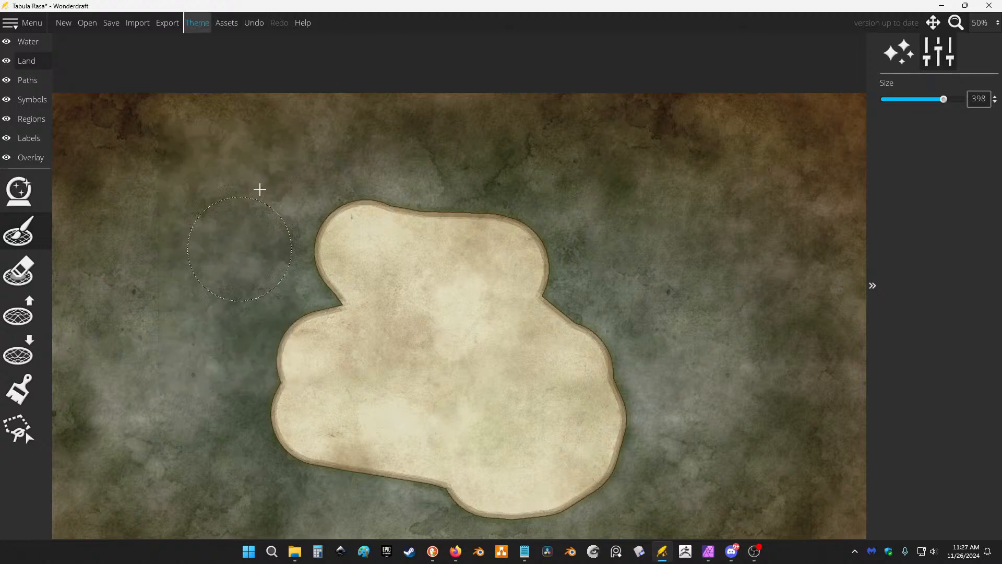
Erase the entire test landmass from the map and switch back to the land-painting brush.
left_click(18, 270)
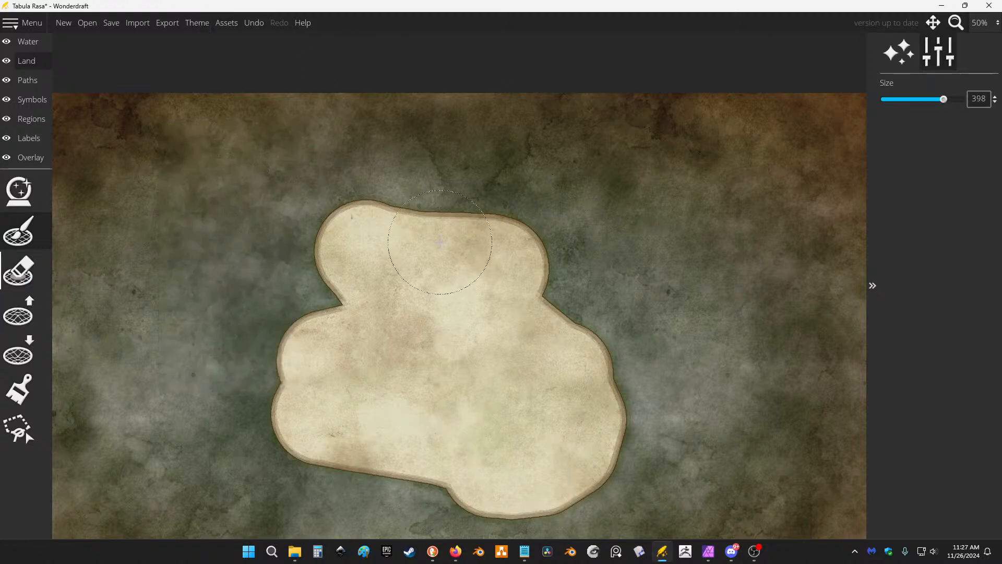
scroll(436, 237, "down", 1)
scroll(411, 248, "up", 1)
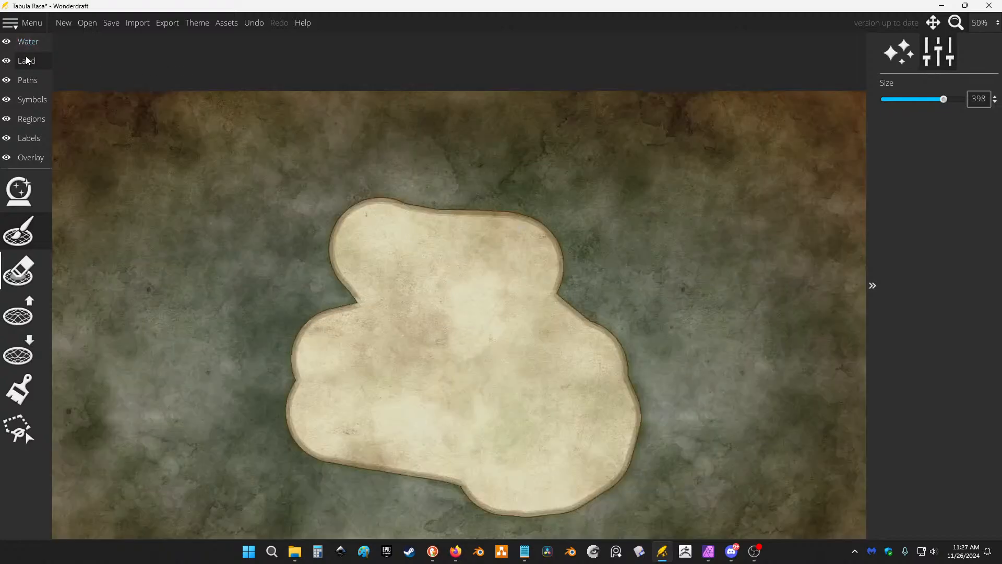
mouse_move(392, 260)
left_mouse_down()
mouse_move(465, 262)
mouse_move(477, 454)
mouse_move(661, 395)
left_mouse_up()
left_click(18, 230)
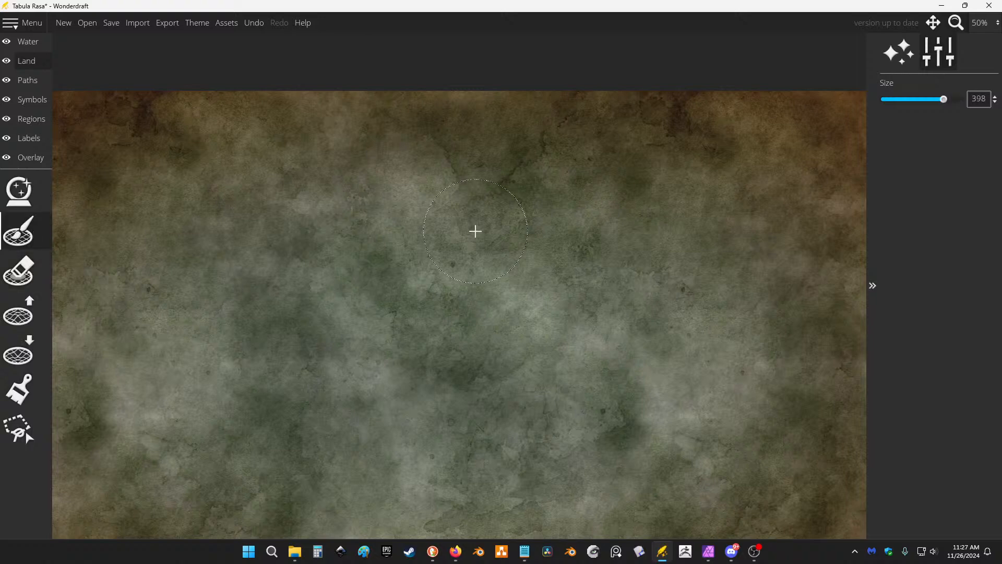
scroll(486, 233, "down", 1)
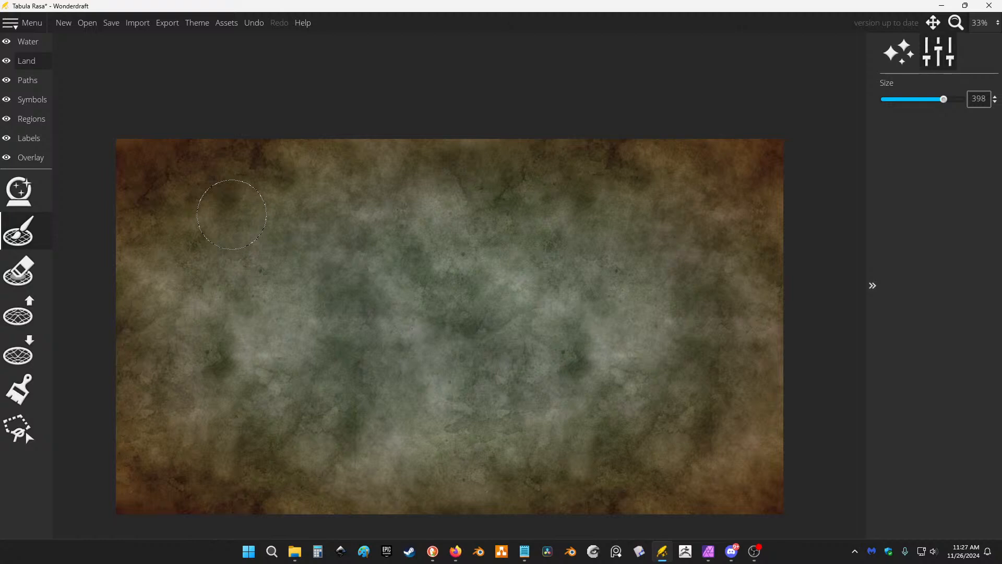
Search for "random dice roller" in a new Firefox tab and swap the six-sided die for a four-sided one.
key("alt+Tab")
left_click(620, 12)
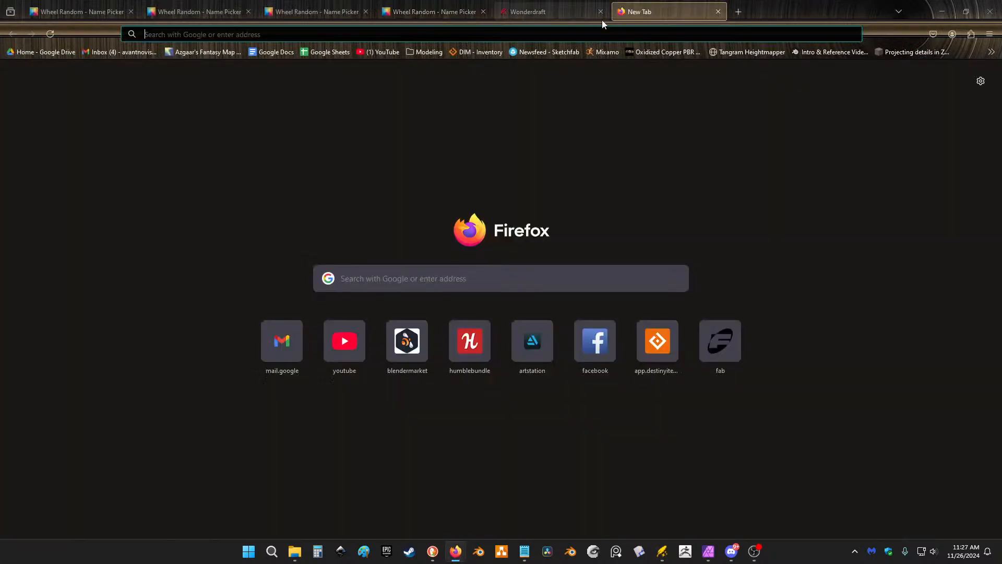
type("ran")
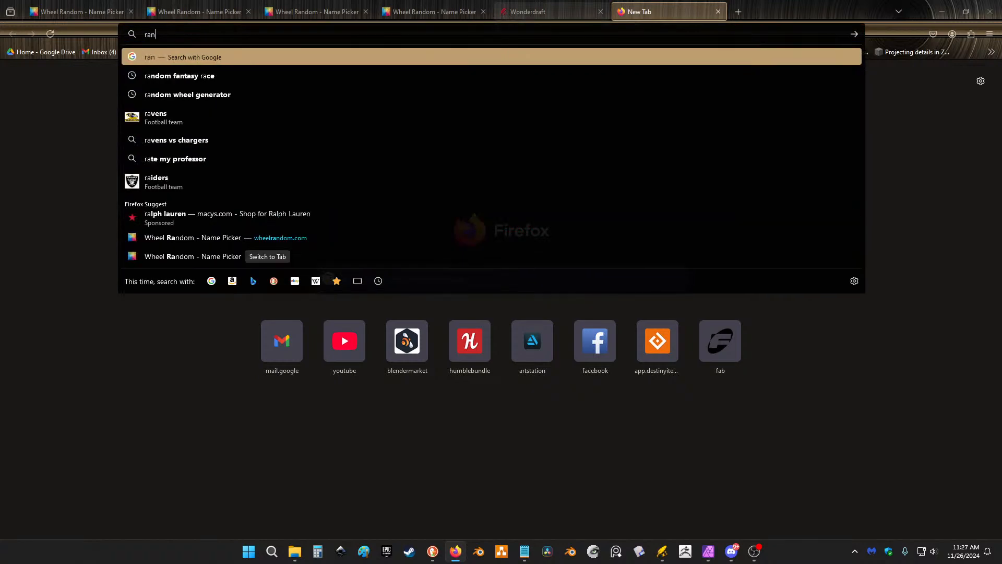
type("dom dice roller")
key("Return")
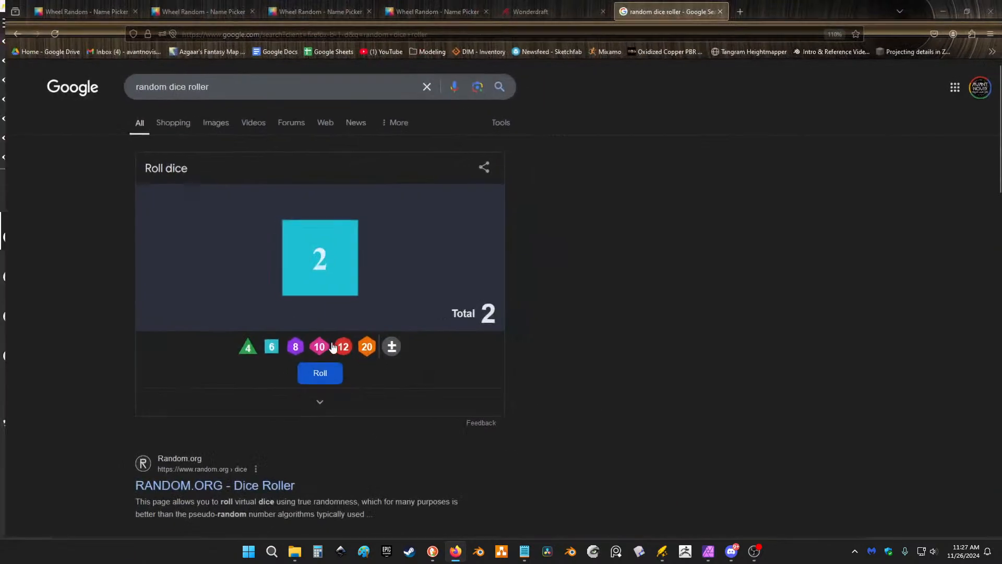
left_click(243, 348)
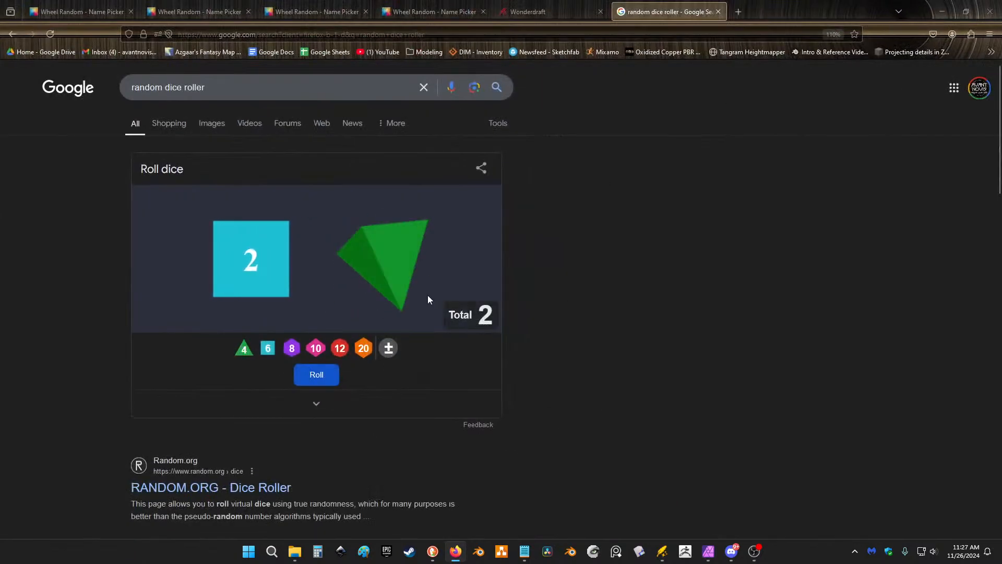
left_click(255, 258)
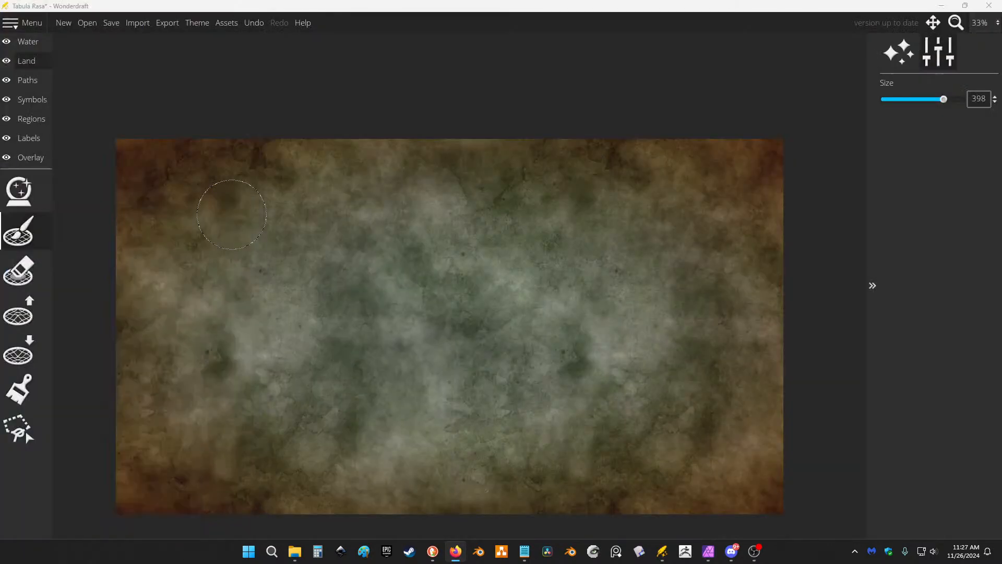
In Wonderdraft, paint a land numeral 1 in the map's upper-left corner and try a second numeral in the upper-right corner.
mouse_move(279, 191)
left_mouse_down()
mouse_move(346, 223)
mouse_move(288, 219)
left_mouse_up()
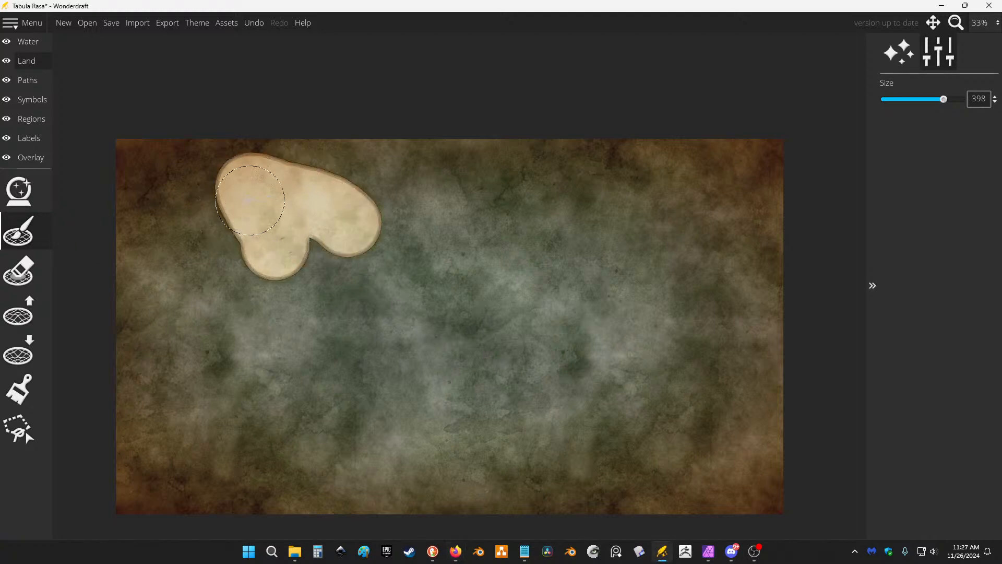
key("ctrl+z")
left_click_drag(228, 190, 221, 258)
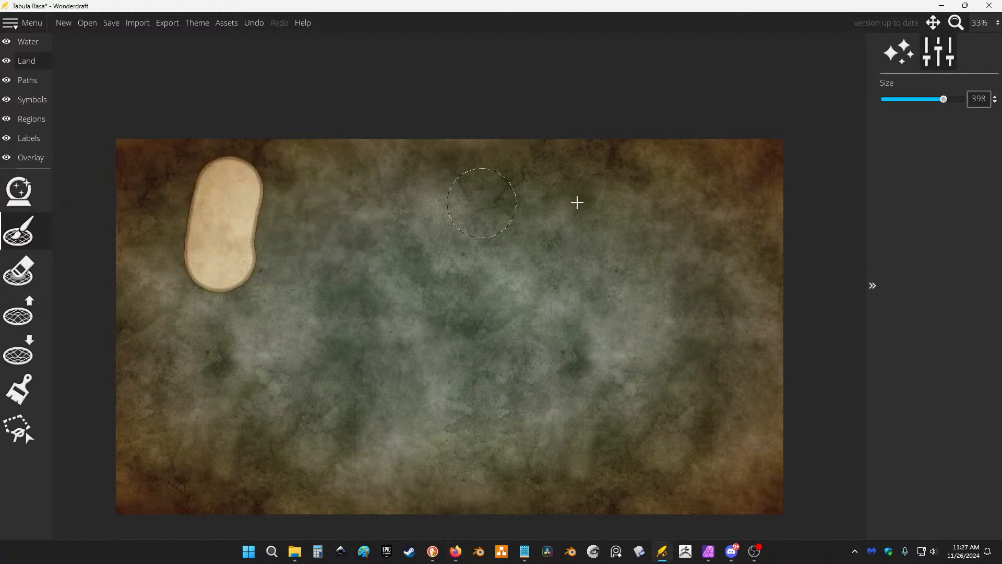
mouse_move(615, 192)
left_mouse_down()
mouse_move(648, 256)
mouse_move(714, 268)
left_mouse_up()
key("ctrl+z")
Set the land brush size to 145 and paint the numerals 2, 3 and 4 in the map's remaining corners.
left_click_drag(944, 99, 906, 99)
mouse_move(610, 203)
left_mouse_down()
mouse_move(682, 190)
mouse_move(735, 269)
left_mouse_up()
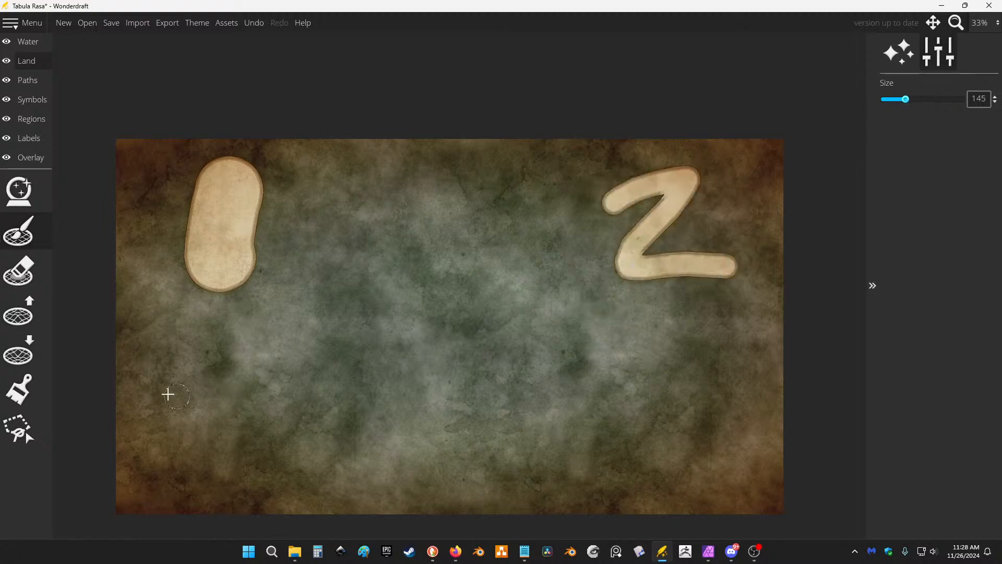
mouse_move(168, 394)
left_mouse_down()
mouse_move(216, 393)
mouse_move(263, 467)
mouse_move(214, 472)
left_mouse_up()
mouse_move(601, 362)
left_mouse_down()
mouse_move(648, 392)
mouse_move(659, 462)
left_mouse_up()
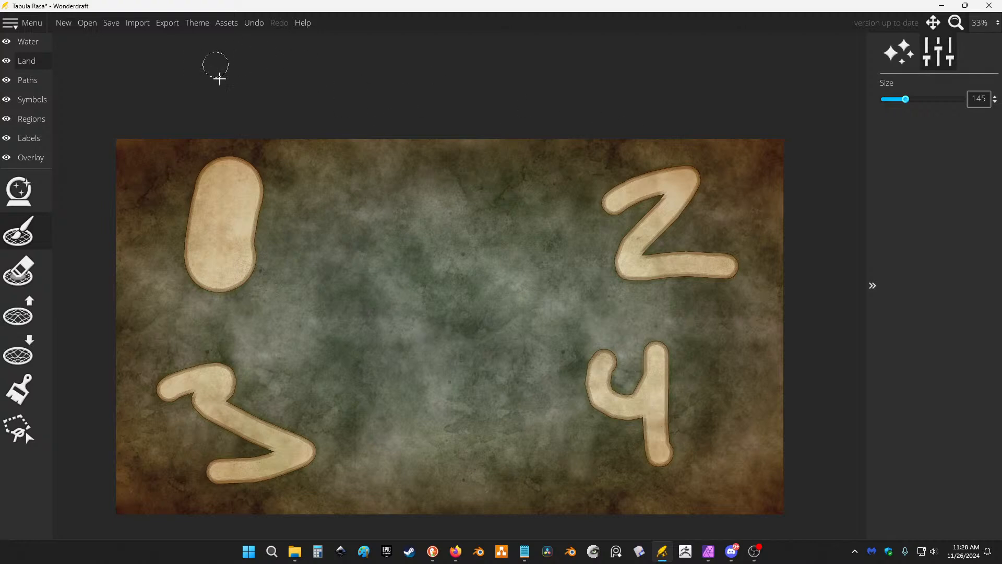
Undo all four painted land numerals so the map is empty water again.
key("ctrl+z")
key("ctrl+z")
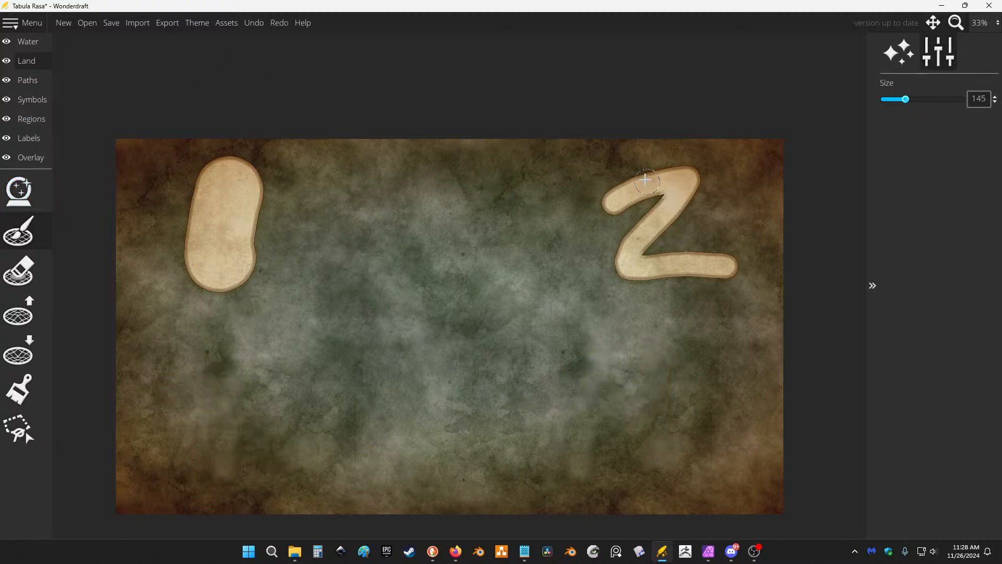
key("ctrl+z")
key("ctrl+z")
Paint land numerals 1 to 6 across the map in two rows of three, and return to the dice roller in Firefox.
left_click_drag(209, 176, 225, 261)
left_click_drag(485, 186, 584, 222)
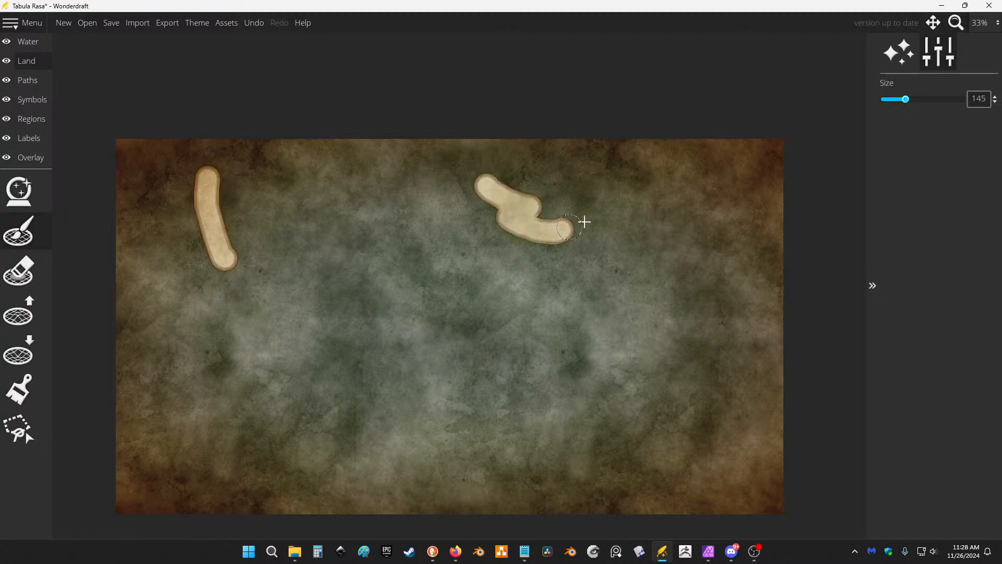
mouse_move(662, 177)
left_mouse_down()
mouse_move(702, 215)
mouse_move(701, 229)
left_mouse_up()
left_click_drag(243, 370, 348, 436)
left_click_drag(522, 349, 455, 452)
mouse_move(722, 342)
left_mouse_down()
mouse_move(729, 358)
mouse_move(613, 409)
left_mouse_up()
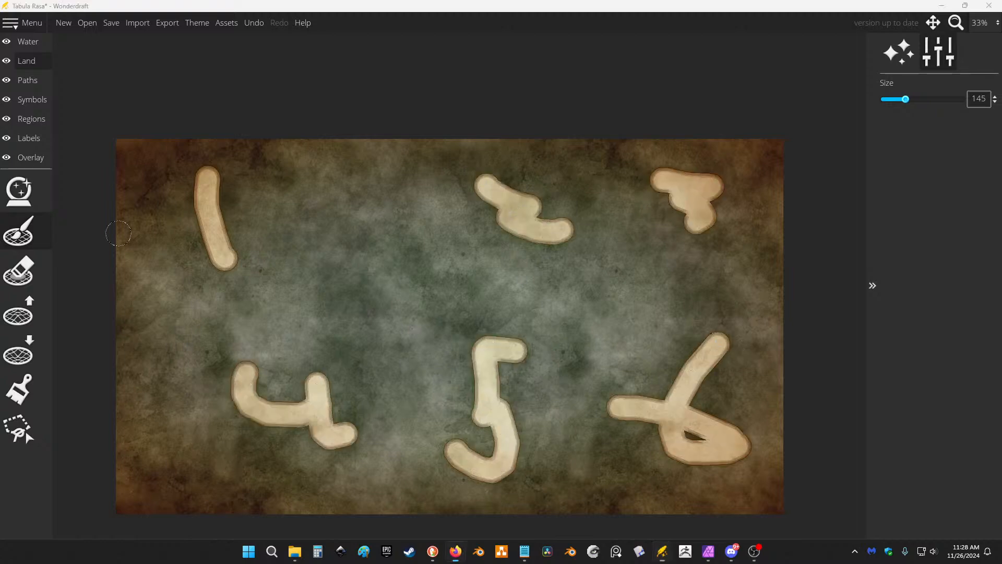
left_click_drag(0, 5, 804, 1)
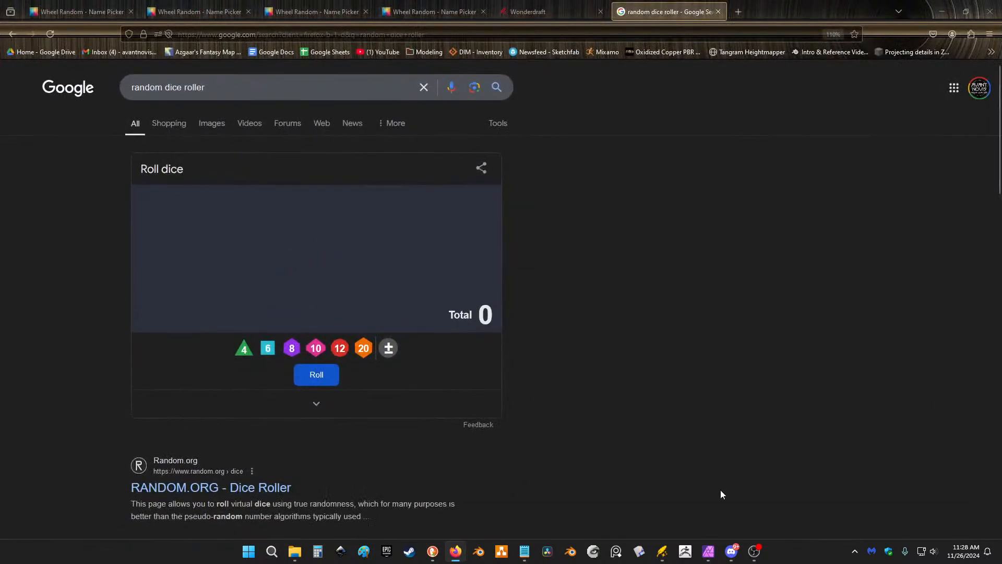
Roll a four-sided die, paint an S-shaped piece of land beside the numeral 4 in Wonderdraft, and return to the dice roller.
left_click(244, 349)
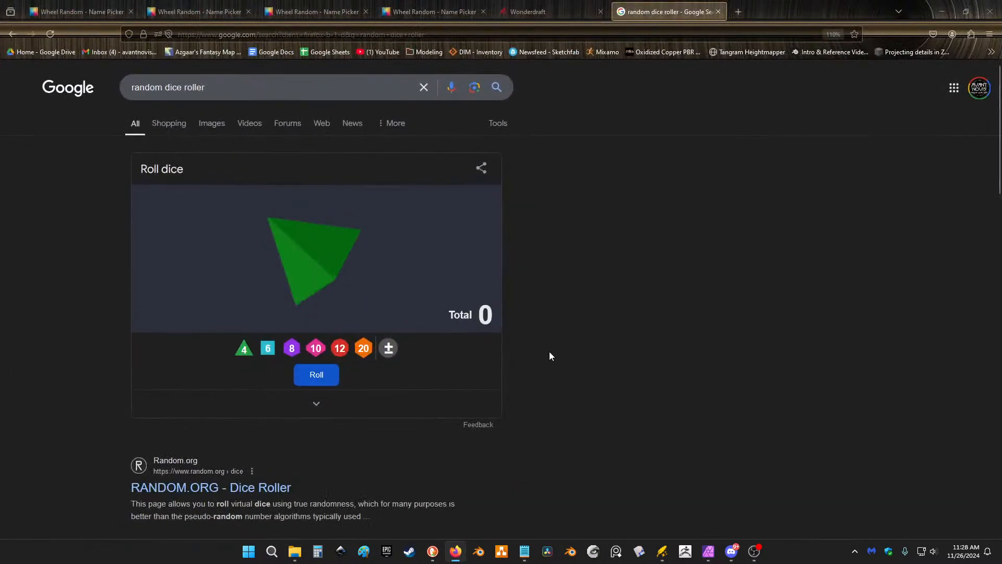
left_click_drag(801, 6, 0, 373)
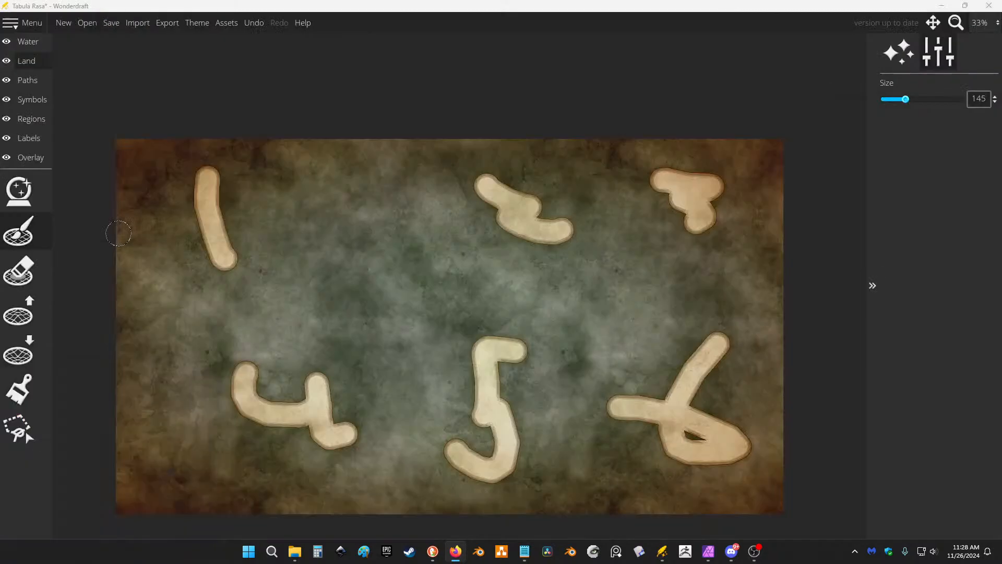
mouse_move(154, 423)
left_mouse_down()
mouse_move(190, 496)
mouse_move(58, 350)
left_mouse_up()
key("ctrl+z")
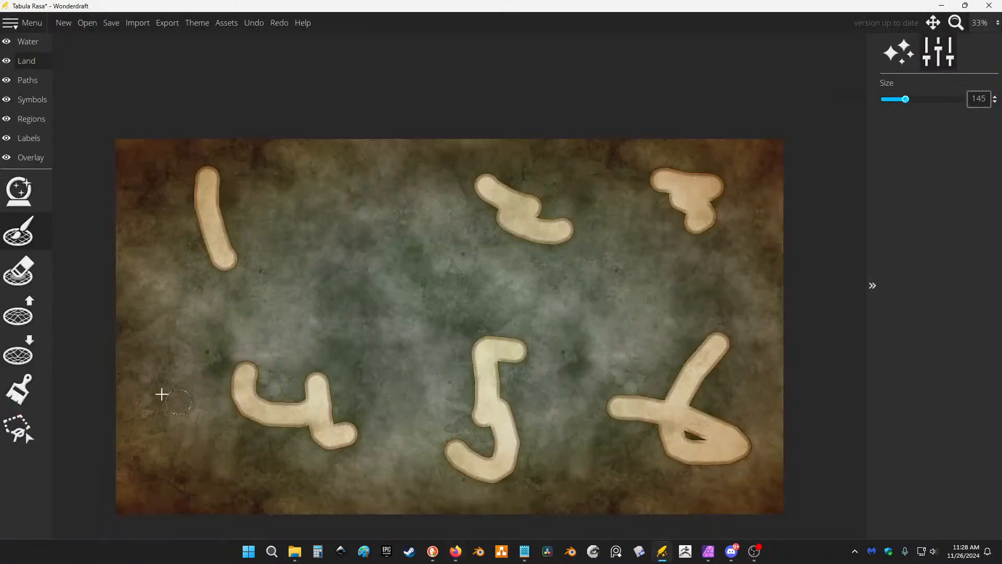
mouse_move(196, 372)
left_mouse_down()
mouse_move(193, 456)
mouse_move(168, 464)
left_mouse_up()
mouse_move(0, 389)
left_mouse_down()
mouse_move(0, 444)
mouse_move(701, 481)
mouse_move(601, 2)
left_mouse_up()
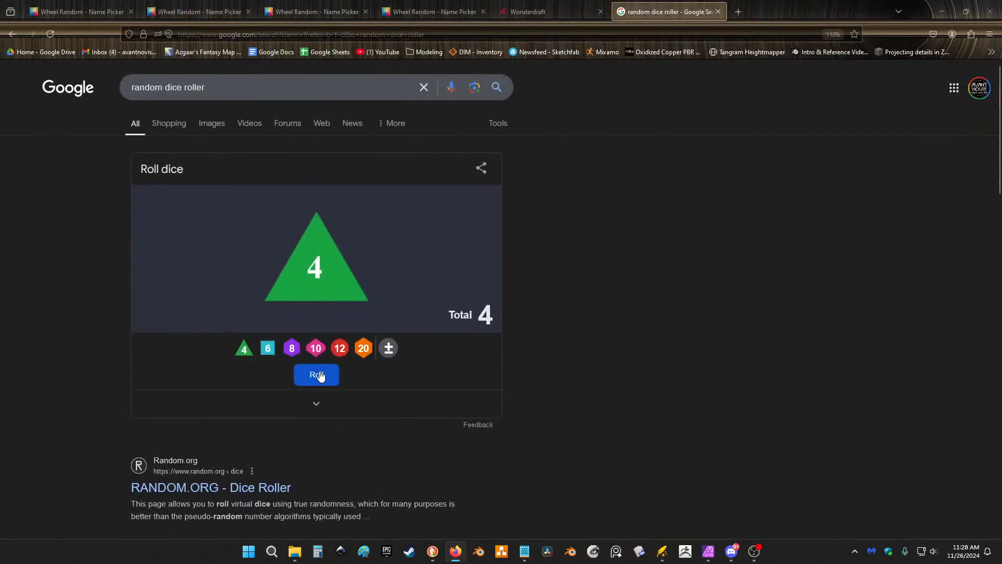
Roll the die again and, in Wonderdraft, paint curved land shapes beside the numeral 1 and above the numeral 4.
left_click(319, 376)
left_click_drag(767, 5, 0, 418)
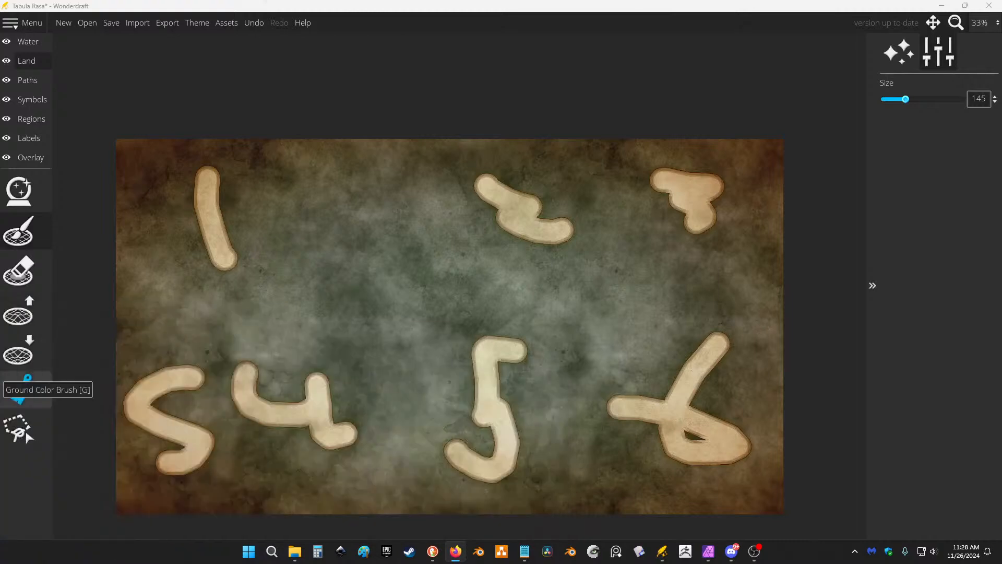
mouse_move(249, 216)
left_mouse_down()
mouse_move(239, 201)
mouse_move(300, 233)
mouse_move(269, 238)
left_mouse_up()
left_click(19, 270)
key("alt+Tab")
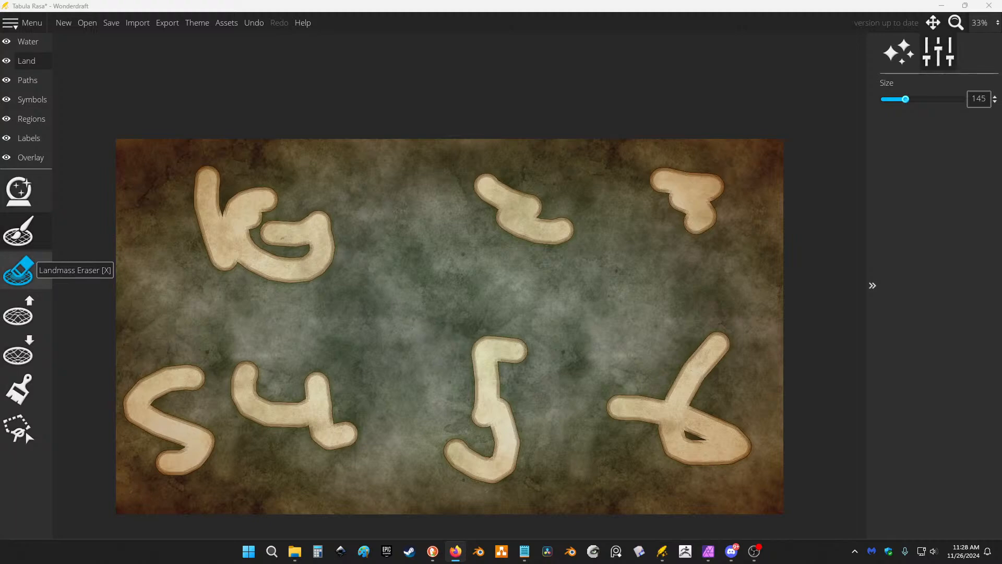
left_click_drag(0, 209, 0, 209)
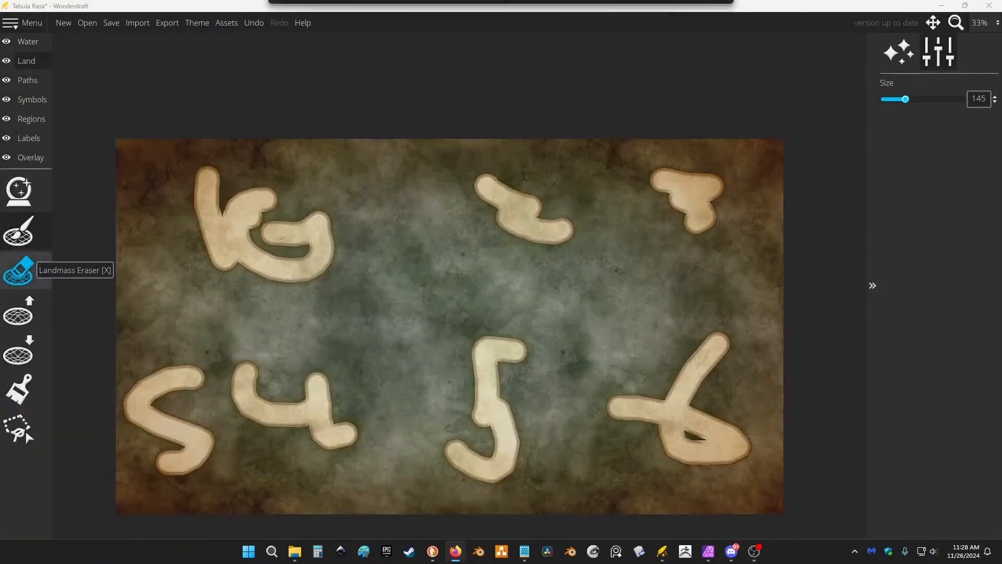
mouse_move(326, 322)
left_mouse_down()
mouse_move(377, 350)
mouse_move(314, 330)
mouse_move(325, 388)
left_mouse_up()
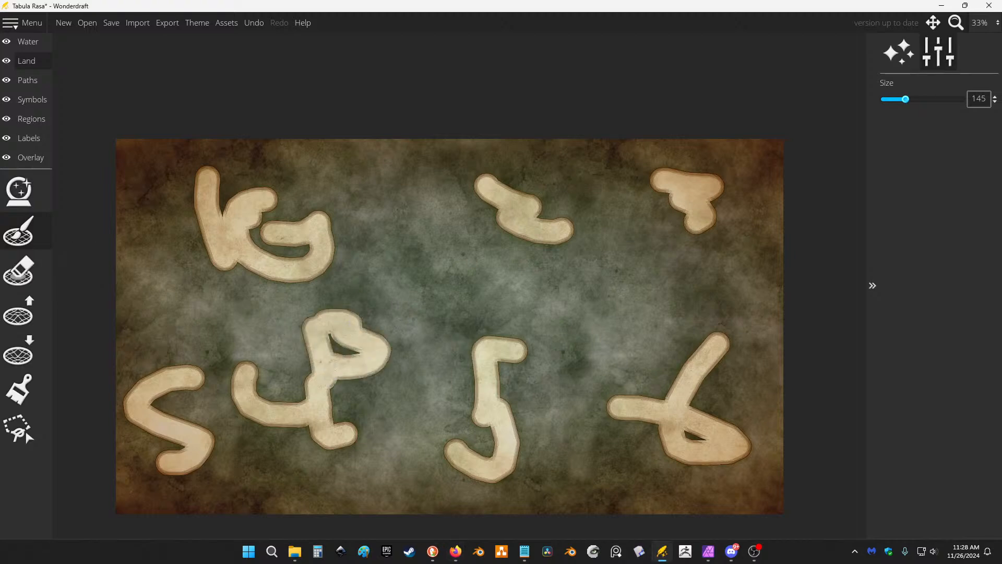
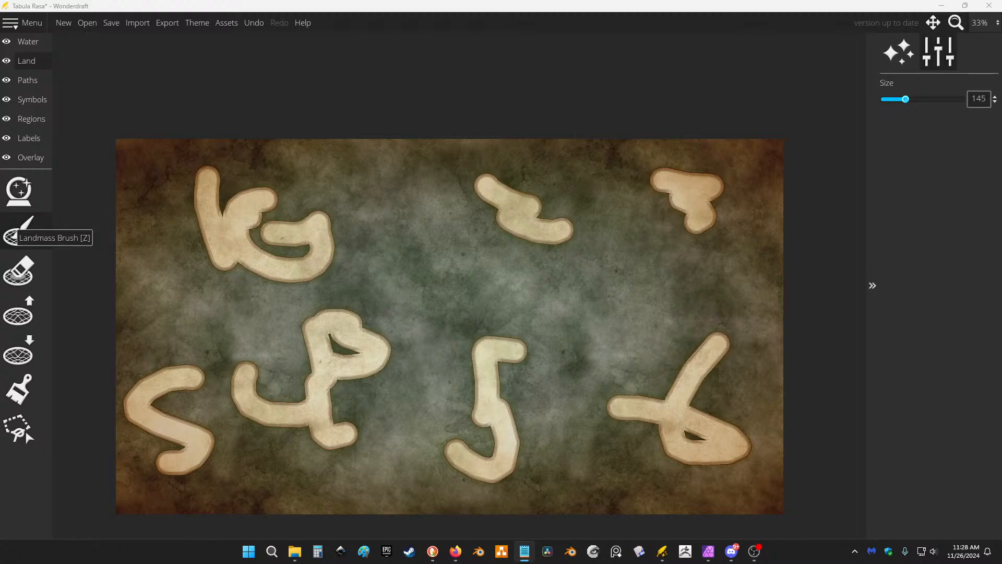
Thicken the land shape beside the numeral 1 and paint a long westward land arrow above the numerals 5 and 6.
left_click_drag(305, 251, 301, 251)
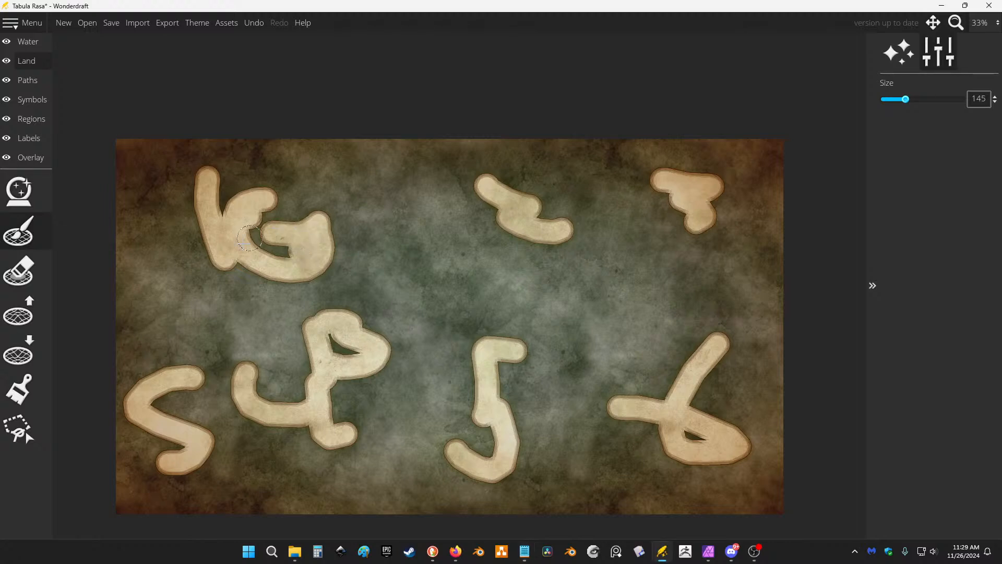
key("alt+Tab")
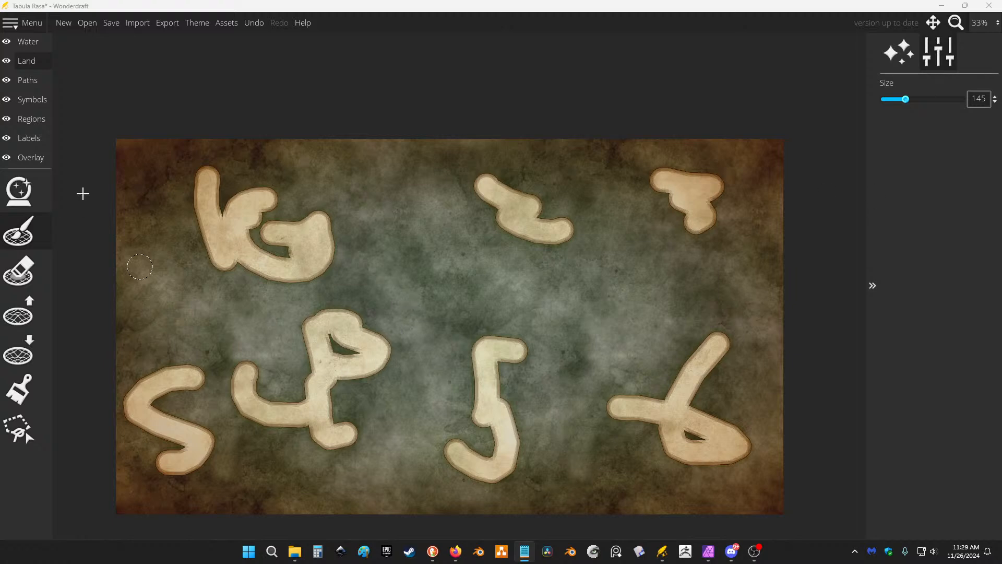
left_click(18, 270)
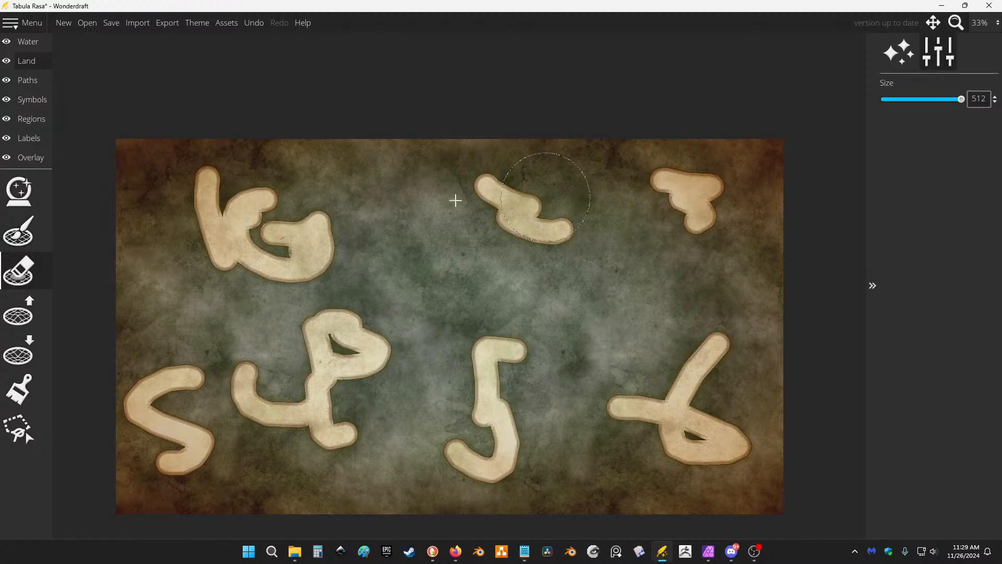
left_click(43, 244)
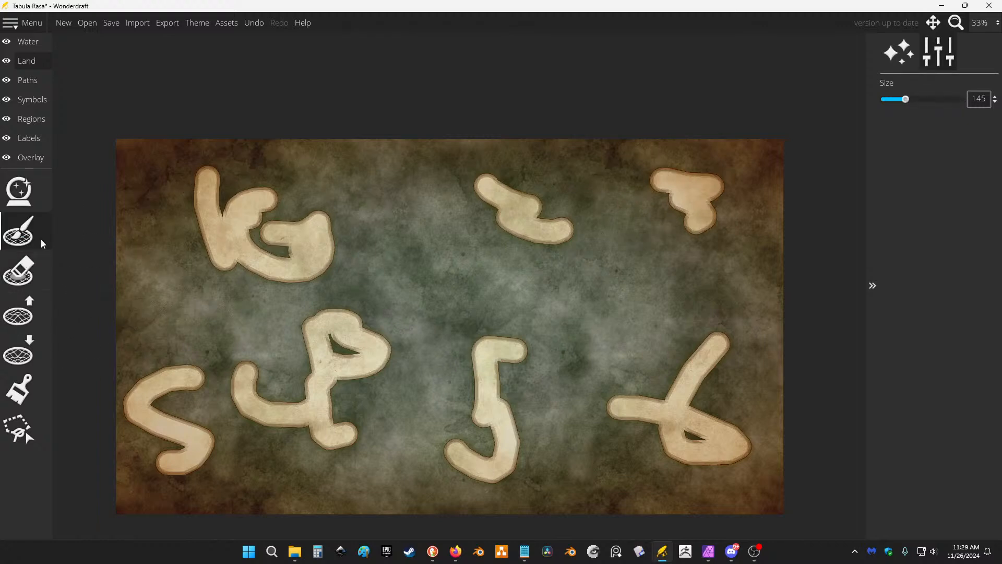
mouse_move(749, 289)
left_mouse_down()
mouse_move(514, 313)
mouse_move(536, 288)
mouse_move(493, 309)
mouse_move(556, 335)
mouse_move(544, 283)
mouse_move(512, 305)
left_mouse_up()
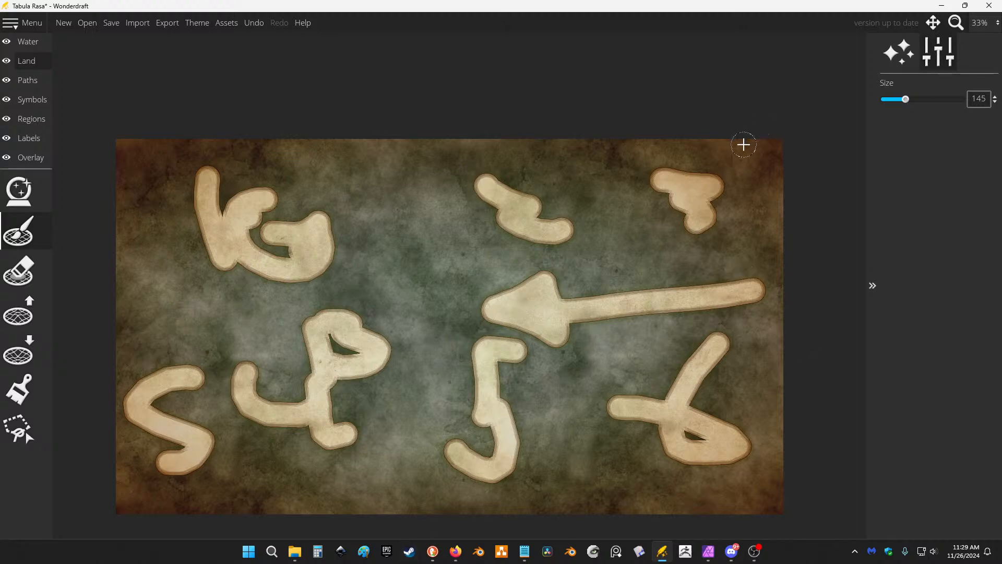
key("alt+Tab")
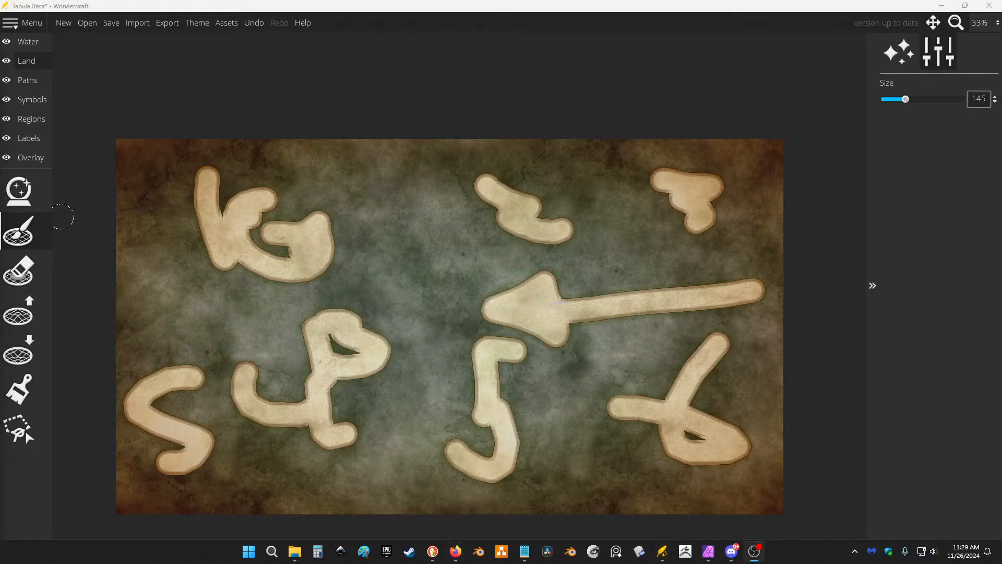
Erase all painted numerals and shapes from the map with the Landmass Eraser at size 512.
left_click(814, 347)
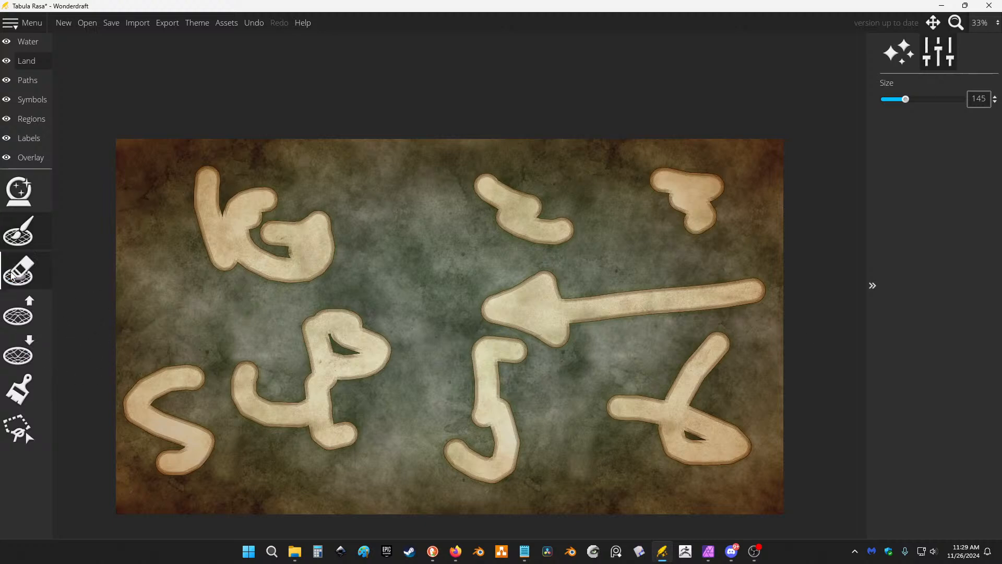
key("e")
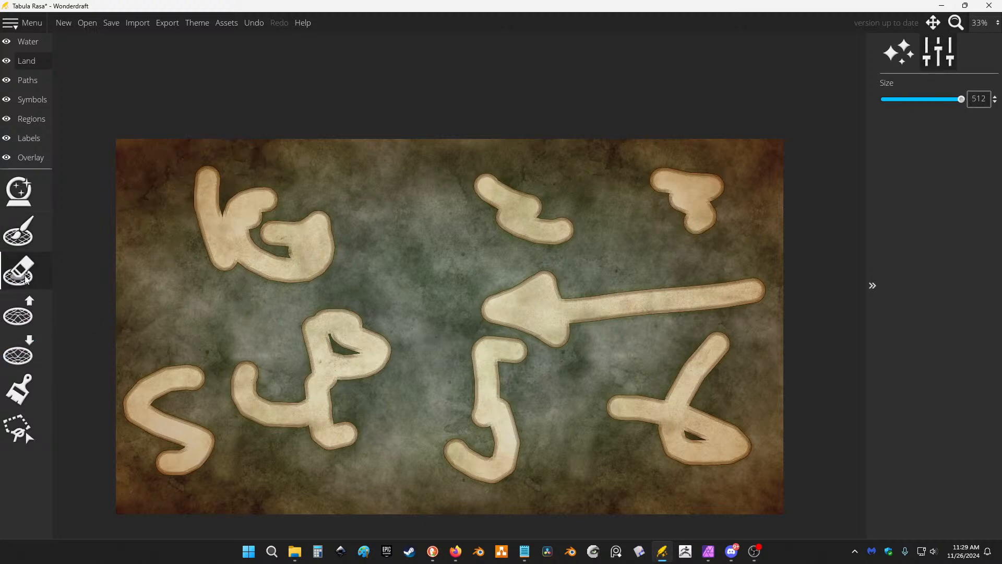
left_click(18, 231)
key("ctrl+z")
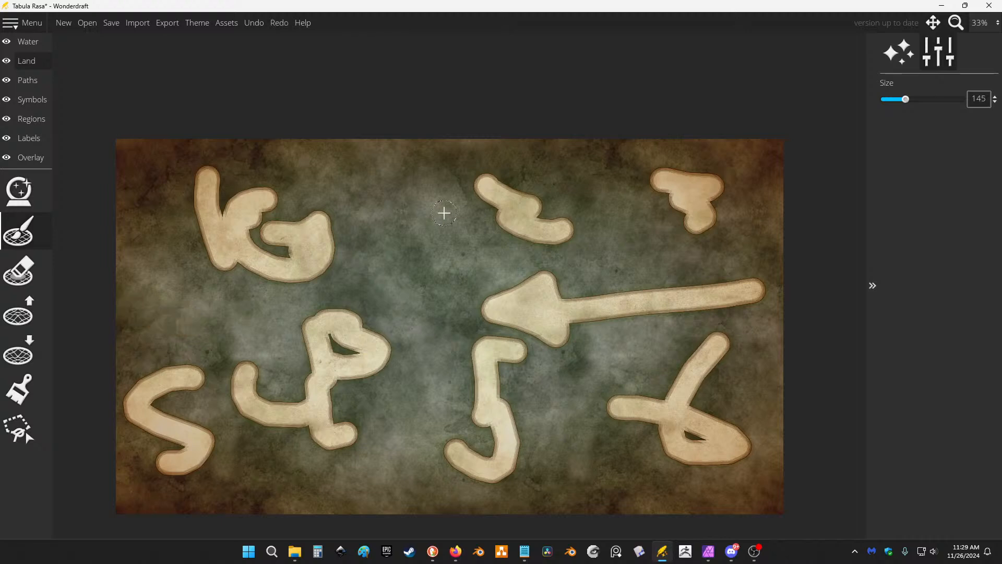
left_click(29, 268)
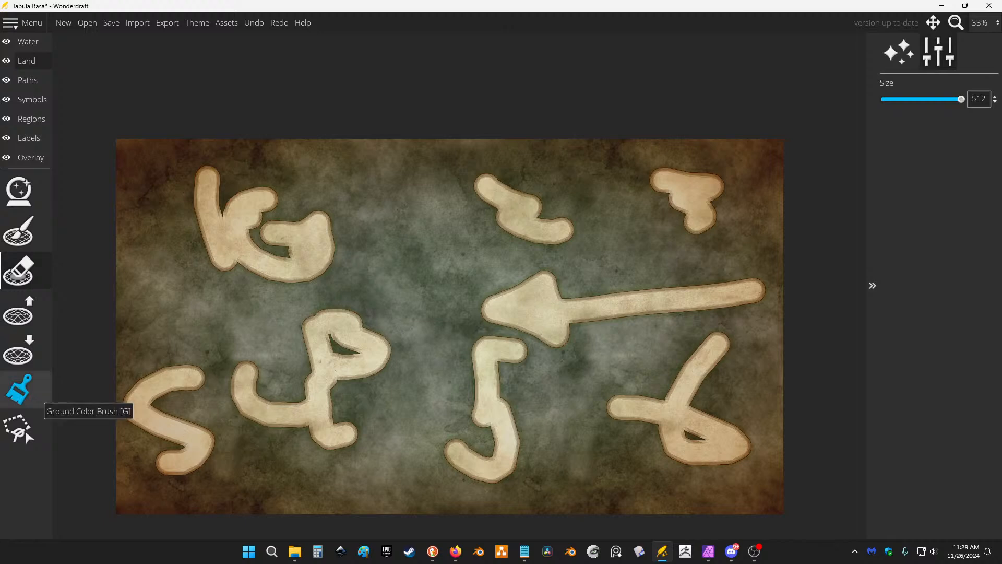
key("alt+Tab")
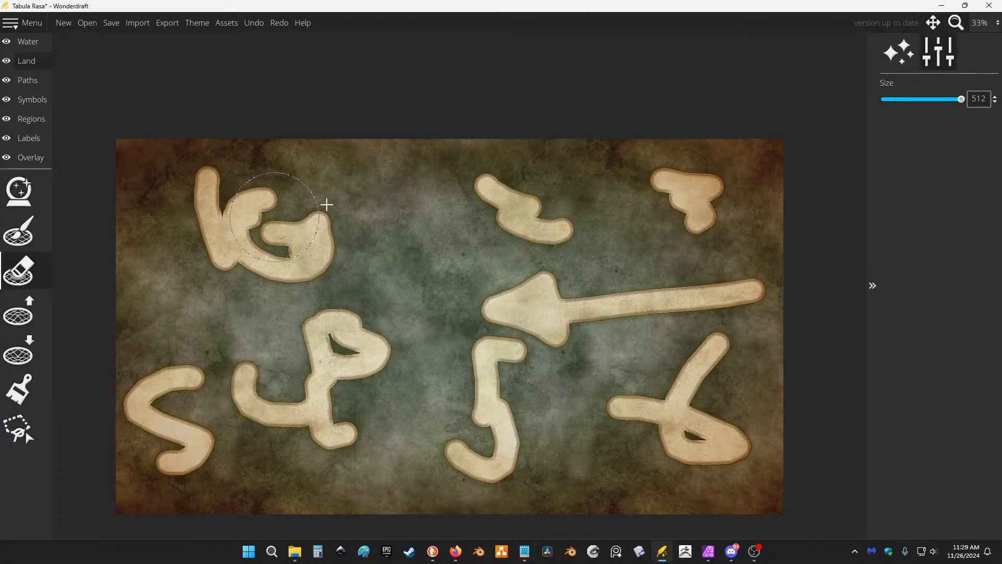
mouse_move(325, 205)
left_mouse_down()
mouse_move(292, 213)
mouse_move(597, 159)
mouse_move(747, 198)
mouse_move(748, 432)
mouse_move(524, 354)
mouse_move(499, 330)
mouse_move(566, 426)
mouse_move(686, 422)
mouse_move(508, 298)
mouse_move(387, 360)
mouse_move(366, 308)
mouse_move(383, 287)
mouse_move(396, 401)
mouse_move(280, 376)
mouse_move(198, 421)
mouse_move(143, 375)
mouse_move(198, 273)
mouse_move(225, 137)
mouse_move(152, 203)
left_mouse_up()
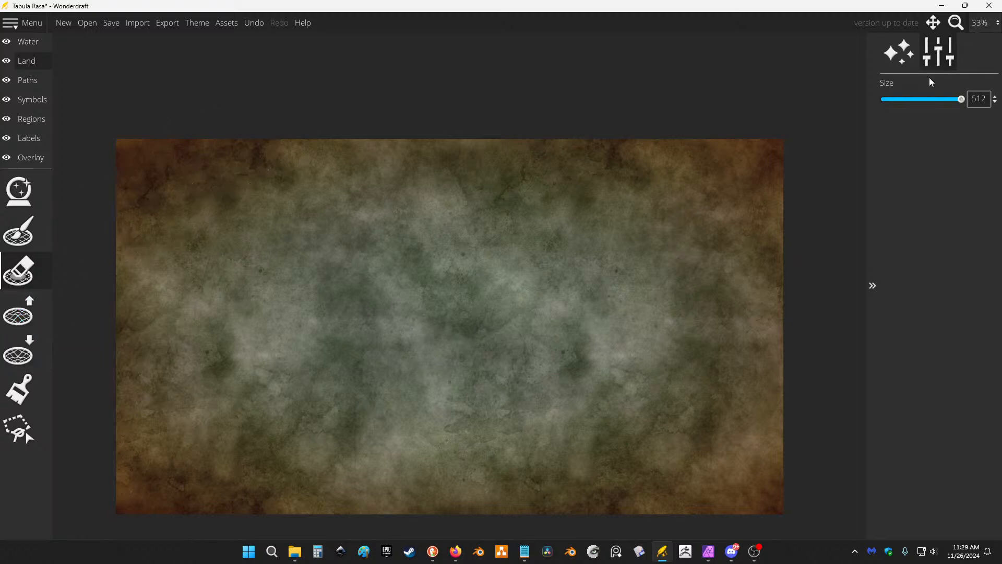
Outline and fill a large landmass extending from the map's western edge toward the center with the Landmass Brush at size 145.
left_click_drag(946, 99, 921, 99)
left_click(18, 231)
mouse_move(140, 306)
left_mouse_down()
mouse_move(226, 388)
mouse_move(236, 432)
mouse_move(174, 459)
mouse_move(103, 450)
left_mouse_up()
mouse_move(217, 406)
left_mouse_down()
mouse_move(306, 356)
mouse_move(379, 347)
mouse_move(421, 280)
mouse_move(384, 241)
mouse_move(348, 238)
mouse_move(226, 309)
mouse_move(100, 292)
left_mouse_up()
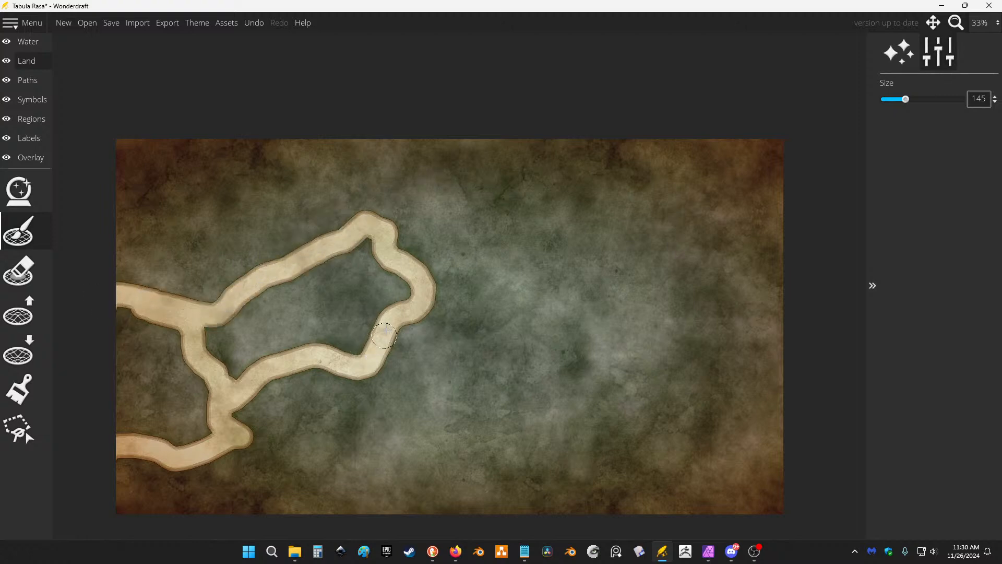
mouse_move(414, 300)
left_mouse_down()
mouse_move(365, 249)
mouse_move(250, 298)
mouse_move(212, 389)
mouse_move(319, 371)
mouse_move(376, 279)
mouse_move(216, 339)
mouse_move(280, 305)
mouse_move(357, 287)
mouse_move(368, 332)
mouse_move(272, 347)
mouse_move(234, 331)
mouse_move(342, 283)
left_mouse_up()
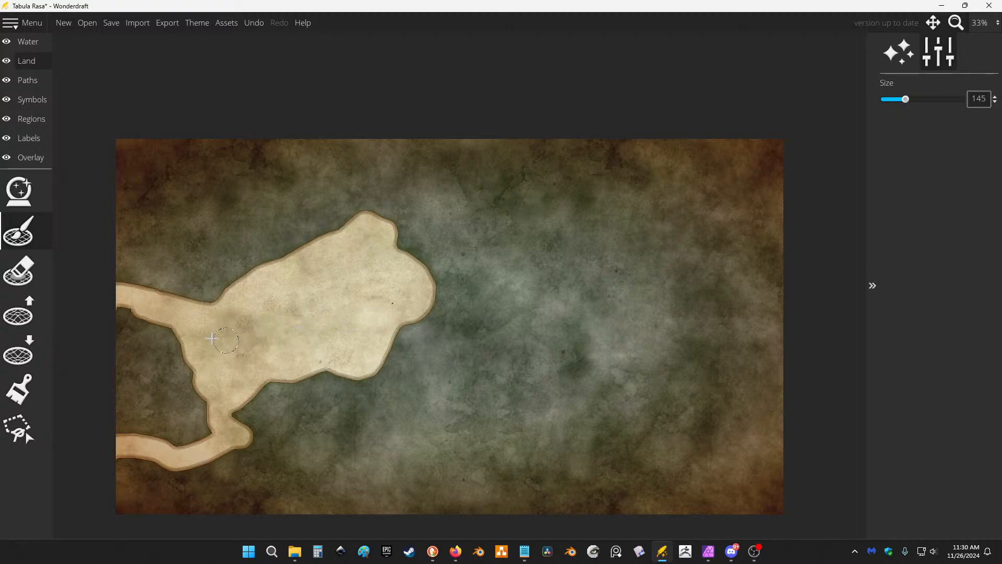
mouse_move(211, 338)
left_mouse_down()
mouse_move(152, 333)
mouse_move(134, 311)
mouse_move(168, 337)
mouse_move(120, 333)
mouse_move(121, 408)
mouse_move(137, 427)
mouse_move(196, 427)
mouse_move(199, 398)
mouse_move(193, 385)
mouse_move(117, 381)
mouse_move(149, 435)
mouse_move(206, 424)
mouse_move(160, 421)
mouse_move(200, 357)
left_mouse_up()
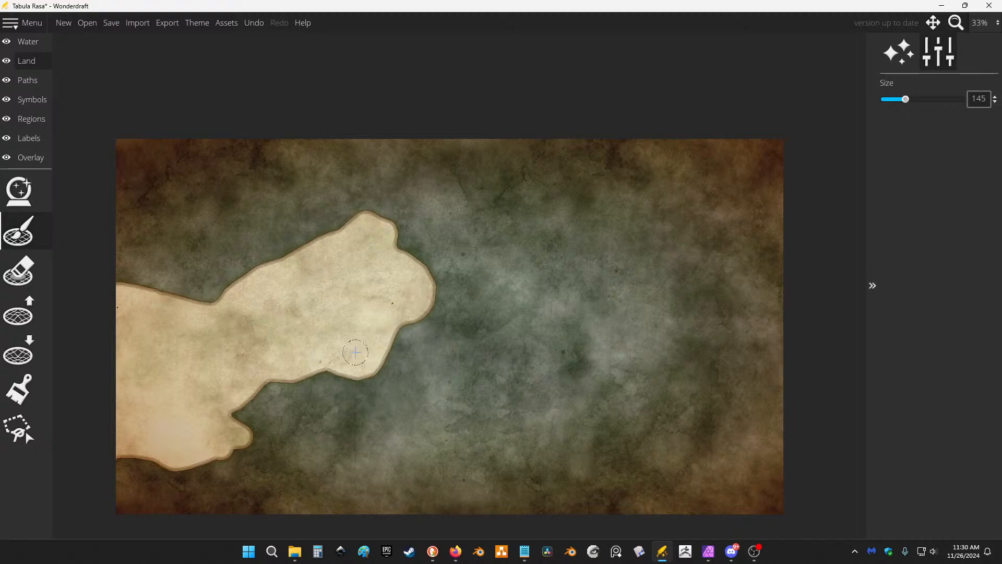
Paint a small landmass near the southern edge and connect it to the western landmass with a narrow, winding land bridge.
mouse_move(415, 482)
left_mouse_down()
mouse_move(480, 451)
mouse_move(428, 481)
mouse_move(414, 470)
mouse_move(427, 494)
left_mouse_up()
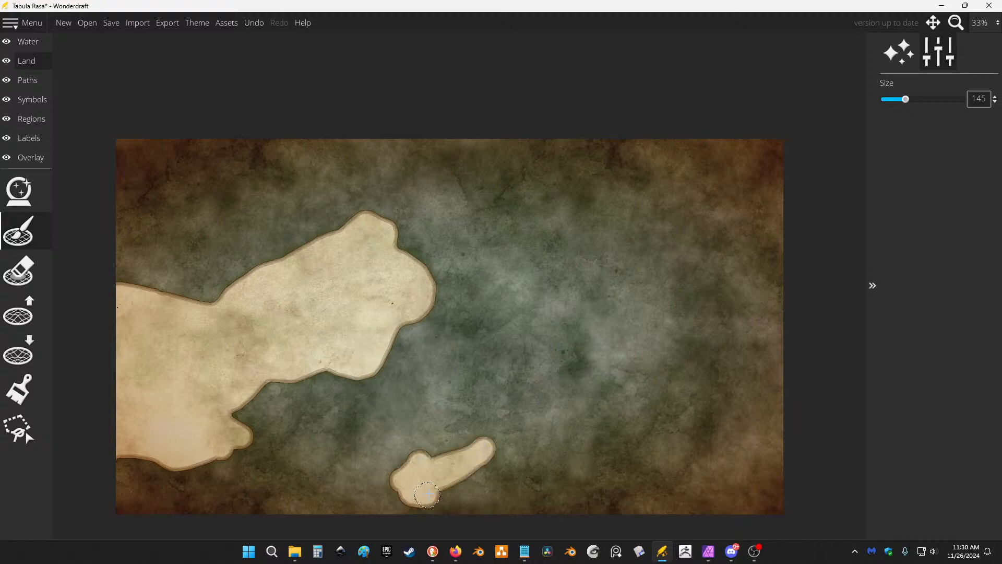
left_click(310, 453)
key("ctrl+z")
left_click(19, 312)
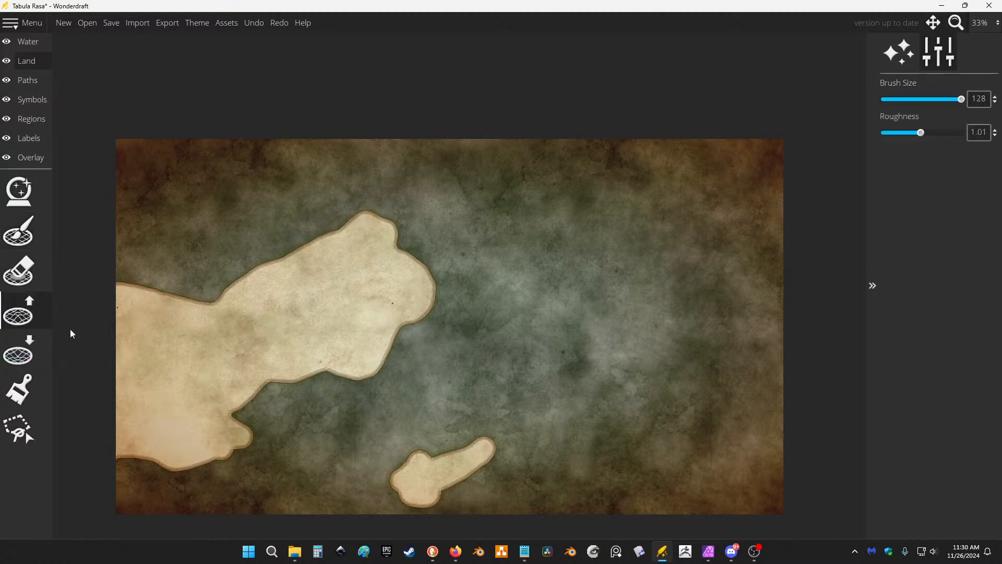
left_click(30, 277)
left_click(31, 235)
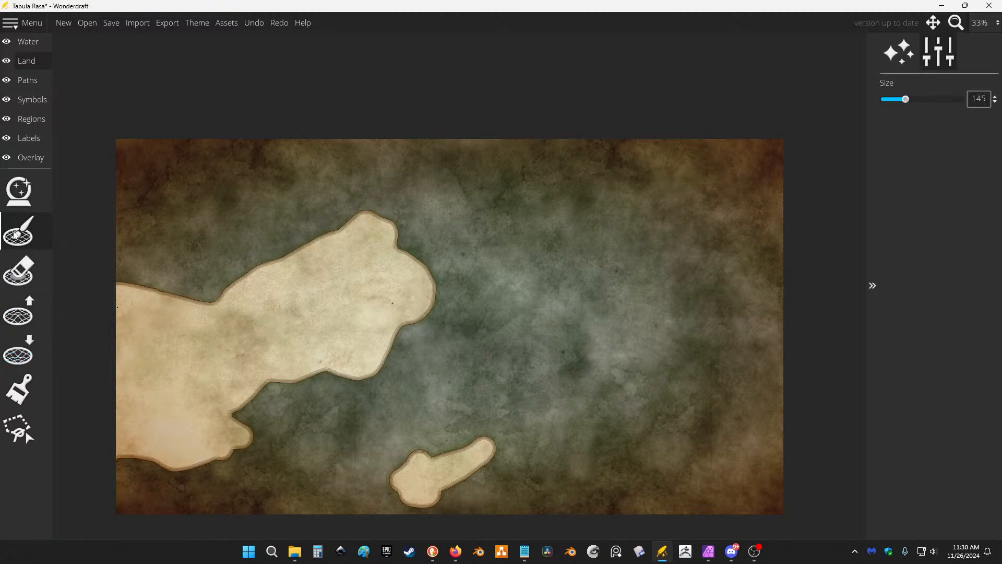
mouse_move(292, 362)
left_mouse_down()
mouse_move(326, 374)
mouse_move(334, 402)
mouse_move(393, 415)
mouse_move(439, 488)
mouse_move(430, 483)
left_mouse_up()
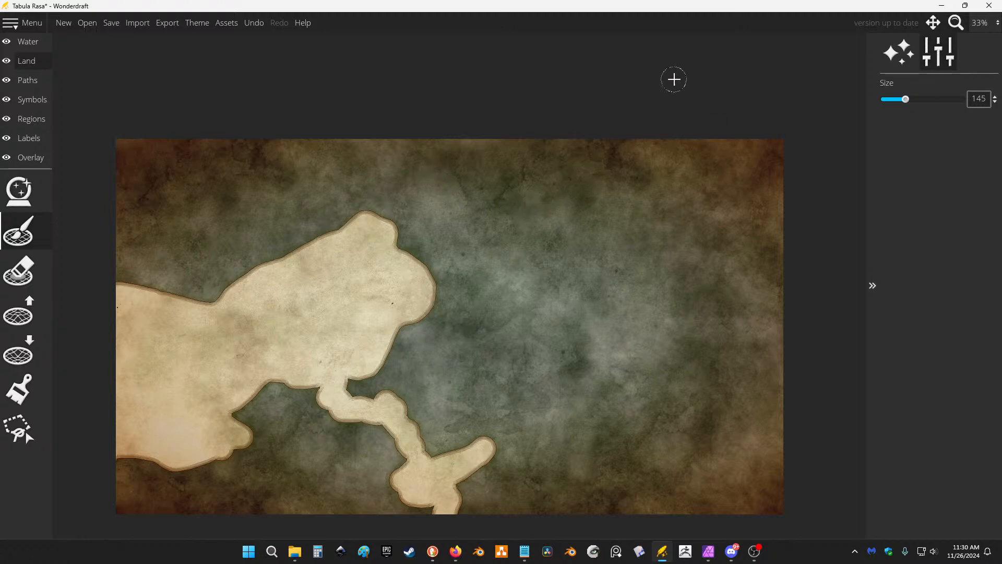
Fill the map's northwest with land and extend the continent through the center to the southern edge using brush size 337.
left_click_drag(563, 130, 564, 159)
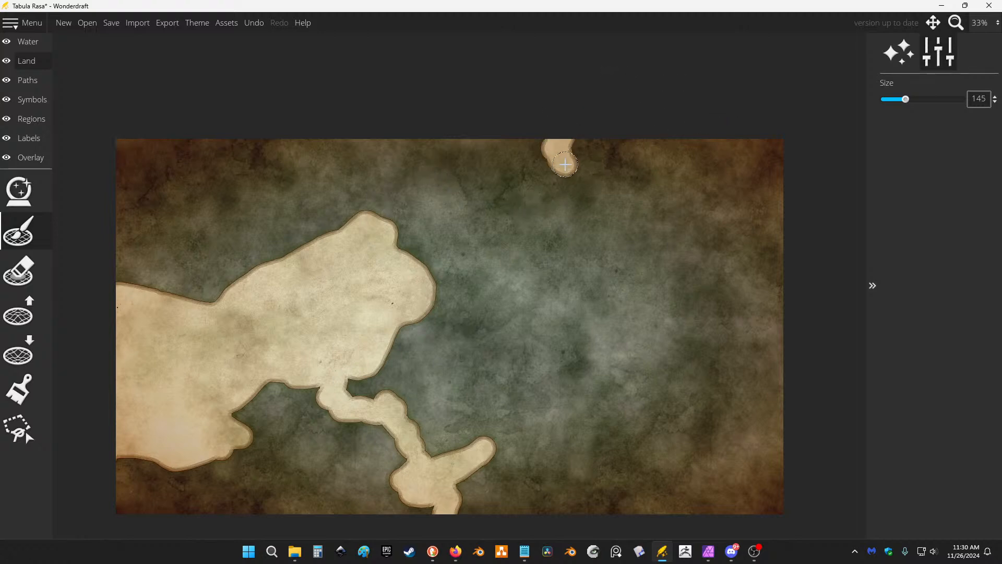
mouse_move(273, 146)
left_mouse_down()
mouse_move(125, 151)
mouse_move(135, 180)
mouse_move(307, 174)
left_mouse_up()
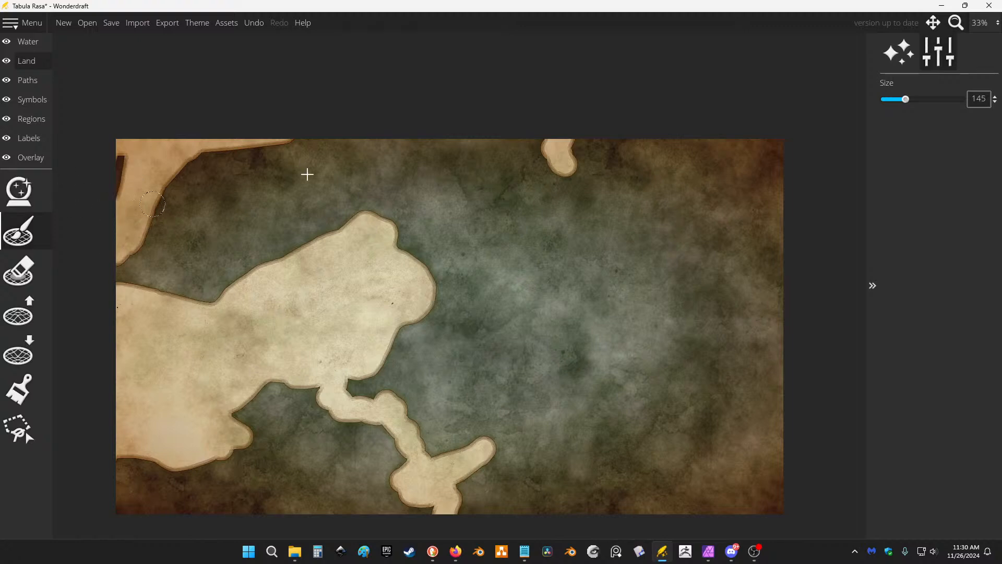
mouse_move(388, 188)
left_mouse_down()
mouse_move(396, 268)
mouse_move(233, 298)
mouse_move(242, 277)
mouse_move(190, 315)
mouse_move(322, 159)
mouse_move(173, 201)
mouse_move(173, 232)
mouse_move(152, 205)
mouse_move(169, 282)
mouse_move(142, 125)
mouse_move(139, 174)
left_mouse_up()
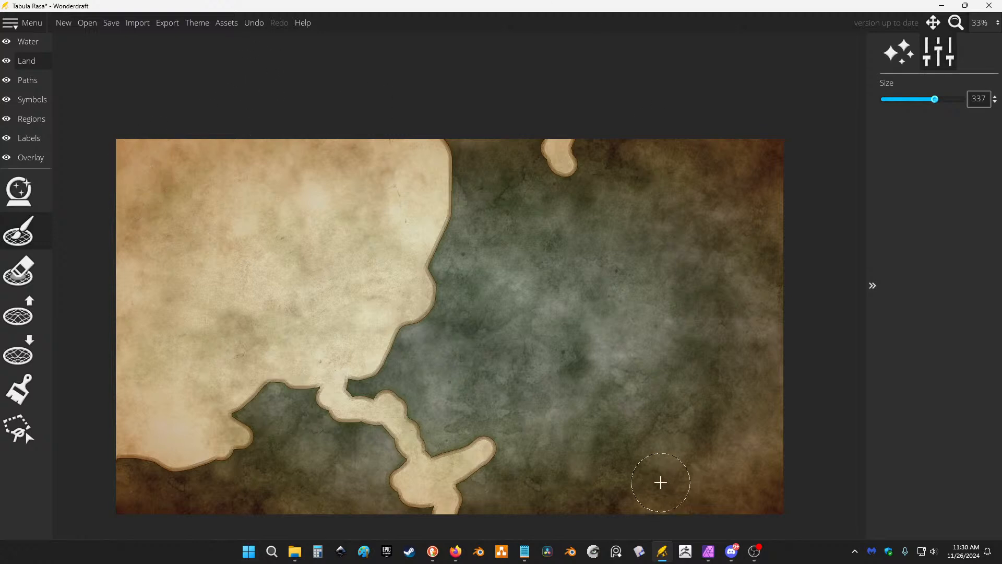
mouse_move(460, 170)
left_mouse_down()
mouse_move(466, 203)
mouse_move(455, 245)
left_mouse_up()
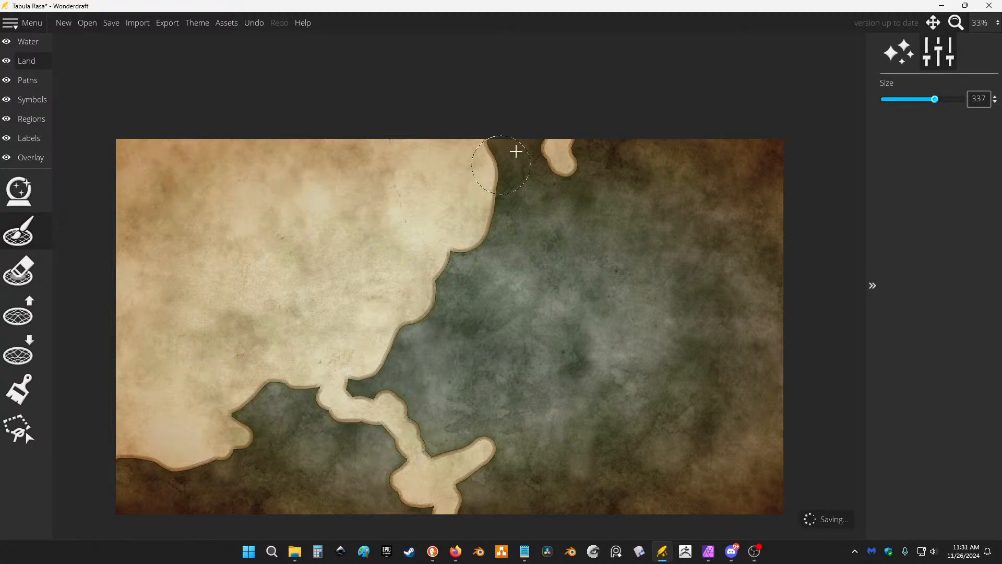
mouse_move(515, 150)
left_mouse_down()
mouse_move(500, 215)
mouse_move(437, 303)
mouse_move(515, 333)
mouse_move(575, 329)
mouse_move(552, 409)
mouse_move(644, 470)
mouse_move(548, 506)
mouse_move(543, 470)
mouse_move(496, 460)
mouse_move(453, 471)
mouse_move(485, 409)
mouse_move(438, 342)
mouse_move(393, 360)
left_mouse_up()
mouse_move(466, 359)
left_mouse_down()
mouse_move(431, 397)
mouse_move(466, 403)
mouse_move(489, 440)
mouse_move(681, 514)
mouse_move(570, 521)
mouse_move(469, 512)
left_mouse_up()
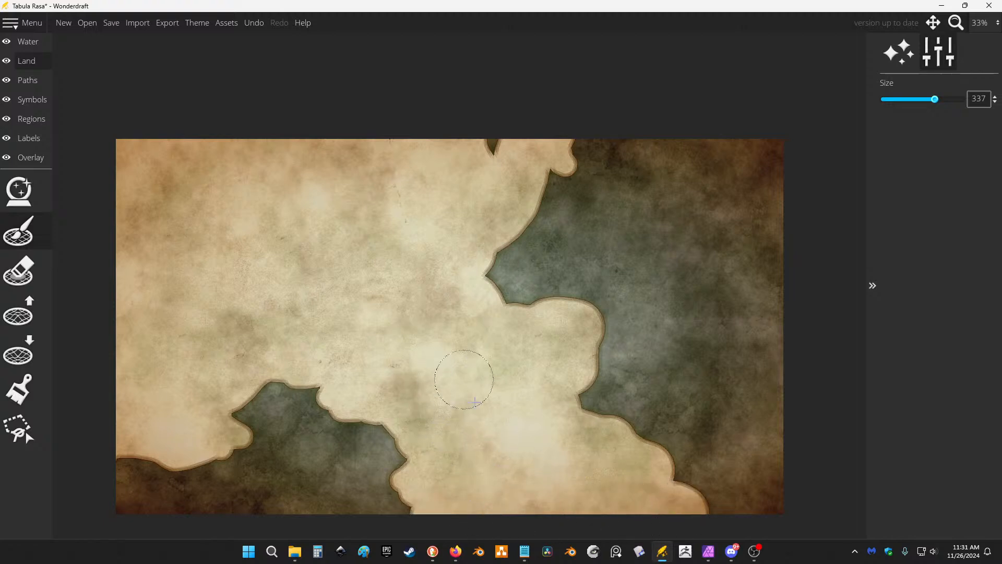
Outline an island in the northeastern sea at brush size 73, then fill it and paint two smaller islands at size 144.
left_click_drag(935, 99, 894, 99)
mouse_move(682, 207)
left_mouse_down()
mouse_move(715, 240)
mouse_move(675, 228)
mouse_move(682, 216)
left_mouse_up()
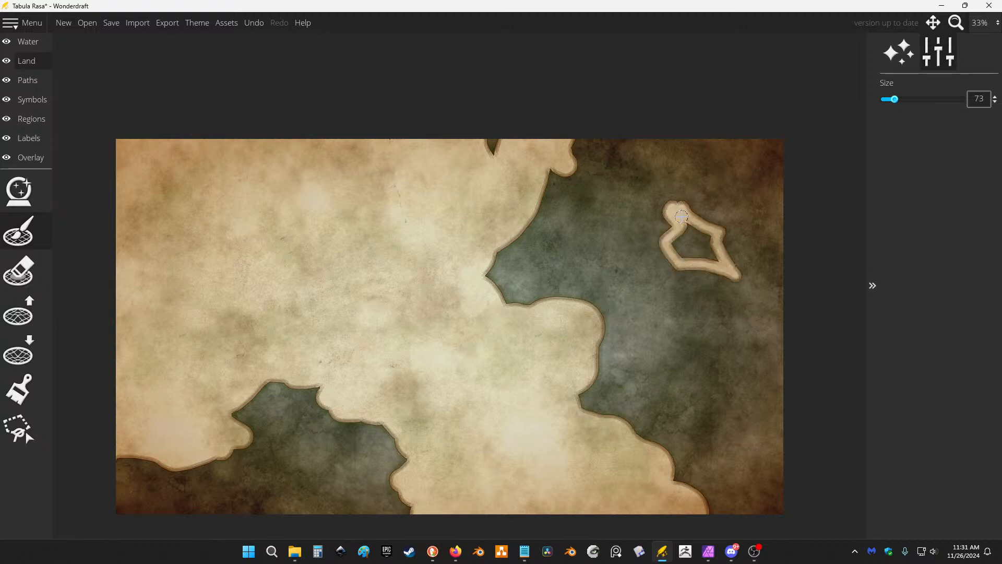
left_click_drag(907, 100, 906, 99)
mouse_move(693, 230)
left_mouse_down()
mouse_move(686, 248)
mouse_move(705, 240)
left_mouse_up()
mouse_move(730, 352)
left_mouse_down()
mouse_move(735, 369)
mouse_move(724, 337)
mouse_move(725, 385)
left_mouse_up()
left_click_drag(605, 271, 608, 254)
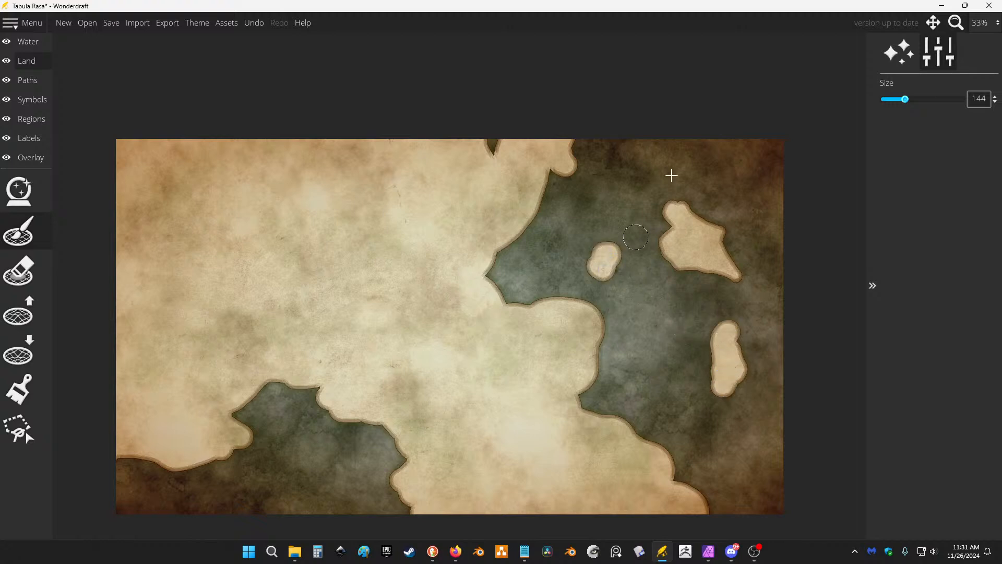
Replace the small island with a three-lobed island farther north at brush size 144, and fill the notch in the mainland's northern coast.
key("ctrl+z")
key("ctrl+z")
left_click_drag(719, 168, 722, 175)
key("ctrl+z")
mouse_move(613, 213)
left_mouse_down()
mouse_move(612, 179)
mouse_move(610, 207)
mouse_move(592, 218)
mouse_move(606, 199)
mouse_move(585, 227)
mouse_move(631, 233)
left_mouse_up()
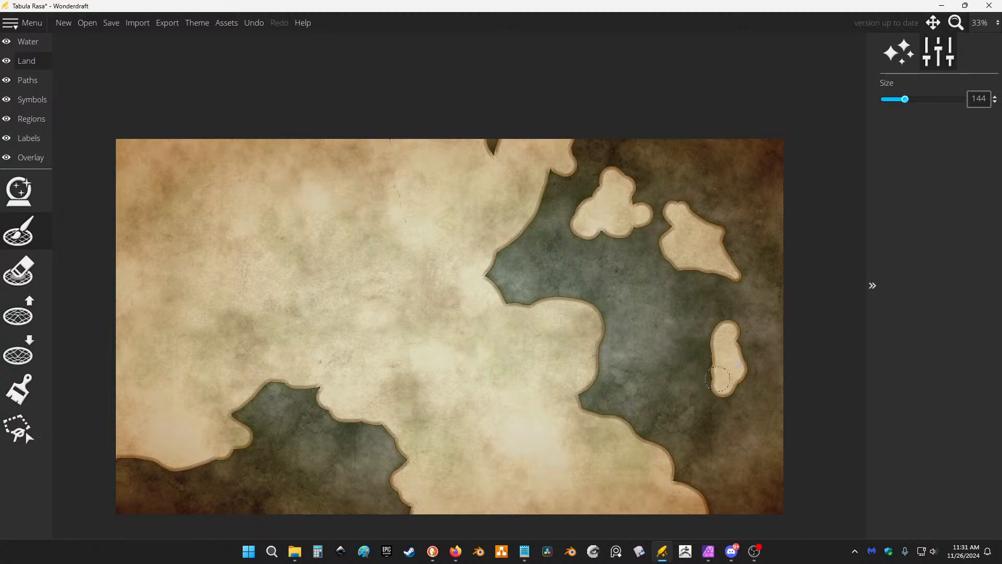
left_click(491, 148)
left_click(18, 309)
left_click(18, 351)
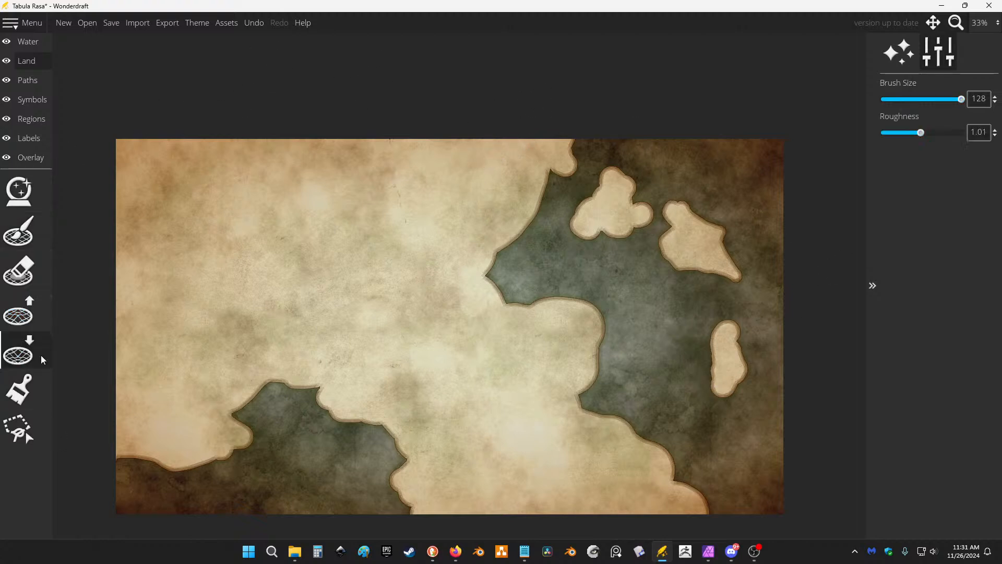
scroll(240, 407, "up", 3)
scroll(264, 393, "up", 3)
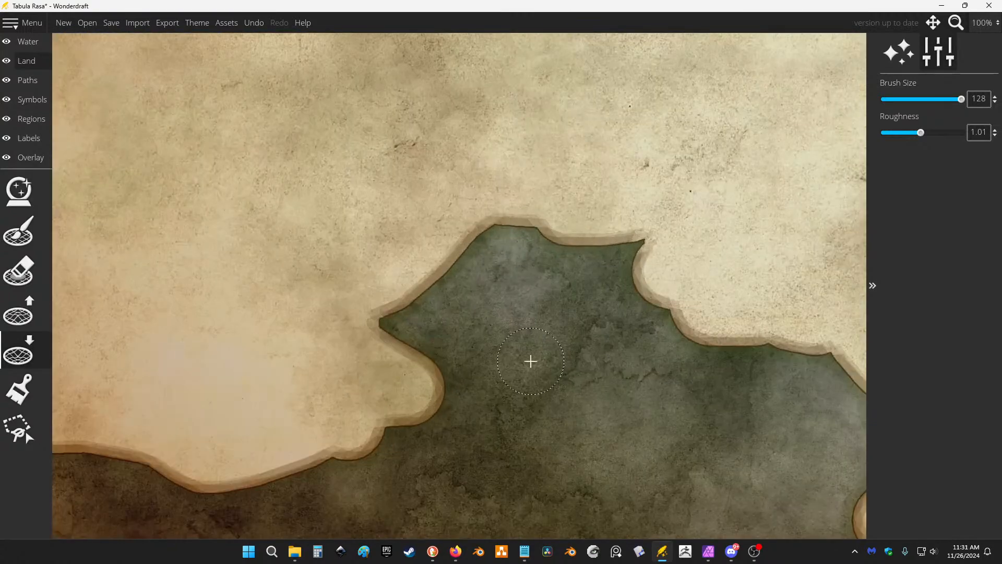
scroll(532, 362, "down", 2)
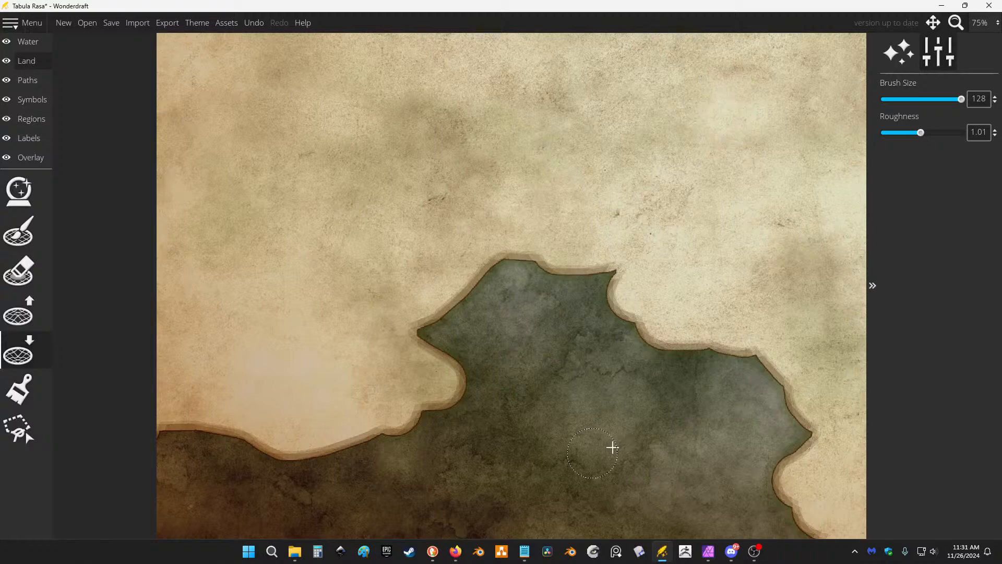
left_click(19, 312)
left_click_drag(415, 449, 445, 469)
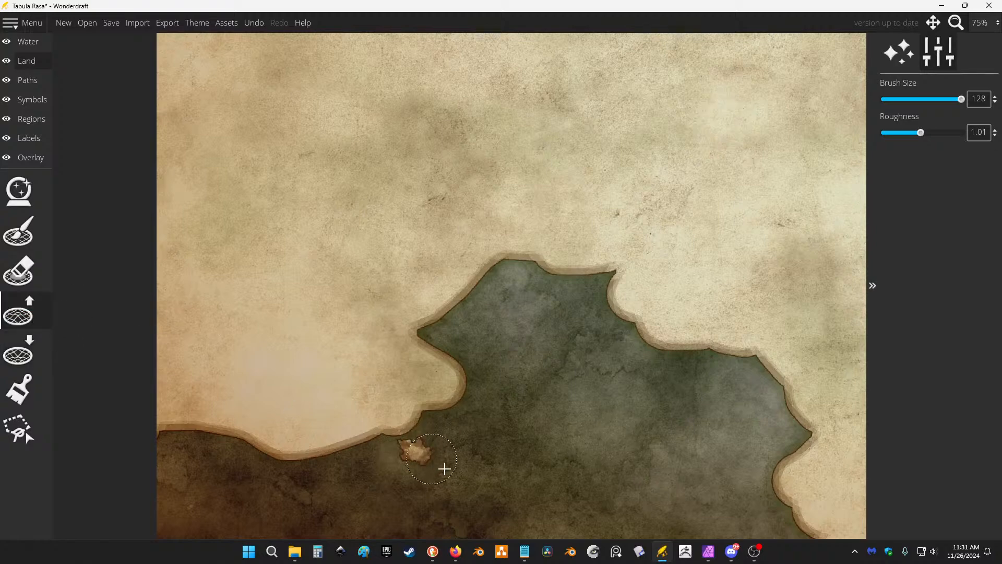
key("ctrl+z")
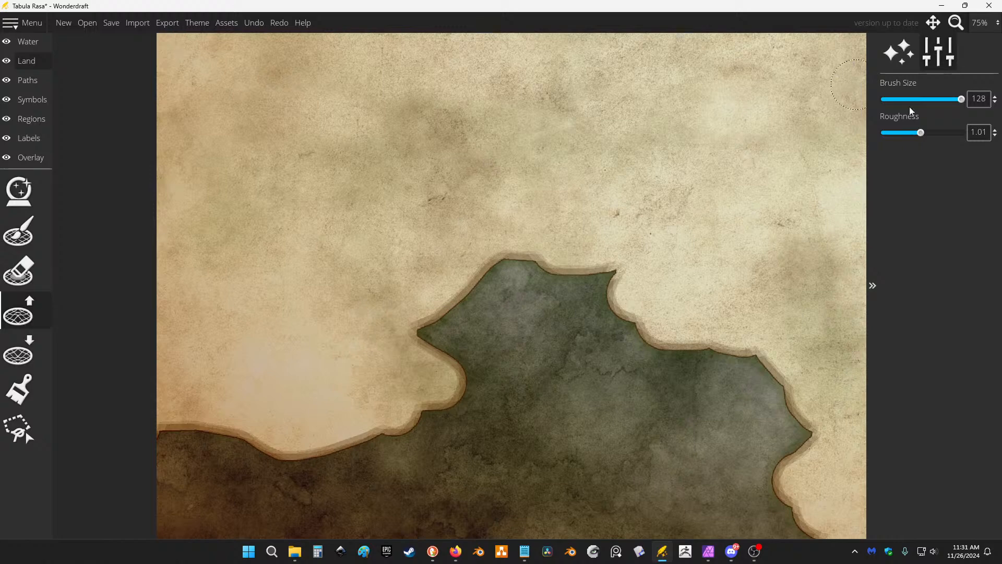
Raise land around the southern bay's western and northern shores with brush size 128 and roughness 0.1, adding a narrow island inside the bay.
mouse_move(464, 410)
left_mouse_down()
mouse_move(498, 372)
mouse_move(458, 365)
mouse_move(431, 346)
mouse_move(422, 330)
mouse_move(440, 301)
mouse_move(470, 308)
mouse_move(499, 272)
mouse_move(537, 264)
mouse_move(617, 272)
left_mouse_up()
mouse_move(642, 372)
left_mouse_down()
mouse_move(620, 398)
mouse_move(630, 385)
mouse_move(637, 303)
left_mouse_up()
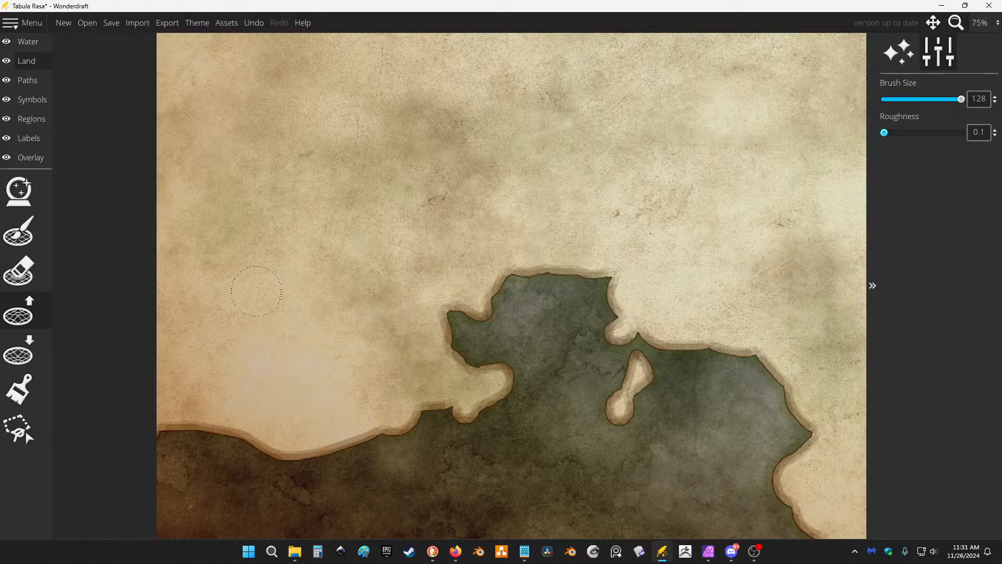
key("alt+Tab")
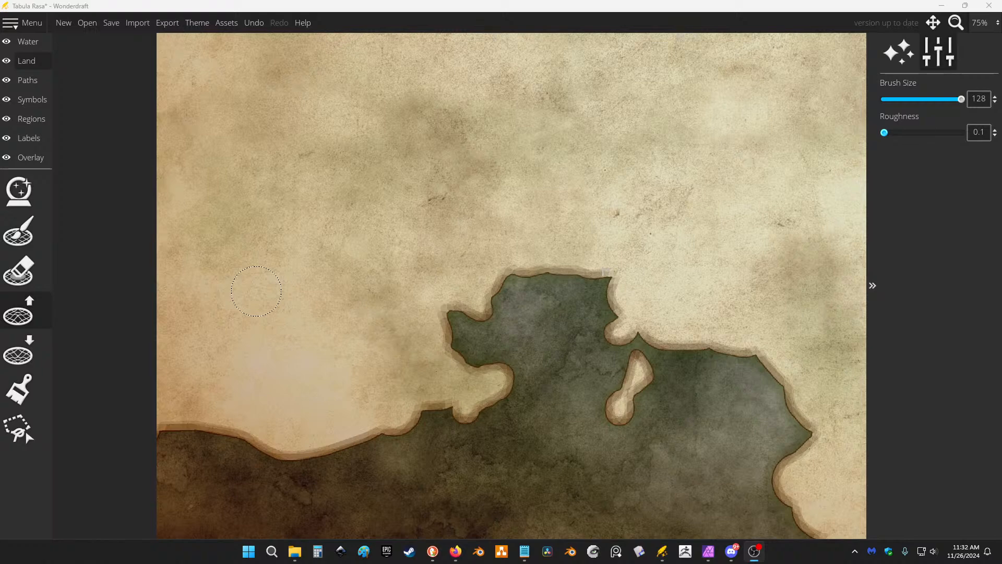
Extend a narrow peninsula from the northeastern island's southwest corner with Raise Landmass at brush size 120.
scroll(496, 214, "down", 2)
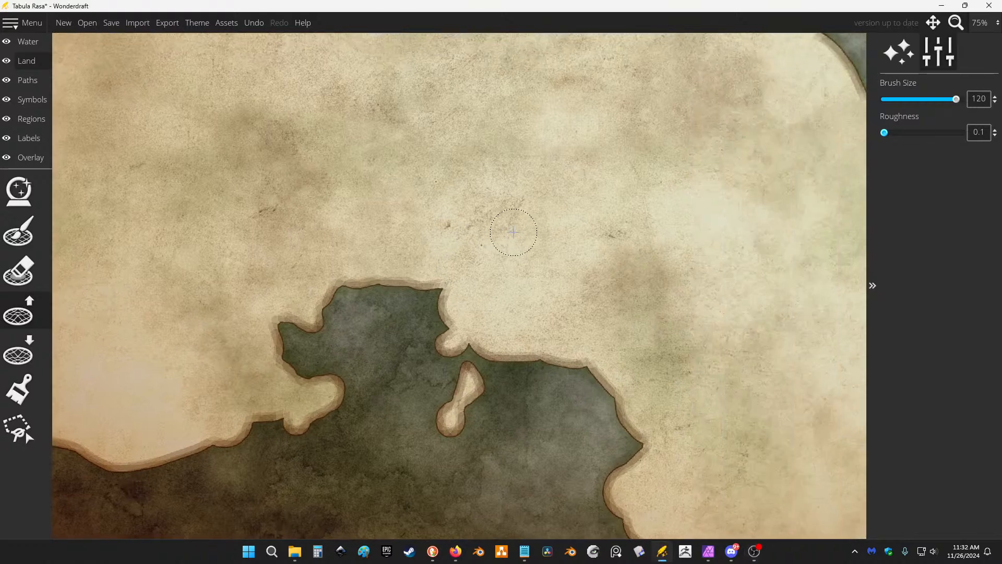
scroll(554, 137, "up", 1)
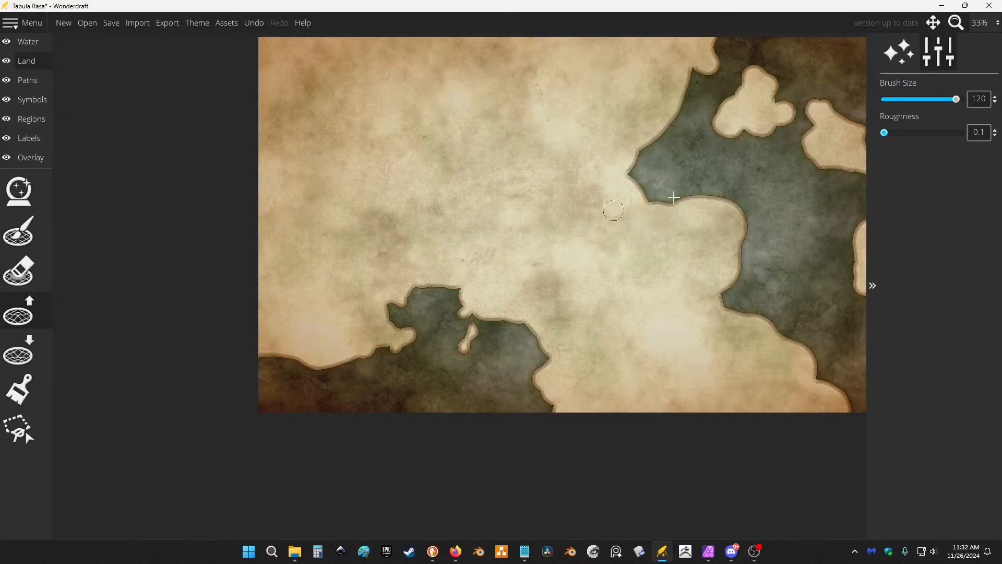
left_click_drag(716, 188, 590, 199)
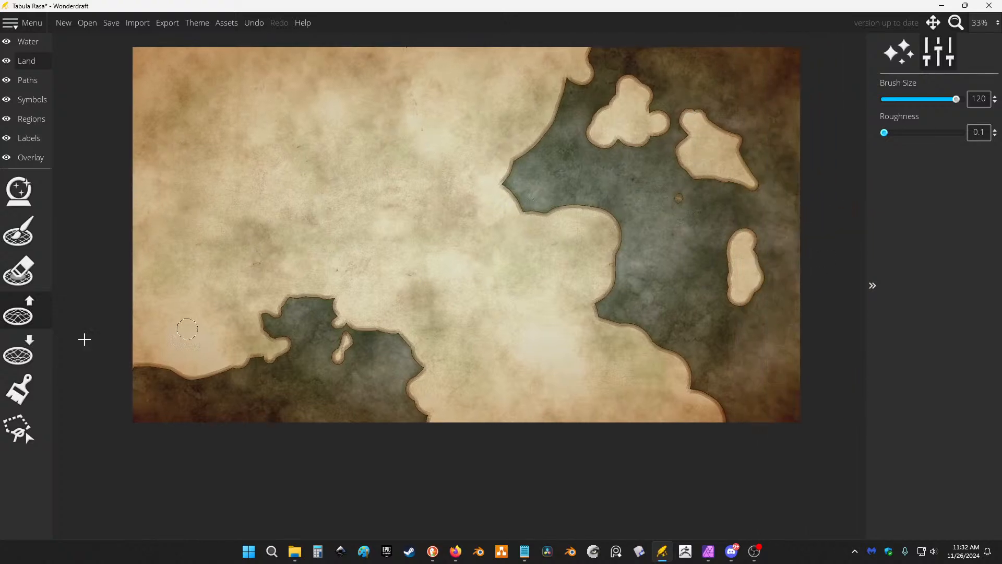
left_click(25, 315)
mouse_move(675, 203)
left_mouse_down()
mouse_move(677, 177)
mouse_move(687, 179)
left_mouse_up()
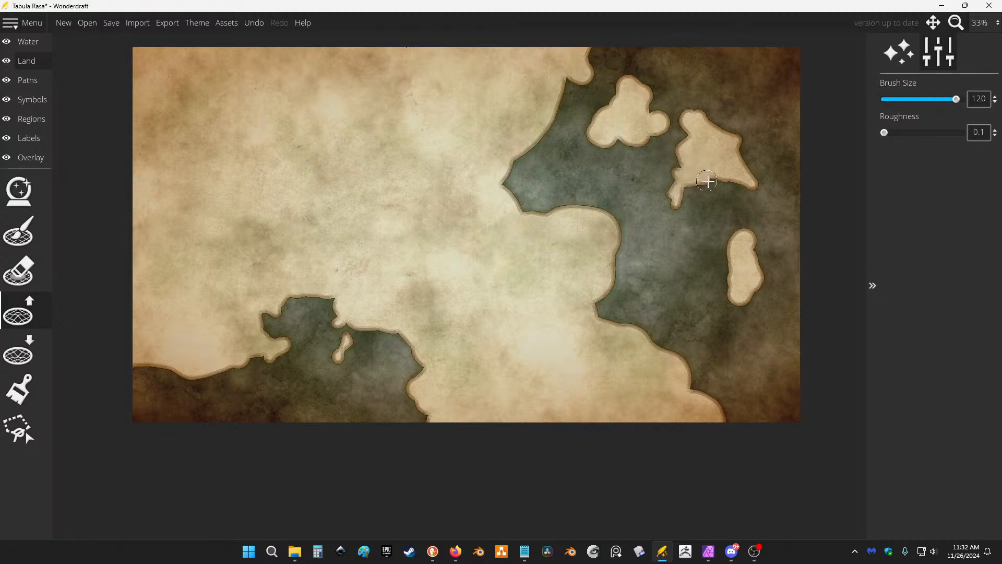
Raise a curved peninsula and several small islands off the southwestern coast and across the southern bay at brush size 117.
left_click_drag(353, 108, 469, 159)
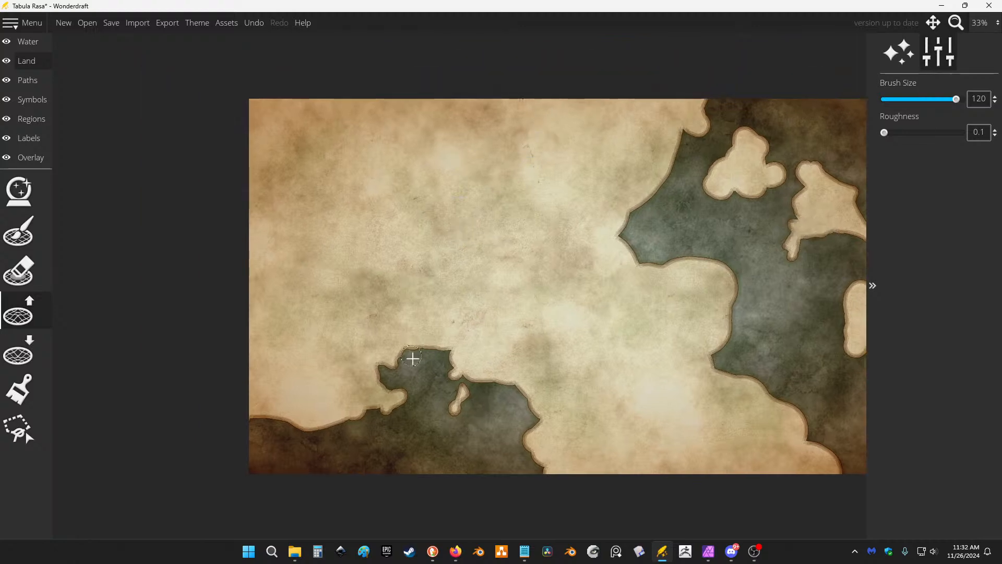
left_click_drag(508, 268, 370, 215)
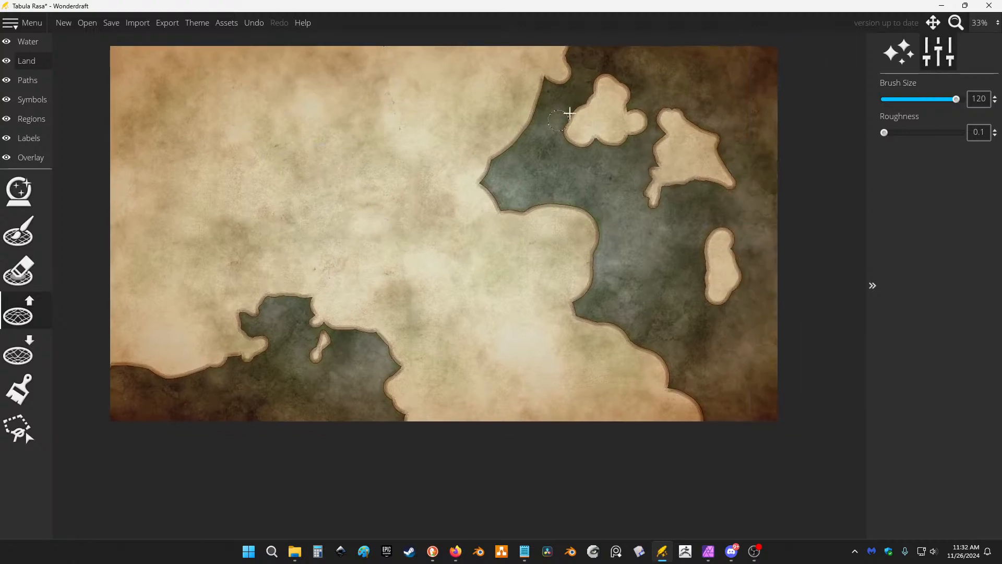
left_click(211, 375)
scroll(228, 393, "up", 3)
mouse_move(206, 376)
left_mouse_down()
mouse_move(216, 347)
mouse_move(235, 366)
mouse_move(258, 341)
mouse_move(235, 331)
mouse_move(253, 308)
mouse_move(240, 353)
mouse_move(255, 374)
mouse_move(293, 409)
mouse_move(335, 418)
mouse_move(303, 409)
mouse_move(351, 410)
mouse_move(286, 387)
mouse_move(279, 337)
mouse_move(279, 358)
left_mouse_up()
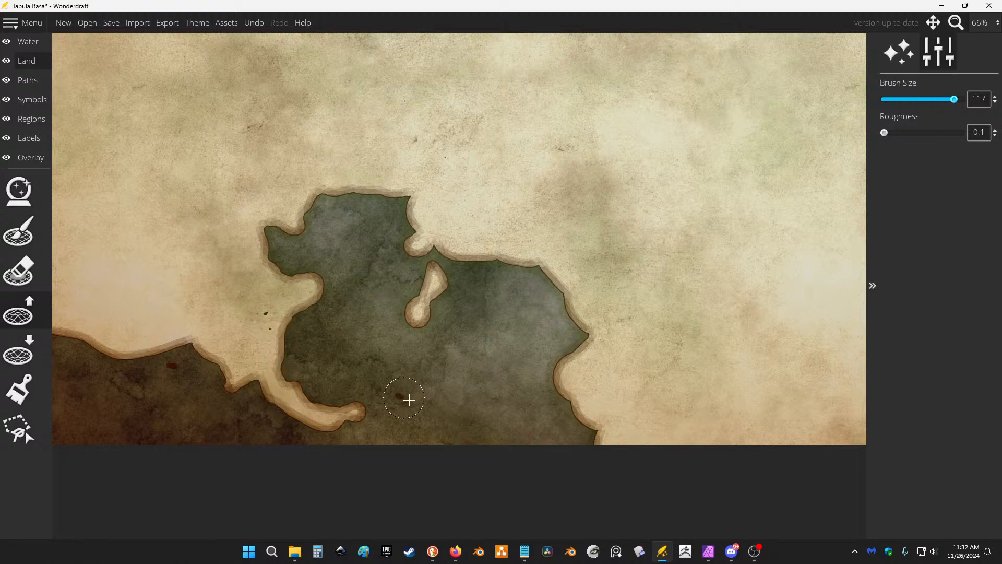
left_click_drag(408, 400, 441, 377)
left_click_drag(508, 370, 528, 363)
mouse_move(154, 385)
left_mouse_down()
mouse_move(143, 410)
mouse_move(129, 401)
mouse_move(126, 411)
mouse_move(221, 443)
left_mouse_up()
scroll(477, 353, "down", 3)
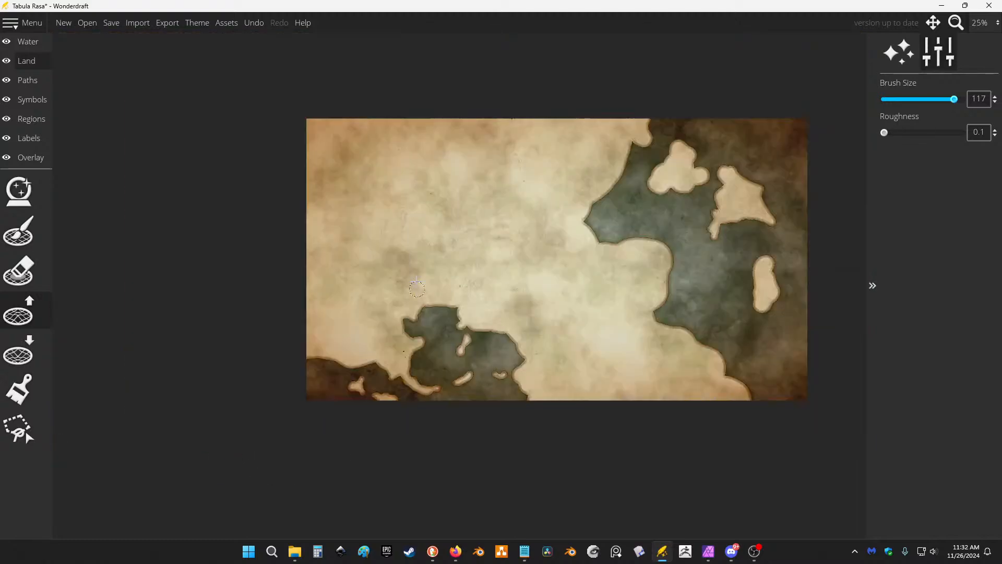
Carve a winding, forked inlet northward from the southwestern coast with Lower Landmass at brush size 117 and roughness 0.1.
scroll(509, 405, "up", 1)
left_click(18, 349)
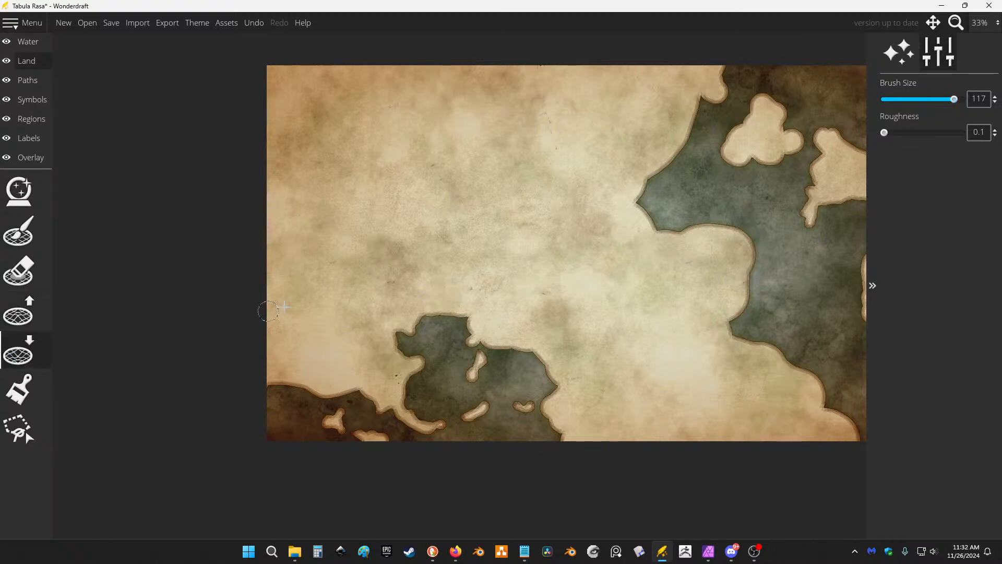
mouse_move(338, 311)
left_mouse_down()
mouse_move(316, 323)
mouse_move(343, 351)
mouse_move(322, 334)
mouse_move(350, 364)
mouse_move(330, 395)
mouse_move(323, 348)
mouse_move(338, 373)
mouse_move(320, 390)
mouse_move(332, 368)
left_mouse_up()
mouse_move(356, 298)
left_mouse_down()
mouse_move(394, 267)
mouse_move(381, 298)
mouse_move(350, 293)
mouse_move(338, 302)
mouse_move(361, 281)
mouse_move(378, 291)
mouse_move(393, 273)
left_mouse_up()
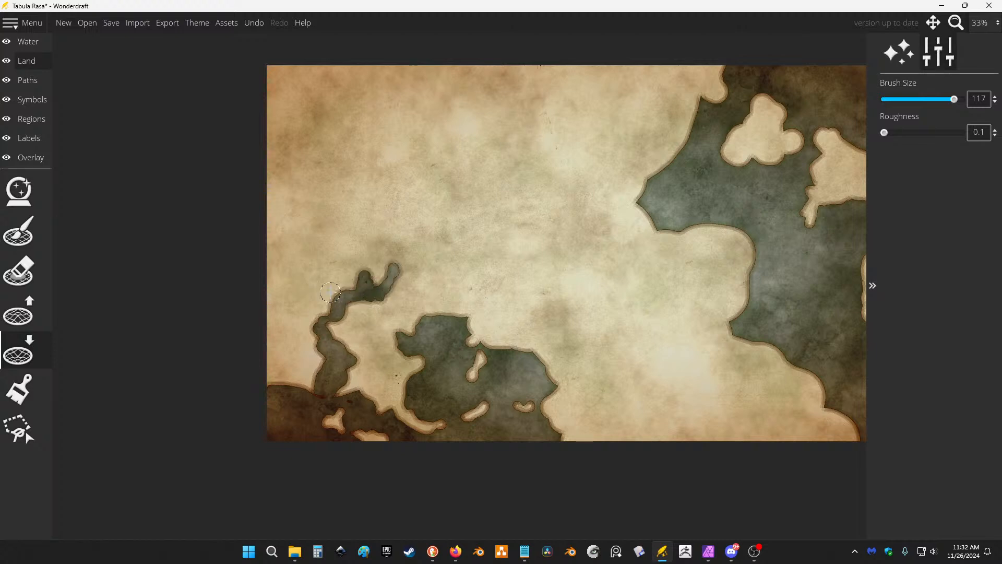
Cut a western branch into the inlet and carve small coves into the southern bay's northern and eastern shores.
scroll(331, 320, "up", 1)
mouse_move(308, 335)
left_mouse_down()
mouse_move(259, 326)
mouse_move(284, 344)
mouse_move(259, 337)
mouse_move(296, 361)
mouse_move(309, 394)
left_mouse_up()
mouse_move(299, 438)
left_mouse_down()
mouse_move(344, 442)
mouse_move(372, 447)
left_mouse_up()
mouse_move(631, 397)
left_mouse_down()
mouse_move(615, 385)
mouse_move(651, 360)
mouse_move(634, 385)
mouse_move(636, 365)
left_mouse_up()
mouse_move(576, 379)
left_mouse_down()
mouse_move(574, 329)
mouse_move(554, 319)
left_mouse_up()
scroll(621, 301, "down", 2)
scroll(621, 302, "up", 2)
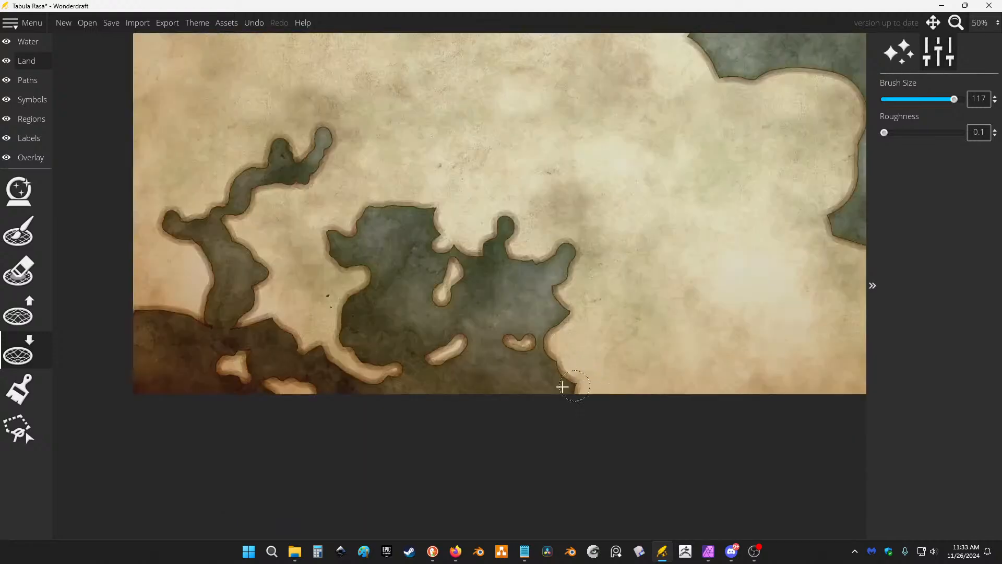
mouse_move(564, 385)
left_mouse_down()
mouse_move(565, 364)
mouse_move(583, 362)
mouse_move(579, 381)
left_mouse_up()
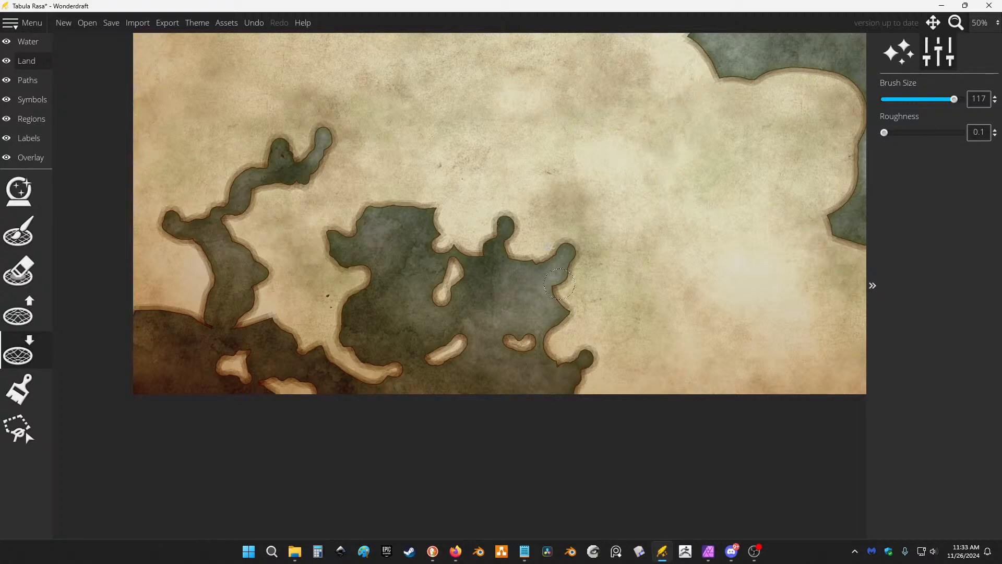
scroll(597, 285, "down", 3)
scroll(670, 235, "up", 1)
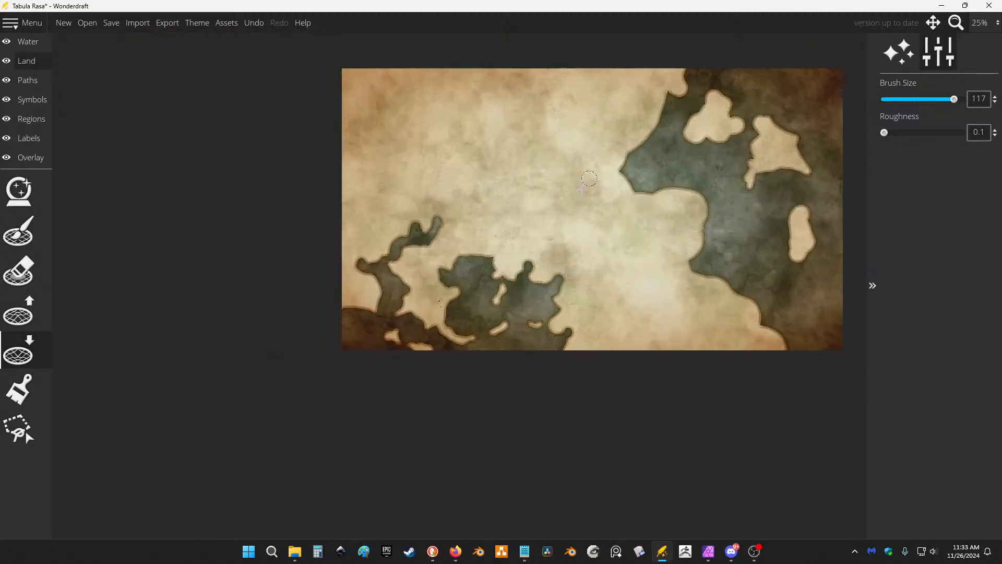
scroll(670, 109, "up", 2)
scroll(597, 224, "down", 1)
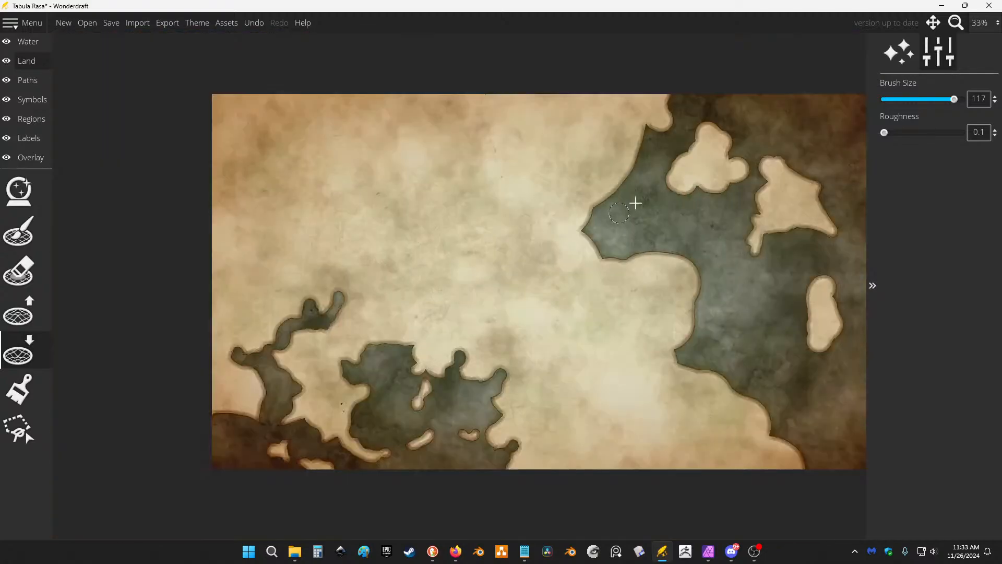
left_click(36, 275)
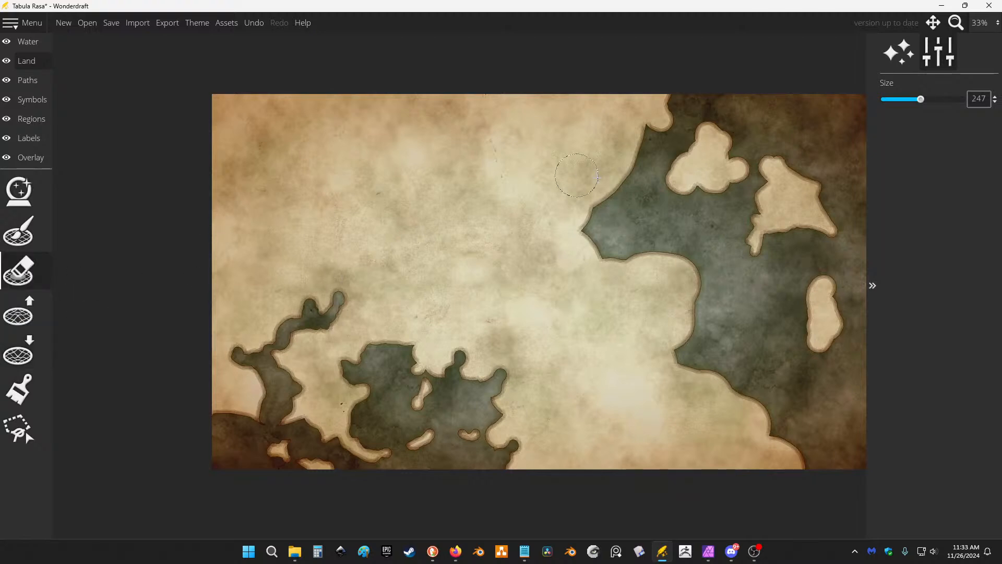
left_click(39, 345)
left_click(18, 312)
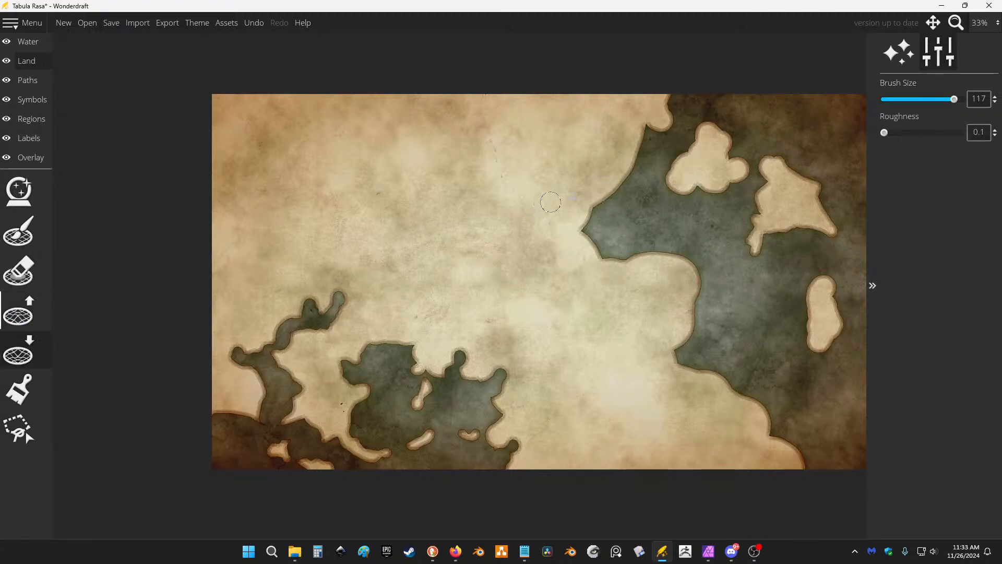
key("ctrl+z")
Raise rough land along the northern island's southern shore at roughness 1.13, using brush size 54 for the notch and 93 for a thin peninsula.
left_click(32, 312)
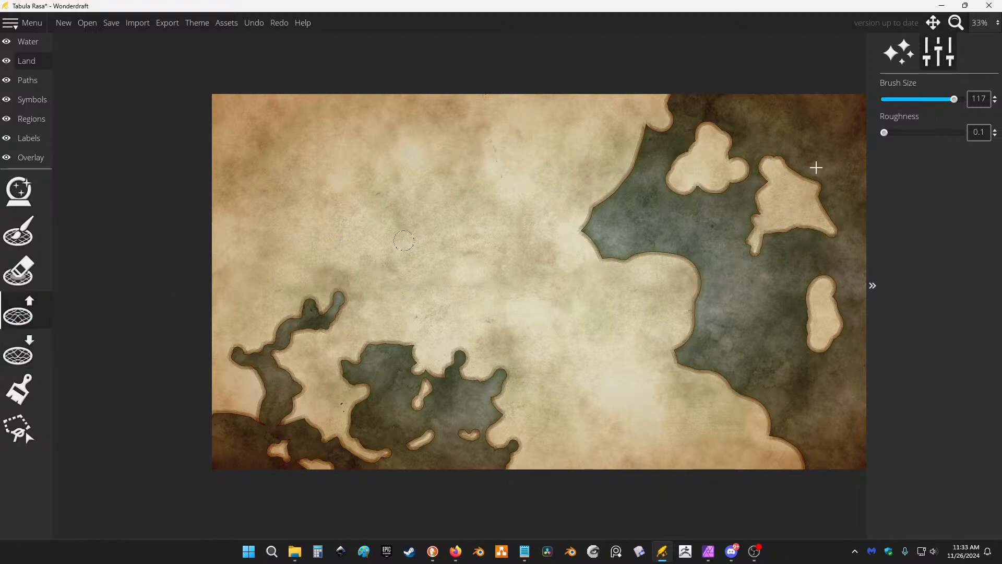
left_click_drag(939, 98, 914, 102)
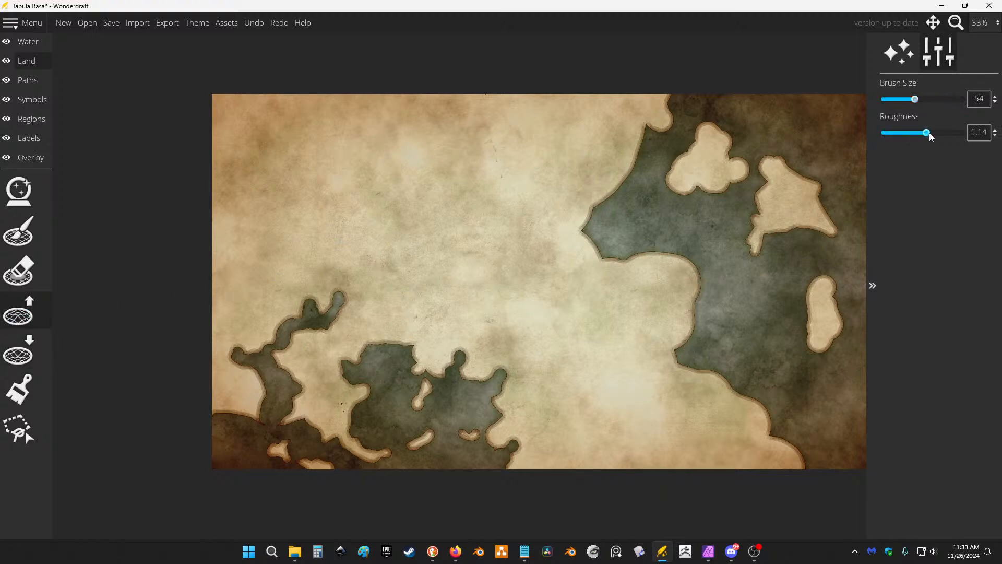
scroll(806, 139, "up", 5)
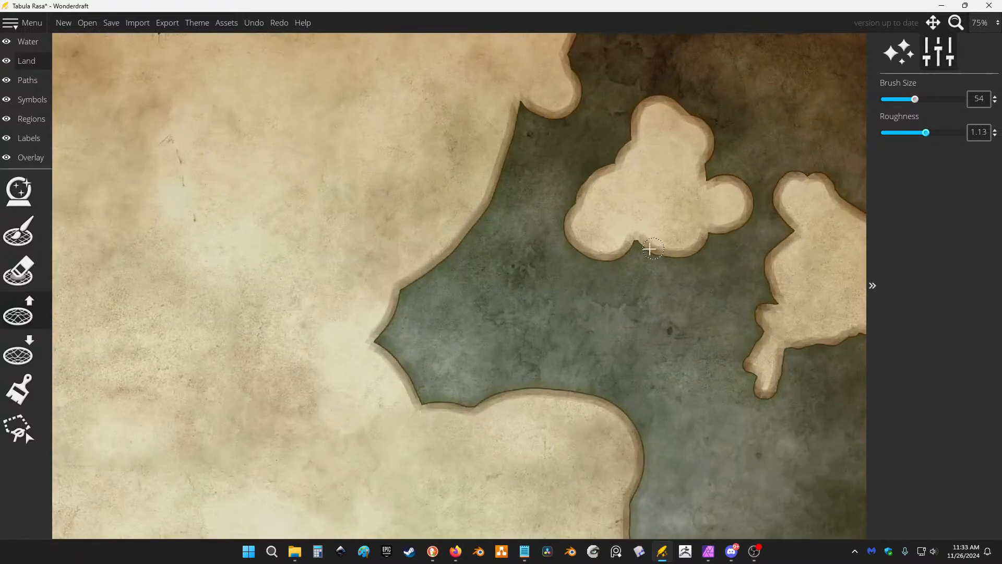
mouse_move(649, 246)
left_mouse_down()
mouse_move(635, 245)
mouse_move(636, 223)
left_mouse_up()
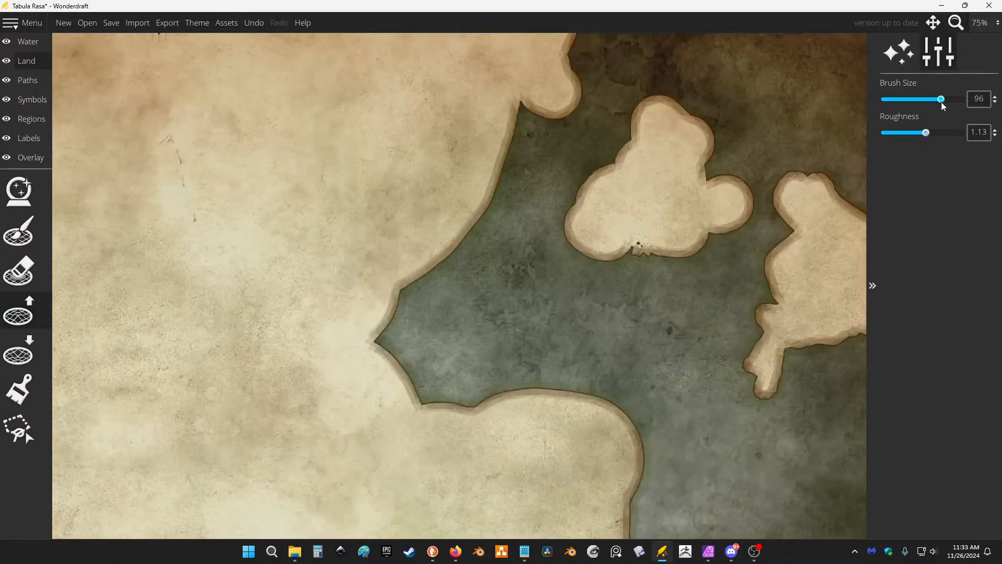
left_click_drag(942, 106, 940, 106)
mouse_move(614, 229)
left_mouse_down()
mouse_move(597, 291)
mouse_move(583, 264)
mouse_move(602, 213)
left_mouse_up()
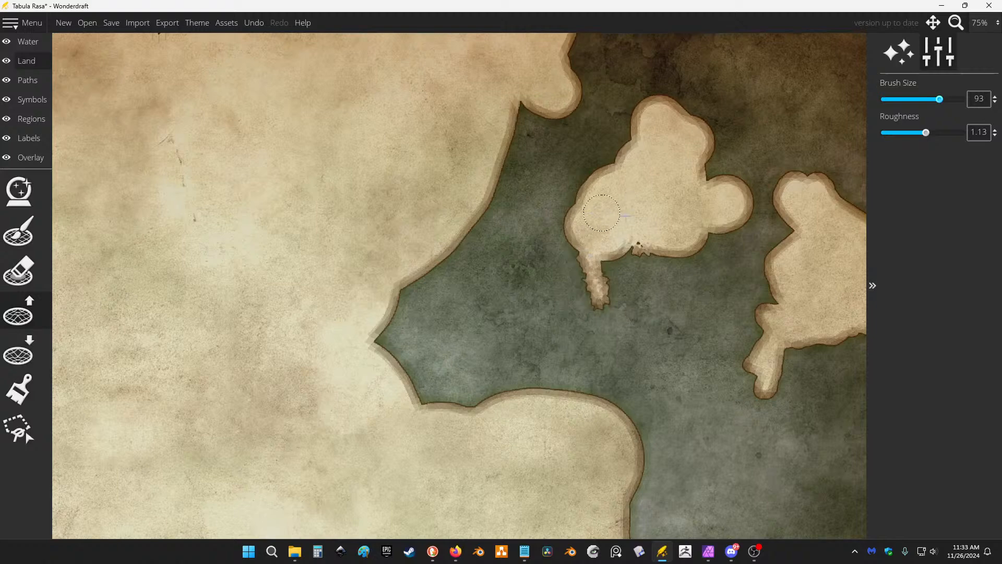
Build a jagged coastline around the mainland's northeastern bay with Raise Landmass at brush size 108.
scroll(606, 214, "down", 2)
left_click(949, 100)
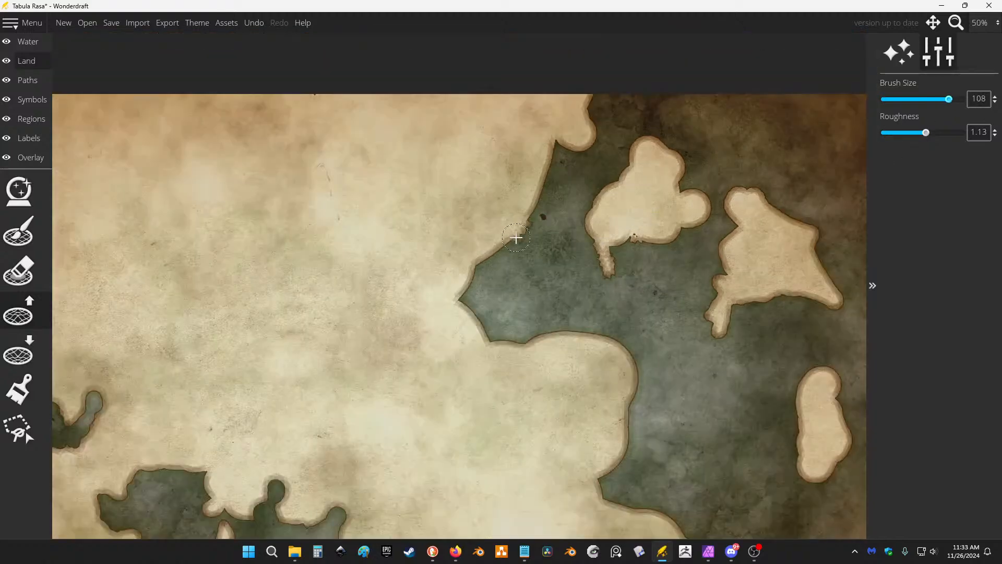
mouse_move(491, 252)
left_mouse_down()
mouse_move(473, 271)
mouse_move(466, 302)
mouse_move(492, 337)
mouse_move(524, 334)
mouse_move(494, 340)
mouse_move(463, 295)
left_mouse_up()
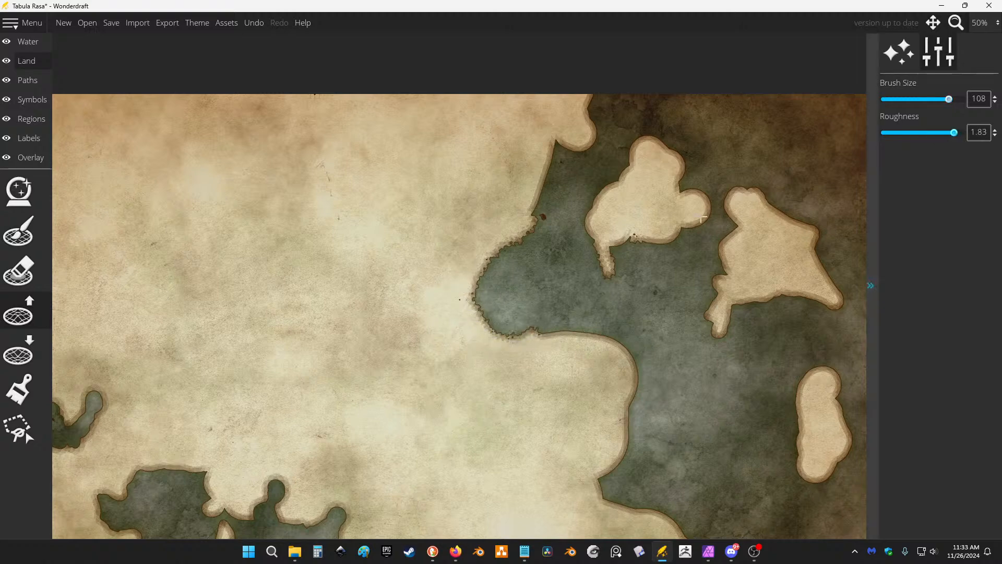
Roughen the mainland's eastern coast with brush size 128 and roughness 1.14, extending two short peninsulas and filling the cove below them.
left_click(920, 133)
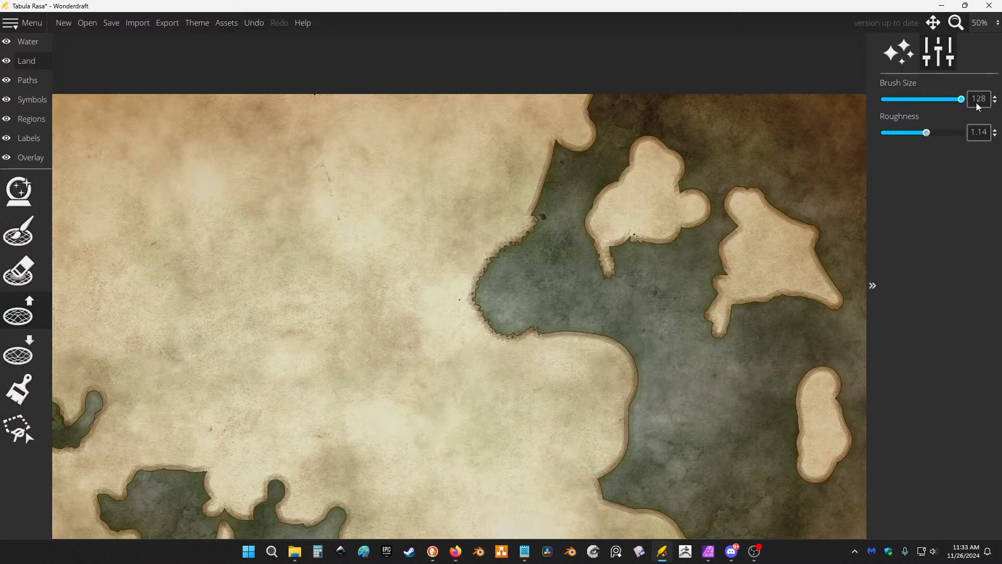
mouse_move(527, 333)
left_mouse_down()
mouse_move(560, 320)
mouse_move(633, 357)
mouse_move(632, 407)
mouse_move(657, 422)
mouse_move(631, 412)
mouse_move(633, 439)
mouse_move(600, 493)
mouse_move(610, 478)
mouse_move(608, 499)
mouse_move(616, 469)
mouse_move(649, 474)
mouse_move(631, 453)
mouse_move(663, 471)
left_mouse_up()
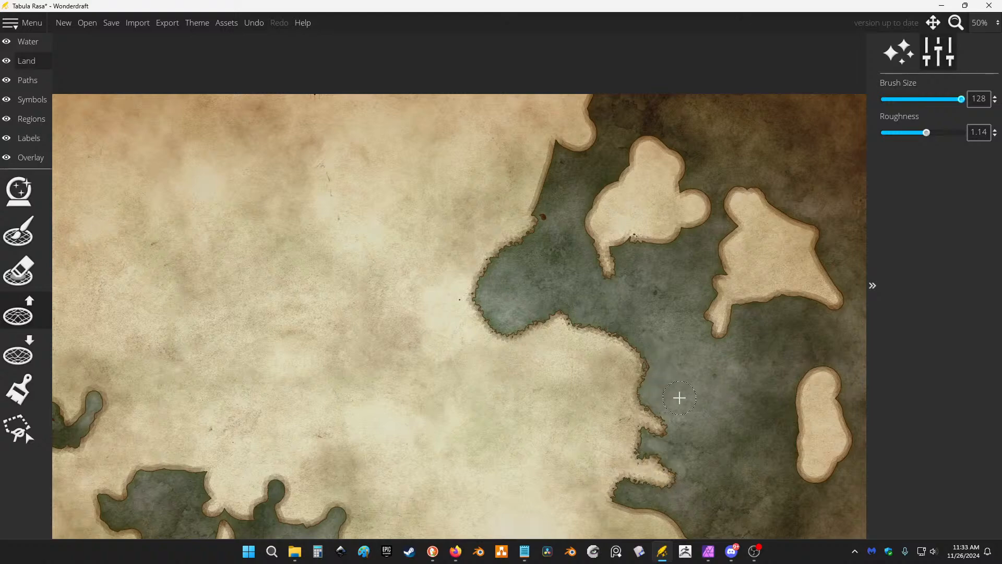
mouse_move(674, 398)
left_mouse_down()
mouse_move(606, 254)
mouse_move(594, 252)
left_mouse_up()
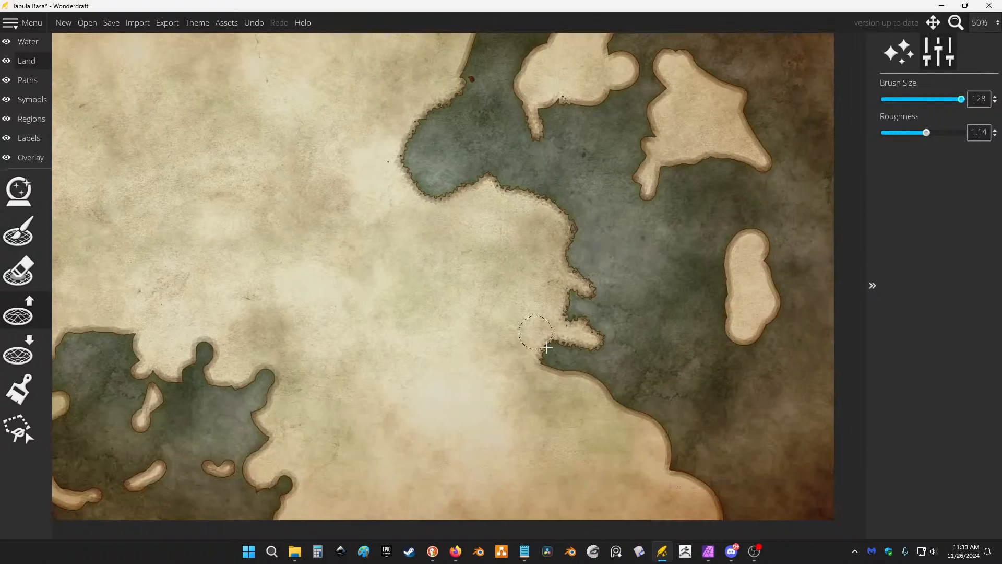
left_click_drag(546, 347, 543, 369)
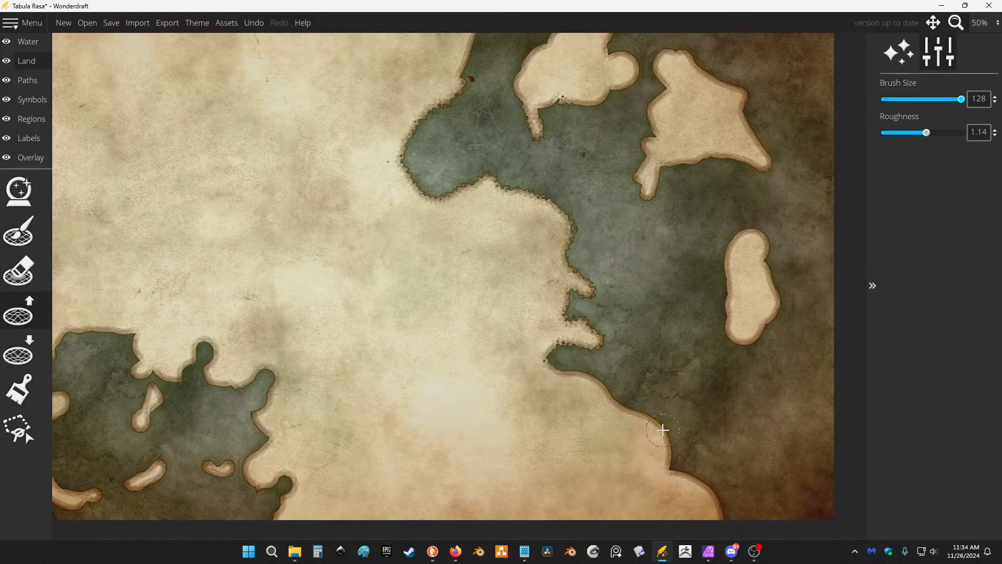
Raise jagged headlands and narrow peninsulas along the mainland's southeastern coast with brush size 128 and roughness 1.14.
mouse_move(663, 430)
left_mouse_down()
mouse_move(644, 405)
mouse_move(665, 385)
mouse_move(628, 403)
mouse_move(554, 355)
mouse_move(567, 305)
mouse_move(582, 290)
mouse_move(600, 292)
mouse_move(588, 317)
mouse_move(627, 397)
mouse_move(664, 425)
mouse_move(713, 399)
mouse_move(672, 414)
mouse_move(669, 454)
mouse_move(685, 475)
mouse_move(720, 479)
mouse_move(712, 488)
mouse_move(728, 515)
mouse_move(720, 461)
mouse_move(696, 465)
mouse_move(715, 471)
left_mouse_up()
mouse_move(690, 421)
left_mouse_down()
mouse_move(683, 467)
mouse_move(682, 428)
mouse_move(660, 402)
left_mouse_up()
mouse_move(585, 351)
left_mouse_down()
mouse_move(624, 339)
mouse_move(609, 364)
mouse_move(637, 370)
mouse_move(617, 355)
mouse_move(572, 355)
mouse_move(564, 347)
mouse_move(571, 344)
mouse_move(567, 364)
mouse_move(585, 348)
mouse_move(583, 309)
mouse_move(607, 265)
mouse_move(594, 280)
mouse_move(571, 244)
left_mouse_up()
left_click_drag(628, 277, 644, 266)
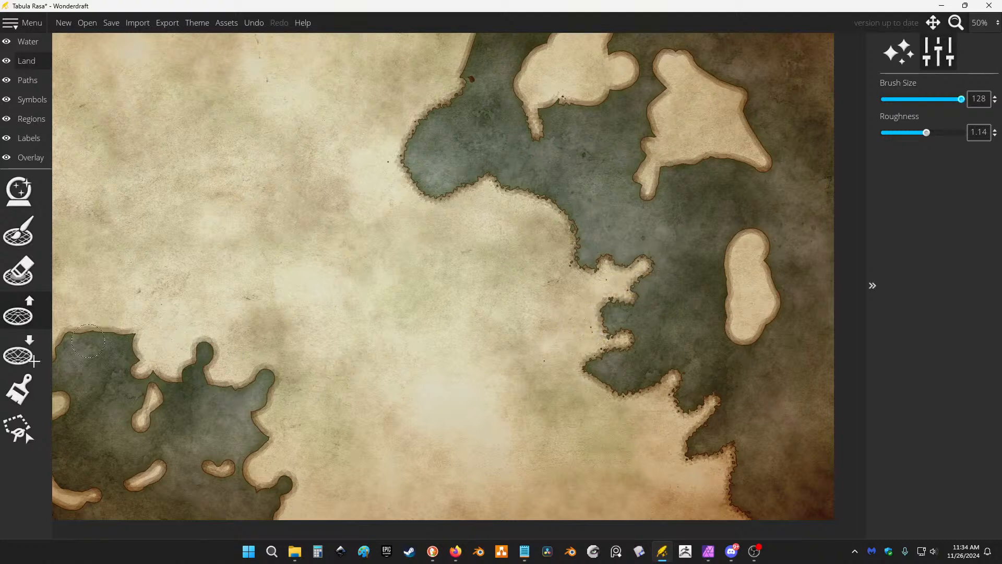
Carve a narrow winding inlet into the northeastern bay's southern shore and trim the southeastern peninsulas with Lower Landmass at size 128.
left_click(18, 348)
mouse_move(425, 180)
left_mouse_down()
mouse_move(434, 228)
mouse_move(490, 262)
mouse_move(457, 187)
mouse_move(492, 178)
mouse_move(550, 209)
mouse_move(563, 191)
left_mouse_up()
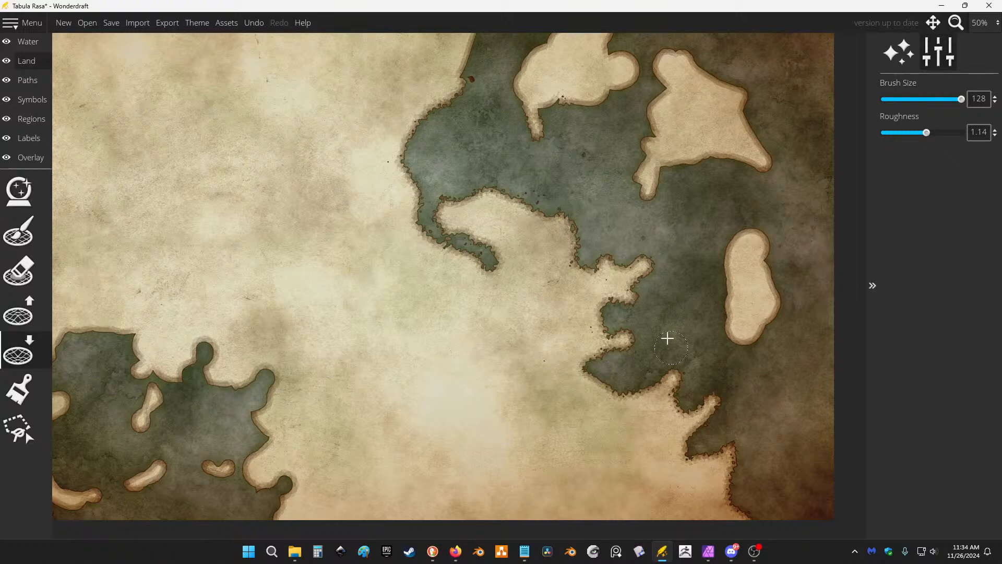
mouse_move(683, 406)
left_mouse_down()
mouse_move(678, 374)
mouse_move(617, 381)
mouse_move(700, 405)
mouse_move(732, 434)
mouse_move(733, 476)
left_mouse_up()
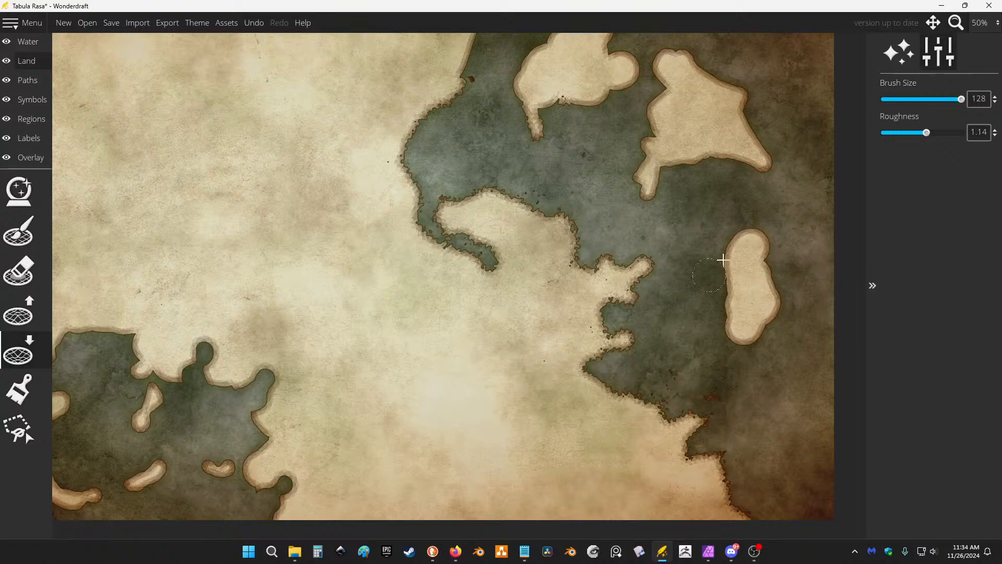
Erode both sides of the small eastern island with Lower Landmass and raise rough peninsulas around it at roughness 1.14.
mouse_move(719, 253)
left_mouse_down()
mouse_move(730, 284)
mouse_move(715, 289)
left_mouse_up()
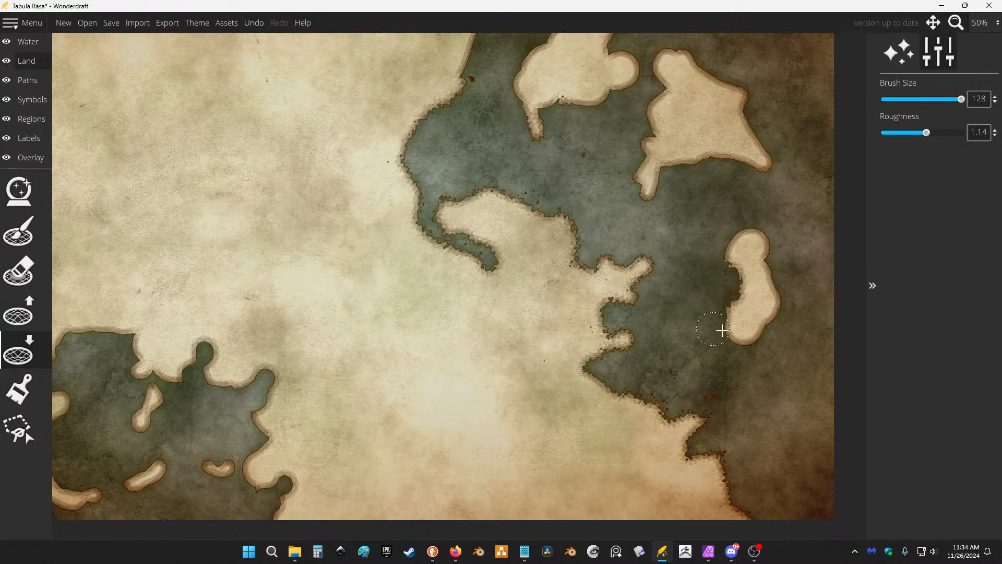
left_click_drag(773, 325, 766, 243)
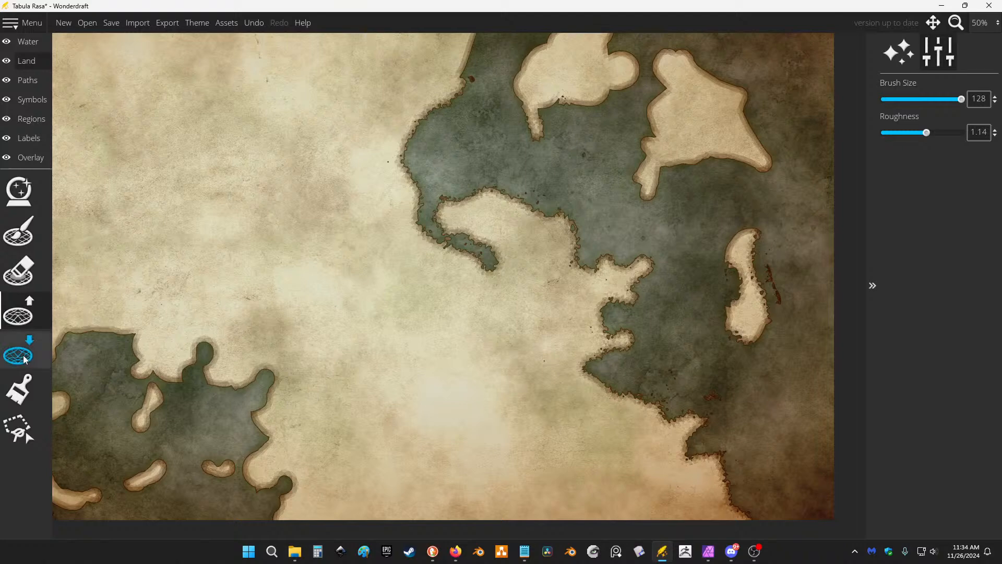
scroll(746, 202, "up", 1)
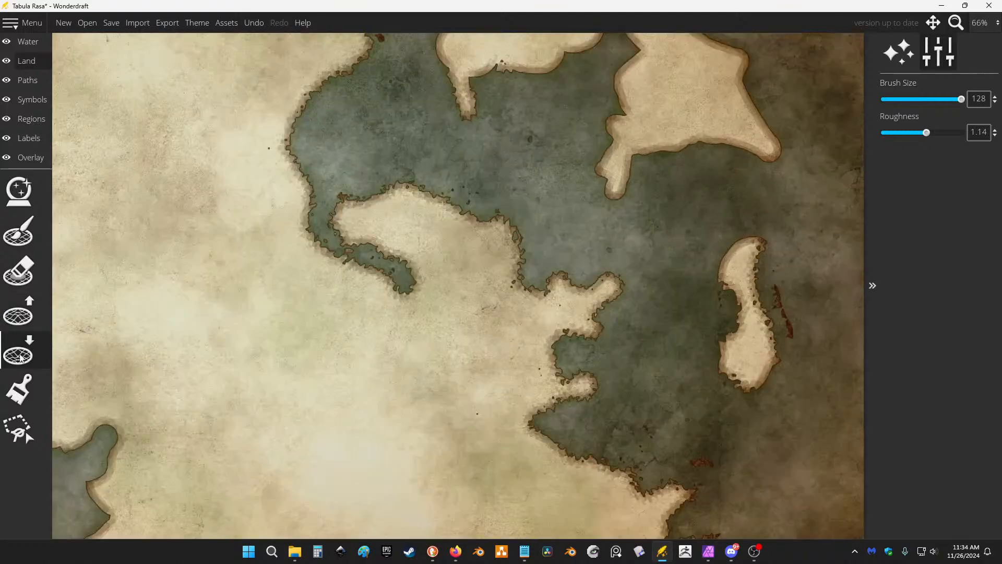
left_click(18, 313)
mouse_move(677, 203)
left_mouse_down()
mouse_move(736, 217)
mouse_move(741, 229)
mouse_move(728, 251)
mouse_move(690, 261)
mouse_move(689, 276)
mouse_move(719, 279)
mouse_move(711, 216)
mouse_move(686, 197)
mouse_move(704, 191)
mouse_move(736, 196)
mouse_move(758, 247)
mouse_move(786, 242)
mouse_move(761, 282)
mouse_move(799, 335)
mouse_move(758, 301)
left_mouse_up()
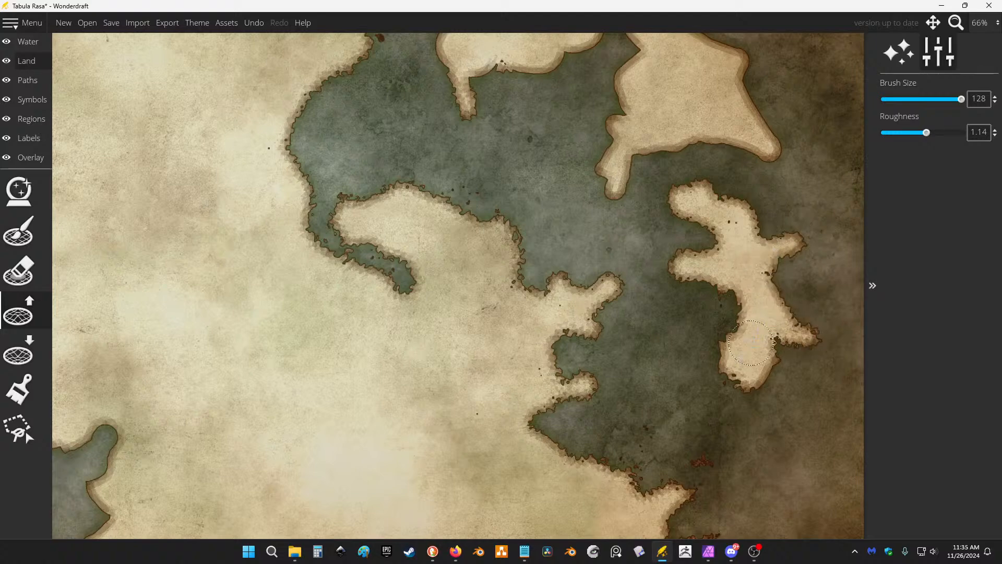
mouse_move(751, 343)
left_mouse_down()
mouse_move(711, 411)
mouse_move(723, 368)
mouse_move(706, 344)
mouse_move(727, 348)
mouse_move(737, 333)
mouse_move(723, 285)
left_mouse_up()
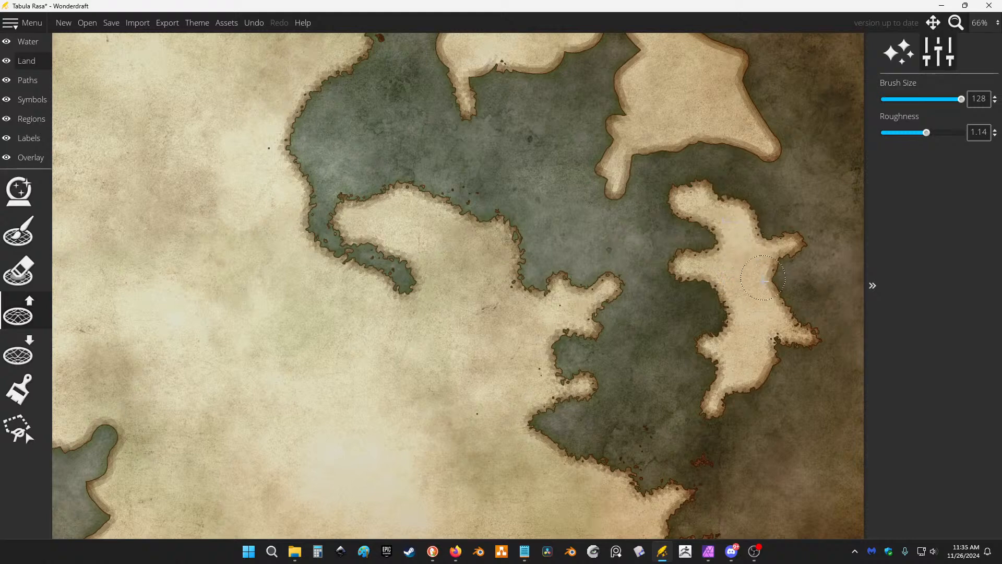
mouse_move(696, 156)
left_mouse_down()
mouse_move(651, 235)
mouse_move(689, 230)
mouse_move(700, 214)
left_mouse_up()
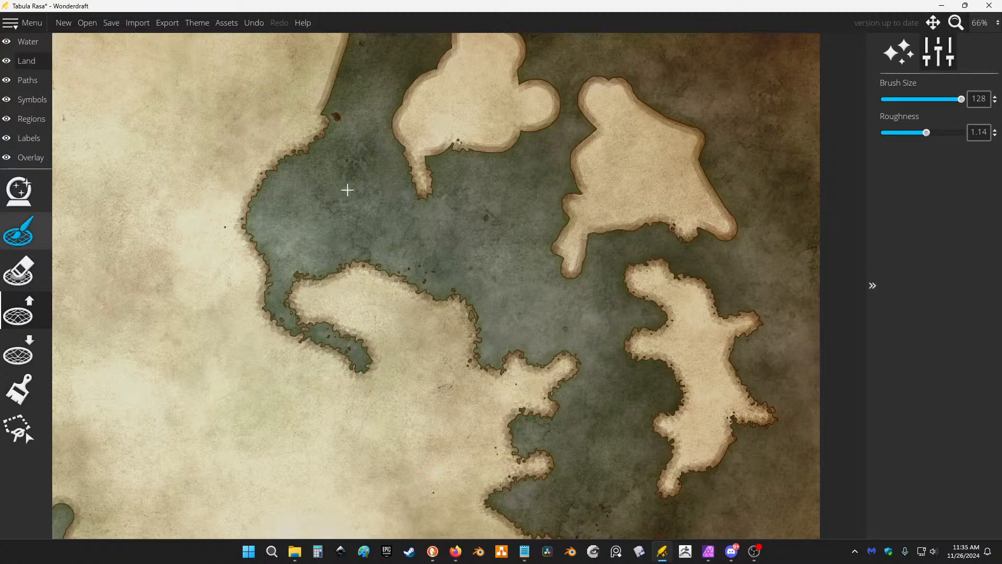
Set the roughness to 0.74 and raise rough extensions on the eastern island, the triangular island's eastern side and the northern island's southern shore.
left_click_drag(926, 133, 910, 134)
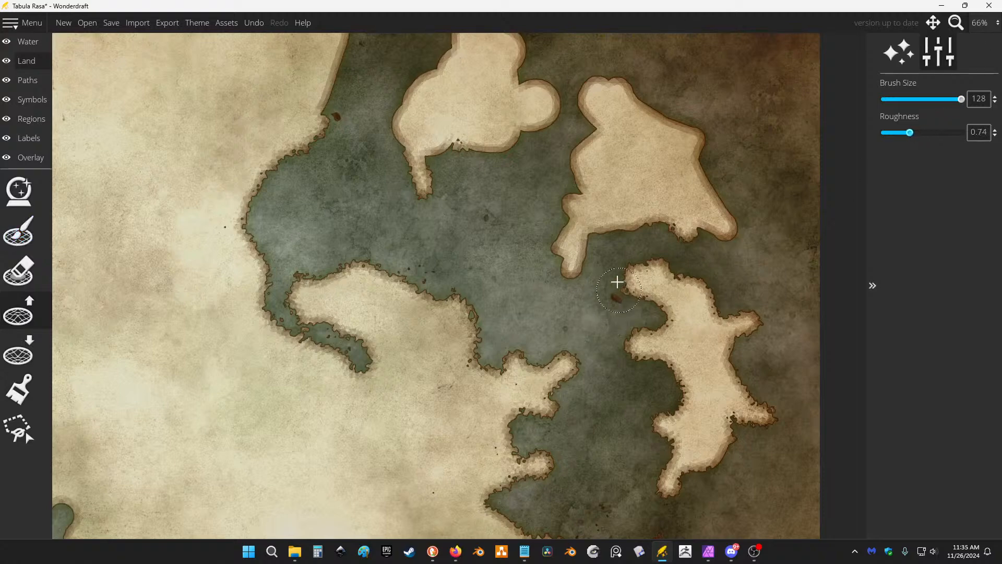
mouse_move(618, 281)
left_mouse_down()
mouse_move(648, 287)
mouse_move(612, 289)
mouse_move(633, 271)
mouse_move(670, 310)
mouse_move(656, 334)
mouse_move(631, 340)
mouse_move(677, 380)
mouse_move(682, 401)
mouse_move(665, 417)
mouse_move(661, 488)
mouse_move(734, 429)
mouse_move(740, 413)
mouse_move(753, 420)
mouse_move(724, 344)
mouse_move(754, 326)
mouse_move(782, 282)
mouse_move(721, 310)
mouse_move(682, 278)
mouse_move(722, 316)
left_mouse_up()
mouse_move(732, 249)
left_mouse_down()
mouse_move(704, 173)
mouse_move(700, 131)
mouse_move(648, 99)
mouse_move(636, 56)
mouse_move(625, 78)
left_mouse_up()
mouse_move(560, 97)
left_mouse_down()
mouse_move(492, 155)
mouse_move(458, 145)
mouse_move(425, 159)
mouse_move(444, 199)
mouse_move(422, 193)
mouse_move(406, 132)
mouse_move(367, 127)
mouse_move(413, 96)
left_mouse_up()
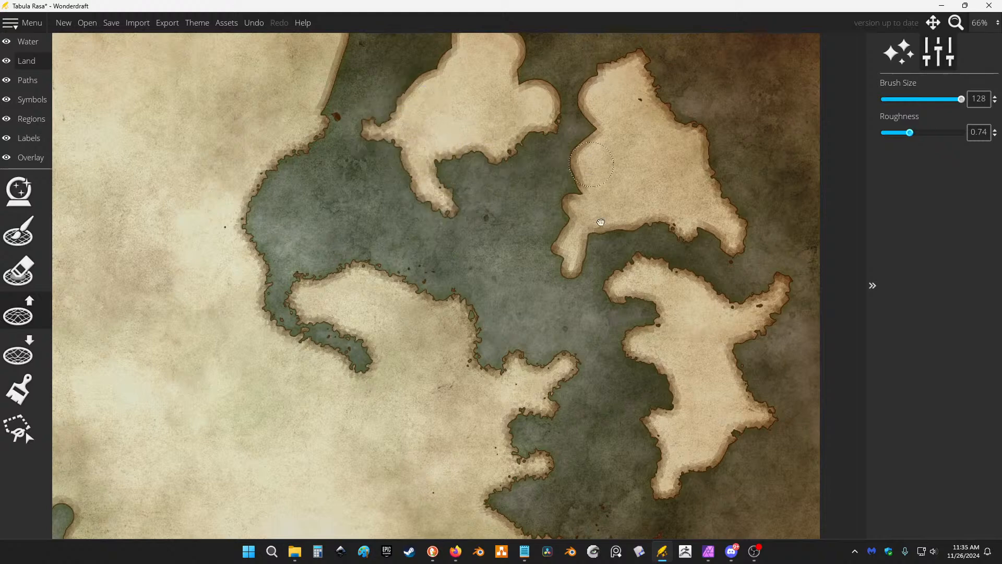
Raise a pointed tip on the northern island and extend the triangular island with a southwestern foot and a long northeastern arm.
left_click_drag(591, 165, 609, 286)
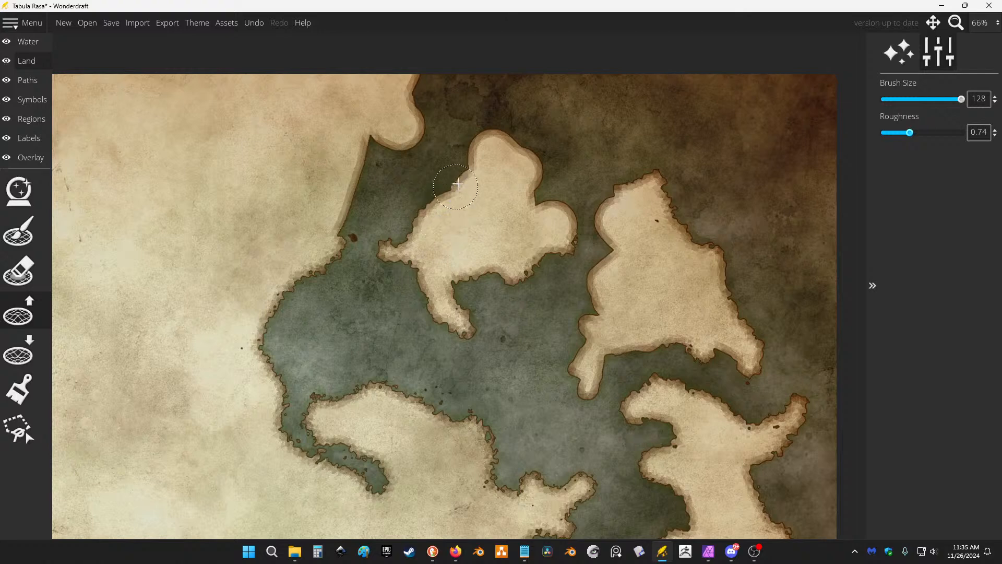
mouse_move(482, 162)
left_mouse_down()
mouse_move(474, 141)
mouse_move(492, 107)
mouse_move(502, 134)
mouse_move(539, 152)
mouse_move(534, 194)
mouse_move(558, 194)
mouse_move(563, 215)
left_mouse_up()
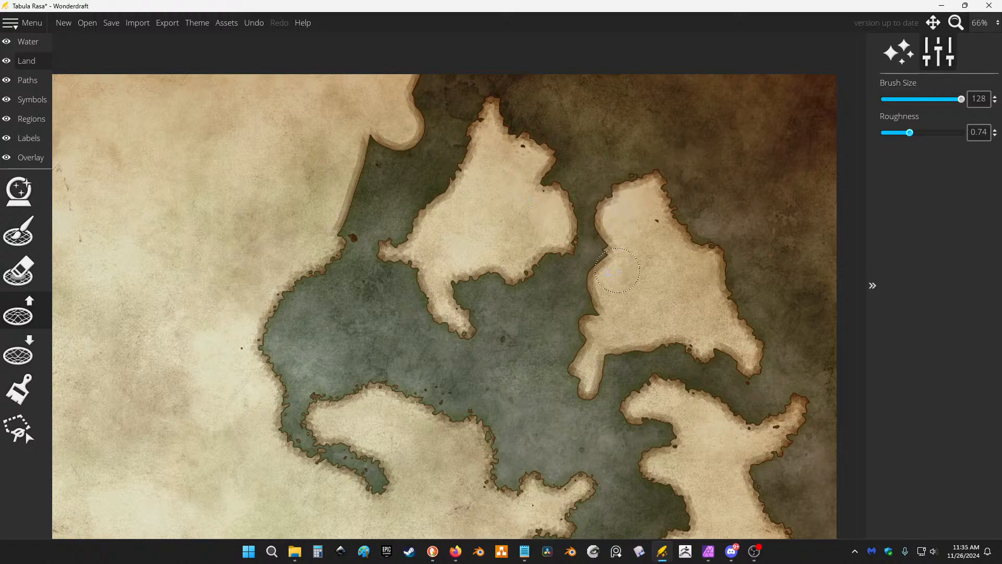
mouse_move(617, 271)
left_mouse_down()
mouse_move(592, 295)
mouse_move(598, 314)
mouse_move(588, 344)
mouse_move(542, 389)
mouse_move(598, 392)
mouse_move(605, 361)
mouse_move(660, 347)
left_mouse_up()
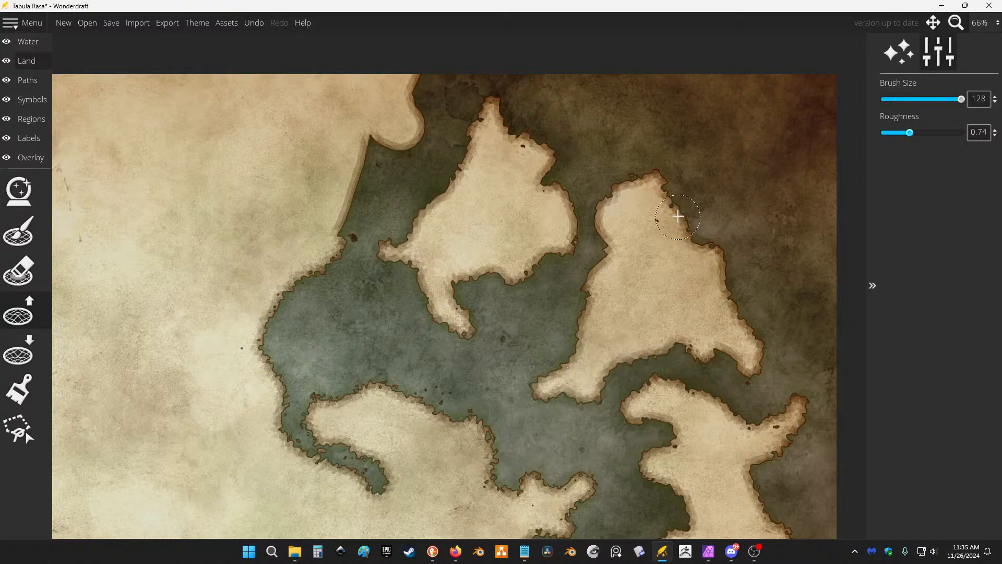
mouse_move(678, 216)
left_mouse_down()
mouse_move(678, 178)
mouse_move(698, 183)
mouse_move(698, 140)
mouse_move(660, 183)
left_mouse_up()
mouse_move(731, 117)
left_mouse_down()
mouse_move(754, 101)
mouse_move(740, 119)
mouse_move(718, 112)
mouse_move(705, 123)
mouse_move(748, 93)
mouse_move(759, 100)
left_mouse_up()
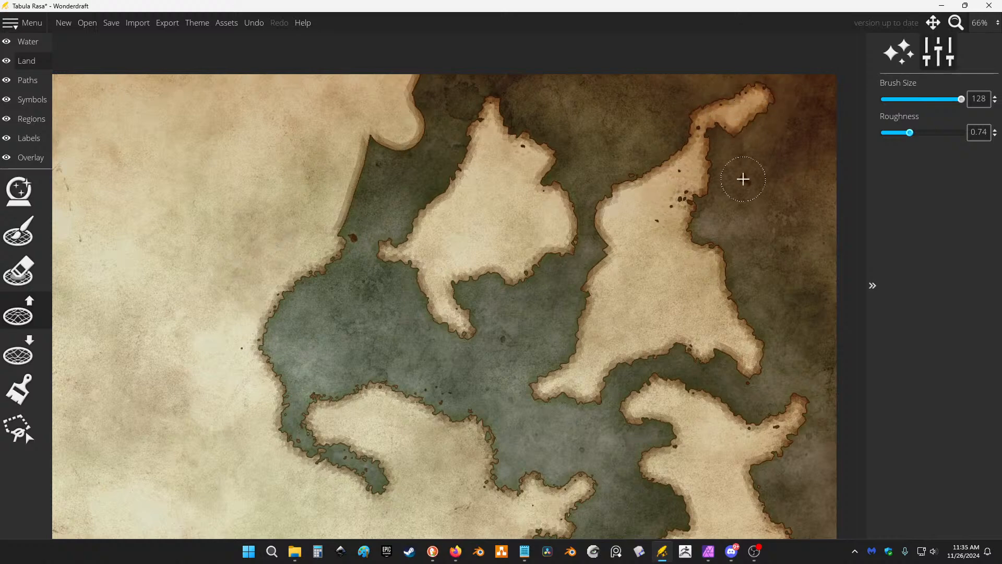
Split the triangular island into several smaller islands by cutting channels through it with Lower Landmass at roughness 0.74.
scroll(743, 179, "down", 5)
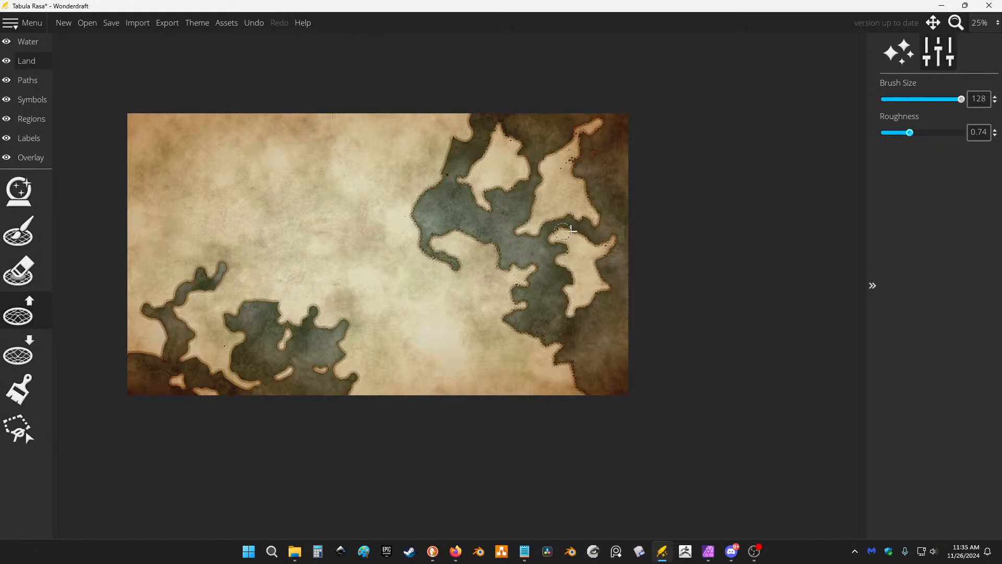
scroll(563, 231, "up", 5)
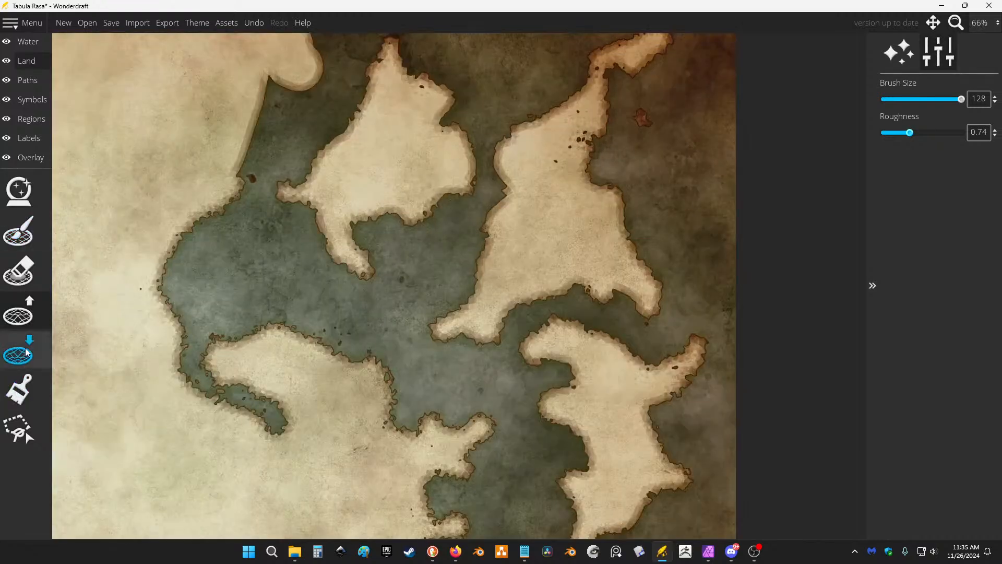
left_click(26, 353)
mouse_move(475, 296)
left_mouse_down()
mouse_move(497, 286)
mouse_move(518, 256)
mouse_move(541, 262)
left_mouse_up()
mouse_move(609, 168)
left_mouse_down()
mouse_move(588, 165)
mouse_move(563, 187)
left_mouse_up()
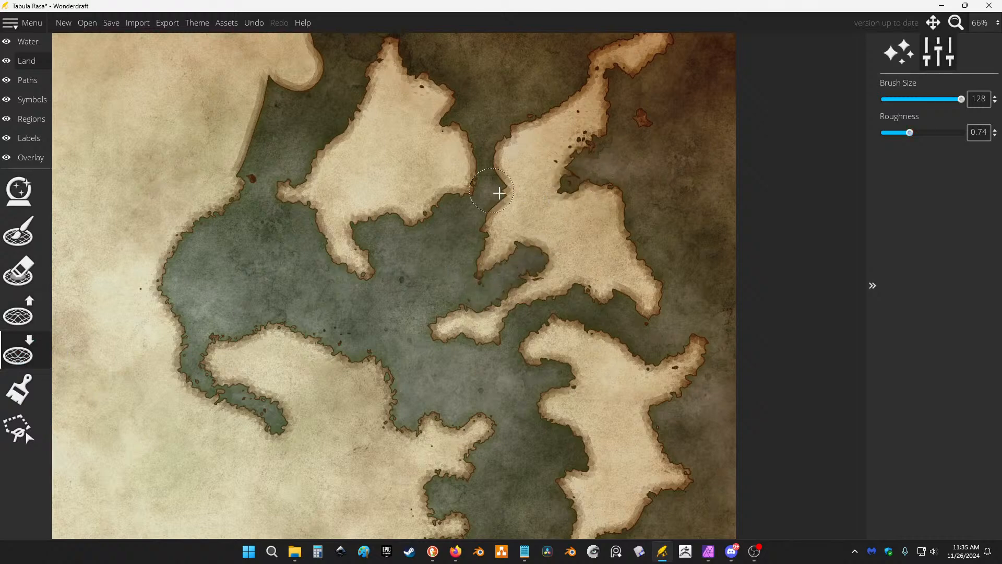
mouse_move(500, 193)
left_mouse_down()
mouse_move(527, 188)
mouse_move(549, 166)
mouse_move(571, 167)
left_mouse_up()
mouse_move(612, 219)
left_mouse_down()
mouse_move(551, 239)
mouse_move(542, 252)
mouse_move(560, 229)
mouse_move(571, 232)
mouse_move(578, 264)
mouse_move(525, 311)
mouse_move(521, 286)
mouse_move(575, 340)
mouse_move(598, 381)
mouse_move(640, 338)
left_mouse_up()
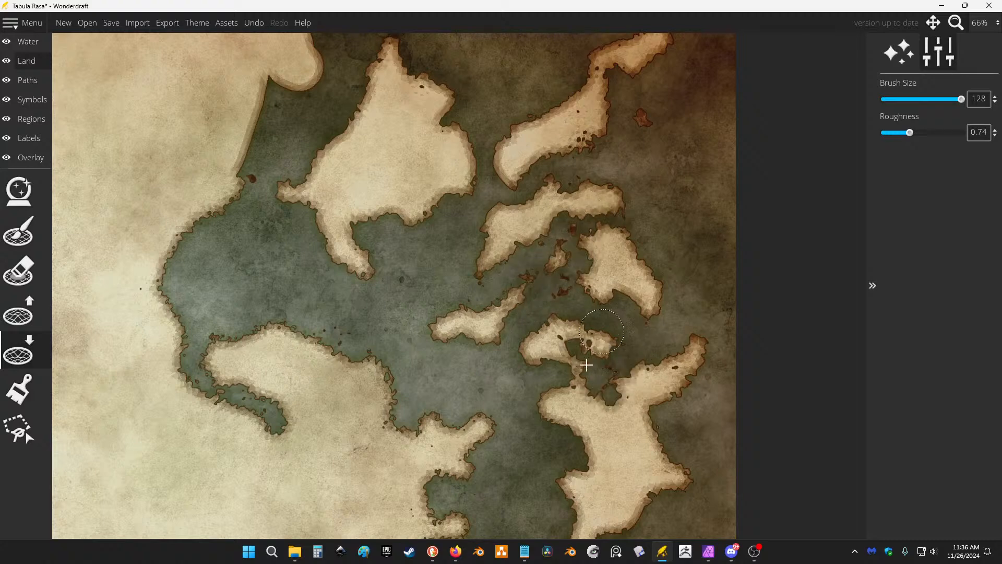
Break up the eastern island into separate islands and scattered islets by lowering channels across its northern and southern parts.
mouse_move(586, 365)
left_mouse_down()
mouse_move(561, 394)
mouse_move(589, 419)
mouse_move(616, 391)
left_mouse_up()
scroll(563, 284, "down", 2)
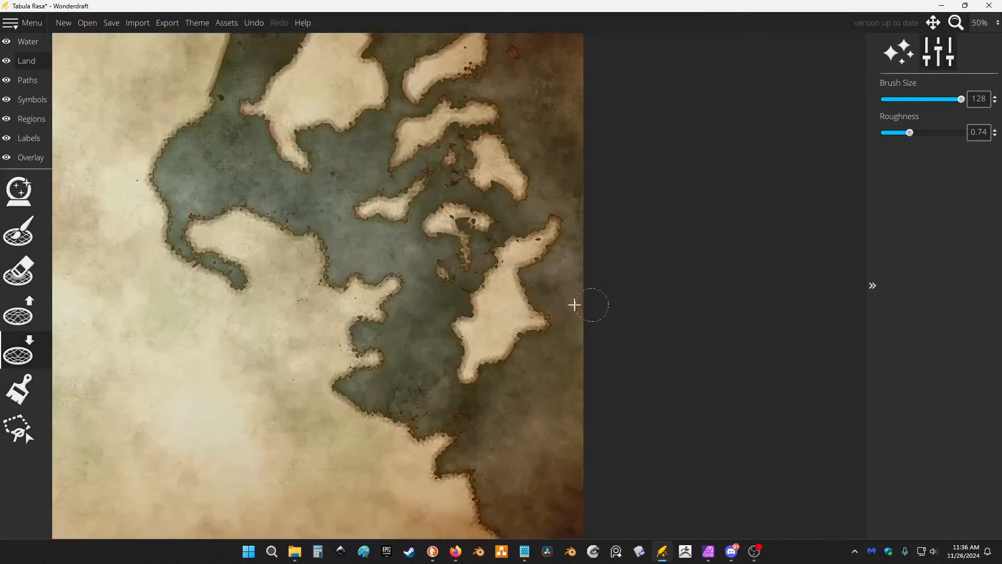
scroll(574, 305, "up", 2)
mouse_move(543, 272)
left_mouse_down()
mouse_move(501, 284)
mouse_move(459, 318)
mouse_move(432, 315)
mouse_move(443, 356)
mouse_move(486, 324)
mouse_move(501, 344)
mouse_move(465, 358)
mouse_move(522, 331)
left_mouse_up()
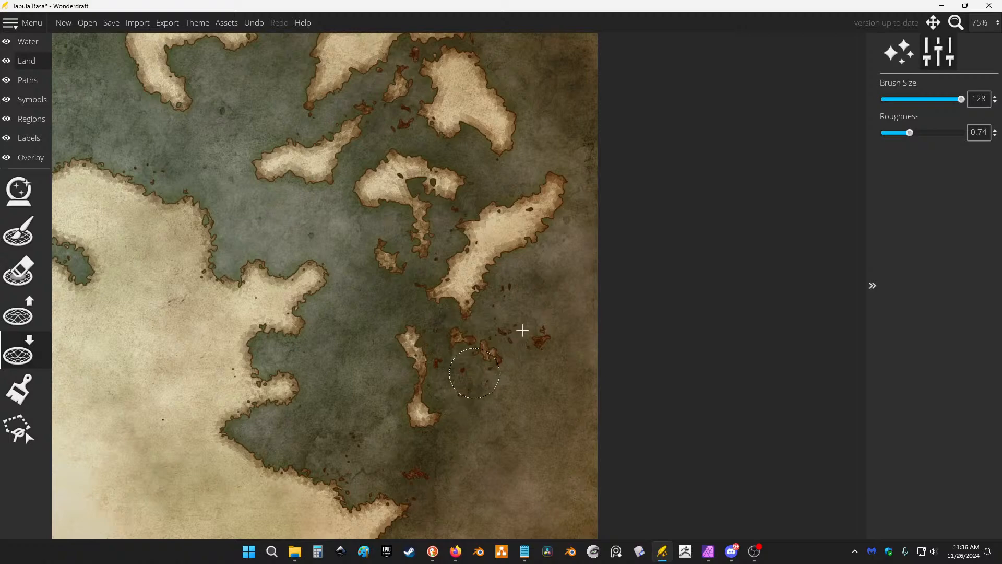
scroll(476, 172, "down", 1)
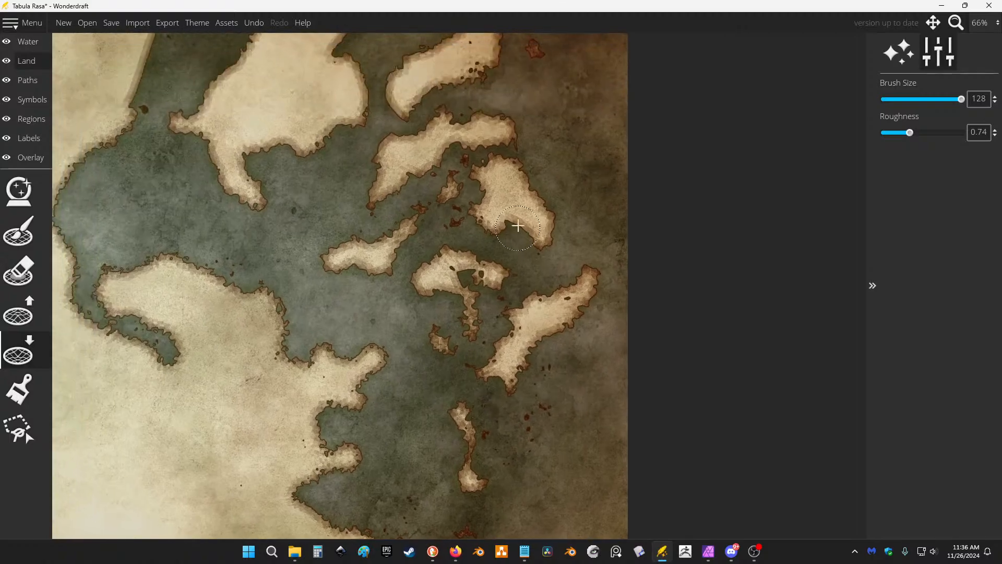
left_click_drag(310, 124, 358, 194)
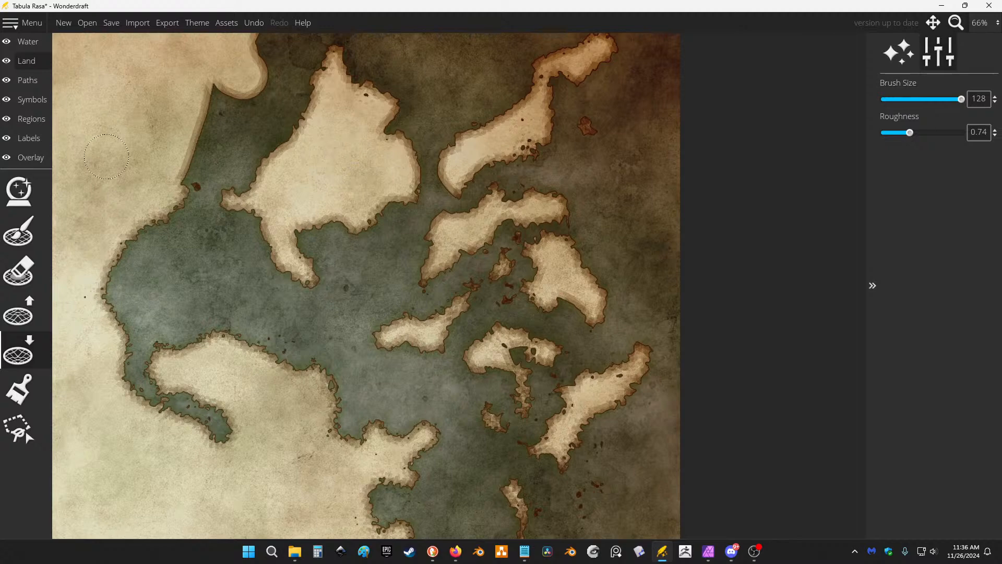
Switch to Firefox, spin the landform name wheel, and return to the Wonderdraft map.
mouse_move(456, 558)
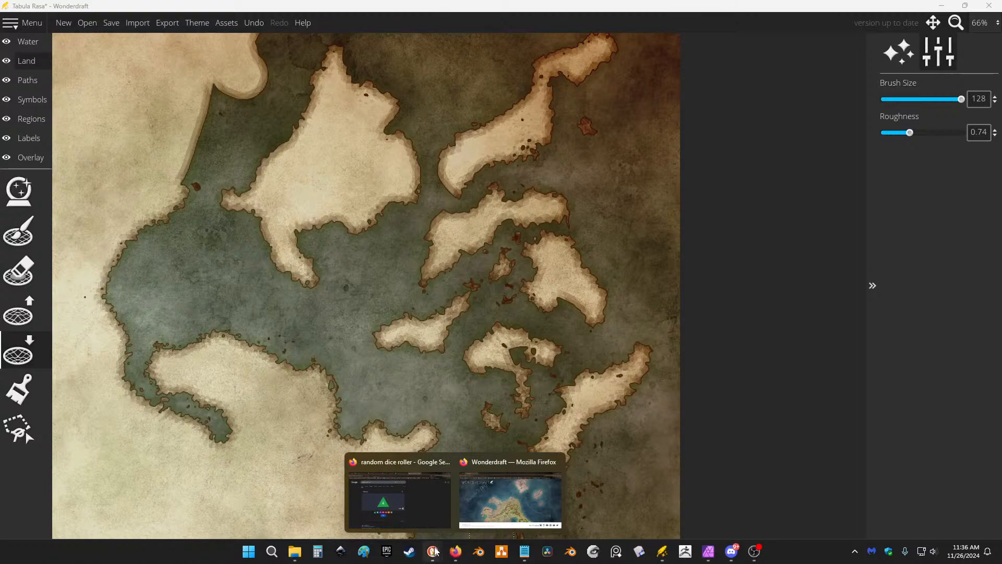
left_click(423, 500)
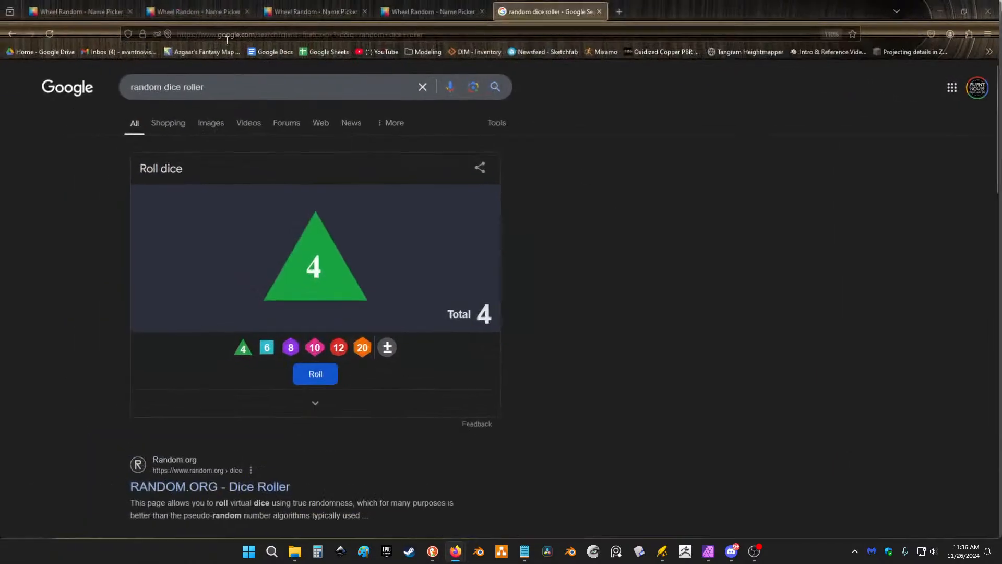
left_click(211, 3)
left_click(521, 218)
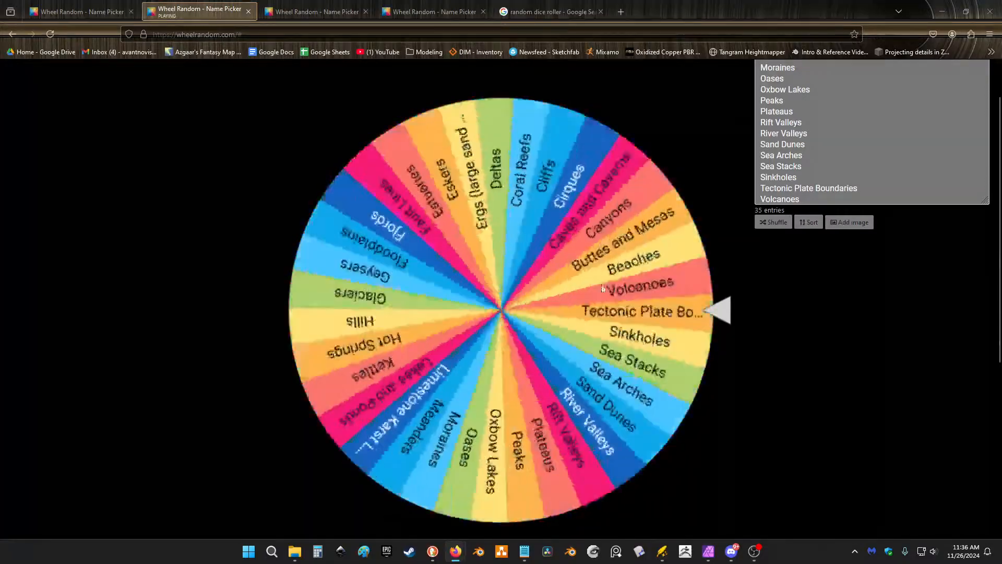
left_click(942, 11)
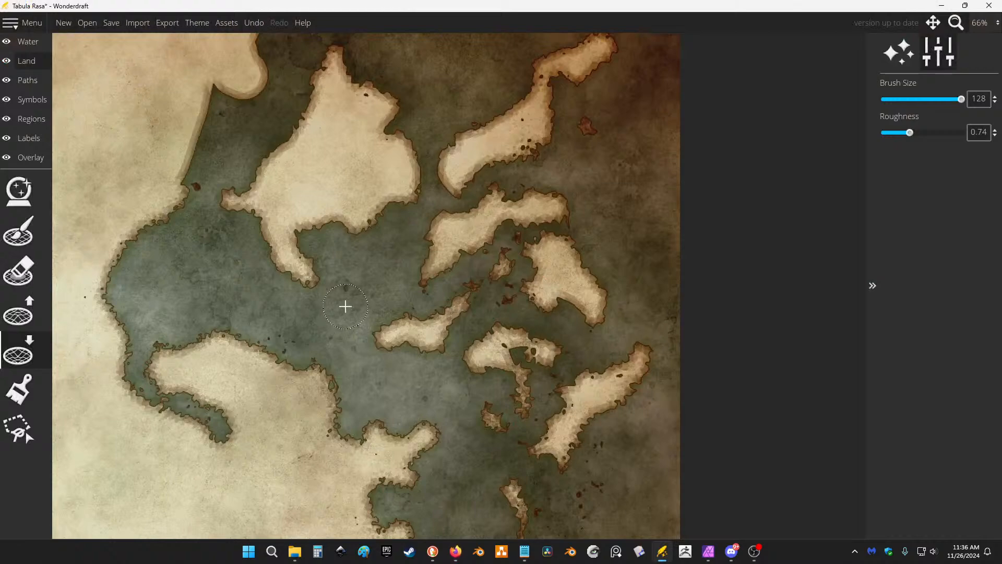
Add a black (000000) custom colour to the ground paint brush's palette.
left_click_drag(330, 261, 675, 241)
scroll(522, 306, "down", 1)
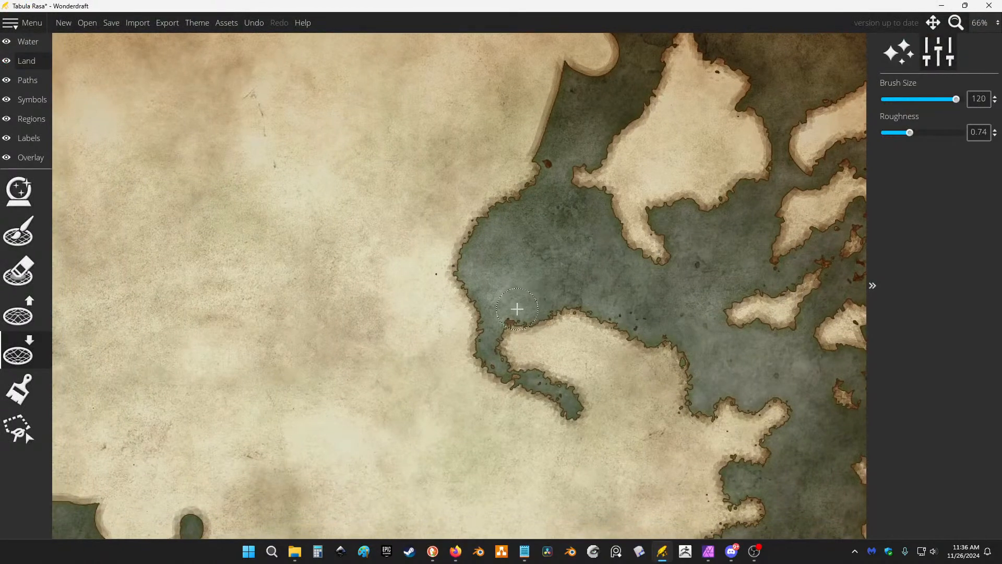
scroll(516, 309, "down", 2)
left_click(19, 389)
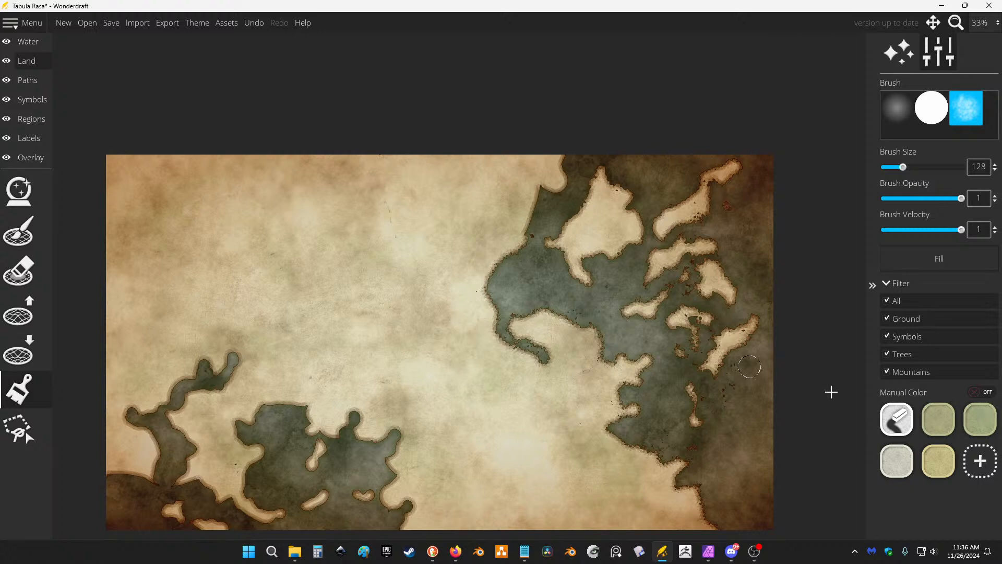
left_click(979, 460)
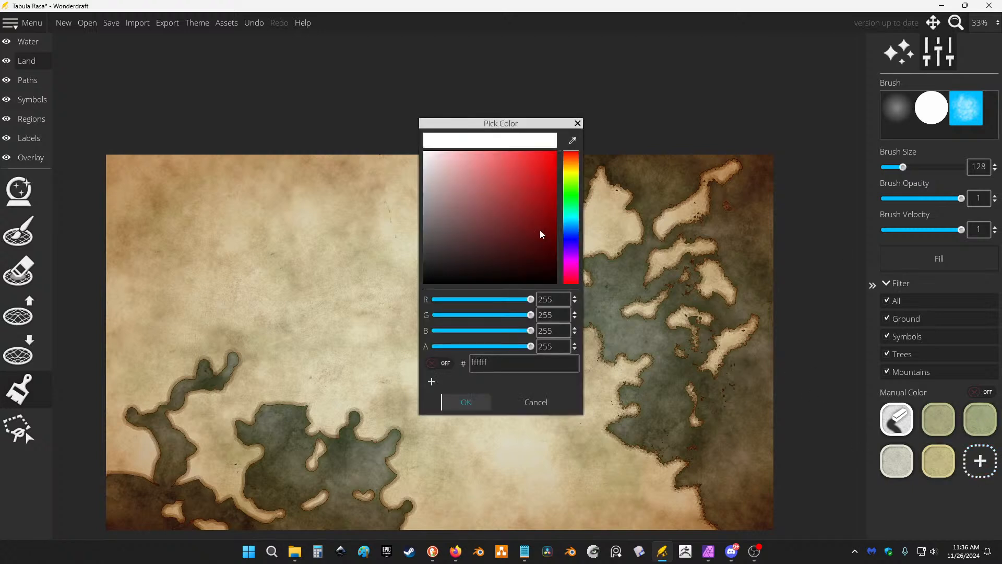
left_click_drag(540, 234, 571, 313)
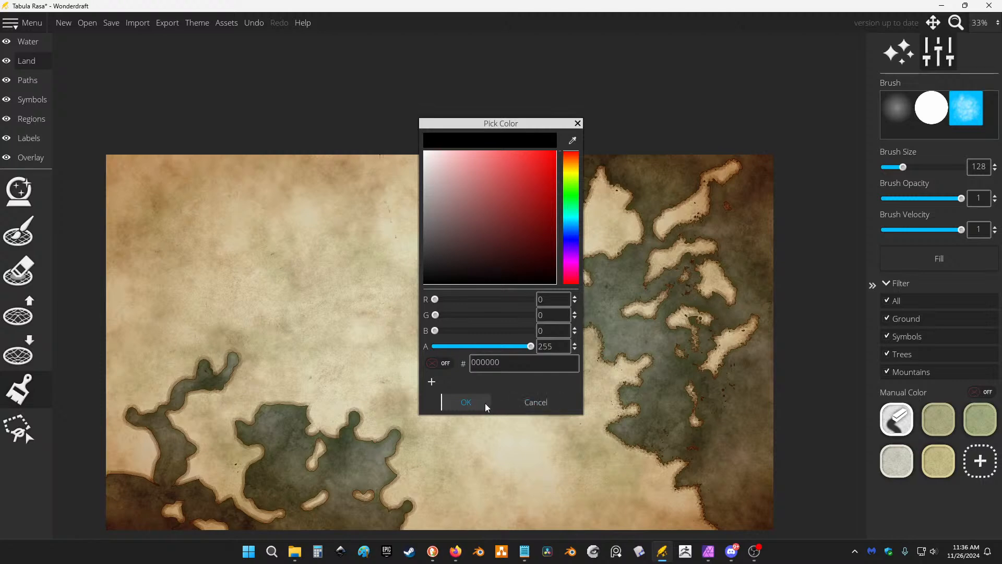
left_click(466, 402)
Paint large black letter marks across the mainland with the textured brush at size 128, including a G in the northwest and a D toward the east.
mouse_move(192, 191)
left_mouse_down()
mouse_move(168, 206)
mouse_move(184, 251)
mouse_move(242, 211)
mouse_move(211, 222)
left_mouse_up()
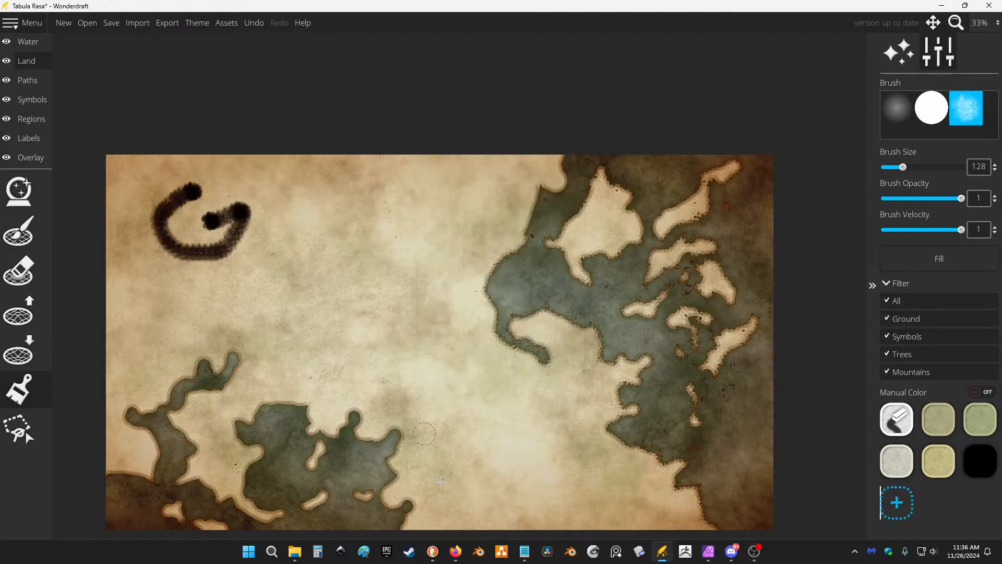
scroll(368, 396, "up", 2)
mouse_move(233, 353)
left_mouse_down()
mouse_move(260, 368)
mouse_move(256, 418)
mouse_move(228, 371)
mouse_move(243, 320)
mouse_move(294, 361)
mouse_move(239, 322)
mouse_move(246, 358)
left_mouse_up()
key("ctrl+z")
key("ctrl+z")
mouse_move(556, 361)
left_mouse_down()
mouse_move(648, 361)
mouse_move(572, 429)
mouse_move(567, 363)
left_mouse_up()
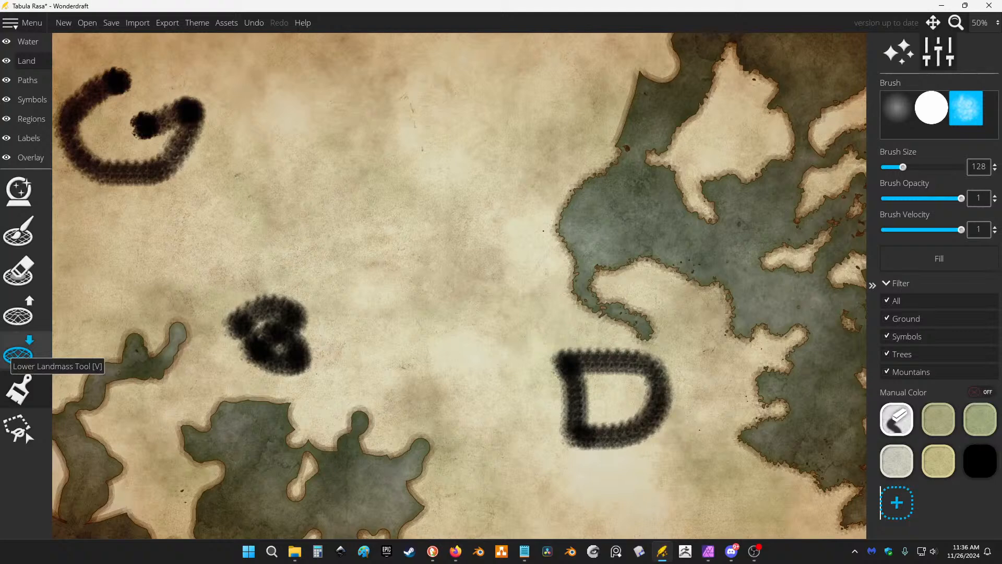
Erase the black letter marks from the mainland with the ground paint eraser.
key("alt+Tab")
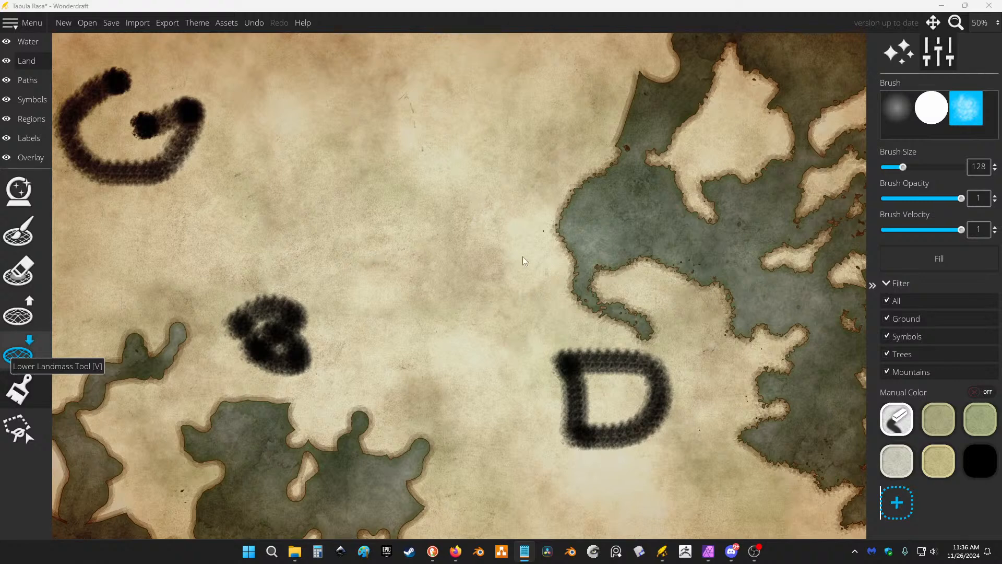
left_click(908, 428)
mouse_move(546, 359)
left_mouse_down()
mouse_move(590, 375)
mouse_move(570, 389)
mouse_move(615, 336)
mouse_move(499, 360)
mouse_move(567, 435)
mouse_move(639, 416)
mouse_move(620, 446)
mouse_move(572, 430)
mouse_move(572, 409)
mouse_move(284, 365)
mouse_move(206, 340)
mouse_move(323, 331)
mouse_move(187, 149)
mouse_move(228, 104)
mouse_move(114, 91)
mouse_move(79, 56)
mouse_move(99, 87)
mouse_move(41, 141)
mouse_move(104, 209)
mouse_move(78, 176)
mouse_move(87, 112)
mouse_move(207, 108)
left_mouse_up()
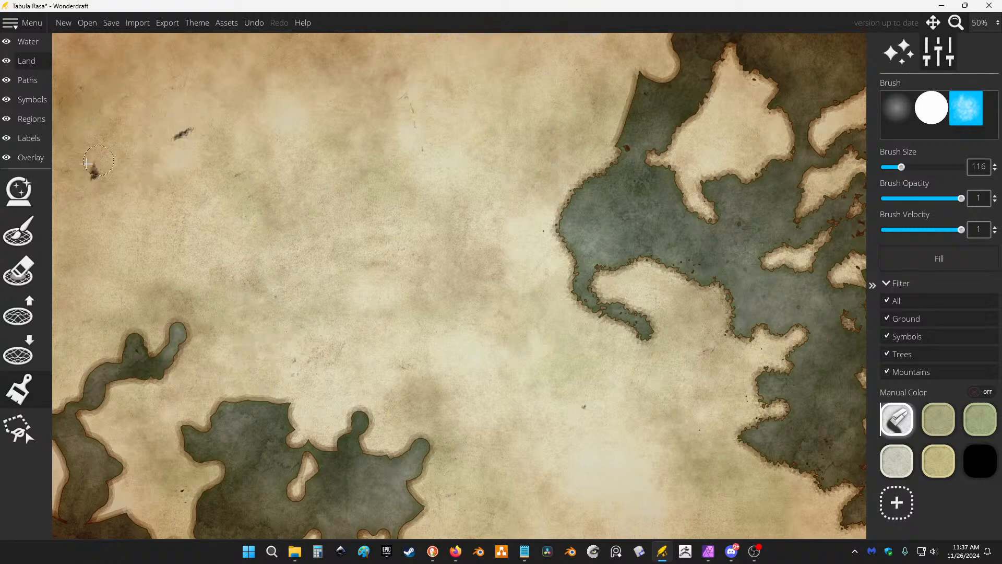
Build out the mainland's eastern coast beside the hooked inlet with the landmass brush at size 42.
scroll(214, 262, "down", 5)
scroll(504, 265, "up", 6)
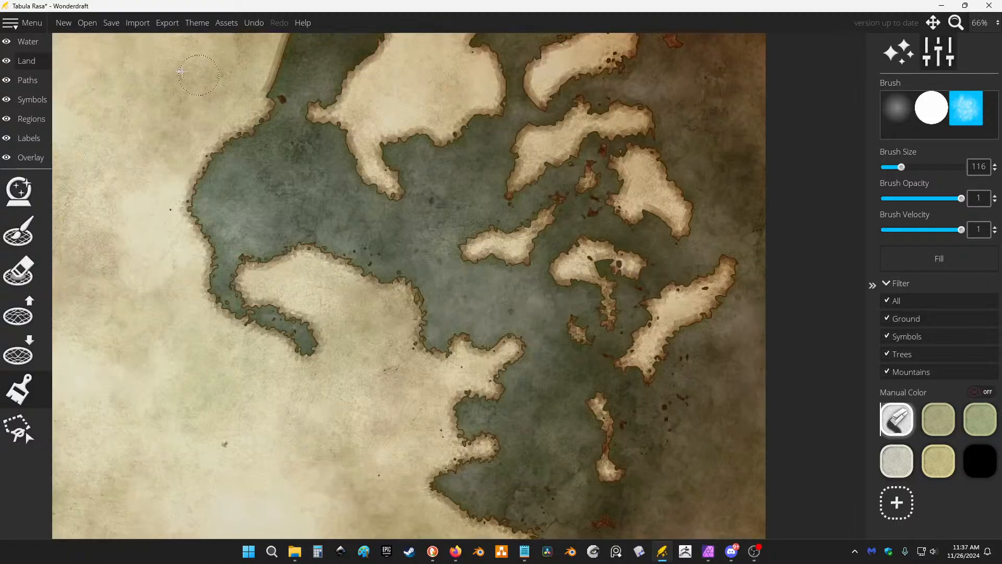
left_click(18, 231)
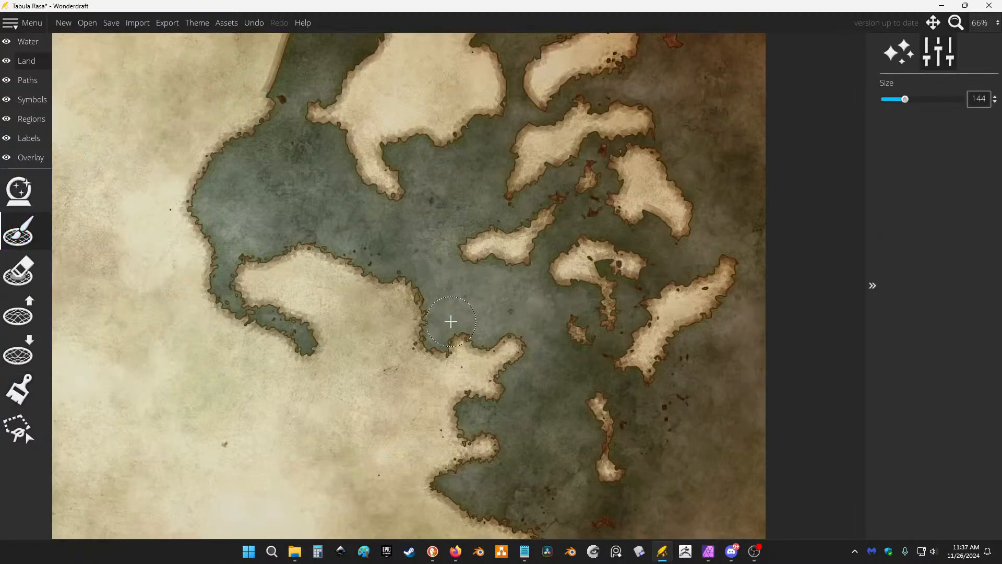
mouse_move(448, 319)
left_mouse_down()
mouse_move(413, 291)
mouse_move(350, 293)
left_mouse_up()
key("ctrl+z")
left_click_drag(905, 99, 902, 103)
mouse_move(334, 252)
left_mouse_down()
mouse_move(353, 251)
mouse_move(421, 300)
left_mouse_up()
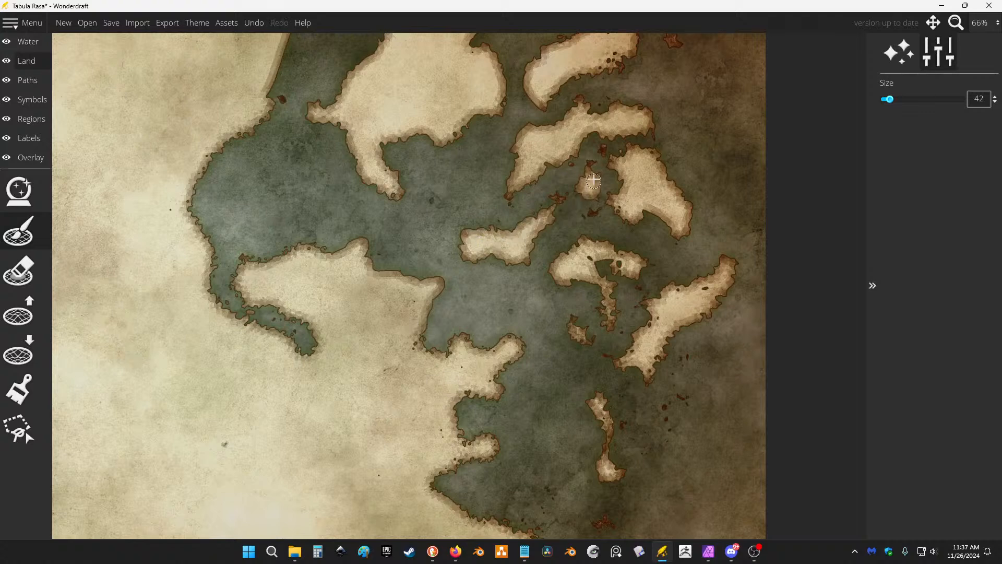
Join and fill out the islands off the east coast and extend the southernmost large one southward with the landmass brush at size 42.
mouse_move(614, 155)
left_mouse_down()
mouse_move(643, 140)
mouse_move(647, 150)
left_mouse_up()
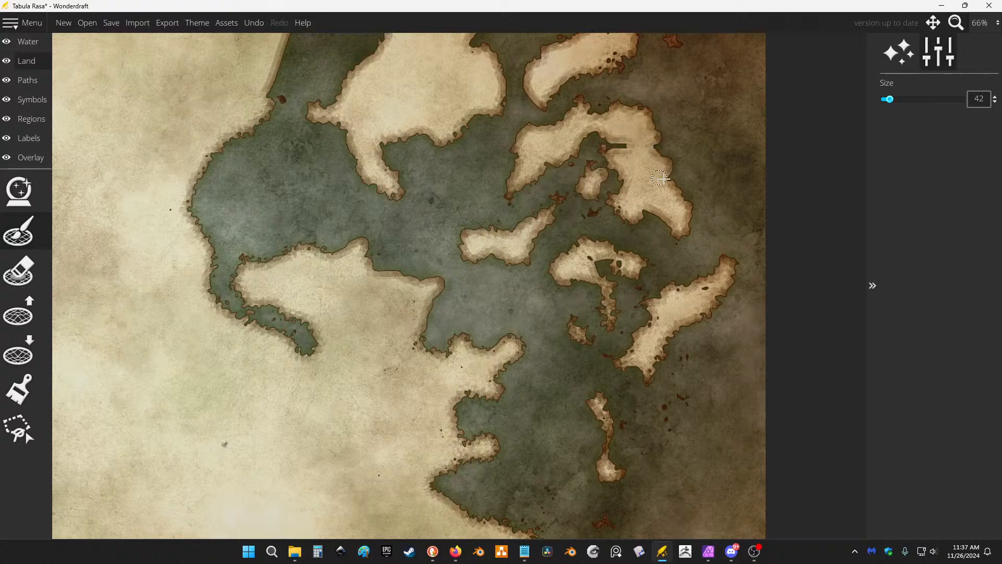
mouse_move(675, 274)
left_mouse_down()
mouse_move(603, 254)
mouse_move(595, 267)
mouse_move(612, 295)
mouse_move(599, 300)
mouse_move(611, 309)
mouse_move(608, 267)
left_mouse_up()
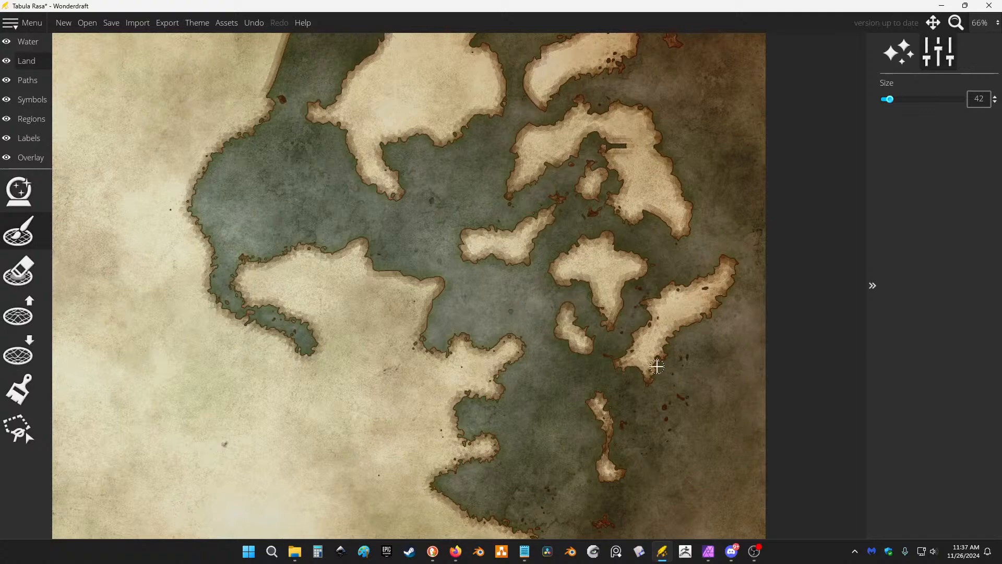
mouse_move(657, 367)
left_mouse_down()
mouse_move(650, 394)
mouse_move(680, 307)
mouse_move(668, 265)
mouse_move(605, 282)
mouse_move(581, 275)
left_mouse_up()
Carve notches into the northern and eastern islands with the Lower Landmass tool at brush size 120 and roughness 0.29.
left_click(18, 349)
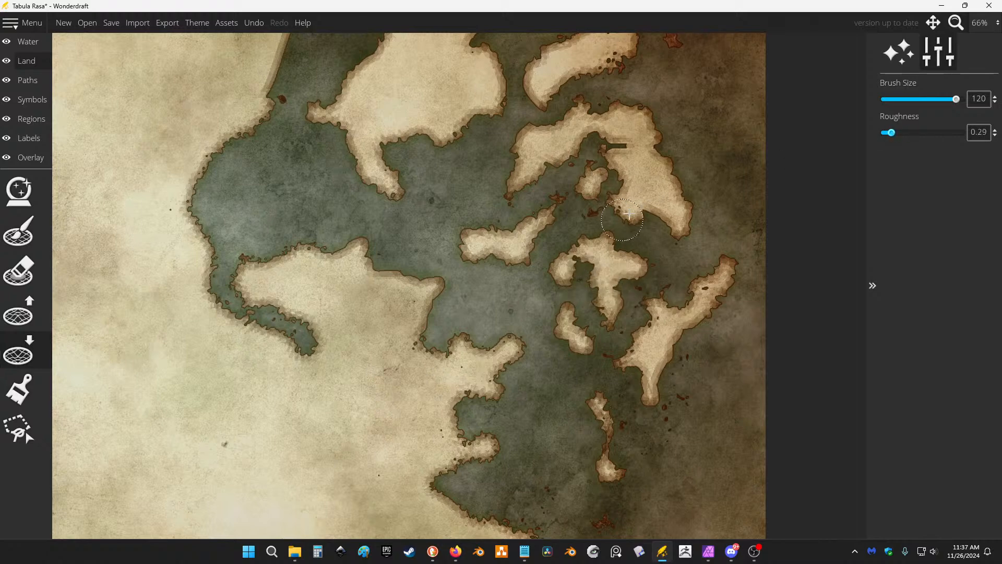
mouse_move(629, 214)
left_mouse_down()
mouse_move(647, 208)
mouse_move(660, 223)
left_mouse_up()
mouse_move(663, 145)
left_mouse_down()
mouse_move(633, 102)
mouse_move(575, 102)
mouse_move(497, 123)
mouse_move(432, 100)
mouse_move(416, 132)
mouse_move(443, 130)
mouse_move(423, 150)
left_mouse_up()
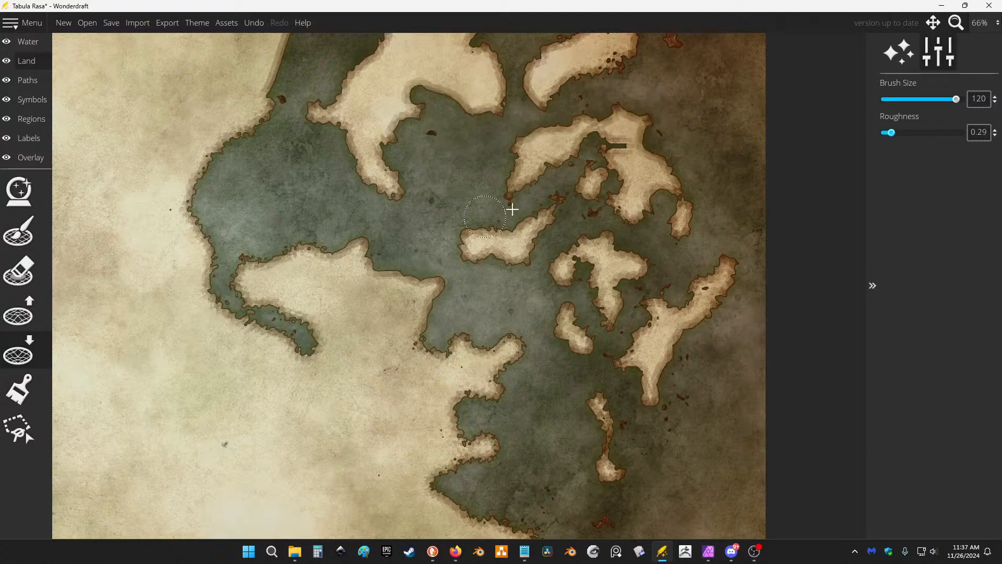
left_click_drag(513, 209, 559, 203)
left_click_drag(636, 65, 572, 92)
Carve rounded bays along the mainland's southeastern coast with the Lower Landmass tool at size 120.
mouse_move(525, 364)
left_mouse_down()
mouse_move(459, 407)
mouse_move(472, 425)
mouse_move(452, 473)
left_mouse_up()
scroll(503, 336, "down", 2)
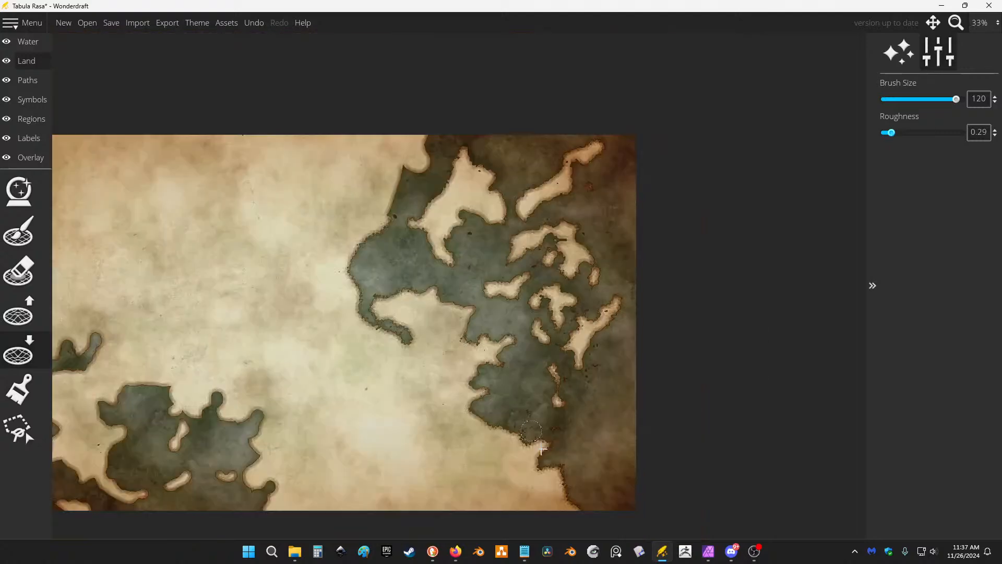
left_click_drag(510, 405, 479, 336)
scroll(462, 333, "up", 3)
mouse_move(430, 367)
left_mouse_down()
mouse_move(499, 434)
mouse_move(545, 435)
mouse_move(573, 411)
left_mouse_up()
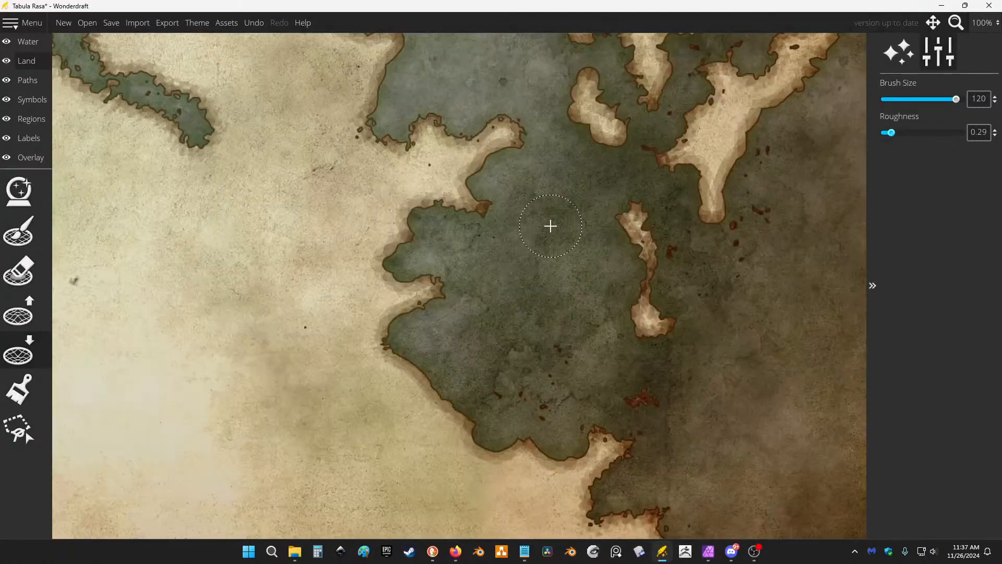
Cut a narrow diagonal inlet into the mainland's southeastern tip and smooth the shoreline beside it.
scroll(525, 206, "down", 1)
scroll(581, 296, "up", 3)
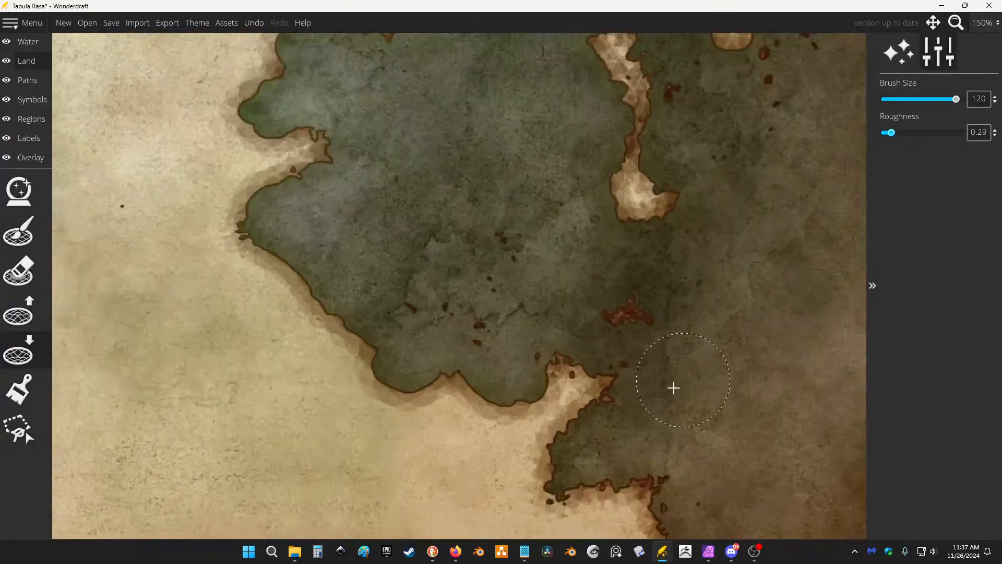
left_click_drag(674, 387, 618, 447)
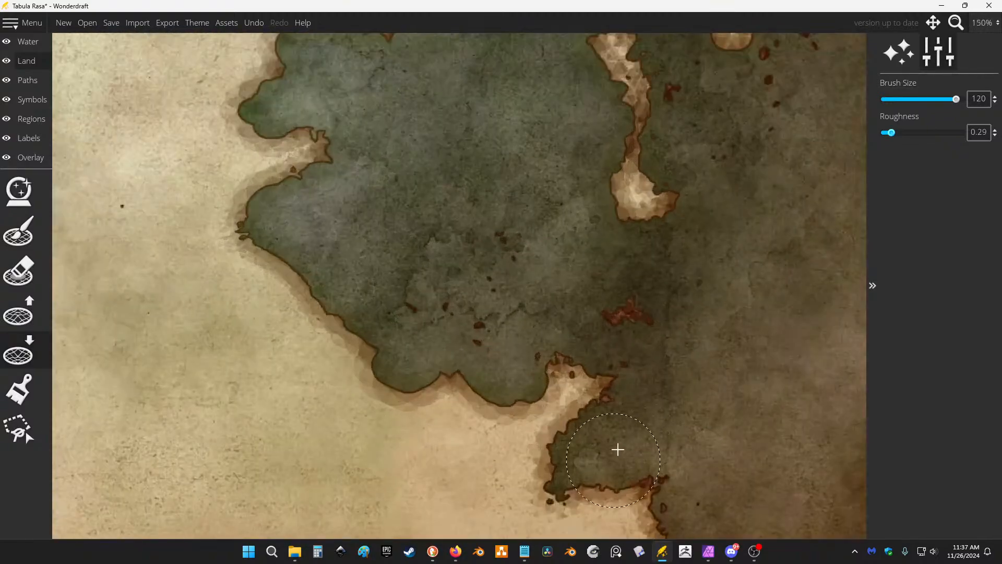
scroll(624, 353, "down", 2)
mouse_move(625, 354)
left_mouse_down()
mouse_move(544, 456)
mouse_move(589, 392)
mouse_move(679, 385)
mouse_move(690, 455)
mouse_move(710, 475)
mouse_move(655, 275)
left_mouse_up()
scroll(656, 275, "down", 2)
left_click_drag(680, 391, 672, 432)
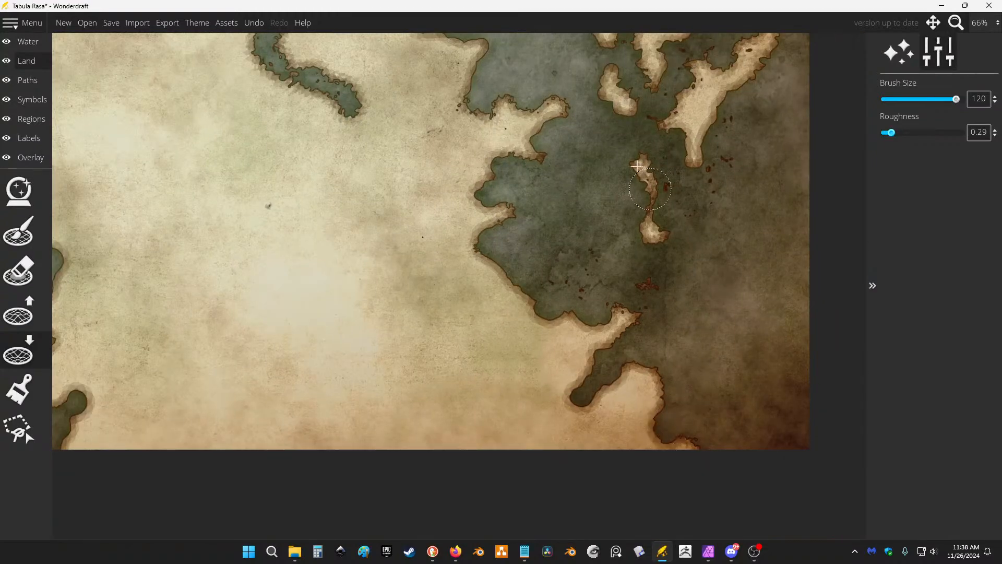
Round out the mainland's eastern bay and lower land to separate the two joined islands northeast of it.
scroll(502, 121, "up", 1)
mouse_move(502, 120)
left_mouse_down()
mouse_move(491, 253)
mouse_move(464, 281)
mouse_move(553, 253)
left_mouse_up()
mouse_move(596, 213)
left_mouse_down()
mouse_move(525, 181)
mouse_move(494, 115)
left_mouse_up()
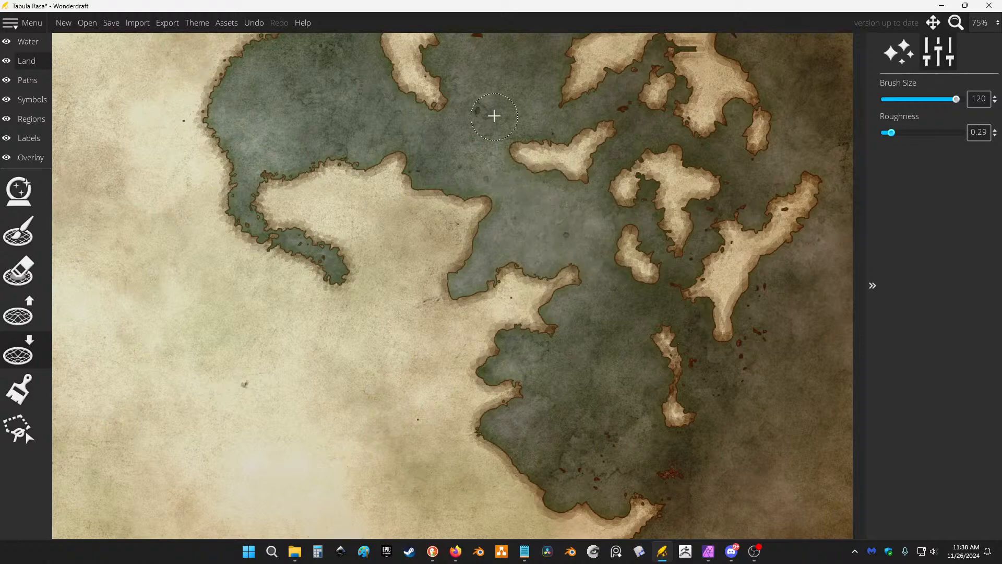
left_click_drag(590, 99, 566, 193)
left_click_drag(586, 106, 568, 147)
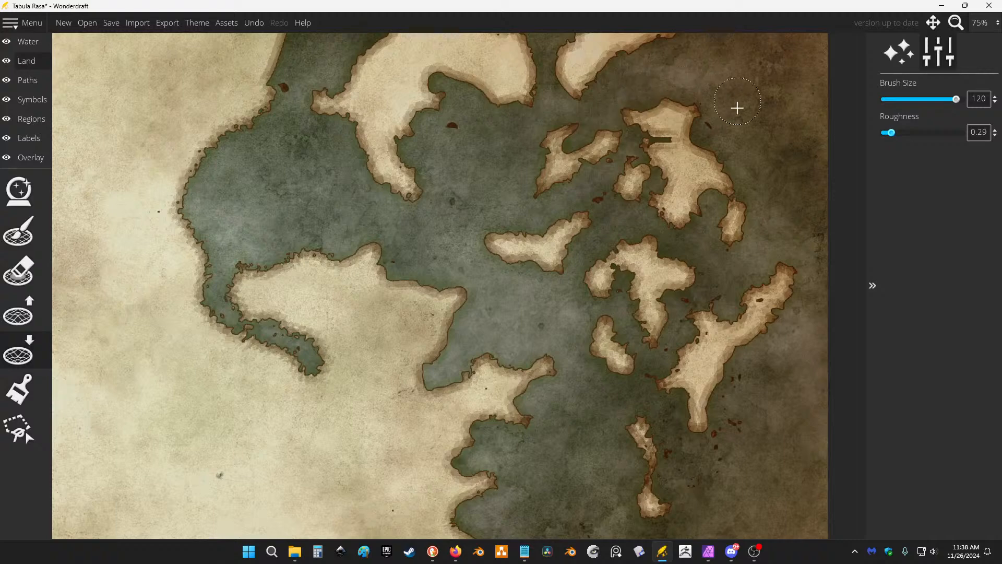
mouse_move(632, 148)
left_mouse_down()
mouse_move(662, 153)
mouse_move(653, 192)
left_mouse_up()
Break up the large northern island and the long northeastern island into smaller islands and islets by lowering their land.
left_click_drag(454, 120, 520, 272)
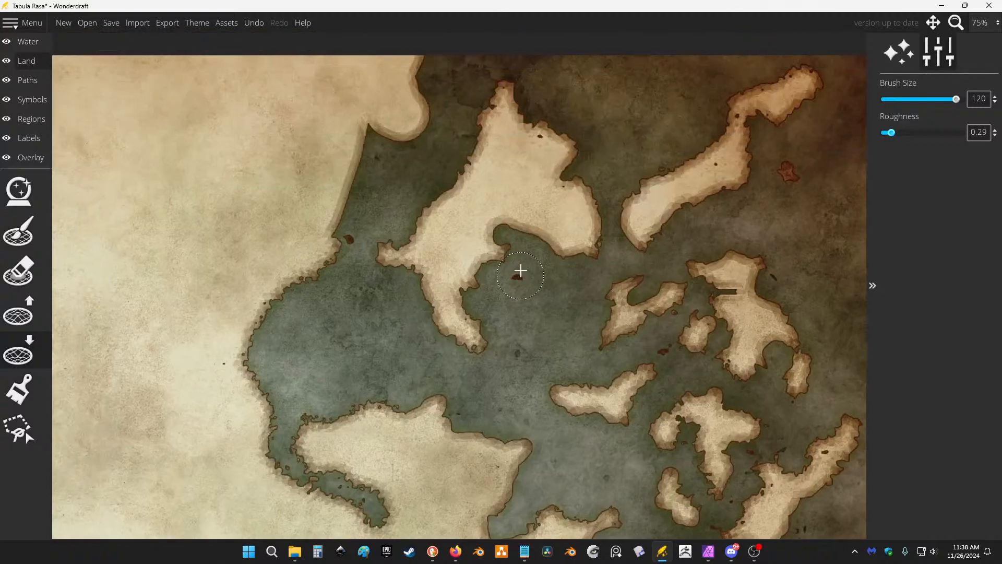
mouse_move(524, 232)
left_mouse_down()
mouse_move(472, 248)
mouse_move(461, 264)
mouse_move(465, 291)
mouse_move(496, 298)
mouse_move(489, 252)
left_mouse_up()
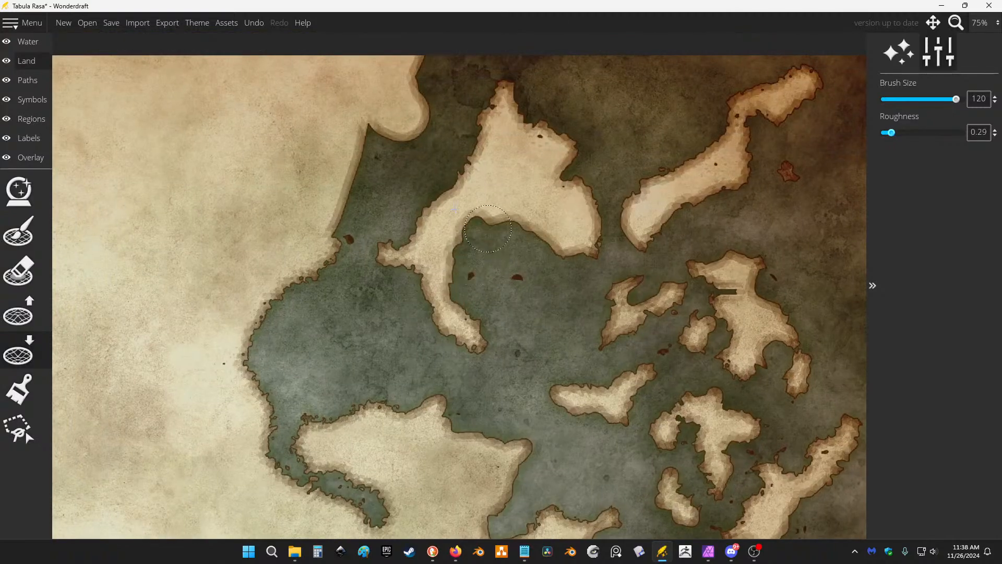
mouse_move(450, 171)
left_mouse_down()
mouse_move(505, 140)
mouse_move(514, 114)
mouse_move(503, 87)
mouse_move(480, 124)
mouse_move(540, 109)
mouse_move(574, 143)
mouse_move(548, 181)
mouse_move(580, 182)
mouse_move(661, 162)
mouse_move(644, 176)
mouse_move(718, 140)
mouse_move(722, 93)
mouse_move(746, 91)
mouse_move(750, 124)
mouse_move(644, 192)
mouse_move(622, 218)
mouse_move(680, 187)
mouse_move(656, 196)
mouse_move(638, 241)
mouse_move(737, 152)
mouse_move(705, 146)
mouse_move(696, 195)
mouse_move(629, 239)
mouse_move(627, 219)
mouse_move(696, 199)
mouse_move(633, 269)
mouse_move(606, 344)
mouse_move(657, 301)
mouse_move(608, 320)
mouse_move(625, 290)
mouse_move(672, 283)
mouse_move(626, 296)
left_mouse_up()
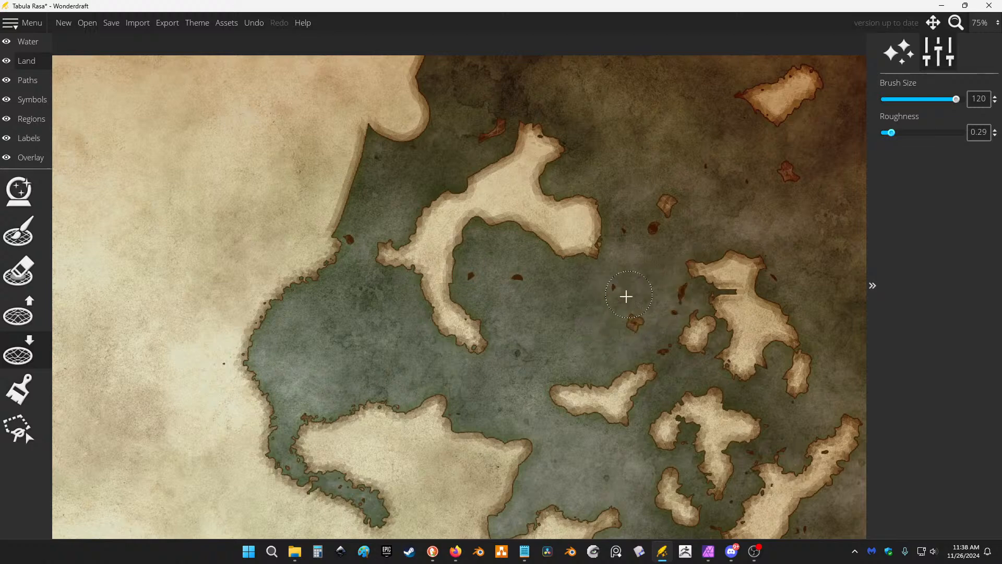
mouse_move(546, 189)
left_mouse_down()
mouse_move(487, 162)
mouse_move(464, 197)
mouse_move(517, 178)
mouse_move(490, 217)
mouse_move(533, 203)
left_mouse_up()
Lower the remaining northern island and reshape the sea's western coast, using brush sizes 128 and 88.
key("bracketright")
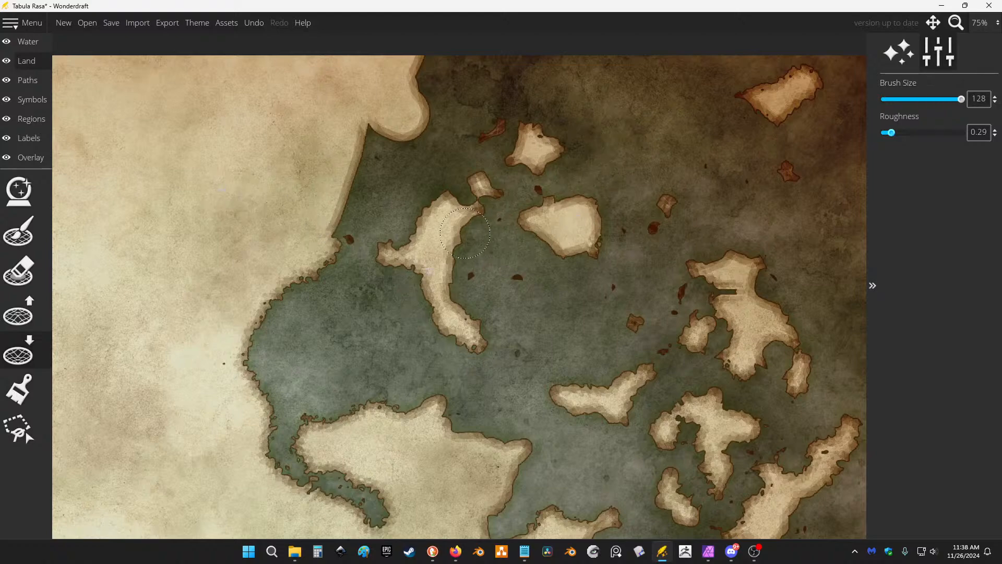
mouse_move(464, 233)
left_mouse_down()
mouse_move(394, 238)
mouse_move(453, 206)
mouse_move(518, 143)
mouse_move(424, 190)
mouse_move(361, 255)
mouse_move(265, 314)
mouse_move(245, 344)
mouse_move(266, 396)
left_mouse_up()
key("bracketleft")
key("bracketleft")
key("bracketleft")
key("bracketleft")
key("bracketleft")
mouse_move(271, 243)
left_mouse_down()
mouse_move(291, 277)
mouse_move(278, 249)
mouse_move(274, 306)
mouse_move(250, 306)
mouse_move(453, 241)
mouse_move(416, 277)
mouse_move(461, 332)
mouse_move(469, 209)
mouse_move(500, 200)
mouse_move(551, 222)
mouse_move(589, 223)
mouse_move(544, 230)
mouse_move(565, 240)
mouse_move(609, 234)
mouse_move(551, 243)
mouse_move(555, 226)
mouse_move(580, 219)
mouse_move(572, 183)
left_mouse_up()
Trim the western side of the long eastern island into a narrow strip with the Lower Landmass tool at size 88.
scroll(575, 163, "up", 2)
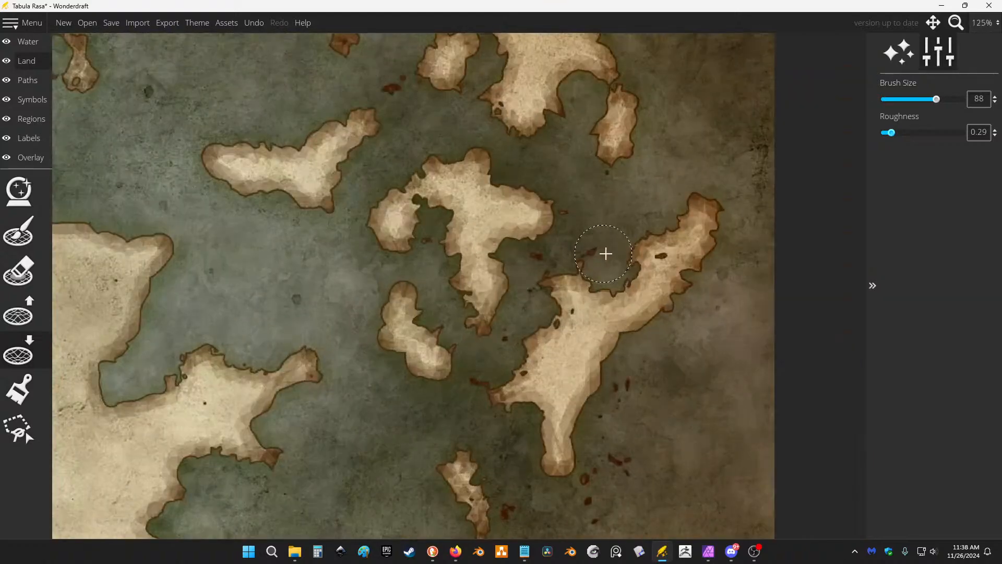
mouse_move(606, 254)
left_mouse_down()
mouse_move(594, 283)
mouse_move(550, 322)
mouse_move(510, 399)
left_mouse_up()
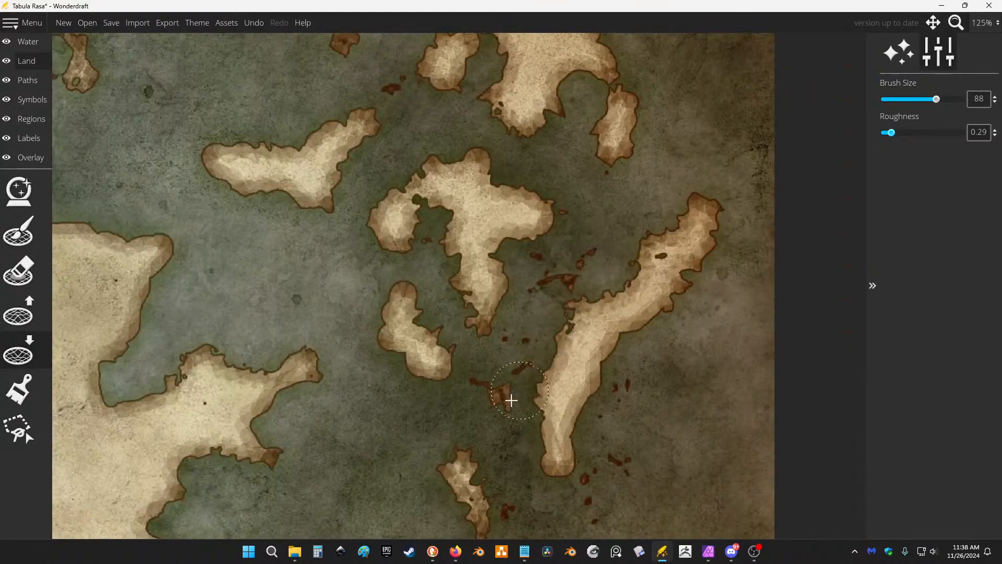
Erase the islands off the east coast with the landmass eraser at size 512.
scroll(604, 228, "down", 3)
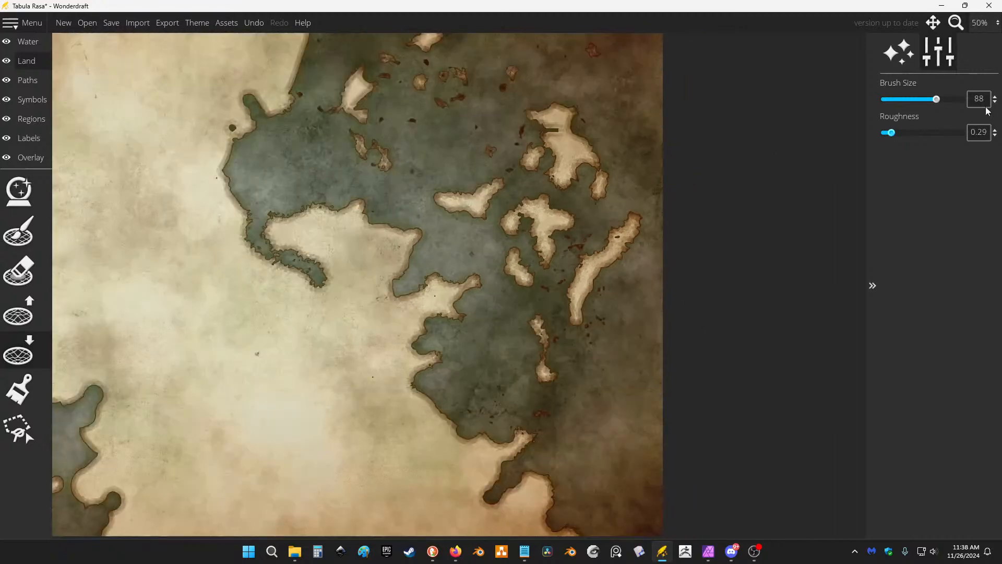
left_click(19, 270)
mouse_move(595, 172)
left_mouse_down()
mouse_move(535, 253)
mouse_move(552, 114)
mouse_move(375, 98)
mouse_move(568, 96)
left_mouse_up()
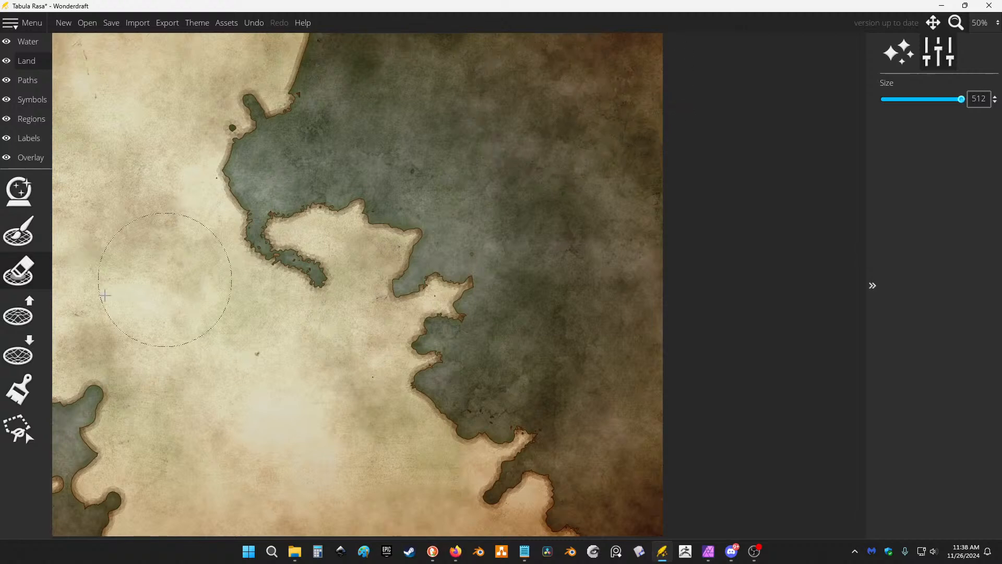
Draw a peninsula southeast from the mainland with the landmass brush at size 42, adding an islet off its tip and filling the enclosed bay.
left_click(18, 389)
left_click(28, 242)
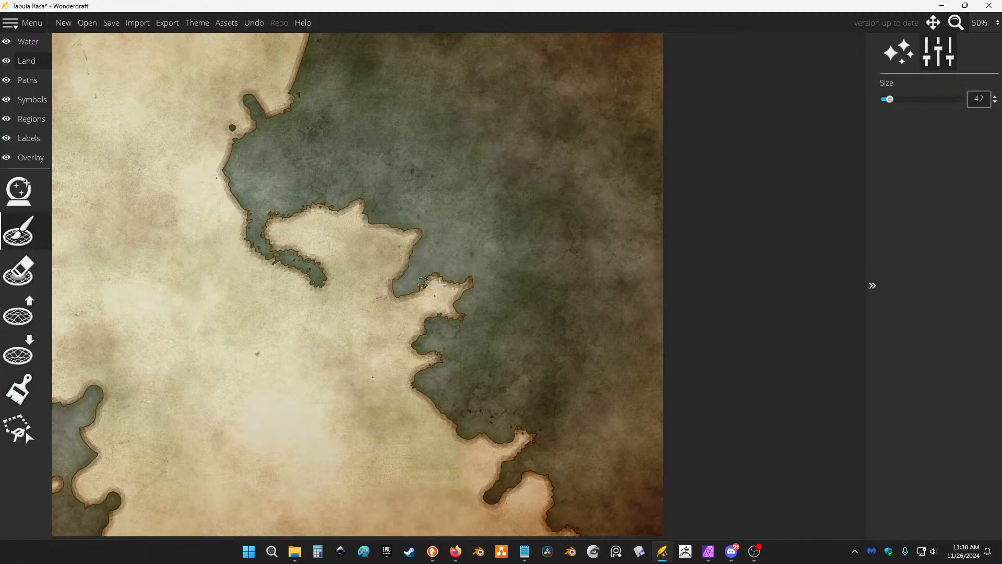
scroll(442, 259, "up", 1)
mouse_move(417, 236)
left_mouse_down()
mouse_move(463, 239)
mouse_move(484, 217)
mouse_move(499, 224)
mouse_move(563, 311)
mouse_move(543, 369)
mouse_move(518, 399)
mouse_move(497, 373)
mouse_move(482, 301)
left_mouse_up()
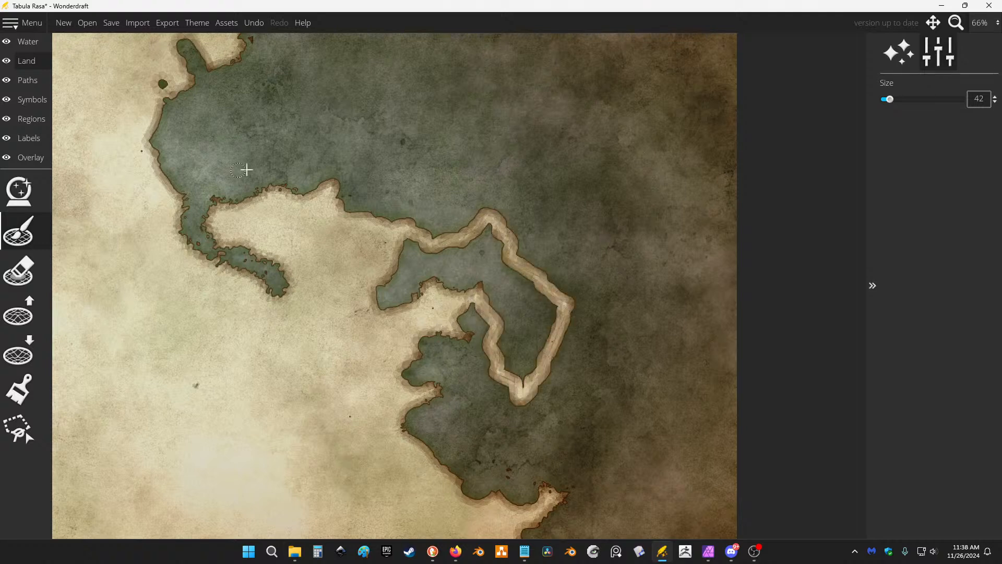
key("ctrl+z")
mouse_move(408, 238)
left_mouse_down()
mouse_move(467, 266)
mouse_move(476, 281)
mouse_move(470, 326)
mouse_move(496, 376)
mouse_move(485, 385)
mouse_move(434, 330)
mouse_move(449, 291)
mouse_move(451, 327)
mouse_move(492, 377)
mouse_move(513, 358)
mouse_move(477, 328)
mouse_move(500, 360)
mouse_move(550, 358)
left_mouse_up()
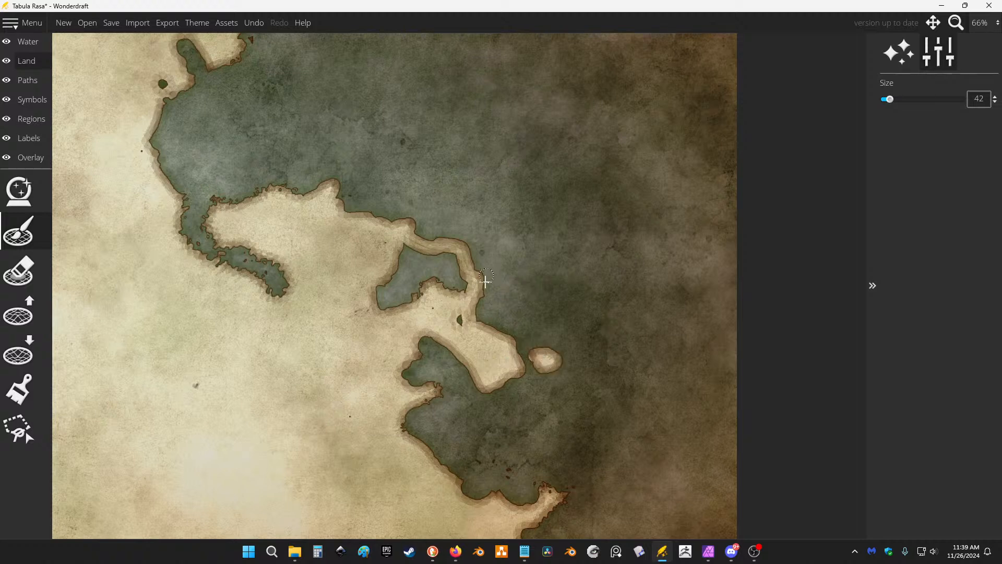
mouse_move(463, 324)
left_mouse_down()
mouse_move(452, 272)
mouse_move(389, 240)
mouse_move(363, 284)
mouse_move(391, 287)
mouse_move(378, 287)
mouse_move(377, 307)
mouse_move(444, 279)
mouse_move(421, 278)
mouse_move(410, 261)
mouse_move(448, 265)
mouse_move(454, 293)
mouse_move(407, 289)
left_mouse_up()
scroll(457, 288, "down", 4)
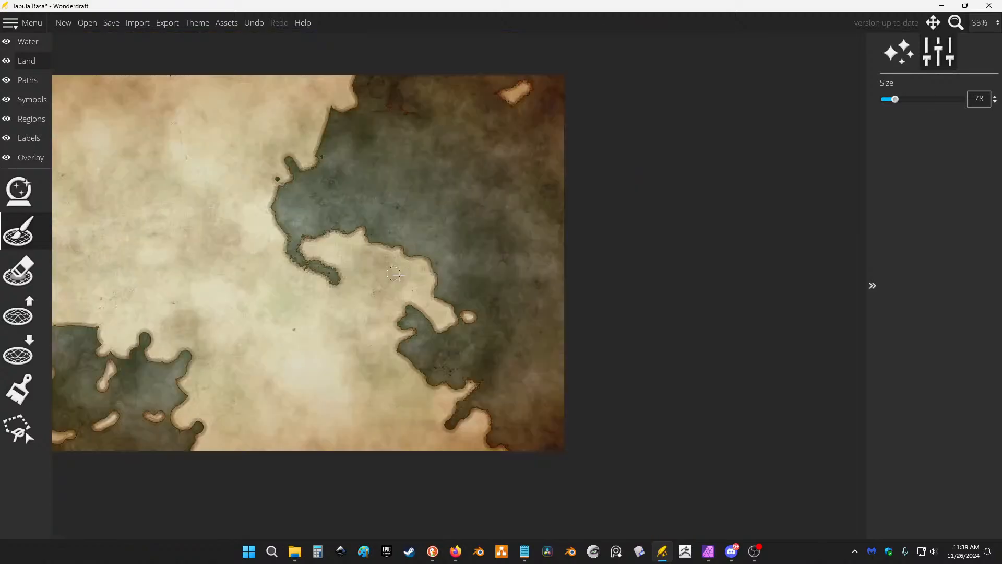
Widen the hooked inlet and smooth its shoreline with the Lower Landmass tool at size 88 and roughness 0.29.
scroll(277, 281, "up", 3)
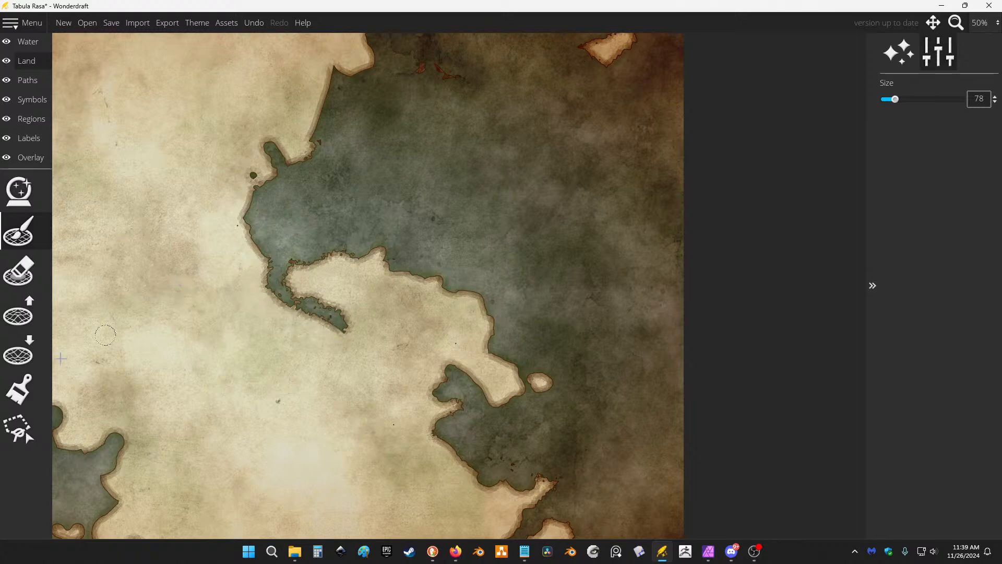
left_click(18, 352)
mouse_move(316, 334)
left_mouse_down()
mouse_move(340, 355)
mouse_move(335, 326)
mouse_move(325, 335)
mouse_move(314, 314)
left_mouse_up()
mouse_move(326, 256)
left_mouse_down()
mouse_move(347, 260)
mouse_move(311, 258)
mouse_move(283, 272)
mouse_move(280, 286)
mouse_move(325, 306)
left_mouse_up()
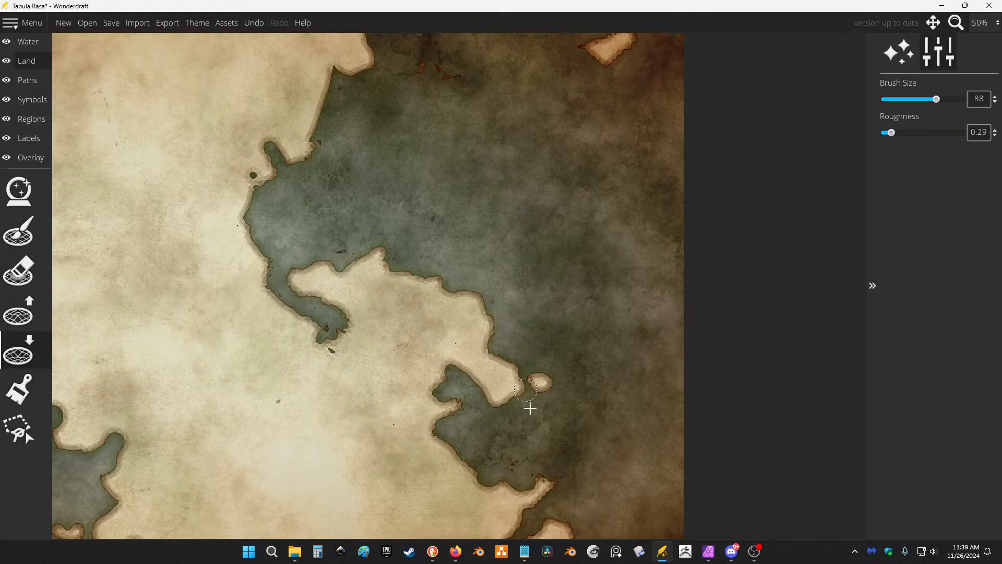
scroll(531, 257, "down", 2)
scroll(470, 258, "up", 2)
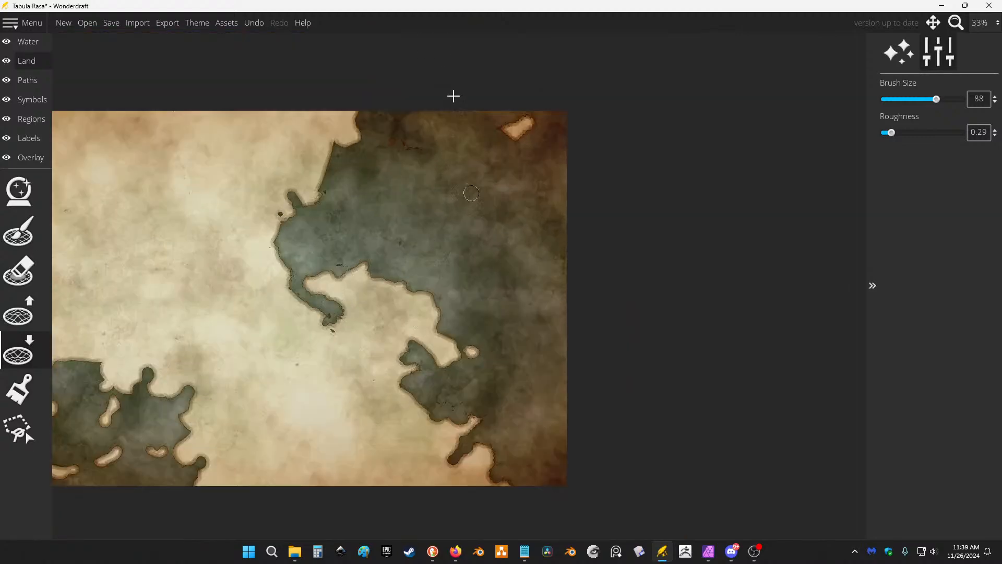
Carve a channel through the southern end of the eastern peninsula with the Lower Landmass tool, breaking its tip into small islands.
left_click(18, 230)
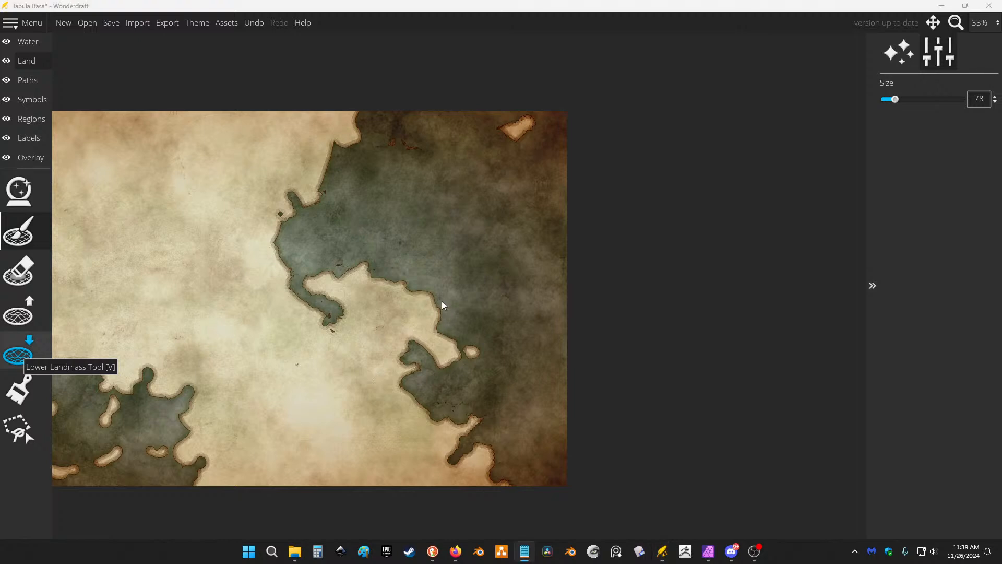
left_click(375, 312)
scroll(385, 228, "up", 3)
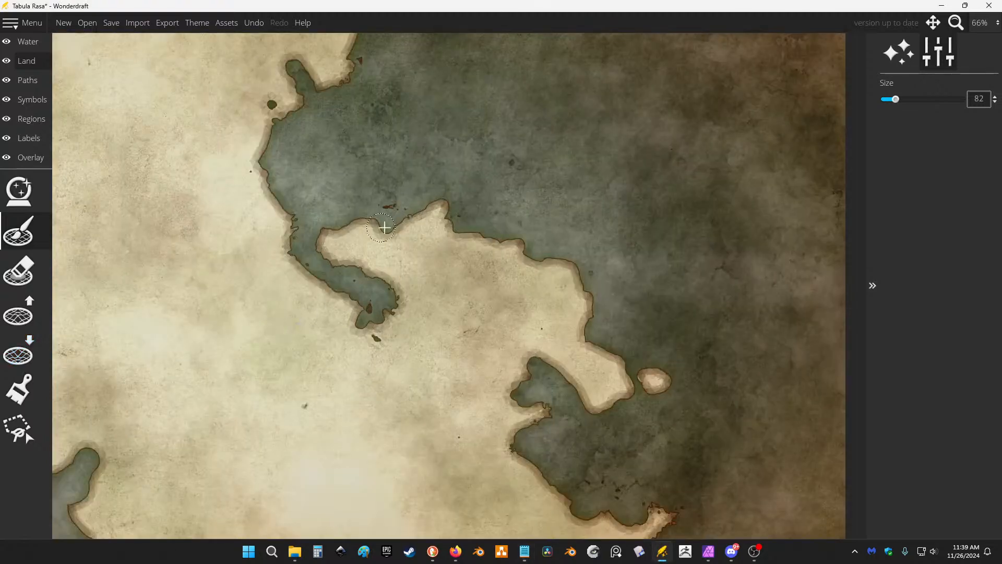
key("Right")
key("Up")
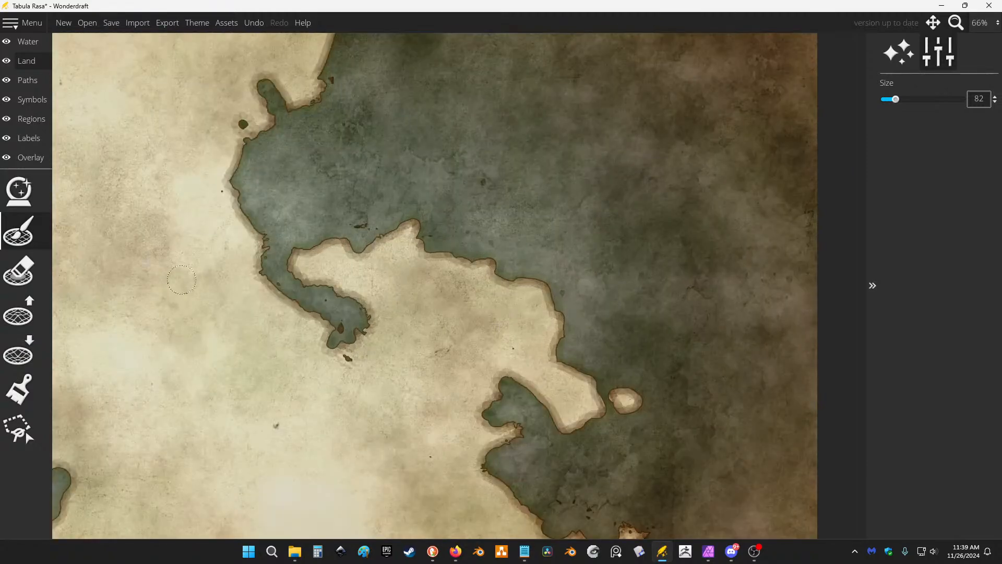
left_click(19, 350)
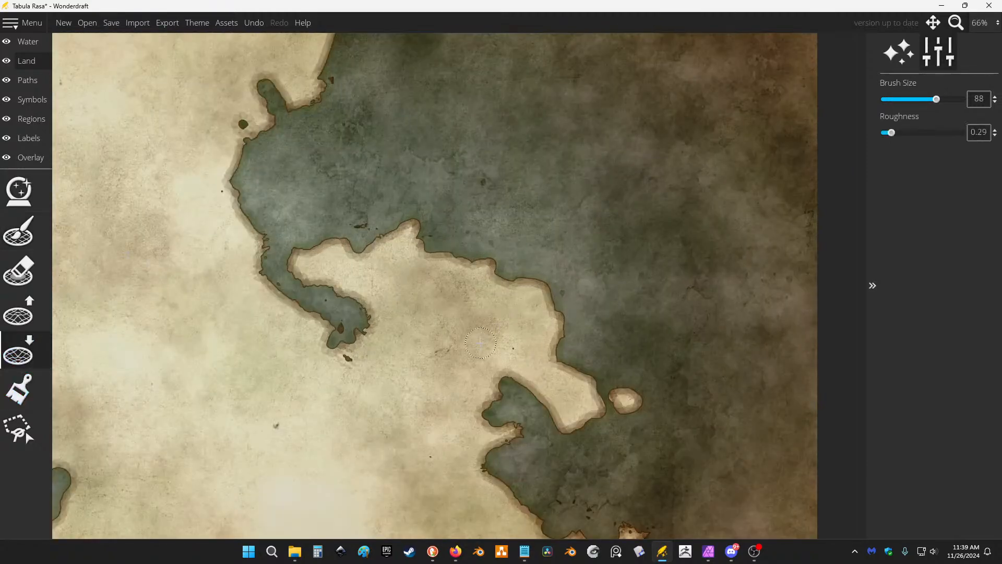
mouse_move(480, 343)
left_mouse_down()
mouse_move(423, 366)
mouse_move(466, 370)
mouse_move(483, 354)
mouse_move(517, 383)
mouse_move(571, 354)
mouse_move(557, 365)
mouse_move(523, 357)
mouse_move(568, 362)
mouse_move(611, 382)
mouse_move(590, 370)
mouse_move(572, 385)
mouse_move(574, 402)
mouse_move(589, 372)
mouse_move(568, 430)
left_mouse_up()
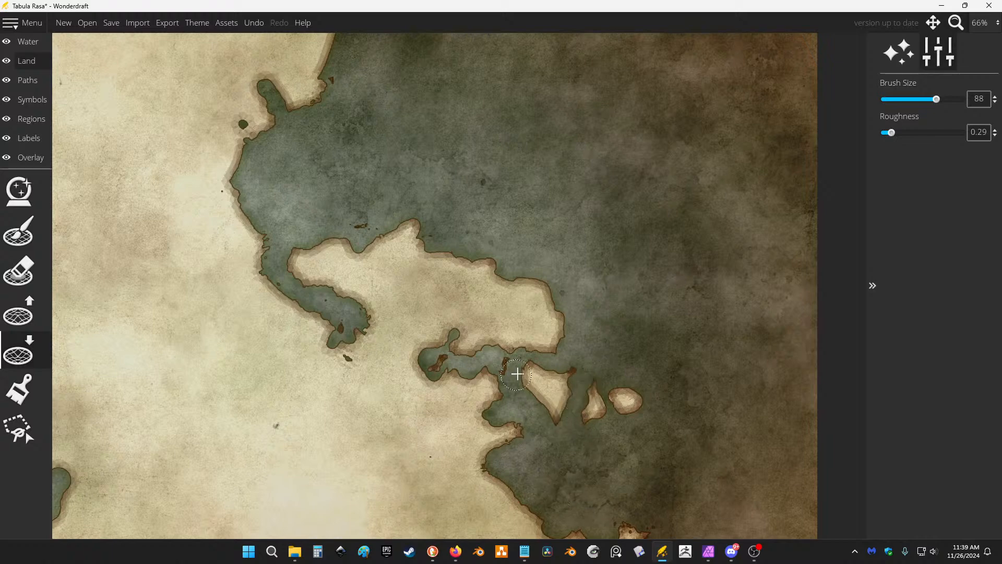
mouse_move(517, 374)
left_mouse_down()
mouse_move(572, 359)
mouse_move(625, 396)
mouse_move(616, 395)
left_mouse_up()
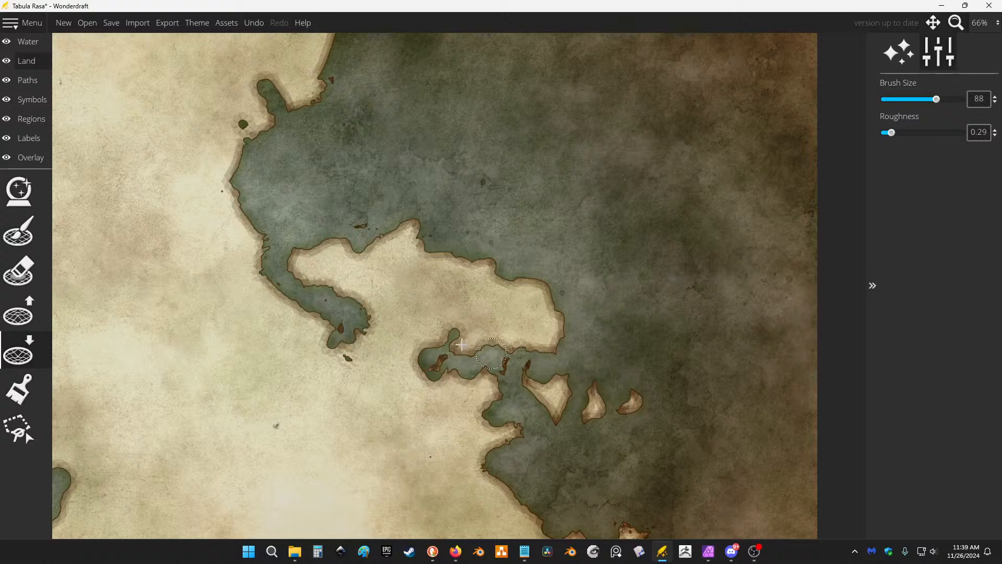
Lower the land along the peninsula's inland side to detach it from the mainland, then roughen its sea-facing coast and trim the stray slivers.
mouse_move(337, 279)
left_mouse_down()
mouse_move(368, 300)
mouse_move(415, 287)
mouse_move(430, 321)
mouse_move(474, 320)
mouse_move(484, 345)
mouse_move(492, 333)
left_mouse_up()
mouse_move(465, 251)
left_mouse_down()
mouse_move(432, 263)
mouse_move(406, 228)
mouse_move(411, 234)
mouse_move(425, 203)
left_mouse_up()
scroll(601, 270, "down", 5)
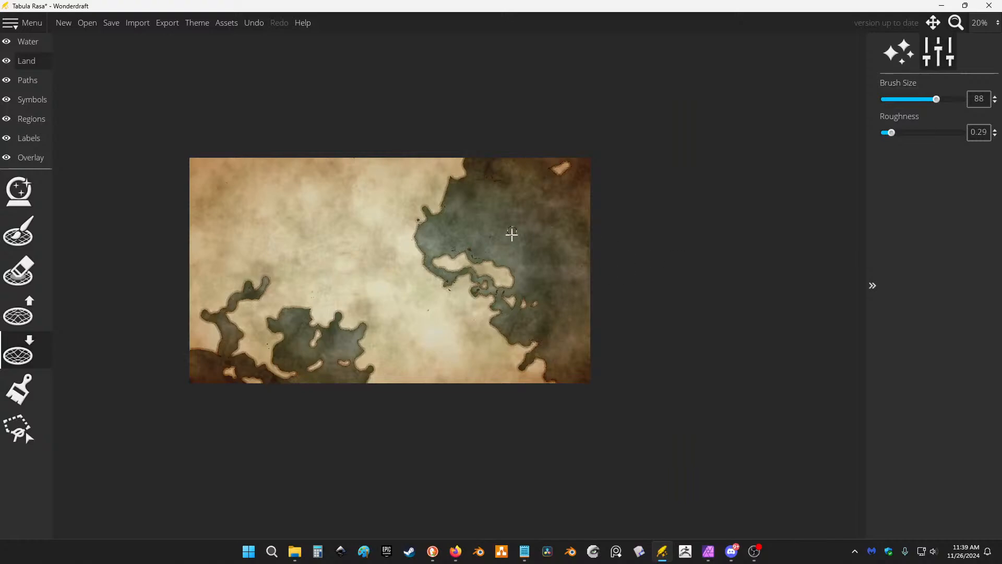
scroll(511, 234, "up", 5)
mouse_move(474, 306)
left_mouse_down()
mouse_move(506, 300)
mouse_move(549, 249)
mouse_move(510, 226)
mouse_move(478, 265)
mouse_move(461, 238)
left_mouse_up()
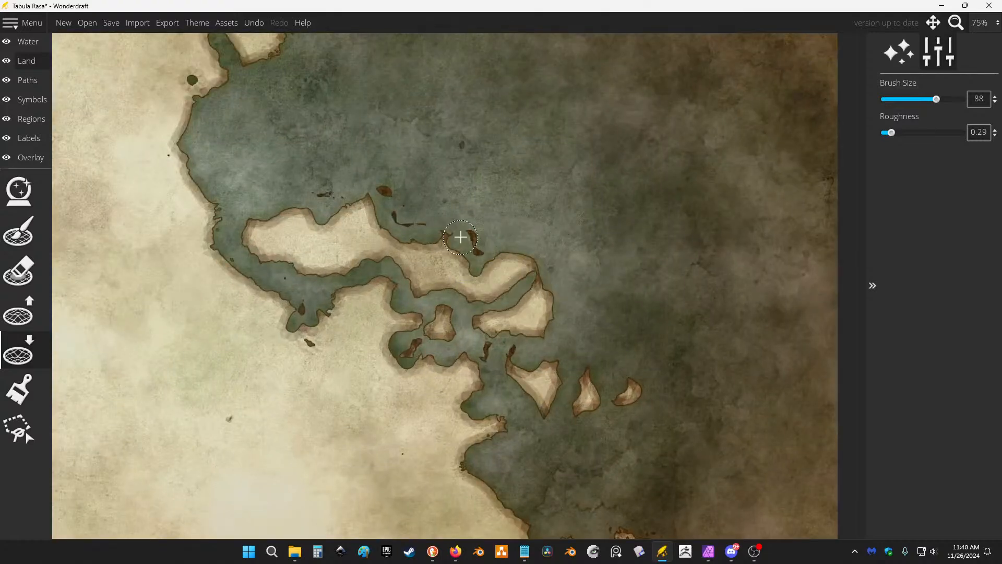
mouse_move(526, 302)
left_mouse_down()
mouse_move(552, 271)
mouse_move(542, 321)
mouse_move(519, 340)
left_mouse_up()
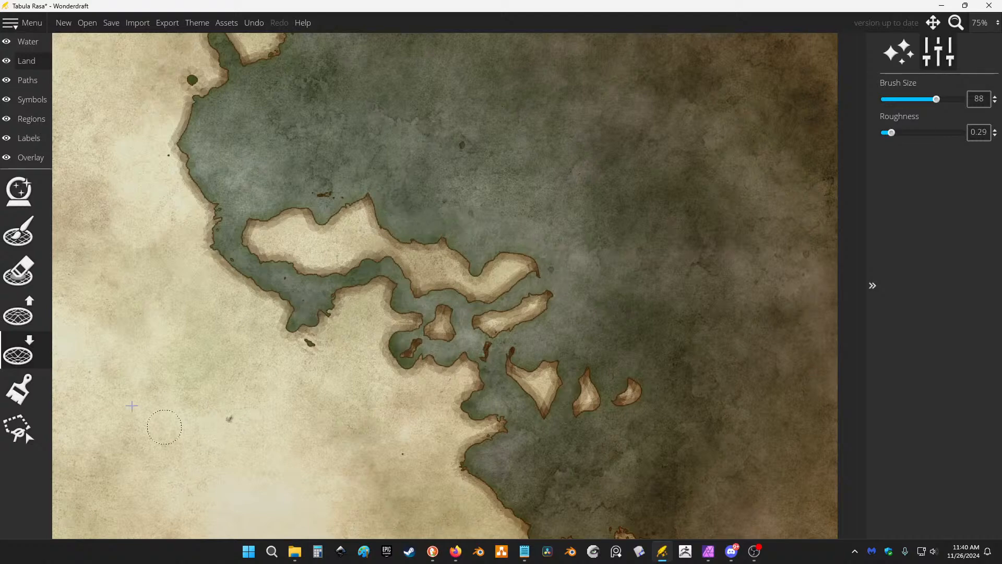
Paint a long north-south island and a smaller one northeast of it in the eastern sea with the landmass brush at size 82.
left_click(18, 312)
mouse_move(609, 203)
left_mouse_down()
mouse_move(628, 173)
mouse_move(642, 108)
mouse_move(634, 167)
mouse_move(609, 210)
mouse_move(576, 235)
mouse_move(627, 165)
mouse_move(630, 137)
left_mouse_up()
left_click(18, 232)
scroll(626, 311, "down", 1)
mouse_move(632, 182)
left_mouse_down()
mouse_move(605, 252)
mouse_move(597, 213)
mouse_move(596, 265)
left_mouse_up()
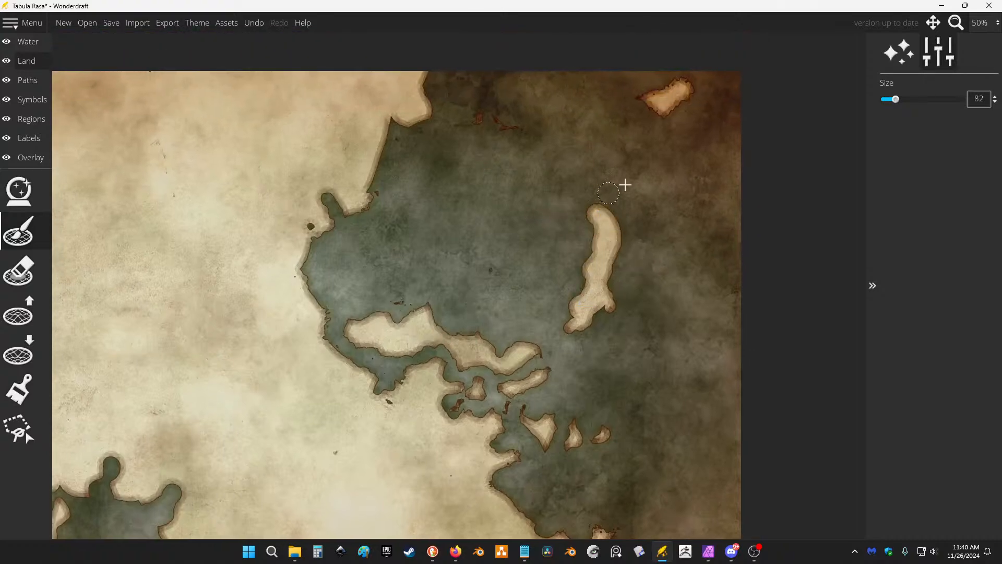
mouse_move(625, 185)
left_mouse_down()
mouse_move(653, 146)
mouse_move(646, 162)
left_mouse_up()
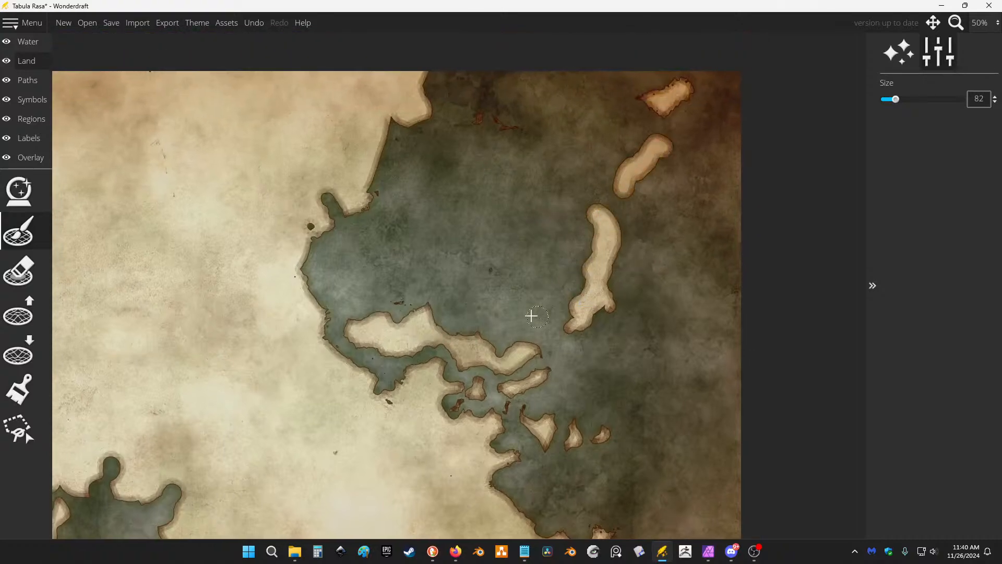
Extend the new eastern islands with extra lobes and arms, and add a small round islet beside the northern one.
scroll(564, 250, "down", 1)
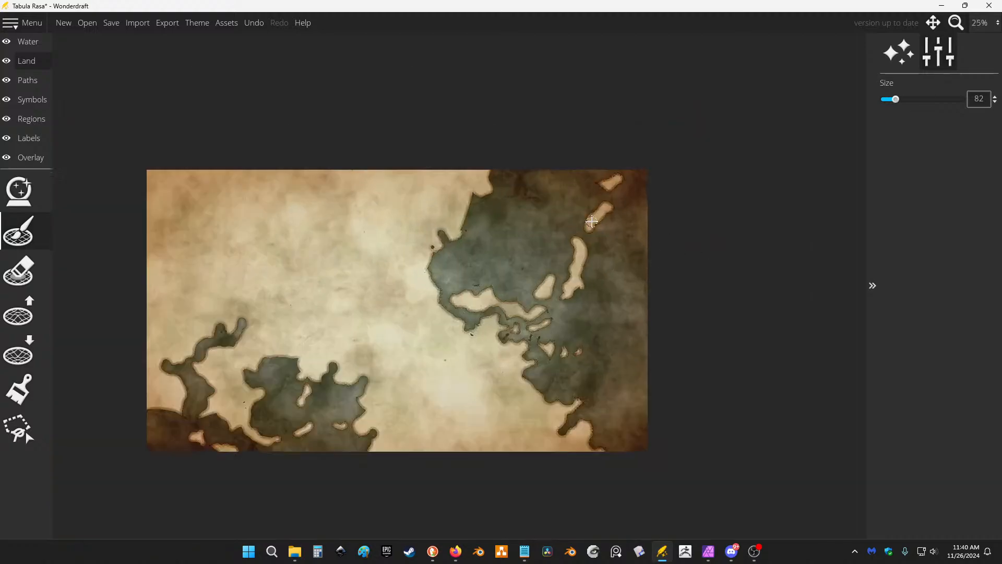
scroll(591, 222, "up", 1)
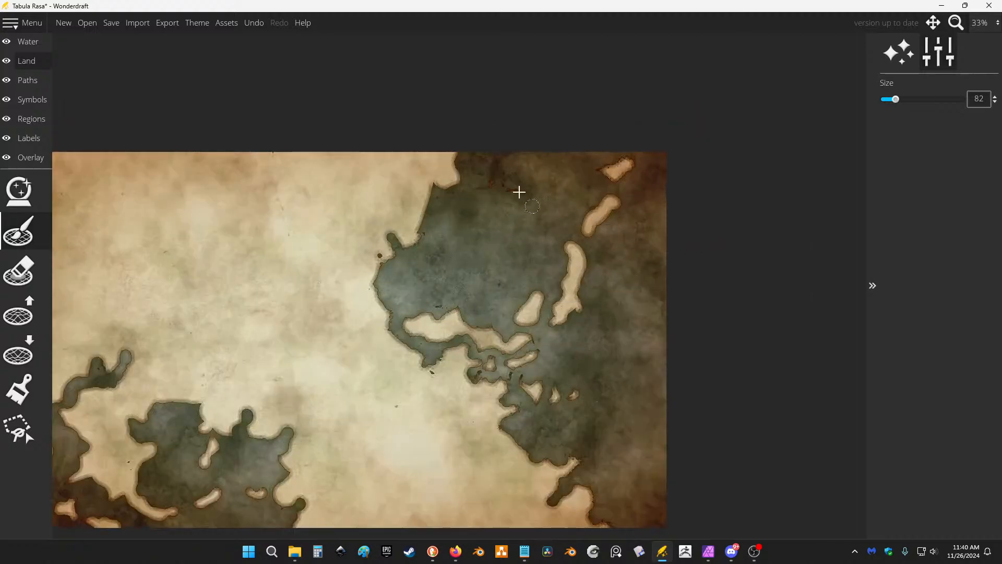
scroll(629, 407, "up", 1)
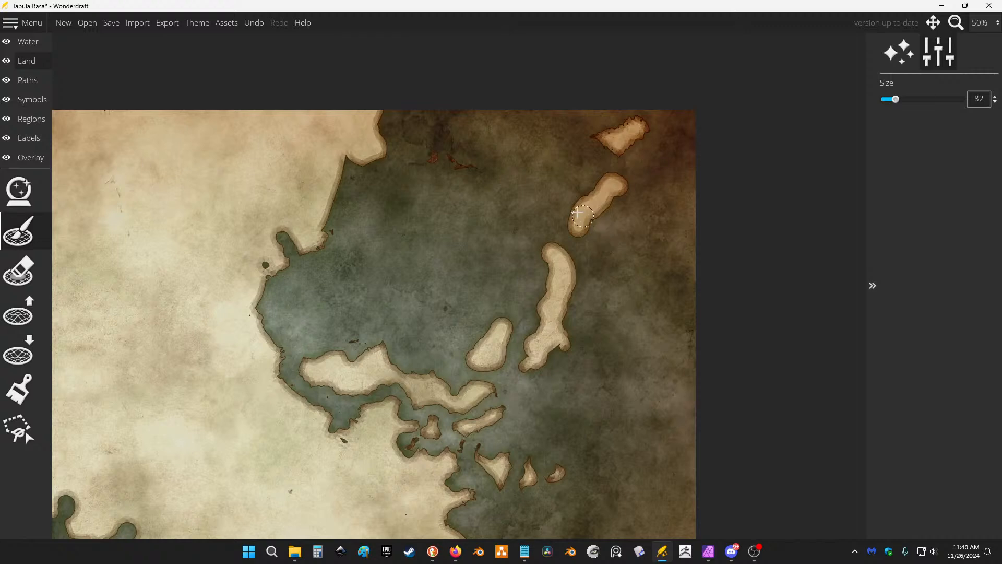
left_click_drag(570, 209, 577, 201)
left_click(643, 187)
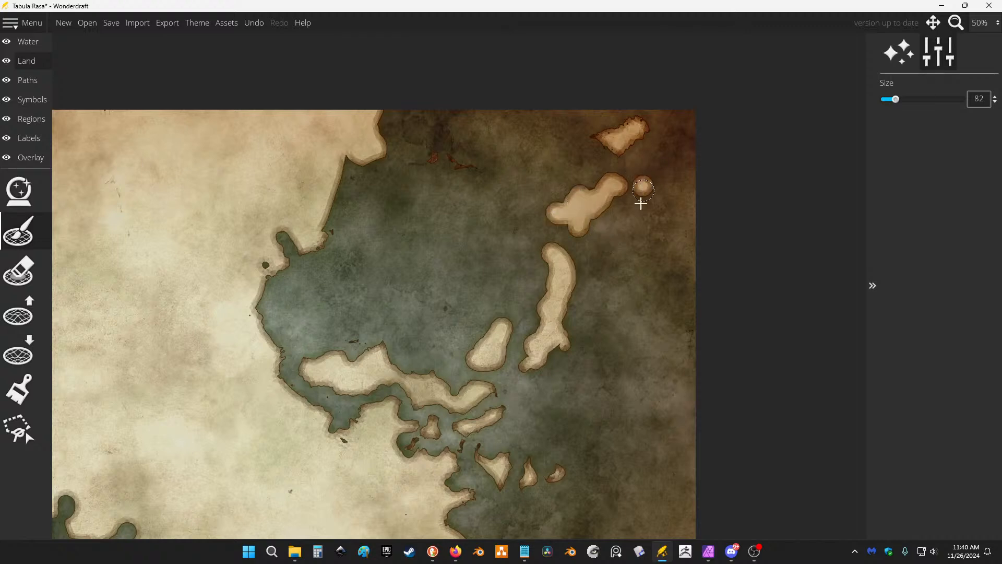
mouse_move(574, 267)
left_mouse_down()
mouse_move(604, 265)
mouse_move(574, 278)
mouse_move(622, 314)
mouse_move(608, 264)
mouse_move(584, 265)
mouse_move(611, 244)
left_mouse_up()
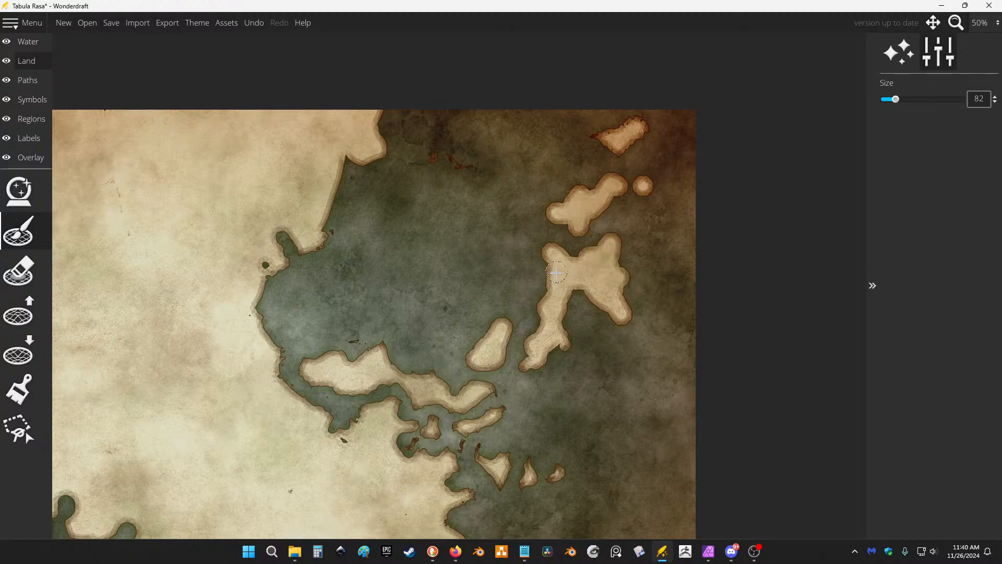
left_click_drag(556, 273, 538, 288)
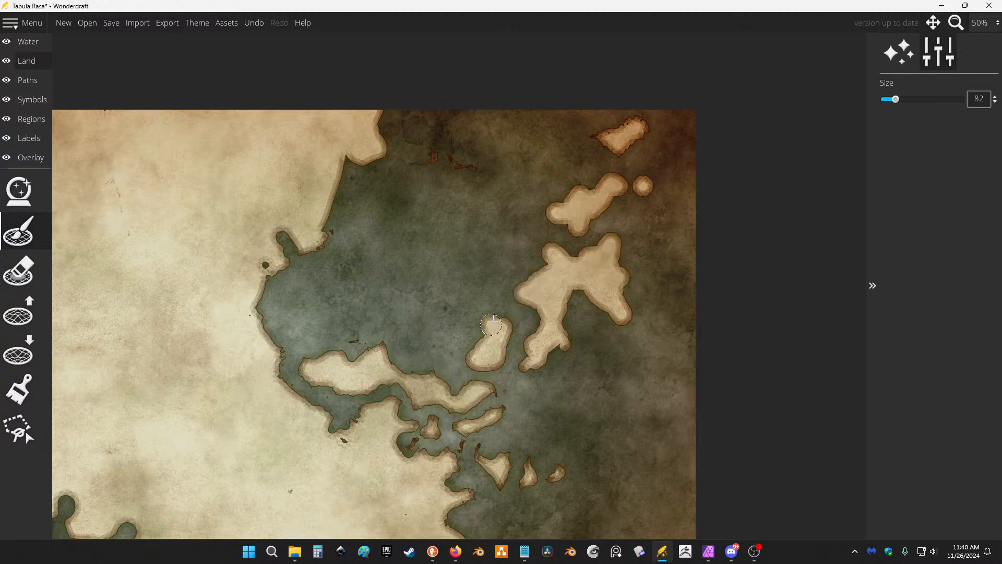
left_click_drag(492, 324, 507, 319)
Erode the coasts of the large branching island and its western neighbour with the Lower Landmass tool, and cut a strait through the large one.
left_click(18, 351)
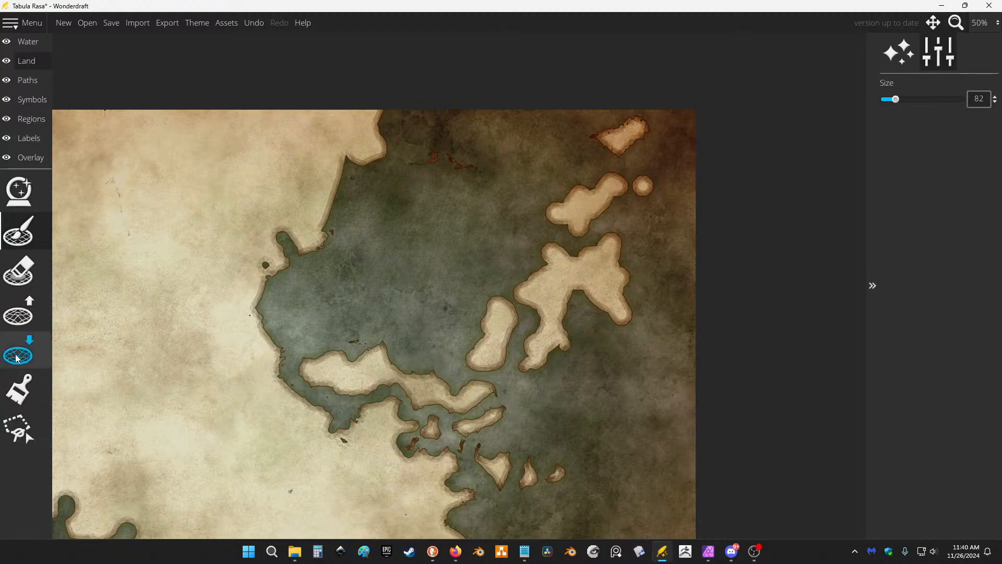
scroll(491, 316, "up", 1)
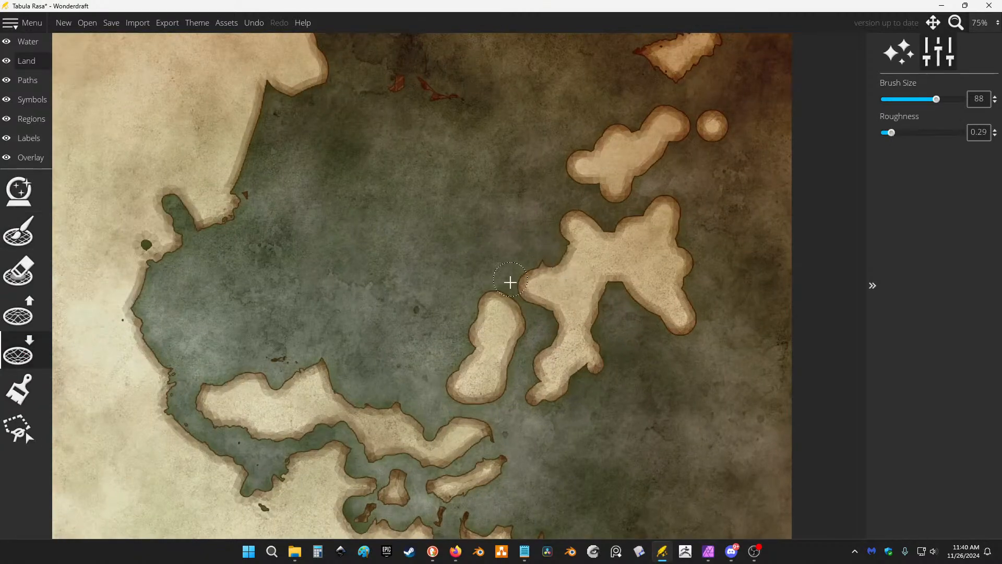
mouse_move(510, 282)
left_mouse_down()
mouse_move(541, 309)
mouse_move(523, 405)
mouse_move(596, 384)
mouse_move(599, 295)
mouse_move(650, 291)
mouse_move(689, 329)
mouse_move(681, 250)
mouse_move(661, 207)
mouse_move(620, 224)
mouse_move(566, 213)
left_mouse_up()
mouse_move(677, 227)
left_mouse_down()
mouse_move(499, 245)
mouse_move(555, 252)
mouse_move(488, 297)
mouse_move(480, 325)
mouse_move(489, 340)
mouse_move(451, 397)
mouse_move(510, 383)
left_mouse_up()
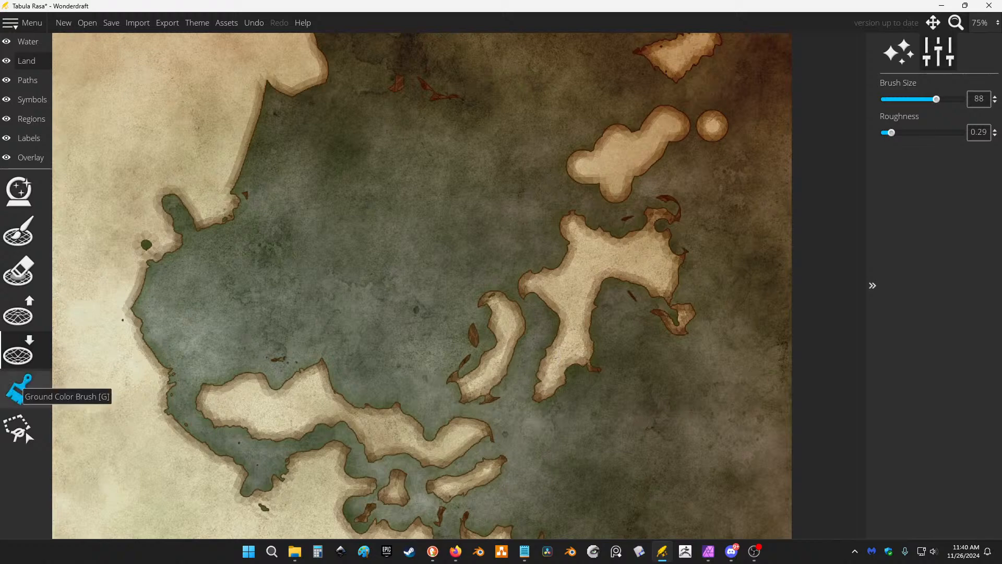
mouse_move(559, 258)
left_mouse_down()
mouse_move(590, 313)
mouse_move(570, 252)
mouse_move(574, 261)
mouse_move(590, 254)
left_mouse_up()
scroll(574, 266, "up", 2)
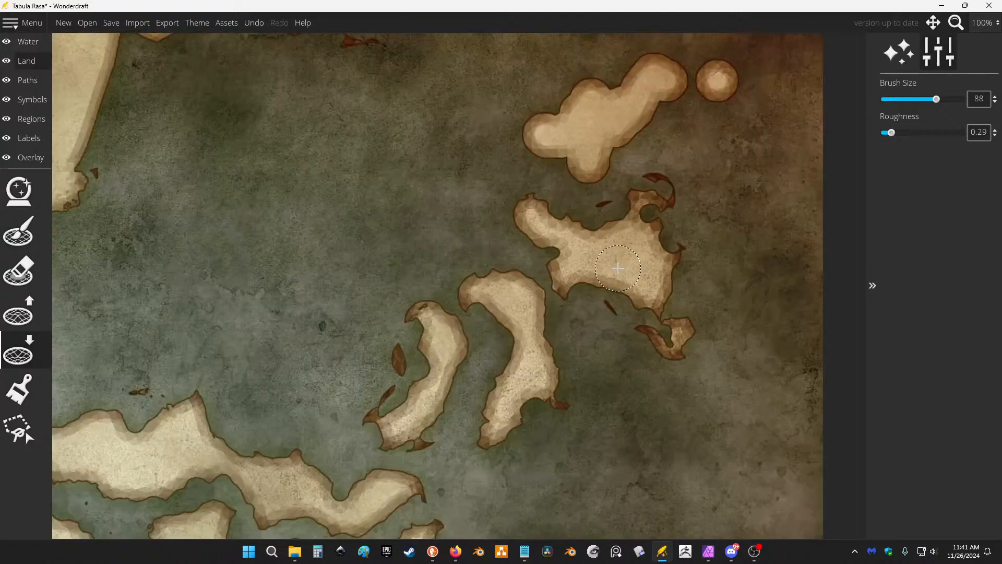
Raise the landmass across the strait to rejoin the two halves of the large eastern island.
left_click(25, 313)
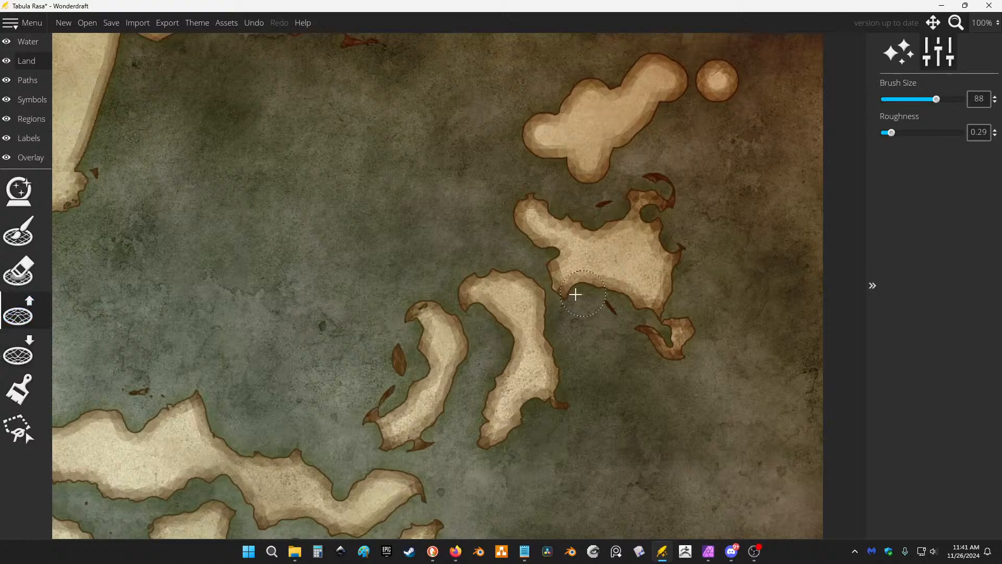
mouse_move(576, 294)
left_mouse_down()
mouse_move(543, 308)
mouse_move(553, 276)
mouse_move(533, 269)
mouse_move(565, 254)
left_mouse_up()
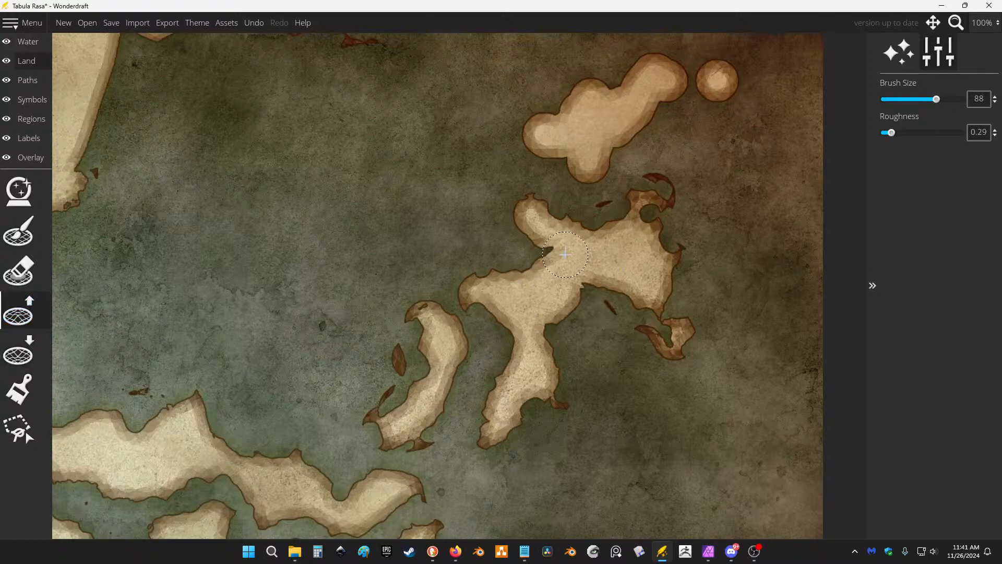
Lower the edges of the two northeastern islands to give them narrower, irregular coastlines.
left_click_drag(551, 219, 539, 293)
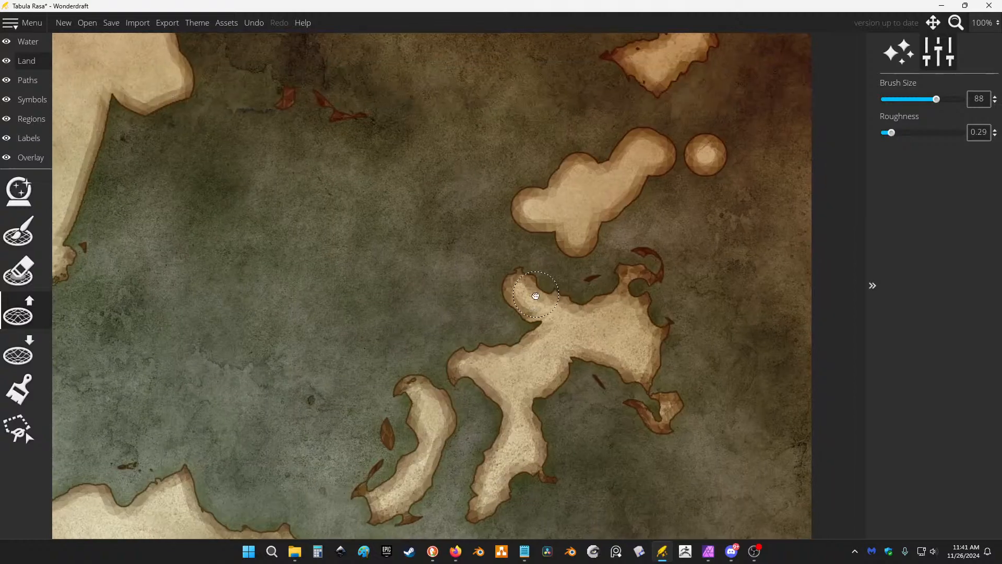
mouse_move(391, 272)
left_mouse_down()
mouse_move(433, 282)
mouse_move(350, 311)
left_mouse_up()
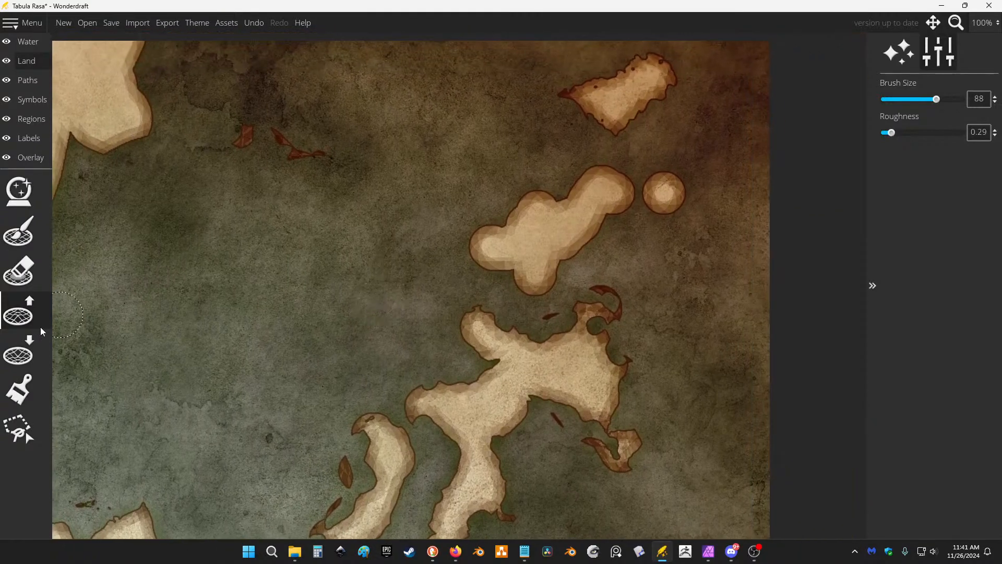
left_click(44, 343)
mouse_move(548, 186)
left_mouse_down()
mouse_move(534, 218)
mouse_move(590, 179)
mouse_move(625, 194)
mouse_move(616, 213)
mouse_move(627, 198)
mouse_move(621, 181)
mouse_move(578, 170)
mouse_move(646, 163)
mouse_move(560, 158)
mouse_move(602, 72)
left_mouse_up()
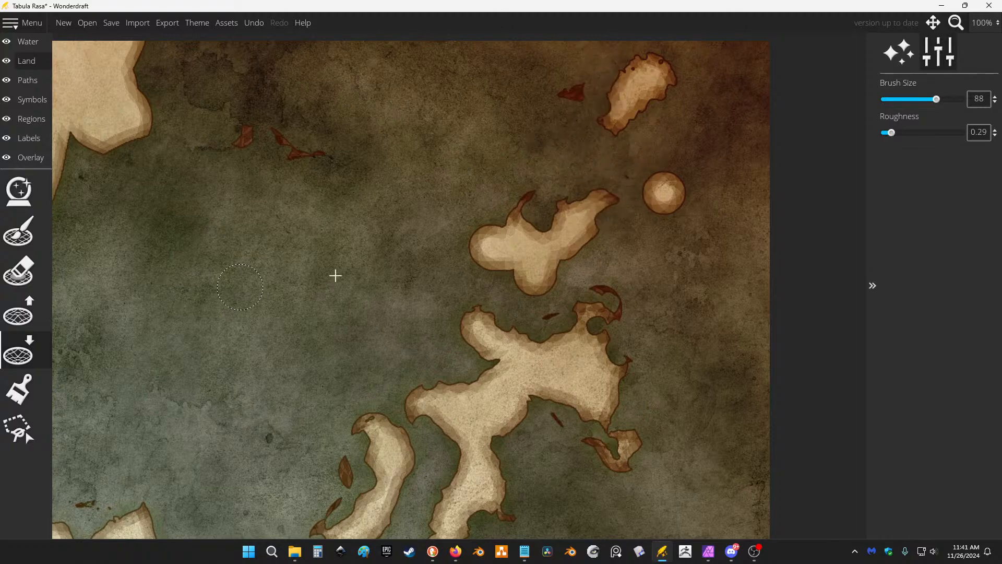
mouse_move(469, 233)
left_mouse_down()
mouse_move(501, 231)
mouse_move(511, 216)
mouse_move(472, 250)
mouse_move(492, 285)
left_mouse_up()
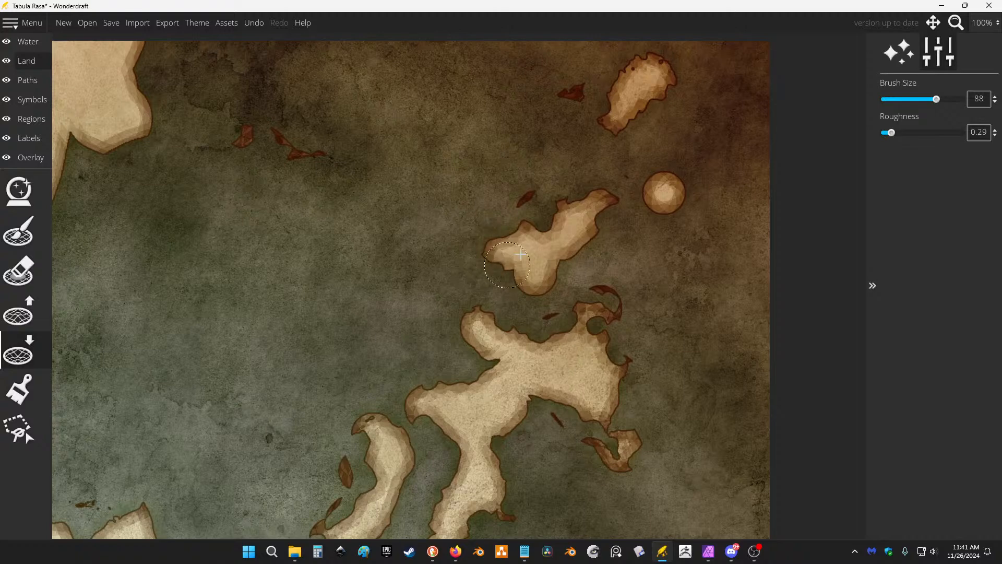
Cut the western arm off the large eastern island as a separate islet and clear the stray slivers around the nearby coasts.
scroll(536, 261, "down", 2)
scroll(569, 335, "up", 1)
scroll(569, 335, "up", 1)
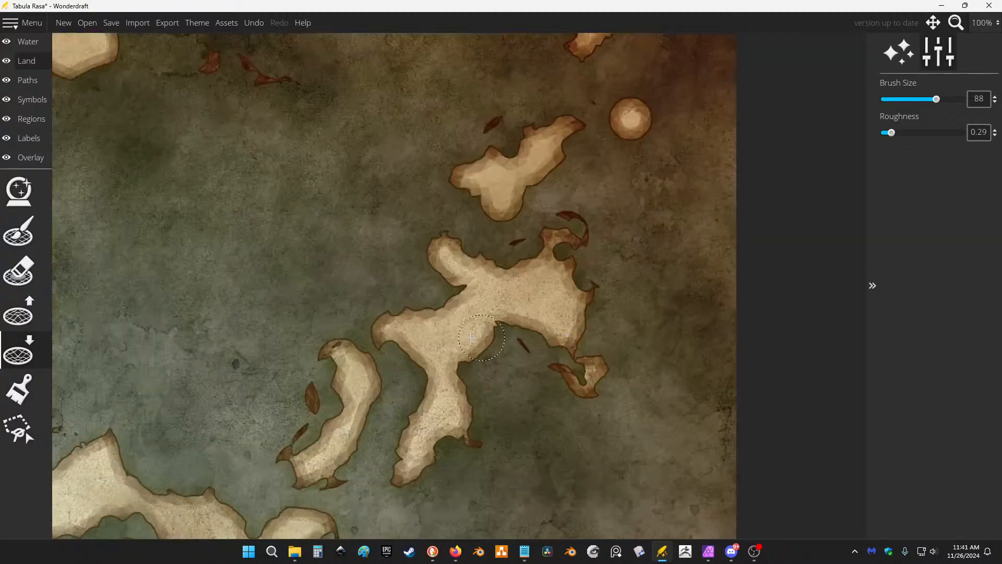
mouse_move(420, 356)
left_mouse_down()
mouse_move(448, 327)
mouse_move(430, 349)
mouse_move(439, 329)
mouse_move(434, 340)
left_mouse_up()
mouse_move(584, 345)
left_mouse_down()
mouse_move(564, 357)
mouse_move(517, 345)
mouse_move(598, 369)
mouse_move(597, 389)
mouse_move(622, 320)
mouse_move(579, 216)
mouse_move(532, 225)
mouse_move(503, 246)
mouse_move(622, 358)
mouse_move(569, 386)
mouse_move(559, 367)
mouse_move(600, 377)
mouse_move(582, 364)
left_mouse_up()
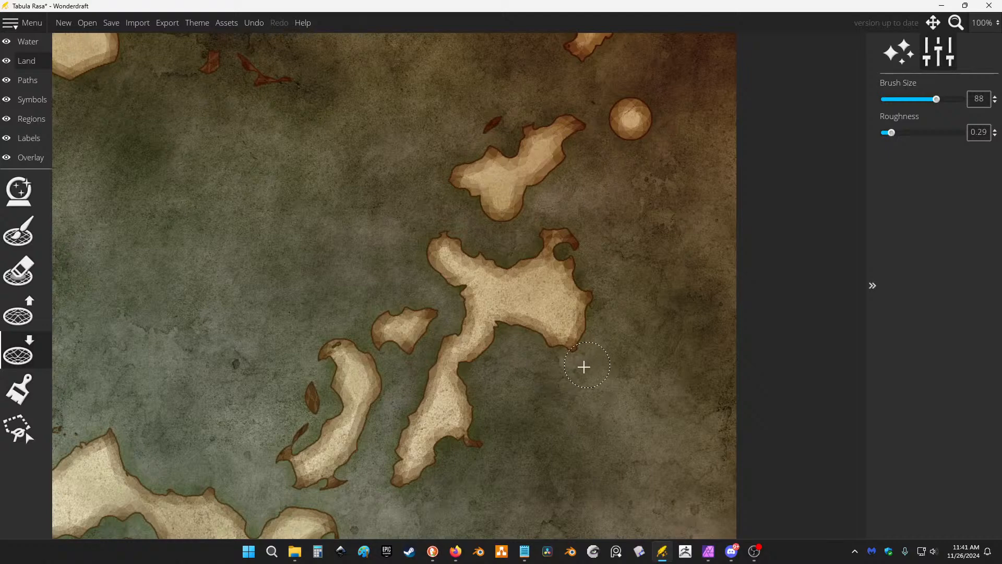
left_click_drag(487, 112, 511, 113)
Trim the slivers and shore along the western side of the crescent-shaped island with the Lower Landmass tool.
mouse_move(252, 100)
left_mouse_down()
mouse_move(195, 67)
mouse_move(253, 86)
mouse_move(195, 69)
mouse_move(271, 76)
mouse_move(255, 83)
mouse_move(216, 62)
mouse_move(231, 185)
left_mouse_up()
scroll(511, 235, "down", 1)
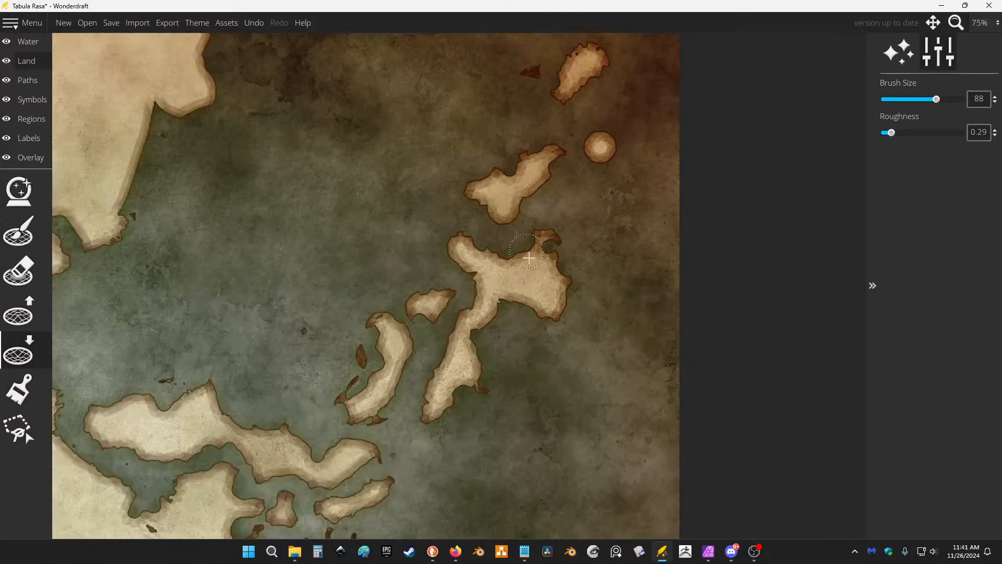
scroll(360, 385, "up", 3)
left_click_drag(337, 410, 341, 426)
left_click_drag(374, 346, 358, 308)
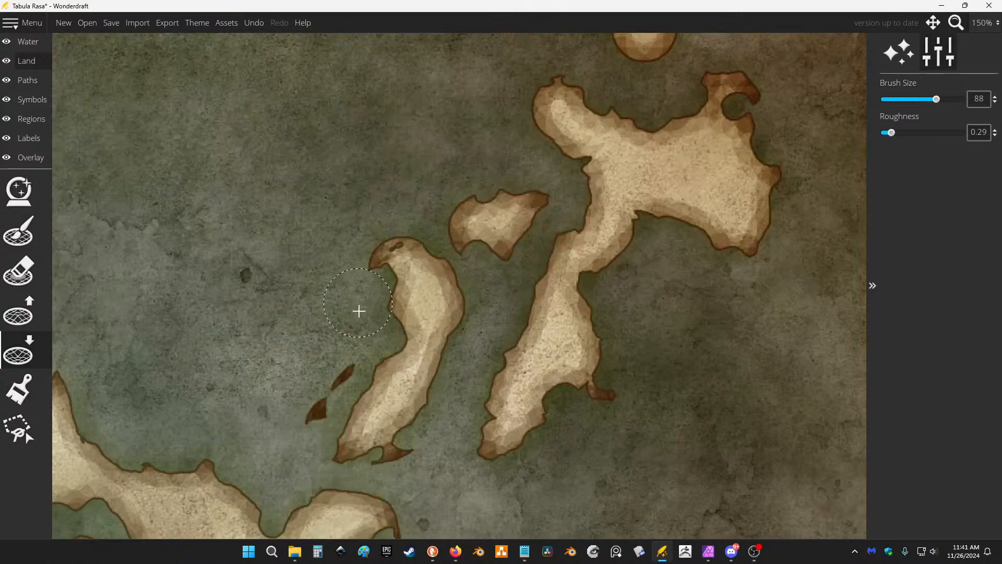
Carve channels through the long island beside the mainland to split it into several separate islands.
scroll(604, 405, "down", 3)
scroll(564, 376, "up", 3)
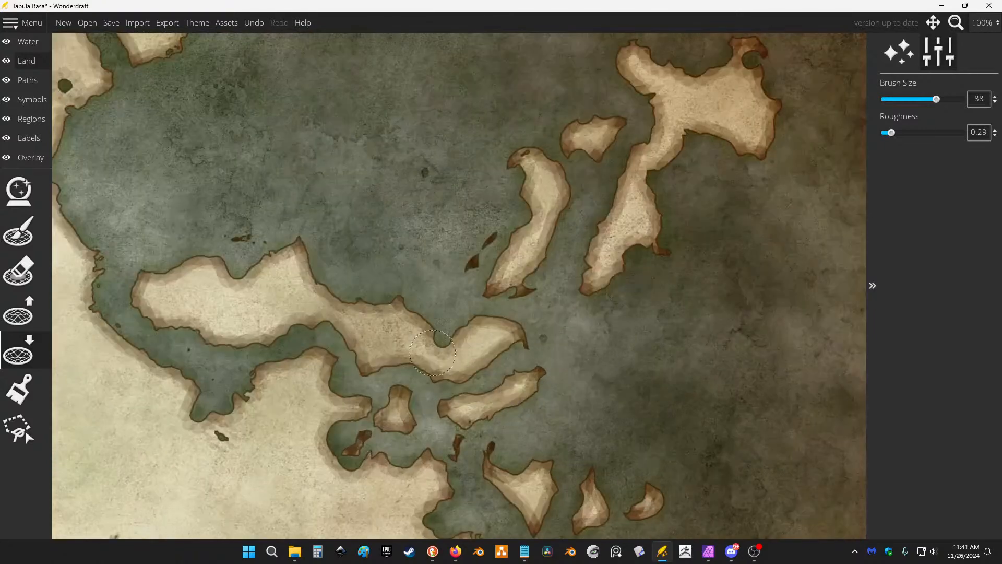
mouse_move(352, 289)
left_mouse_down()
mouse_move(261, 289)
mouse_move(234, 281)
mouse_move(214, 247)
mouse_move(256, 296)
mouse_move(376, 337)
mouse_move(438, 310)
mouse_move(450, 253)
left_mouse_up()
scroll(711, 280, "down", 2)
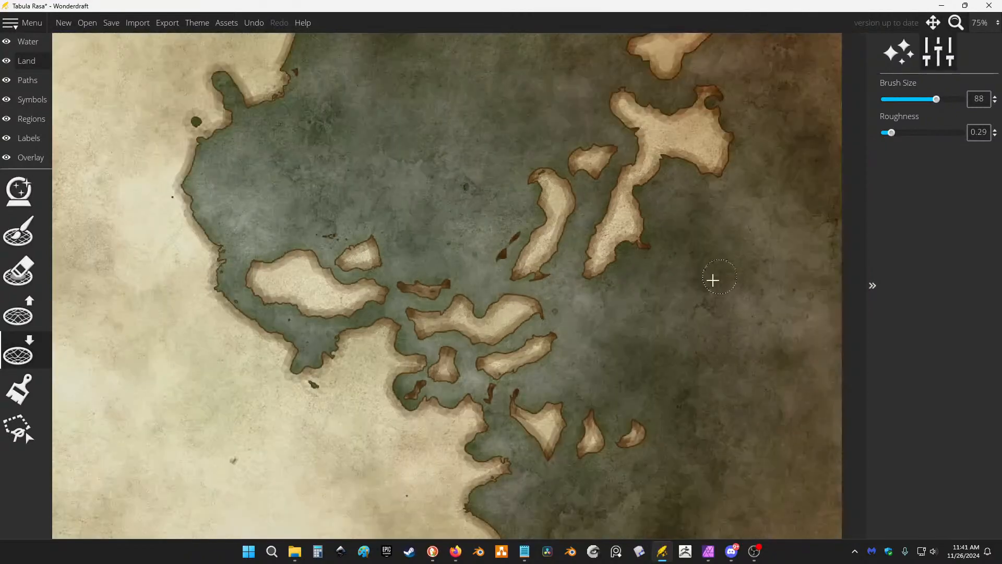
Raise the landmass between the crescent-shaped island and the island south of it to join them.
scroll(664, 331, "up", 3)
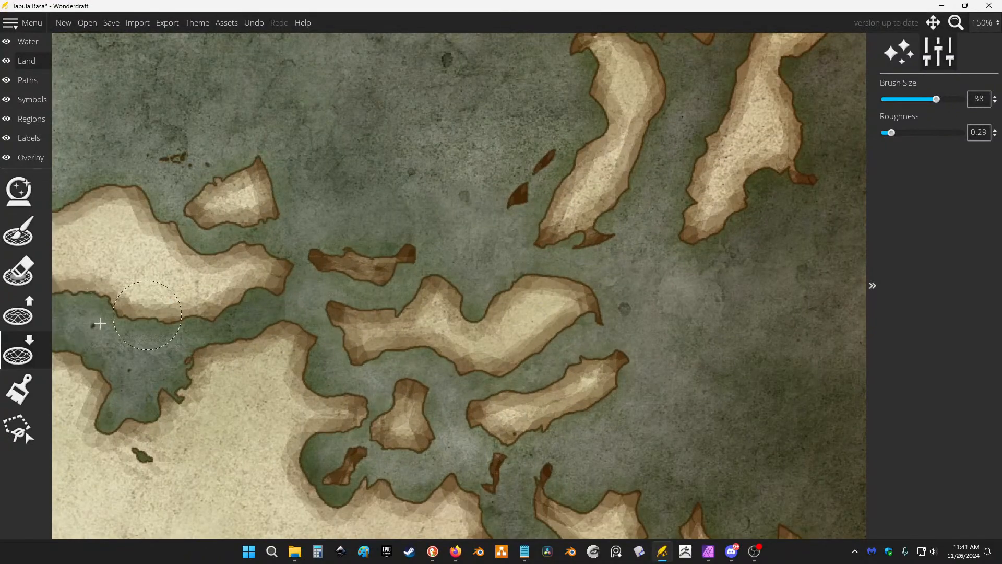
left_click(18, 311)
mouse_move(496, 289)
left_mouse_down()
mouse_move(487, 264)
mouse_move(536, 200)
mouse_move(517, 245)
mouse_move(635, 299)
mouse_move(605, 355)
mouse_move(543, 355)
mouse_move(590, 332)
mouse_move(559, 243)
left_mouse_up()
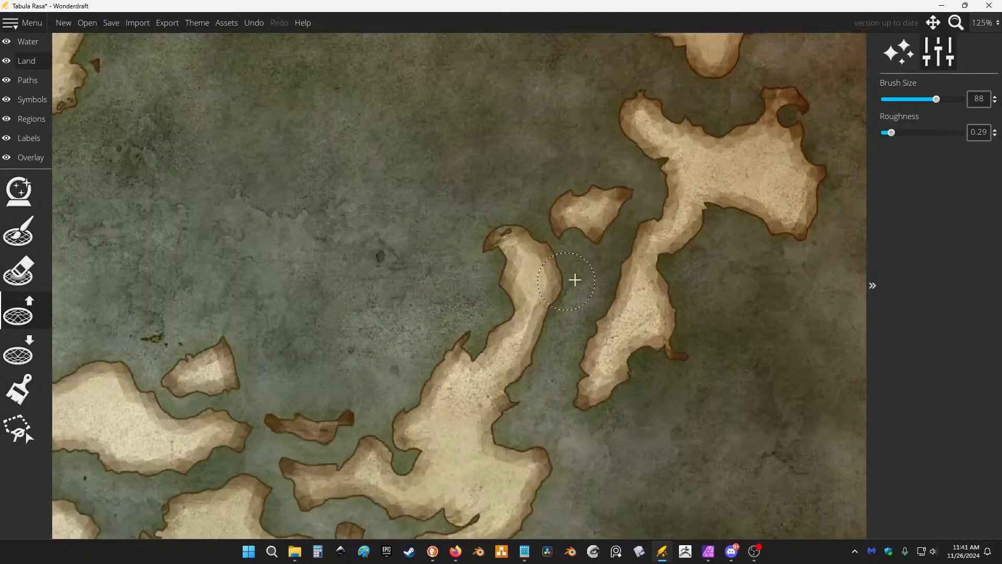
Raise the land around the islet between the eastern islands and cut a narrow channel along its east side with the Landmass Eraser at size 10.
mouse_move(577, 280)
left_mouse_down()
mouse_move(612, 290)
mouse_move(559, 347)
mouse_move(518, 356)
mouse_move(542, 276)
mouse_move(574, 260)
mouse_move(554, 222)
mouse_move(611, 222)
mouse_move(617, 237)
mouse_move(623, 210)
mouse_move(640, 203)
mouse_move(639, 186)
mouse_move(577, 182)
left_mouse_up()
left_click(18, 270)
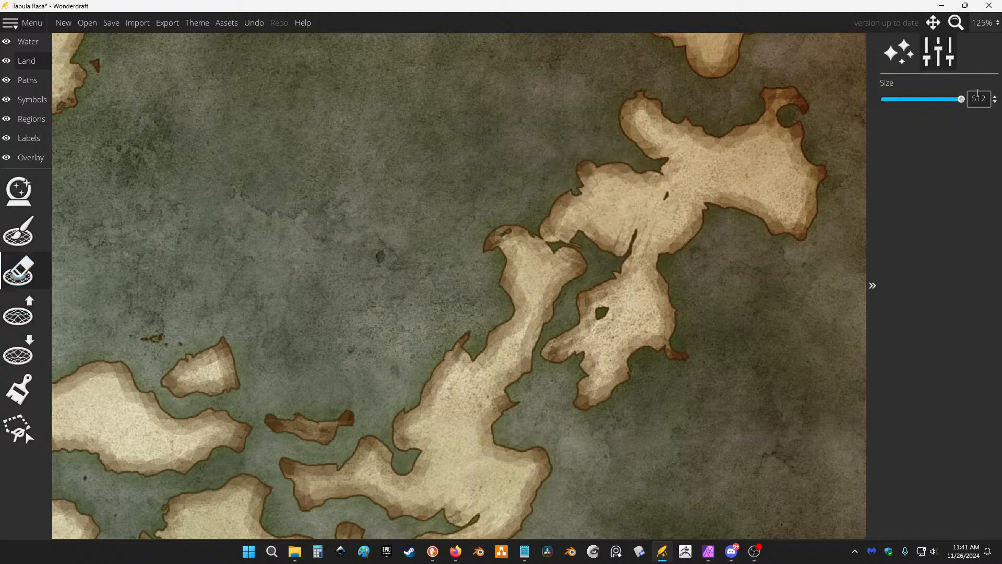
left_click_drag(962, 100, 892, 100)
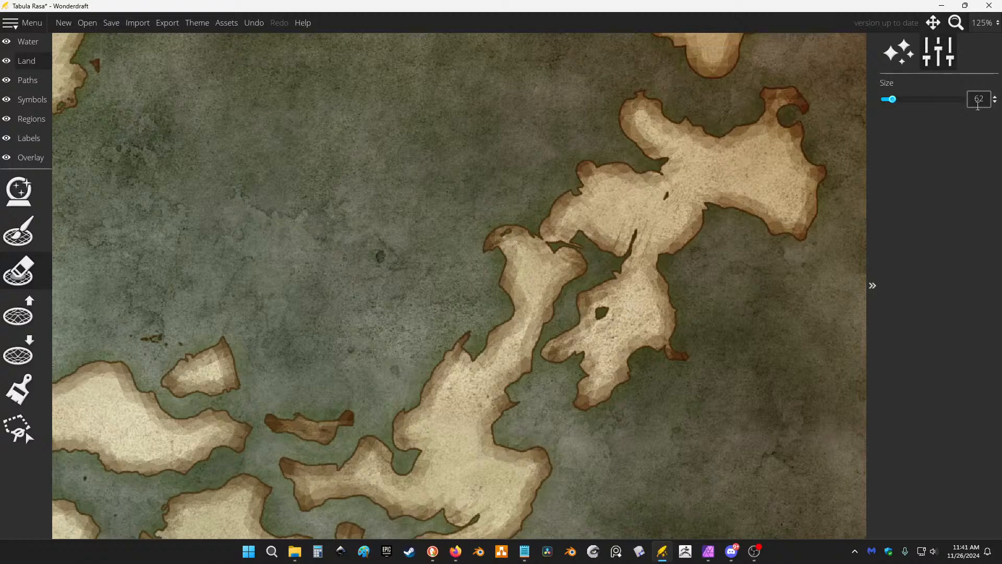
mouse_move(650, 189)
left_mouse_down()
mouse_move(646, 169)
mouse_move(658, 197)
mouse_move(621, 263)
mouse_move(598, 245)
mouse_move(555, 242)
mouse_move(517, 200)
left_mouse_up()
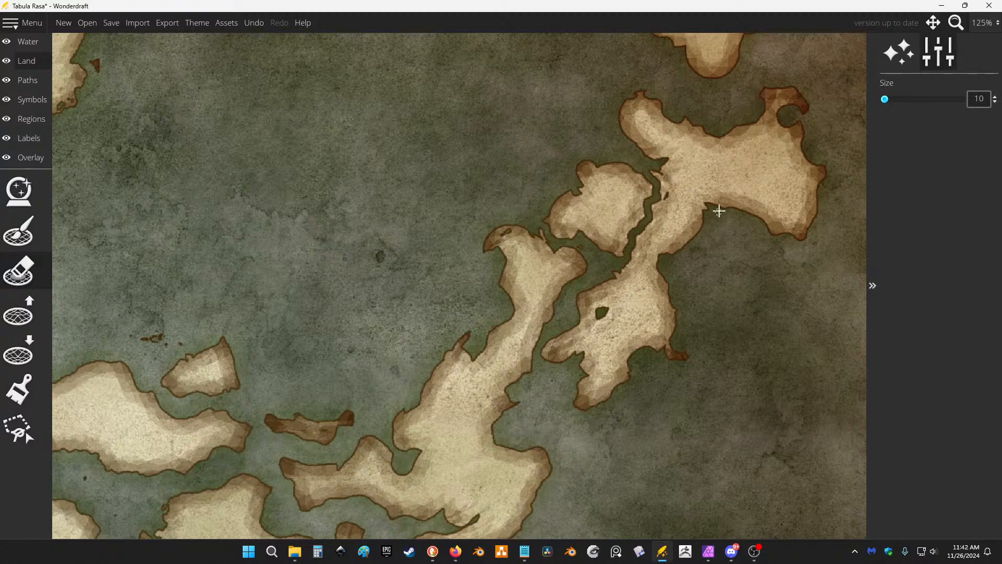
Erase a notch in the northeastern island's south shore, sever its southeastern spur, and cut small inlets into the two neighbouring islands.
left_click_drag(719, 210, 721, 195)
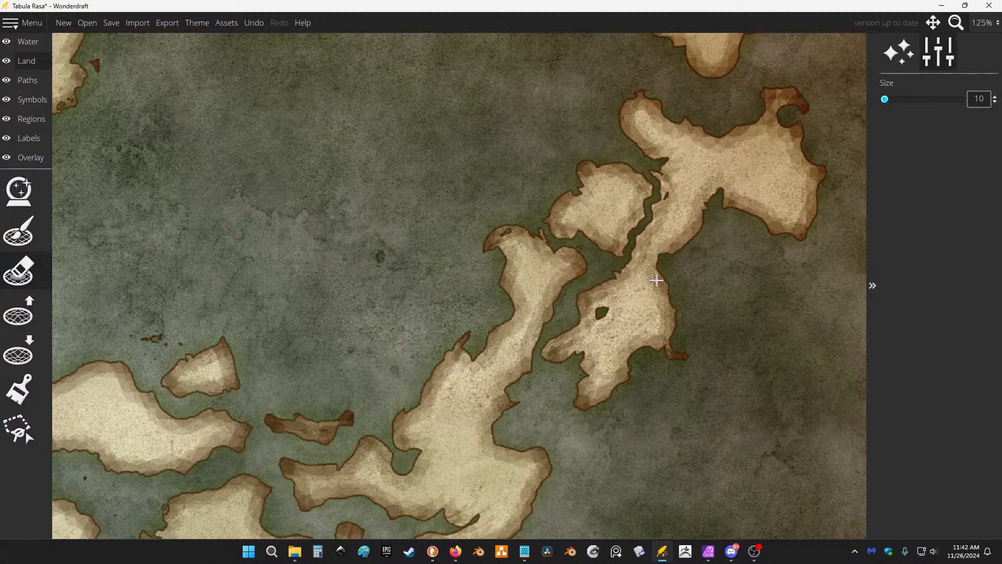
left_click_drag(676, 330, 653, 357)
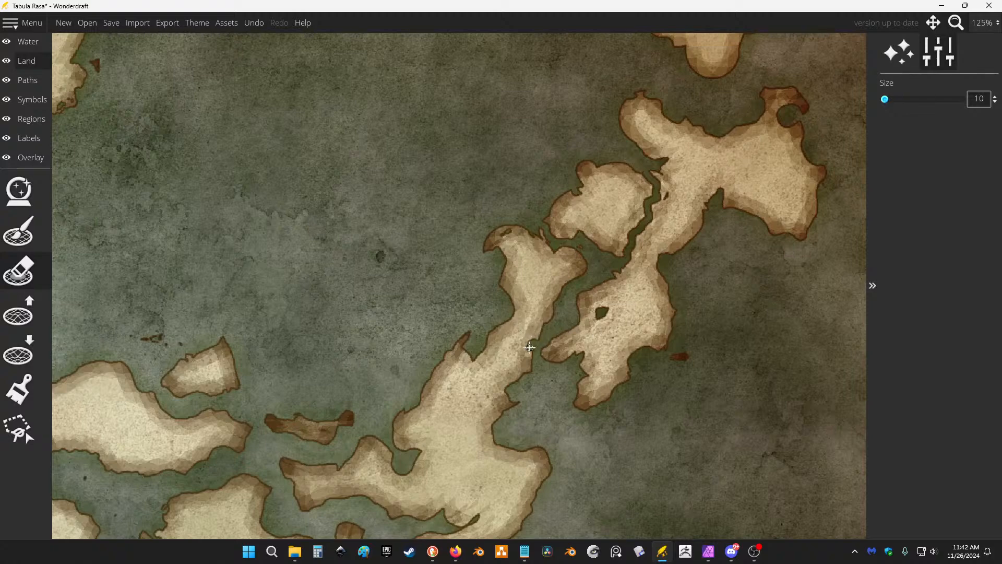
scroll(532, 424, "down", 3)
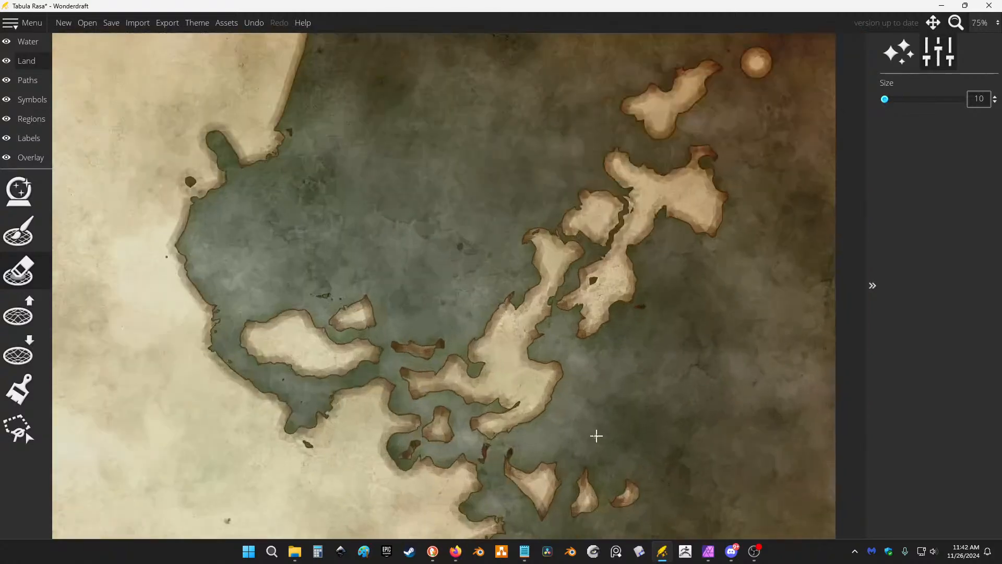
scroll(595, 434, "up", 3)
mouse_move(629, 101)
left_mouse_down()
mouse_move(607, 98)
mouse_move(630, 101)
left_mouse_up()
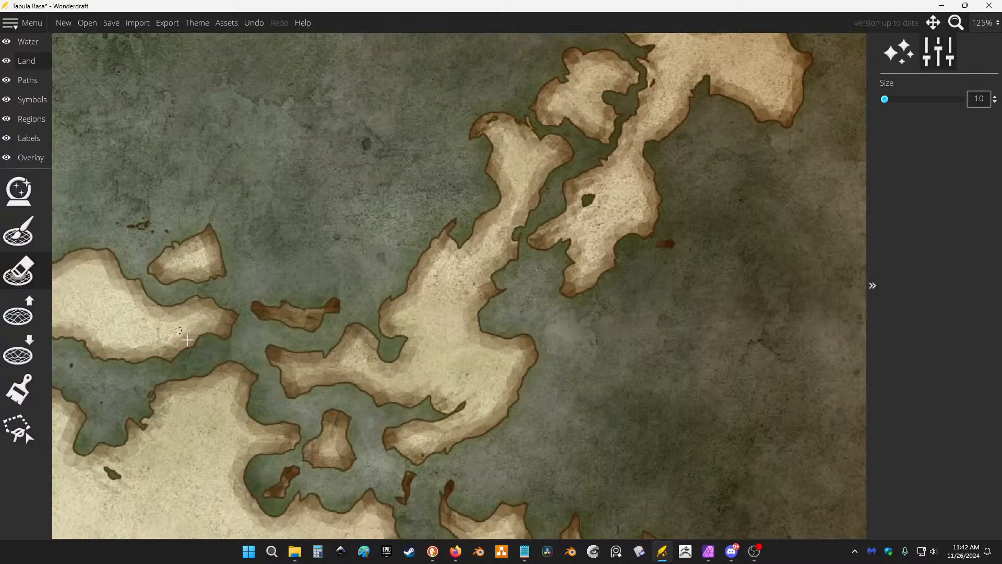
Lower the islet's east shore and break the large crescent-shaped island into separate smaller islands with the Lower Landmass tool.
left_click(18, 350)
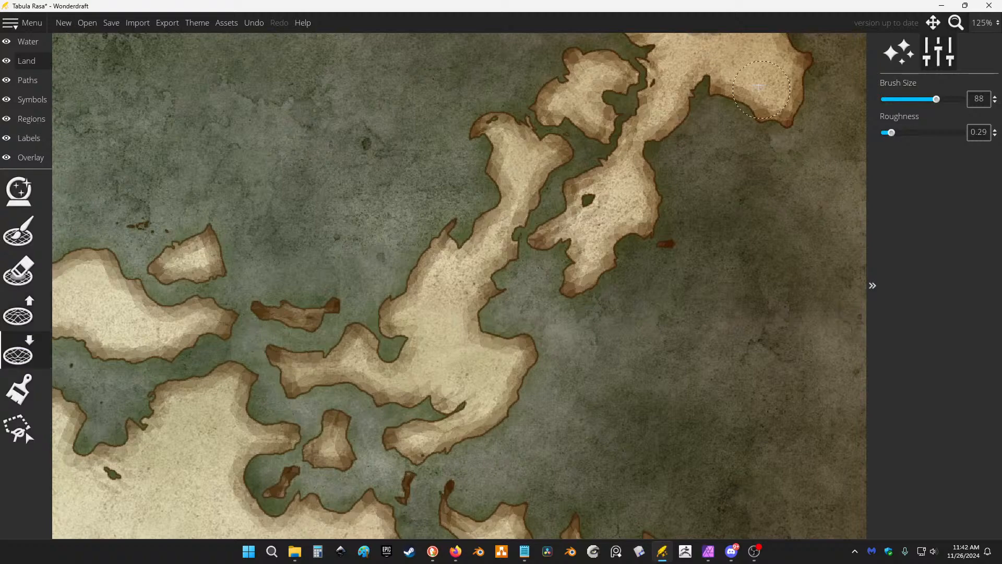
left_click_drag(631, 75, 609, 67)
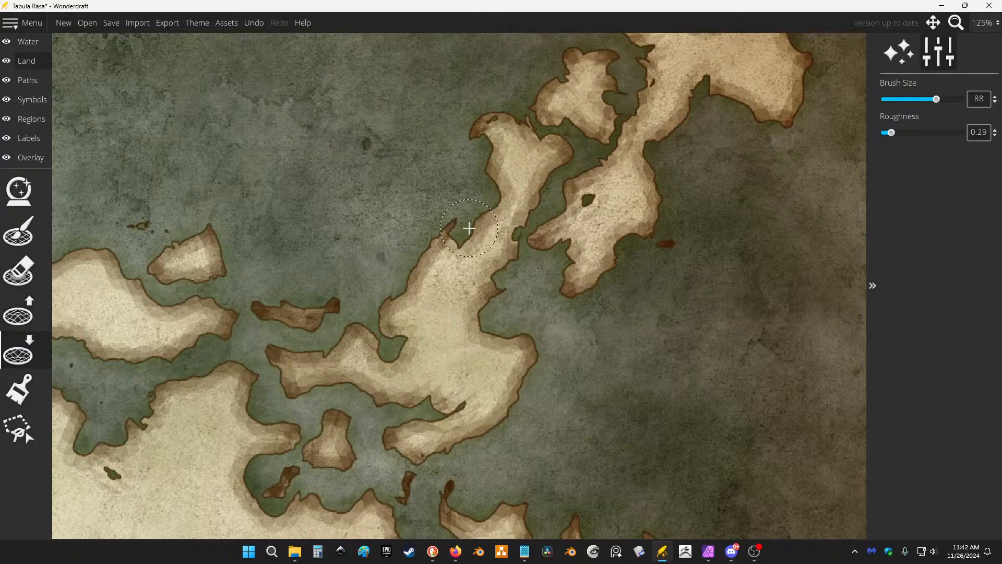
mouse_move(469, 229)
left_mouse_down()
mouse_move(452, 289)
mouse_move(436, 294)
mouse_move(416, 279)
mouse_move(446, 303)
mouse_move(445, 346)
mouse_move(540, 305)
mouse_move(569, 319)
mouse_move(417, 376)
mouse_move(444, 355)
mouse_move(445, 380)
mouse_move(486, 327)
mouse_move(525, 375)
mouse_move(632, 271)
mouse_move(595, 333)
mouse_move(526, 332)
mouse_move(555, 328)
mouse_move(589, 268)
mouse_move(576, 328)
mouse_move(599, 277)
mouse_move(589, 328)
mouse_move(530, 301)
mouse_move(553, 313)
mouse_move(561, 342)
mouse_move(559, 296)
left_mouse_up()
scroll(539, 304, "down", 2)
scroll(537, 326, "up", 2)
scroll(613, 342, "down", 3)
scroll(524, 334, "up", 1)
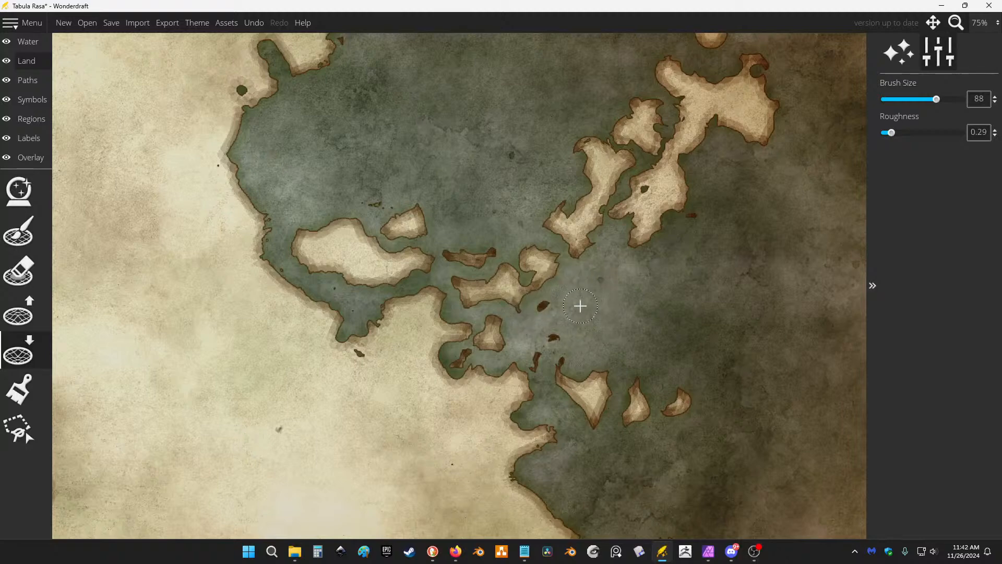
Lower the elongated island's western edge and carve bays into the island beside the mainland and the northeastern island.
mouse_move(631, 239)
left_mouse_down()
mouse_move(593, 291)
mouse_move(523, 313)
mouse_move(550, 369)
left_mouse_up()
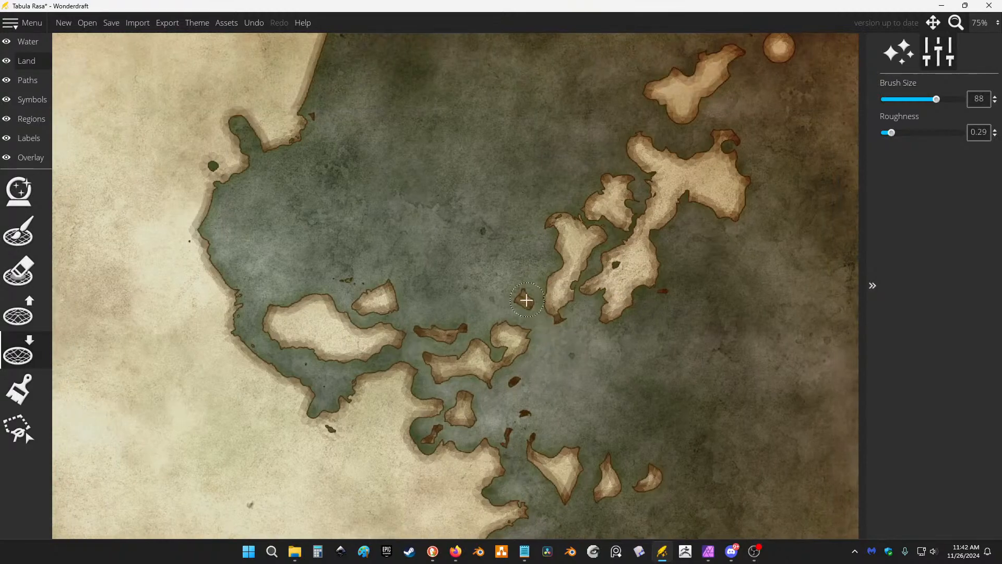
scroll(684, 309, "down", 1)
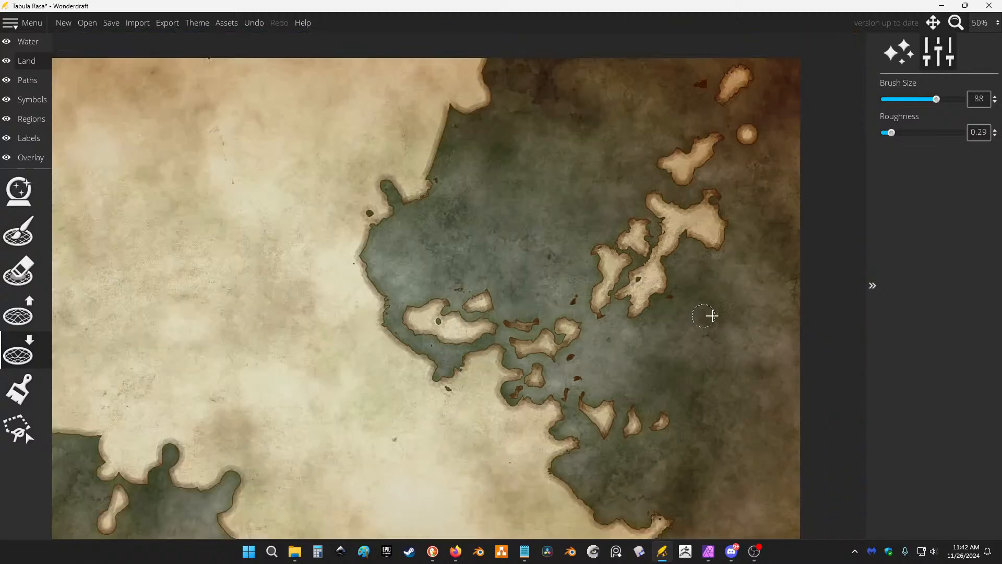
scroll(744, 249, "up", 2)
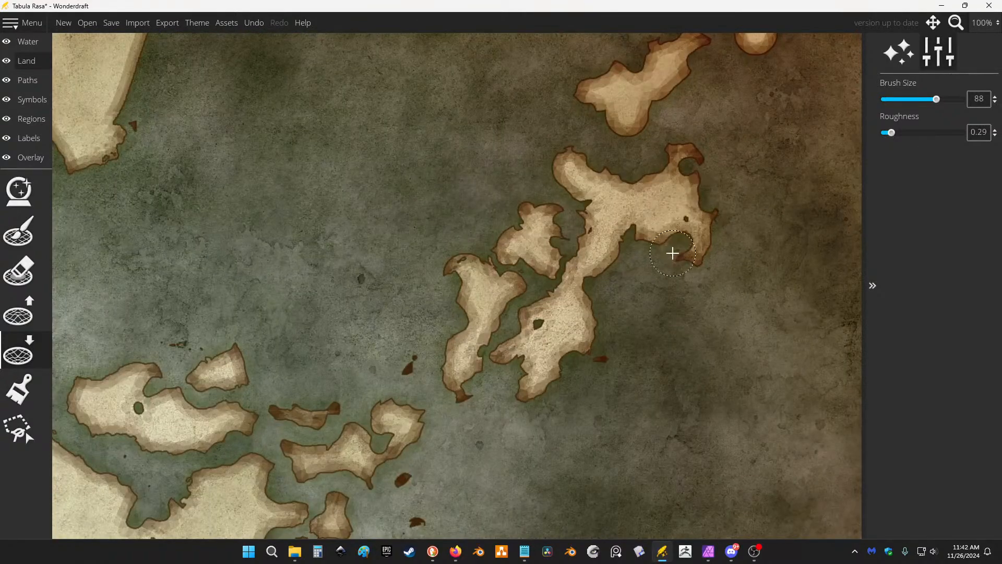
scroll(632, 230, "down", 1)
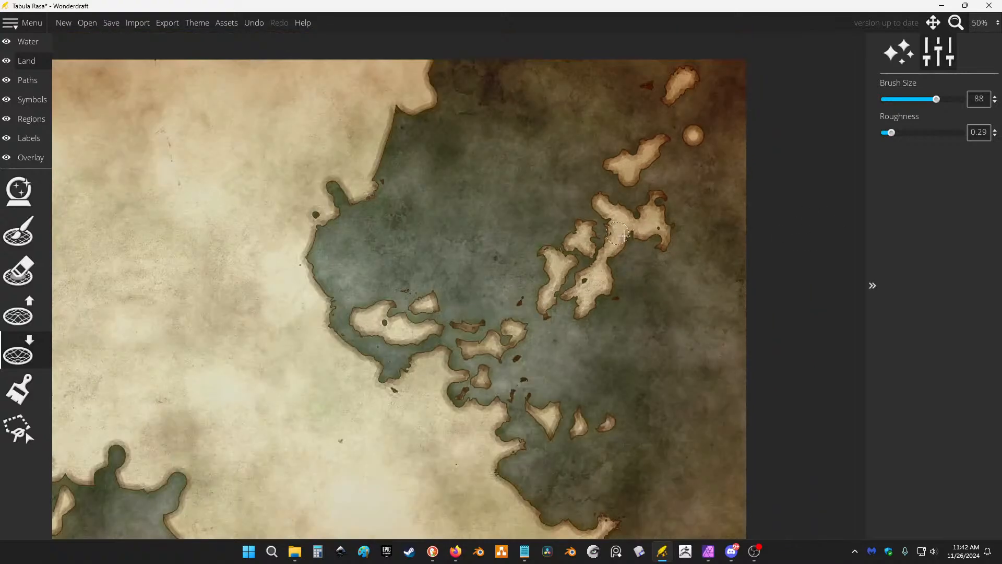
Raise the landmass between the elongated island, the islet and the northeastern island to merge them into one large island.
left_click(20, 312)
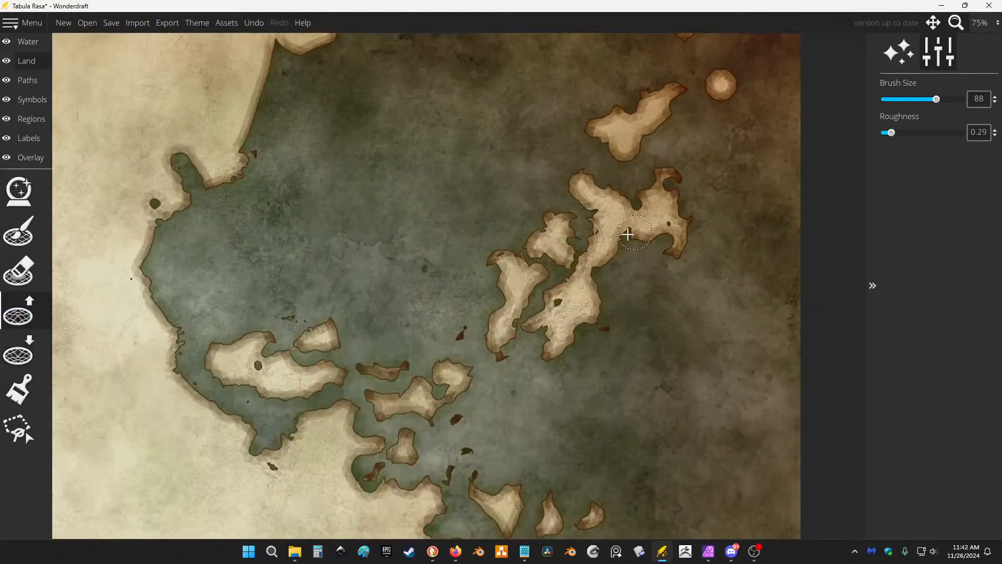
mouse_move(590, 245)
left_mouse_down()
mouse_move(572, 266)
mouse_move(575, 235)
mouse_move(580, 287)
mouse_move(526, 323)
mouse_move(546, 339)
left_mouse_up()
mouse_move(604, 214)
left_mouse_down()
mouse_move(571, 266)
mouse_move(536, 267)
mouse_move(550, 280)
mouse_move(545, 296)
mouse_move(594, 238)
left_mouse_up()
Extend the northern island toward the southwest and east with the Raise Landmass tool, and add a small islet off its southwestern tip.
mouse_move(588, 147)
left_mouse_down()
mouse_move(553, 160)
mouse_move(599, 131)
mouse_move(571, 141)
mouse_move(525, 192)
left_mouse_up()
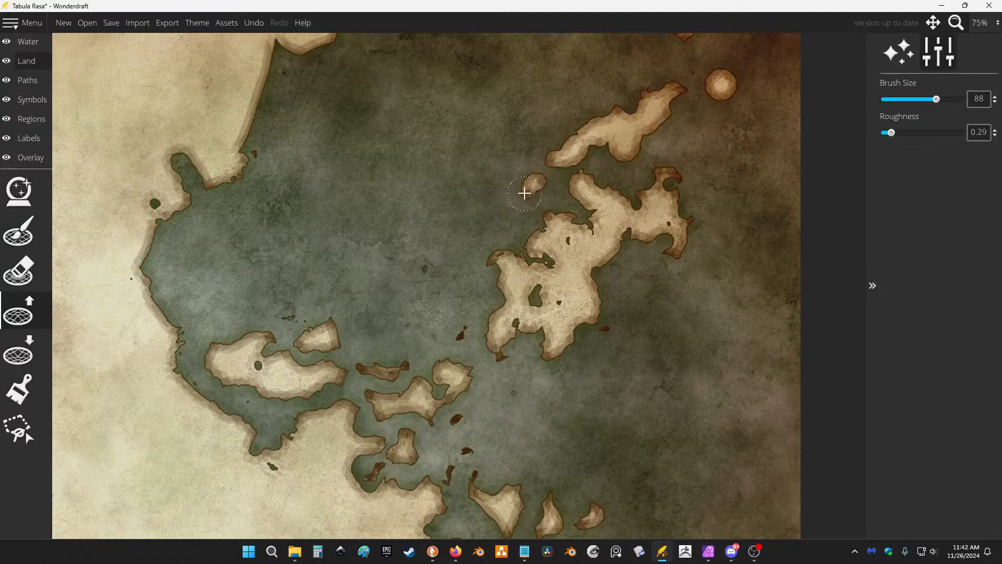
mouse_move(634, 79)
left_mouse_down()
mouse_move(689, 53)
mouse_move(683, 29)
left_mouse_up()
mouse_move(681, 123)
left_mouse_down()
mouse_move(640, 200)
mouse_move(669, 125)
mouse_move(666, 110)
mouse_move(653, 128)
mouse_move(644, 120)
mouse_move(634, 159)
mouse_move(655, 199)
mouse_move(593, 253)
mouse_move(579, 239)
mouse_move(648, 202)
left_mouse_up()
scroll(685, 166, "down", 3)
scroll(592, 295, "up", 2)
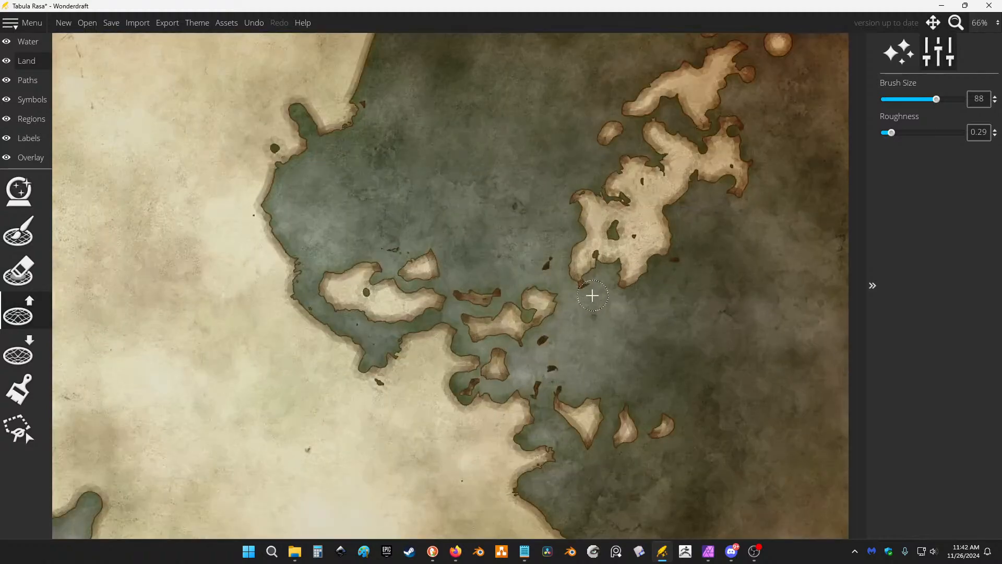
Raise the central island into a fuller shape, join and enlarge the islets south of it, and add a small island between them.
mouse_move(508, 319)
left_mouse_down()
mouse_move(566, 306)
mouse_move(517, 326)
mouse_move(525, 340)
left_mouse_up()
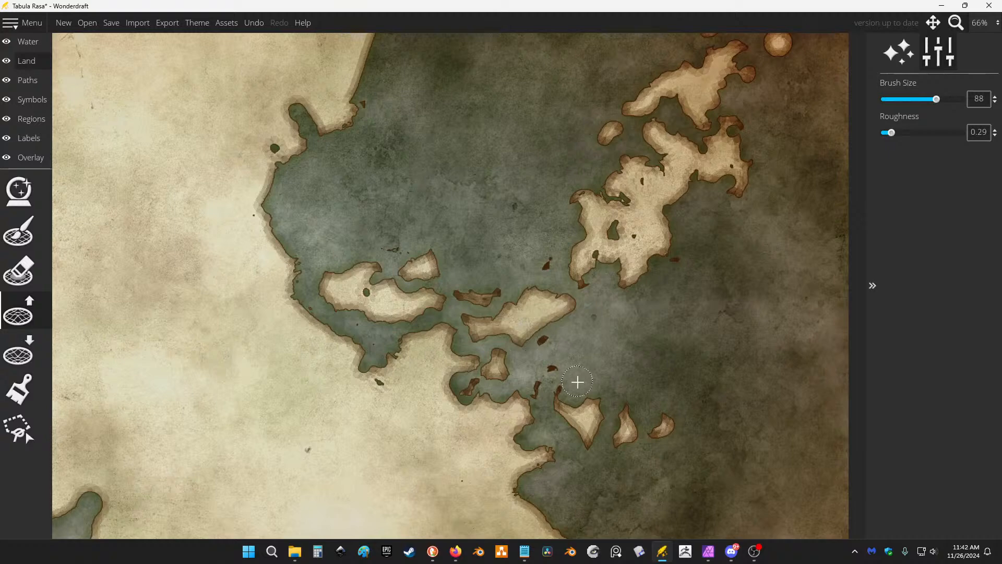
mouse_move(578, 383)
left_mouse_down()
mouse_move(624, 418)
mouse_move(599, 416)
mouse_move(669, 424)
left_mouse_up()
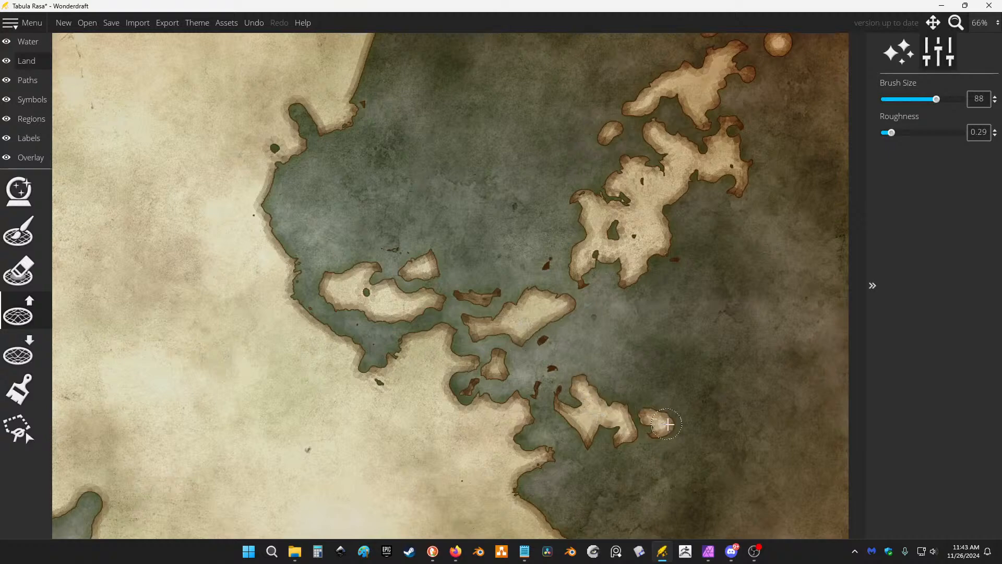
left_click_drag(714, 276, 693, 202)
mouse_move(646, 439)
left_mouse_down()
mouse_move(632, 411)
mouse_move(641, 393)
mouse_move(651, 413)
mouse_move(660, 394)
mouse_move(648, 405)
mouse_move(655, 438)
left_mouse_up()
left_click_drag(557, 257, 550, 278)
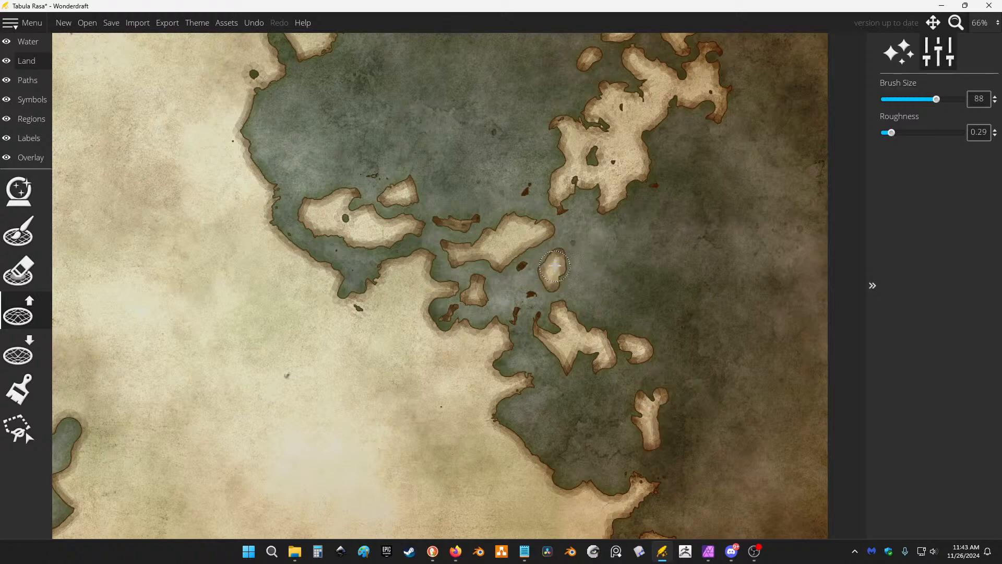
Raise a long diagonal island off the southeastern coast and a smaller island near the map's southeast corner.
scroll(571, 251, "down", 1)
scroll(584, 261, "down", 1)
scroll(638, 375, "up", 1)
scroll(647, 375, "up", 1)
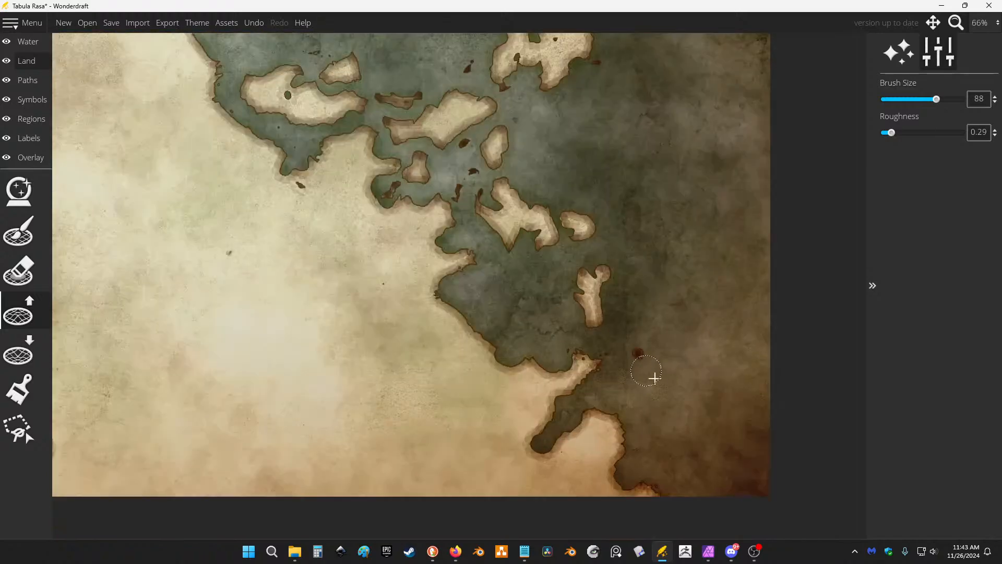
mouse_move(668, 435)
left_mouse_down()
mouse_move(642, 313)
mouse_move(724, 455)
mouse_move(702, 403)
mouse_move(661, 384)
mouse_move(638, 306)
mouse_move(634, 335)
mouse_move(662, 335)
mouse_move(657, 348)
mouse_move(686, 381)
mouse_move(727, 372)
mouse_move(679, 379)
mouse_move(694, 390)
mouse_move(725, 377)
mouse_move(685, 407)
mouse_move(736, 439)
mouse_move(727, 447)
mouse_move(744, 473)
mouse_move(713, 452)
left_mouse_up()
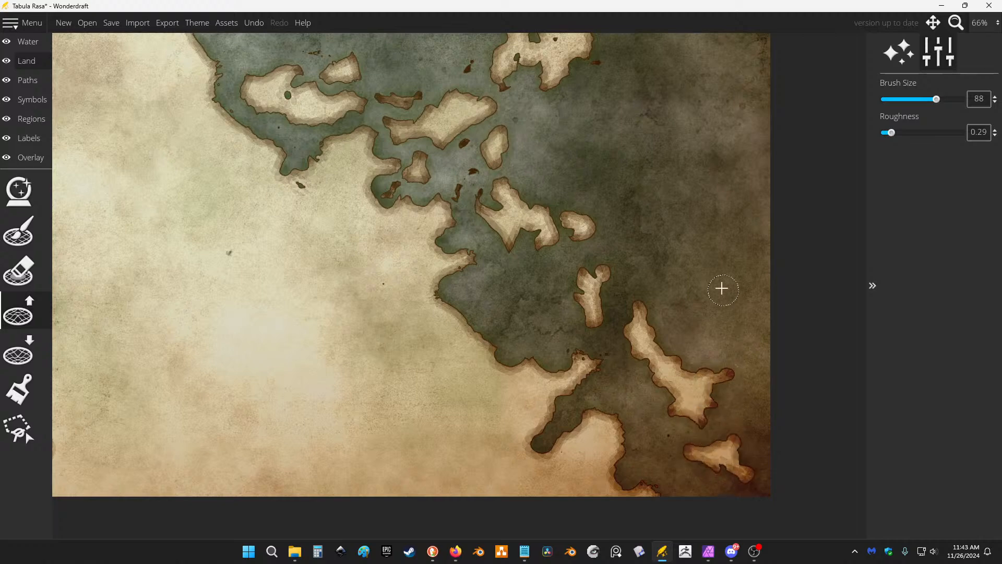
scroll(720, 286, "down", 5)
scroll(710, 236, "up", 2)
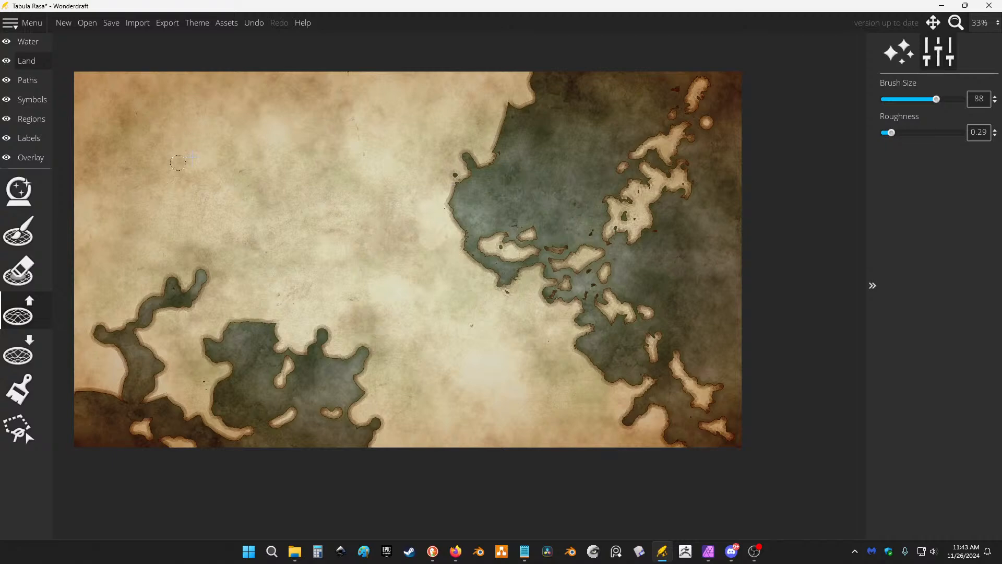
Enlarge the small central island westward, add two islets east of it, and raise a Y-shaped island west of the large eastern island.
scroll(611, 180, "up", 2)
mouse_move(655, 345)
left_mouse_down()
mouse_move(636, 359)
mouse_move(624, 353)
mouse_move(604, 371)
mouse_move(630, 335)
left_mouse_up()
left_click_drag(669, 372, 678, 353)
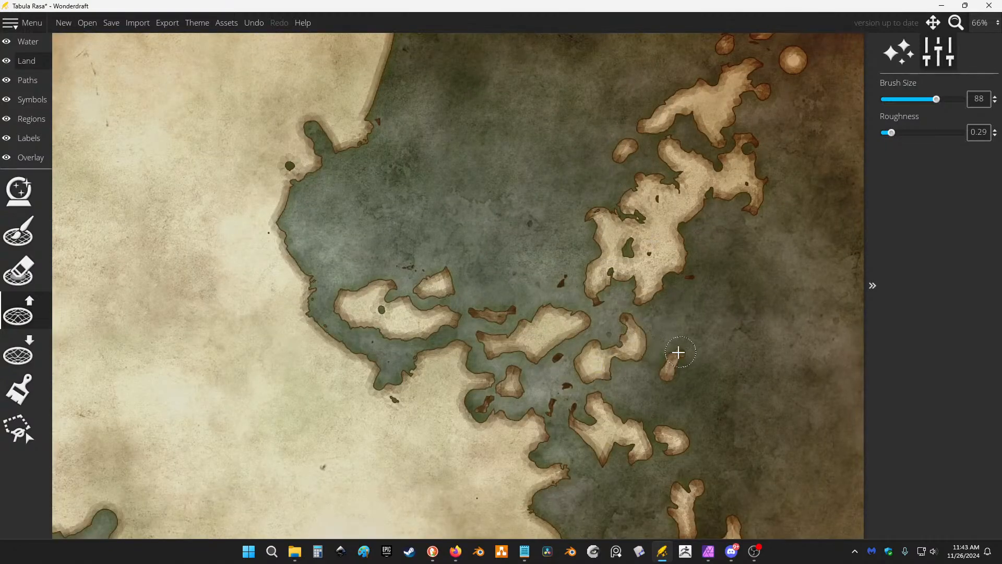
left_click_drag(682, 303, 690, 298)
mouse_move(591, 205)
left_mouse_down()
mouse_move(557, 209)
mouse_move(556, 232)
mouse_move(559, 174)
mouse_move(585, 186)
left_mouse_up()
left_click(18, 270)
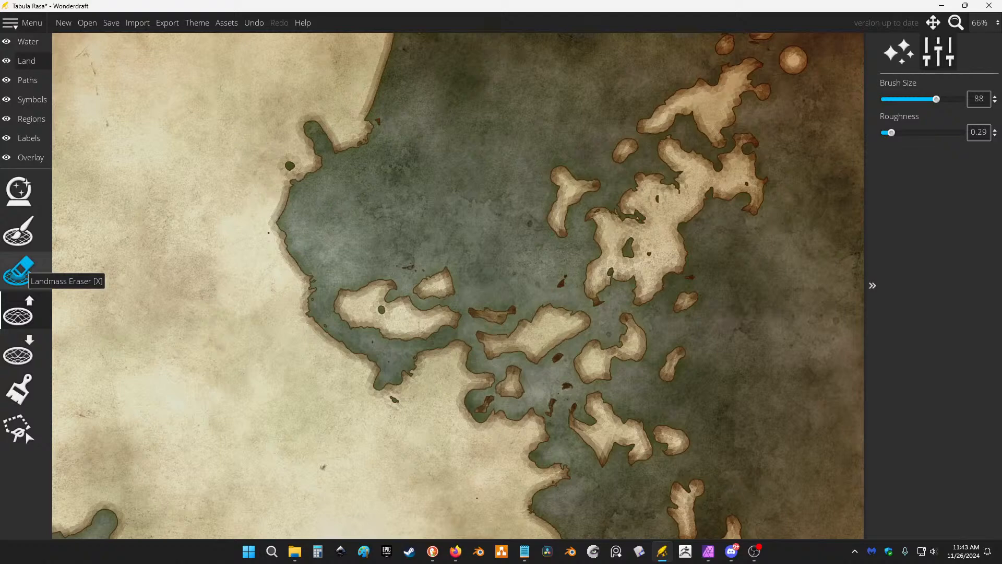
key("alt+Tab")
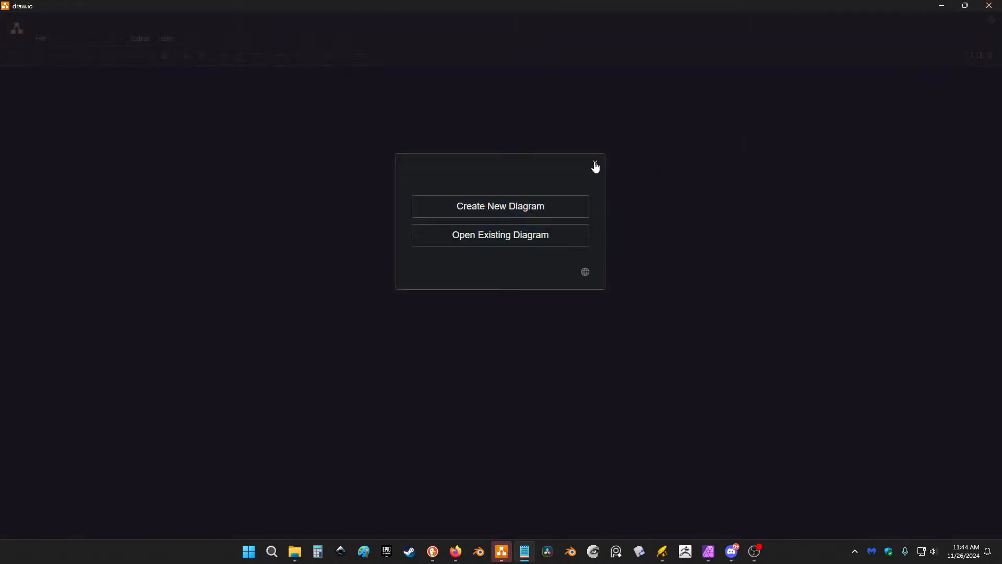
left_click(595, 166)
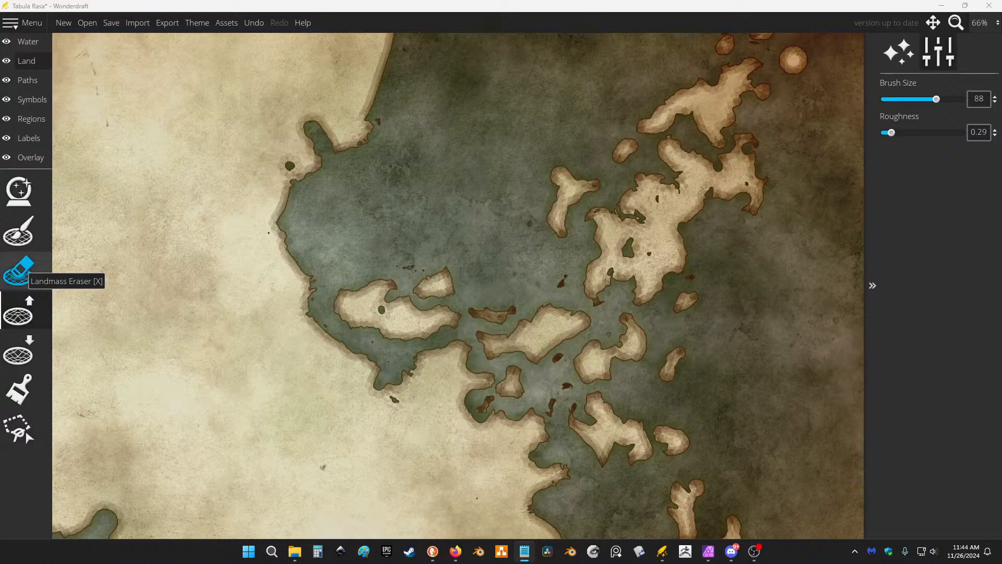
Break the large eastern island's southern lobe and the nearby islets into scattered fragments with the Lower Landmass tool at brush size 80.
scroll(679, 314, "down", 1)
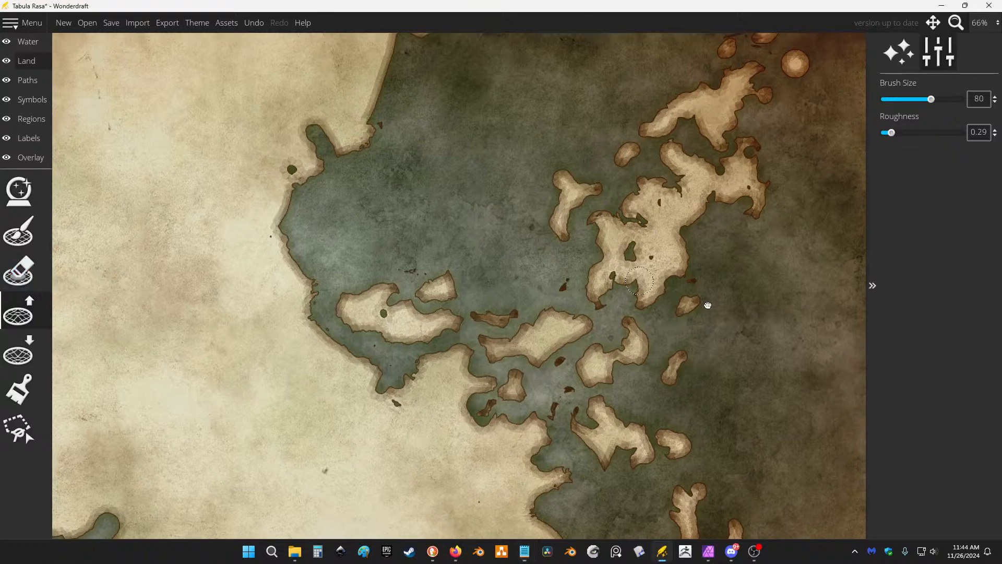
left_click_drag(706, 304, 777, 329)
left_click(18, 350)
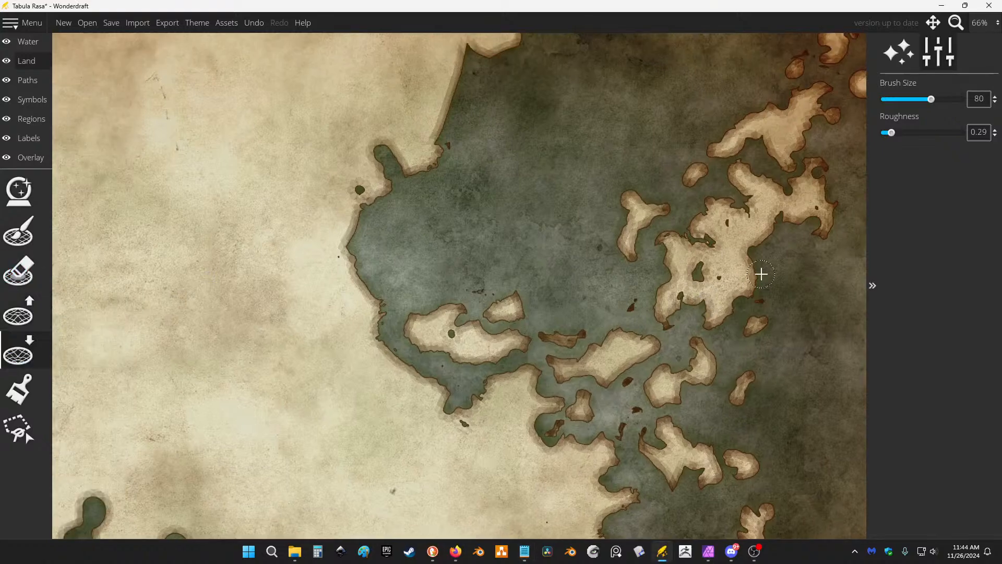
mouse_move(735, 280)
left_mouse_down()
mouse_move(713, 302)
mouse_move(760, 263)
mouse_move(716, 269)
mouse_move(701, 298)
mouse_move(707, 291)
mouse_move(715, 313)
mouse_move(727, 311)
mouse_move(752, 284)
mouse_move(759, 303)
mouse_move(733, 421)
mouse_move(741, 380)
mouse_move(758, 359)
mouse_move(736, 326)
left_mouse_up()
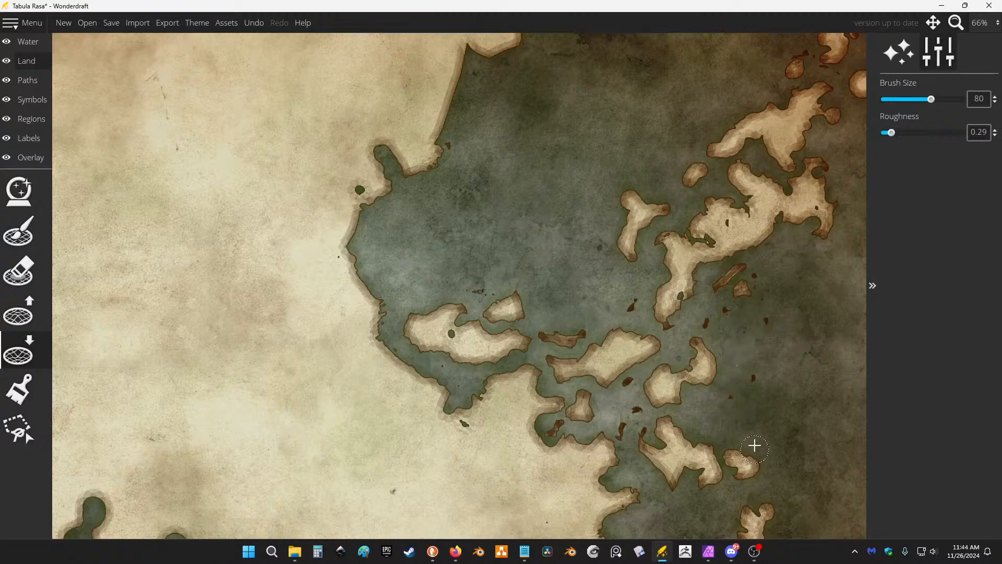
scroll(669, 230, "down", 2)
scroll(702, 209, "up", 3)
Lower the mainland coast around the small lake on the bay's west side at brush size 84, and undo the last stroke.
key("]")
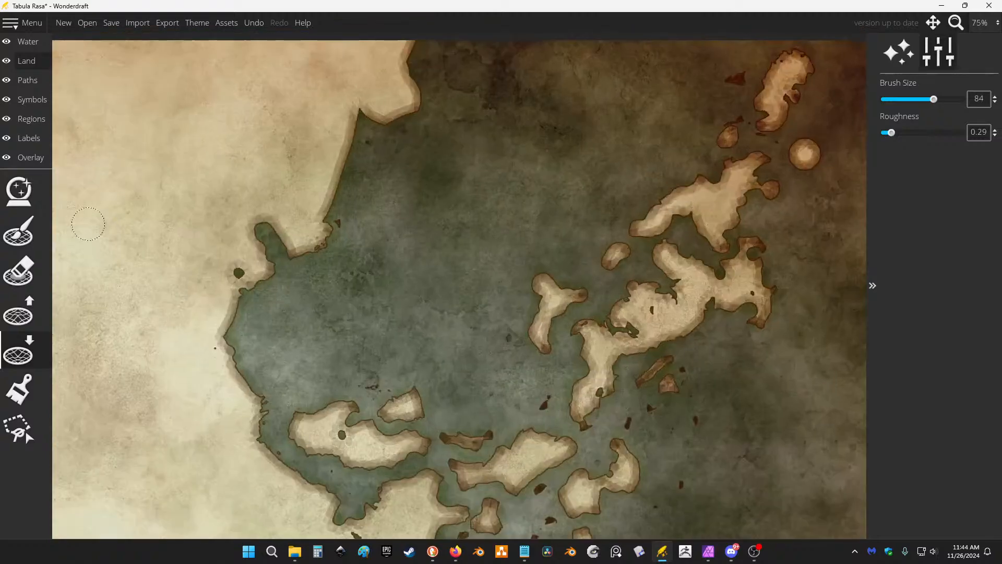
key("alt+Tab")
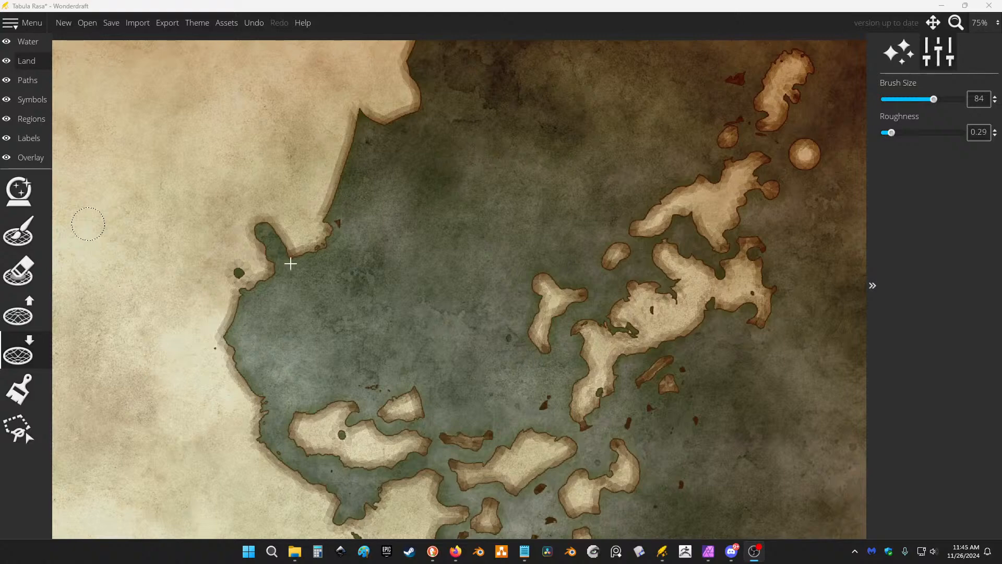
mouse_move(212, 284)
left_mouse_down()
mouse_move(231, 313)
mouse_move(239, 308)
left_mouse_up()
scroll(324, 290, "down", 2)
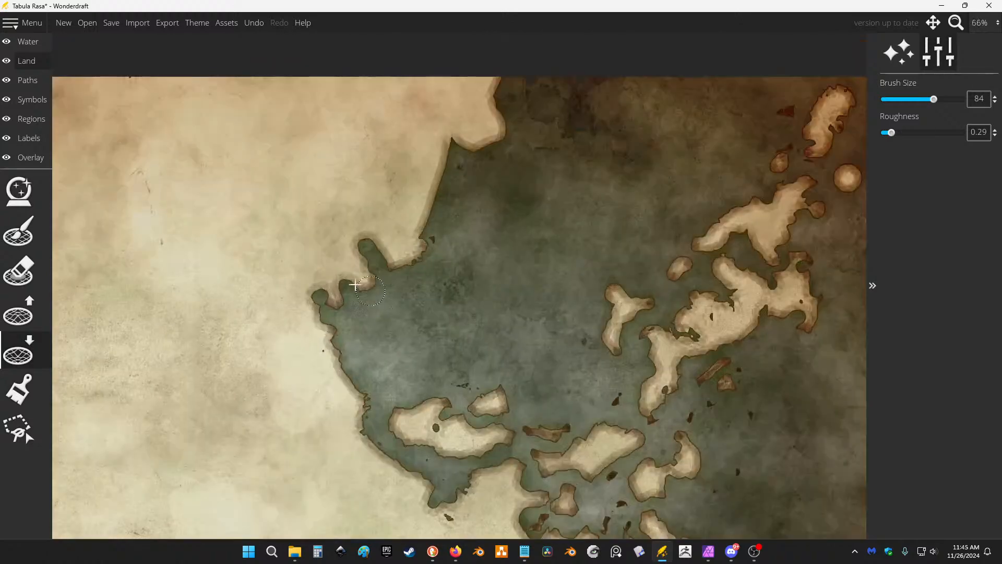
key("ctrl+z")
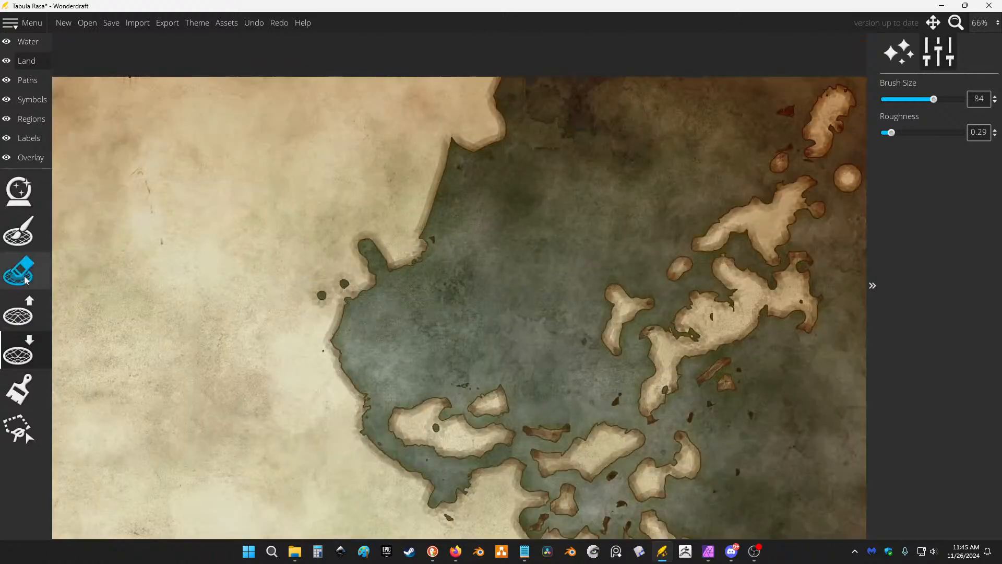
Raise a peninsula extending east from the mainland coast into the bay, south of the small lakes.
left_click(18, 311)
mouse_move(362, 338)
left_mouse_down()
mouse_move(380, 324)
mouse_move(335, 331)
mouse_move(359, 358)
mouse_move(414, 330)
mouse_move(360, 347)
mouse_move(341, 320)
mouse_move(400, 327)
mouse_move(418, 282)
left_mouse_up()
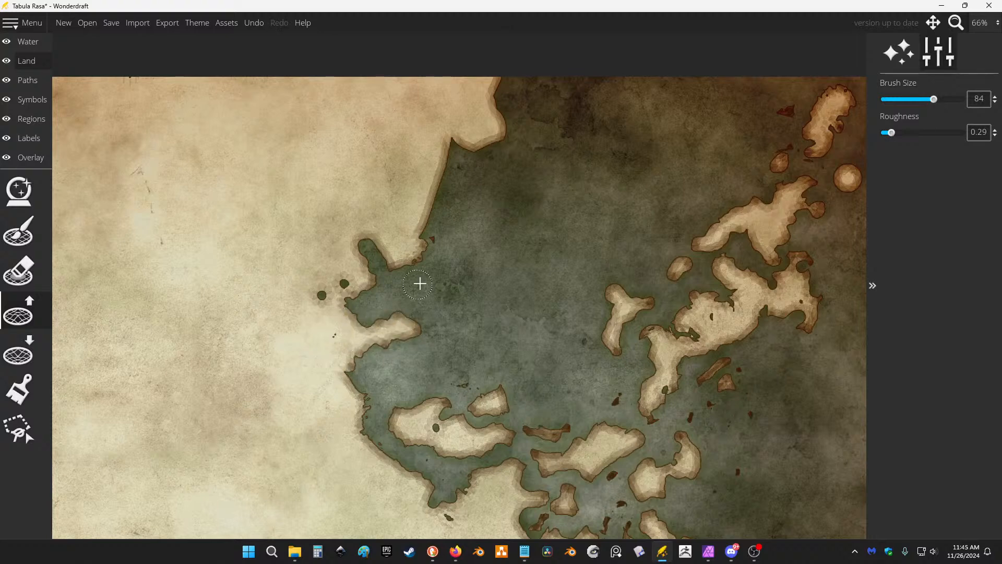
Try a raised land bridge from the Y-shaped island to the northeastern island, undo it, and lower the northeastern island into smaller fragments.
mouse_move(653, 308)
left_mouse_down()
mouse_move(674, 278)
mouse_move(652, 306)
mouse_move(652, 259)
mouse_move(677, 249)
left_mouse_up()
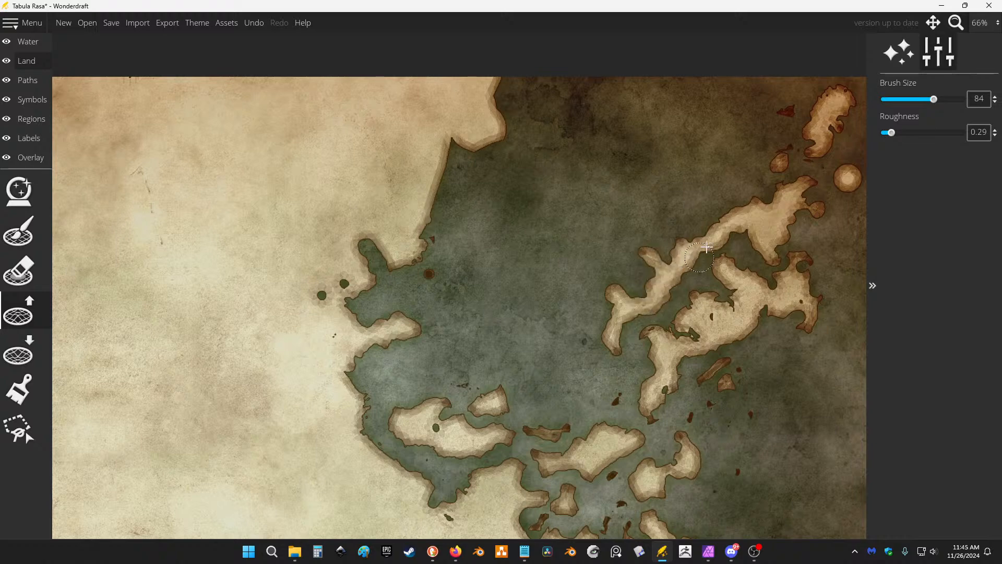
key("ctrl+z")
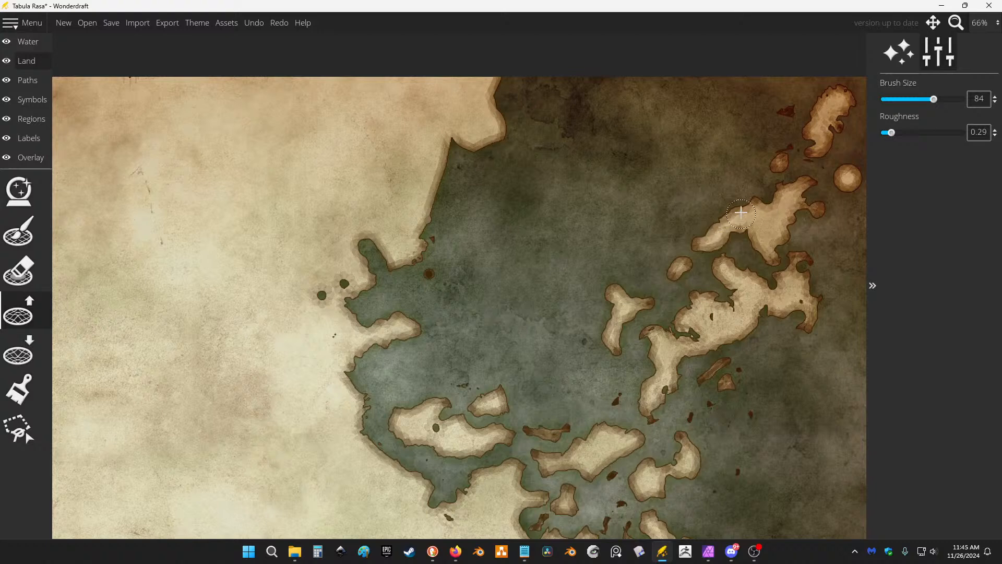
left_click(31, 352)
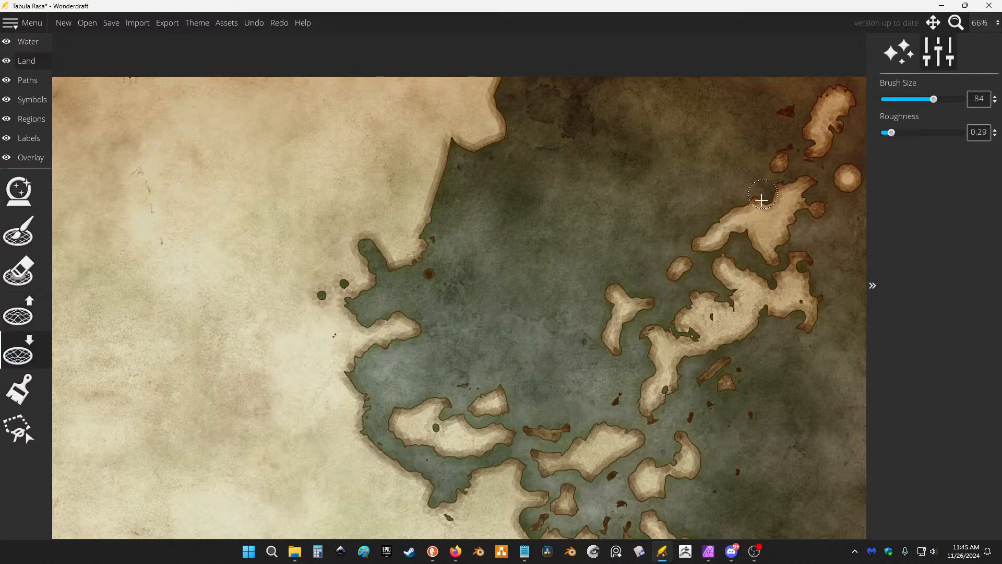
mouse_move(761, 214)
left_mouse_down()
mouse_move(753, 243)
mouse_move(778, 213)
mouse_move(764, 224)
mouse_move(756, 205)
mouse_move(732, 213)
mouse_move(701, 228)
mouse_move(718, 245)
left_mouse_up()
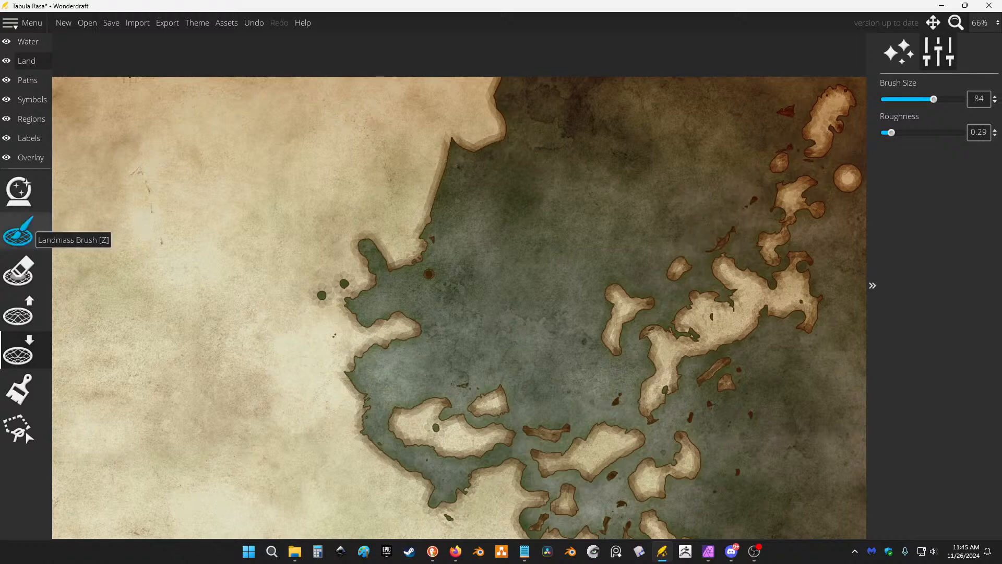
Carve down the branched island off the mainland's southeastern coast and trim the scattered islets north of it with the Lower Landmass tool.
scroll(689, 287, "down", 2)
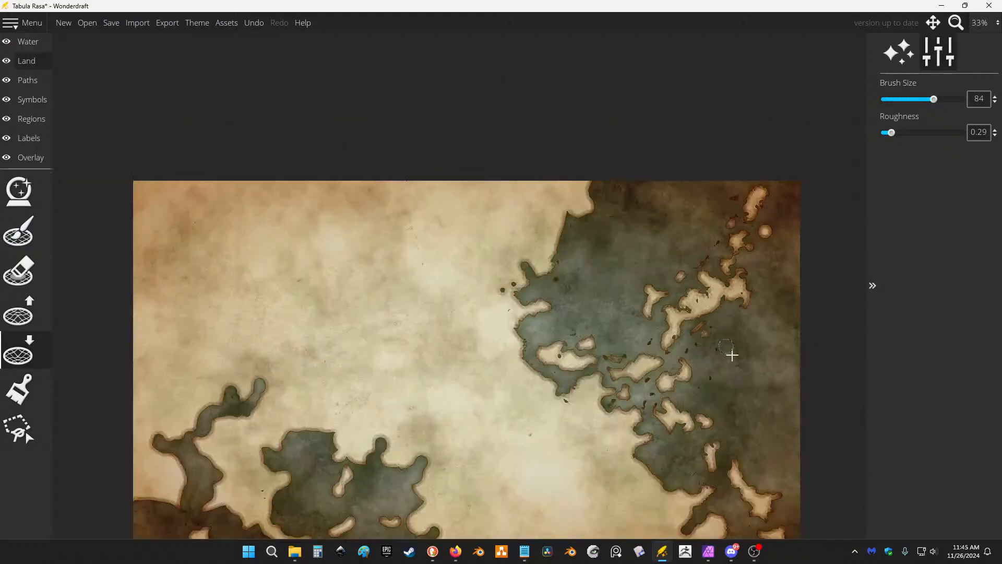
scroll(764, 375, "up", 1)
left_click_drag(758, 459, 646, 329)
scroll(645, 328, "up", 2)
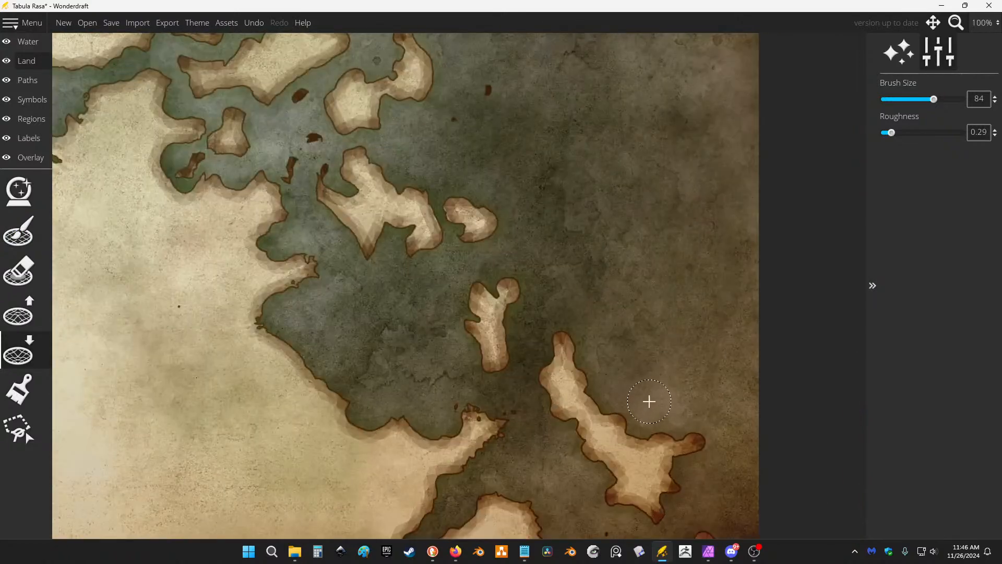
left_click_drag(616, 385, 538, 415)
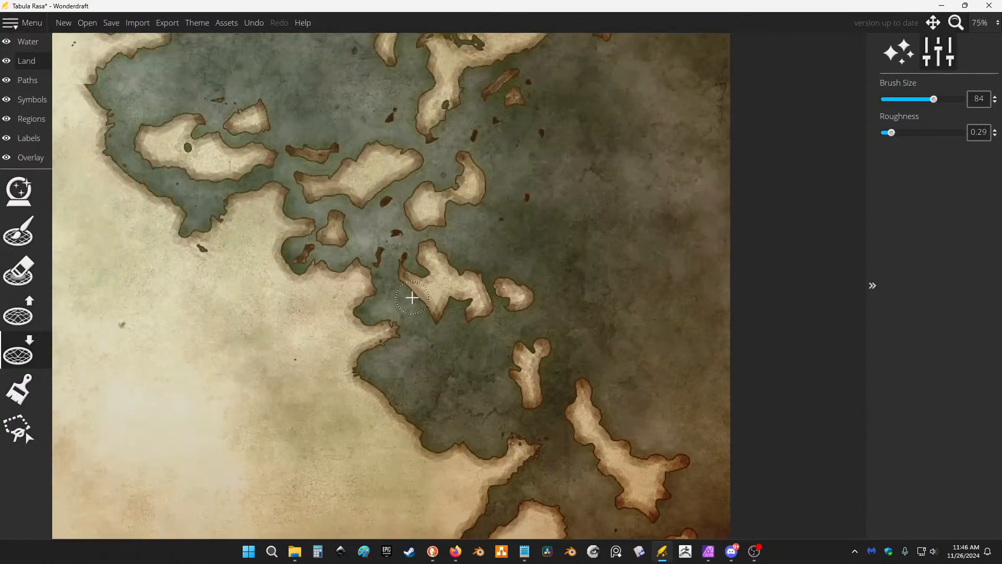
mouse_move(412, 298)
left_mouse_down()
mouse_move(447, 310)
mouse_move(425, 312)
mouse_move(445, 320)
left_mouse_up()
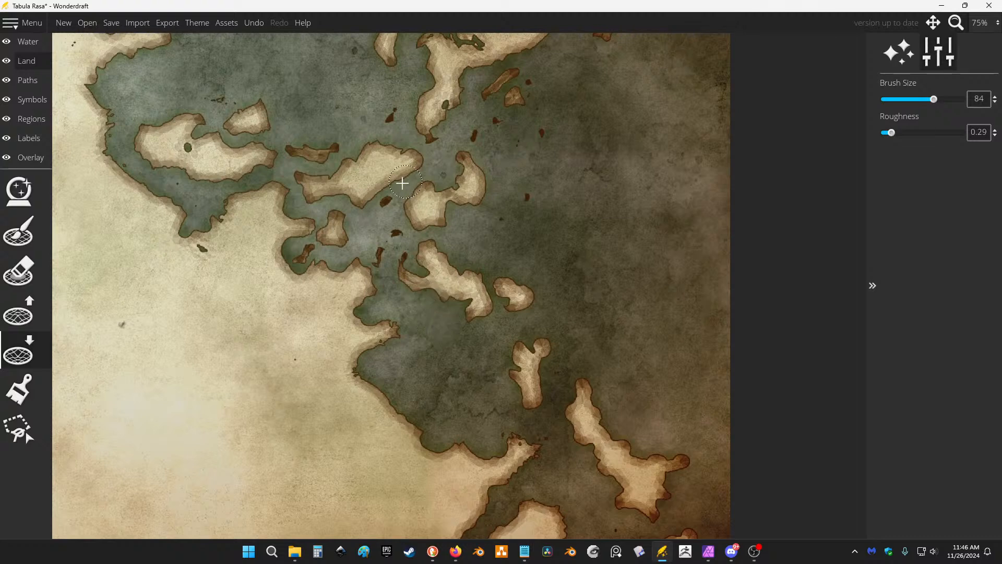
mouse_move(409, 240)
left_mouse_down()
mouse_move(457, 295)
mouse_move(480, 302)
mouse_move(458, 282)
mouse_move(428, 280)
mouse_move(454, 293)
mouse_move(410, 284)
mouse_move(377, 246)
mouse_move(381, 259)
mouse_move(392, 240)
mouse_move(441, 300)
mouse_move(410, 283)
mouse_move(405, 267)
mouse_move(416, 258)
mouse_move(405, 274)
mouse_move(384, 228)
mouse_move(397, 235)
mouse_move(382, 248)
left_mouse_up()
mouse_move(506, 192)
left_mouse_down()
mouse_move(506, 217)
mouse_move(529, 134)
mouse_move(478, 134)
mouse_move(555, 300)
left_mouse_up()
left_click_drag(492, 261, 486, 269)
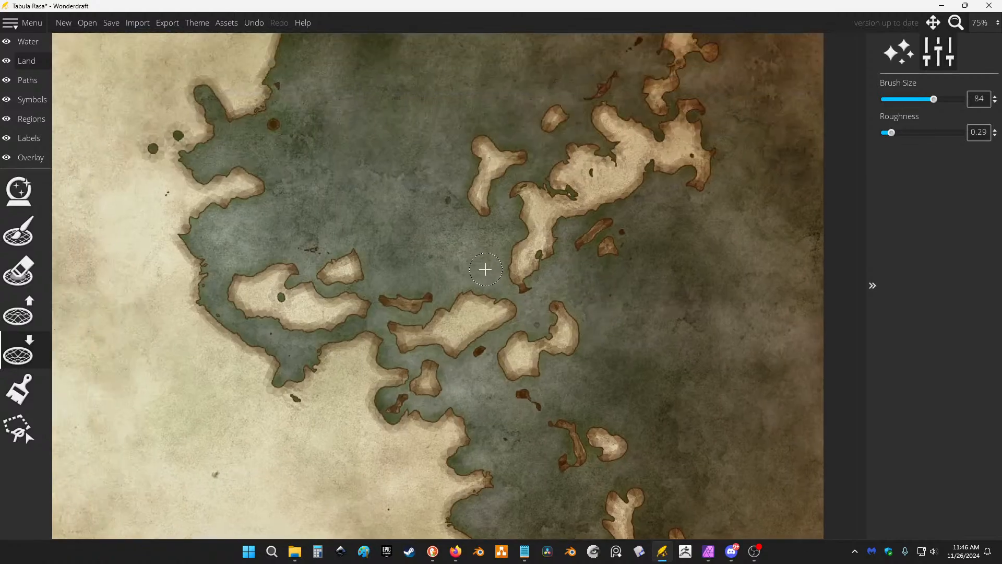
Remove the tiny islets northwest of the large eastern island and off the mainland, and cut an inlet through the coastal lakes.
left_click_drag(651, 221, 605, 287)
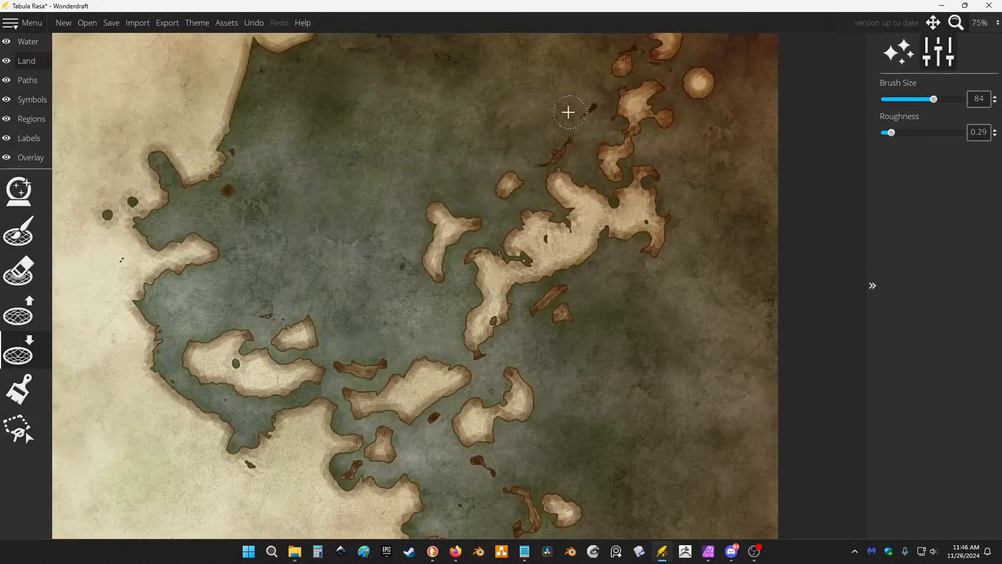
left_click_drag(573, 129, 550, 158)
mouse_move(264, 256)
left_mouse_down()
mouse_move(246, 205)
mouse_move(220, 183)
mouse_move(236, 167)
left_mouse_up()
left_click_drag(166, 216, 98, 218)
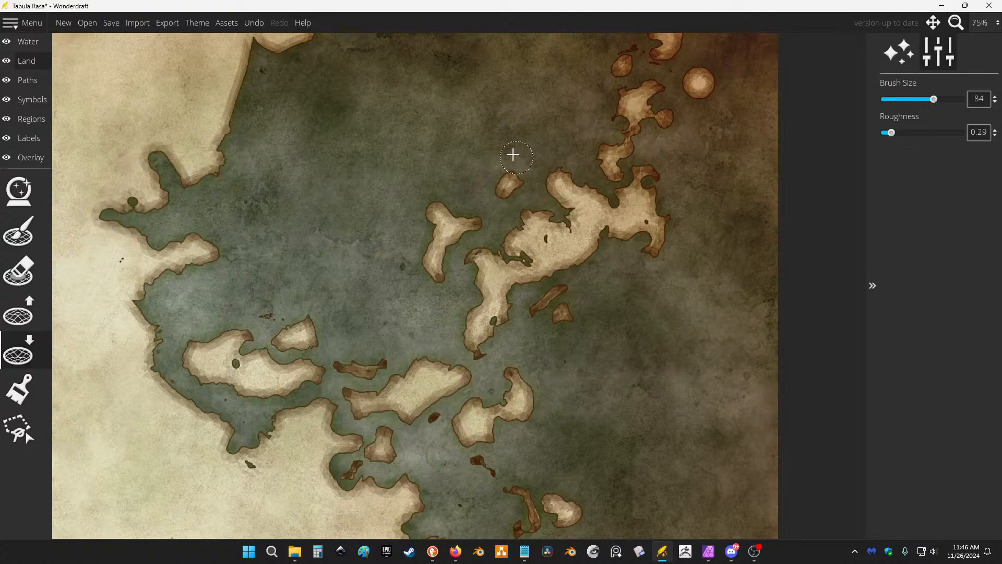
Raise an elongated island northwest of the large eastern island, and add small islands and islets off its southern and eastern shores.
left_click(38, 317)
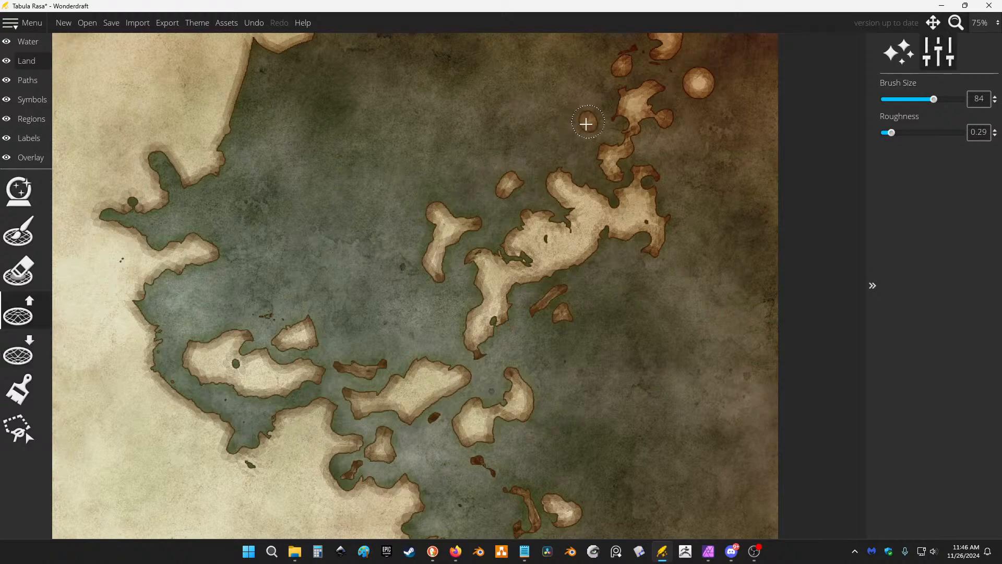
left_click_drag(586, 124, 552, 154)
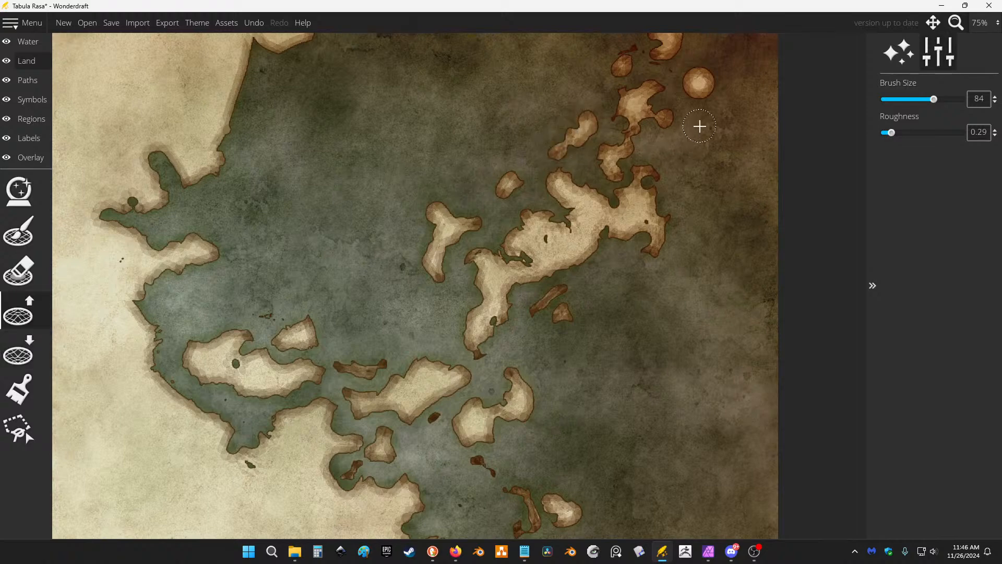
left_click_drag(687, 94, 608, 143)
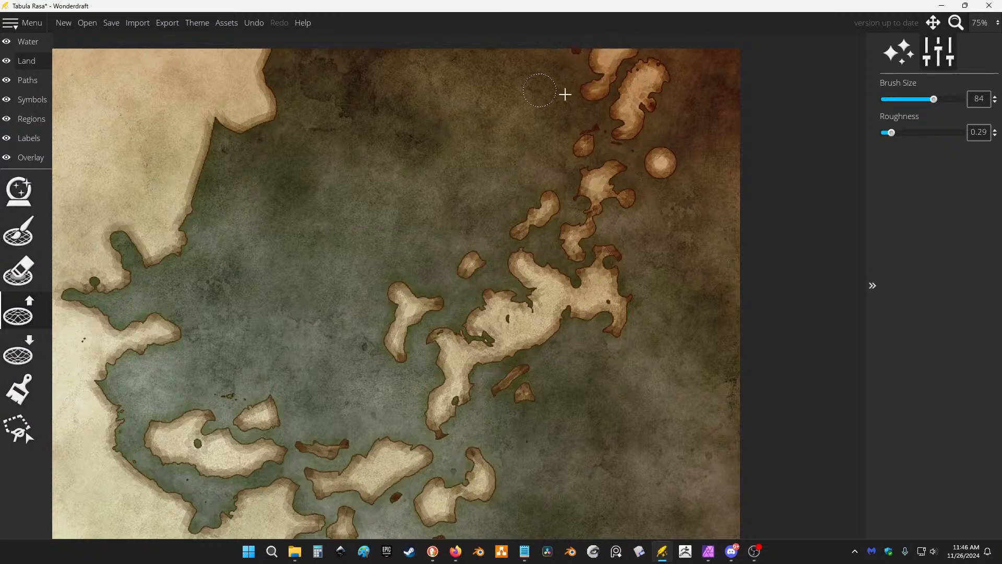
scroll(632, 200, "down", 1)
scroll(562, 397, "up", 2)
mouse_move(538, 360)
left_mouse_down()
mouse_move(526, 338)
mouse_move(593, 328)
mouse_move(661, 271)
mouse_move(670, 238)
mouse_move(697, 225)
mouse_move(666, 289)
mouse_move(634, 306)
mouse_move(666, 357)
mouse_move(658, 300)
mouse_move(679, 274)
left_mouse_up()
left_click(699, 225)
Lower the large eastern island's southern shoreline and erode the small islet just south of it.
left_click(33, 356)
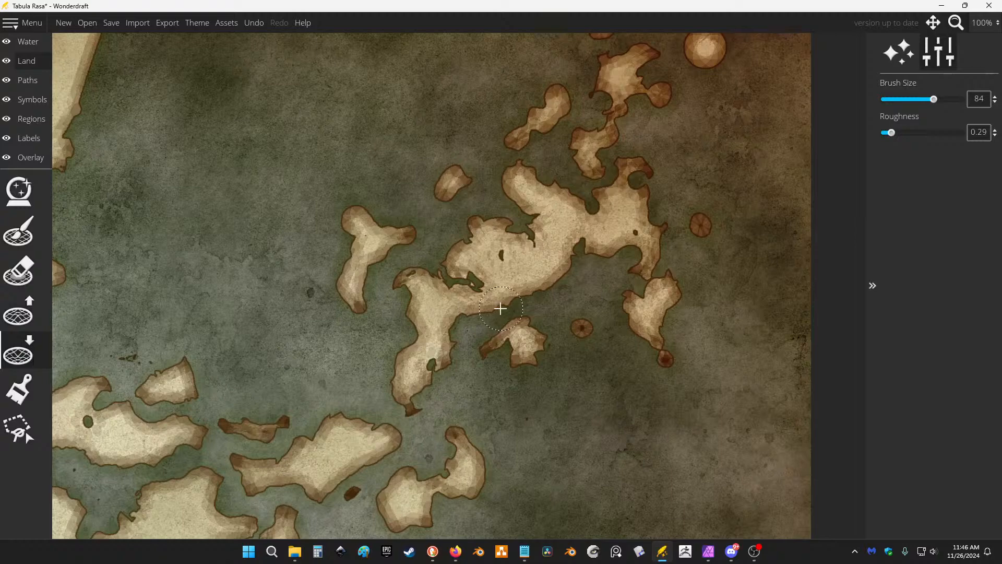
mouse_move(588, 270)
left_mouse_down()
mouse_move(540, 289)
mouse_move(547, 317)
mouse_move(593, 311)
left_mouse_up()
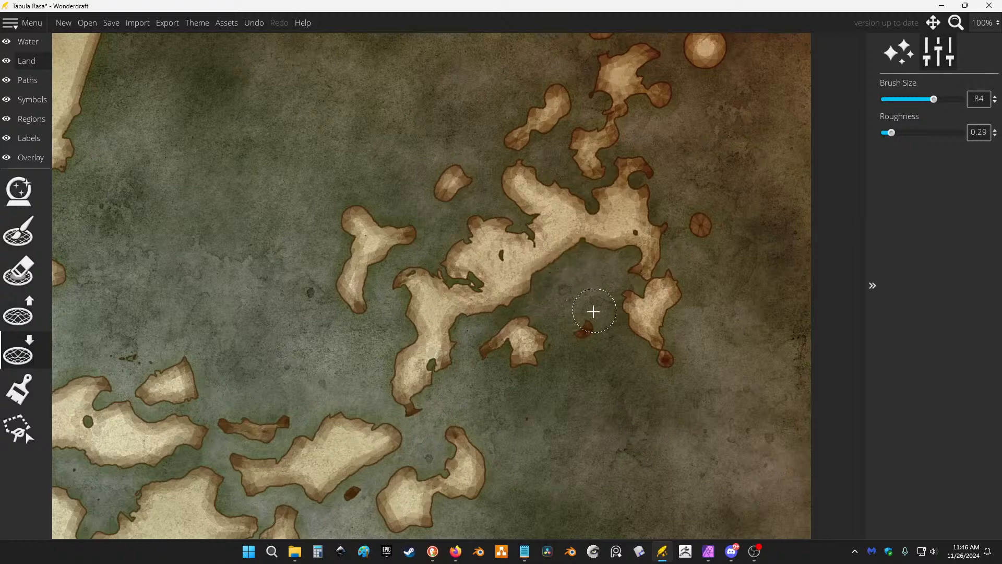
scroll(465, 206, "down", 3)
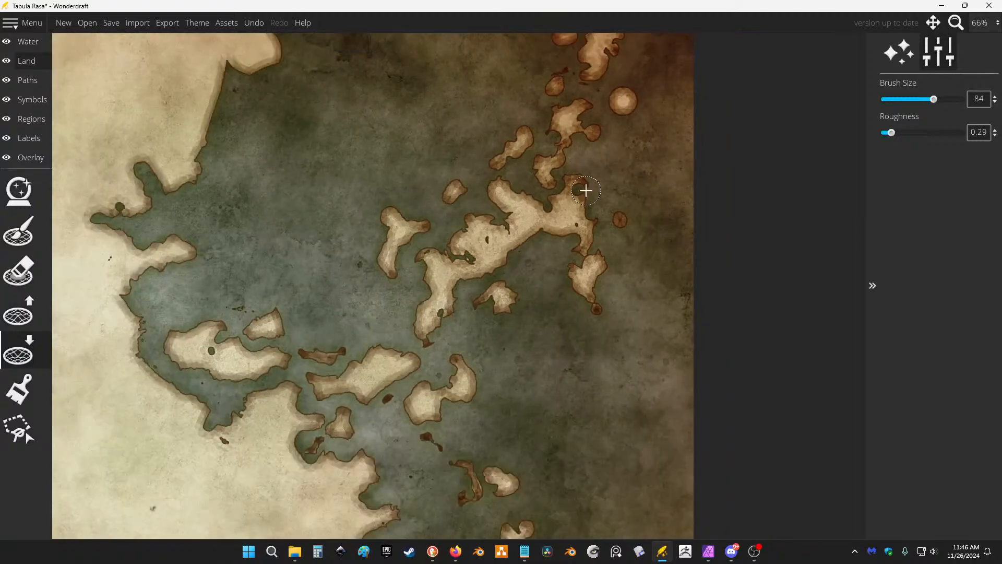
scroll(566, 203, "down", 2)
scroll(645, 172, "down", 4)
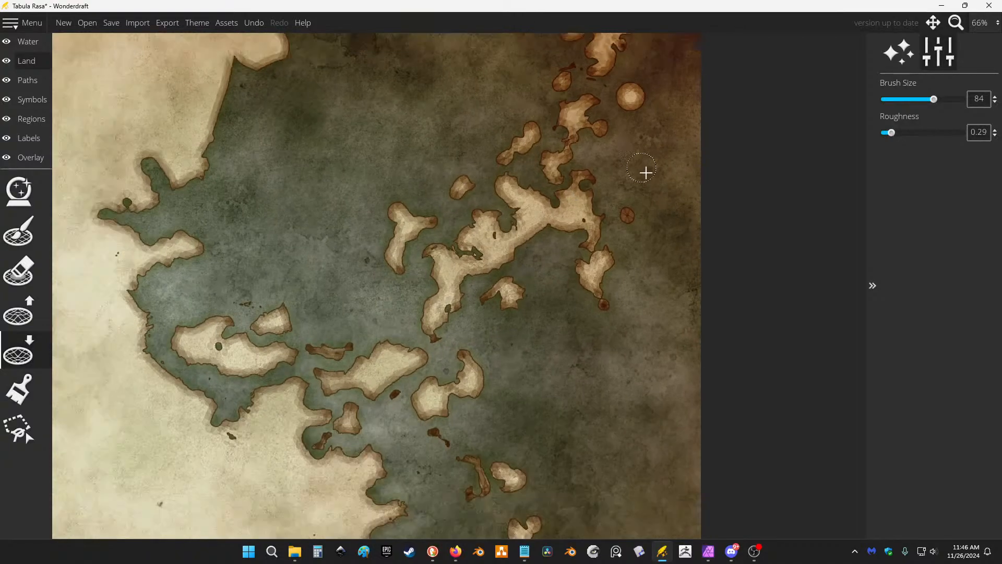
Lower the large eastern island's middle and eastern parts at brush size 88, and break the elongated island southwest of it into fragments.
scroll(473, 230, "up", 4)
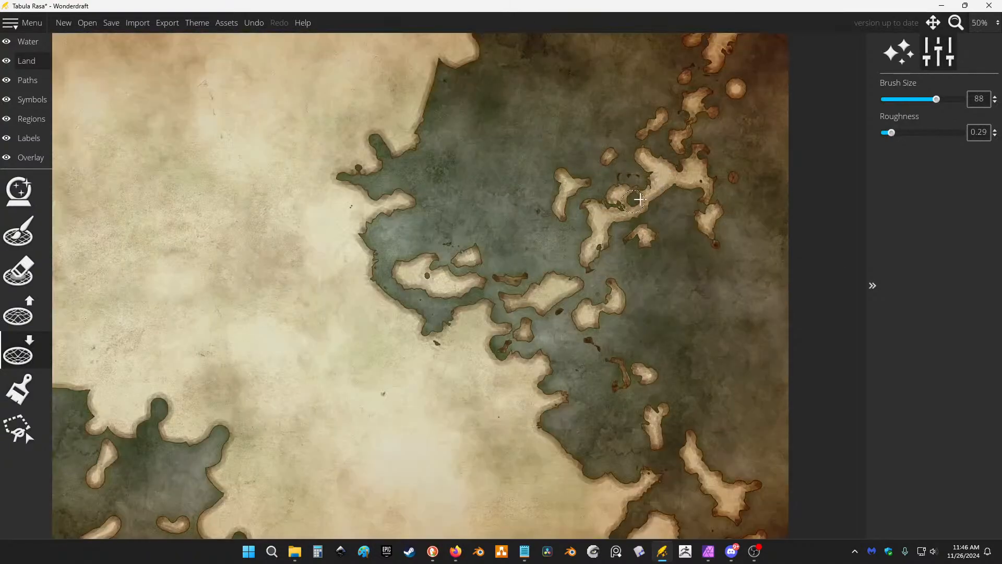
mouse_move(639, 200)
left_mouse_down()
mouse_move(676, 164)
mouse_move(655, 179)
mouse_move(685, 166)
mouse_move(691, 173)
mouse_move(706, 160)
mouse_move(668, 174)
mouse_move(649, 151)
mouse_move(663, 171)
mouse_move(642, 162)
mouse_move(668, 182)
mouse_move(656, 186)
mouse_move(654, 173)
mouse_move(631, 162)
mouse_move(661, 199)
mouse_move(712, 171)
mouse_move(707, 193)
mouse_move(722, 174)
mouse_move(709, 194)
mouse_move(689, 183)
mouse_move(703, 164)
mouse_move(709, 226)
mouse_move(697, 215)
mouse_move(719, 248)
mouse_move(710, 182)
mouse_move(709, 207)
mouse_move(732, 180)
mouse_move(653, 170)
left_mouse_up()
mouse_move(546, 266)
left_mouse_down()
mouse_move(543, 282)
mouse_move(548, 205)
left_mouse_up()
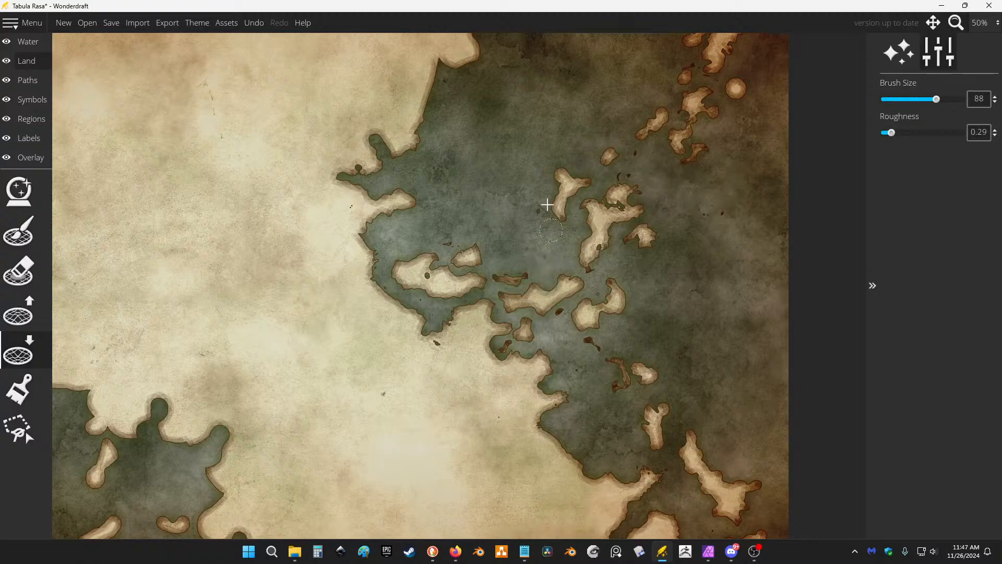
mouse_move(538, 281)
left_mouse_down()
mouse_move(544, 291)
mouse_move(566, 284)
mouse_move(546, 308)
mouse_move(543, 288)
mouse_move(514, 301)
left_mouse_up()
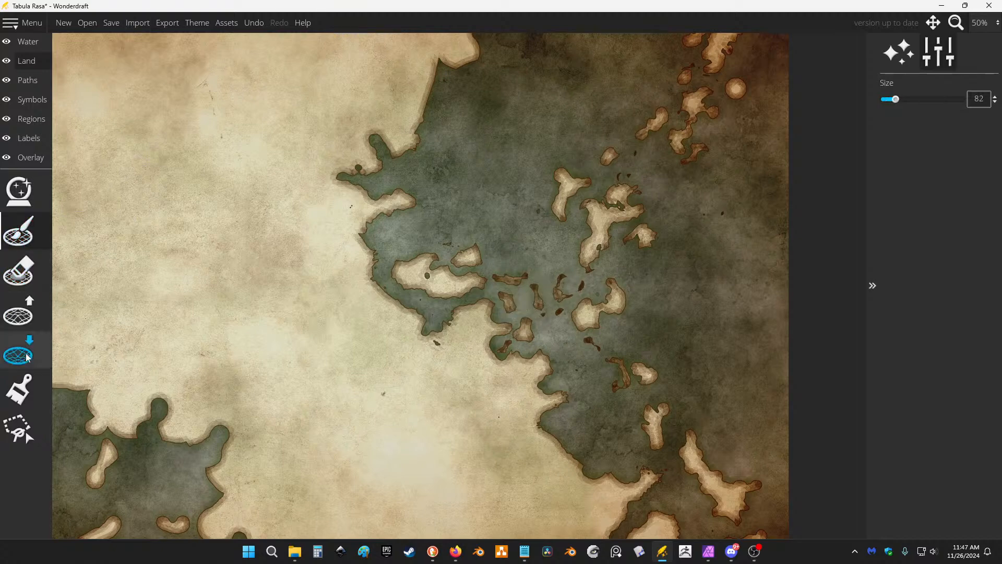
Raise a new Y-shaped island east of the remaining large island, with a few small islets south of it.
left_click(18, 312)
mouse_move(685, 250)
left_mouse_down()
mouse_move(698, 206)
mouse_move(732, 180)
mouse_move(691, 215)
mouse_move(699, 266)
mouse_move(680, 200)
mouse_move(654, 163)
mouse_move(682, 218)
mouse_move(673, 187)
mouse_move(686, 200)
mouse_move(711, 175)
left_mouse_up()
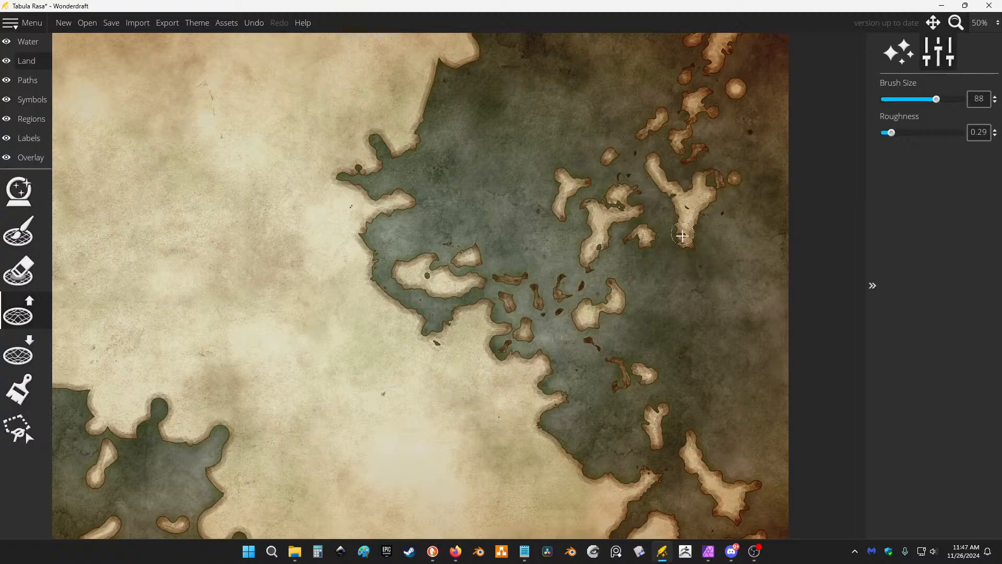
mouse_move(683, 235)
left_mouse_down()
mouse_move(657, 323)
mouse_move(663, 247)
mouse_move(656, 331)
left_mouse_up()
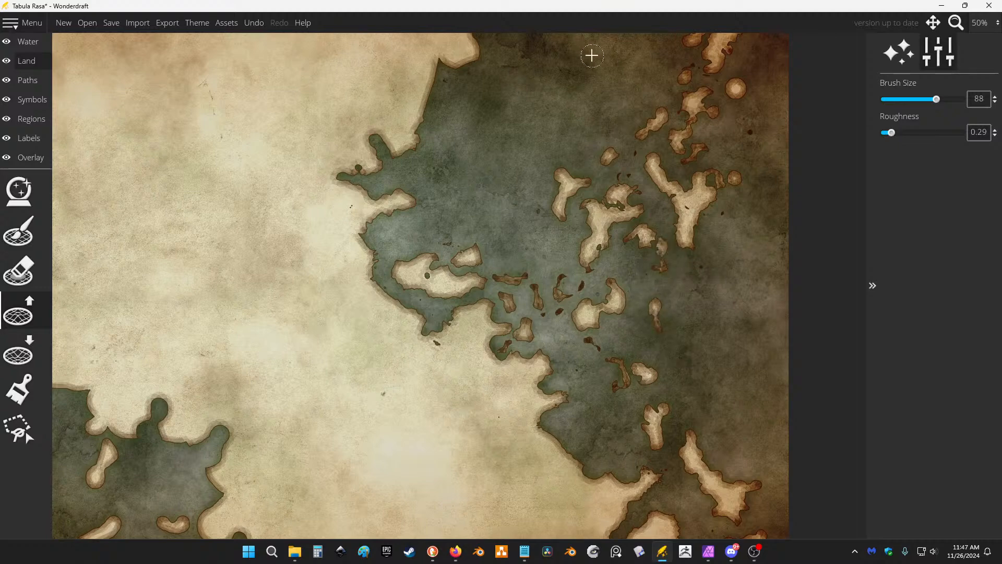
scroll(676, 211, "down", 1)
scroll(340, 298, "up", 1)
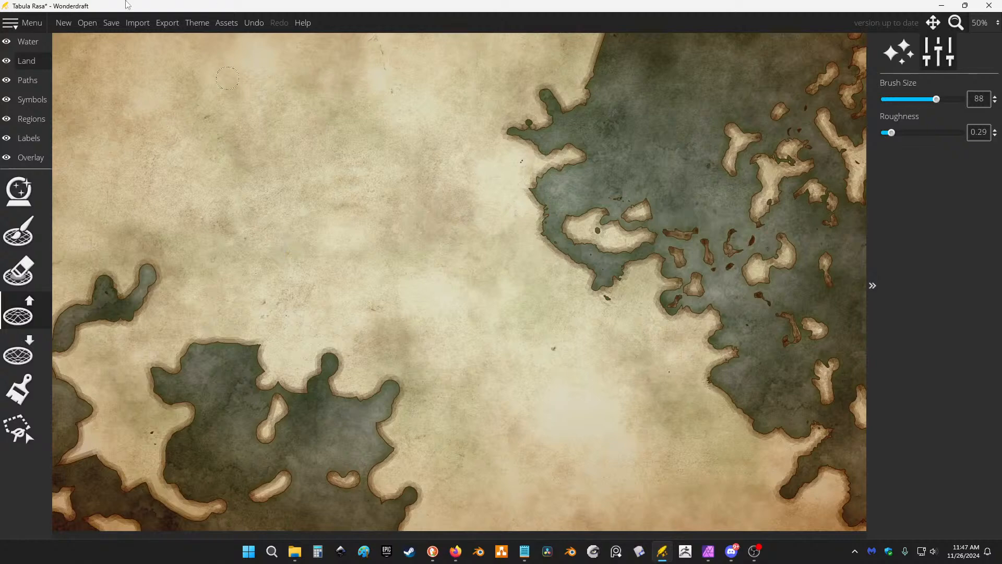
scroll(363, 257, "down", 1)
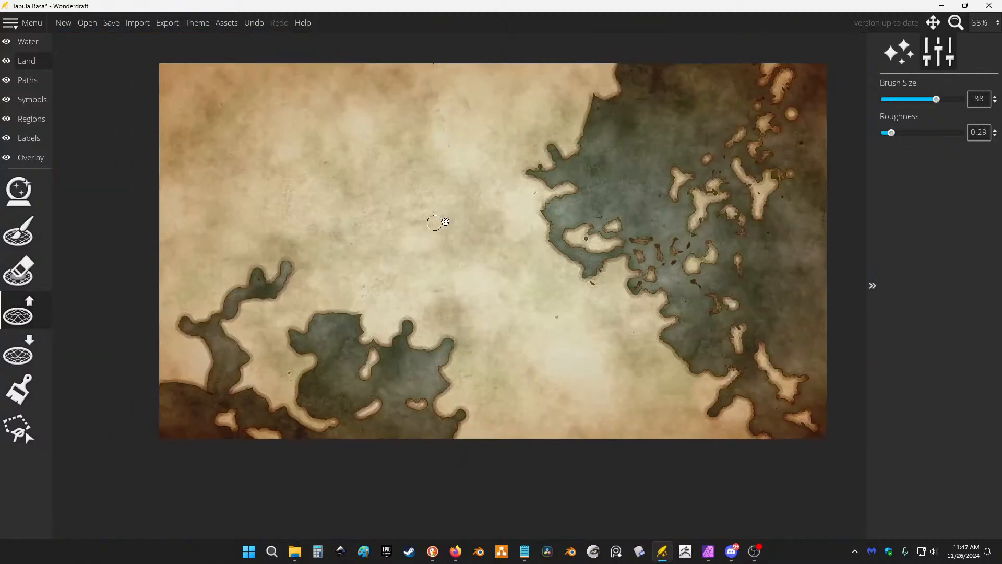
scroll(326, 235, "up", 1)
scroll(339, 230, "down", 1)
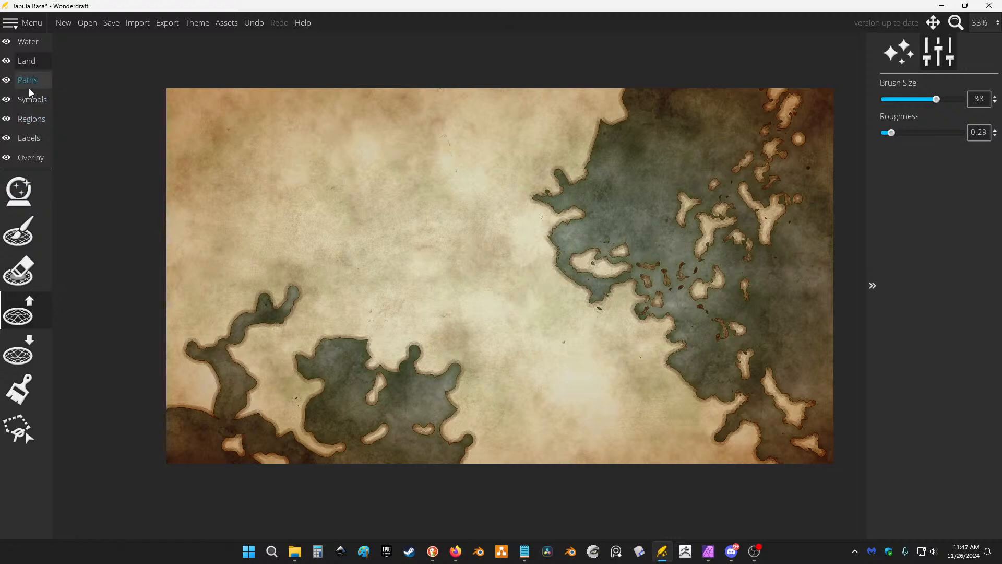
Choose a brown cliff symbol from the symbols palette and place it on the mainland at scale 215.
left_click(20, 104)
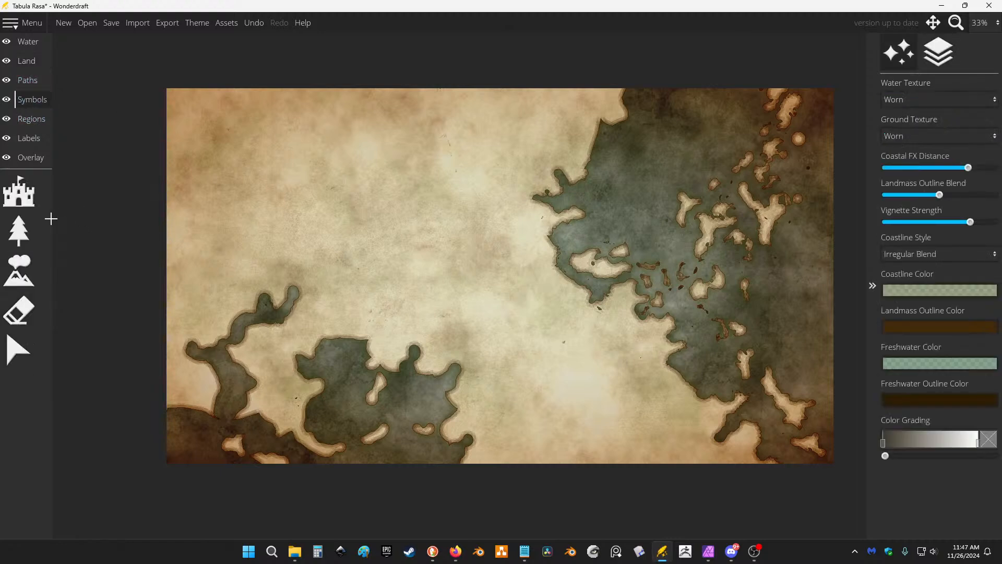
left_click(19, 192)
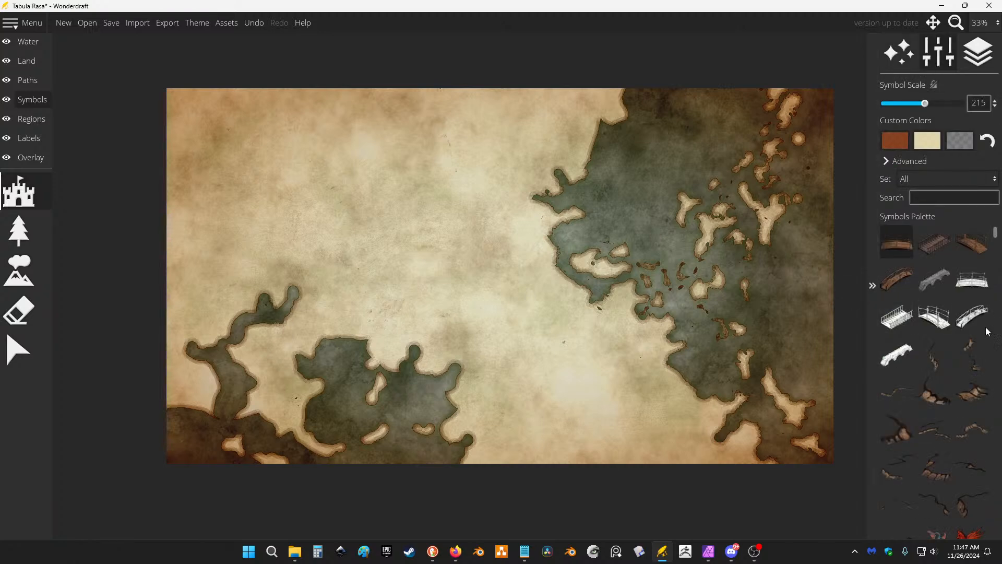
left_click(907, 432)
left_click(920, 405)
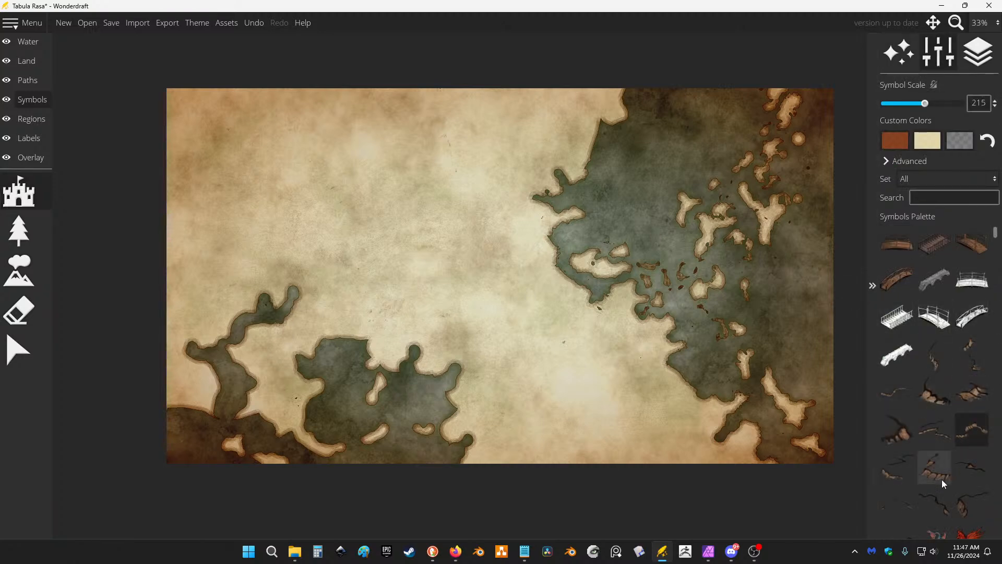
left_click(935, 355)
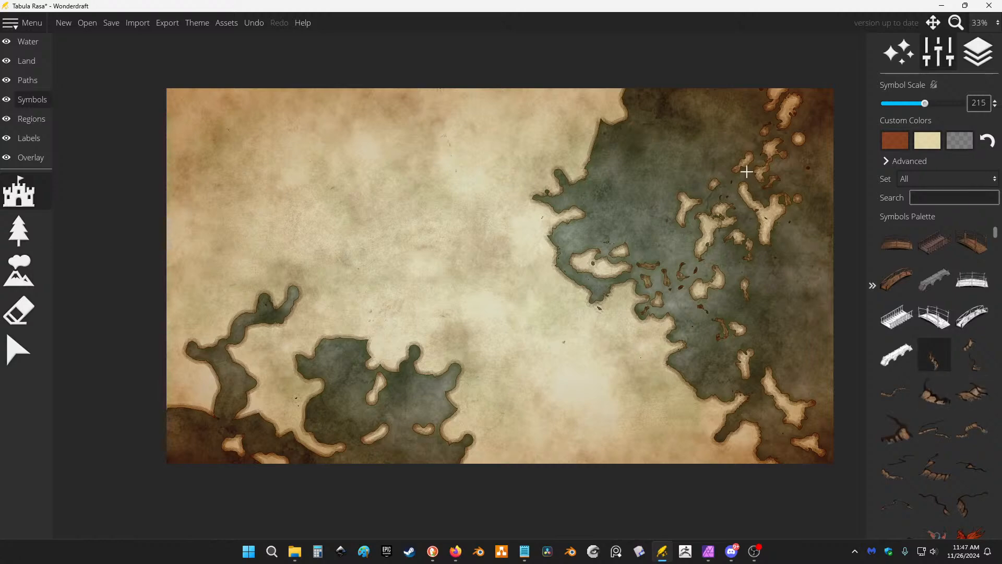
left_click(934, 391)
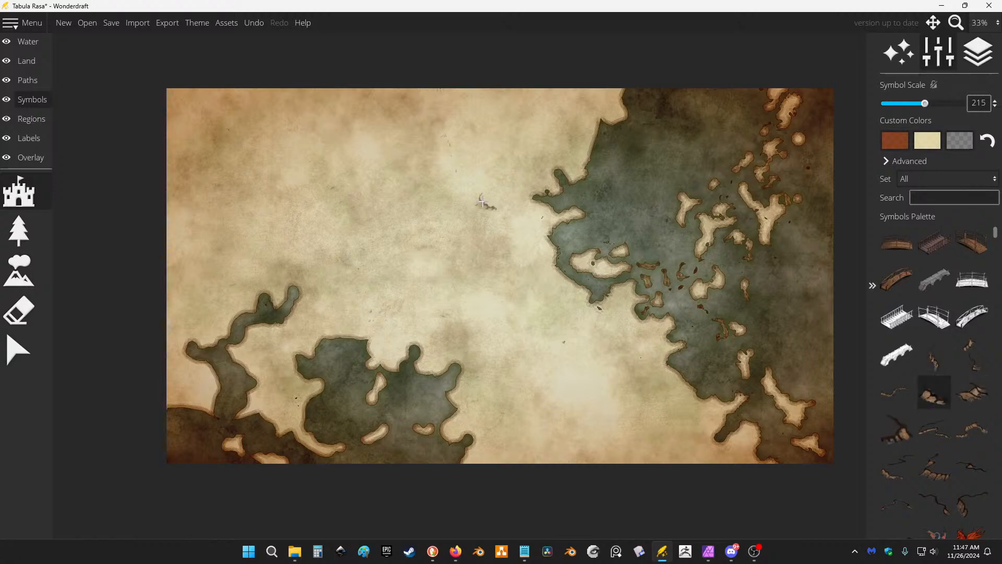
scroll(429, 197, "up", 4)
left_click(443, 205)
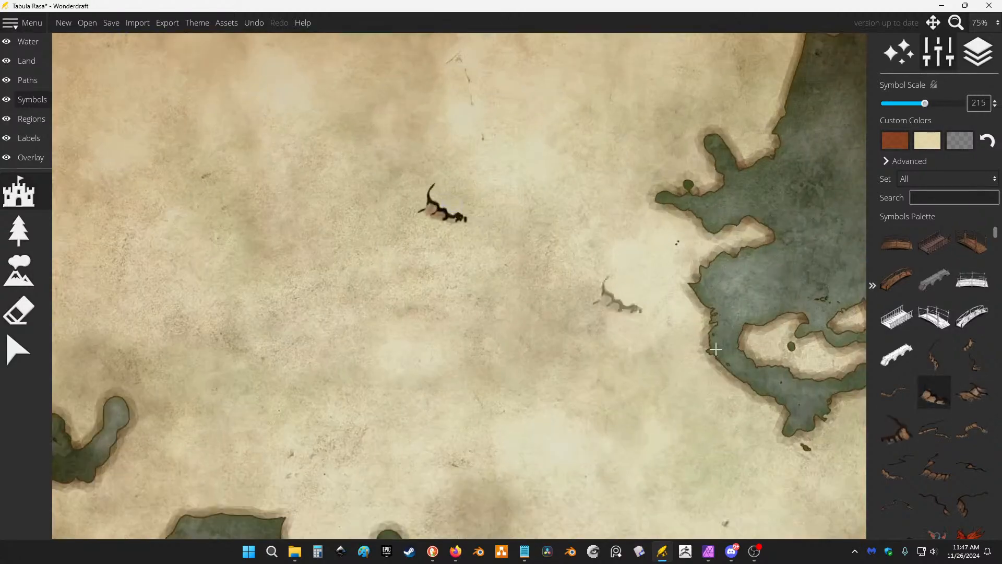
Set the first custom symbol color to black (dd000000) and place three more cliff symbols on the mainland.
left_click(896, 148)
left_click_drag(777, 123, 912, 183)
left_click(881, 154)
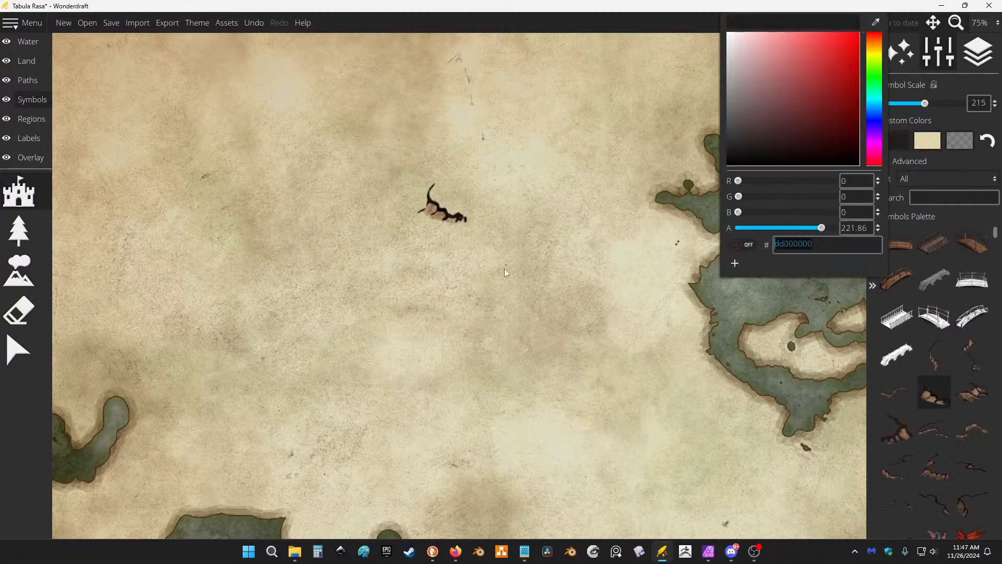
left_click(453, 285)
left_click(597, 211)
left_click(563, 188)
Try placing the white arched bridge symbol on the mainland near the cliff symbols.
left_click(948, 320)
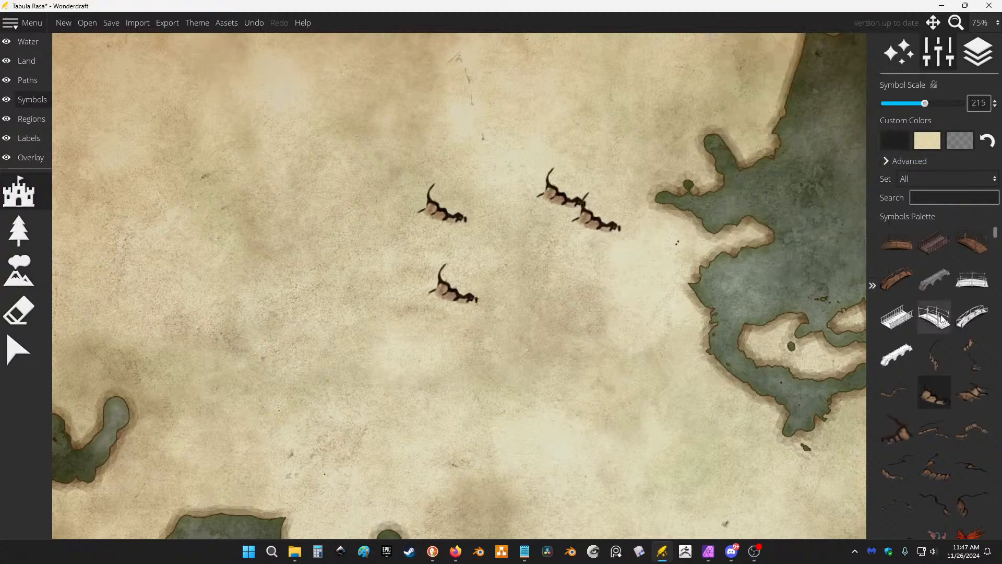
left_click(464, 269)
left_click(545, 348)
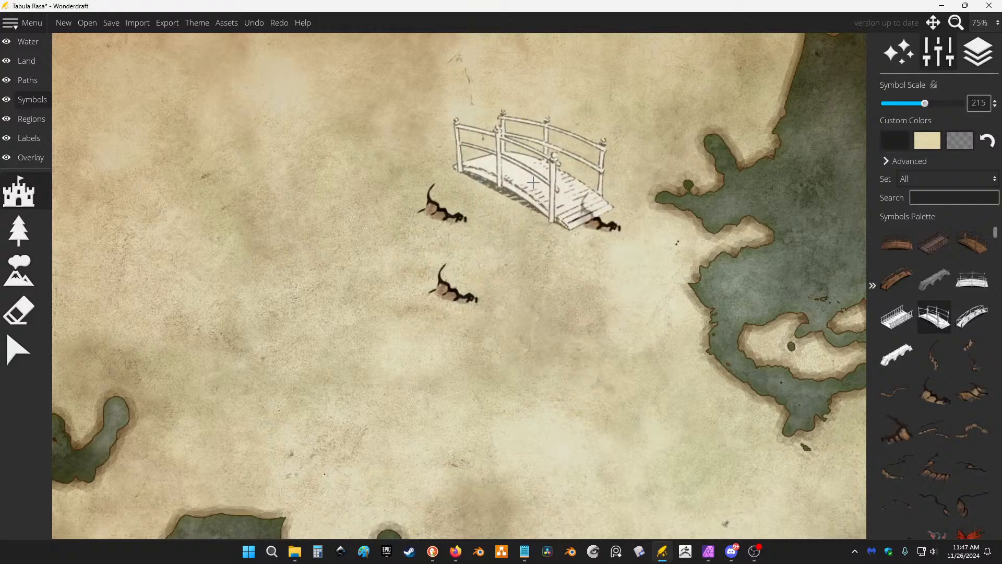
Undo the test bridge and cliff symbols placed on the mainland.
key("ctrl+z")
key("ctrl+z")
key("ctrl+z")
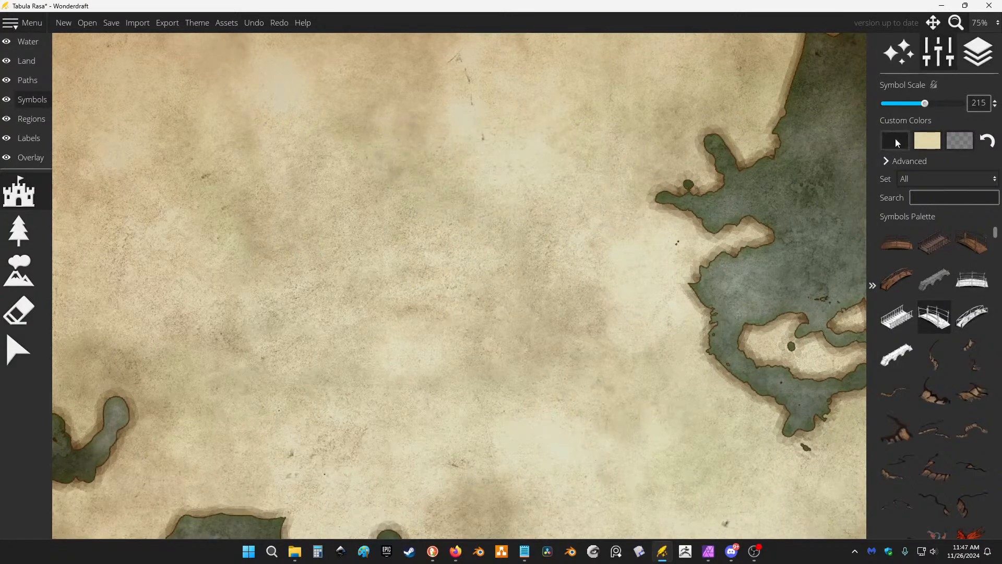
Expand the advanced symbol options and browse the symbols palette to the compass roses.
left_click(896, 139)
left_click(964, 163)
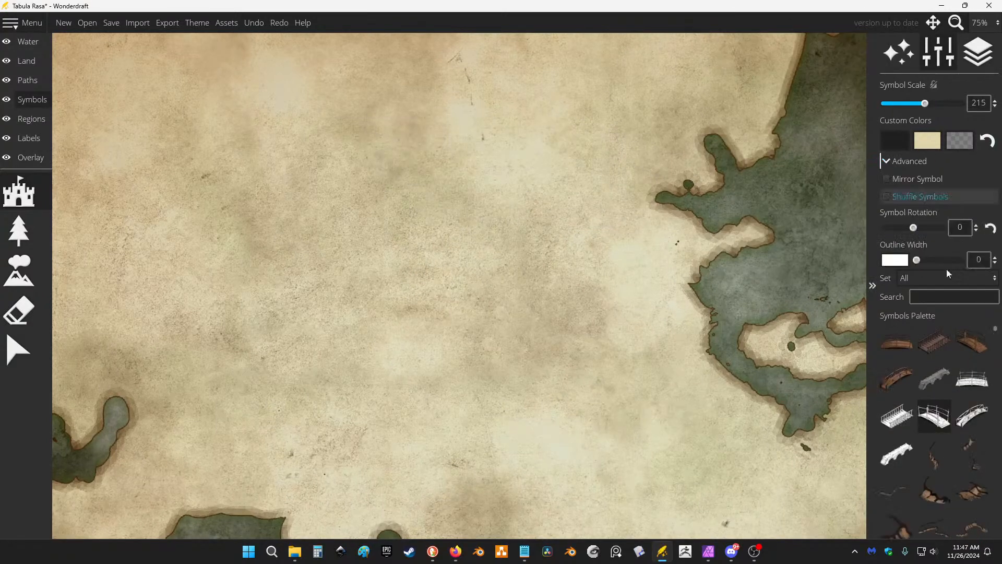
scroll(938, 421, "down", 5)
scroll(937, 421, "down", 5)
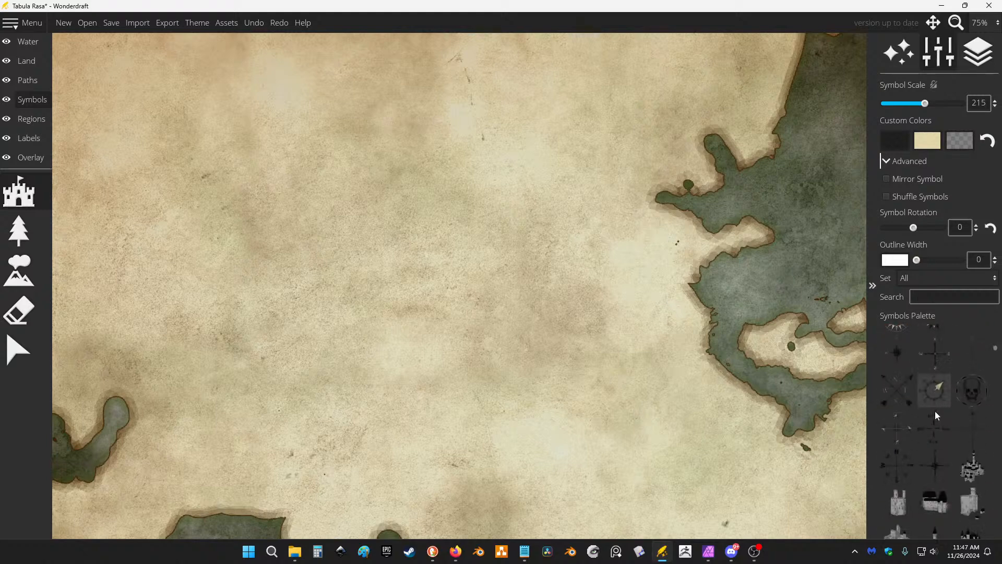
scroll(915, 401, "up", 4)
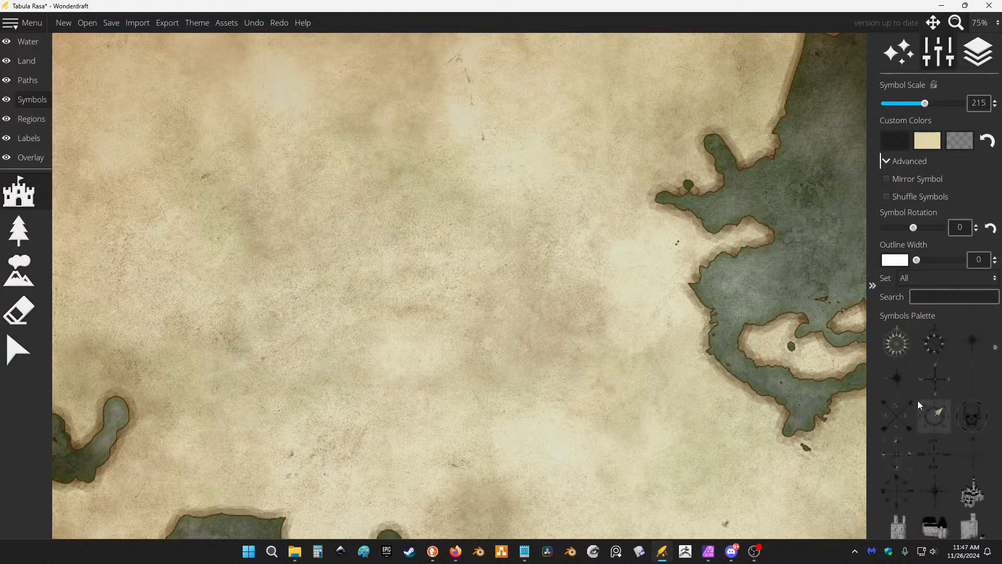
Set the custom symbol colors to red, golden yellow (e2d0a100) and translucent red (7bff0000).
left_click(896, 141)
left_click_drag(841, 57, 867, 23)
left_click(937, 148)
left_click(929, 141)
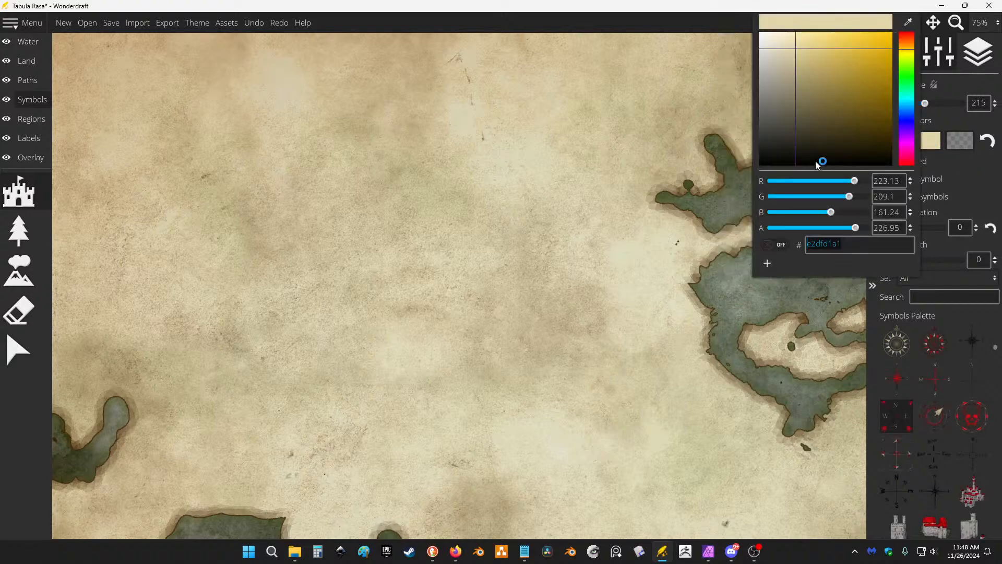
mouse_move(820, 159)
left_mouse_down()
mouse_move(675, 28)
mouse_move(875, 181)
mouse_move(894, 166)
mouse_move(892, 56)
left_mouse_up()
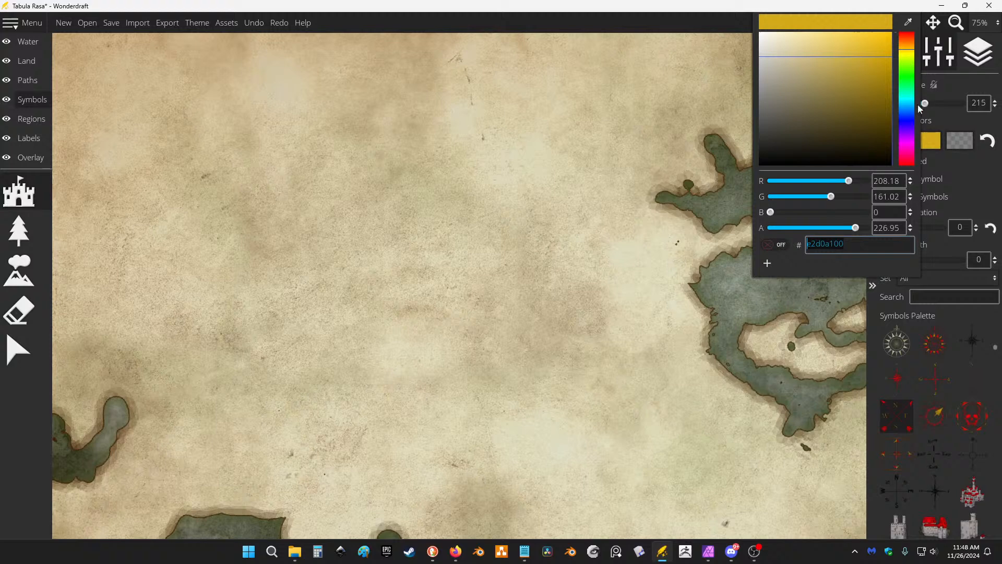
left_click(932, 230)
left_click(960, 142)
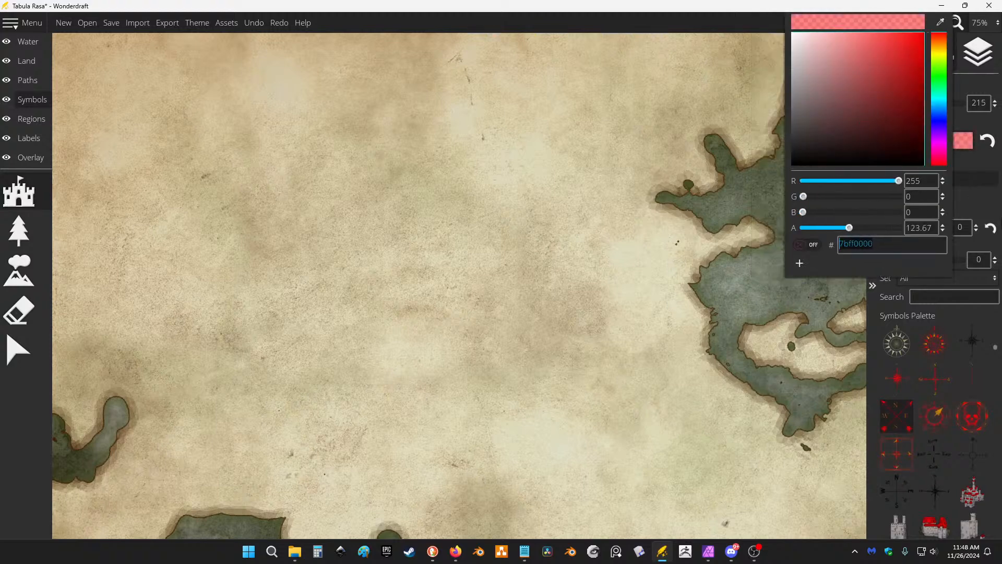
left_click(987, 216)
Try placing the arrowed compass rose, mirrored at scale 215, on the northern mainland and undo it.
left_click(936, 412)
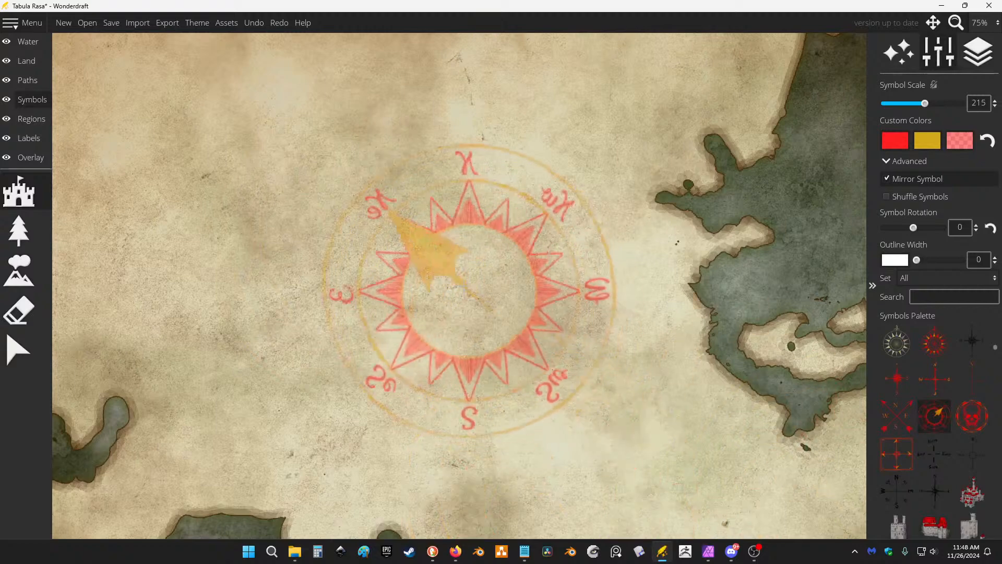
left_click(468, 292)
scroll(761, 167, "down", 5)
scroll(675, 168, "up", 3)
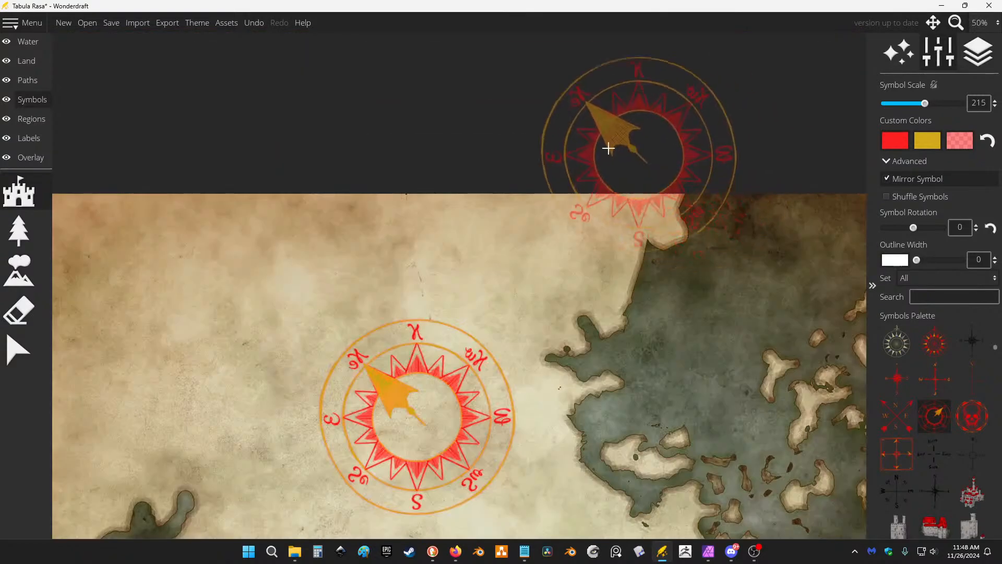
key("ctrl+z")
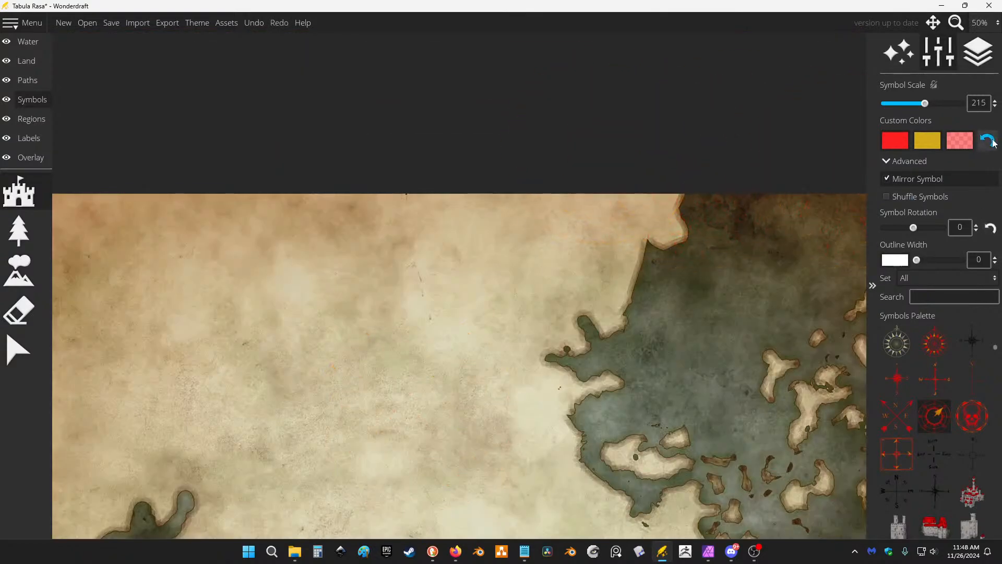
Reset the custom symbol colors to their defaults and choose a brown cliff symbol for the northwestern mainland.
left_click(988, 141)
scroll(959, 395, "down", 4)
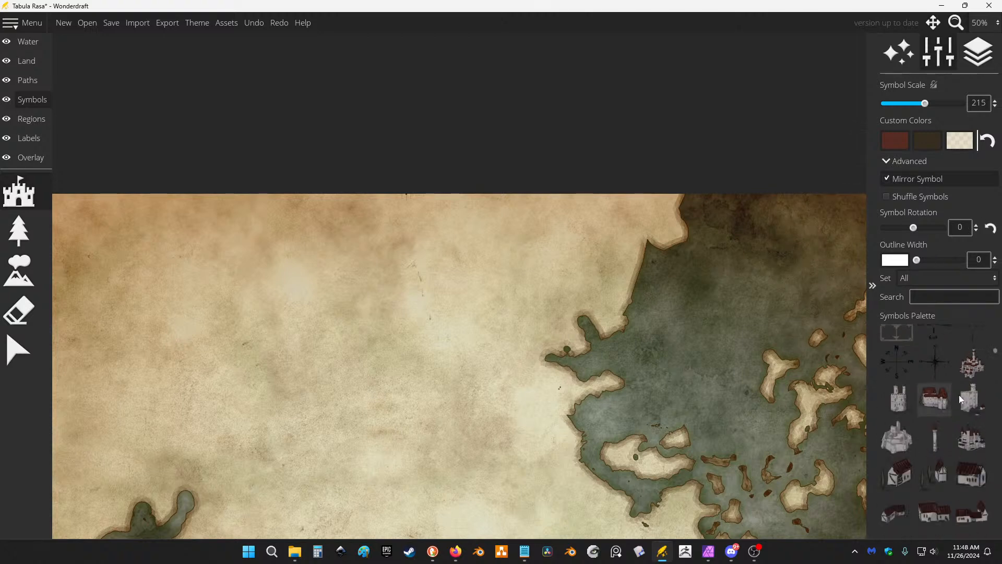
scroll(960, 394, "down", 3)
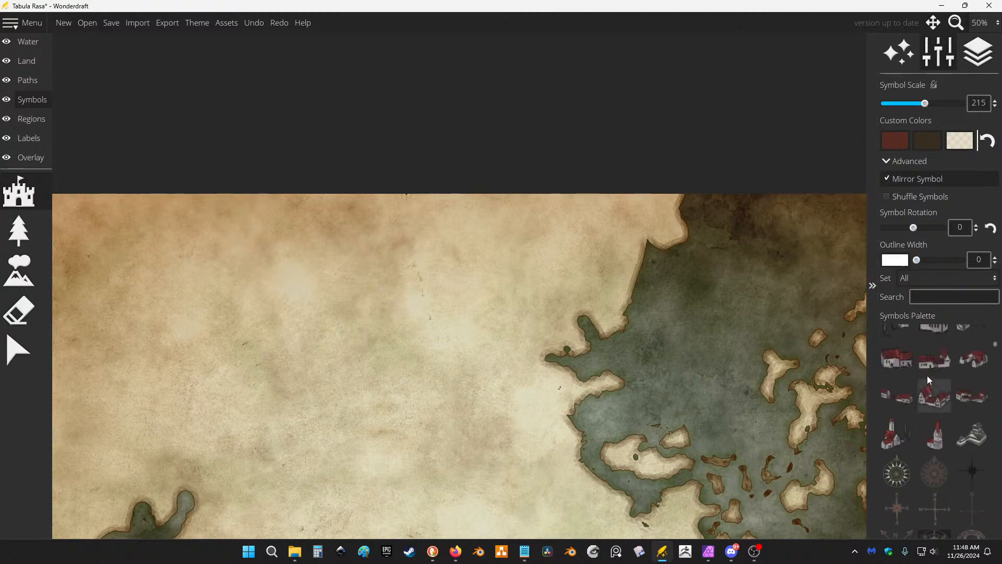
scroll(928, 379, "down", 6)
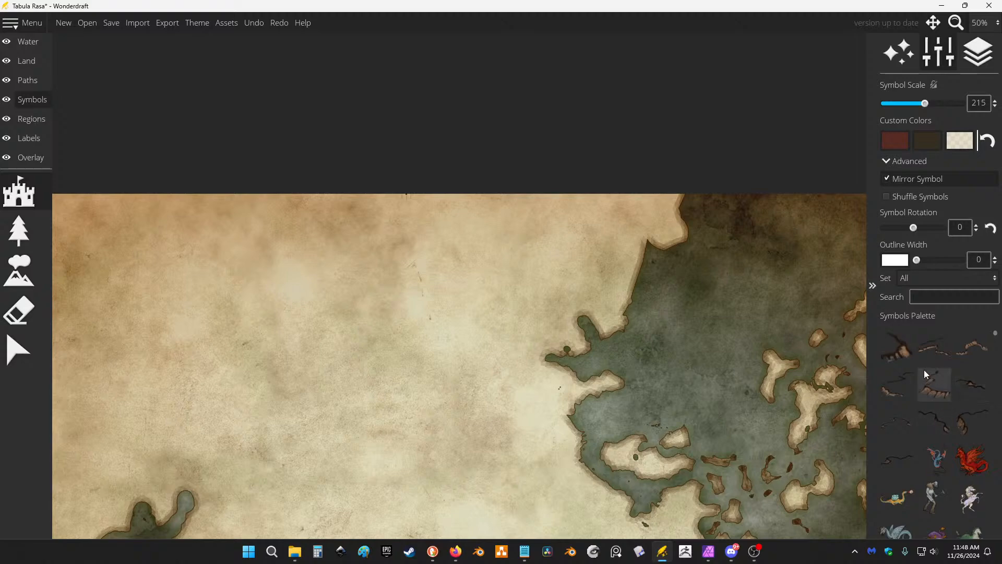
left_click_drag(225, 307, 463, 272)
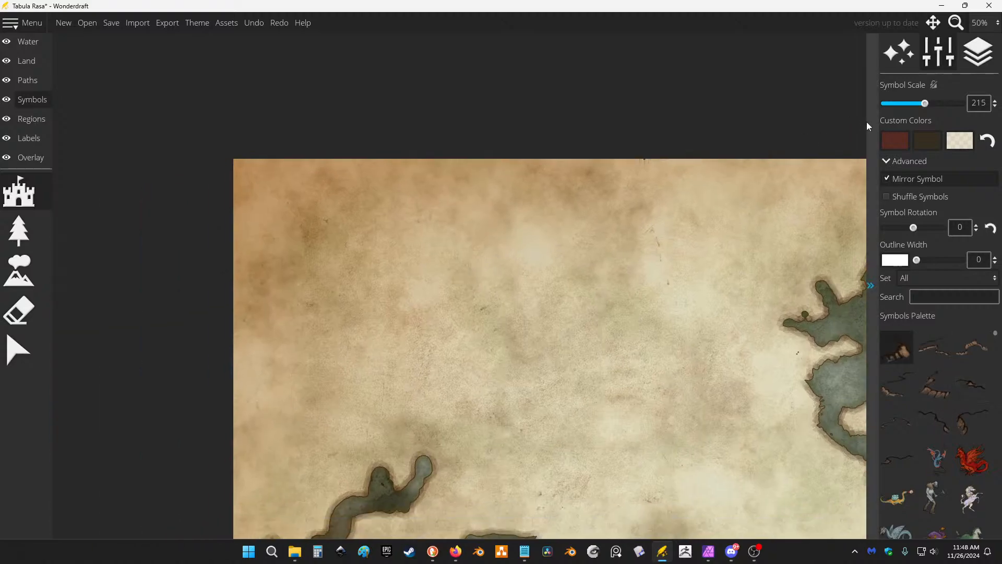
scroll(394, 284, "up", 2)
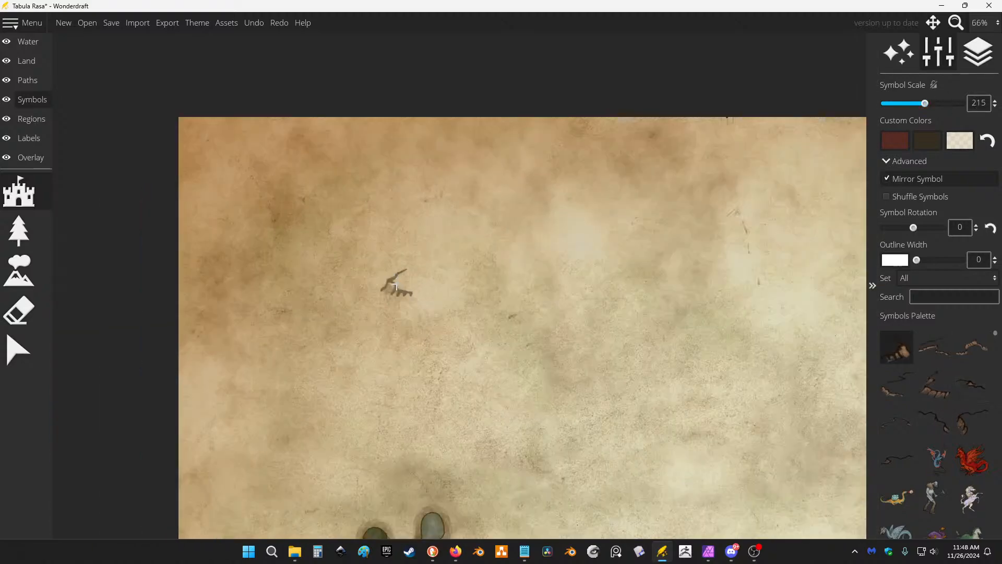
Reduce the symbol scale to 50.
left_click_drag(920, 108, 908, 109)
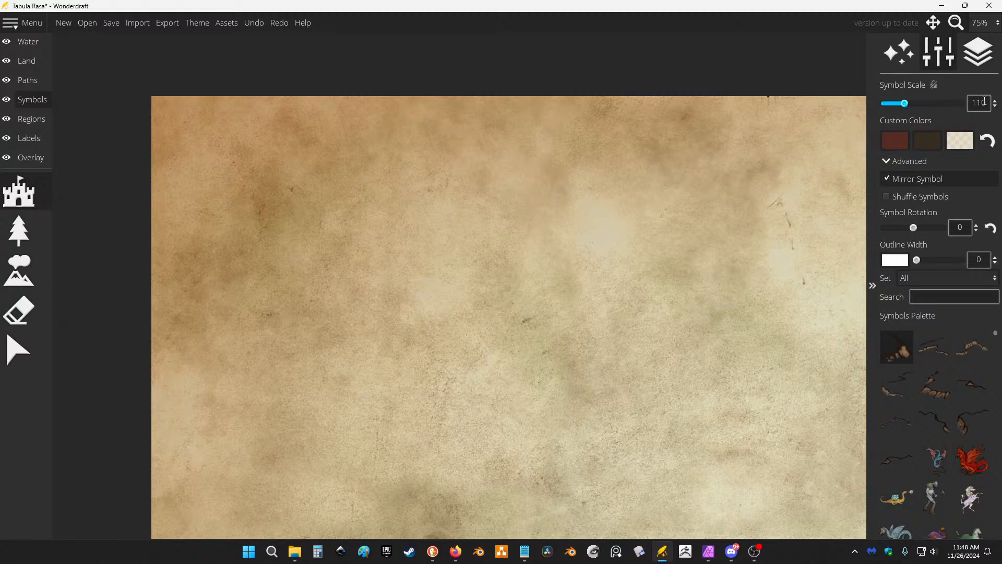
left_click_drag(985, 103, 875, 137)
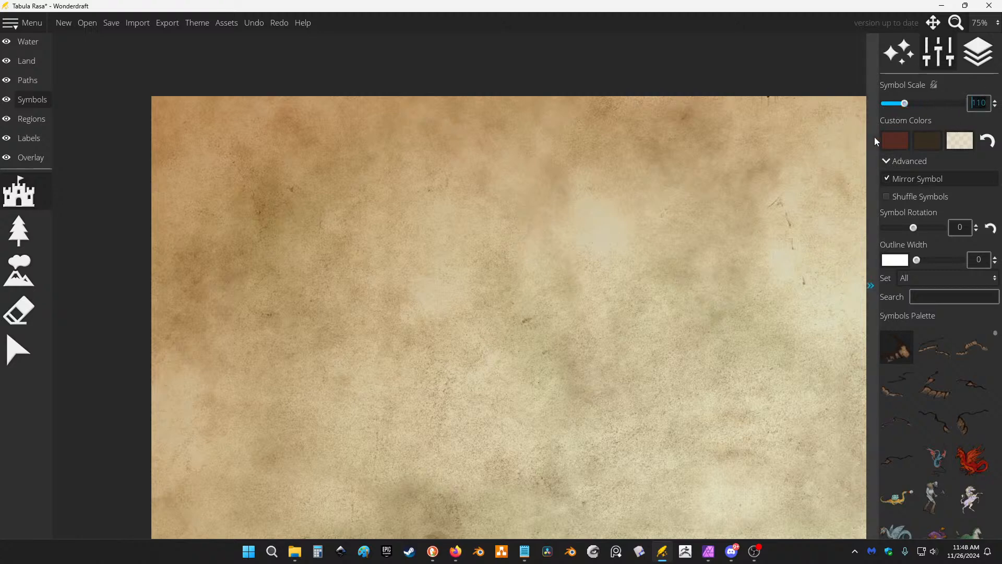
type("50")
key("Return")
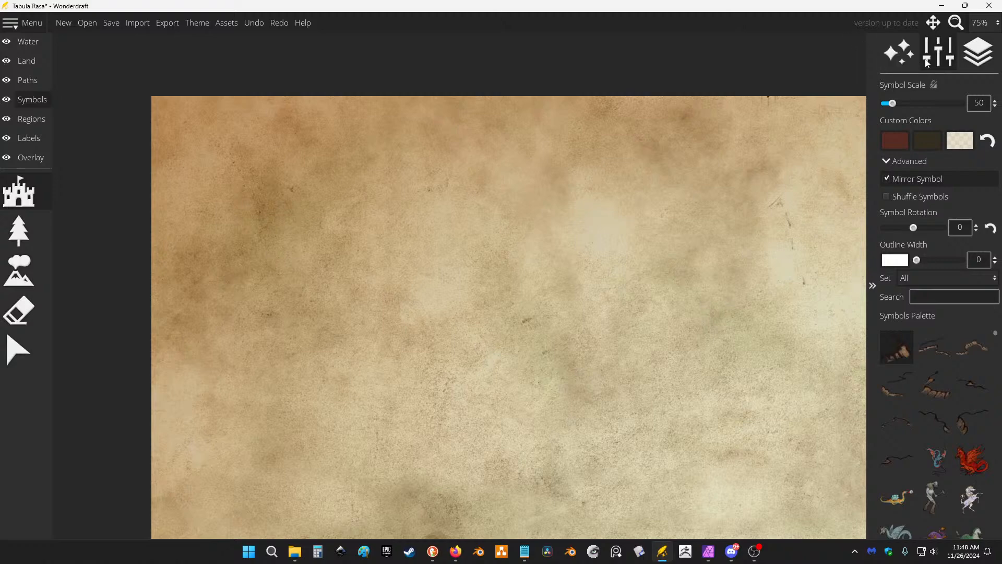
Raise the symbol scale in small increments to 95, placing a test cliff on the northwestern mainland along the way.
scroll(376, 371, "up", 1)
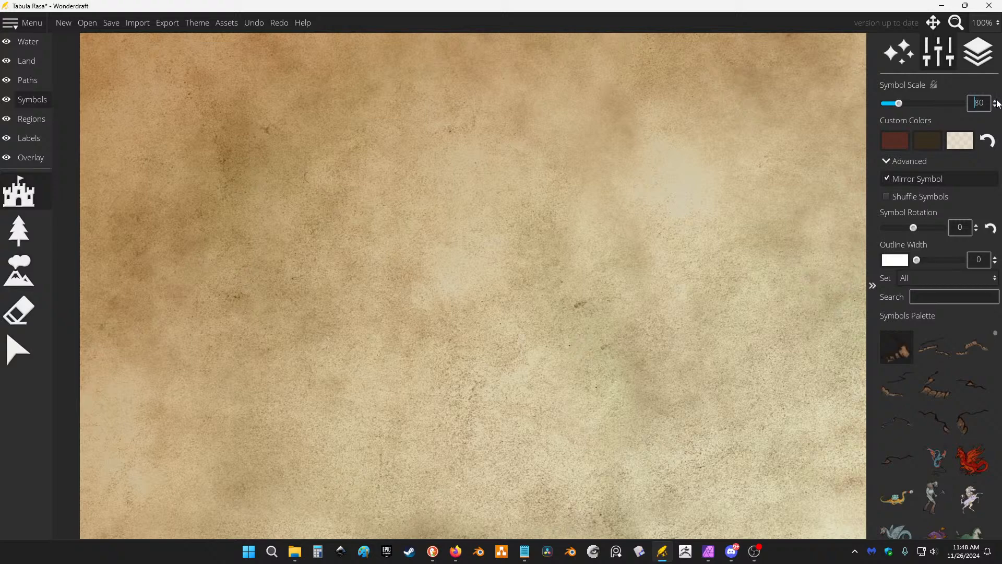
left_click(996, 101)
left_click(391, 287)
scroll(525, 274, "down", 2)
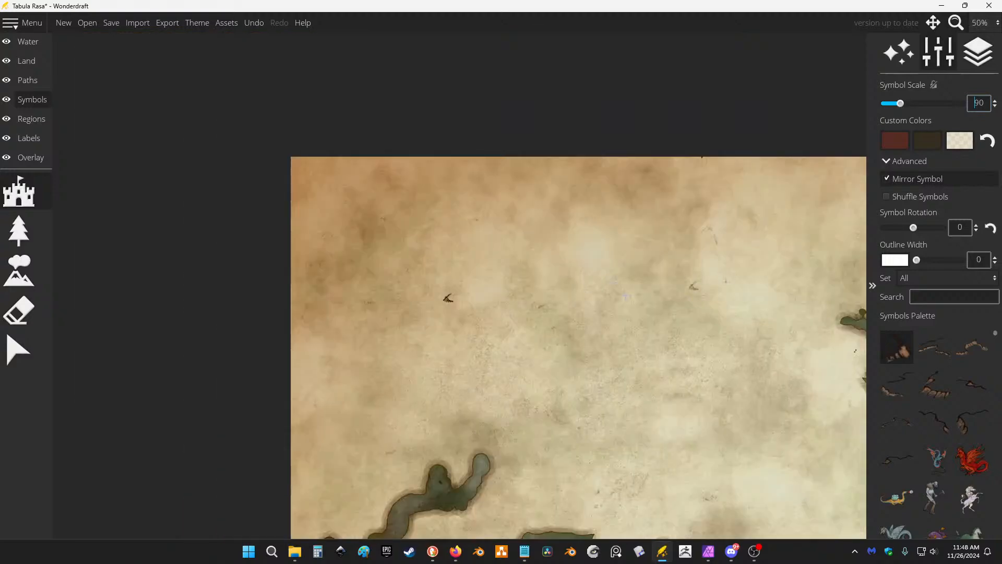
scroll(525, 274, "up", 1)
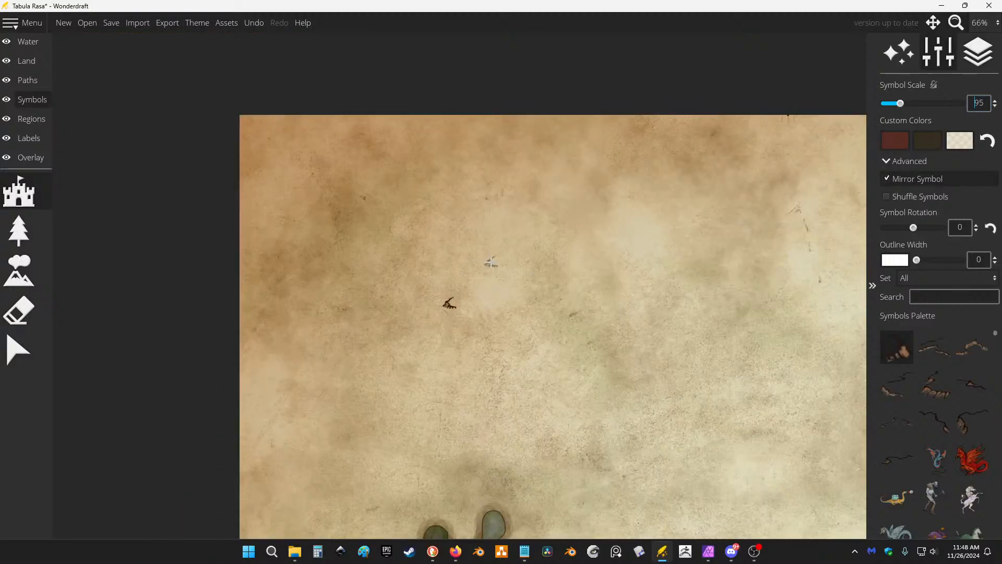
Erase the test cliff from the northwestern mainland and return to general symbol placement.
left_click(19, 310)
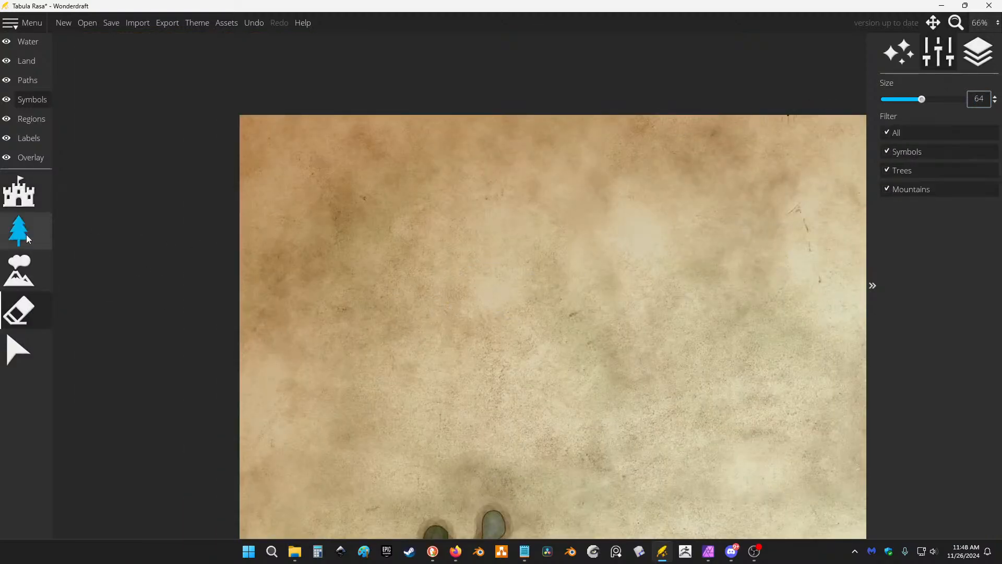
left_click(19, 270)
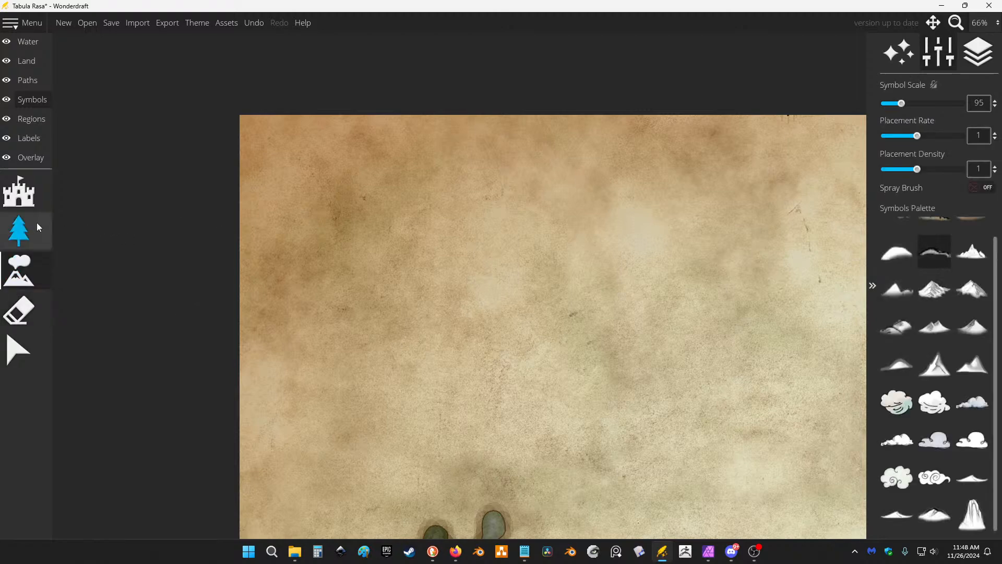
left_click(21, 228)
left_click(15, 196)
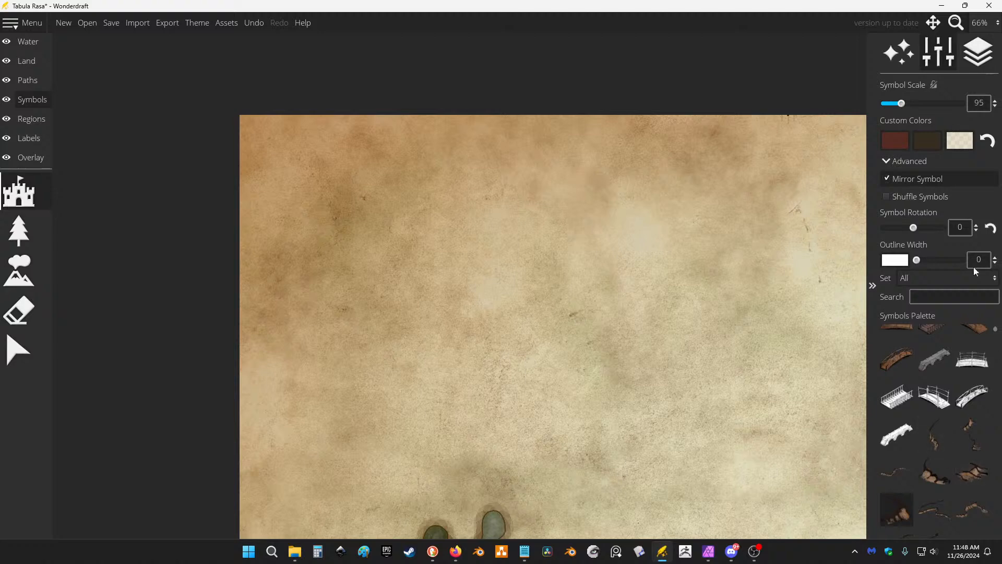
Try the wide brown cliff symbol at a rotation of 180 and other angles, resetting the rotation to 0.
left_click(968, 513)
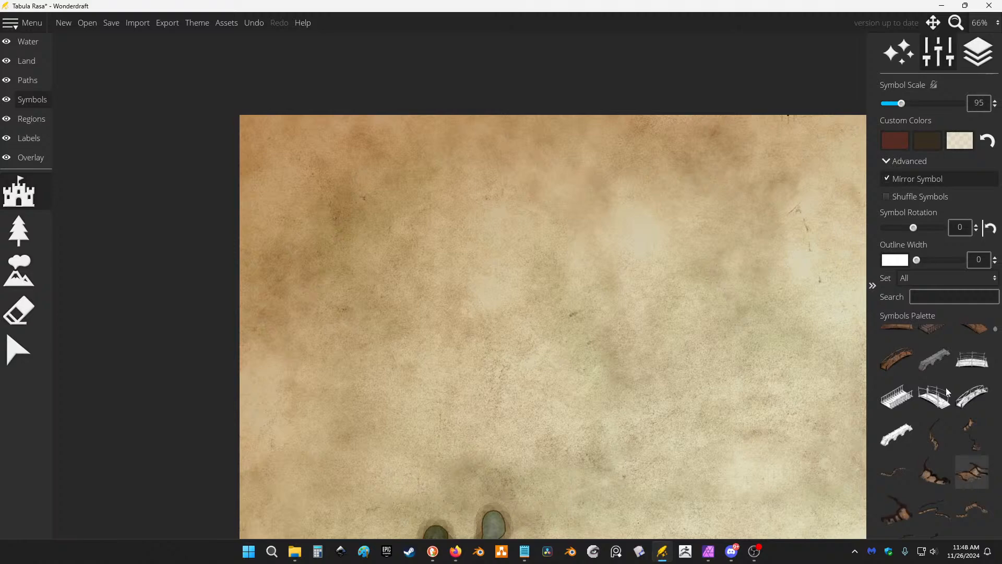
left_click(962, 482)
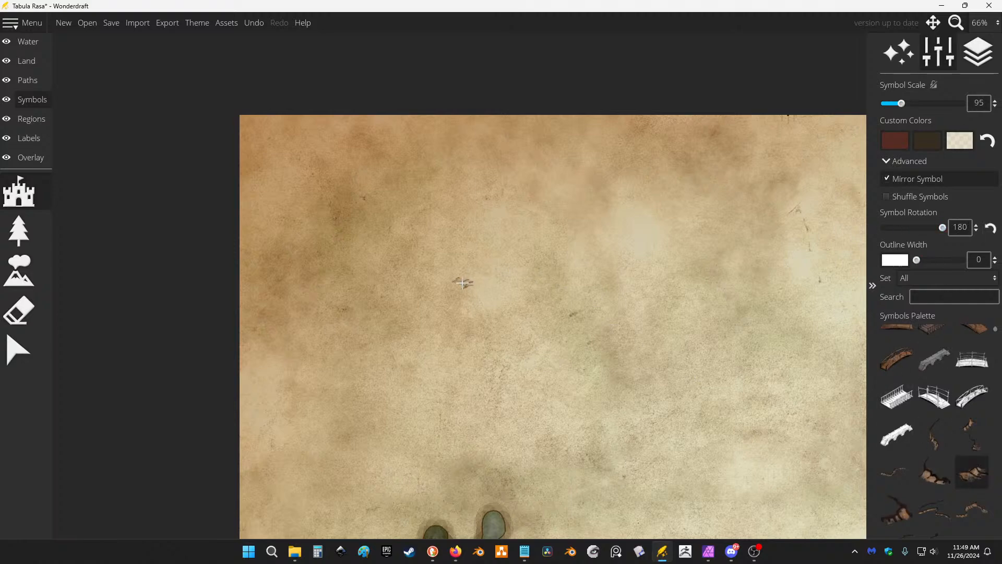
scroll(460, 280, "up", 5)
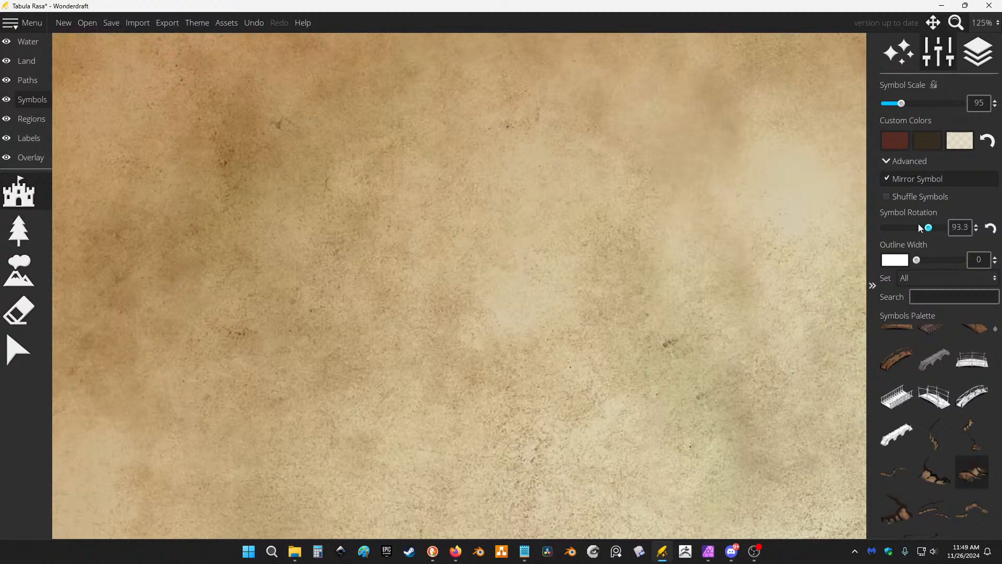
left_click_drag(919, 224, 905, 225)
scroll(969, 483, "down", 2)
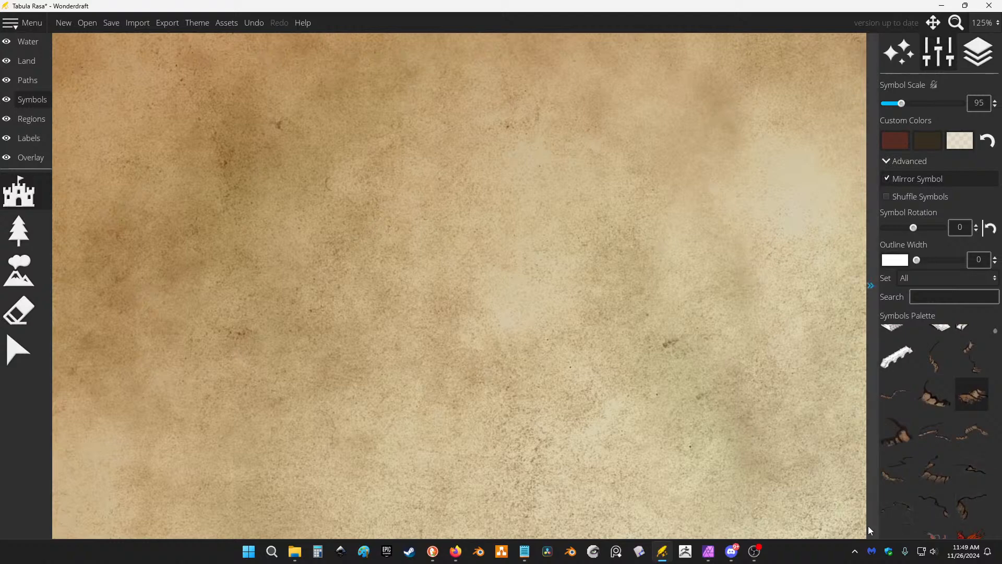
scroll(364, 166, "down", 1)
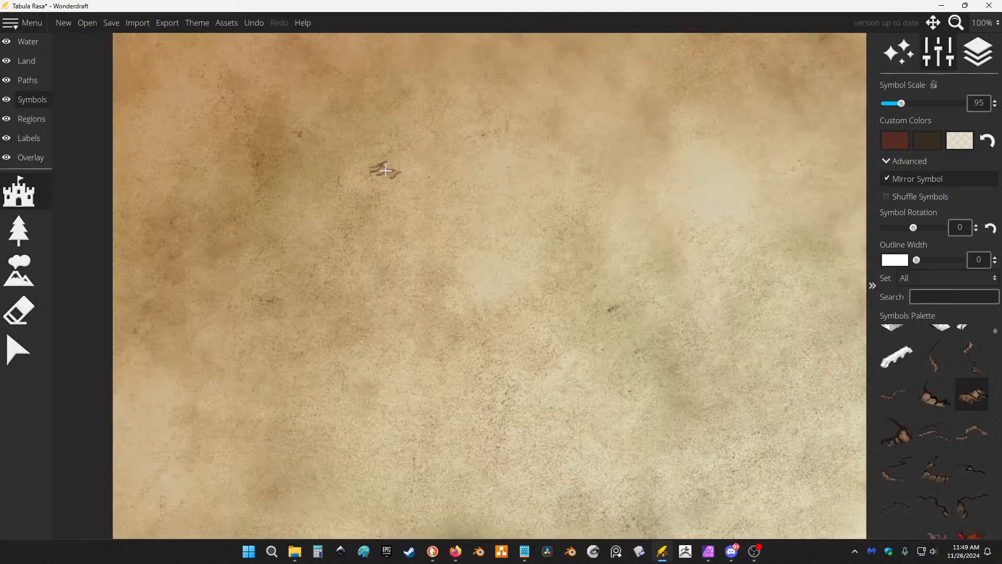
Place the thin jagged cliff symbol on the northwestern mainland, unmirrored, with rotation 0 and scale 95.
left_click(934, 506)
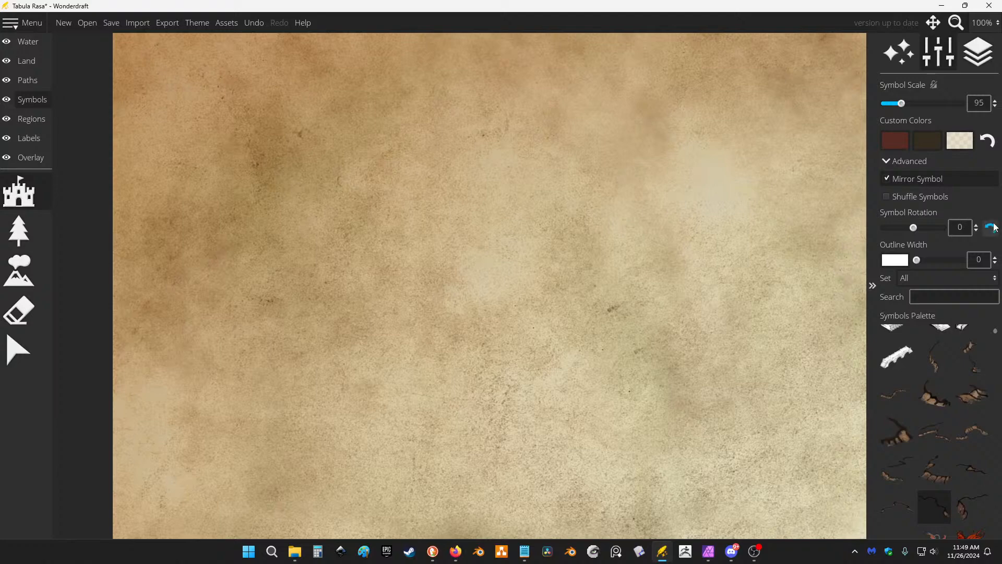
left_click_drag(928, 228, 929, 228)
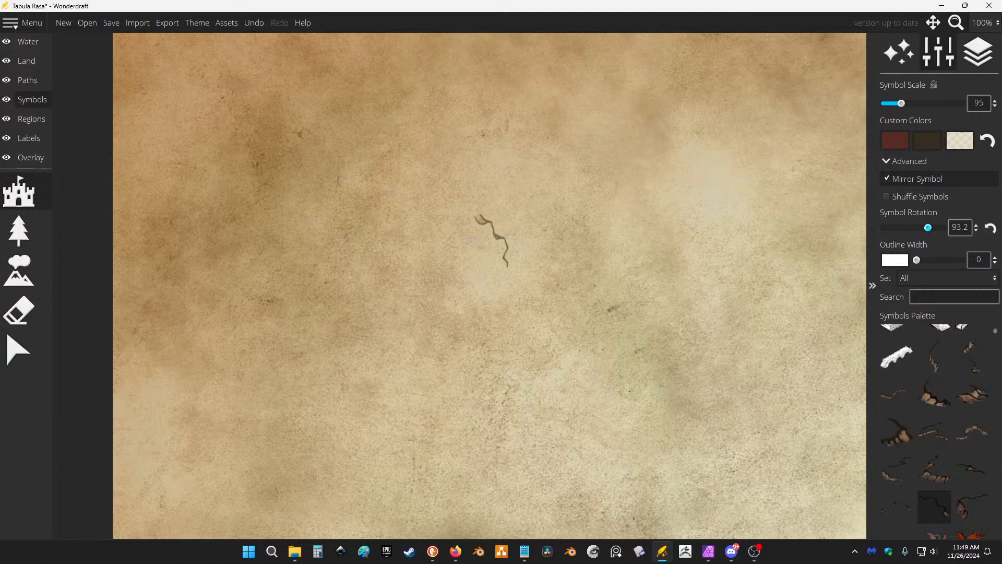
left_click(990, 228)
left_click(886, 179)
left_click(408, 197)
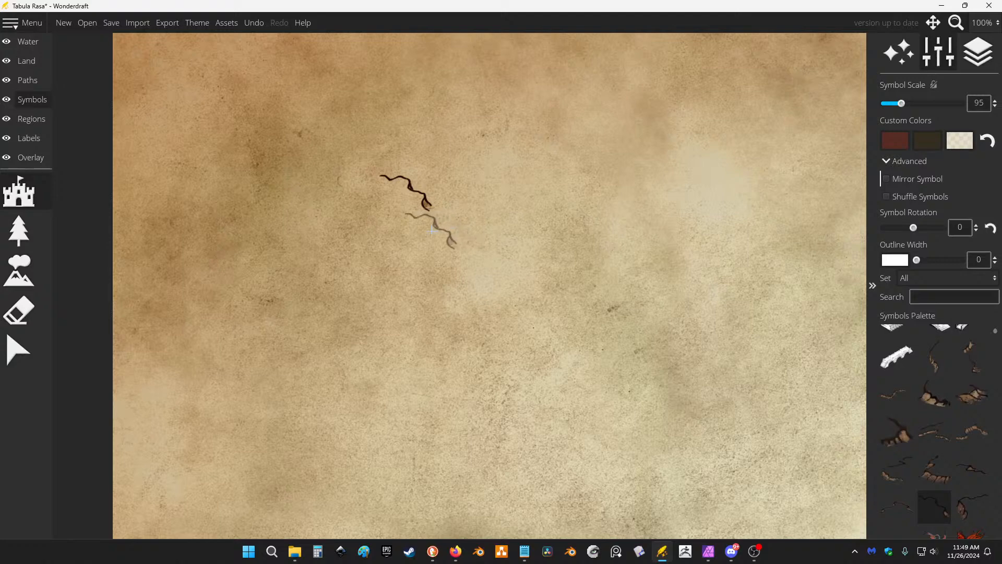
Place the long double-ridge cliff symbol, mirrored, so it continues from the southeastern end of the thin cliff.
left_click(938, 418)
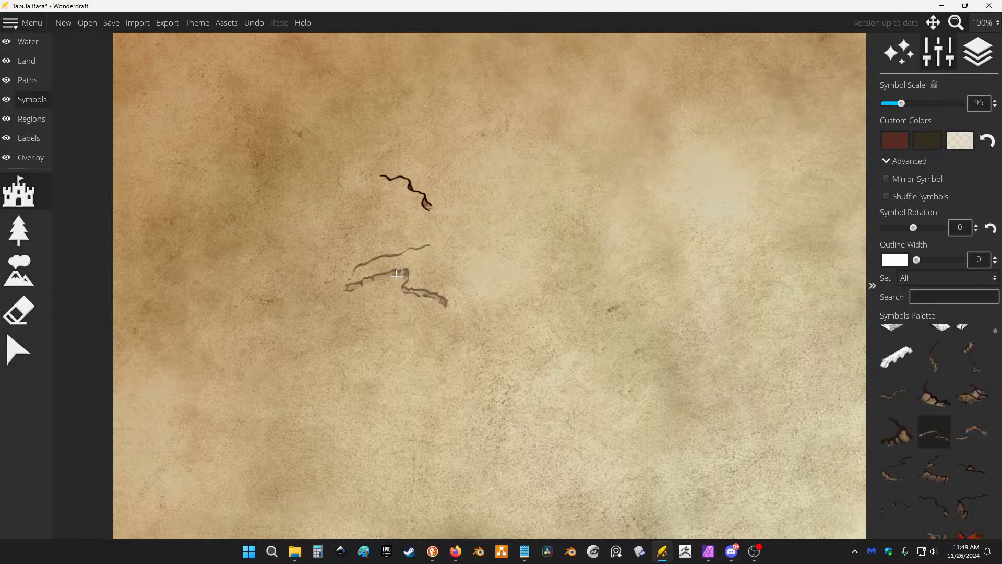
left_click(886, 179)
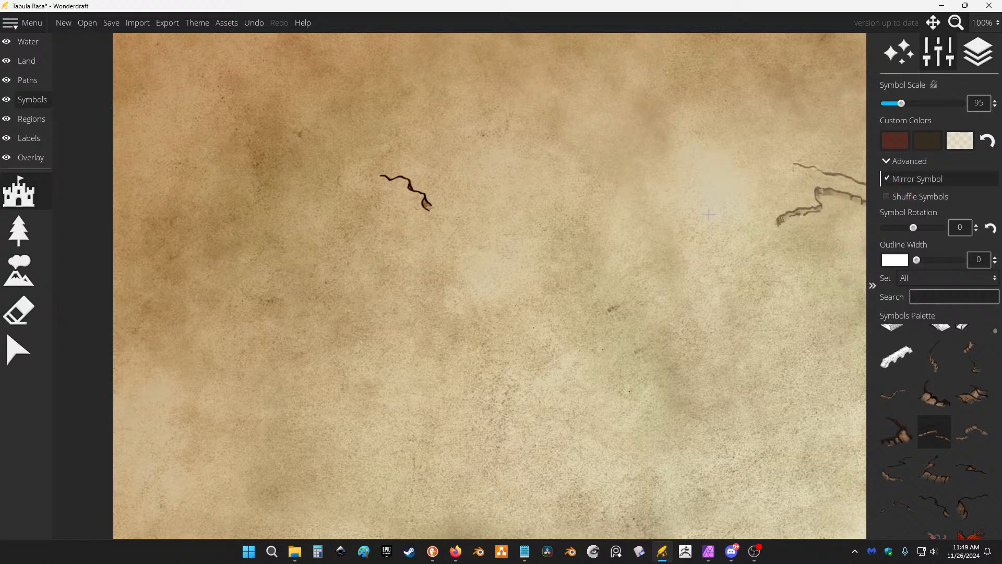
scroll(522, 263, "down", 2)
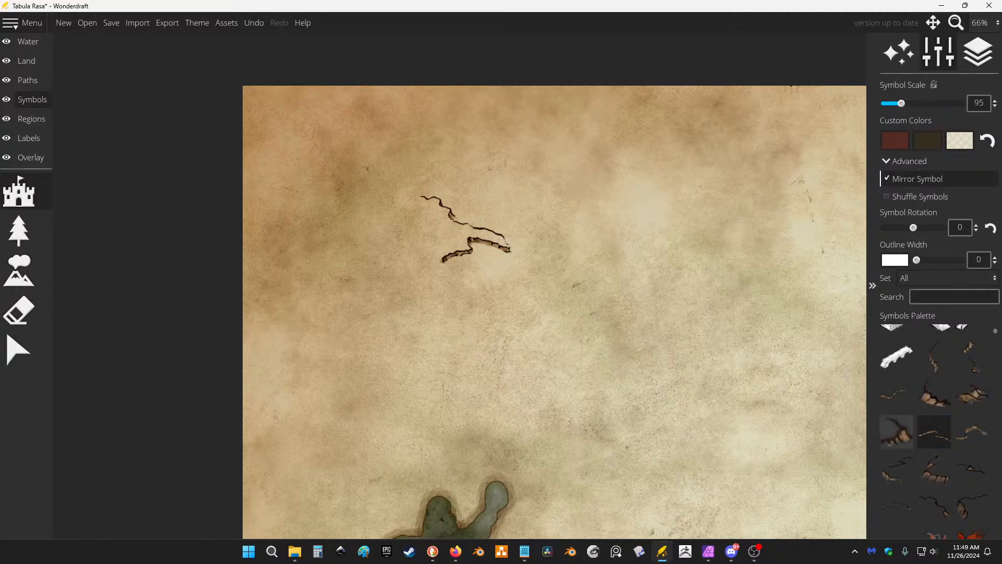
Place mirrored arched ridge cliffs west of the double-ridge cliff and north of the thin cliff, with a small forked cliff linking the northern one.
left_click(972, 431)
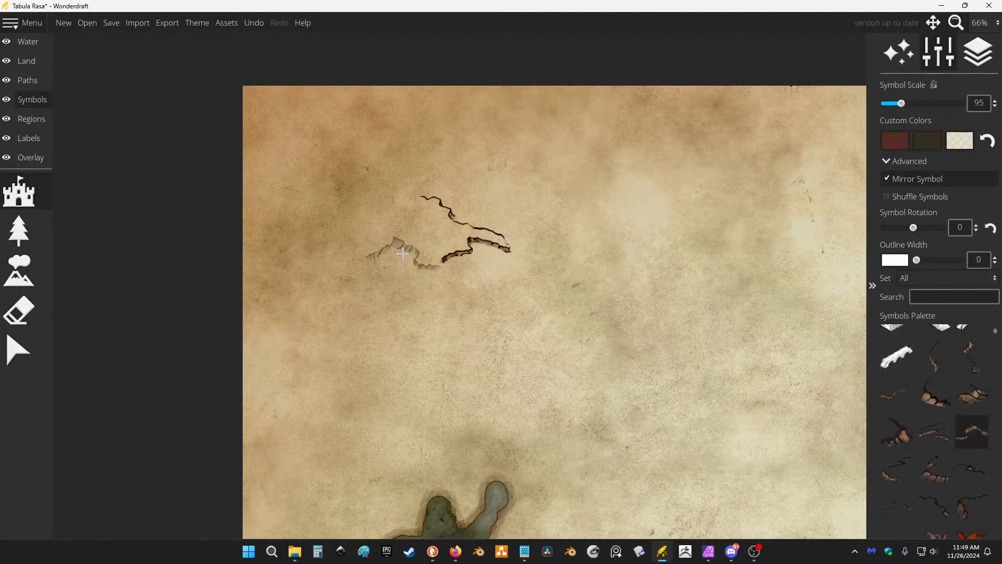
left_click(403, 254)
left_click(935, 468)
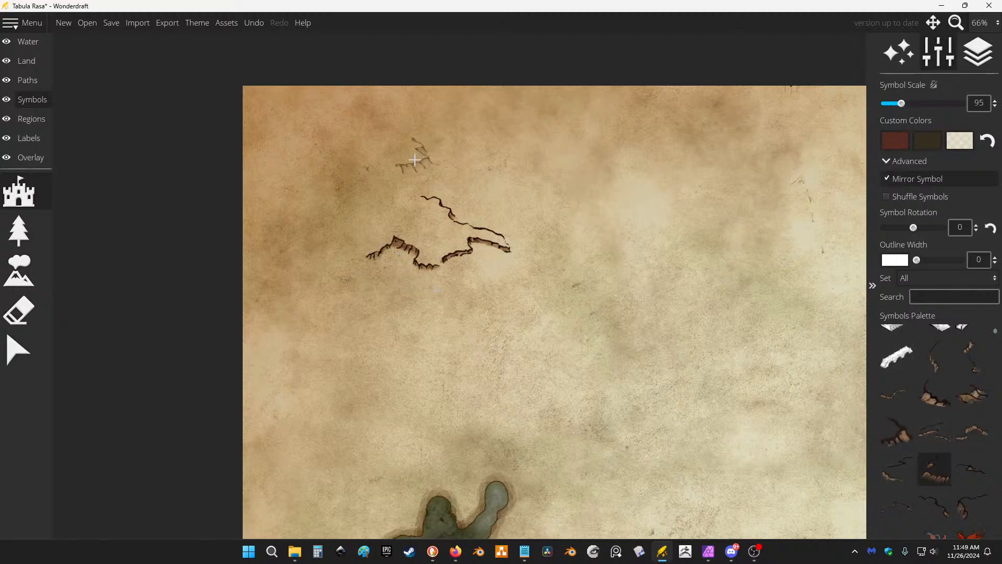
left_click(443, 175)
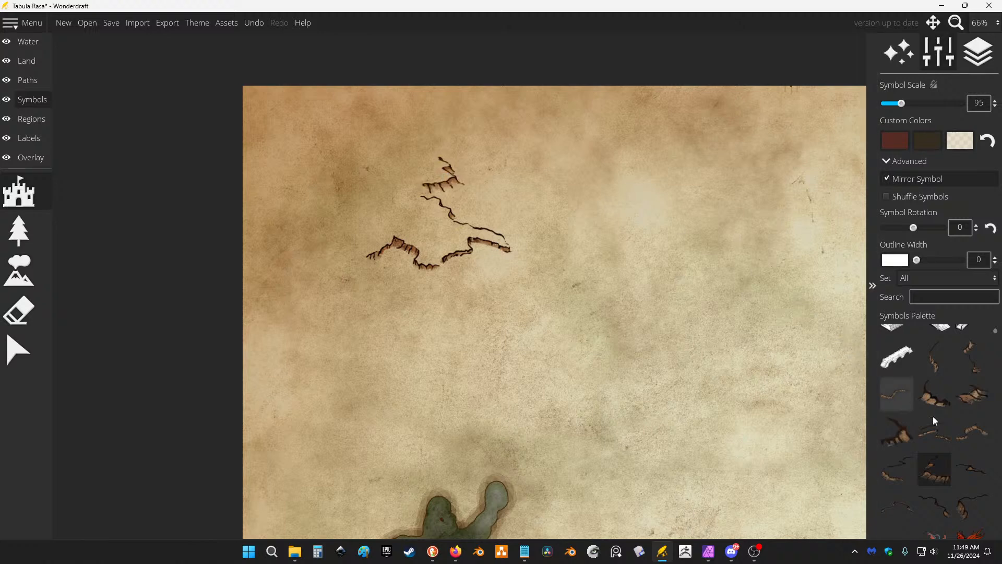
left_click(972, 431)
left_click(479, 152)
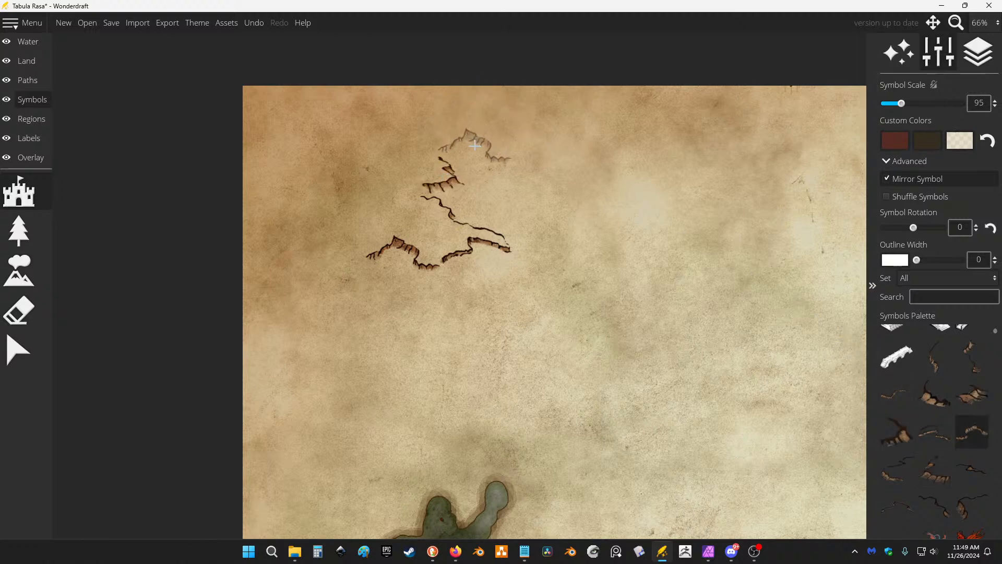
Place the mirrored zigzag cliff below the western arched ridge and the small hooked cliff under its lower end.
left_click(897, 471)
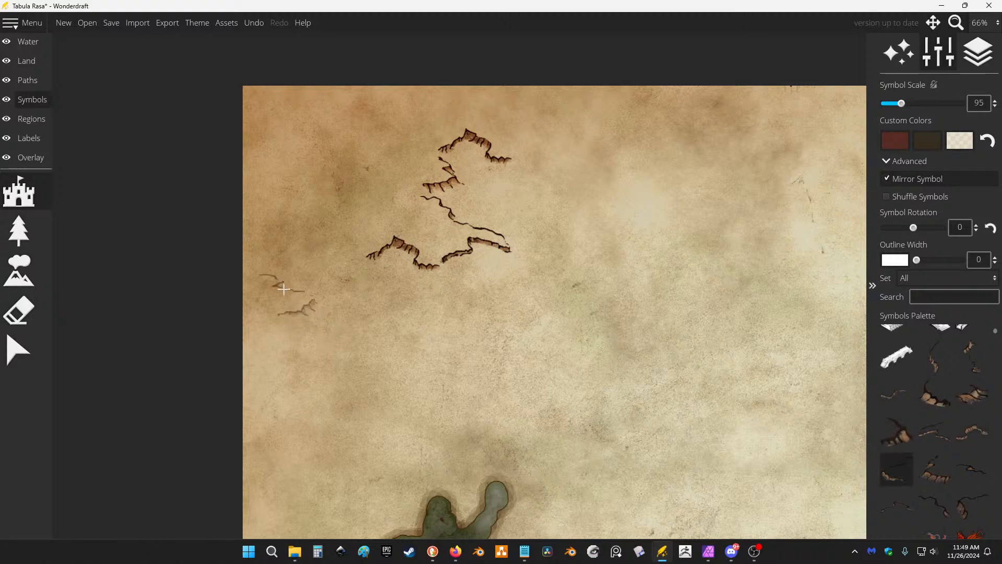
left_click(389, 285)
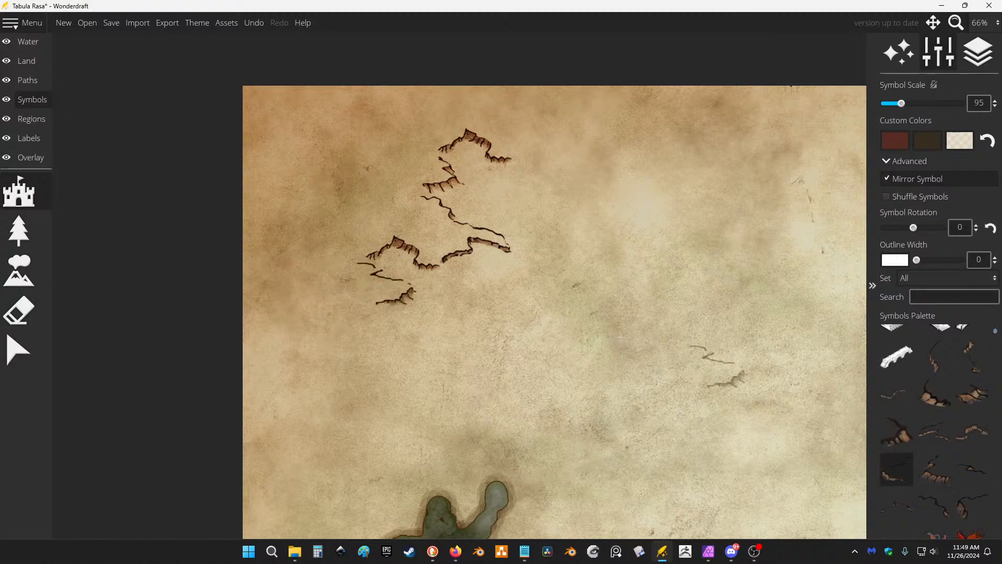
left_click(973, 502)
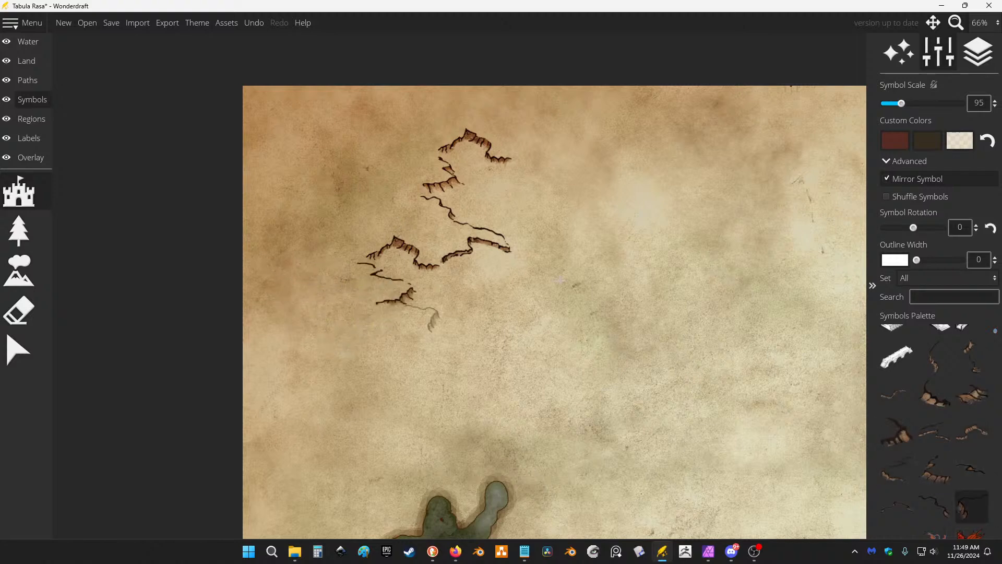
left_click(391, 319)
Place a small thin mirrored cliff near the northern map edge and another arched ridge continuing east from the northern one.
left_click(959, 464)
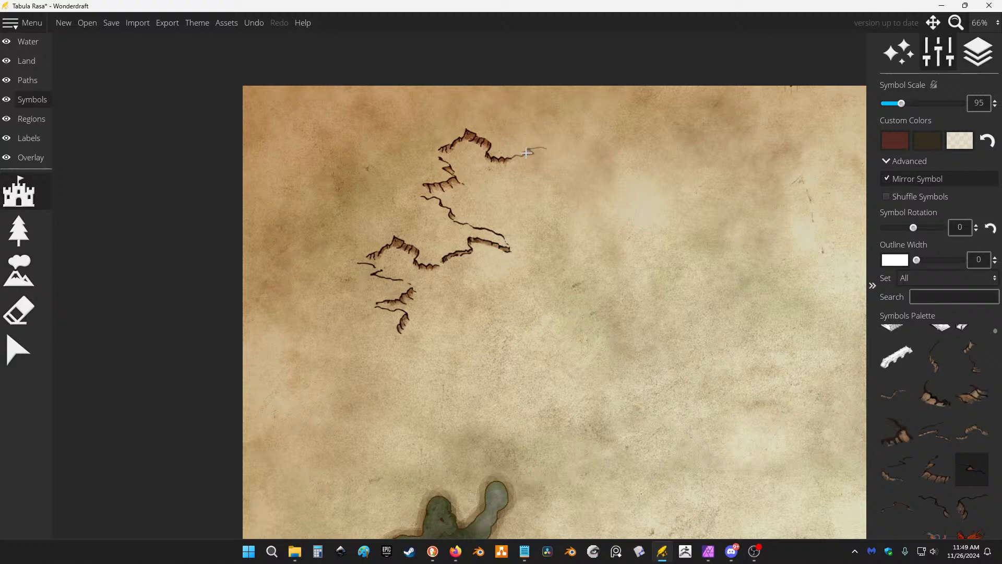
left_click(511, 100)
left_click(972, 431)
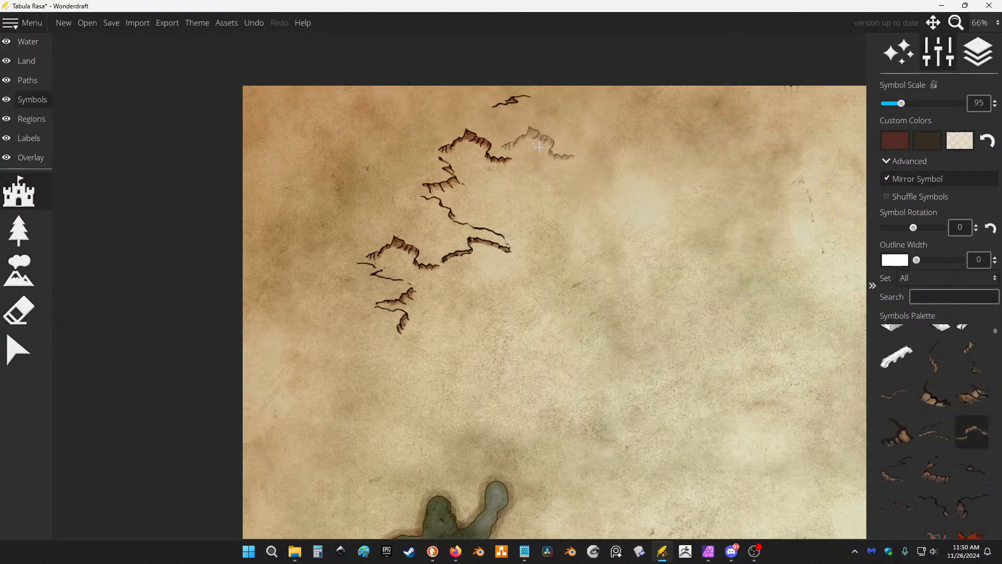
left_click(545, 156)
left_click(544, 156)
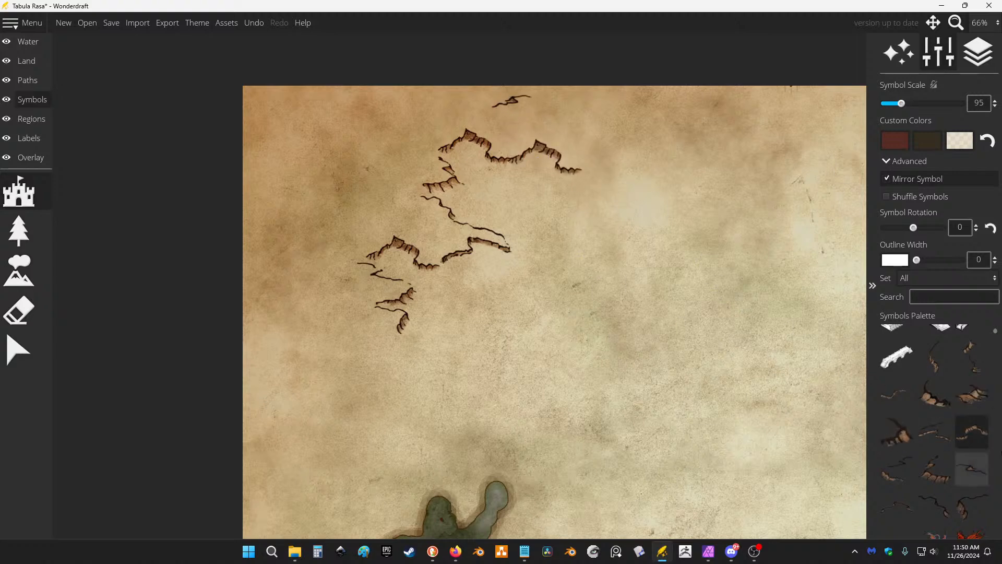
Continue the northern cliff line southeast with the mirrored broken vertical cliff and another mirrored arched ridge.
left_click(972, 357)
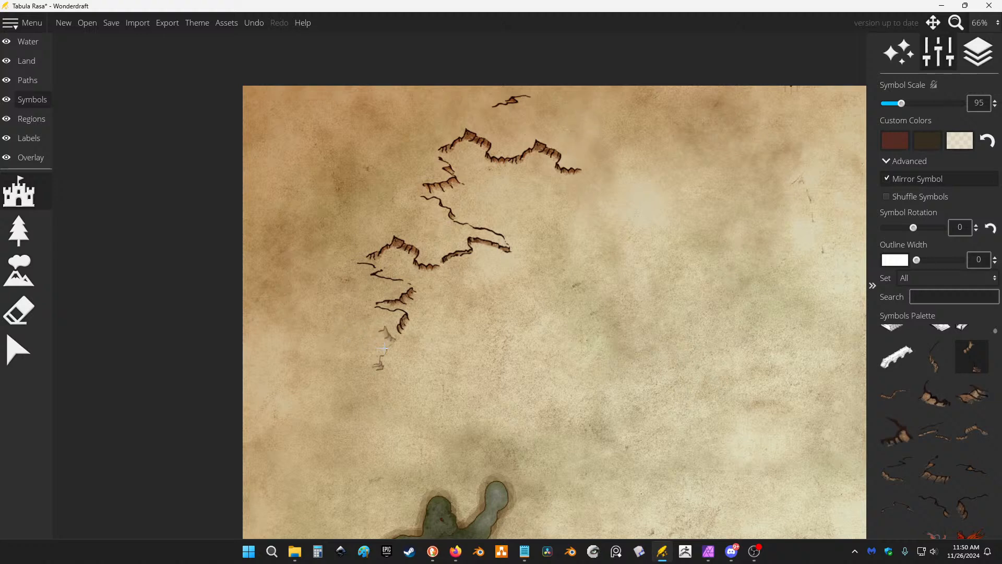
left_click(578, 191)
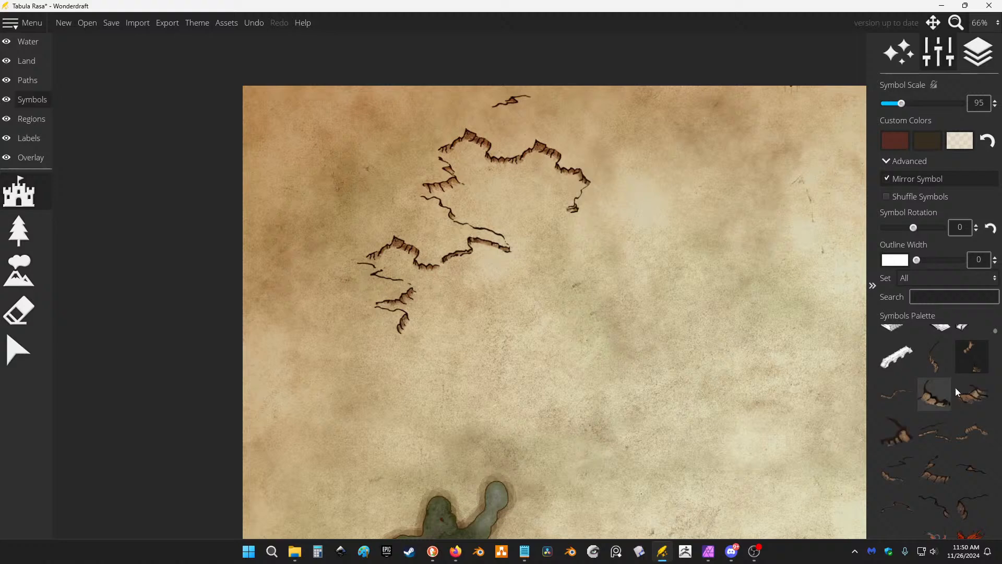
left_click(972, 437)
left_click(611, 211)
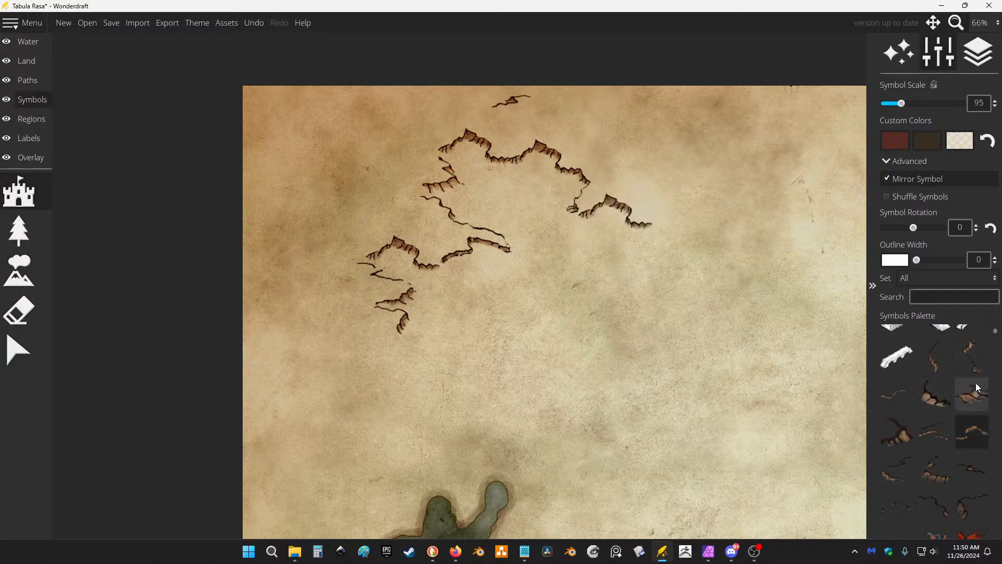
Place the mirrored broken vertical cliff near the western map edge and an arched ridge running east from its foot.
left_click(972, 356)
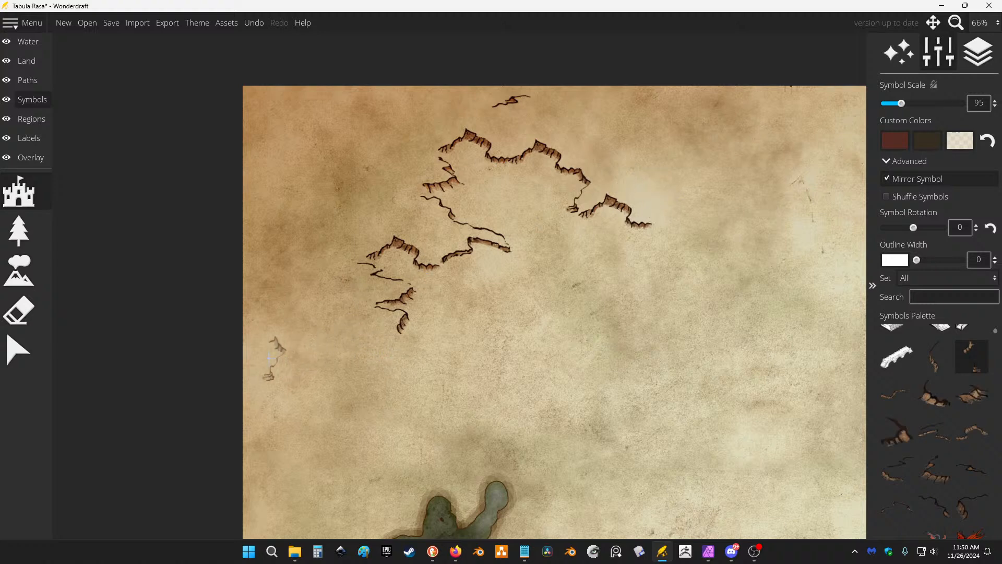
left_click(272, 370)
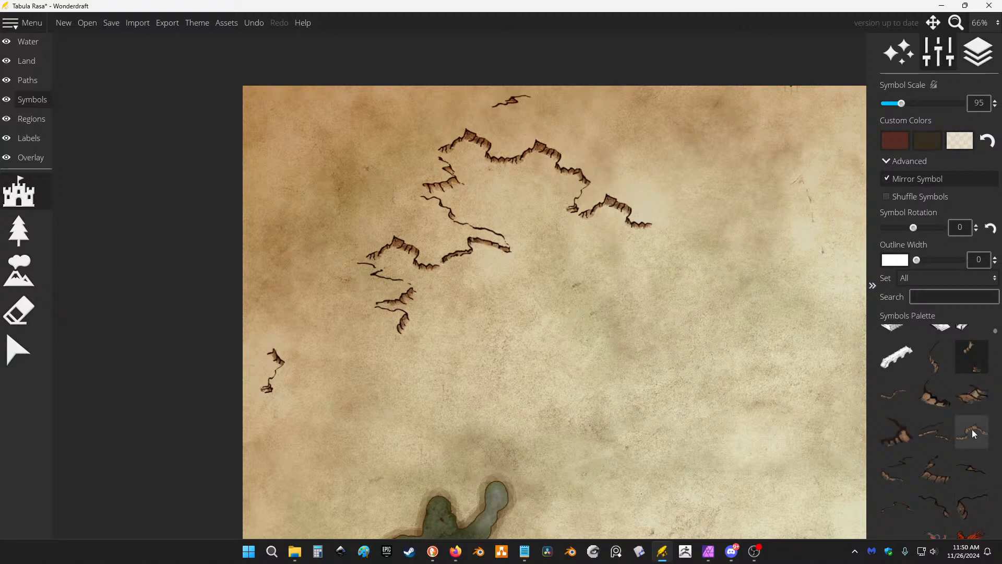
left_click(972, 432)
left_click(303, 389)
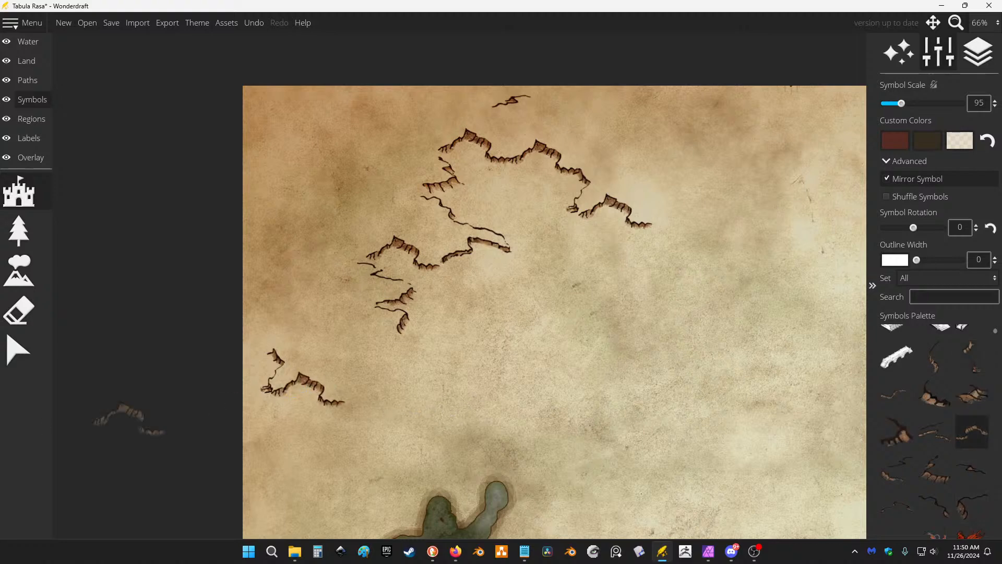
key("alt+Tab")
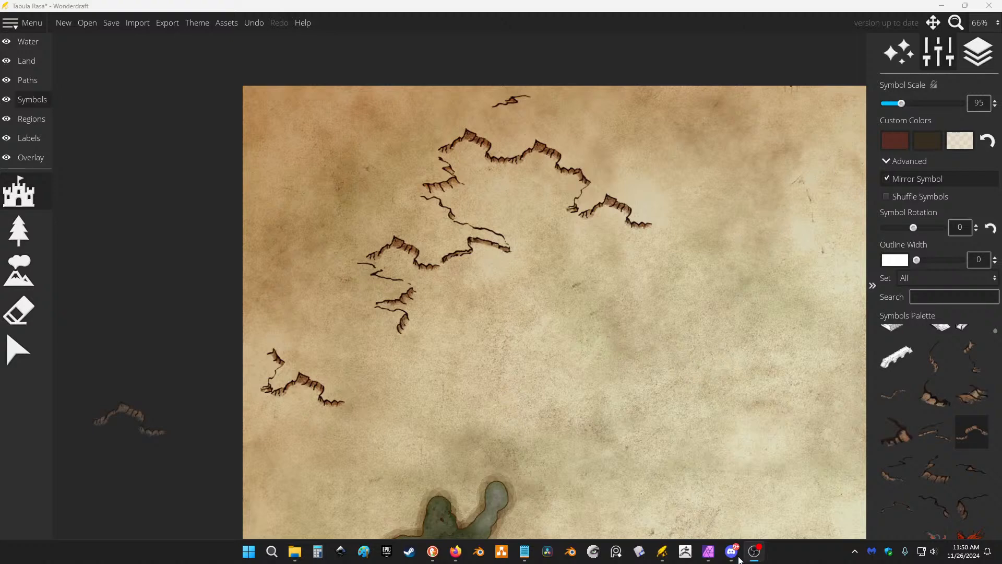
left_click(524, 552)
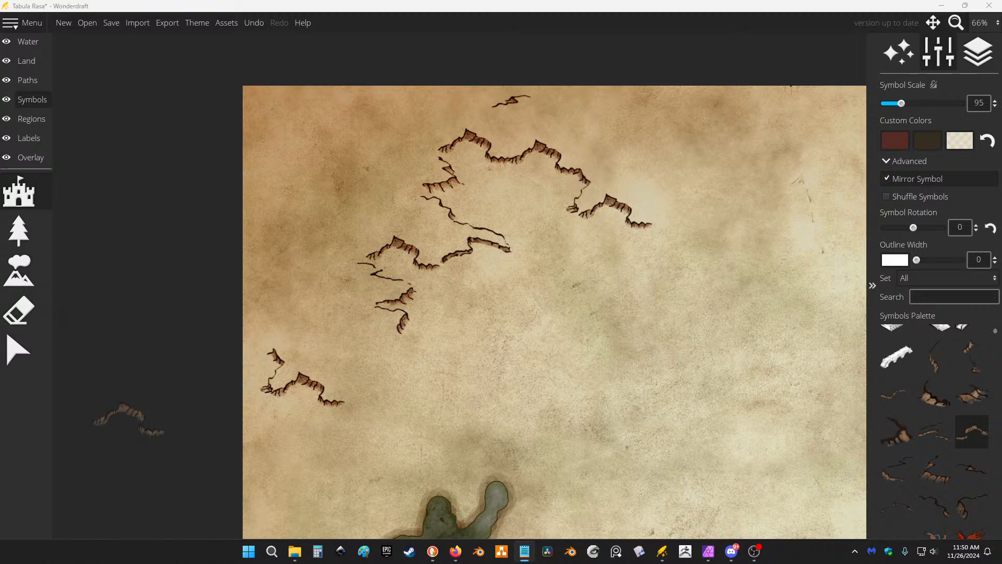
key("alt+Tab")
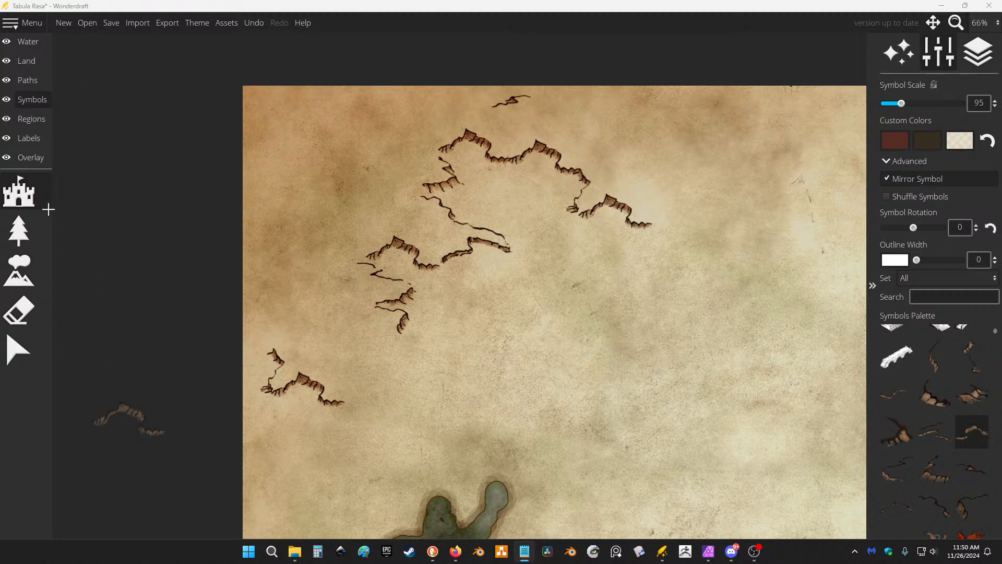
left_click(24, 345)
left_click(19, 271)
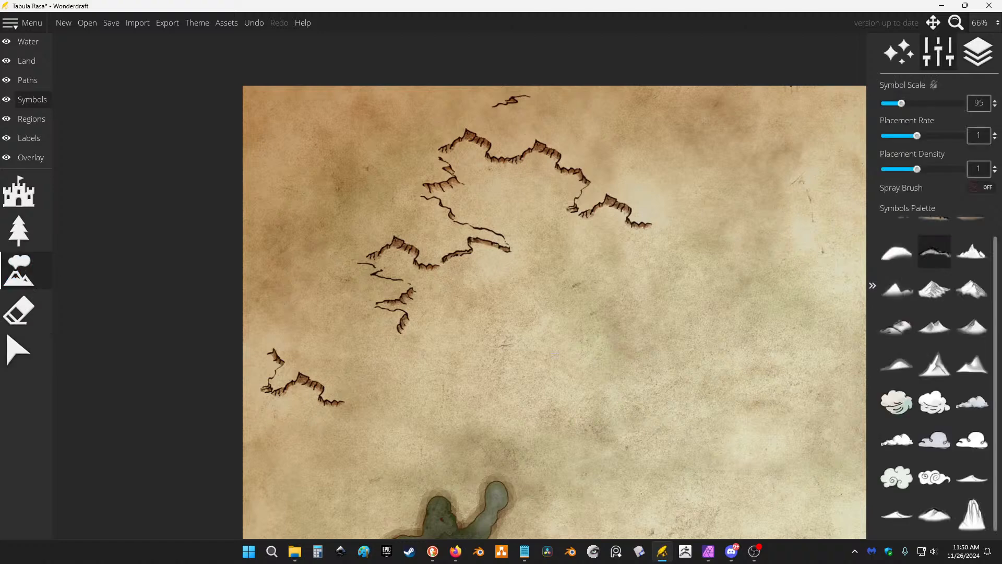
left_click(19, 192)
Place the short curved cliff at the southwestern ridge's eastern end and the tall curved cliff below the small hooked cliff, both mirrored.
left_click(947, 466)
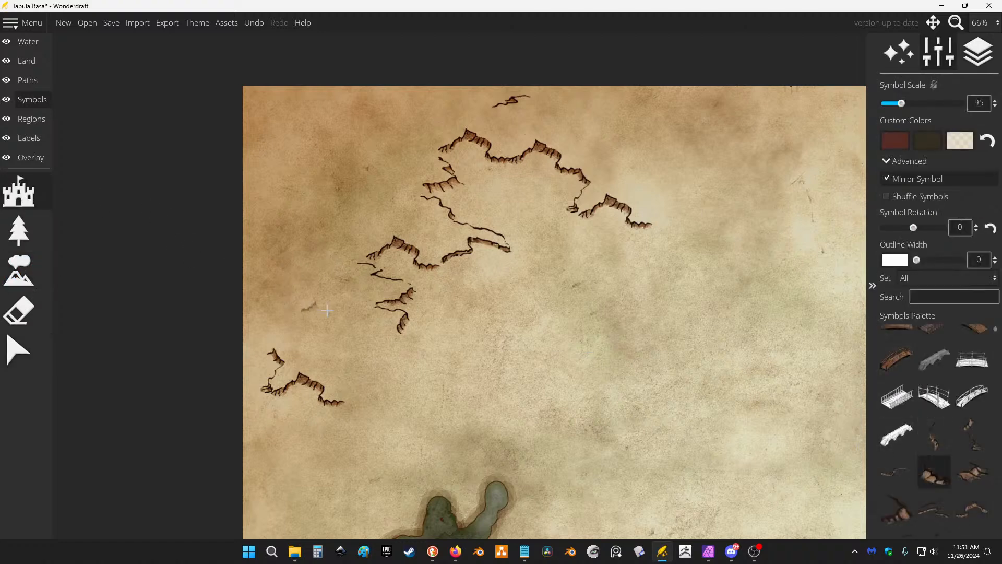
left_click(353, 408)
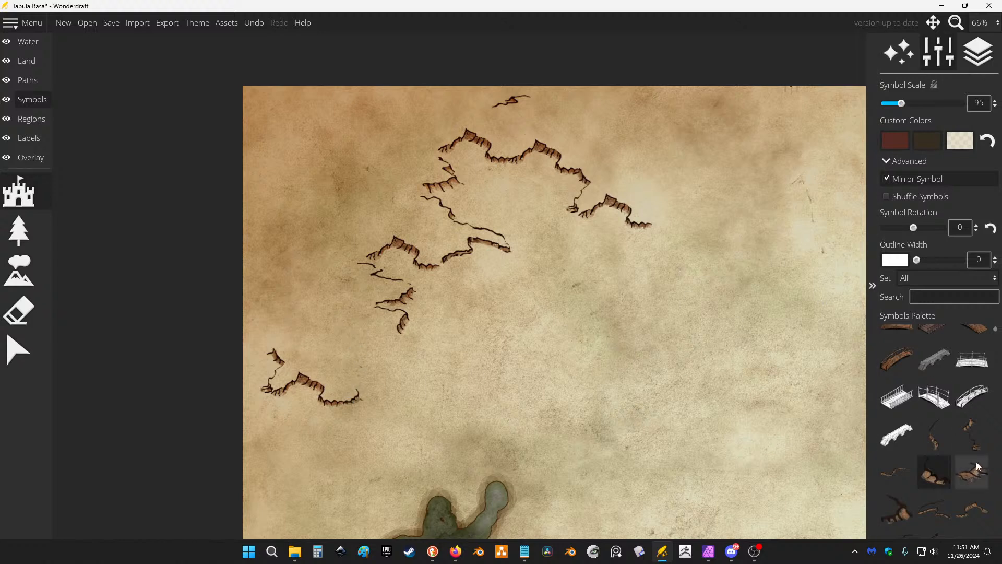
left_click(944, 432)
left_click(404, 353)
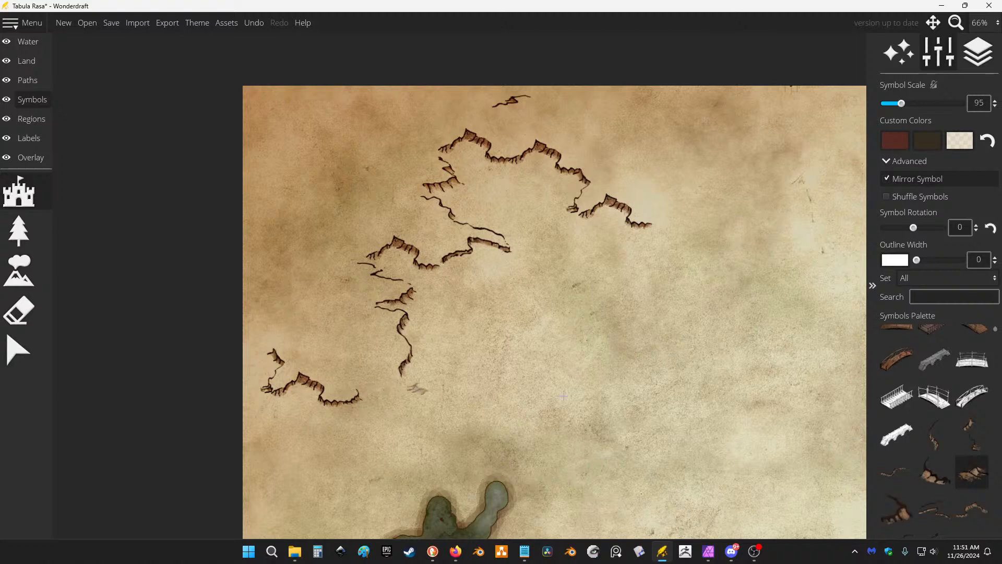
Try the double-ridge cliff and the tall curved cliff at the eastern end of the northern cliff line, and undo both placements.
left_click(898, 507)
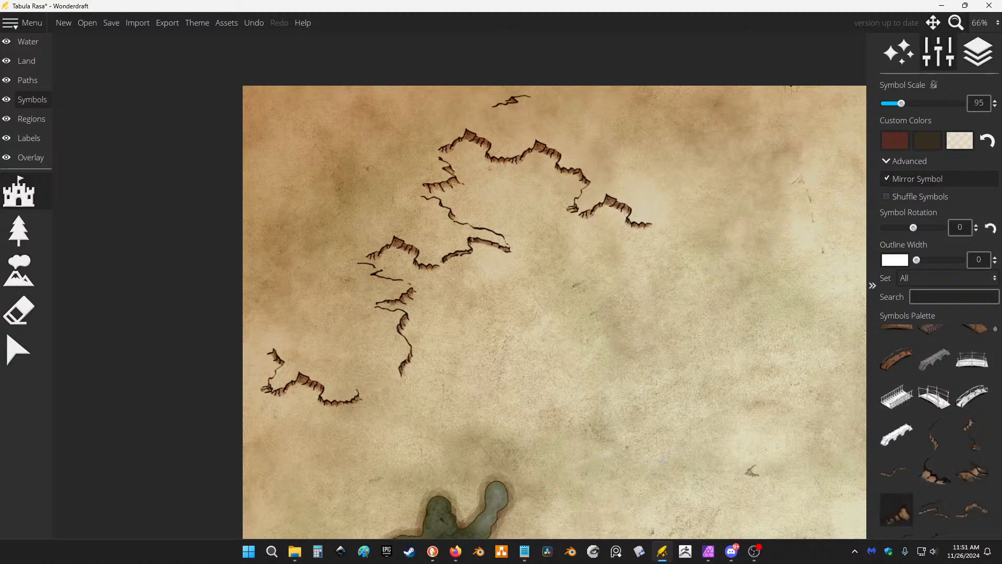
left_click(947, 506)
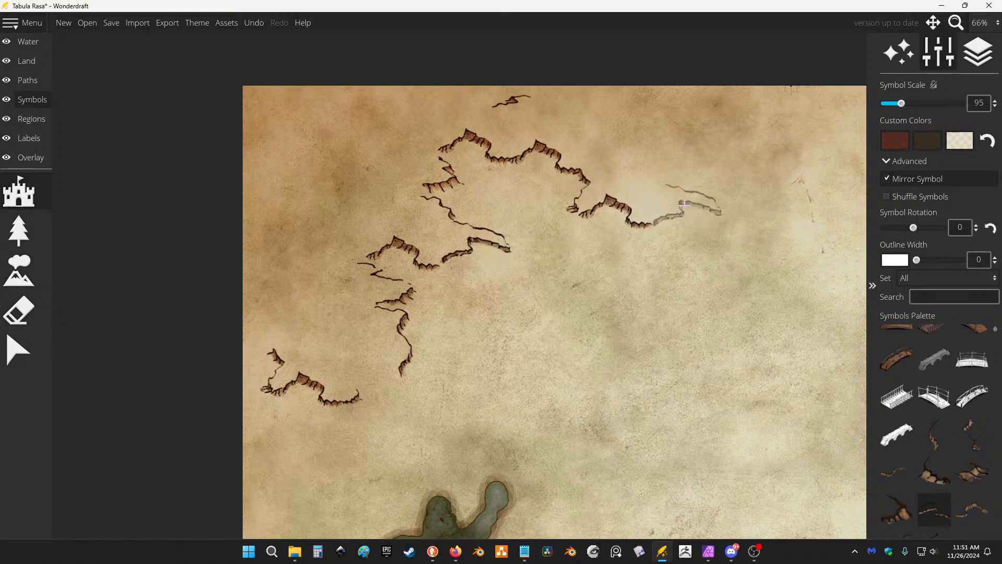
left_click(934, 429)
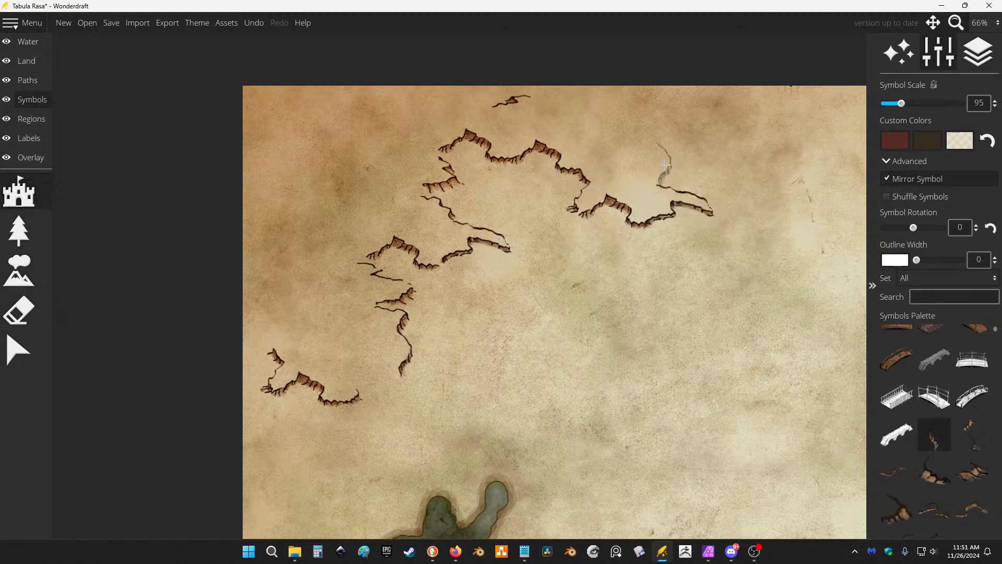
left_click(663, 165)
key("ctrl+z")
key("ctrl+z")
Extend the northern line's eastern end upward with the mirrored tall curved cliff and the broken vertical cliff, turning mirroring off for the latter.
left_click(656, 202)
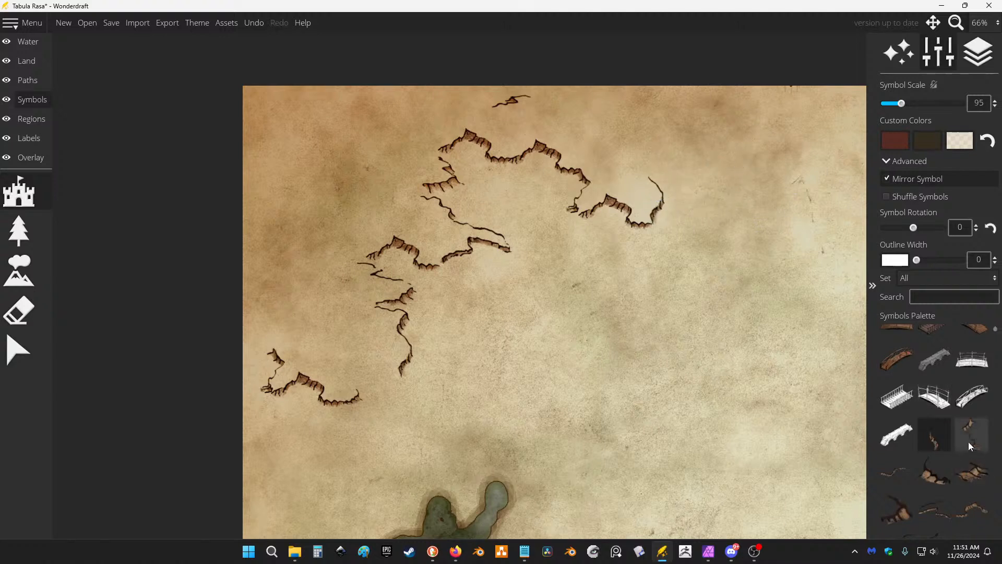
left_click(973, 440)
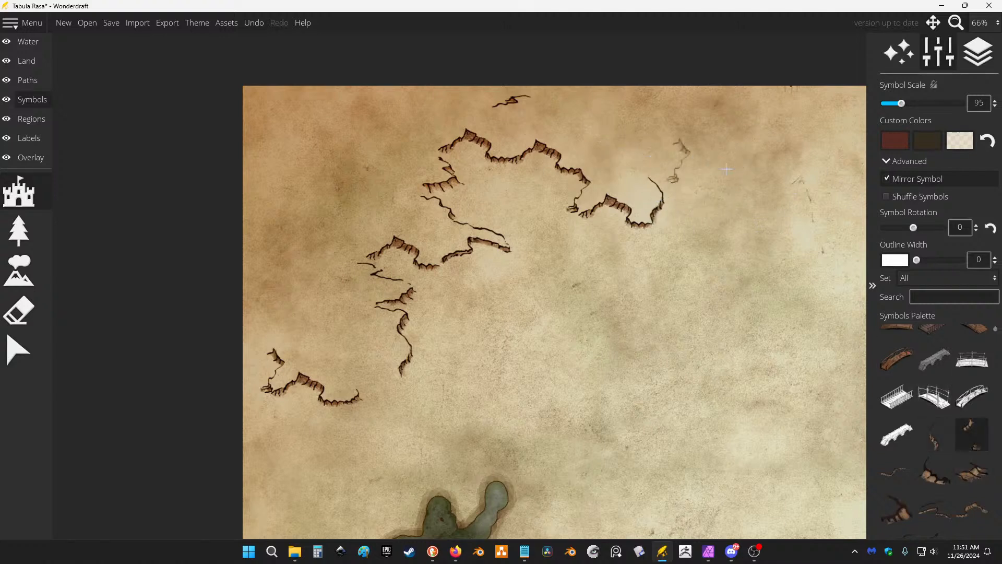
left_click(885, 178)
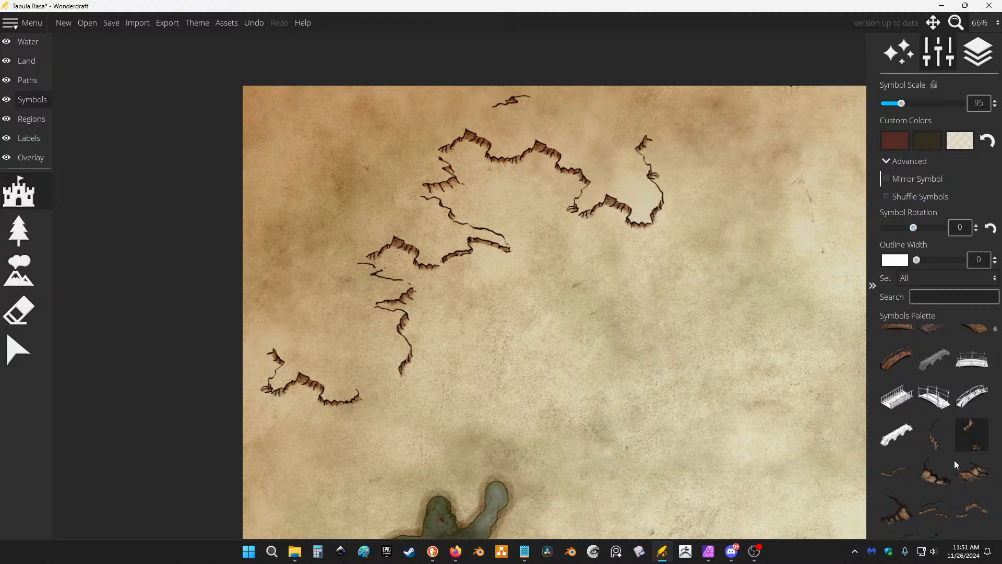
Close the southwestern cliff basin with an unmirrored arched ridge at its southeastern corner and an unmirrored tall curved cliff on its western side.
left_click(976, 512)
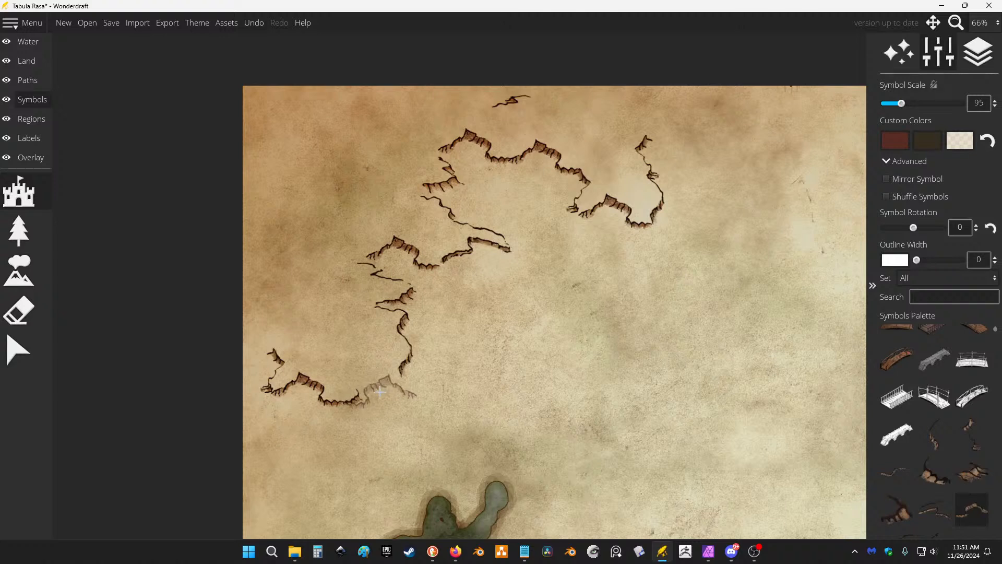
left_click(382, 397)
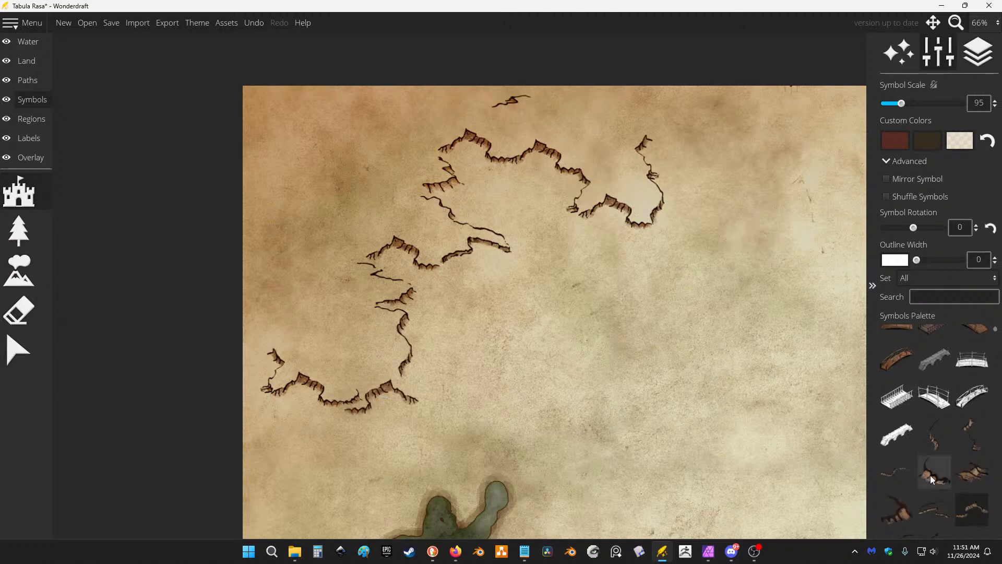
left_click(932, 428)
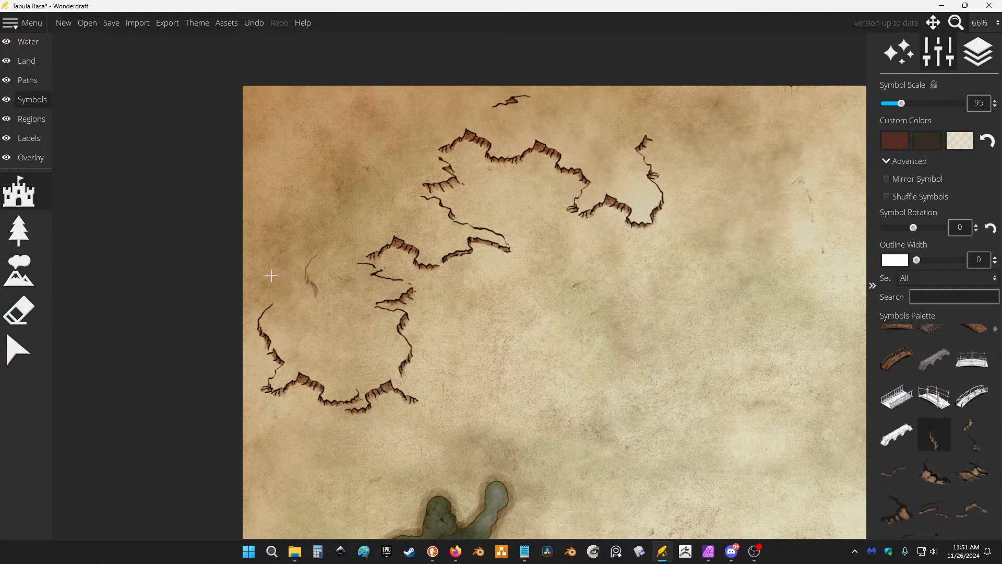
key("ctrl+z")
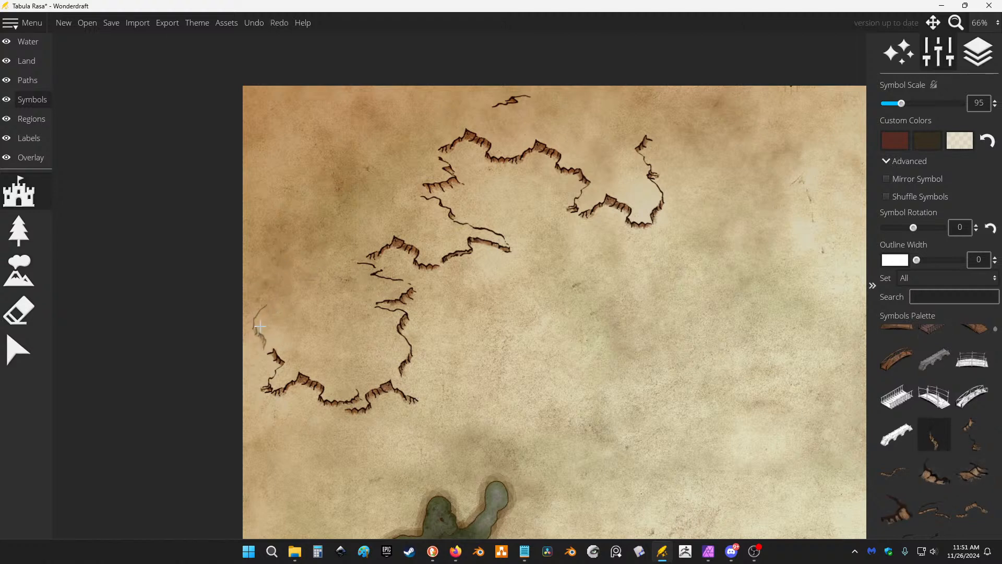
left_click(263, 334)
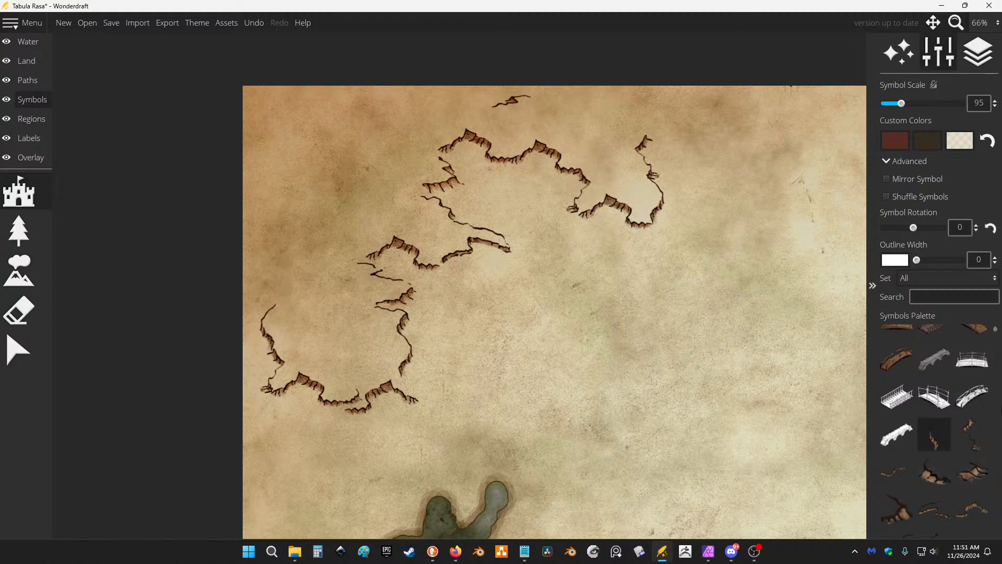
Place an unmirrored arched ridge running northeast from the top of the northern cliff line's eastern end.
left_click(972, 509)
left_click(681, 124)
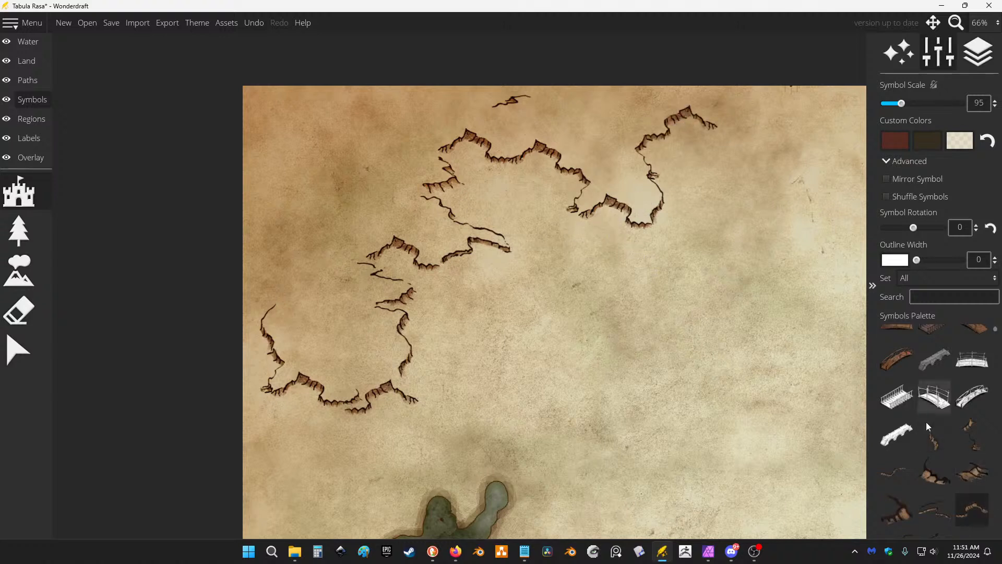
Extend the northern cliff line's eastern end to the northern map edge with a short jagged cliff and a long thin wavy cliff.
left_click(972, 475)
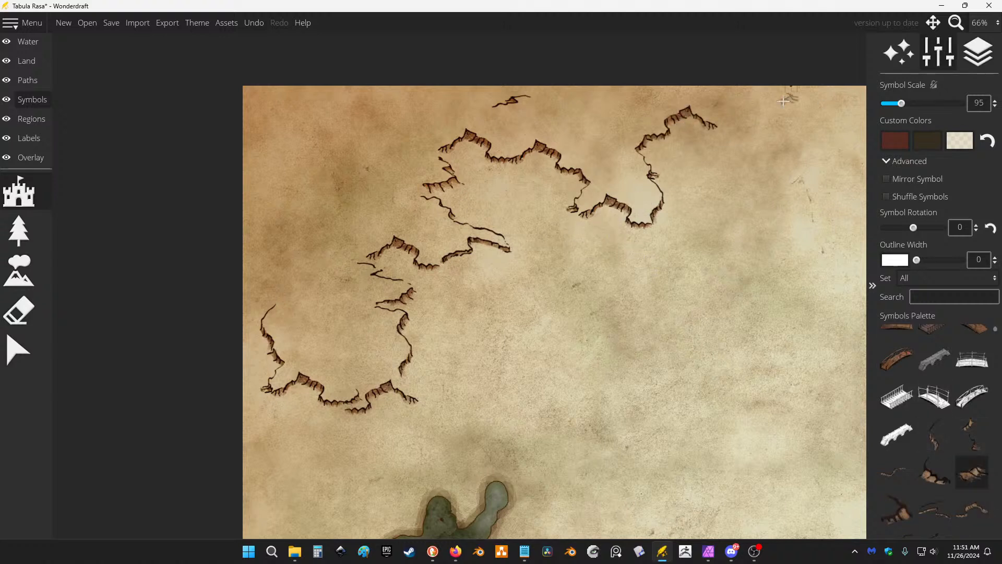
left_click(726, 123)
left_click(897, 471)
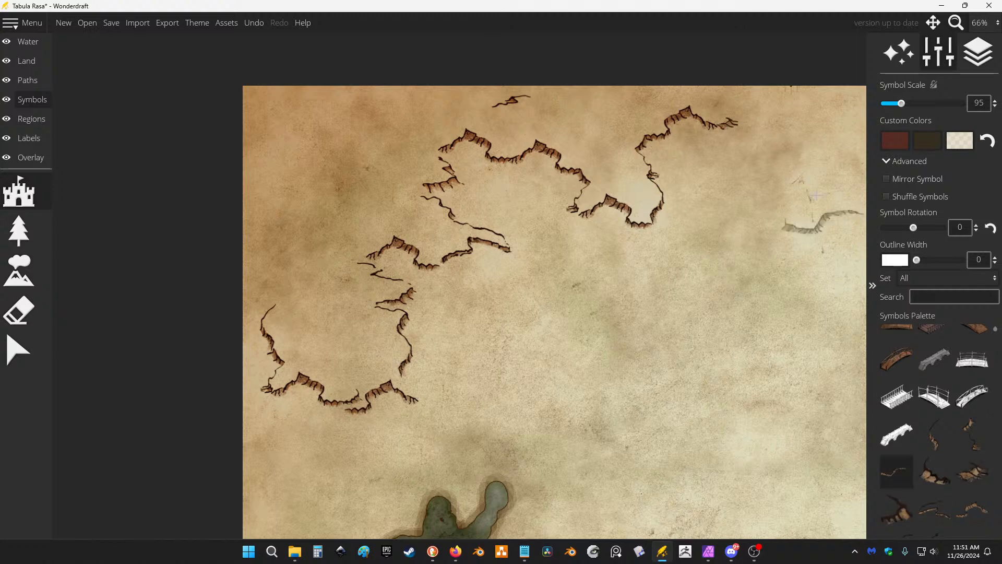
left_click(771, 102)
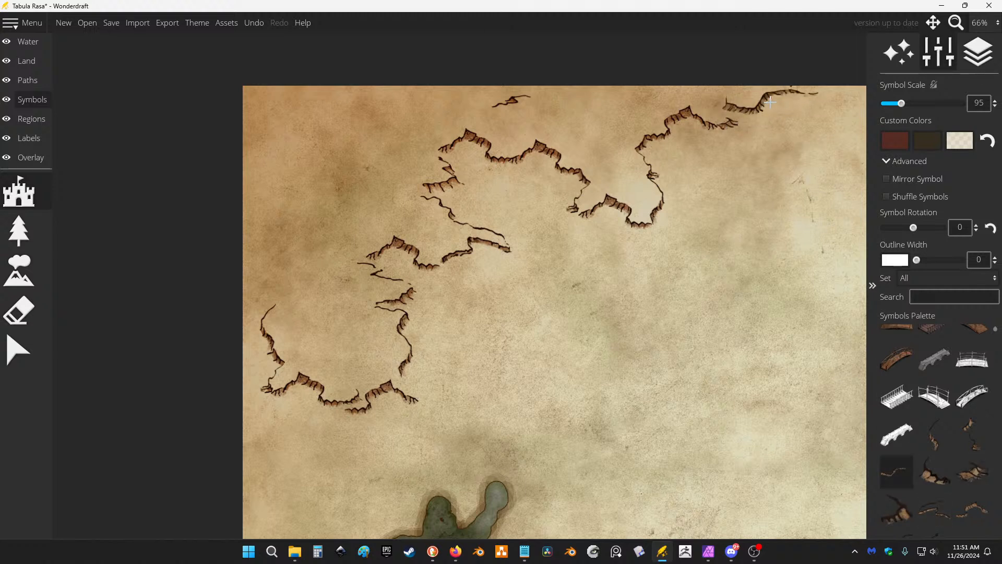
left_click(958, 480)
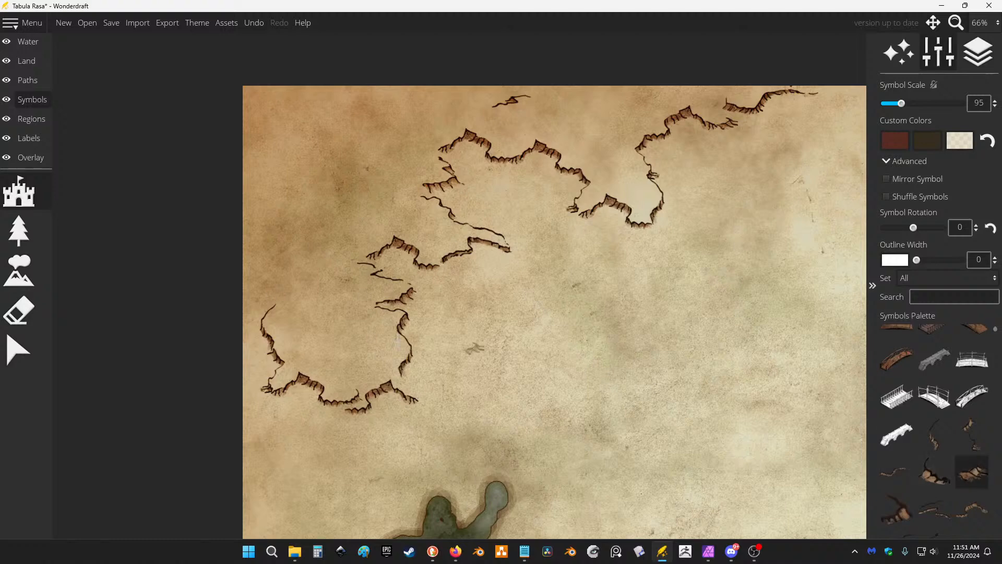
Delete the isolated stray cliff symbol near the northern map edge above the northern cliff line.
scroll(392, 145, "down", 1)
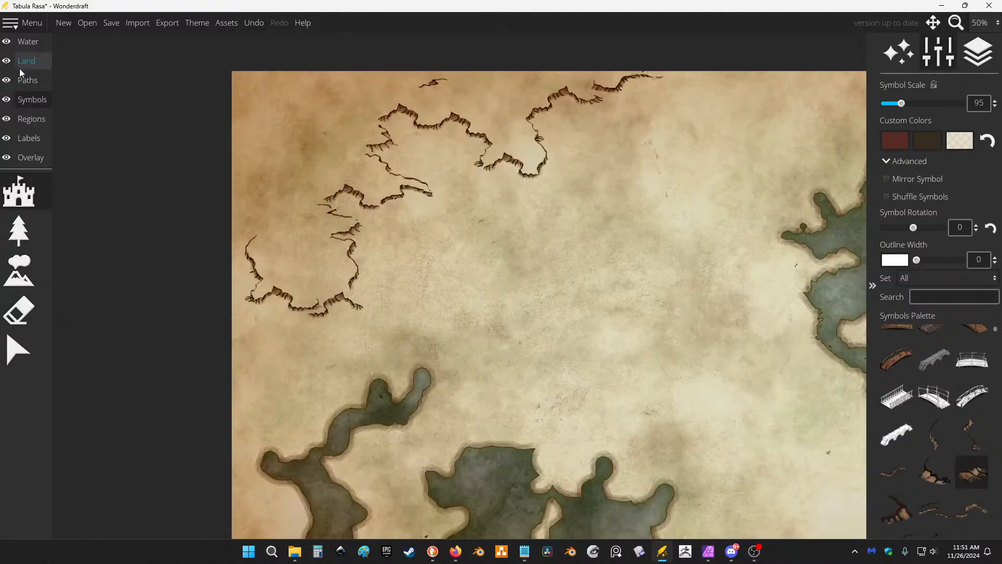
left_click(18, 349)
left_click_drag(374, 72, 463, 90)
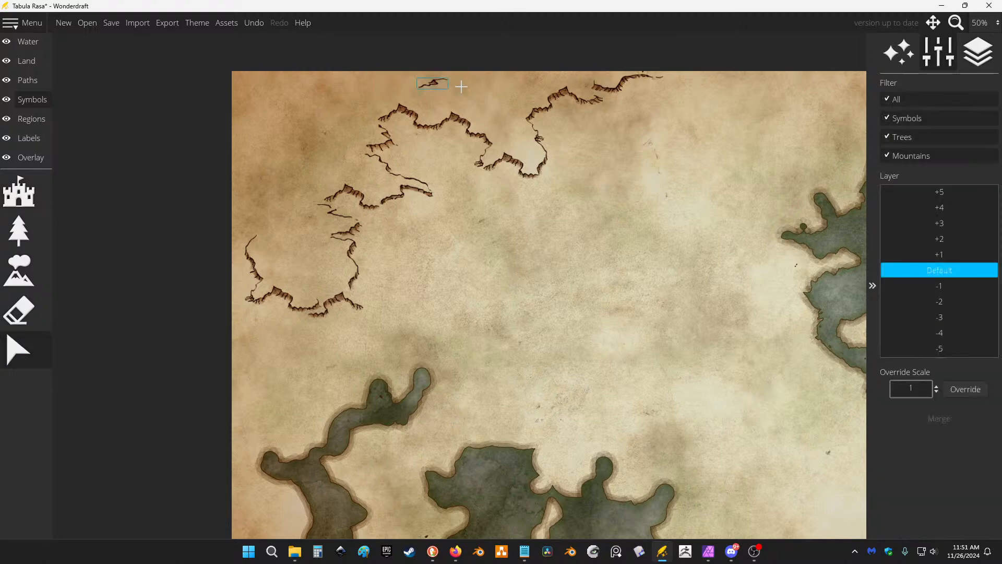
key("Delete")
Place the double-ridge cliff at the western map edge above the southwestern basin, with a small stepped cliff below its eastern end.
left_click(15, 224)
left_click(19, 193)
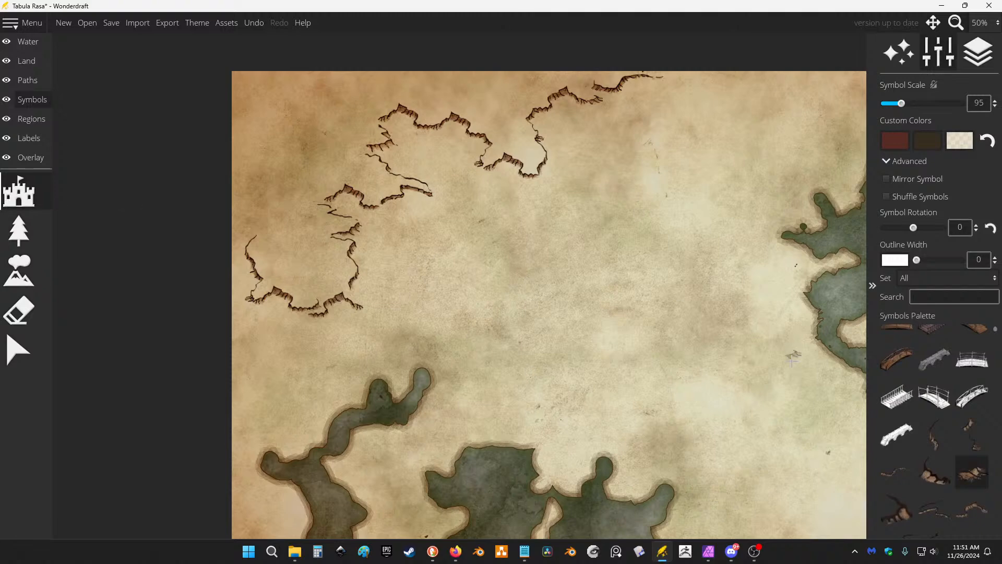
left_click(937, 512)
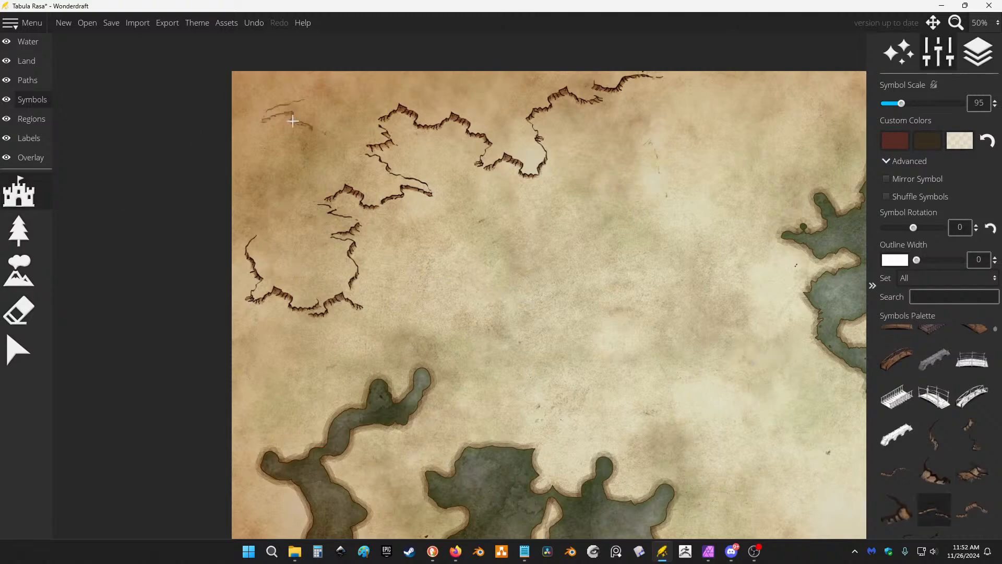
scroll(291, 123, "up", 1)
scroll(272, 196, "up", 1)
left_click(235, 261)
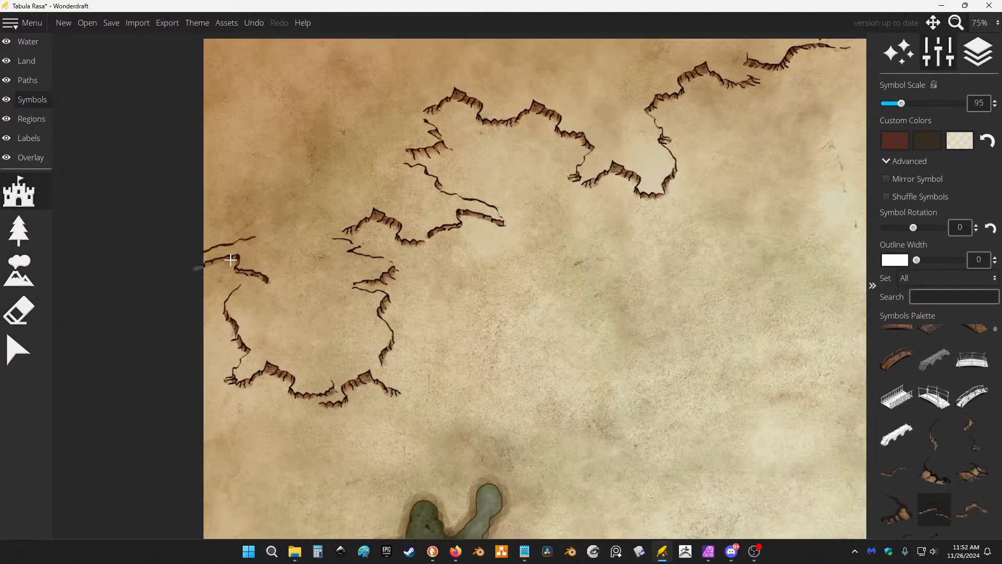
left_click(937, 478)
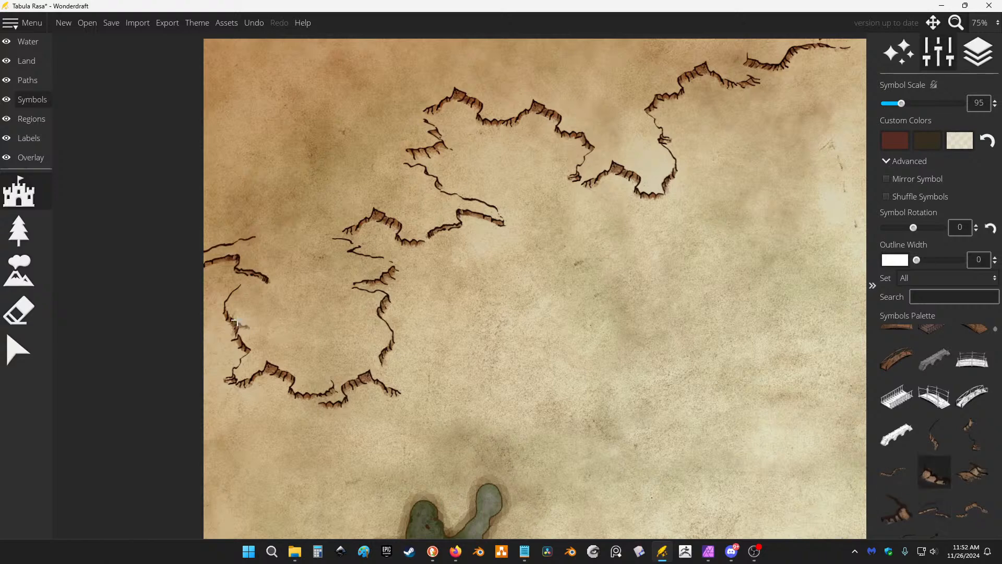
left_click(269, 296)
Place an arched ridge inside the southwestern basin, just above its southern rim, and add the short steep cliff at its eastern end.
left_click(972, 509)
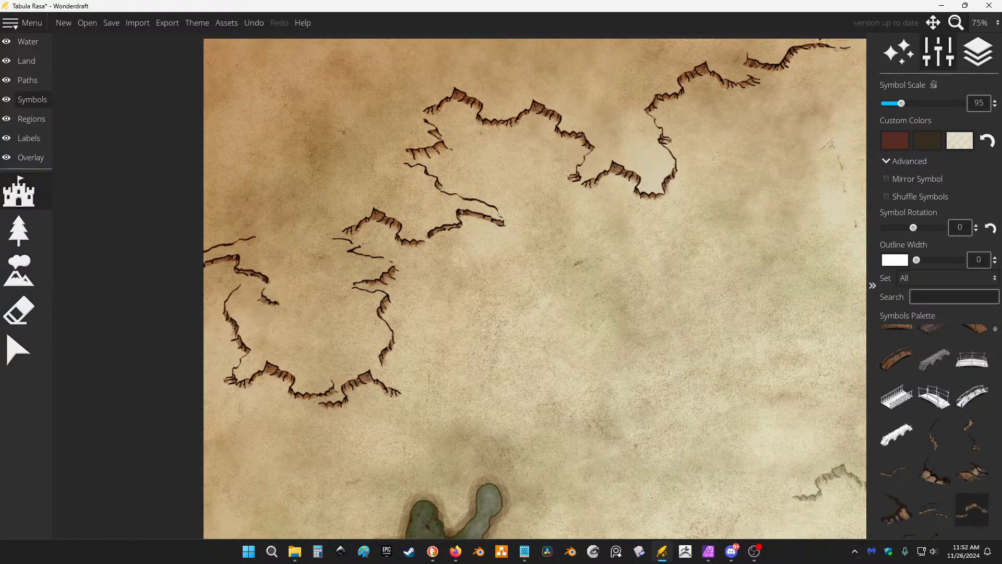
left_click(322, 302)
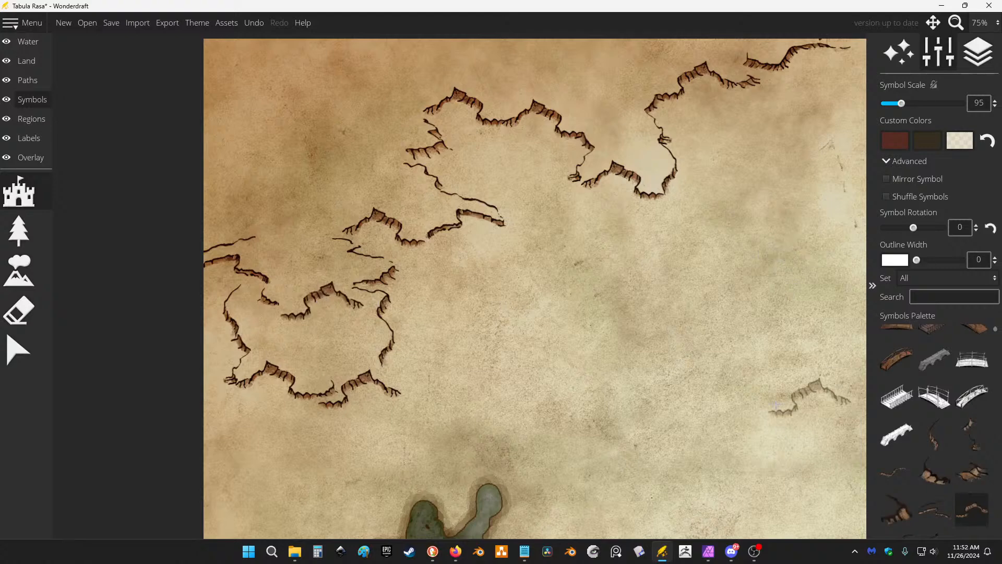
key("ctrl+z")
left_click(334, 331)
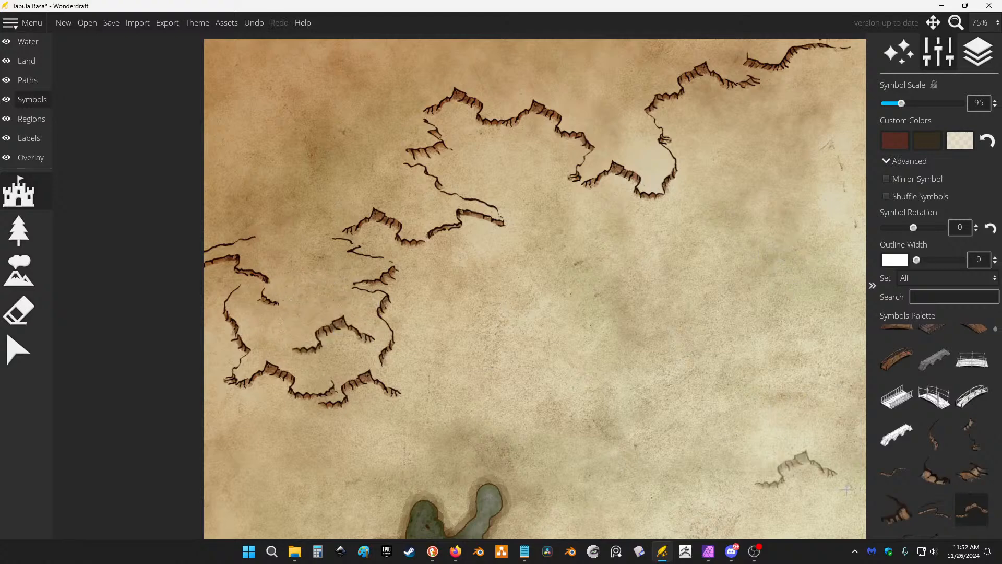
left_click(897, 509)
left_click(371, 334)
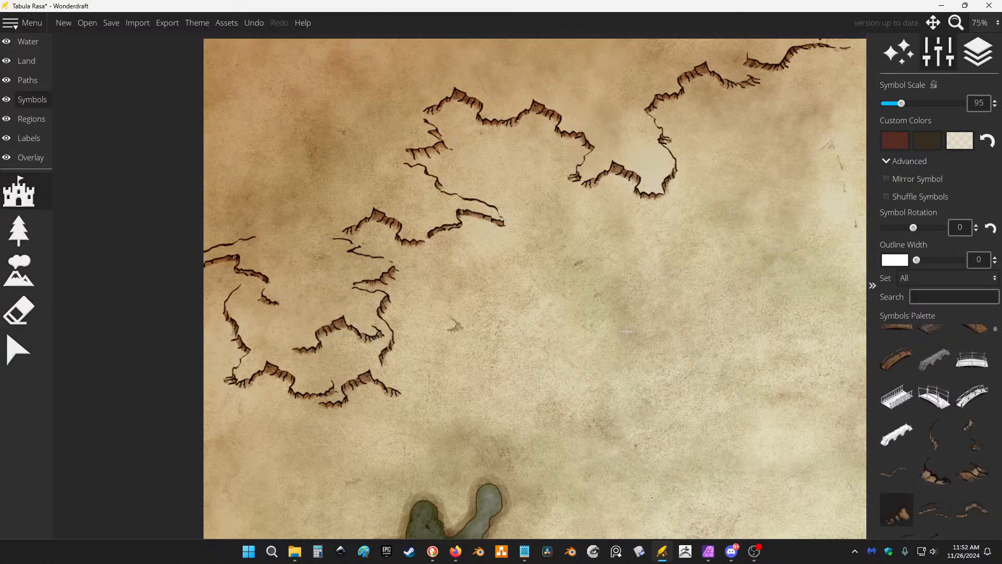
Start a second cliff line northwest of the middle ridge with the broken vertical cliff and an arched ridge running northeast from its top.
left_click(967, 430)
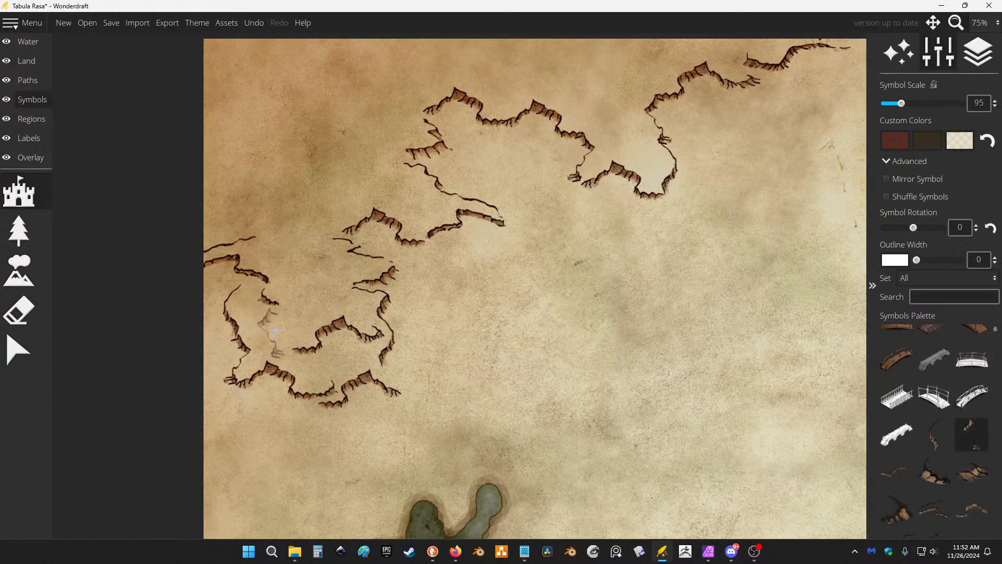
left_click(312, 237)
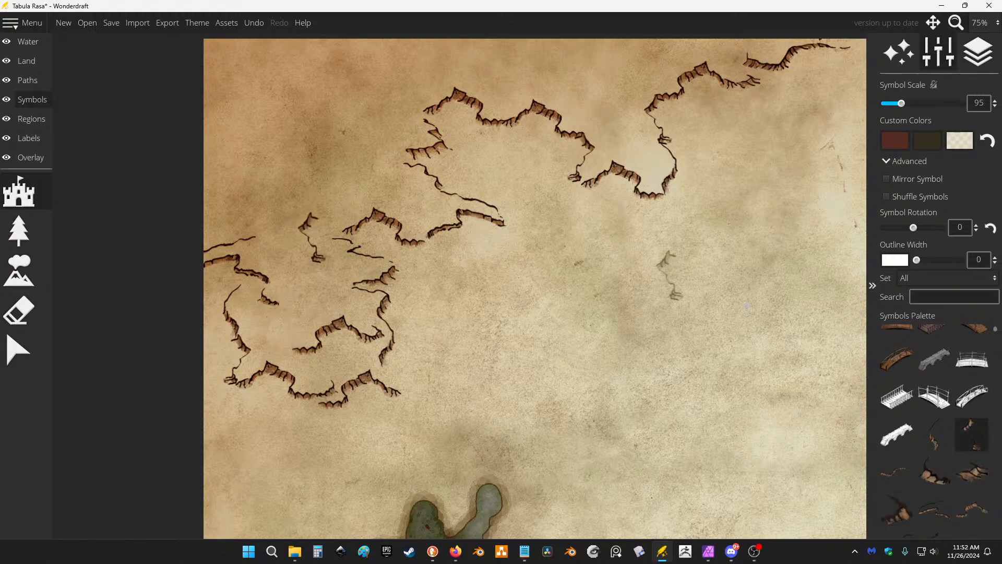
left_click(936, 512)
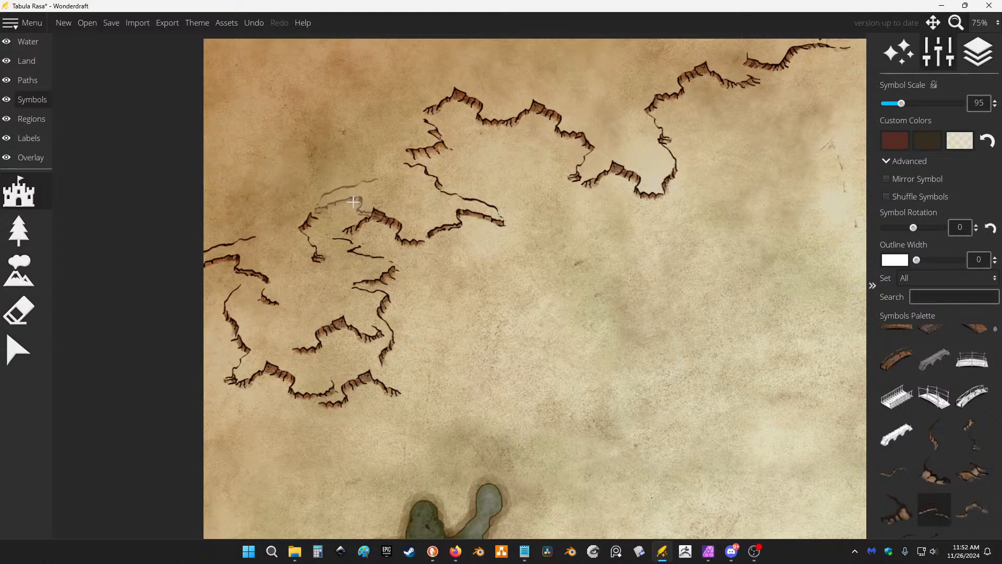
left_click(971, 511)
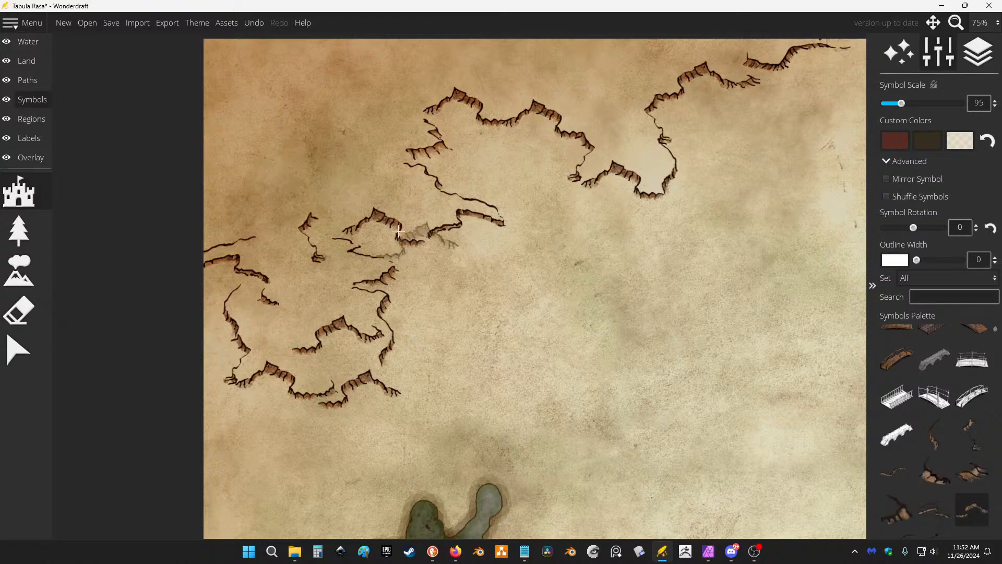
left_click(360, 196)
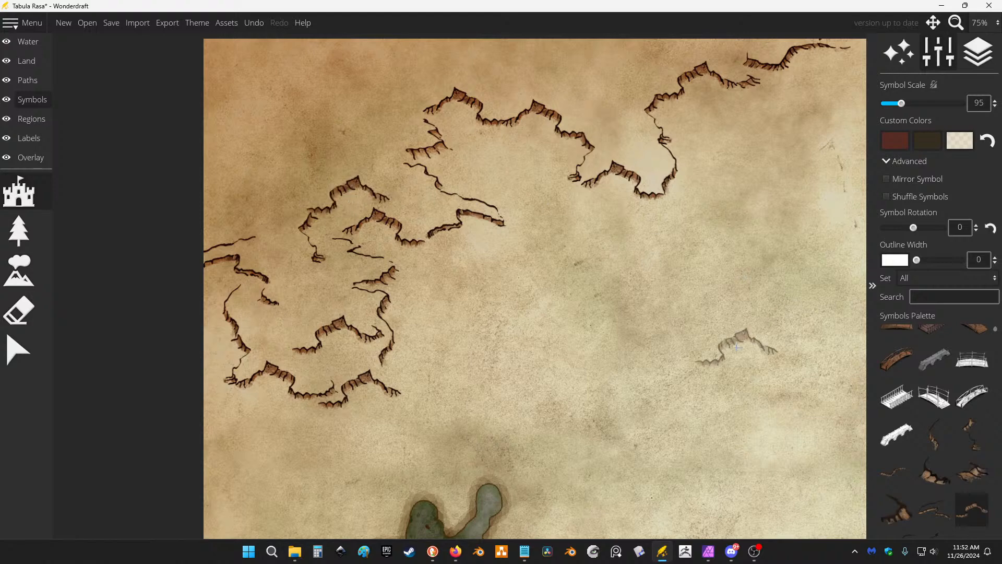
Extend the new northwestern ridge's eastern end with the short steep cliff and a thin winding cliff rising northwest from it.
left_click(913, 512)
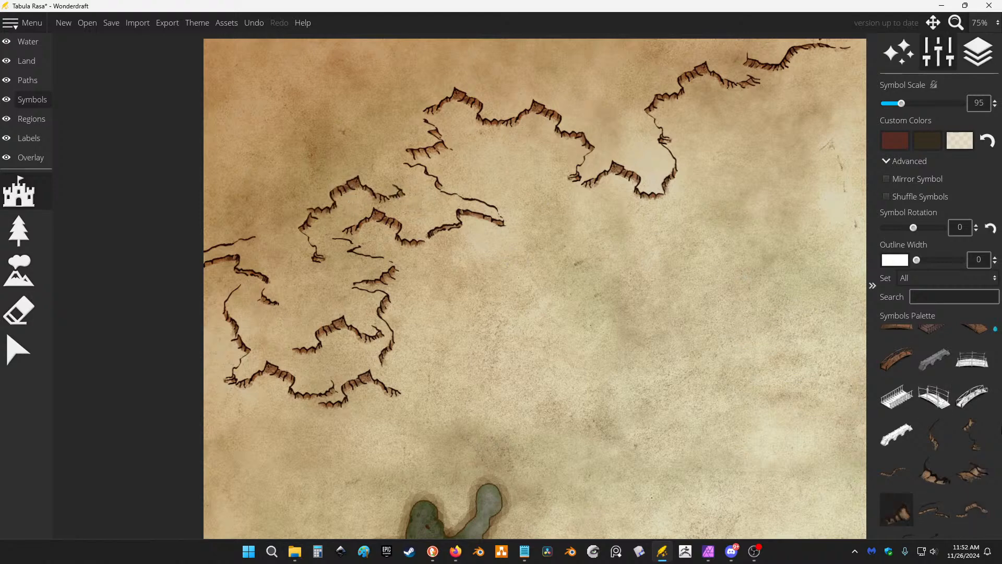
scroll(942, 459, "down", 3)
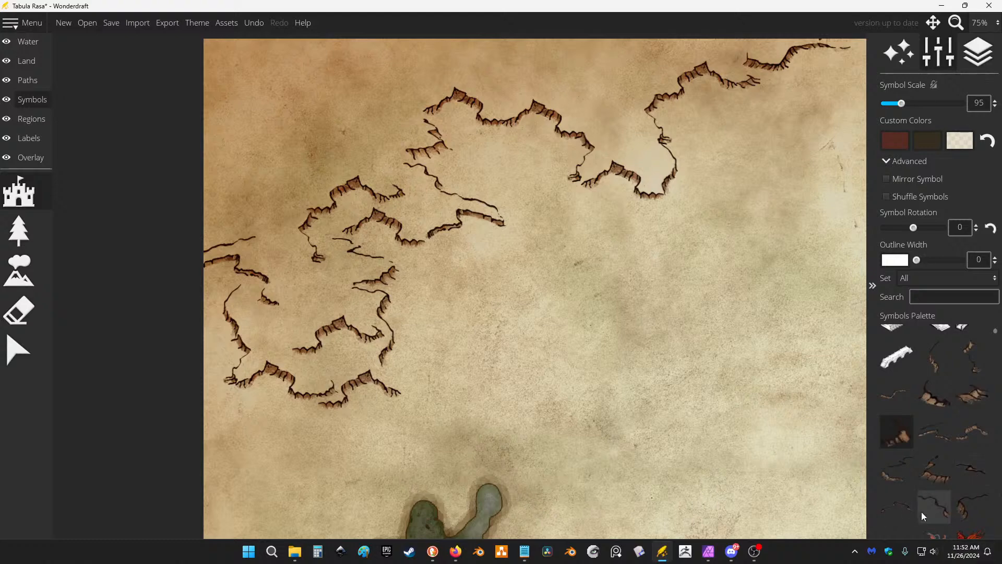
left_click(922, 512)
left_click(377, 170)
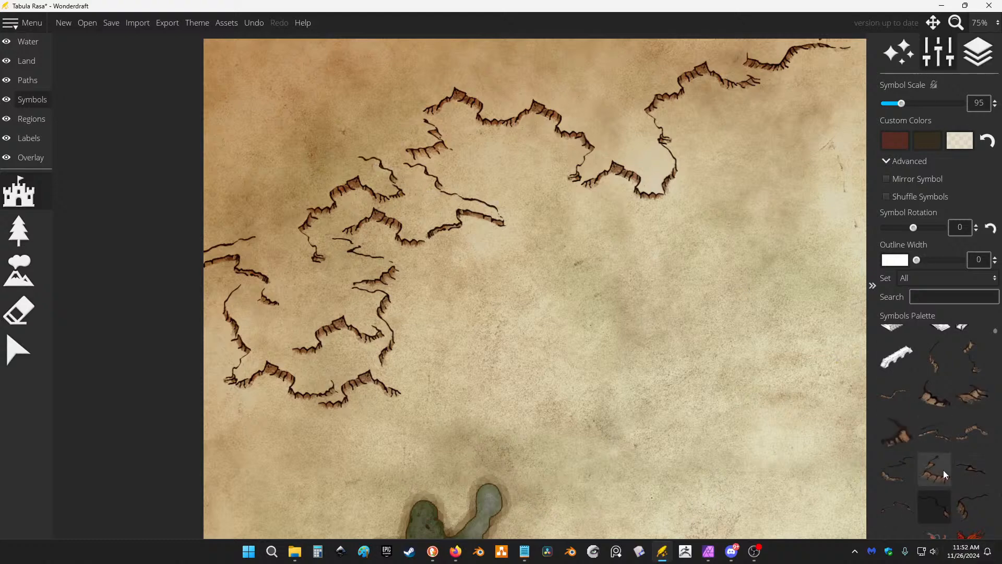
Continue the cliffs north along the western map edge with the hooked curved cliff and the split two-part cliff above it.
left_click(959, 507)
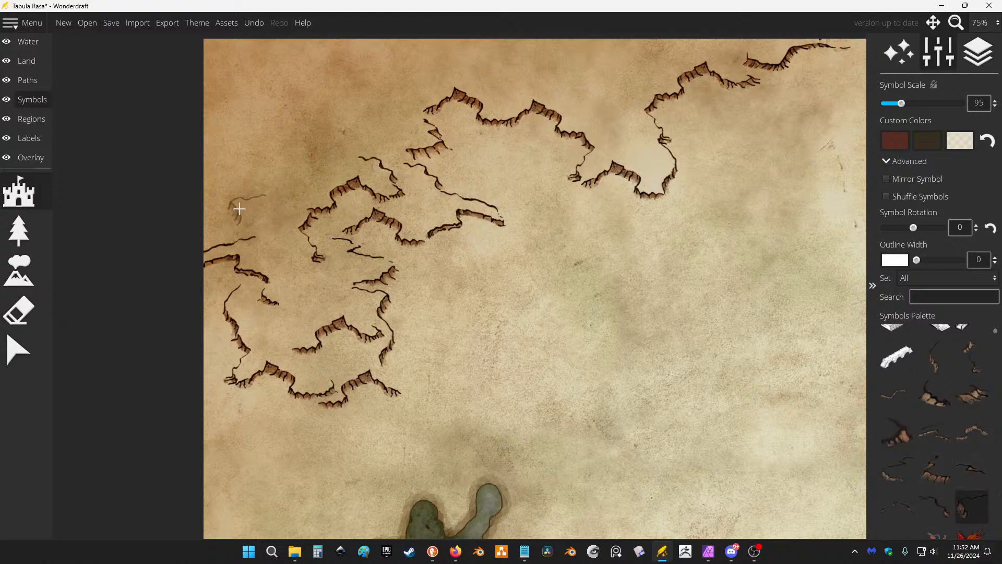
left_click(267, 215)
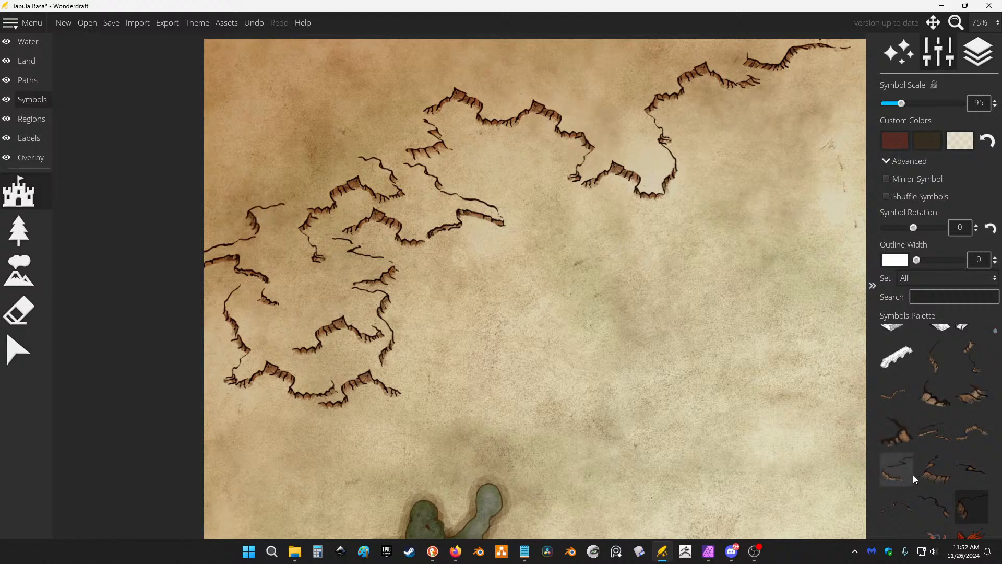
left_click(911, 475)
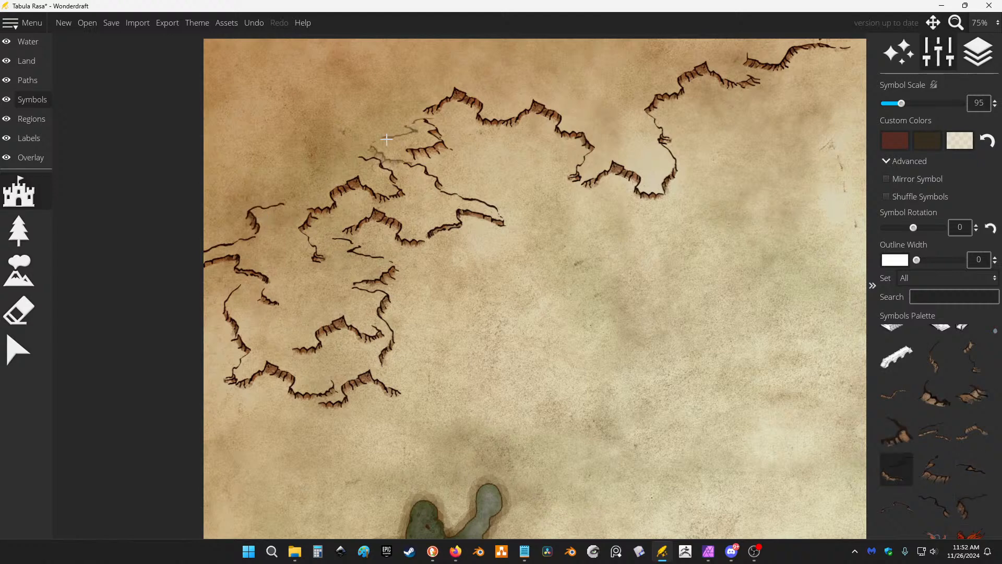
left_click(236, 179)
Place the zigzag cliff with a toothed base above the western edge cliffs, and join an arched ridge to its eastern end.
left_click(943, 471)
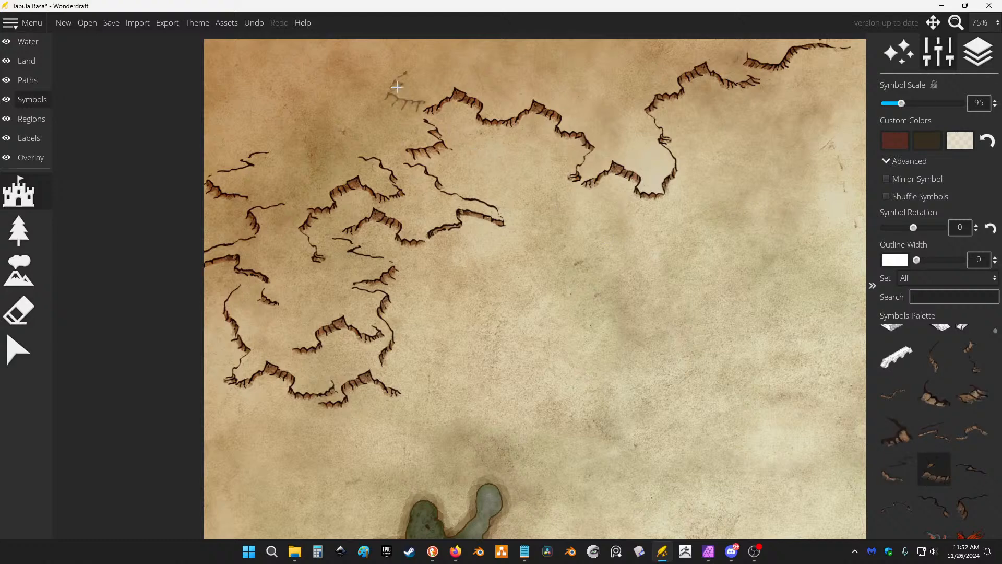
left_click(251, 126)
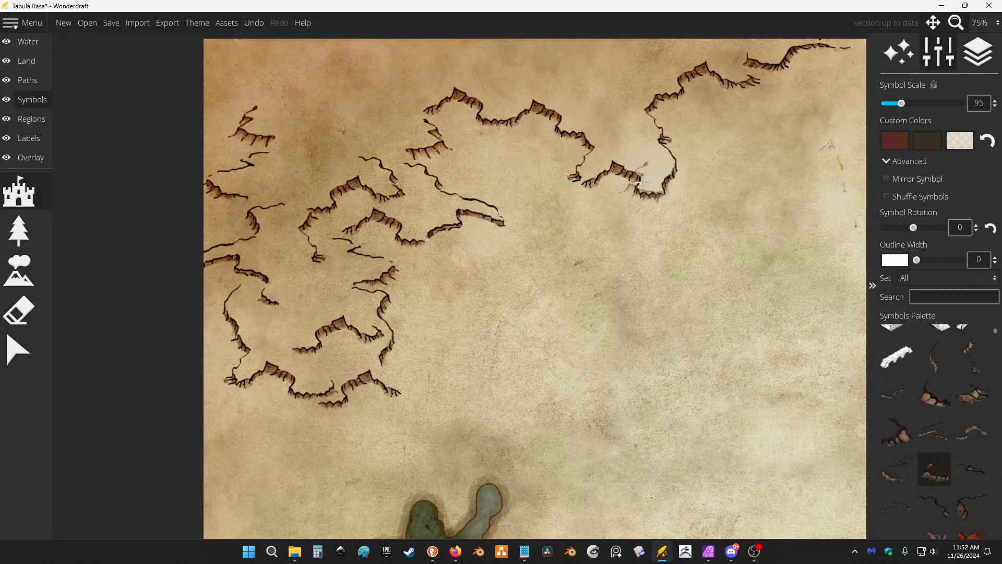
left_click(935, 431)
left_click(972, 431)
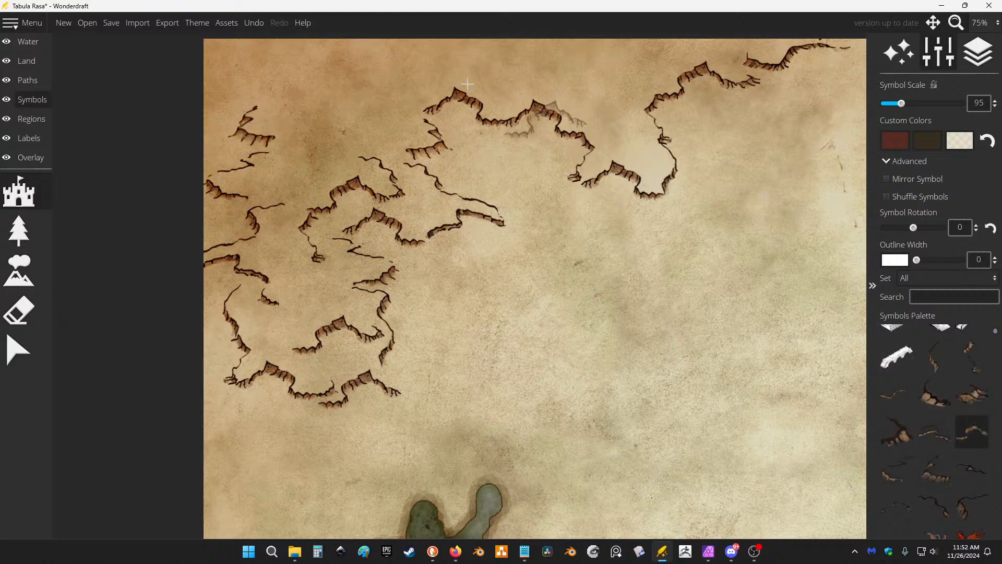
left_click(328, 120)
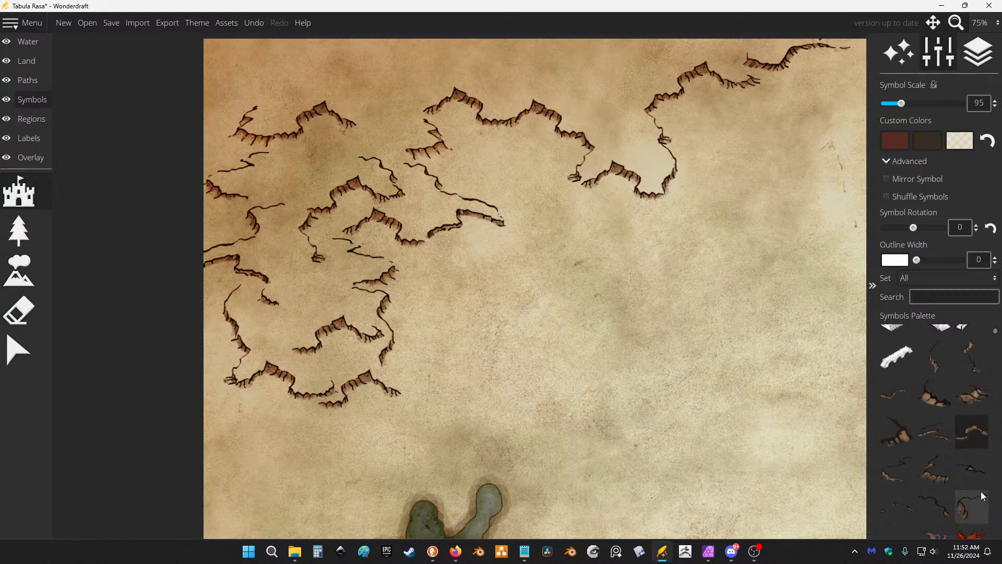
Along the northern map edge, place the zigzag toothed cliff, the broken vertical cliff well east of it, and the tall curved cliff to its west.
left_click(934, 472)
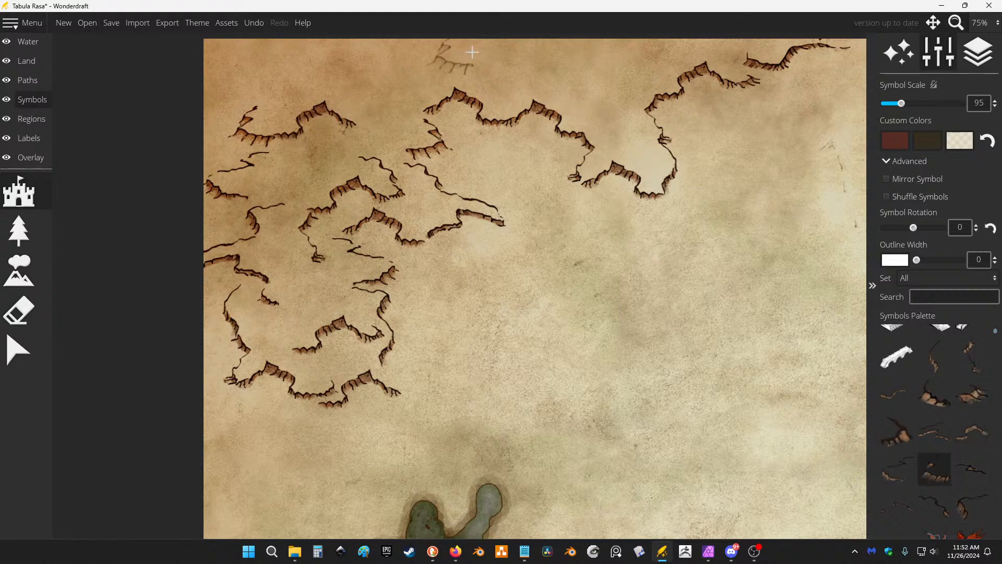
left_click(496, 45)
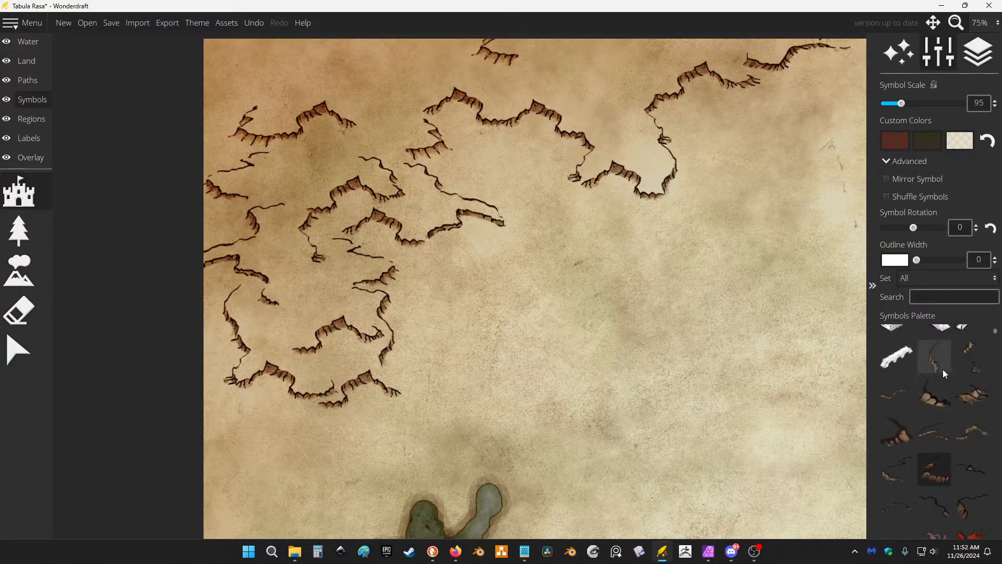
left_click(971, 356)
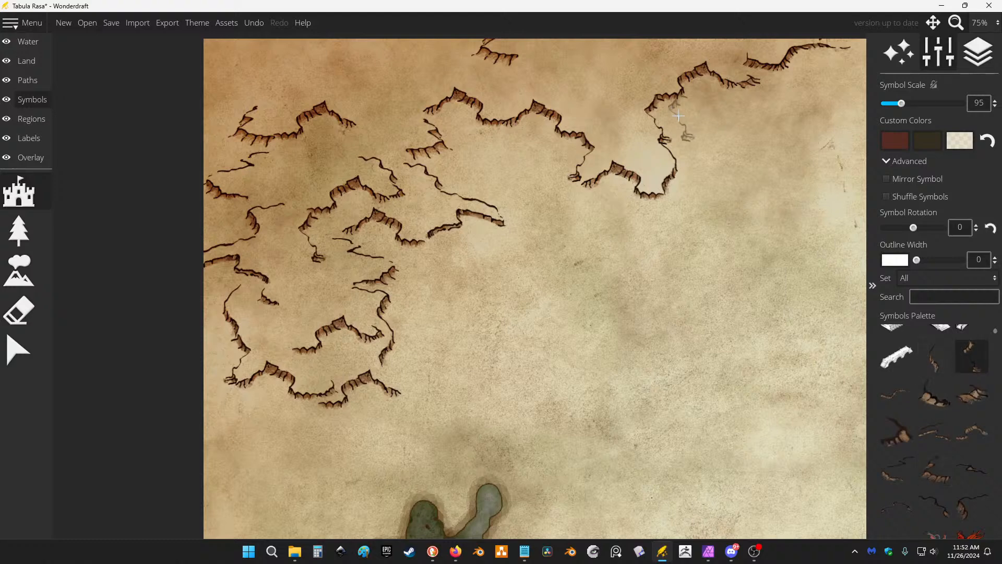
left_click(537, 61)
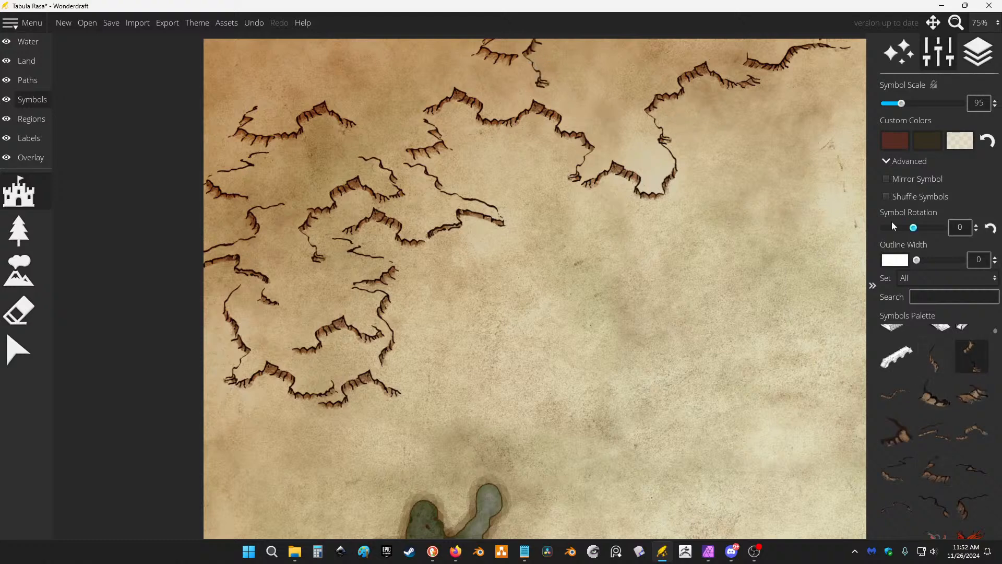
key("ctrl+z")
left_click(640, 51)
left_click(920, 358)
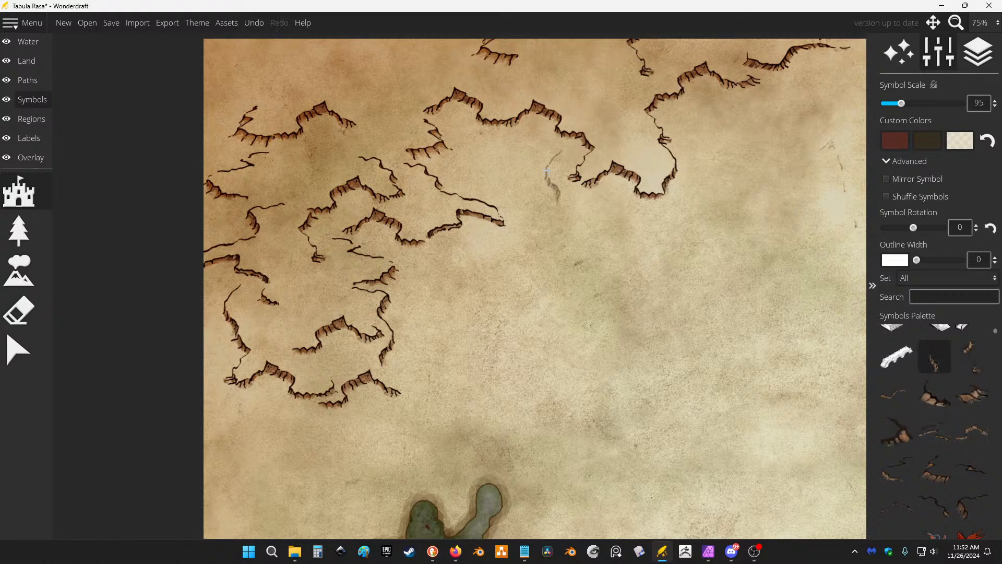
left_click(374, 68)
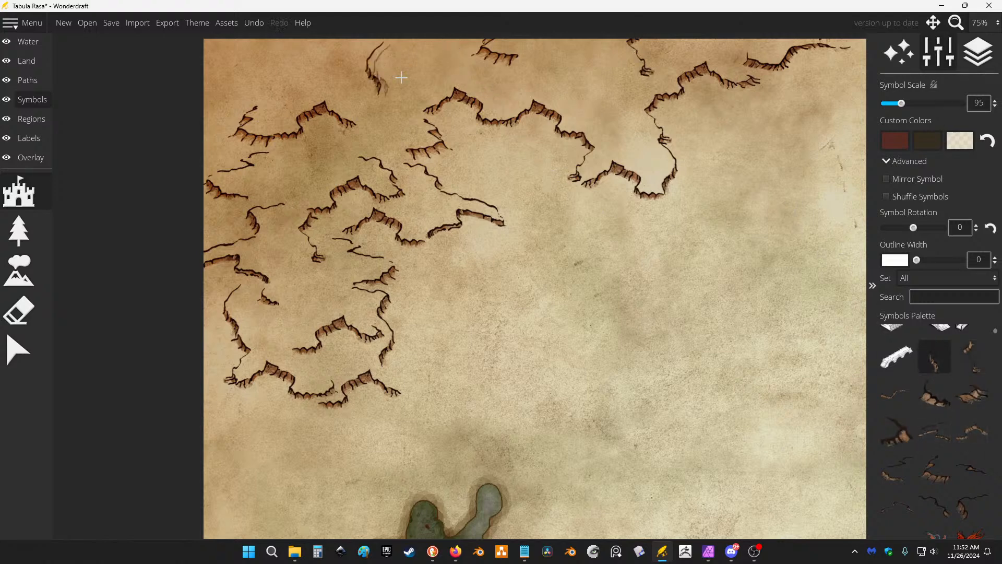
Join an arched ridge to the tall curved cliff at the northern edge, and place the short rugged cliff east of the nearby toothed cliff.
left_click(972, 431)
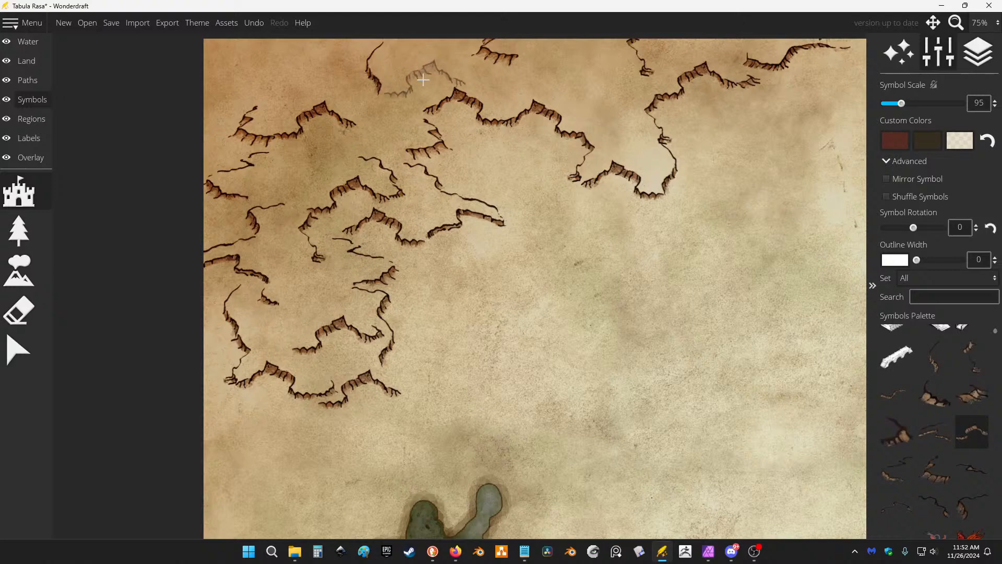
left_click(418, 80)
left_click(972, 393)
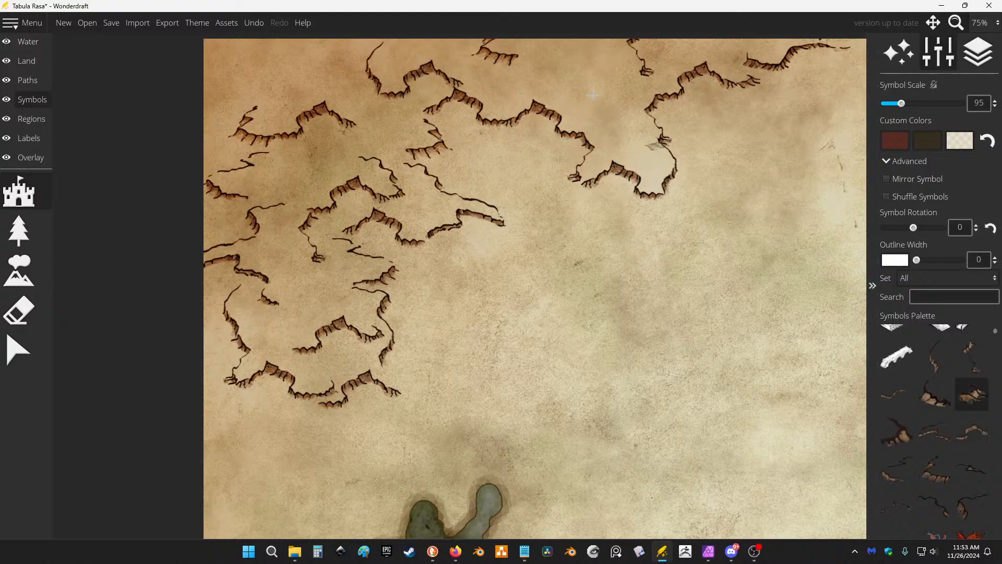
left_click(520, 49)
Place another arched ridge near the northwest corner, ending at the ridge that joins the tall curved cliff.
scroll(548, 202, "down", 2)
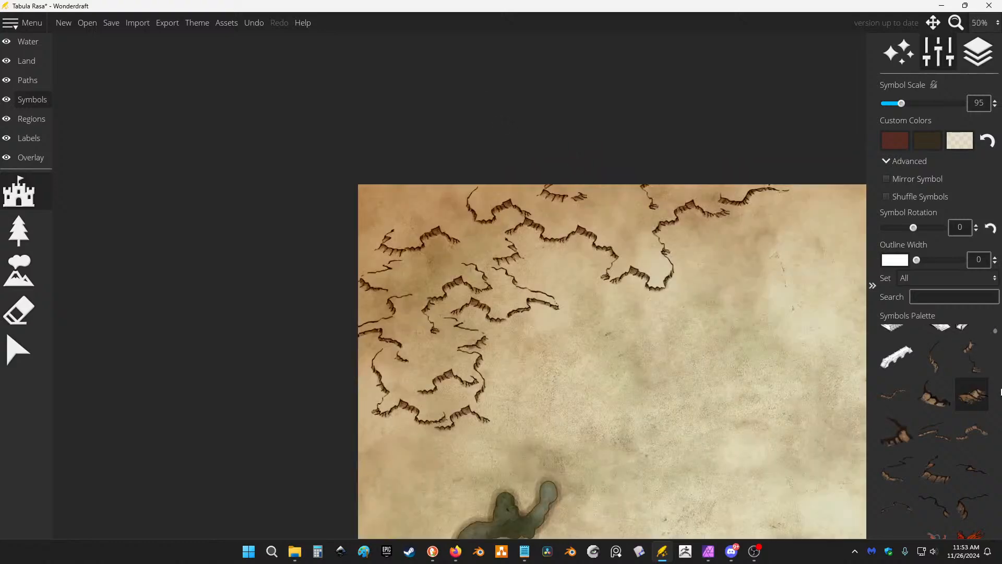
left_click(969, 436)
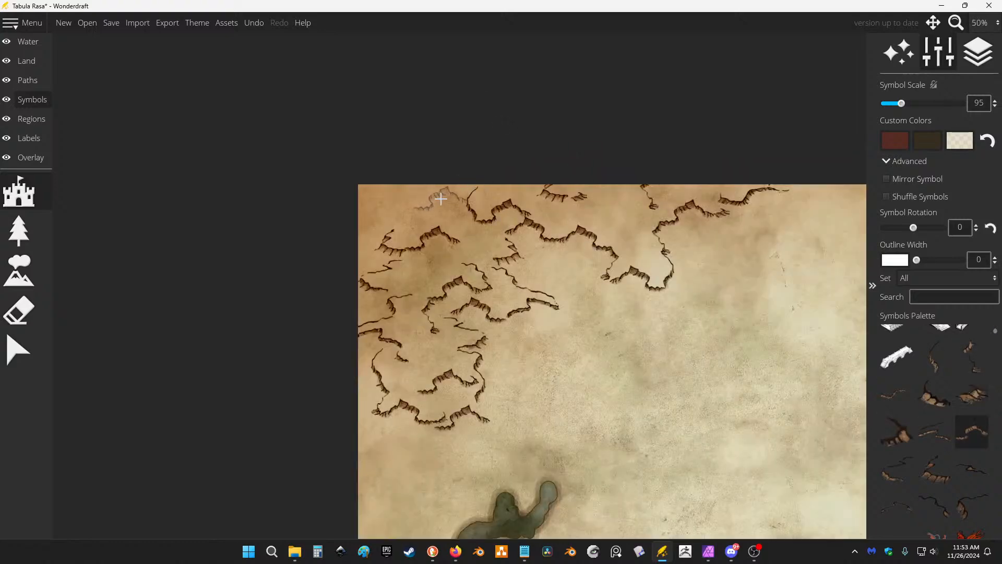
left_click(438, 200)
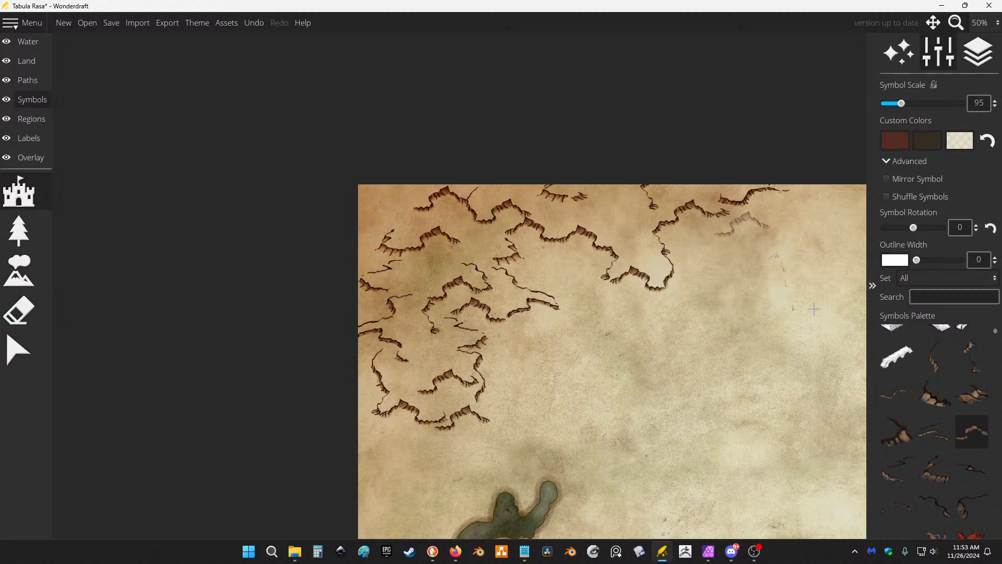
Place the broken vertical cliff just east of the southwestern cliff group.
left_click(930, 436)
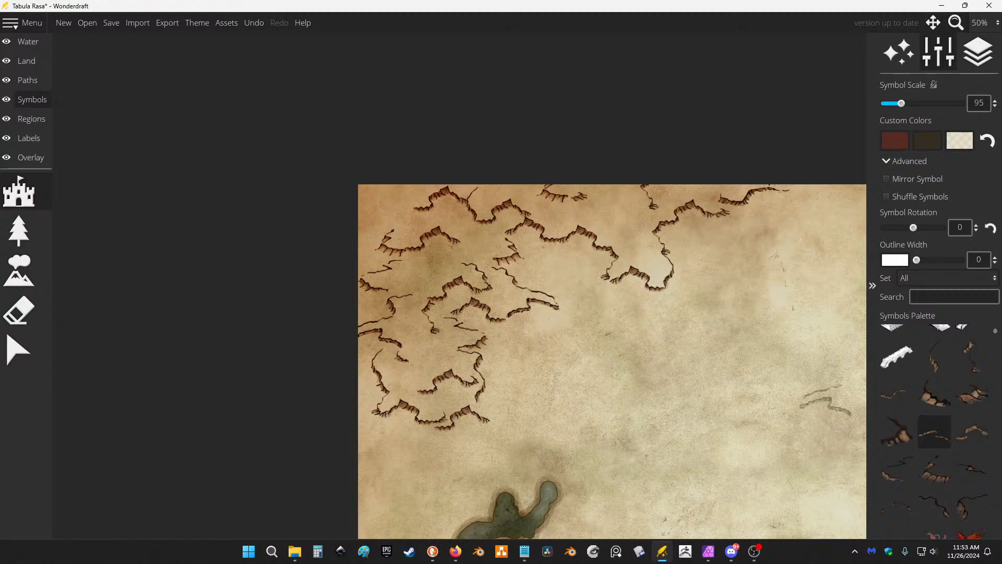
left_click(962, 366)
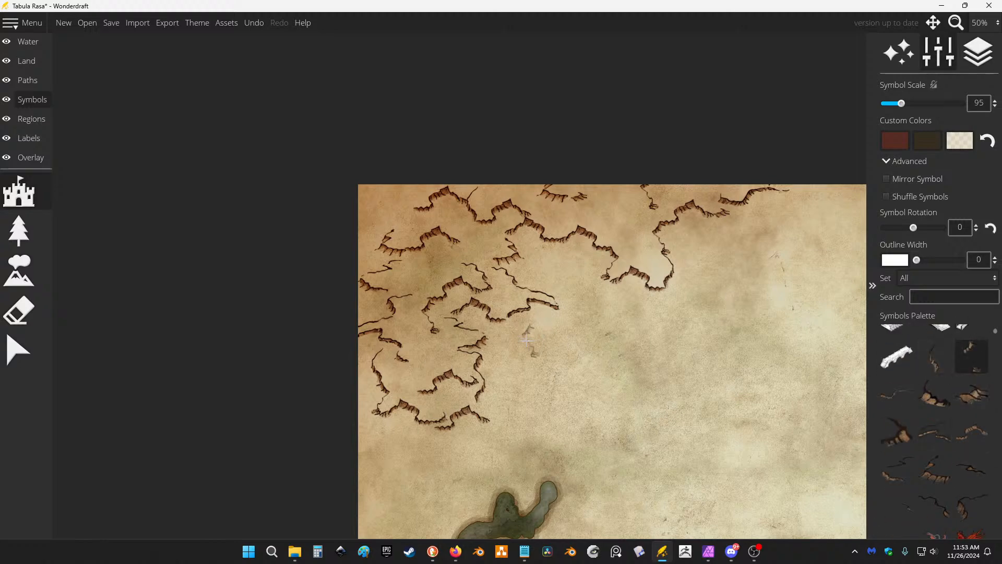
scroll(530, 331, "up", 1)
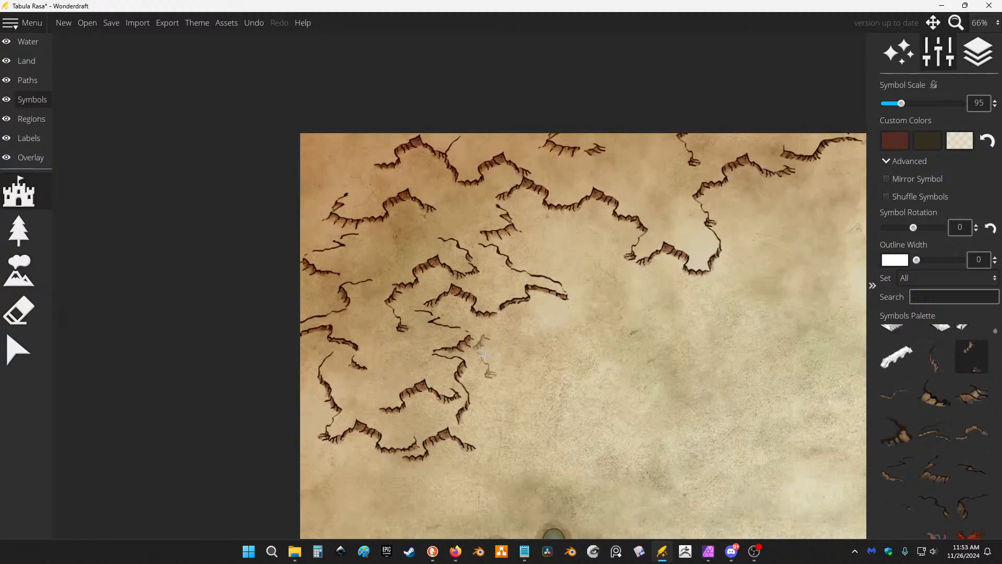
left_click(491, 355)
Join an arched ridge to the top of the broken vertical cliff, and finish its eastern end with the small steep cliff.
left_click(978, 438)
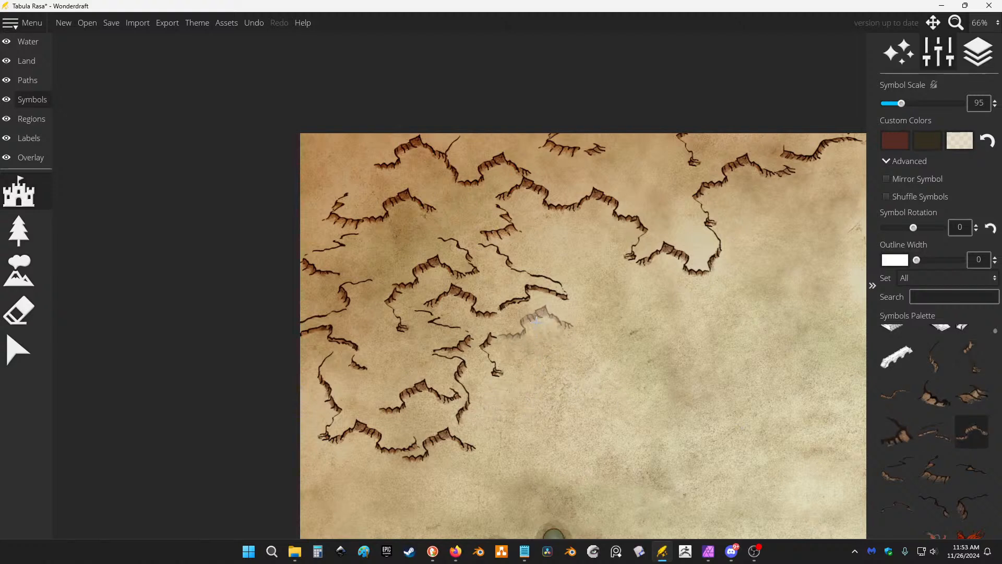
left_click(540, 323)
key("ctrl+z")
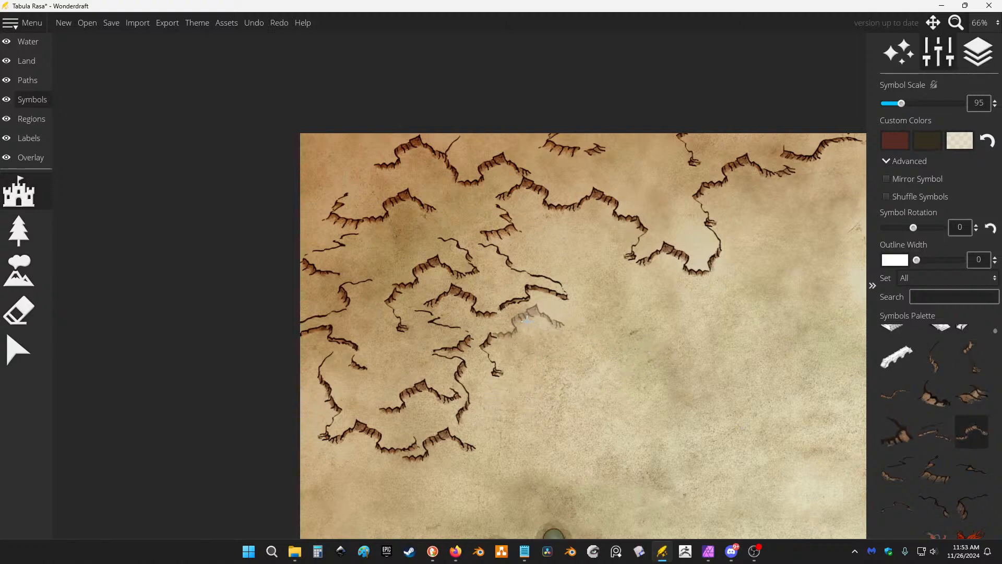
left_click(519, 325)
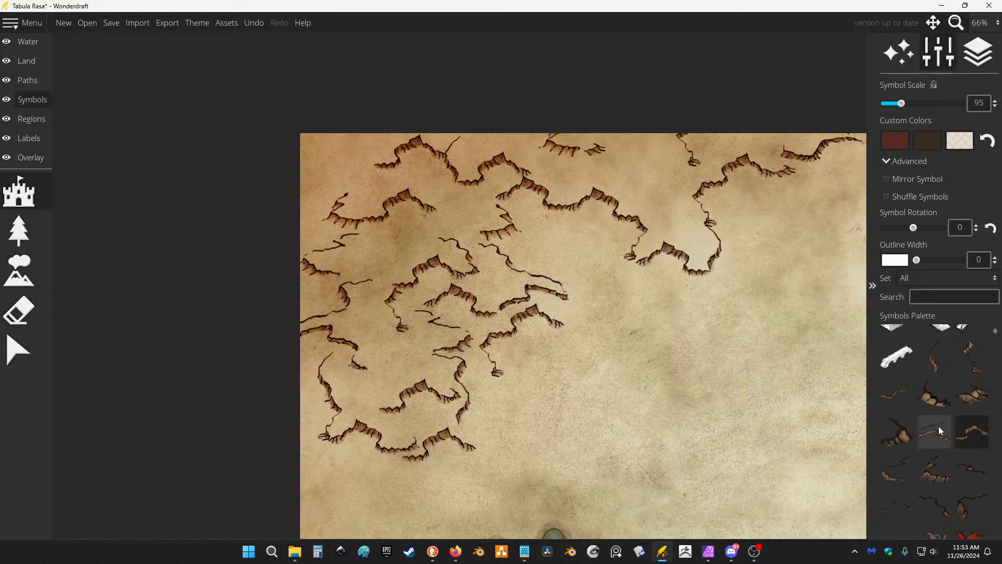
left_click(896, 431)
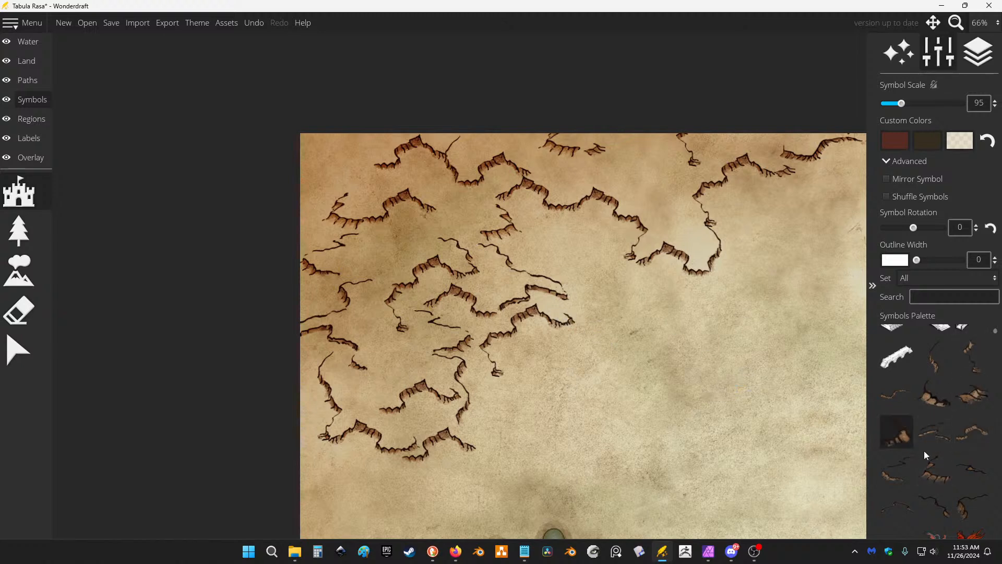
Place the thin winding cliff northeast of the long central cliff line, and join the thin forked cliff to its western end.
scroll(934, 428, "down", 3)
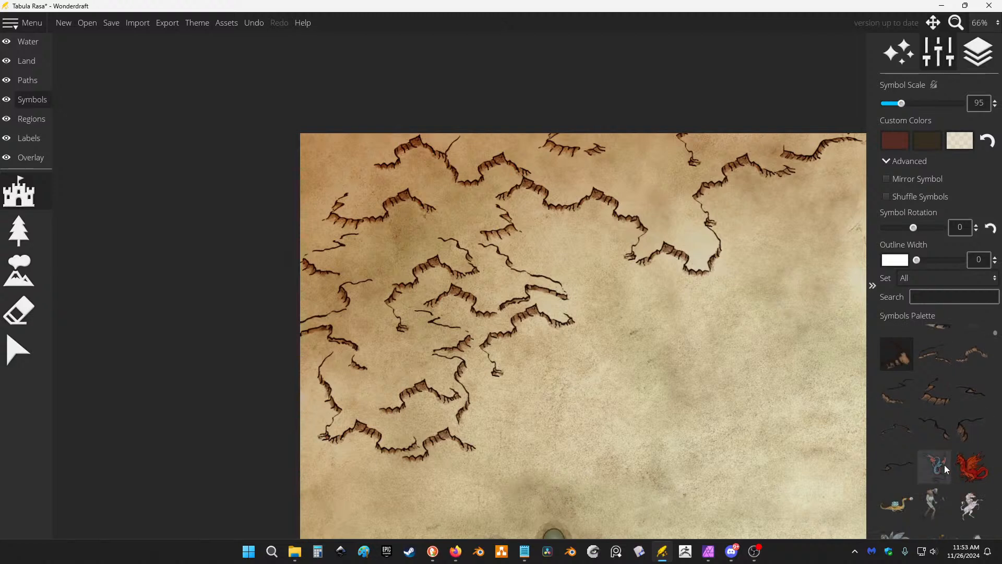
left_click(934, 429)
left_click(577, 280)
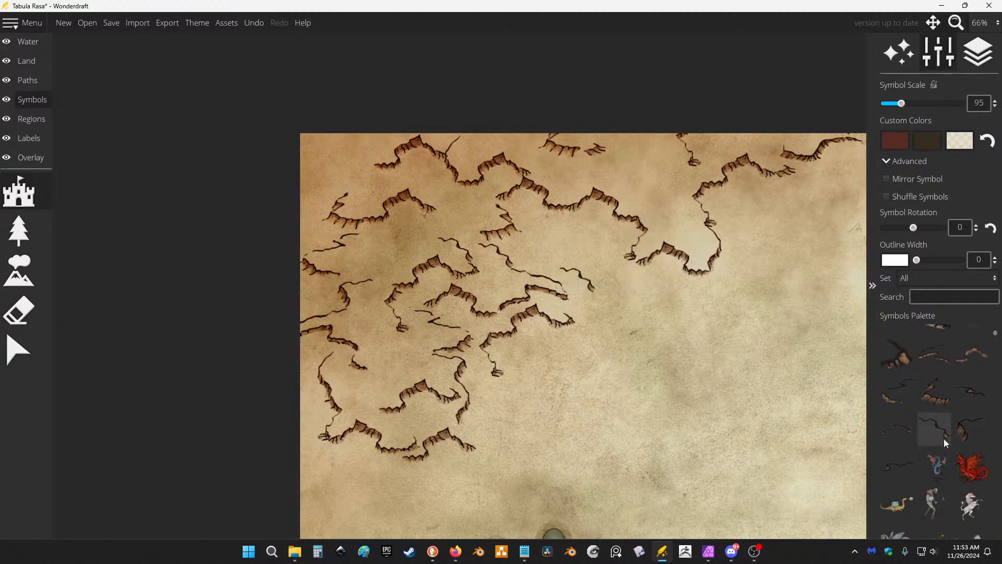
left_click(974, 394)
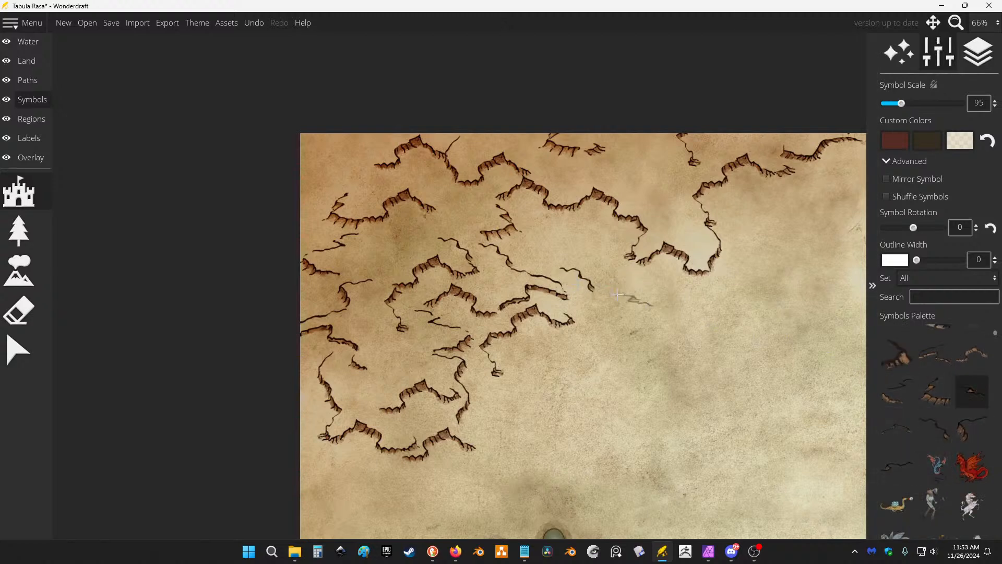
left_click(544, 263)
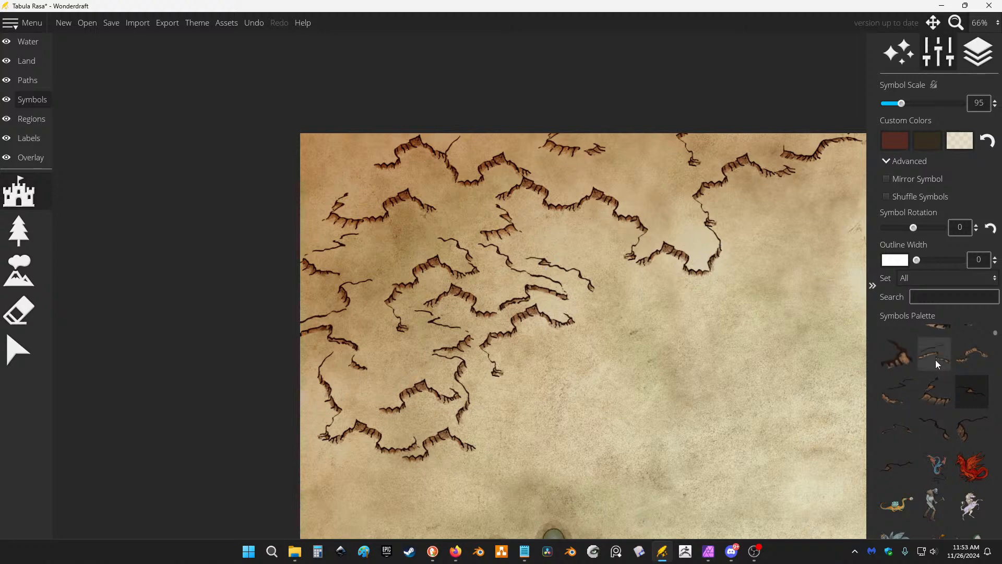
Place an arched ridge just north of the thin winding cliffs, and extend its eastern end with the short rugged cliff.
left_click(972, 353)
left_click(563, 236)
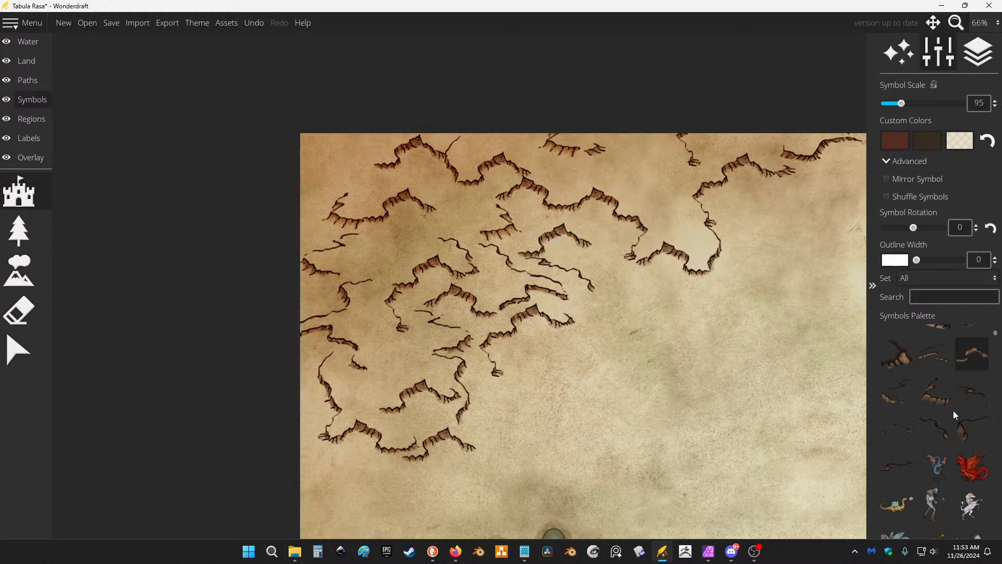
scroll(584, 224, "down", 5)
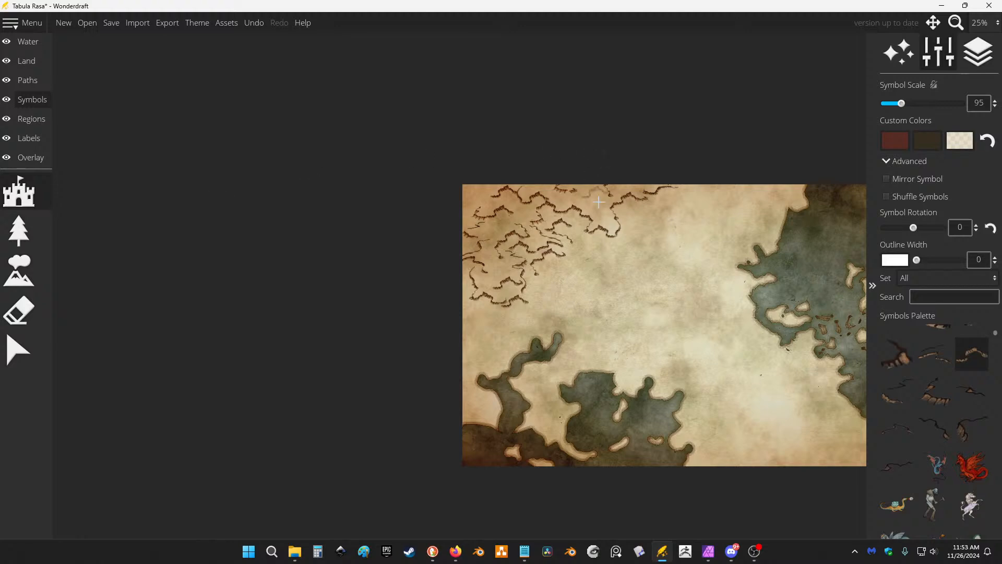
scroll(599, 202, "up", 5)
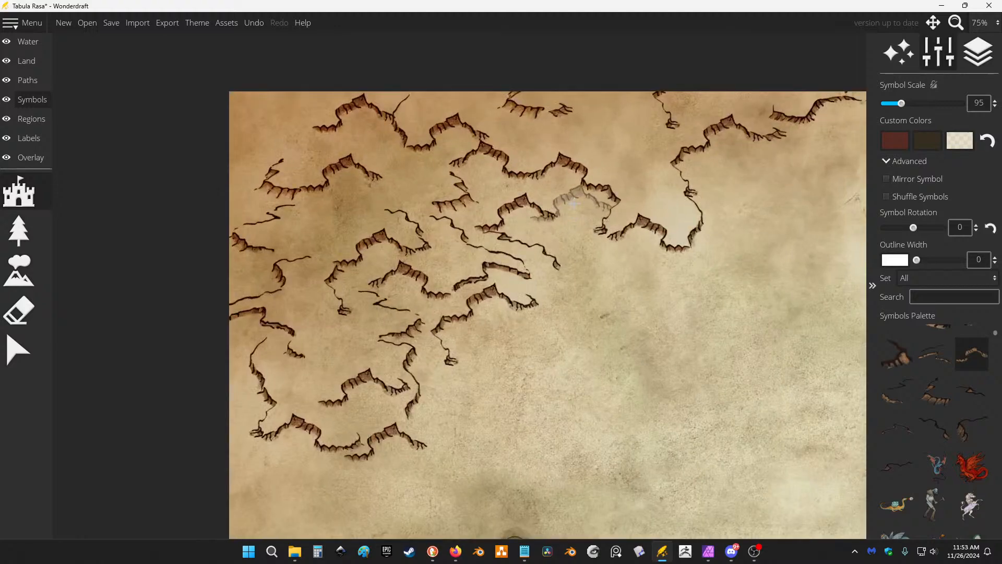
left_click(925, 358)
scroll(935, 370, "up", 1)
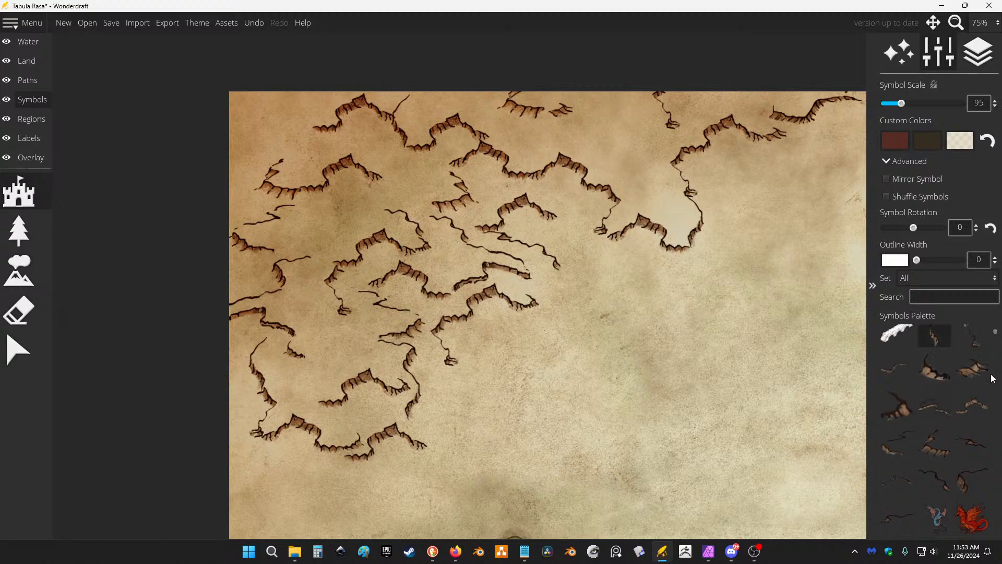
left_click(972, 368)
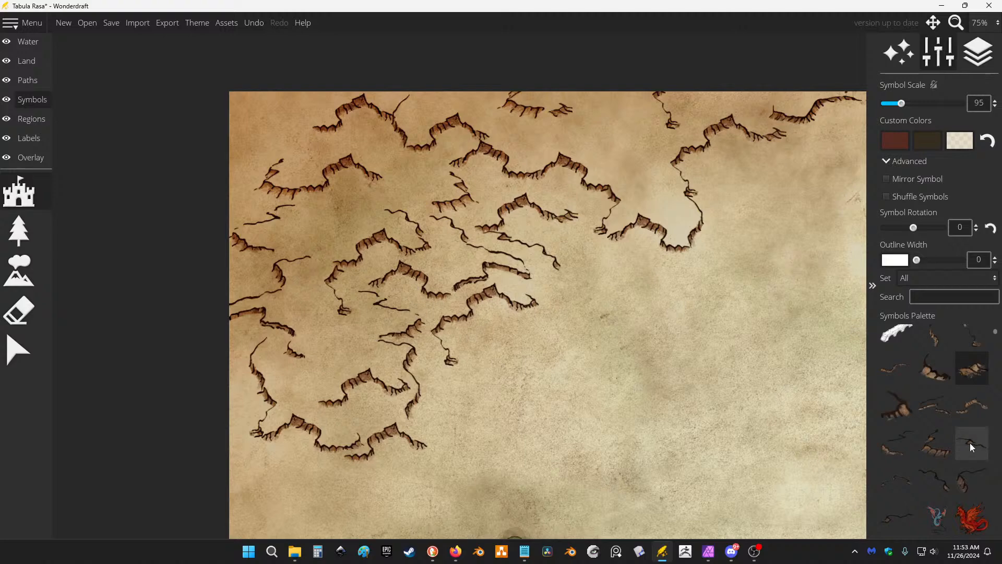
scroll(941, 449, "down", 1)
scroll(960, 460, "up", 2)
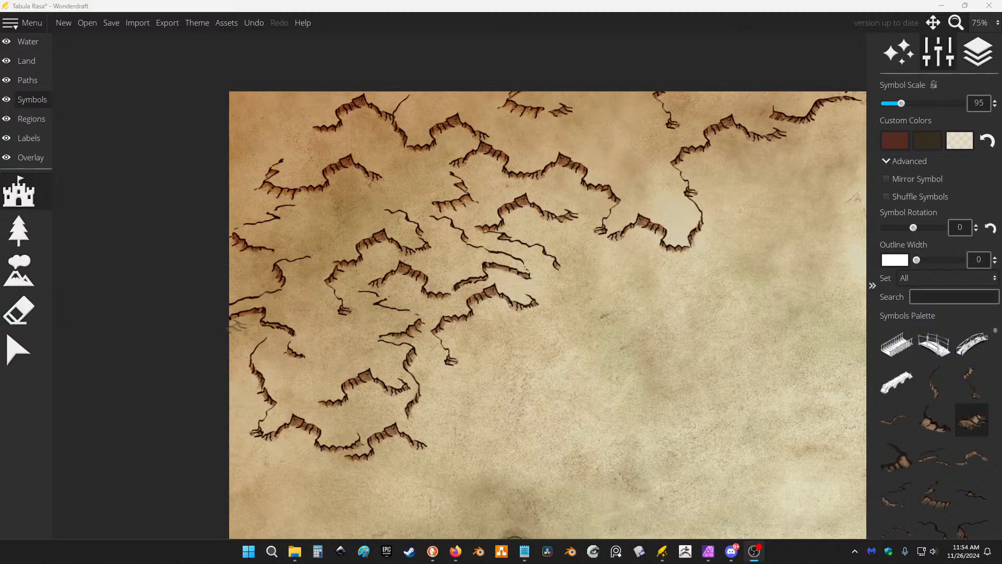
key("alt+Tab")
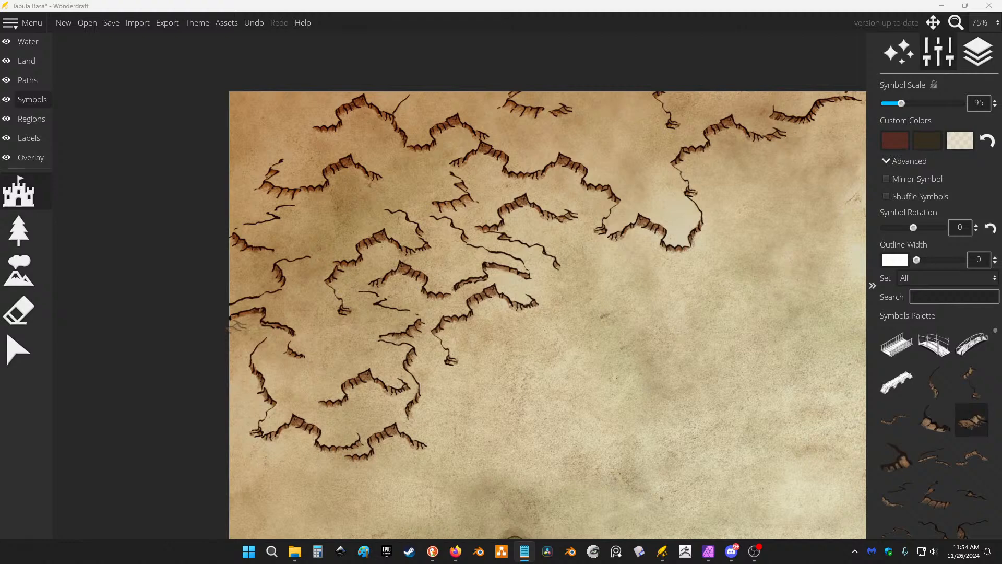
key("alt+Tab")
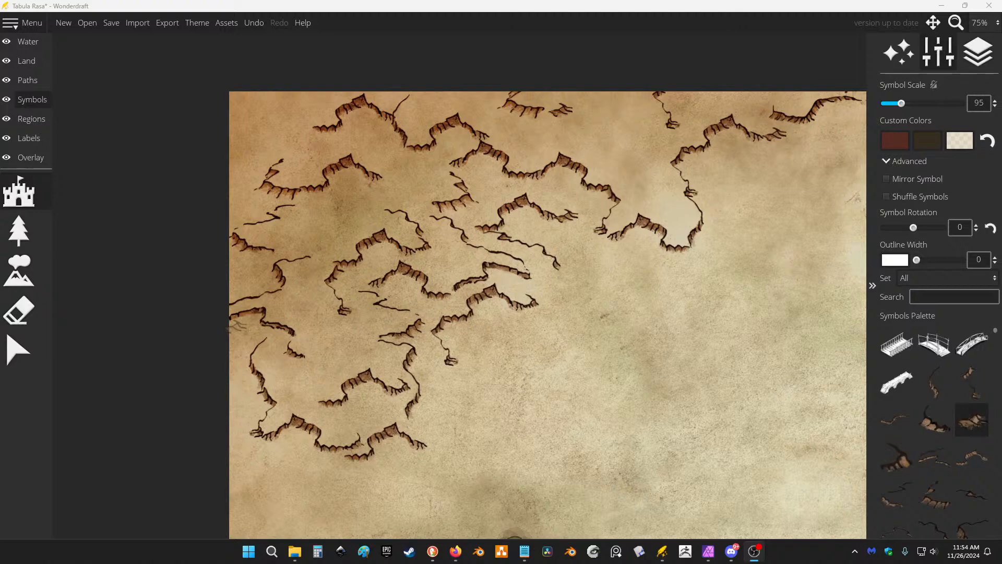
key("alt+Tab")
key("alt+Tab")
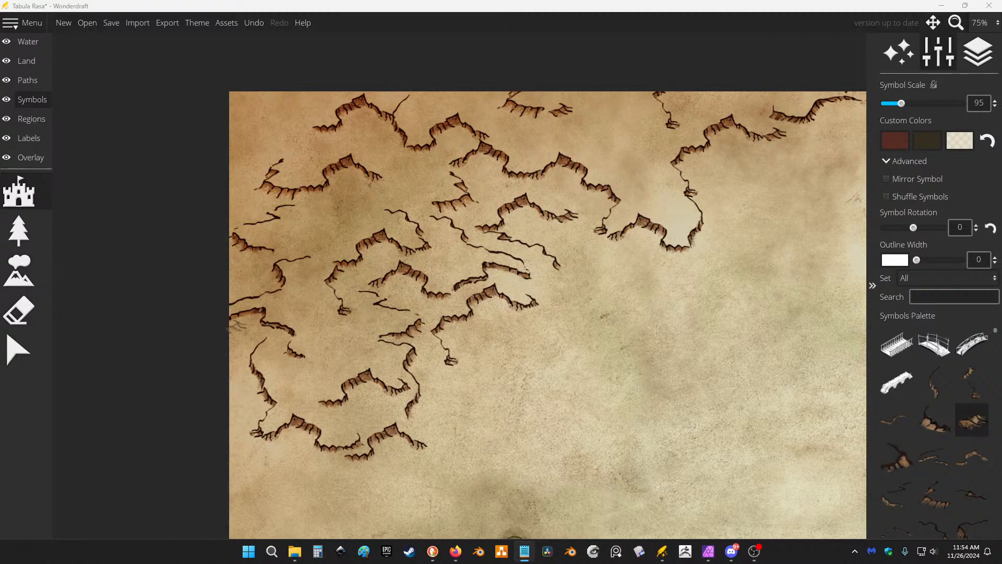
left_click_drag(550, 157, 1001, 156)
Reduce the symbol scale to 75 and join a smaller arched ridge to the eastern end of the southernmost central ridge.
scroll(462, 230, "down", 2)
left_click_drag(462, 230, 382, 215)
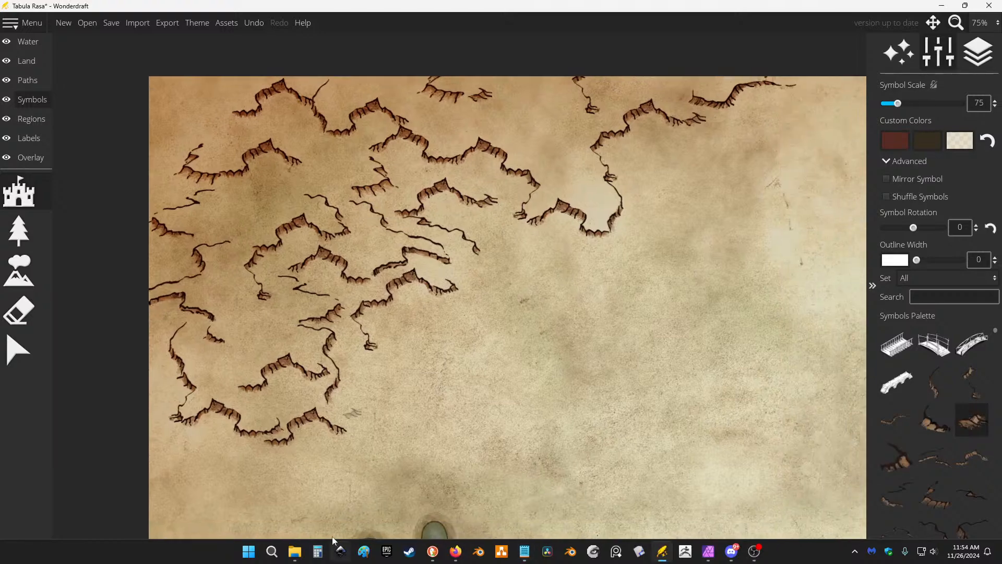
left_click(969, 460)
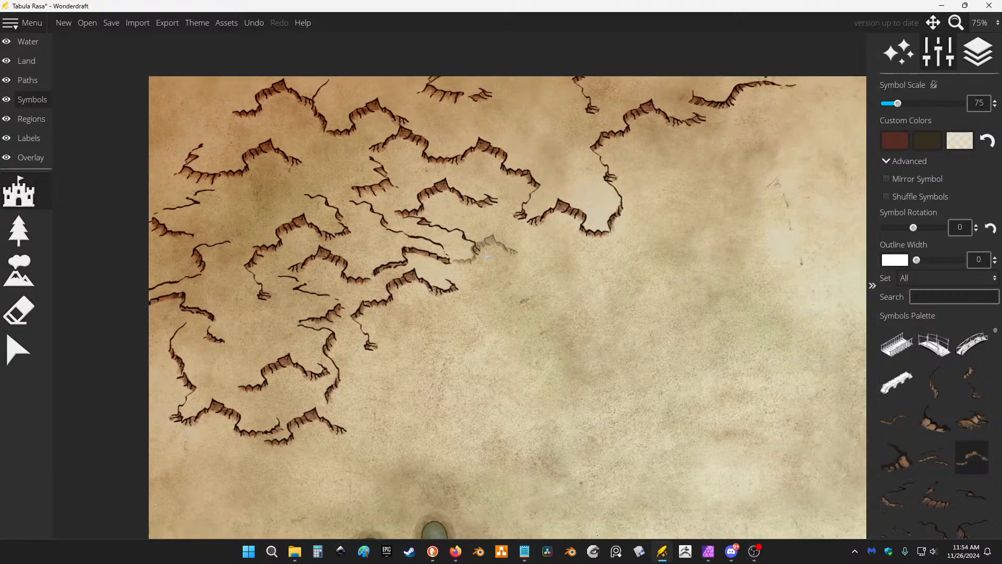
left_click(484, 269)
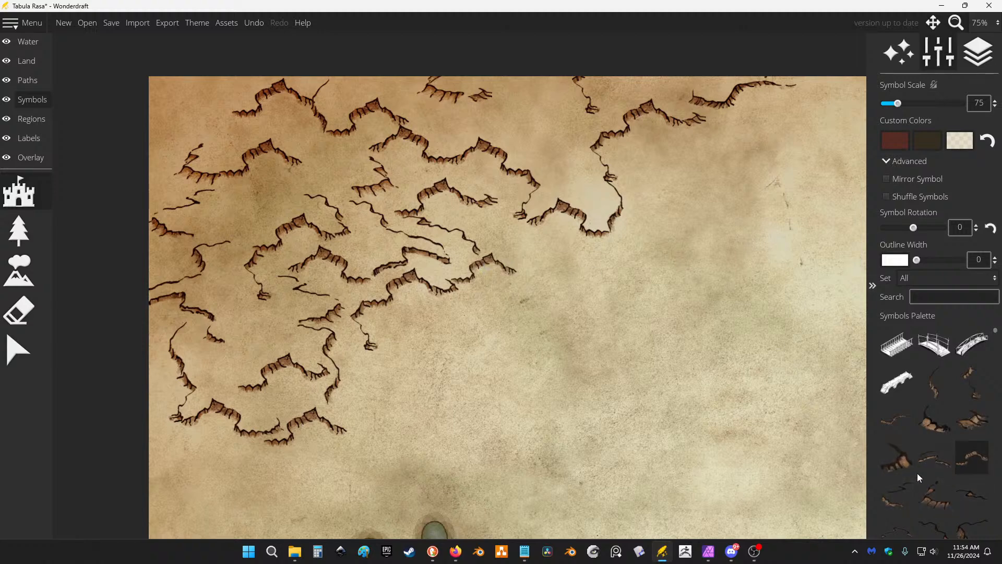
Place the thin winding cliff just northeast of the smaller arched ridge.
scroll(935, 448, "down", 5)
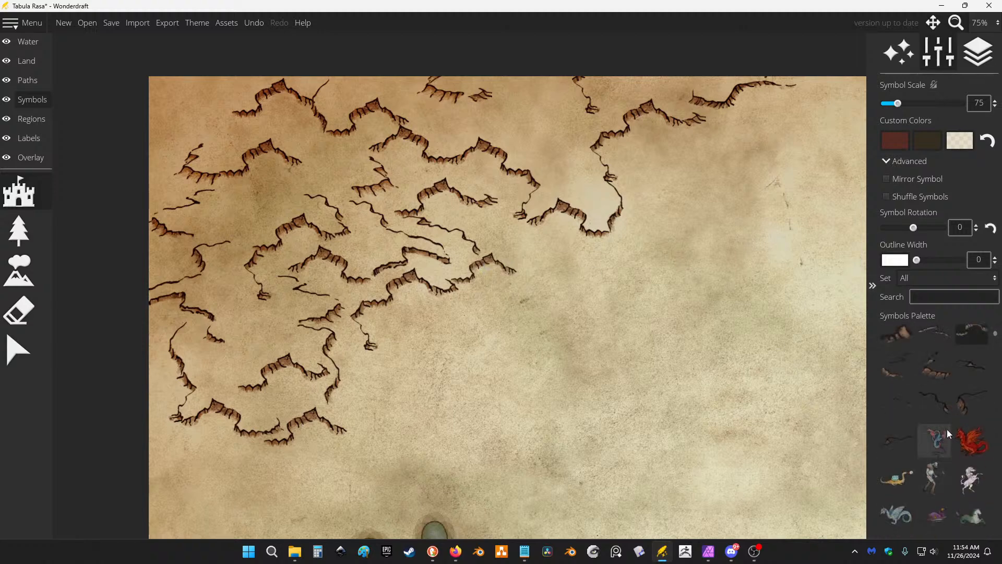
left_click(933, 403)
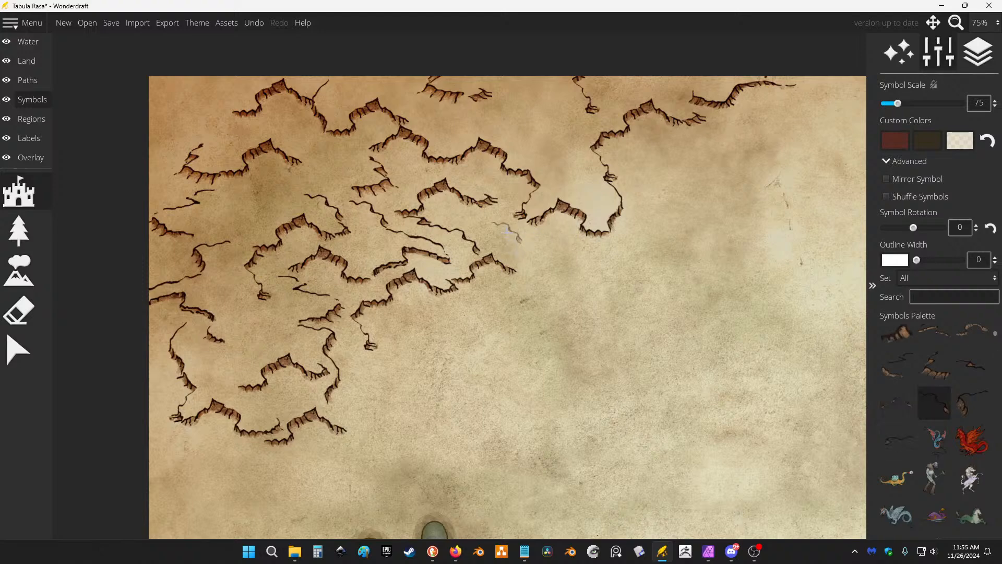
left_click(511, 231)
Cap the smaller ridge's eastern end with the short rugged cliff, and join the small steep cliff to the winding cliff's lower end.
scroll(961, 373, "up", 1)
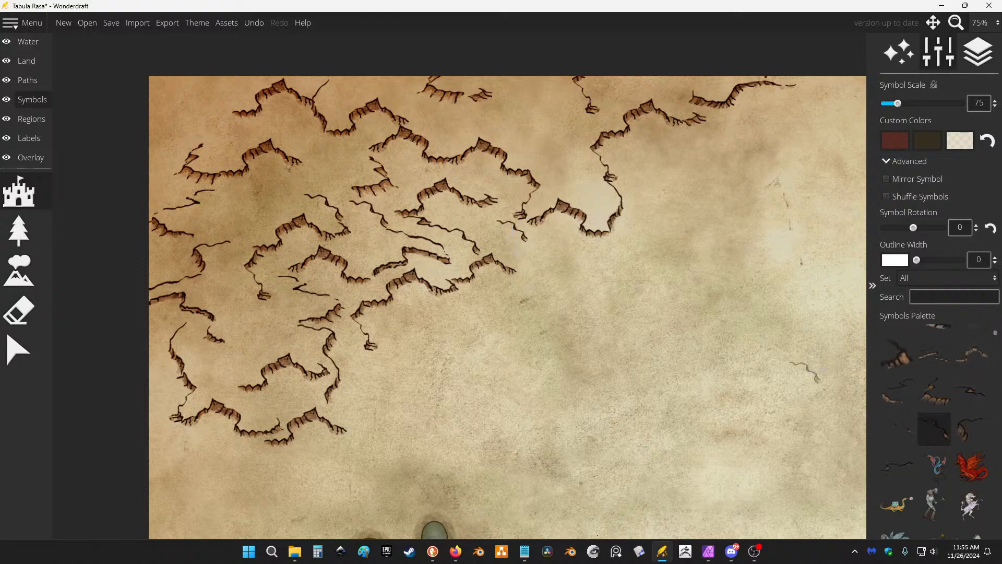
scroll(956, 365, "up", 1)
left_click(974, 347)
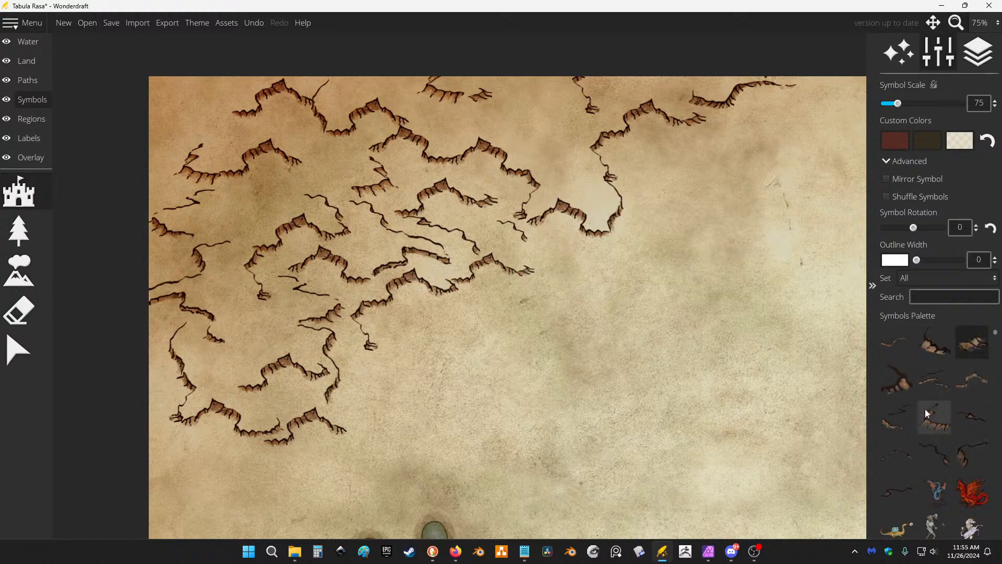
left_click(907, 385)
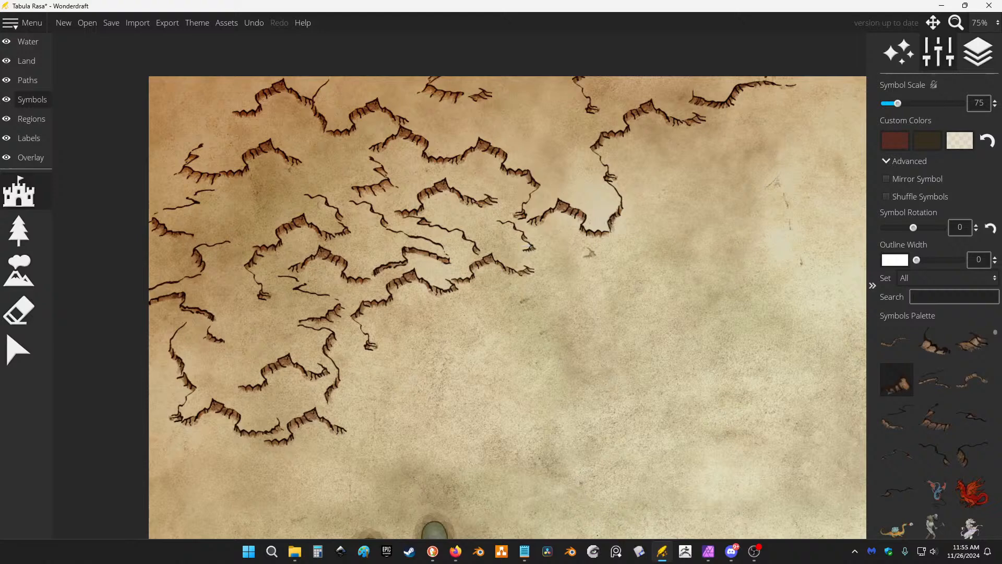
Switch from placing cliff symbols to the selection tool.
scroll(664, 319, "down", 1)
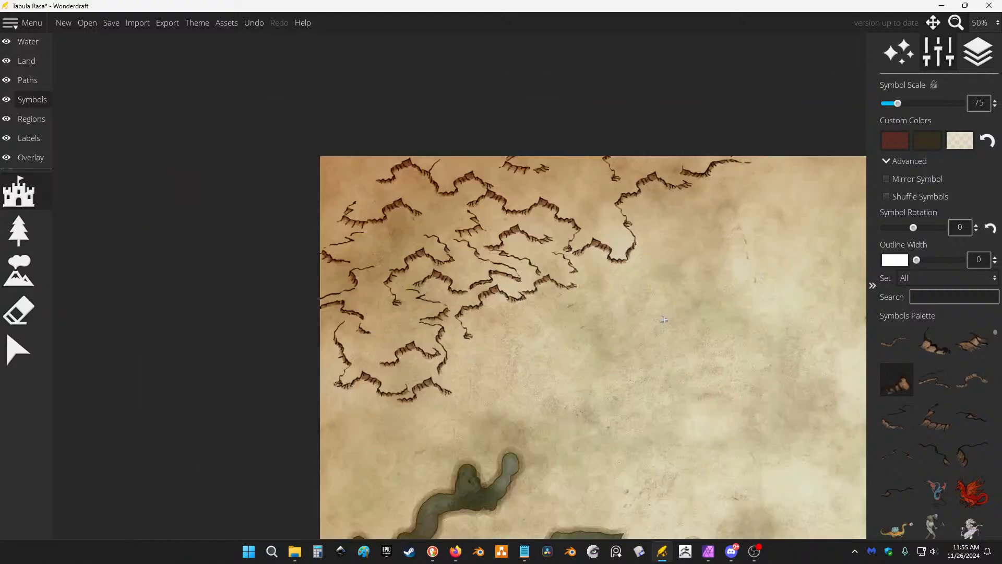
left_click(18, 349)
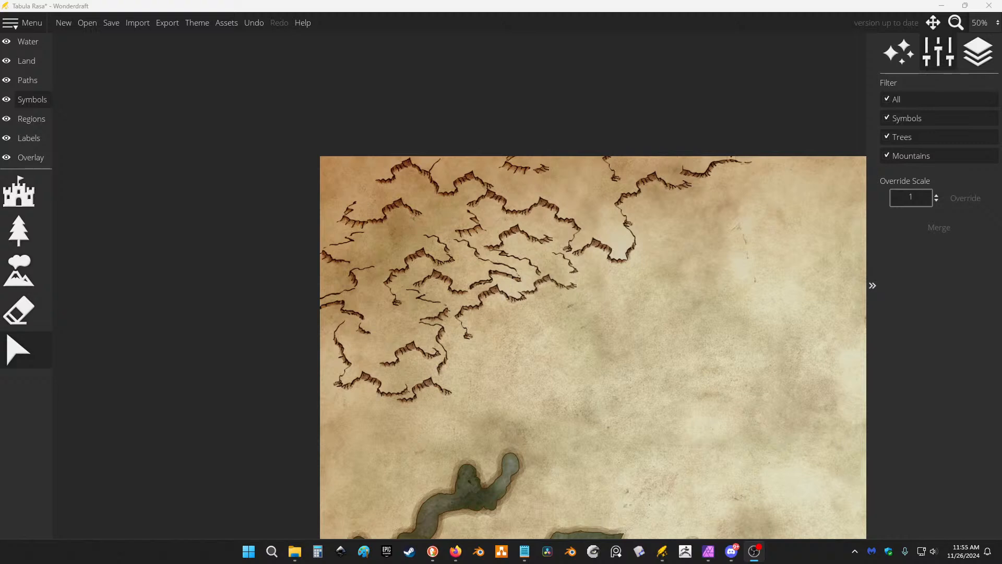
Select all the cliff symbols on the northwestern mainland together.
key("alt+Tab")
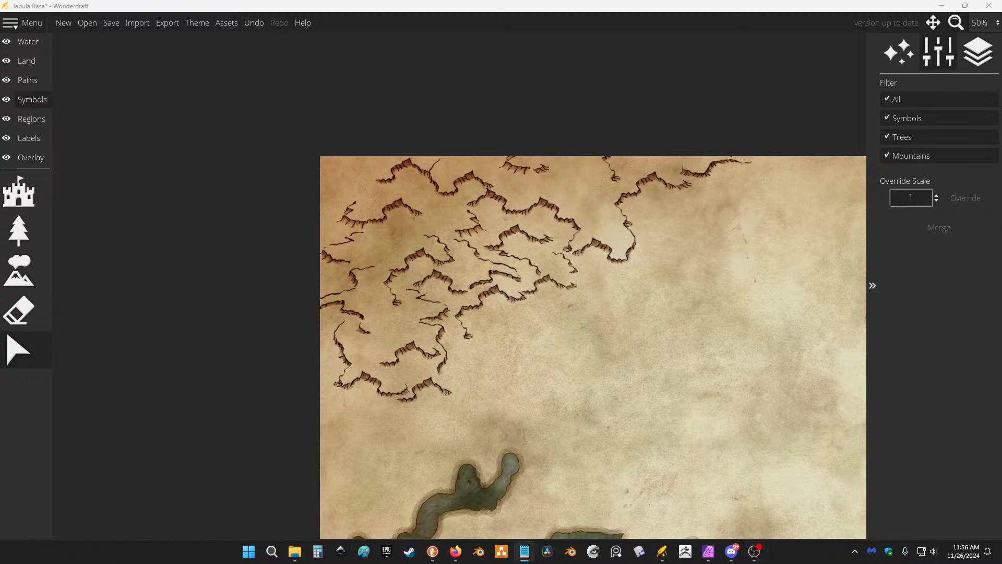
left_click_drag(563, 315, 337, 229)
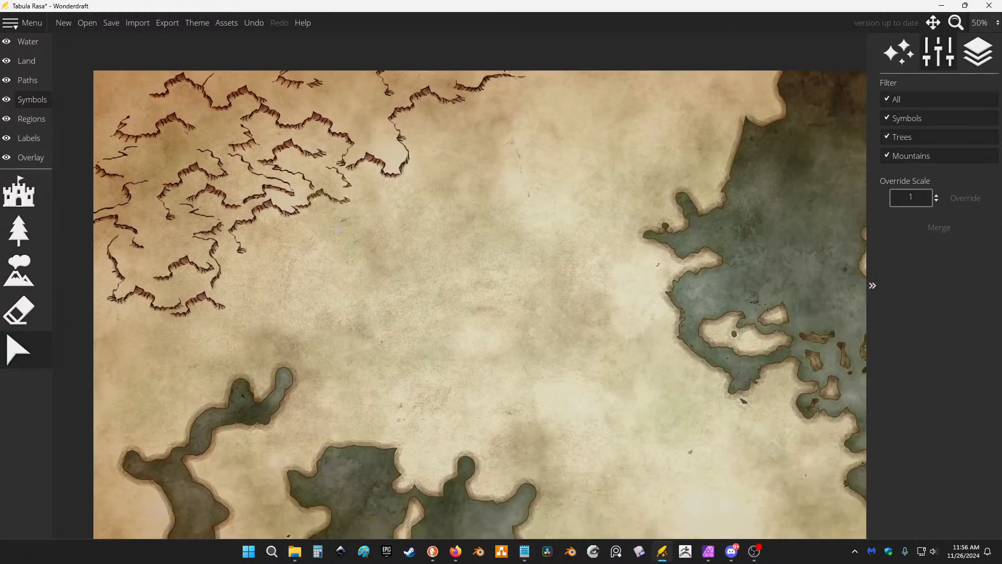
scroll(386, 196, "down", 2)
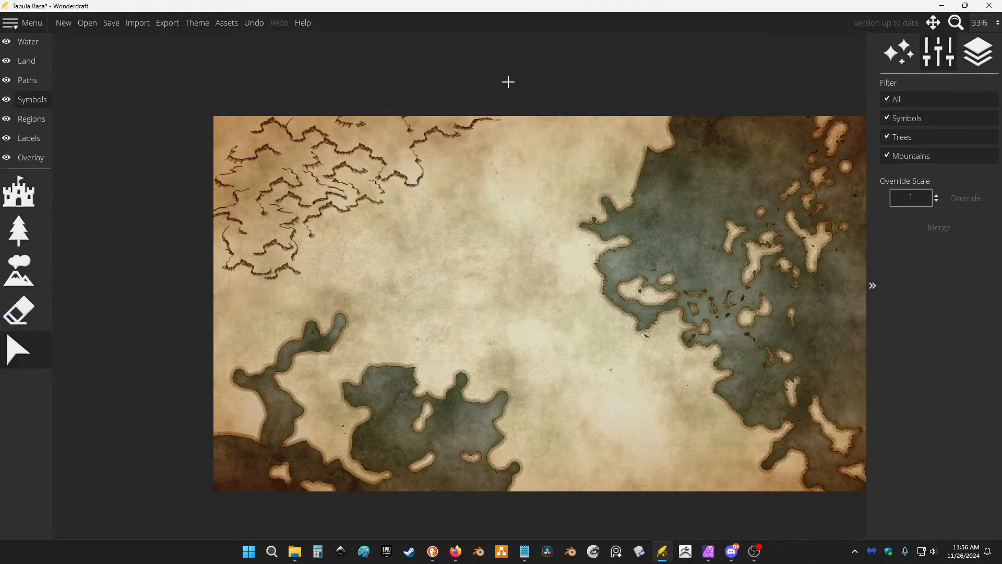
left_click_drag(508, 82, 179, 319)
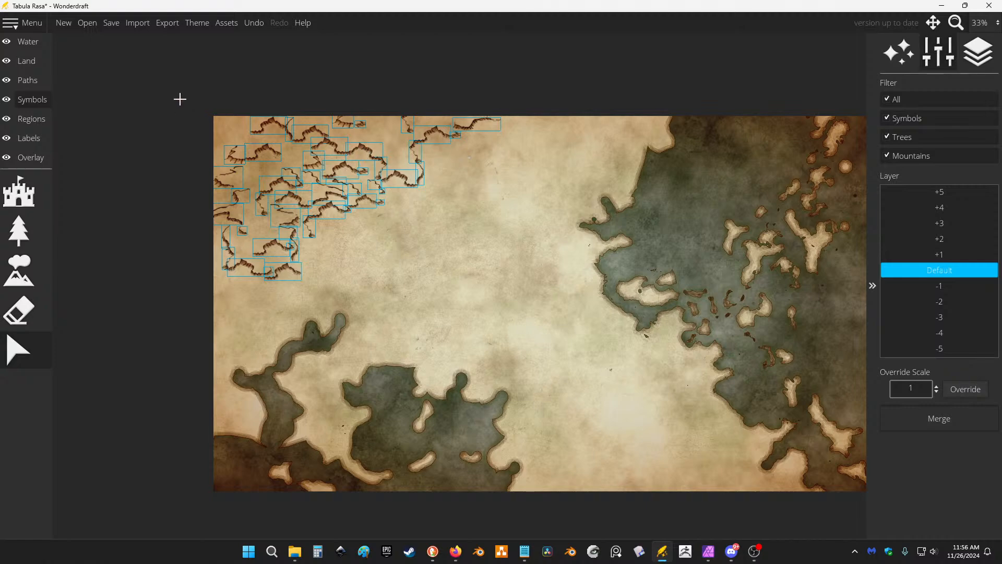
scroll(180, 100, "up", 1)
scroll(306, 116, "up", 1)
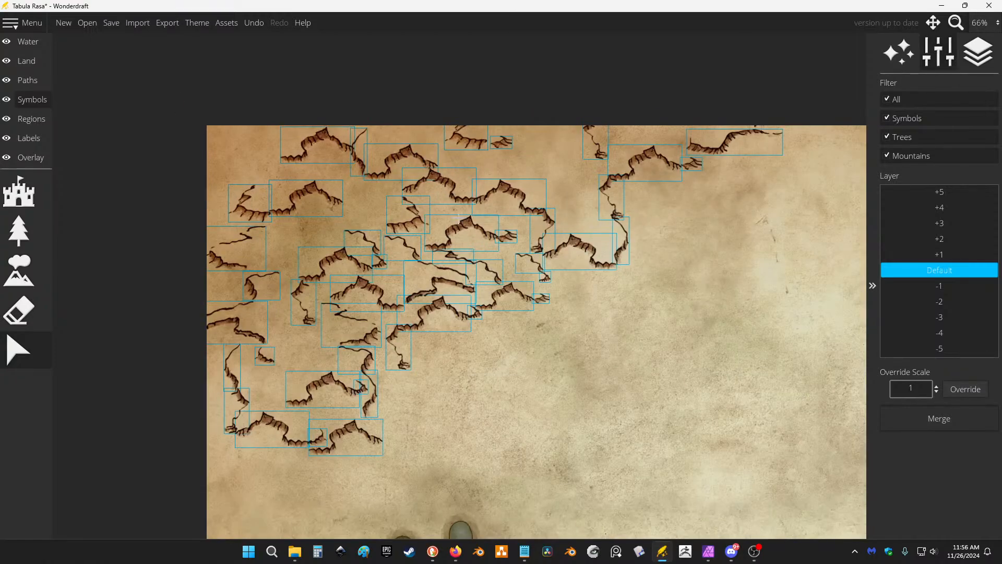
Try scaling the selected cliffs down and up as a group, restore their original size and clear the selection.
scroll(458, 216, "down", 4)
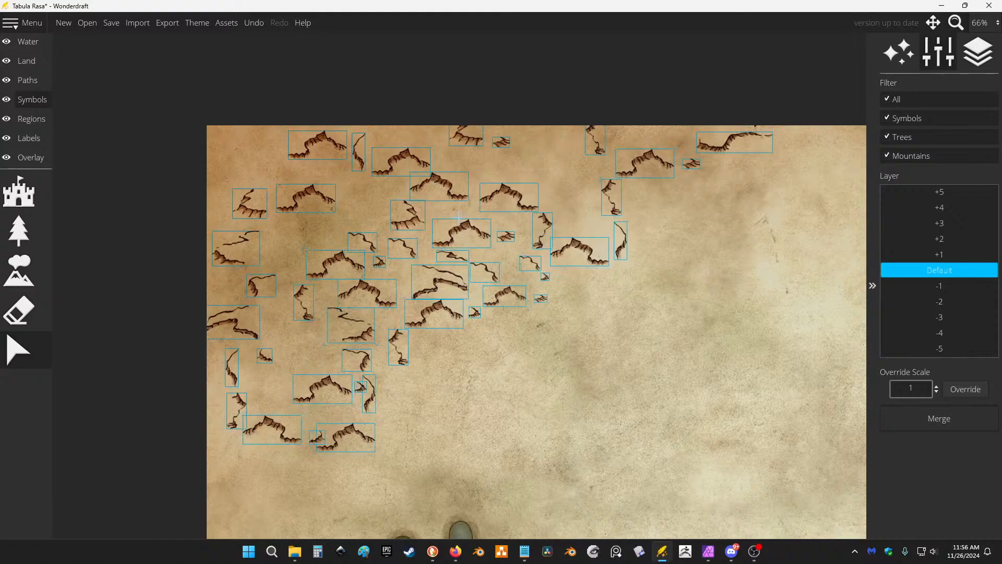
scroll(458, 216, "down", 2)
scroll(459, 217, "up", 3)
scroll(459, 217, "up", 4)
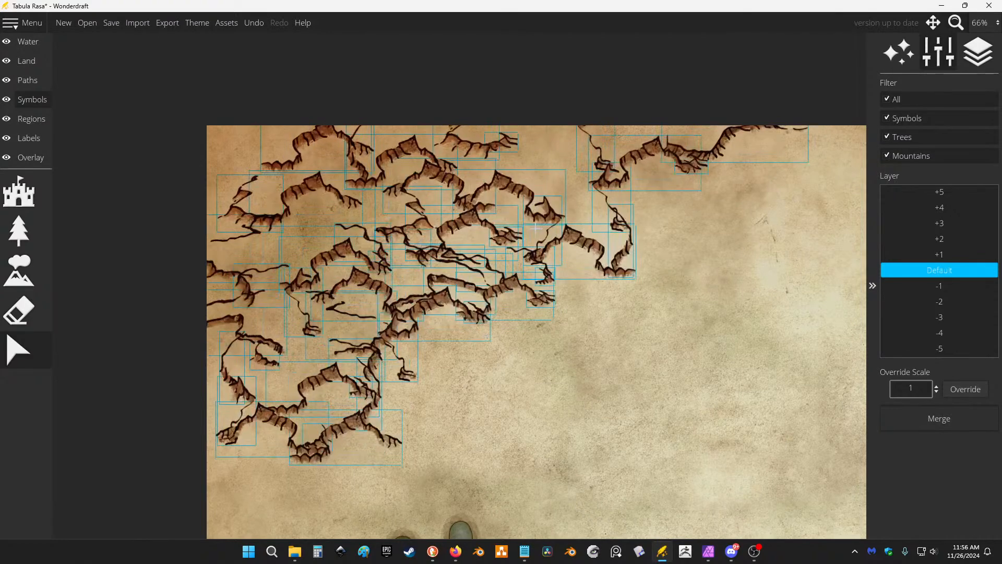
scroll(554, 228, "down", 3)
scroll(554, 228, "down", 3)
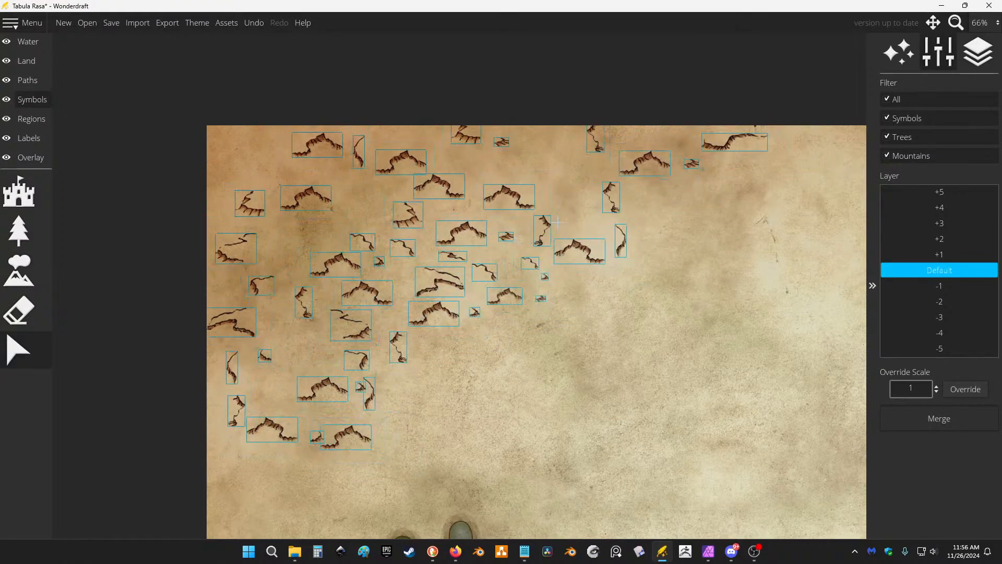
scroll(543, 213, "down", 2)
scroll(545, 212, "up", 4)
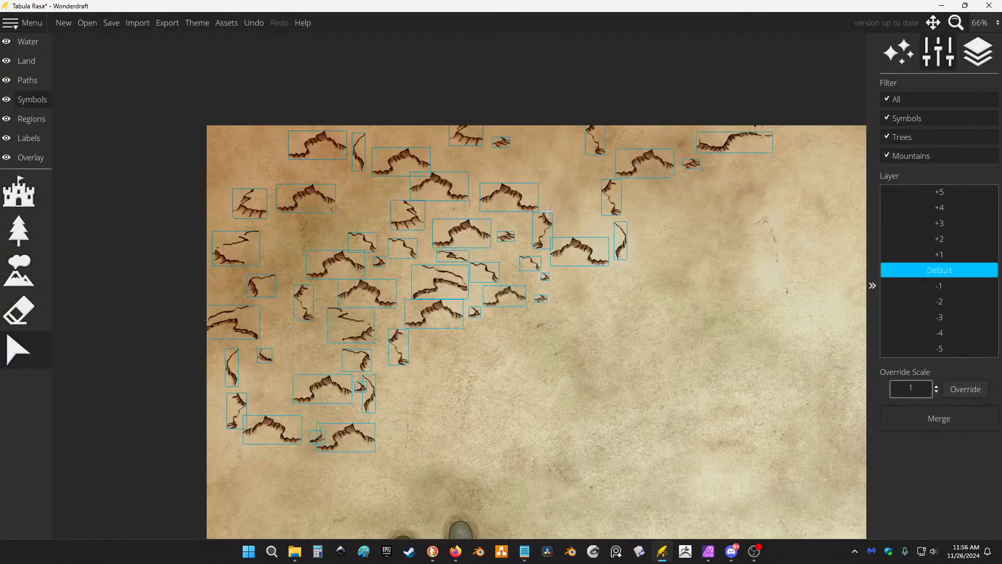
scroll(547, 211, "down", 2)
scroll(547, 211, "up", 5)
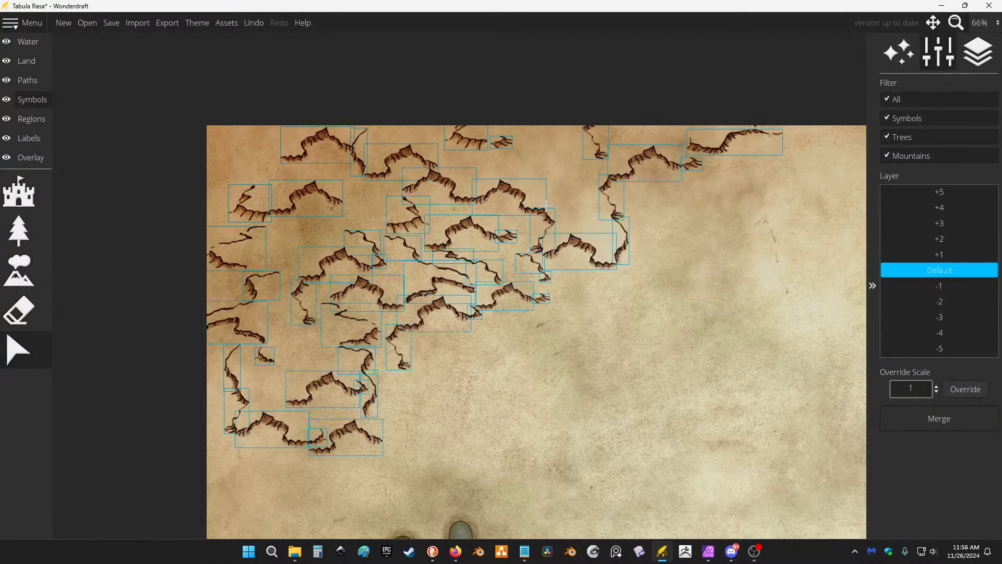
left_click(127, 104)
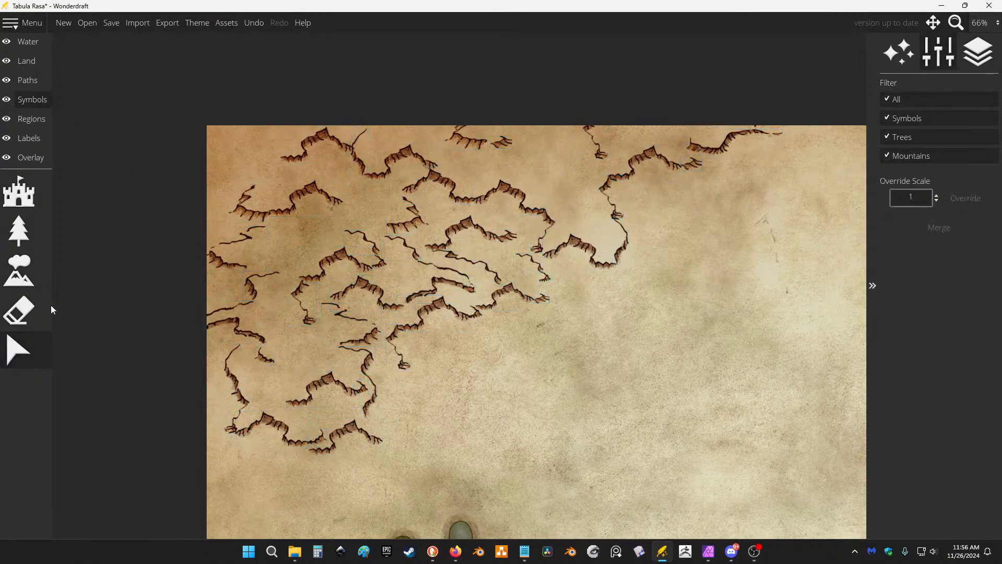
Place the double-line cliff just below the western arched ridge, and the long thin cliff off that ridge's eastern end.
left_click(21, 270)
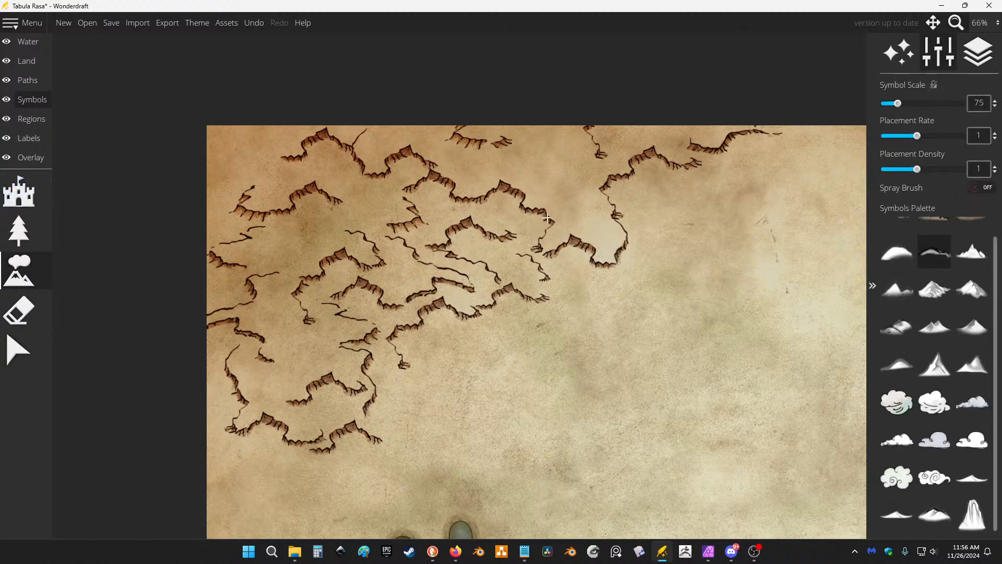
left_click(19, 193)
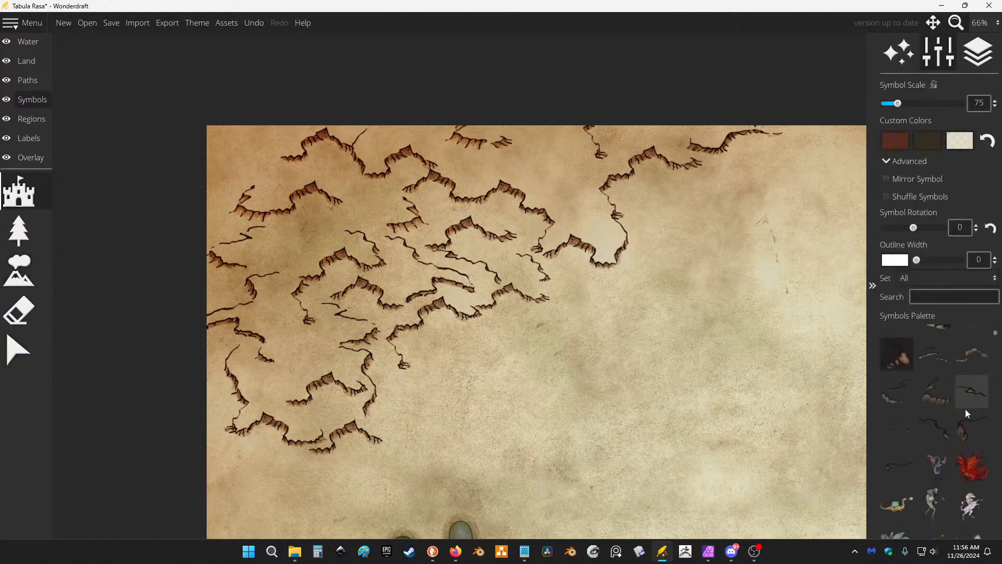
left_click(966, 407)
scroll(273, 226, "up", 1)
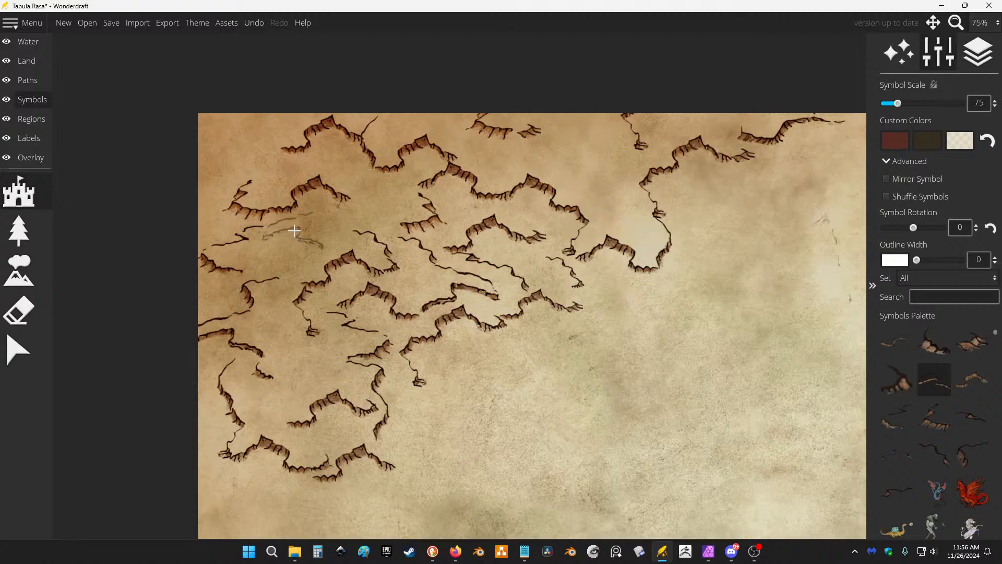
left_click(294, 230)
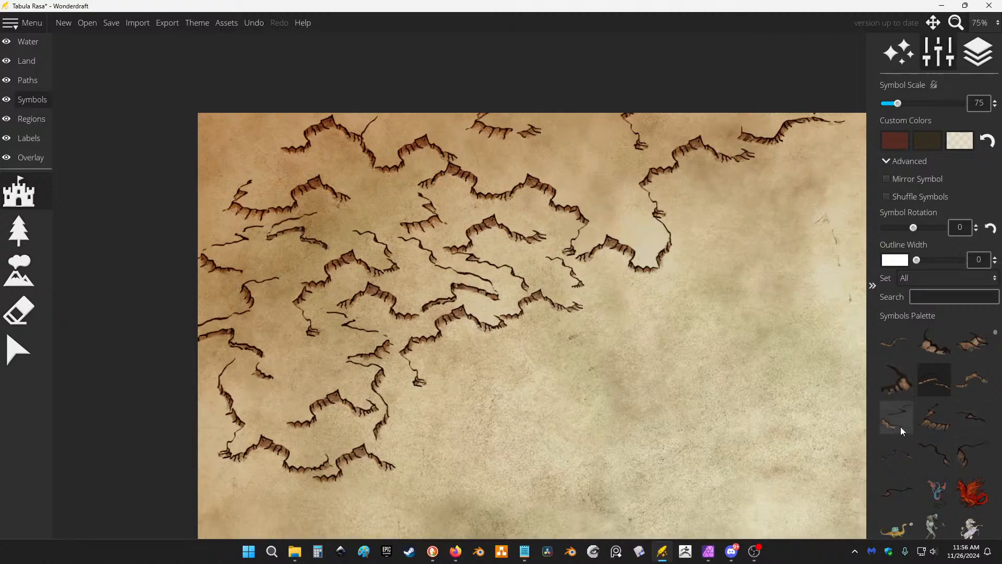
left_click(898, 343)
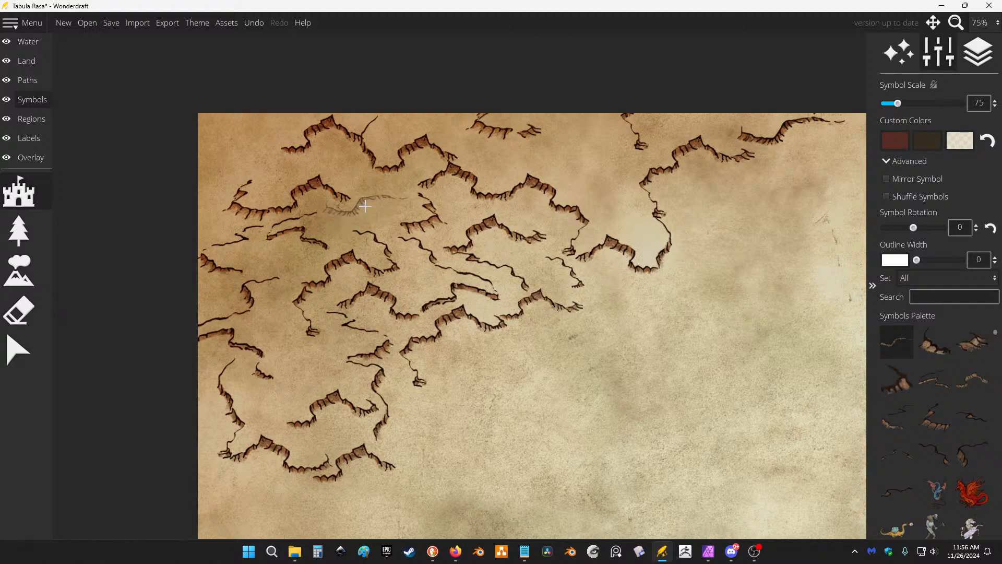
left_click(360, 210)
Add the rugged cliff beside the southwestern winding cliff, and the small steep cliff at the western edge beside the upper ridge.
left_click(934, 417)
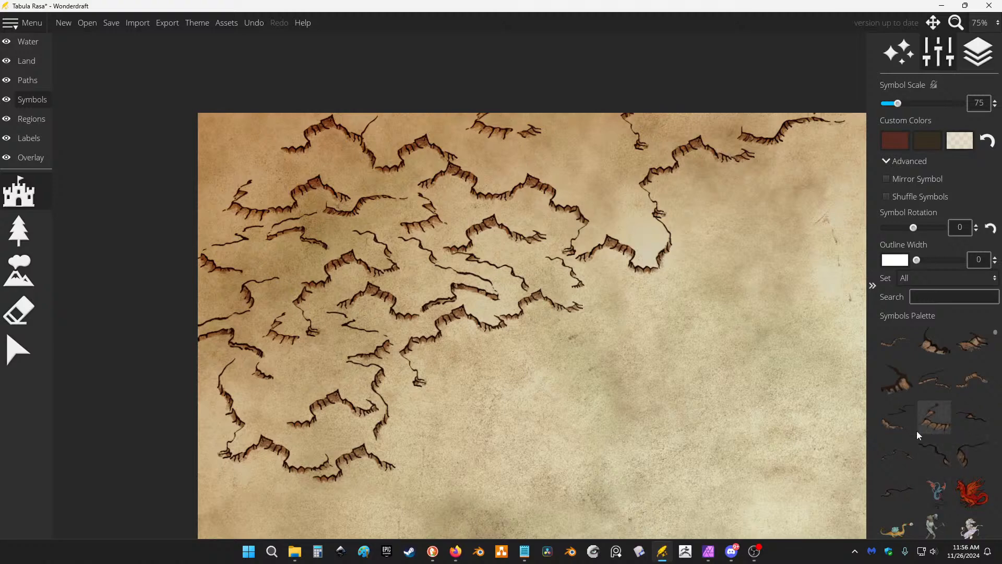
scroll(940, 433, "up", 1)
left_click(938, 371)
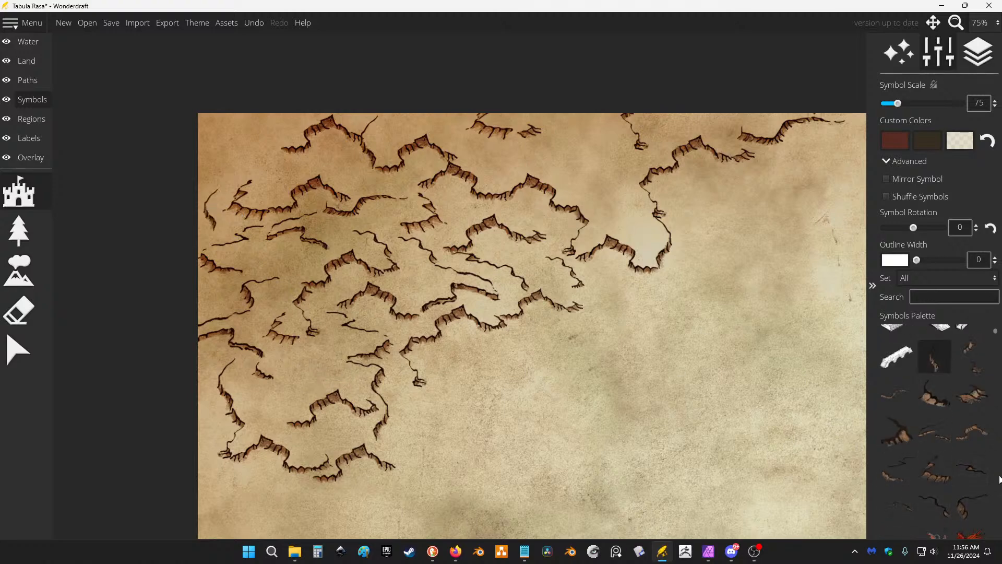
Place an arched ridge between the two central-western ridges, and a winding cliff beneath the northern ridge chain beside the rugged cliff.
left_click(957, 434)
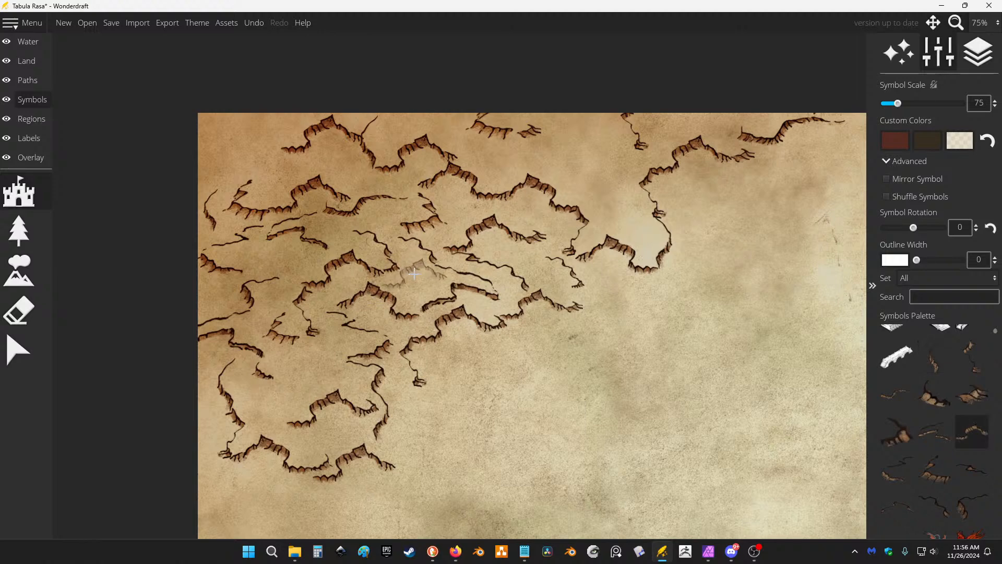
left_click(977, 352)
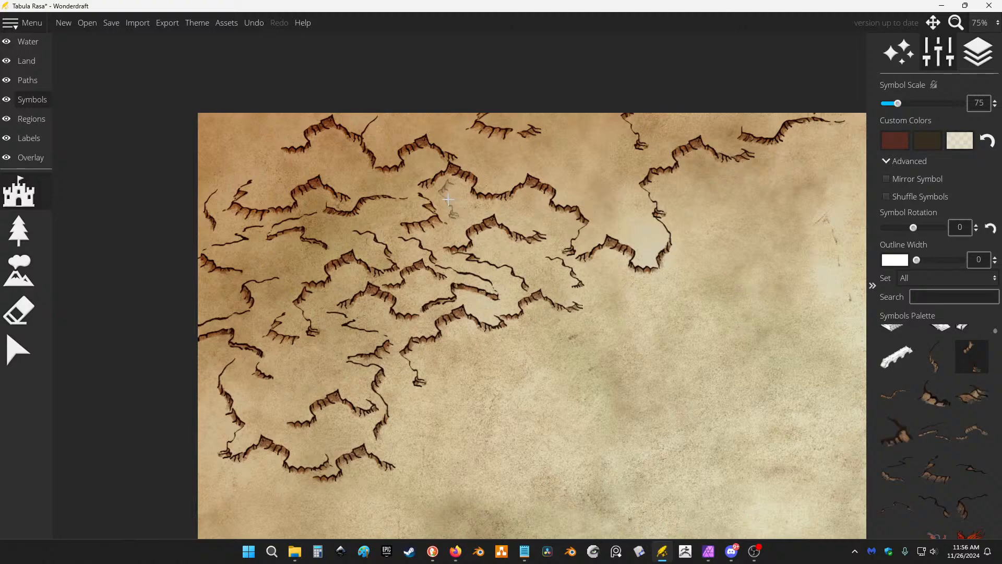
left_click(450, 203)
Place an arched ridge just above the southwestern inner ridge and extend its western end with the rugged cliff.
left_click(963, 444)
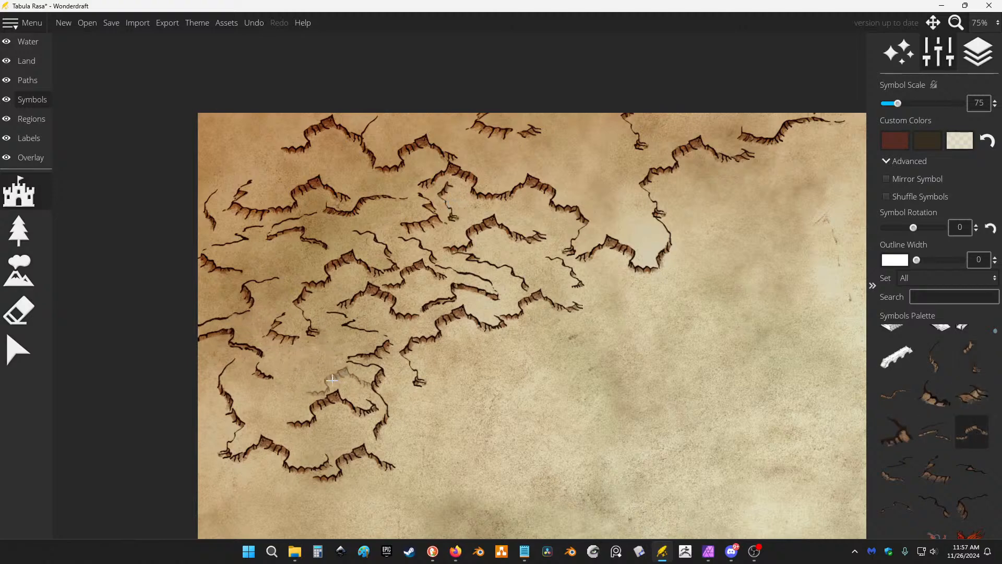
left_click(928, 475)
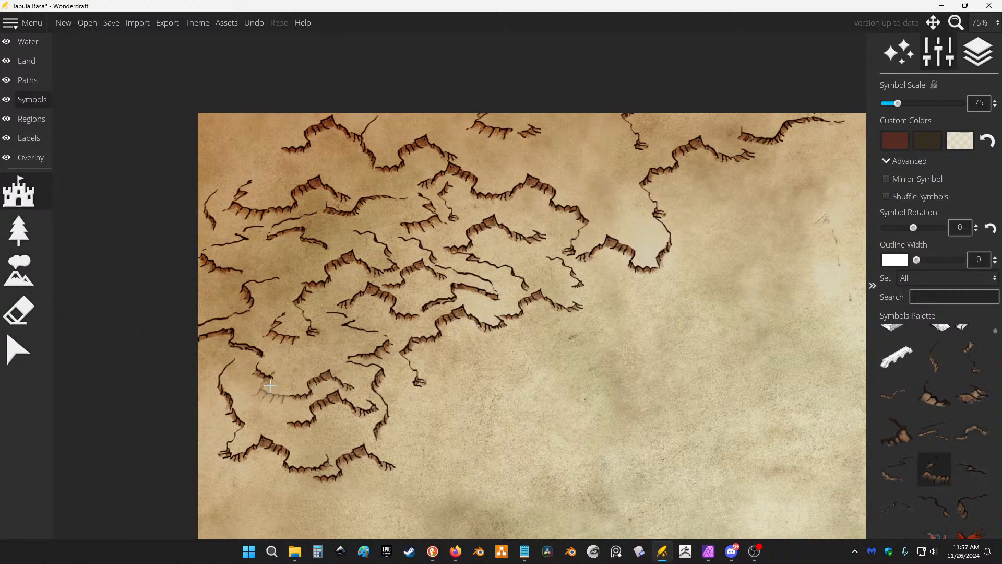
Add the thin winding line cliff over the winding cliff near the northern edge, with the short rugged cliff at its lower end.
scroll(450, 196, "down", 1)
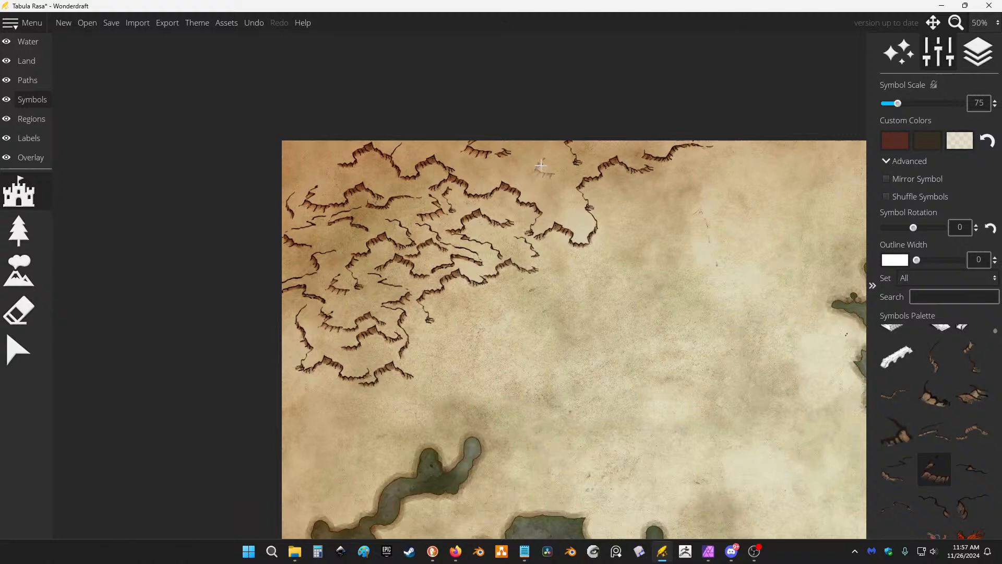
scroll(540, 165, "up", 1)
left_click(968, 478)
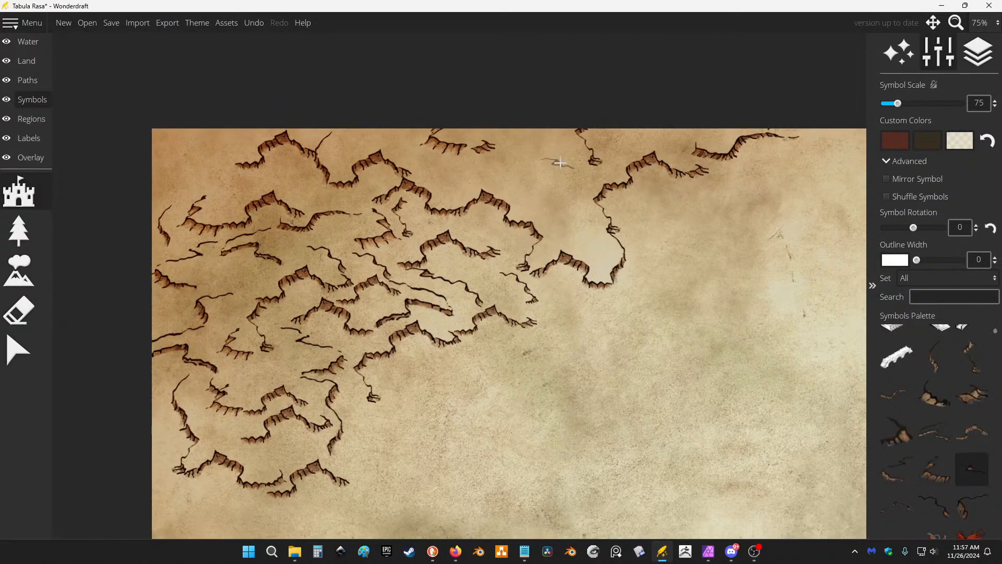
left_click(937, 475)
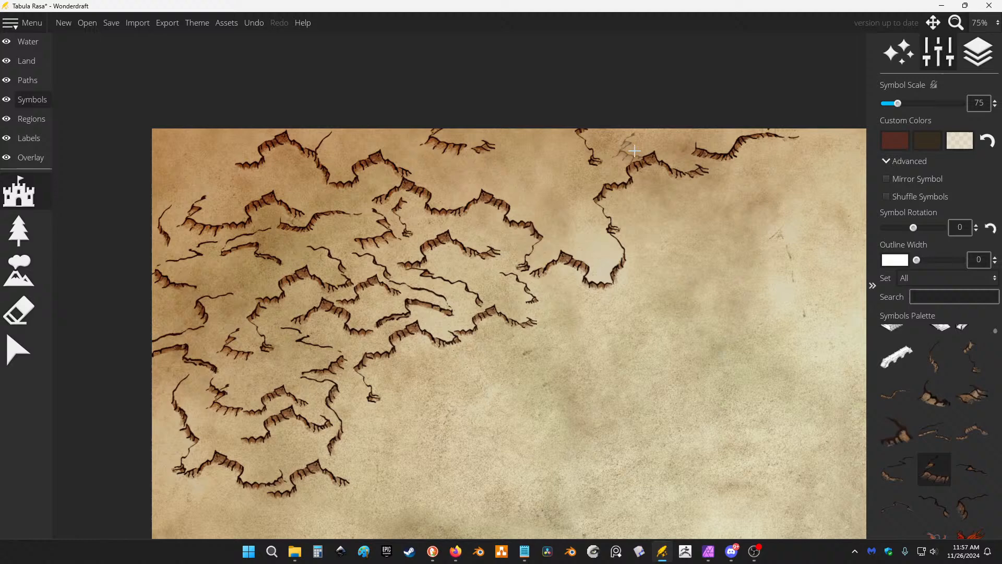
left_click(936, 497)
left_click(578, 165)
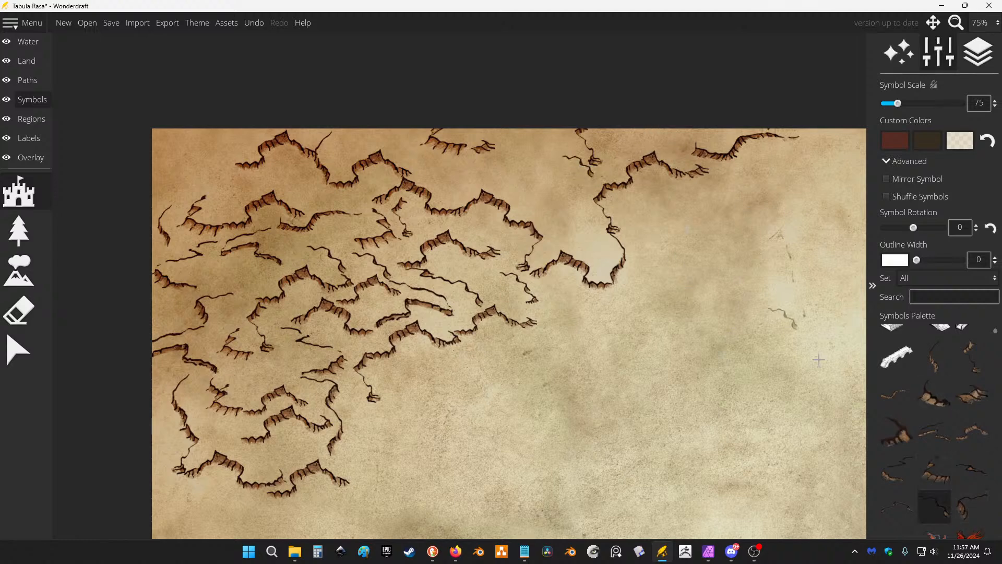
left_click(970, 394)
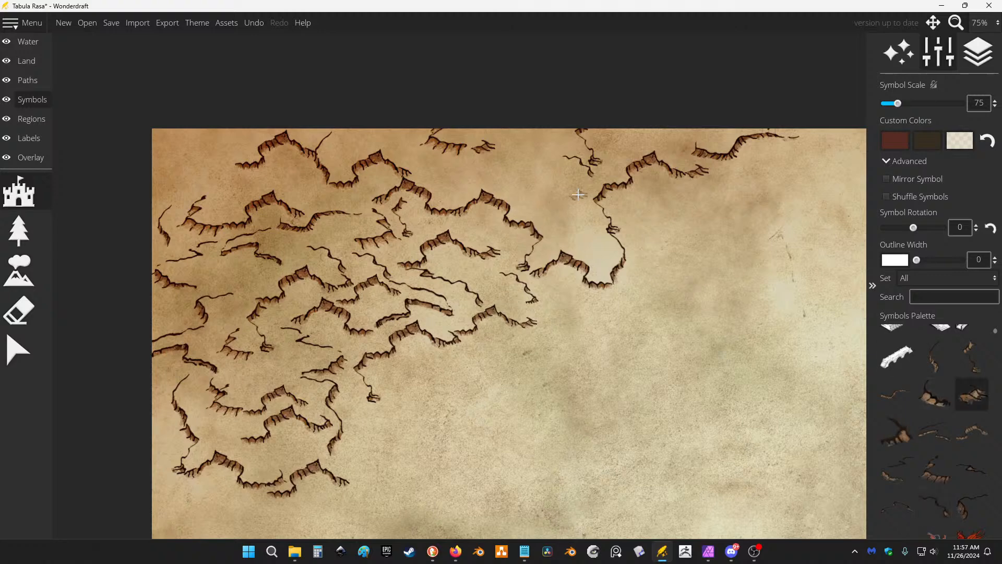
Place a steep cliff and a winding cliff along the northern edge, and an arched ridge just south between them.
left_click(935, 357)
left_click(514, 138)
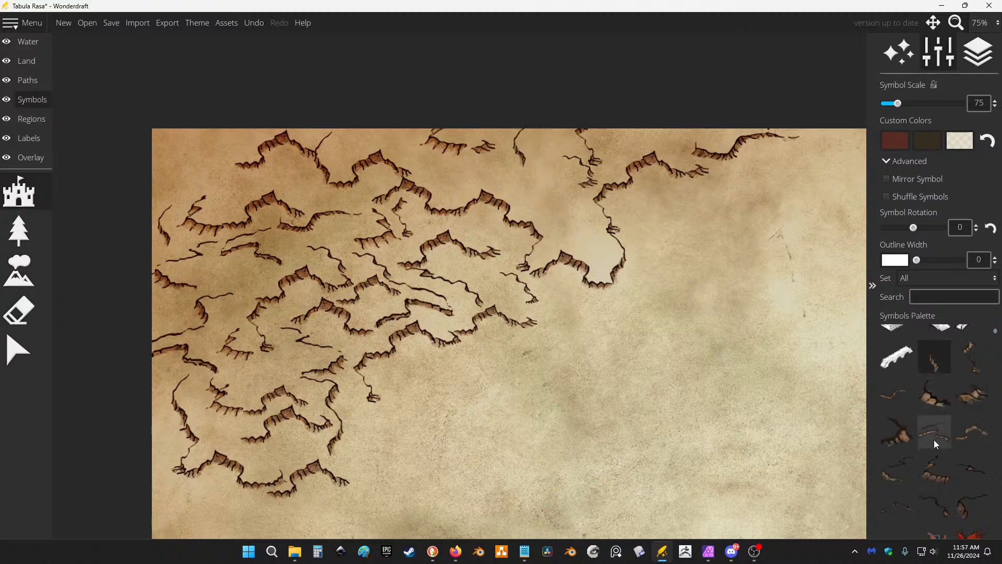
left_click(966, 358)
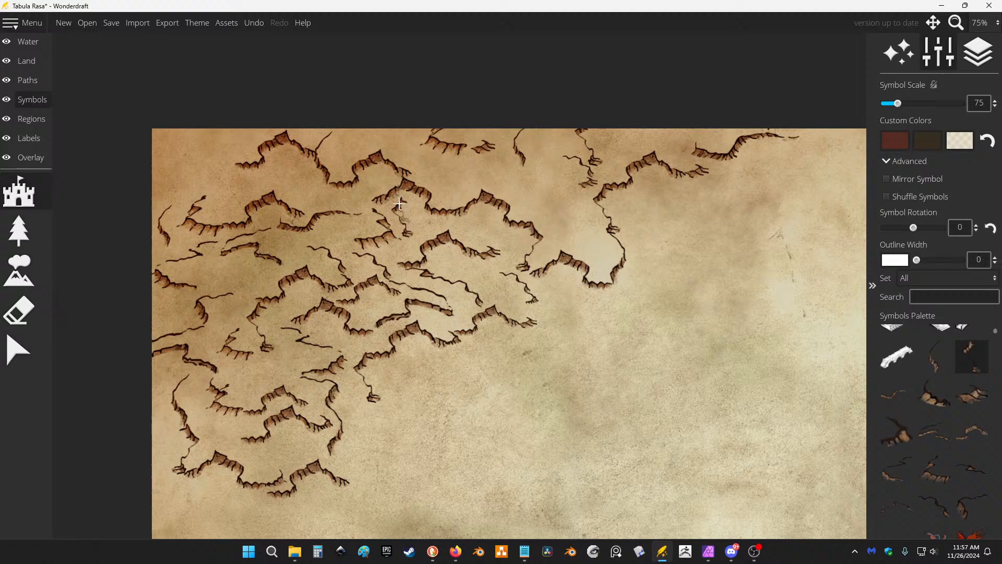
left_click(619, 131)
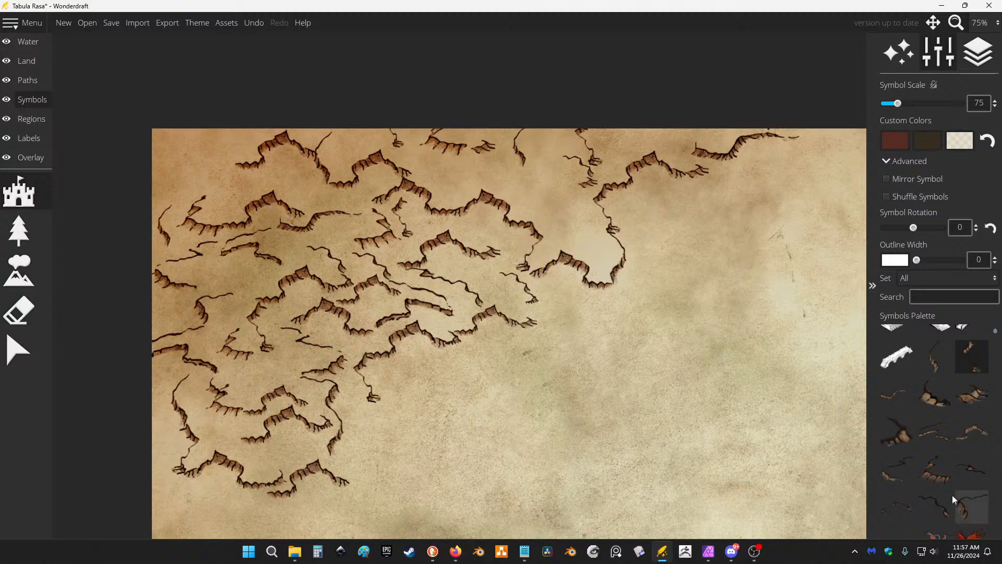
left_click(975, 435)
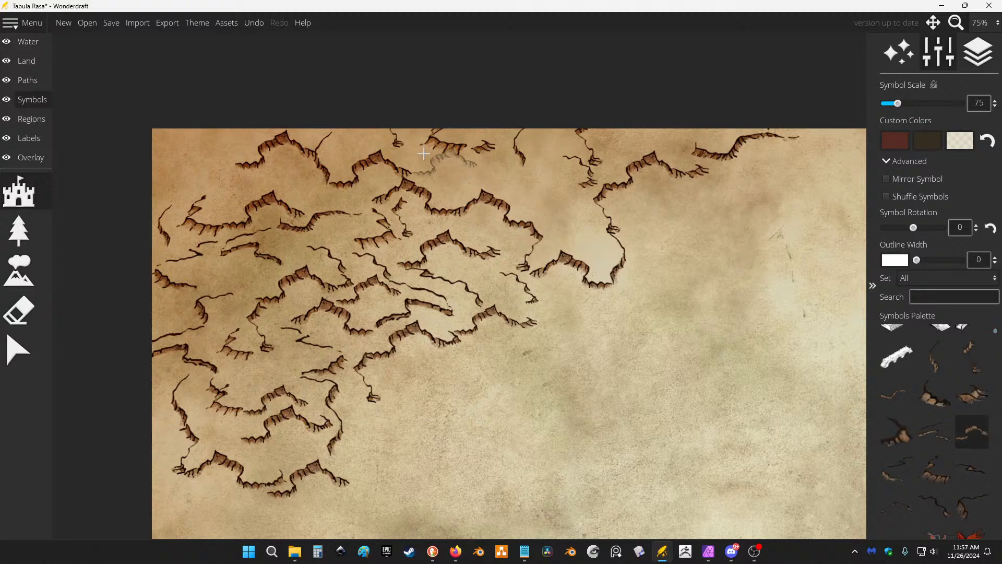
left_click(473, 179)
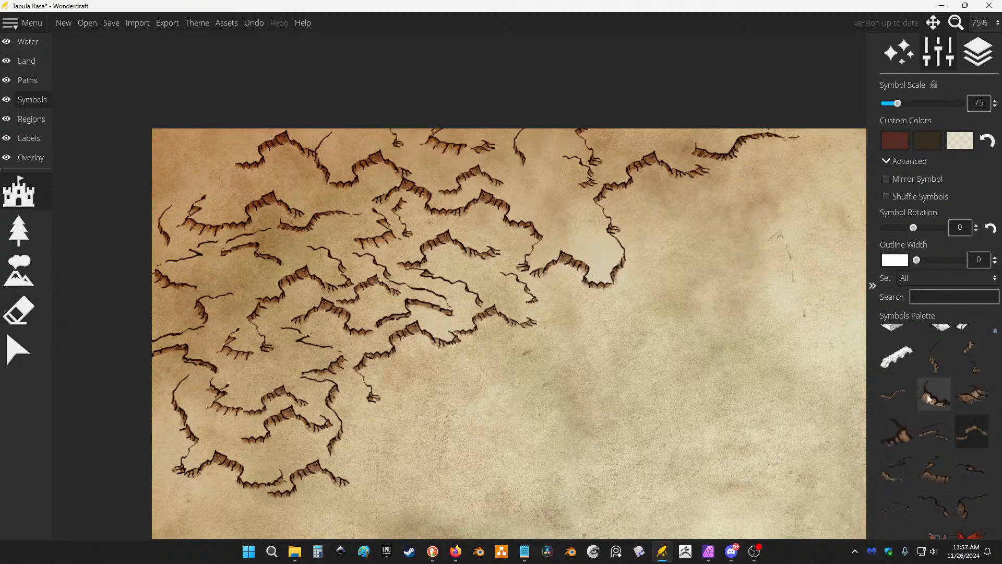
Extend the westernmost northern ridge into the map's northwestern corner with the rugged cliff and another arched ridge.
left_click(943, 473)
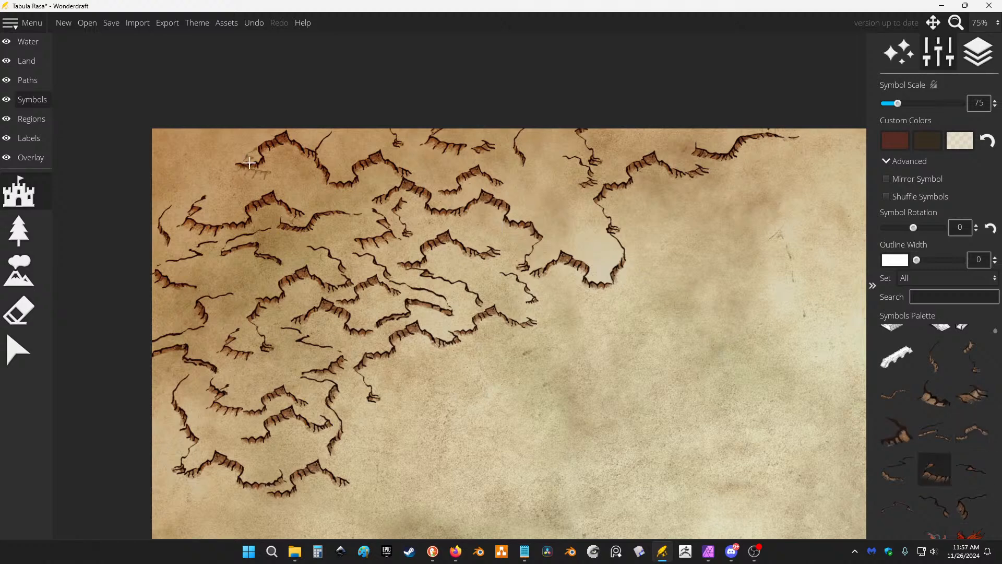
left_click(215, 157)
left_click(972, 432)
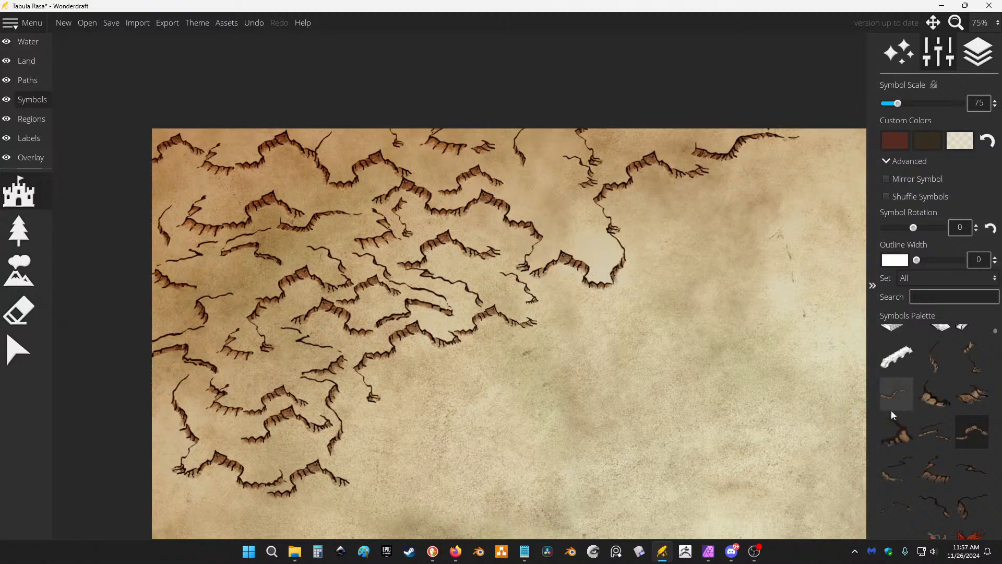
Place the rugged cliff on the western edge below the northwestern corner ridge and continue it eastward with an arched ridge.
left_click(971, 357)
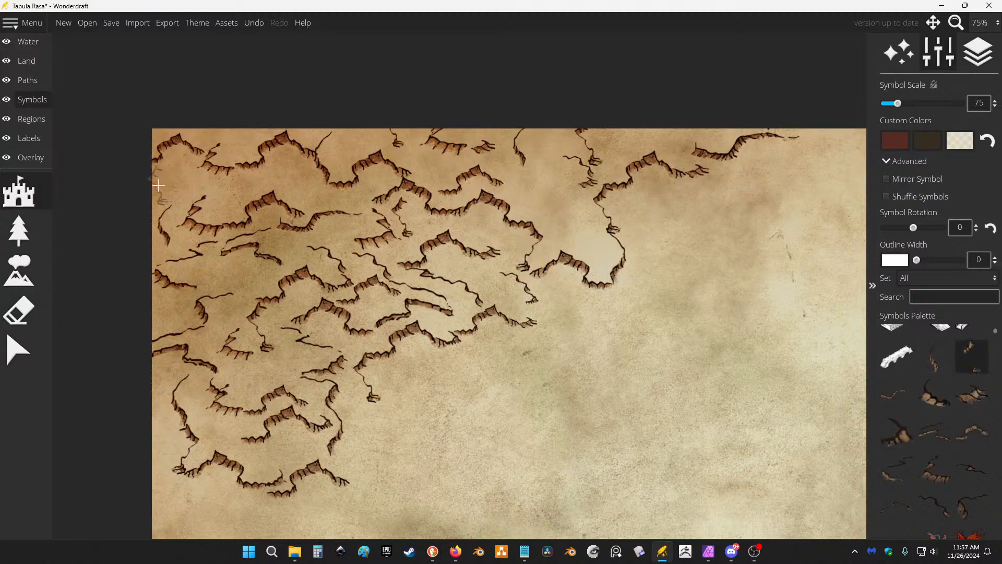
left_click(972, 431)
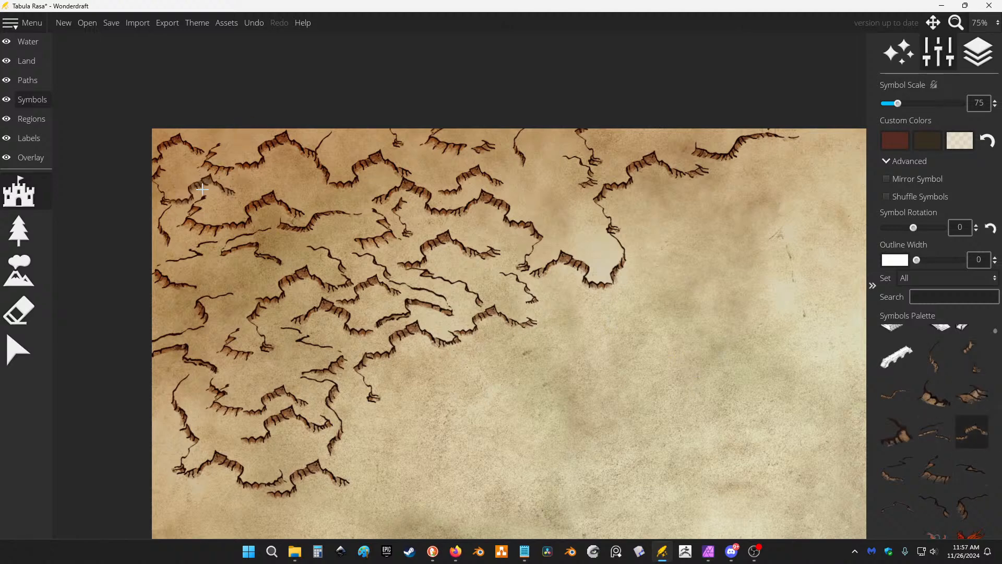
scroll(745, 200, "down", 1)
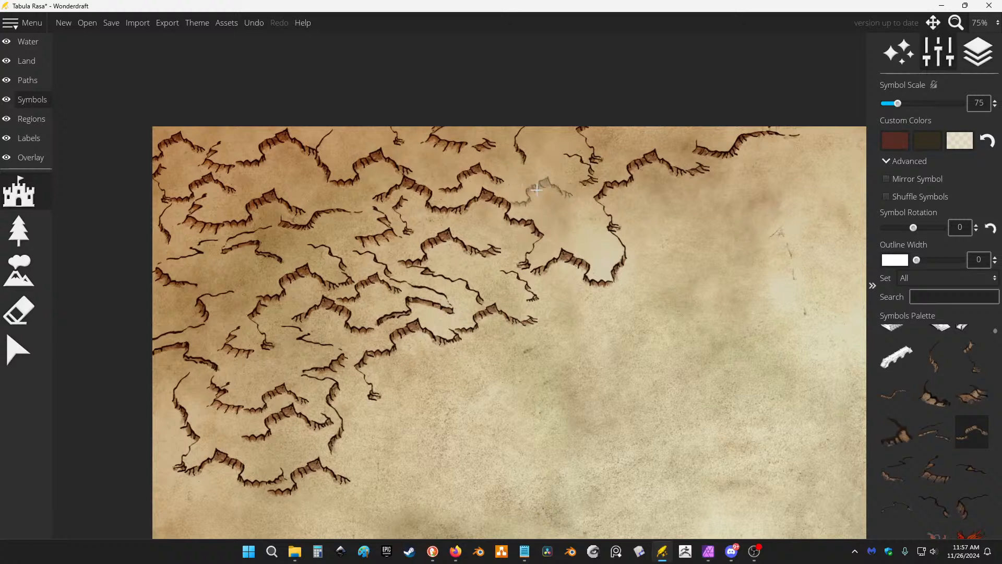
Place an arched ridge in the gap of the northeastern cliffs, with a steep cliff and a winding cliff just south of it.
left_click(542, 176)
left_click(935, 358)
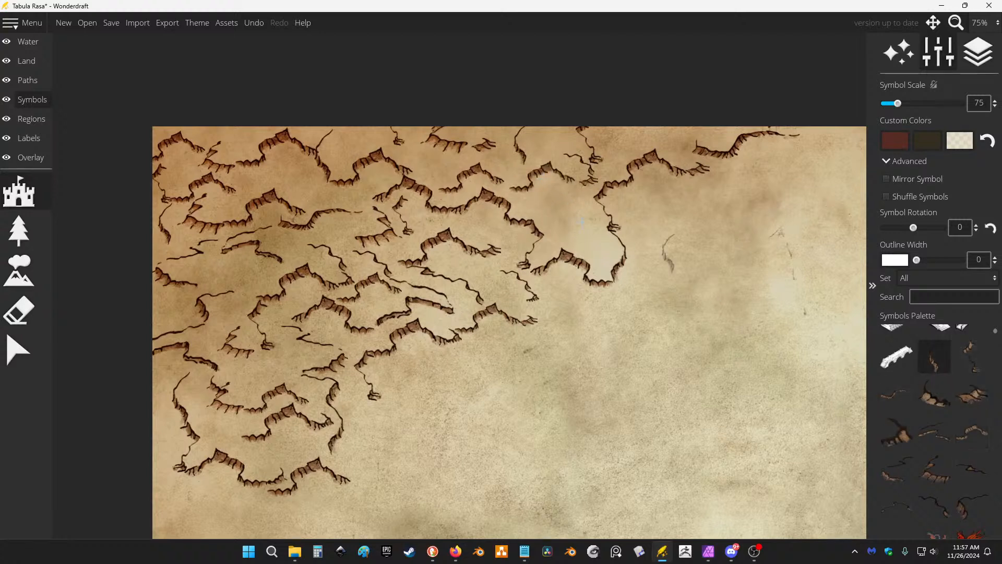
left_click(552, 205)
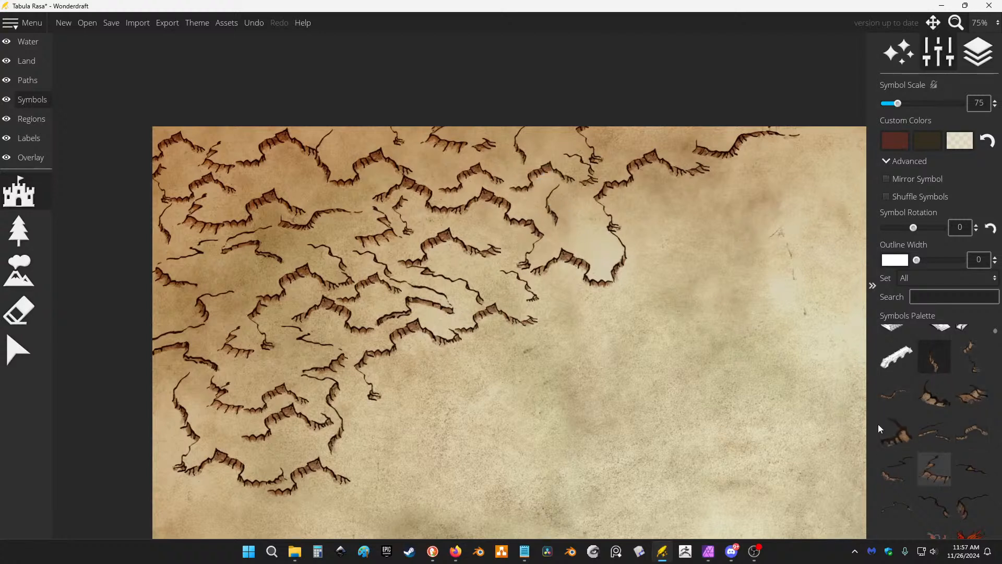
left_click(934, 468)
left_click(951, 503)
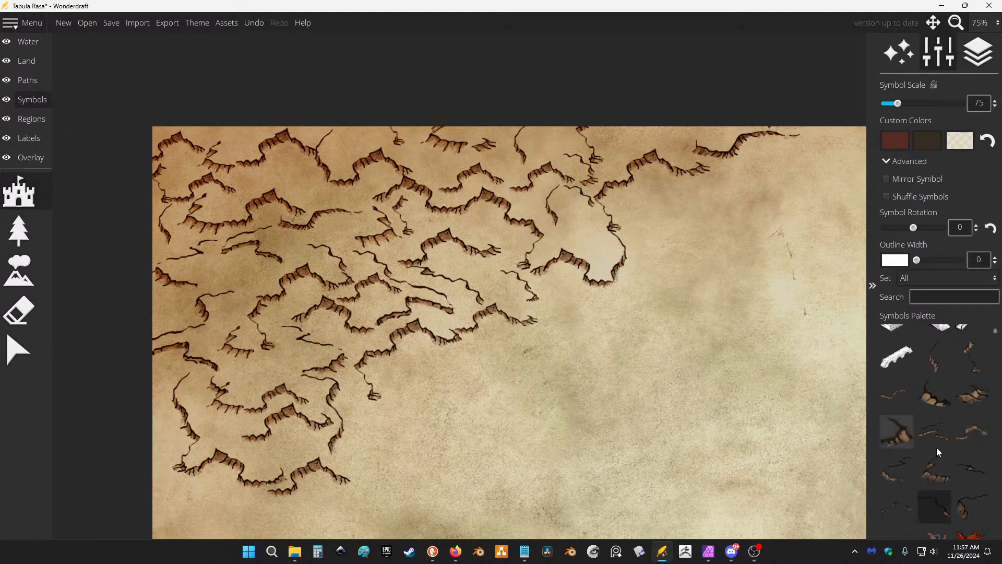
left_click(972, 433)
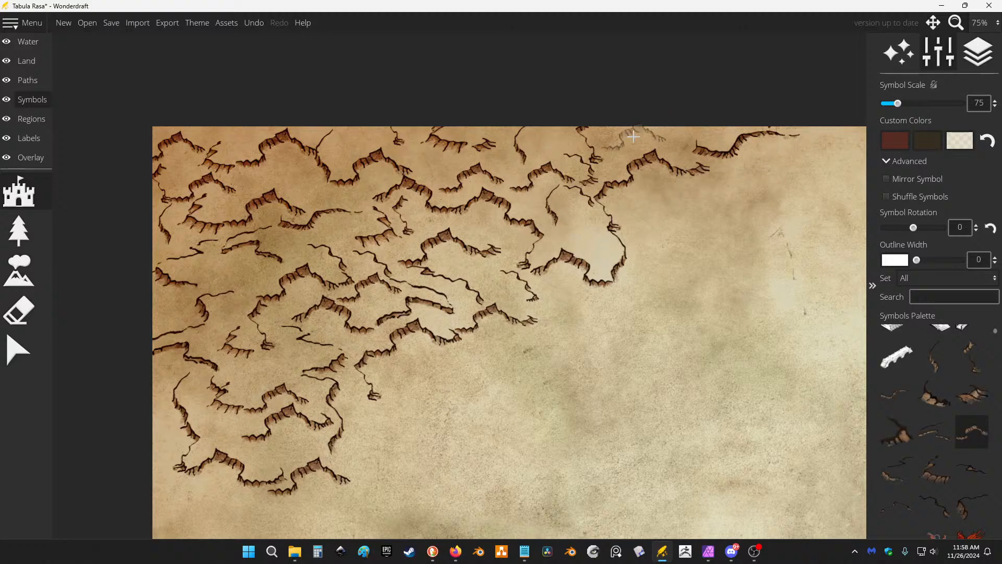
scroll(640, 127, "down", 5)
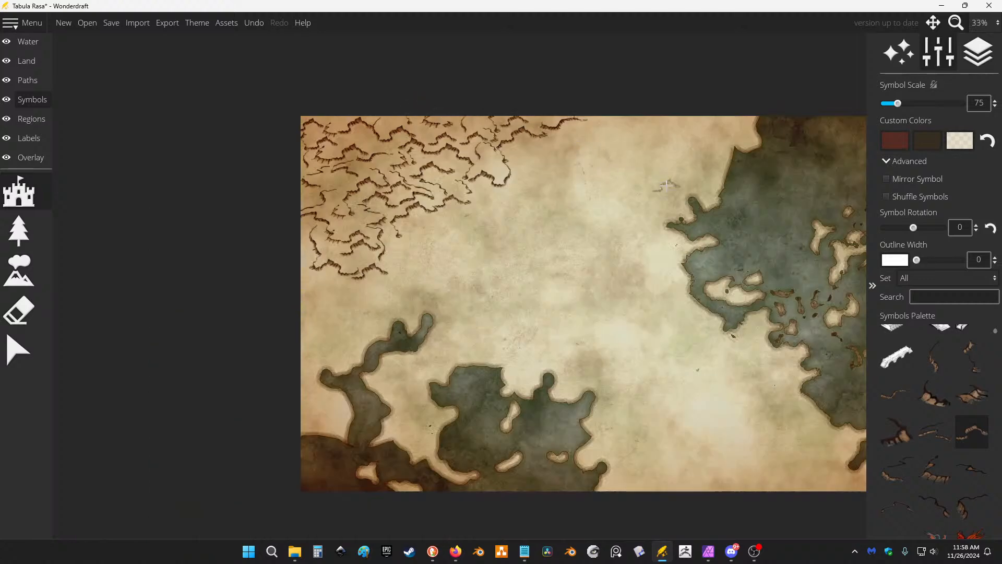
scroll(459, 280, "up", 2)
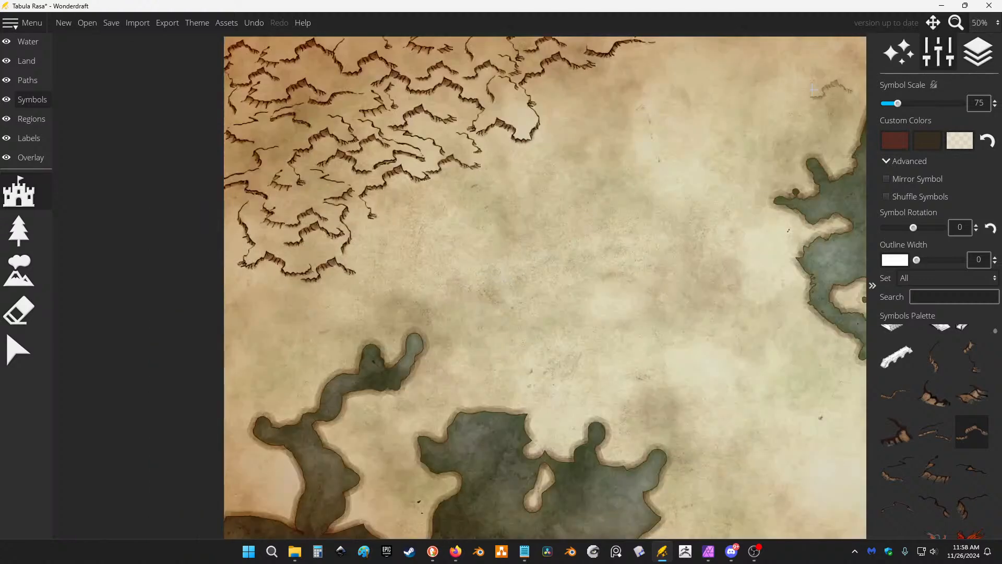
left_click(45, 344)
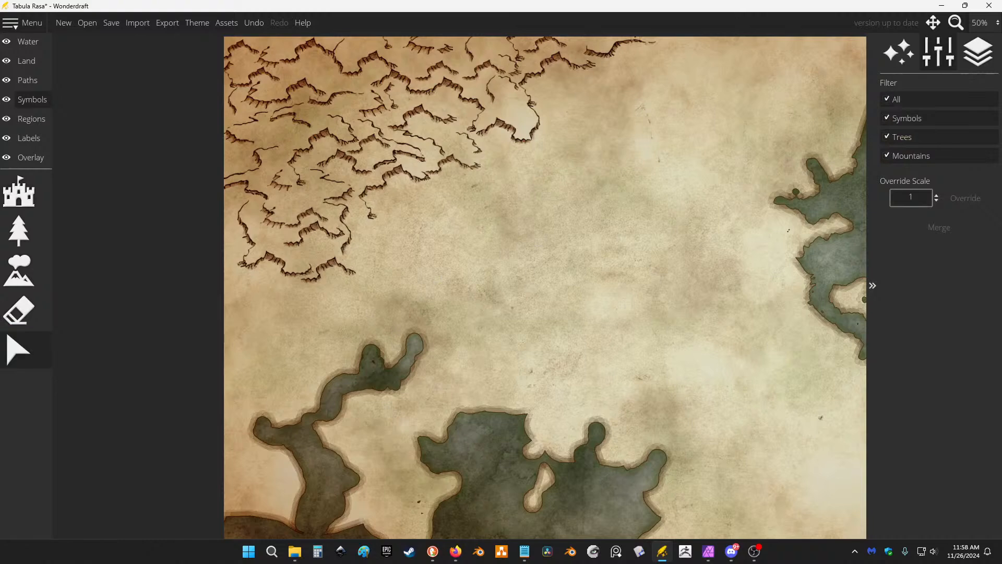
scroll(546, 228, "down", 2)
scroll(465, 287, "up", 2)
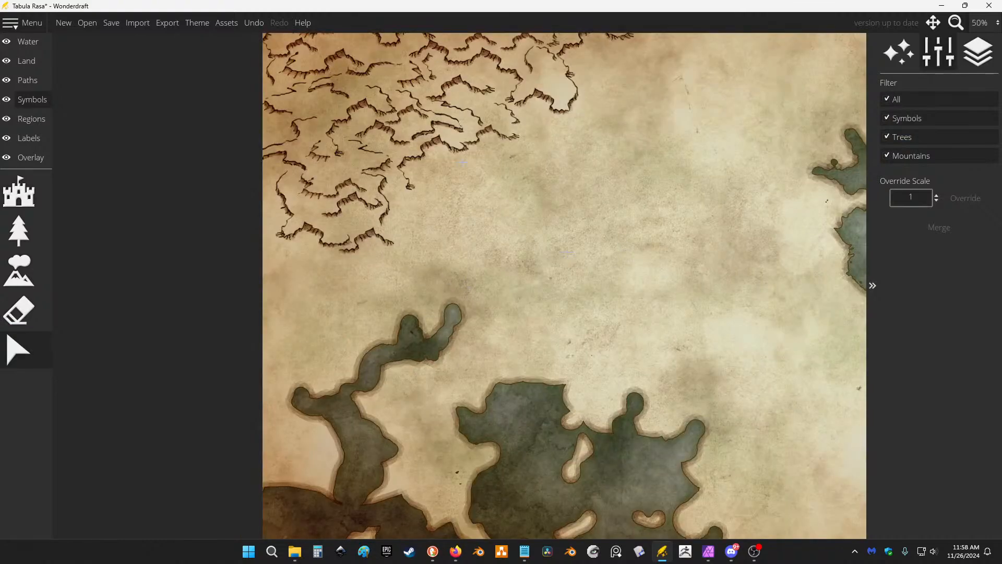
scroll(459, 164, "down", 2)
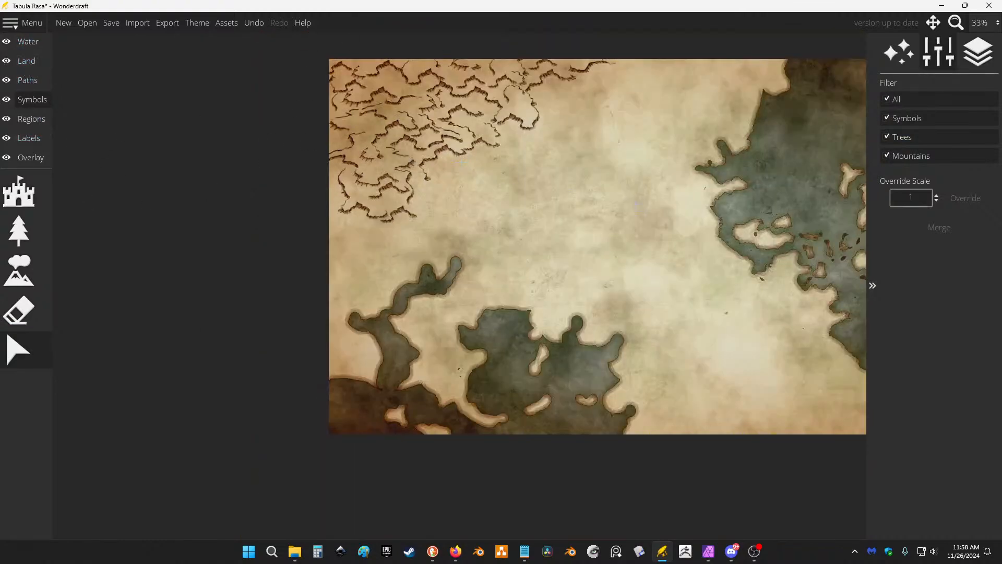
left_click_drag(637, 208, 569, 218)
Try painting tall, steep rock peaks at scale 75 across the central mainland, and undo them.
left_click(51, 269)
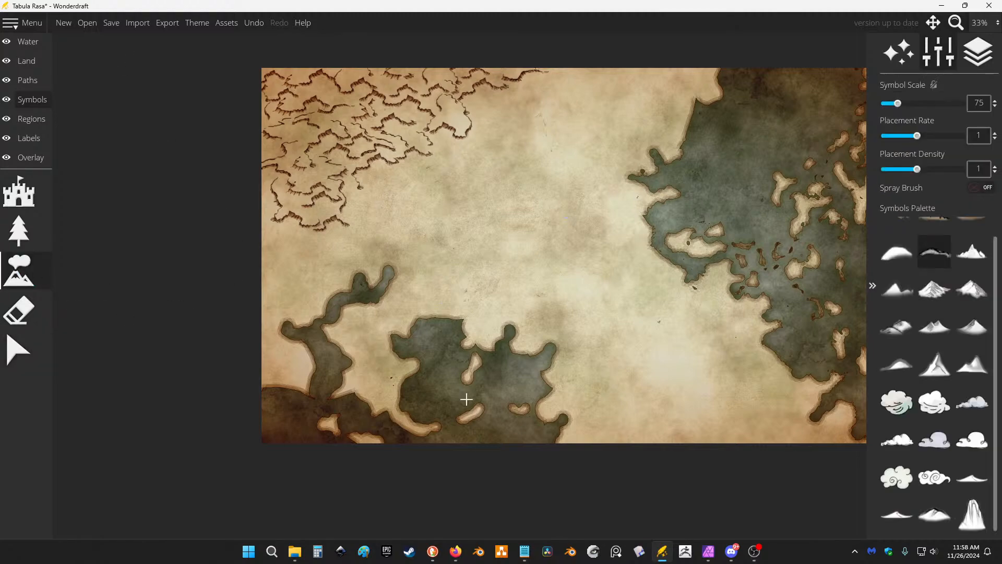
left_click(972, 514)
scroll(543, 209, "up", 2)
left_click(473, 186)
left_click_drag(505, 214, 596, 244)
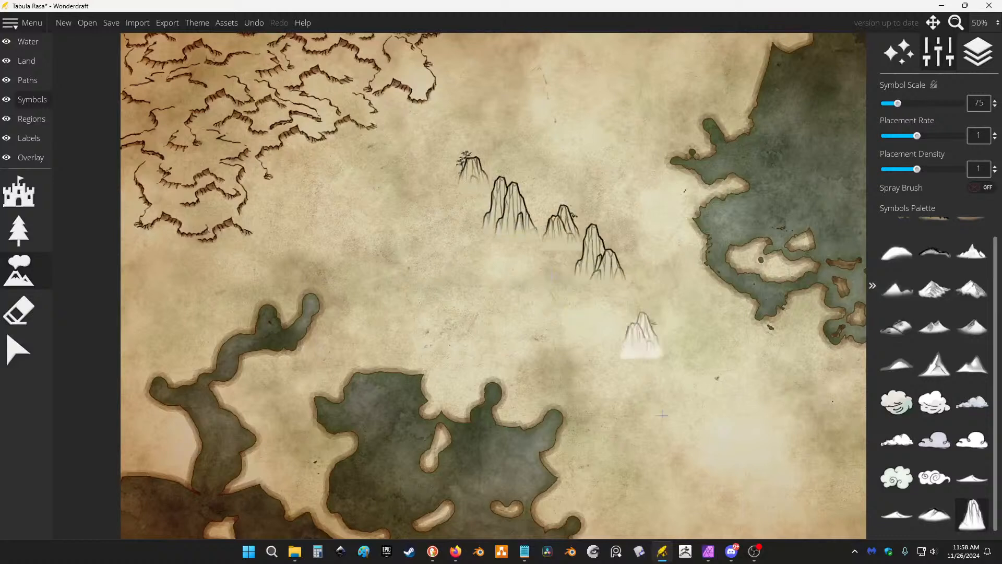
key("ctrl+z")
key("ctrl+z")
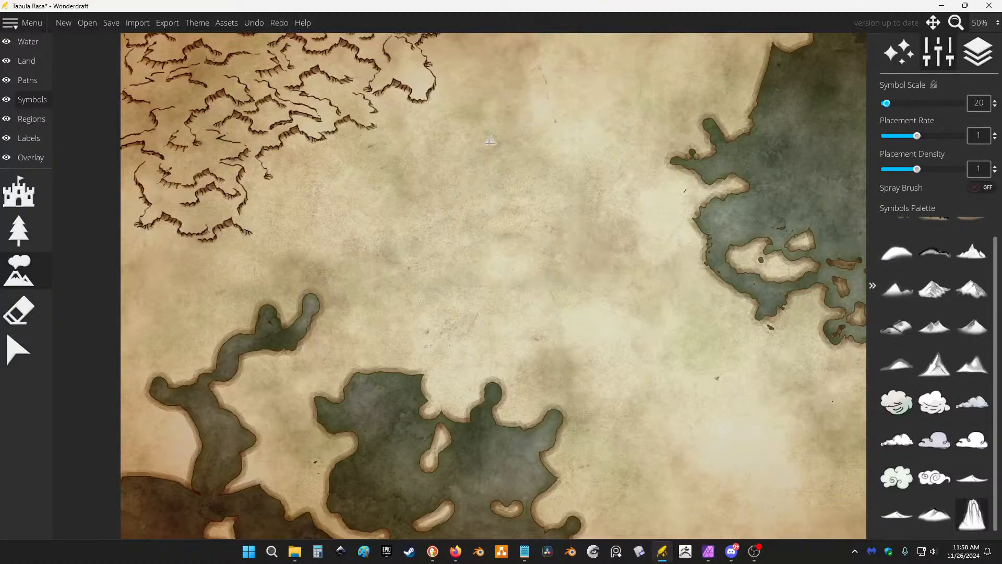
Try painting chains of the tall rock peaks at scale 20 southeast of the cliffs, and undo them.
left_click_drag(886, 103, 891, 103)
mouse_move(367, 330)
left_mouse_down()
mouse_move(378, 297)
mouse_move(406, 269)
mouse_move(401, 280)
mouse_move(455, 277)
mouse_move(426, 260)
mouse_move(438, 256)
mouse_move(437, 179)
mouse_move(478, 106)
left_mouse_up()
key("ctrl+z")
mouse_move(379, 104)
left_mouse_down()
mouse_move(420, 134)
mouse_move(438, 176)
mouse_move(434, 200)
left_mouse_up()
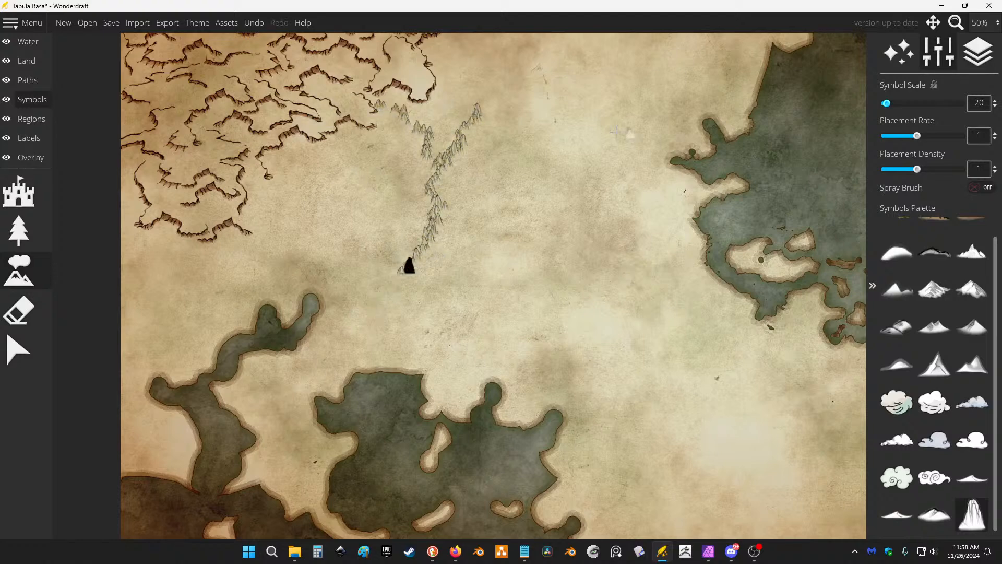
key("ctrl+z")
key("ctrl+z")
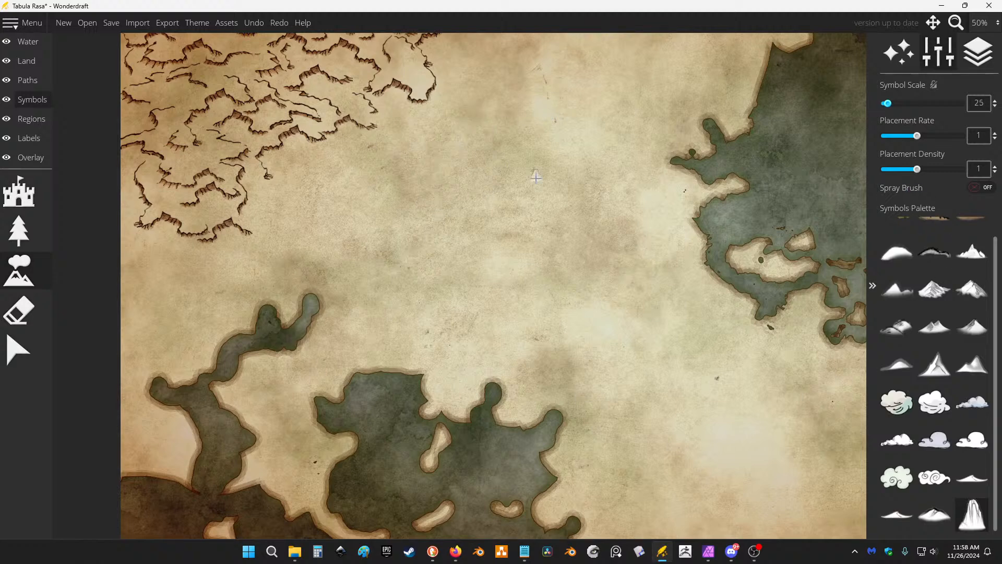
Try the tall rock peaks at a slightly larger scale in a diagonal central chain, and undo them.
scroll(491, 171, "up", 1)
left_click_drag(411, 149, 548, 244)
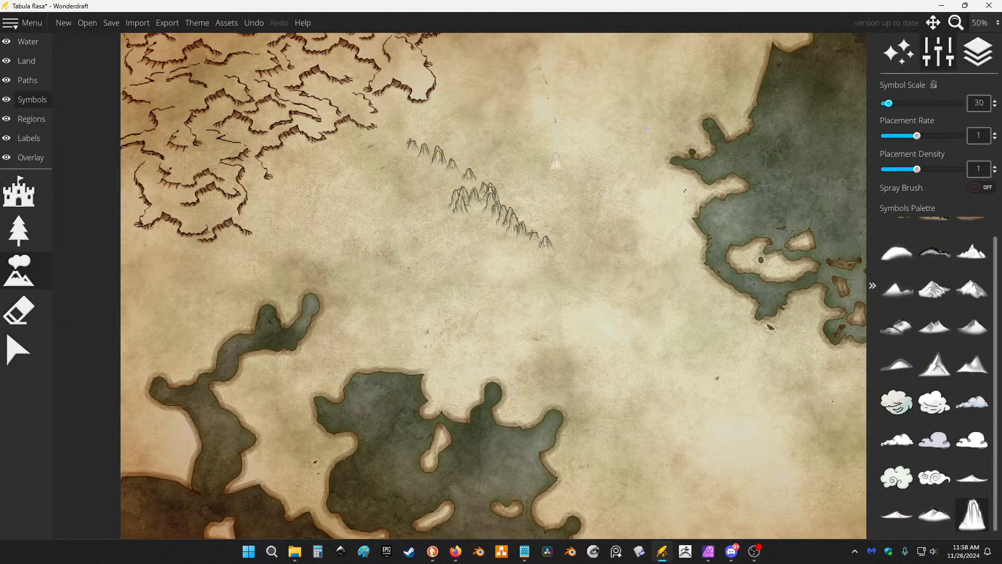
left_click(934, 515)
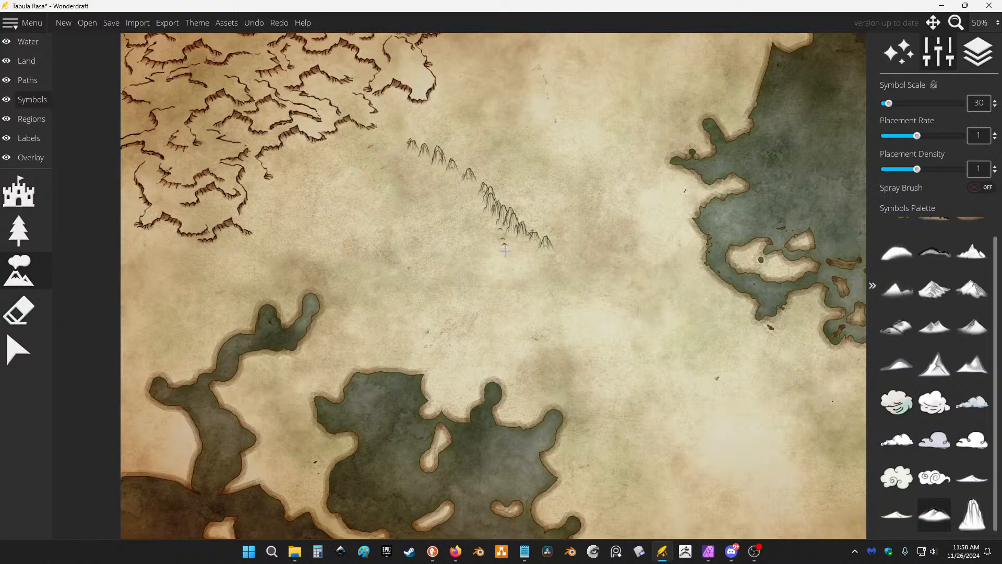
key("ctrl+z")
Choose the sharp single-peaked mountain symbol for the mountain brush.
left_click(980, 276)
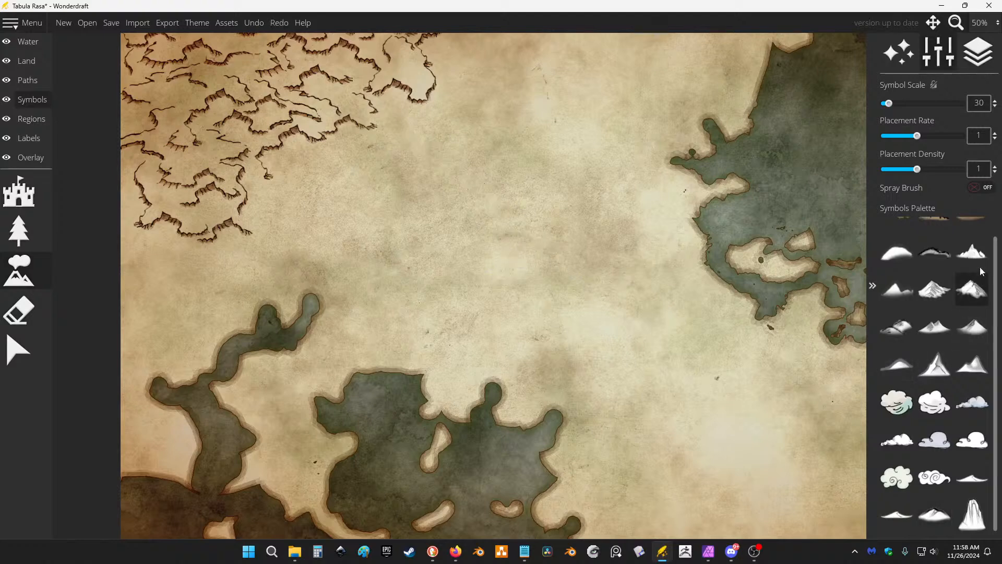
left_click(979, 265)
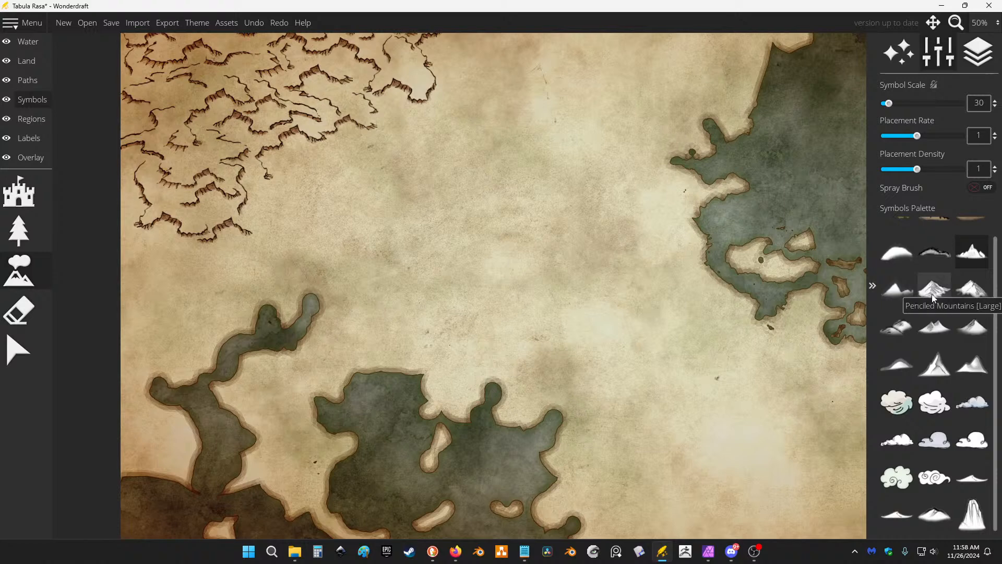
left_click(932, 372)
Try painting a diagonal chain of the sharp single-peaked mountains at scale 45 in the central mainland, and undo it.
scroll(478, 223, "up", 1)
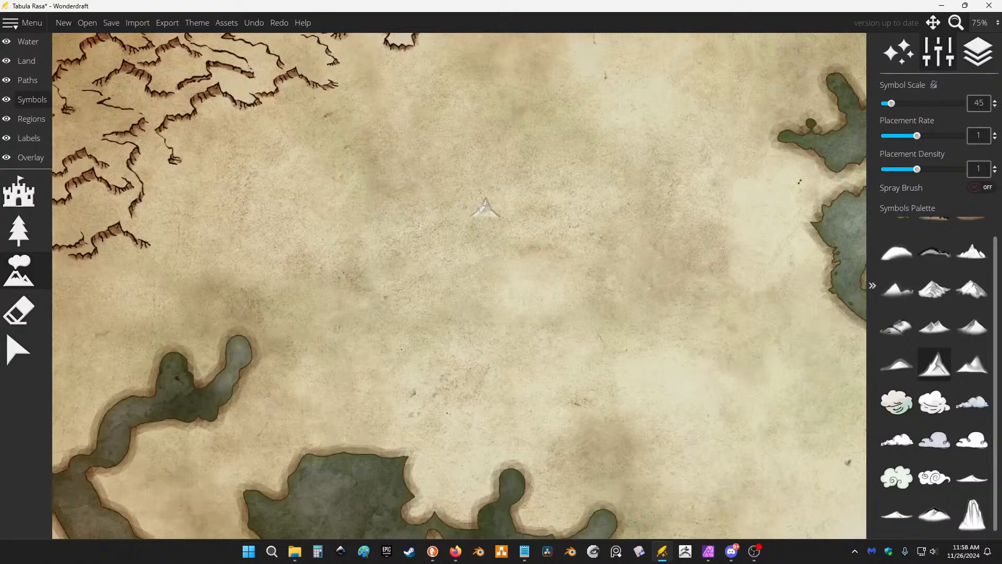
left_click_drag(486, 209, 601, 293)
scroll(514, 114, "down", 2)
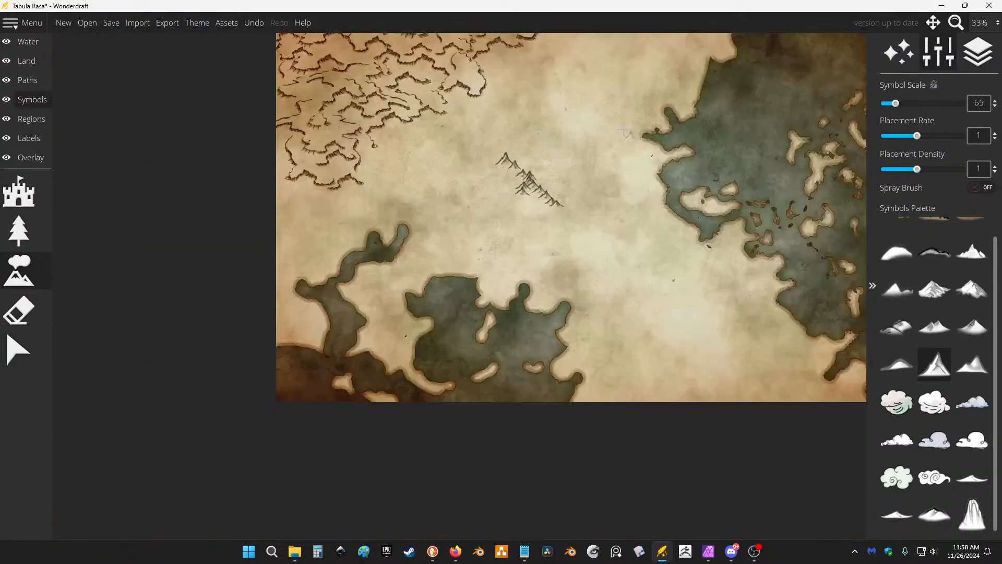
scroll(623, 131, "up", 2)
key("ctrl+z")
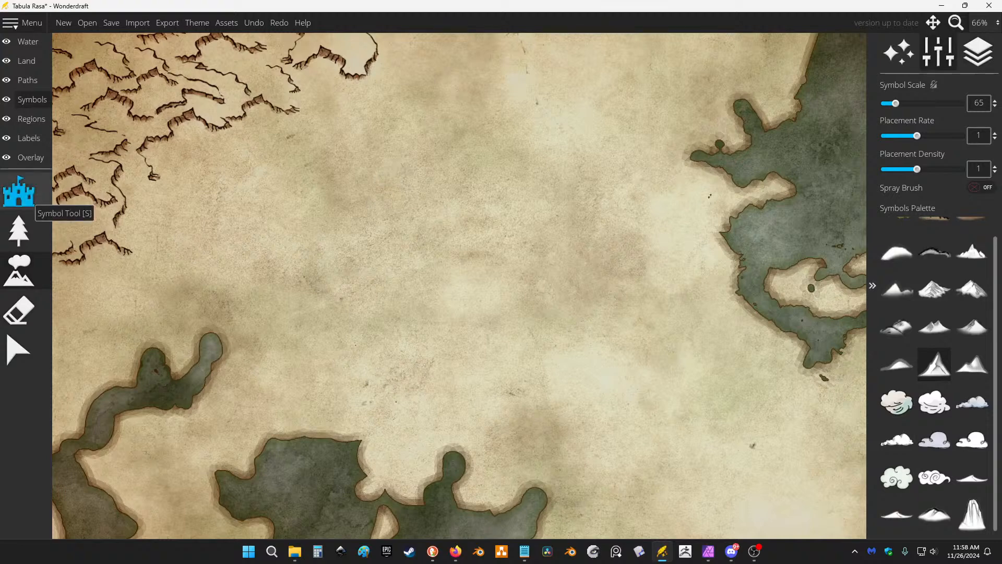
Paint two long mountain chains with side branches at symbol scale 50, running from the northern edge down through the central and southern mainland.
key("alt+Tab")
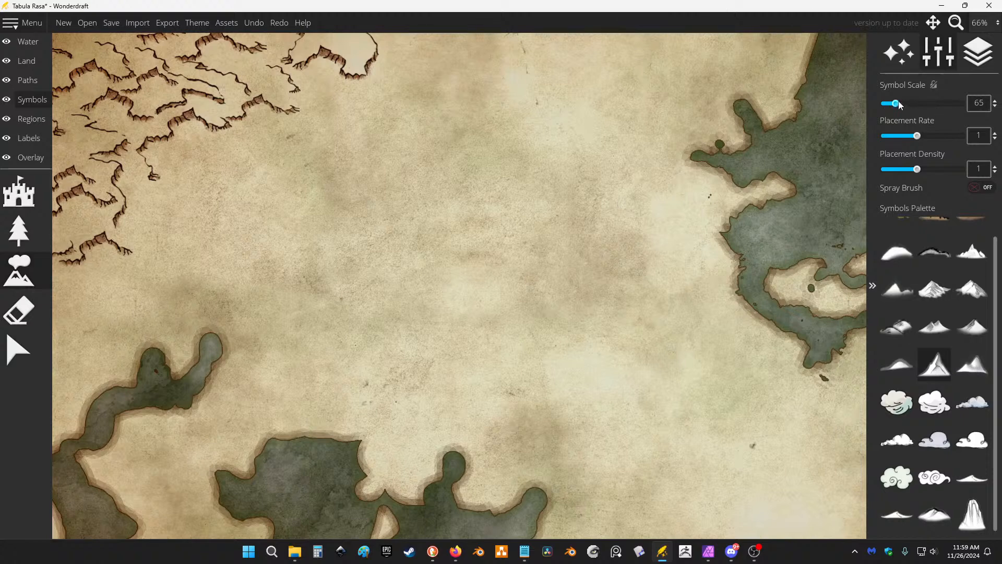
left_click_drag(899, 105, 892, 106)
scroll(470, 110, "down", 2)
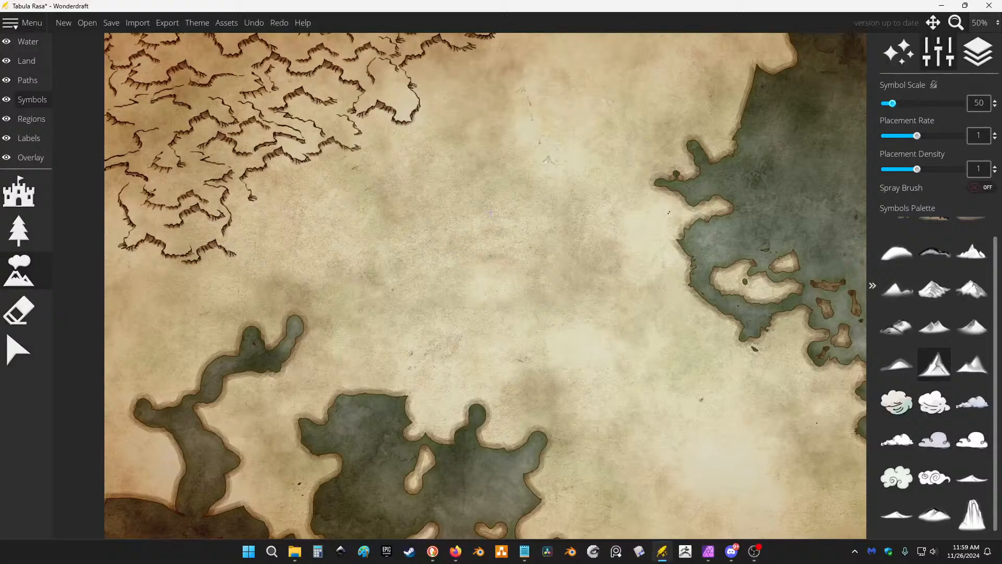
scroll(300, 385, "down", 2)
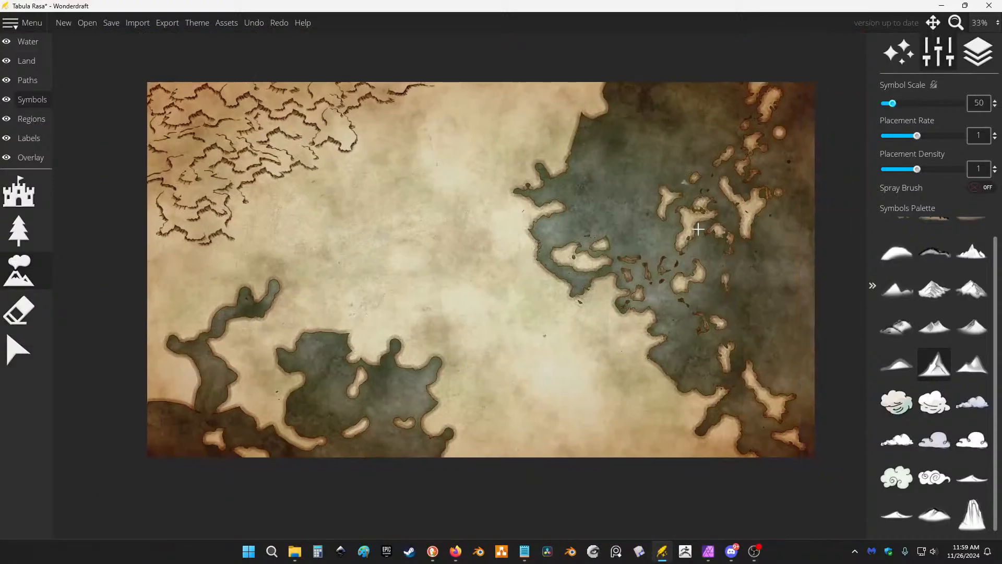
mouse_move(579, 402)
left_mouse_down()
mouse_move(538, 349)
mouse_move(545, 362)
mouse_move(505, 349)
mouse_move(524, 338)
mouse_move(503, 311)
mouse_move(503, 290)
mouse_move(484, 277)
mouse_move(457, 199)
mouse_move(472, 271)
mouse_move(432, 264)
mouse_move(424, 222)
mouse_move(429, 239)
mouse_move(445, 185)
mouse_move(439, 153)
mouse_move(458, 152)
mouse_move(496, 117)
mouse_move(482, 85)
mouse_move(493, 77)
mouse_move(494, 111)
left_mouse_up()
left_click_drag(352, 269, 436, 201)
mouse_move(440, 272)
left_mouse_down()
mouse_move(442, 293)
mouse_move(456, 298)
left_mouse_up()
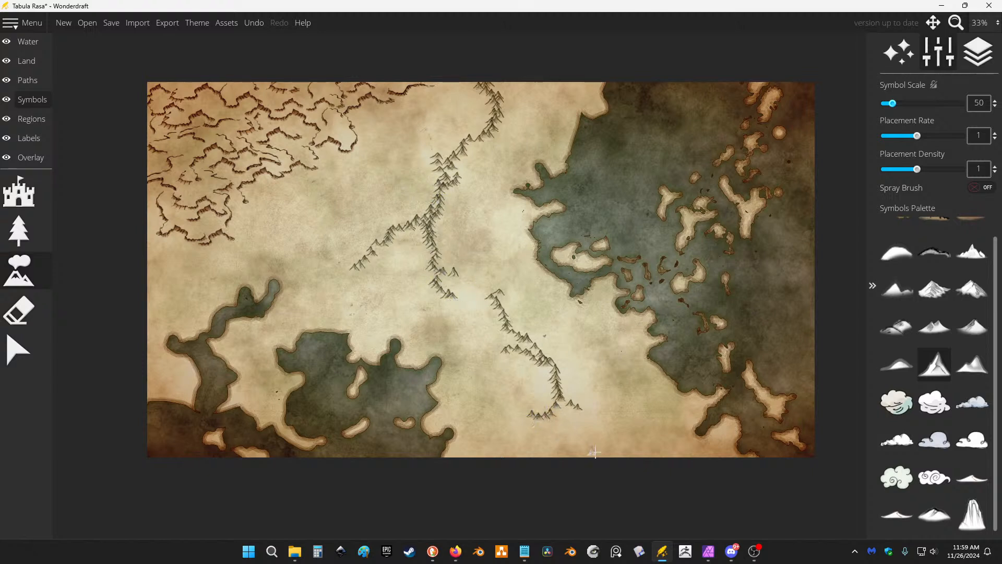
Add small mountain groups at the southern edge and near the southeastern coast, and erase the chain section between the northern range and central fork.
mouse_move(610, 444)
left_mouse_down()
mouse_move(637, 469)
mouse_move(625, 424)
left_mouse_up()
left_click_drag(606, 314, 597, 322)
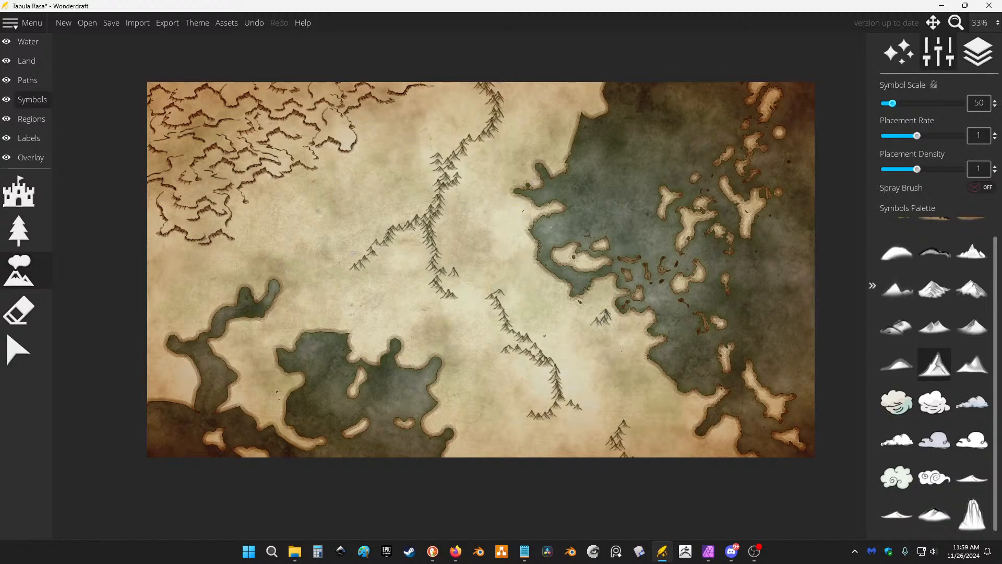
left_click(19, 311)
mouse_move(455, 192)
left_mouse_down()
mouse_move(443, 167)
mouse_move(458, 175)
left_mouse_up()
Paint further mountain ranges southeast of the cliffs, along the northern edge, and south of the cliffs near the western edge.
left_click(19, 270)
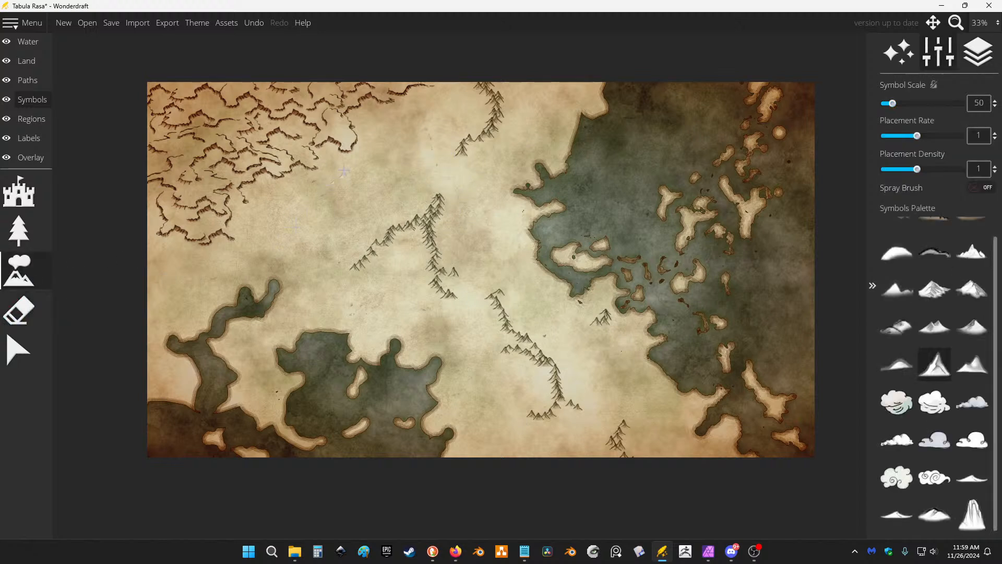
left_click_drag(344, 171, 405, 195)
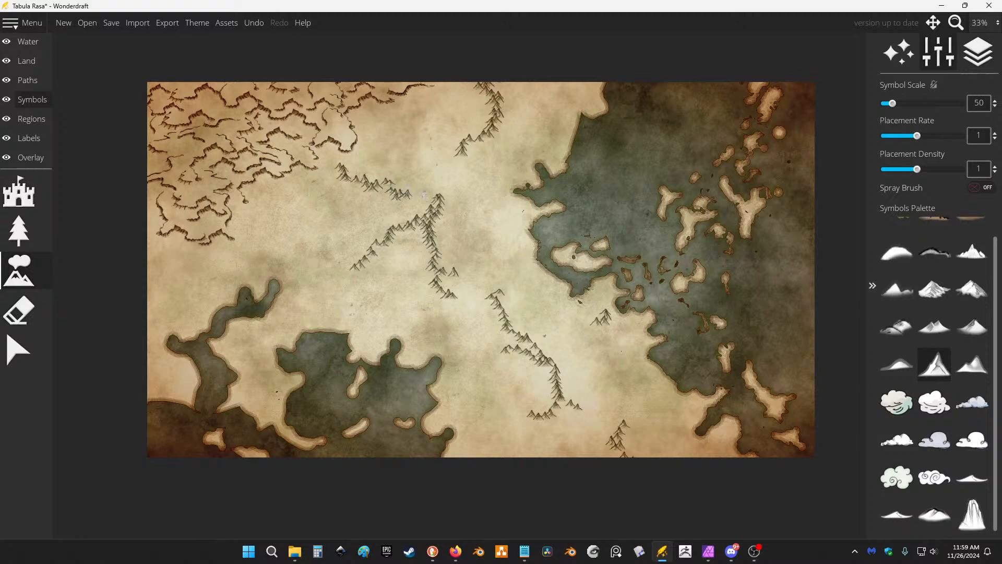
left_click_drag(504, 129, 500, 162)
left_click_drag(537, 110, 543, 73)
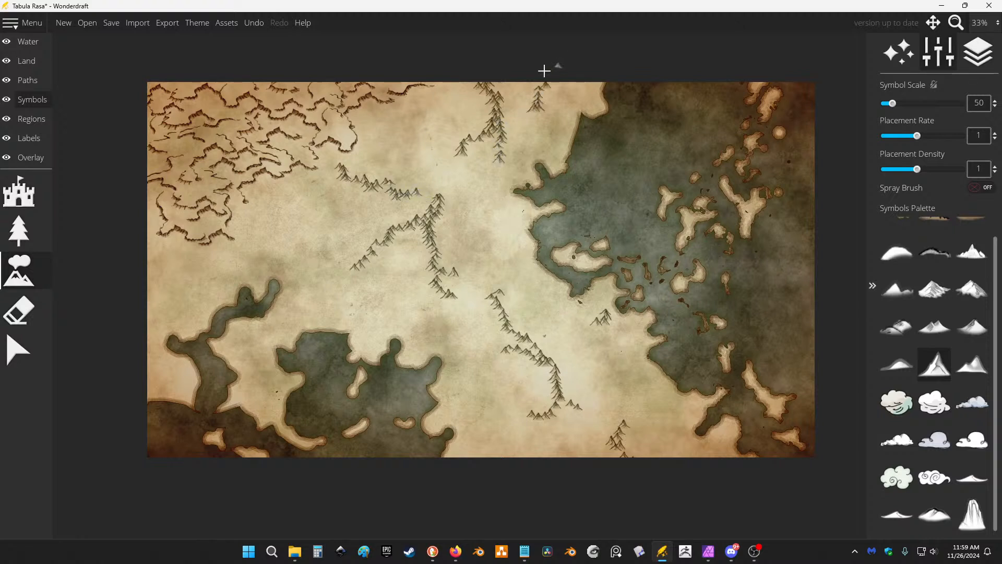
mouse_move(156, 296)
left_mouse_down()
mouse_move(202, 267)
mouse_move(174, 254)
left_mouse_up()
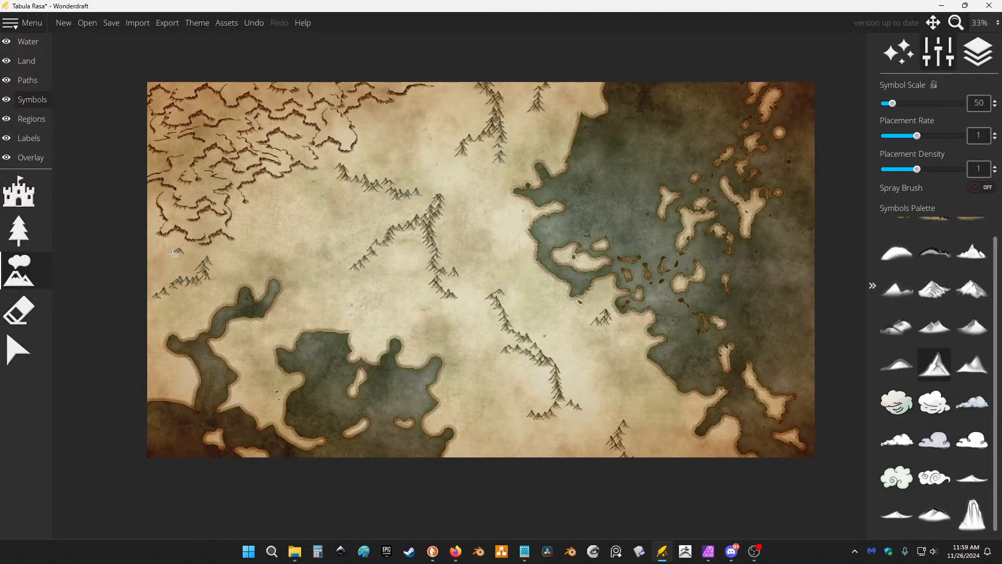
Paint short mountain ranges east of the southern bay and along the southern edge, and extend the southeastern groups toward and along the coast.
left_click_drag(455, 413, 479, 363)
mouse_move(489, 446)
left_mouse_down()
mouse_move(496, 424)
mouse_move(519, 451)
mouse_move(494, 427)
mouse_move(490, 471)
mouse_move(527, 452)
mouse_move(513, 469)
left_mouse_up()
key("ctrl+z")
mouse_move(662, 408)
left_mouse_down()
mouse_move(619, 426)
mouse_move(637, 424)
mouse_move(661, 441)
left_mouse_up()
mouse_move(697, 407)
left_mouse_down()
mouse_move(681, 410)
mouse_move(707, 443)
left_mouse_up()
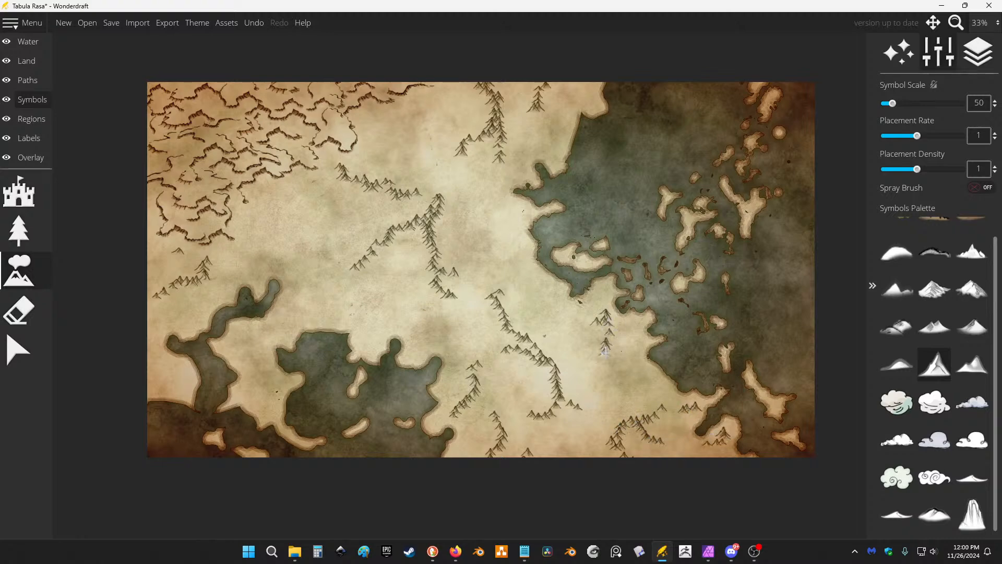
scroll(569, 236, "down", 1)
scroll(462, 204, "up", 2)
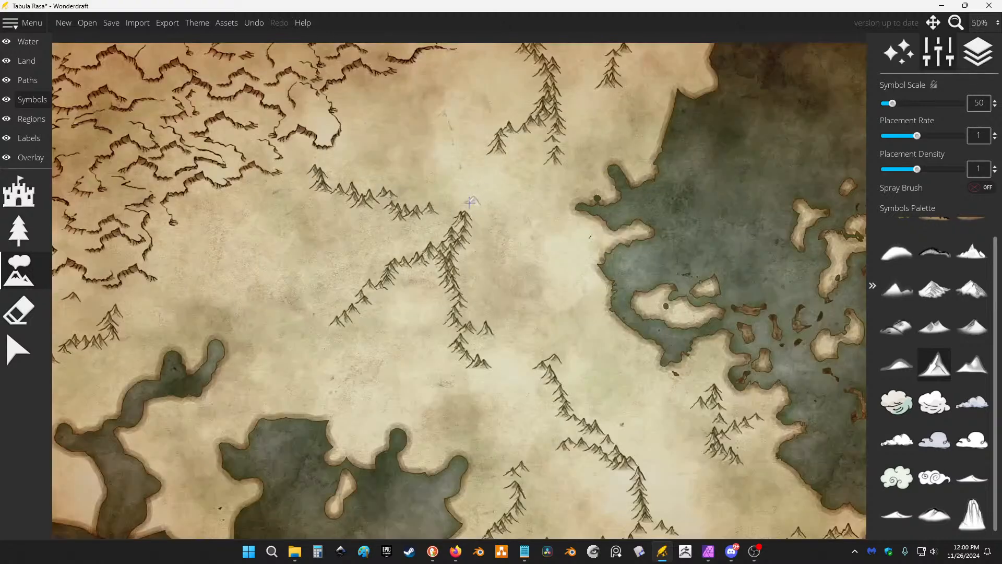
Paint curved mountain branches west of the central range and near the cliffs, add an eastern spur, and link the western branch to the range.
mouse_move(387, 223)
left_mouse_down()
mouse_move(355, 248)
mouse_move(289, 234)
left_mouse_up()
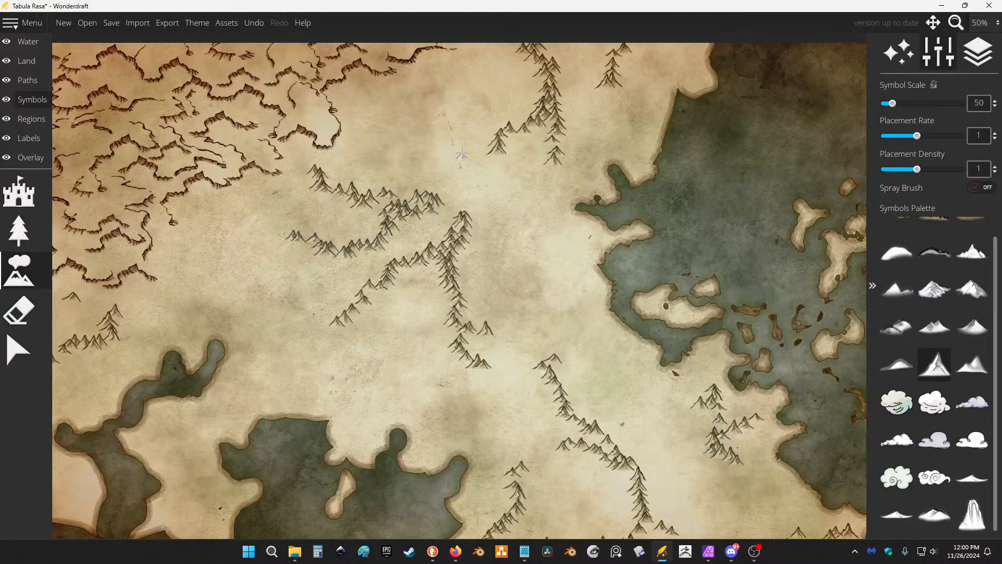
mouse_move(409, 88)
left_mouse_down()
mouse_move(456, 140)
mouse_move(510, 178)
mouse_move(507, 151)
mouse_move(407, 142)
mouse_move(426, 162)
left_mouse_up()
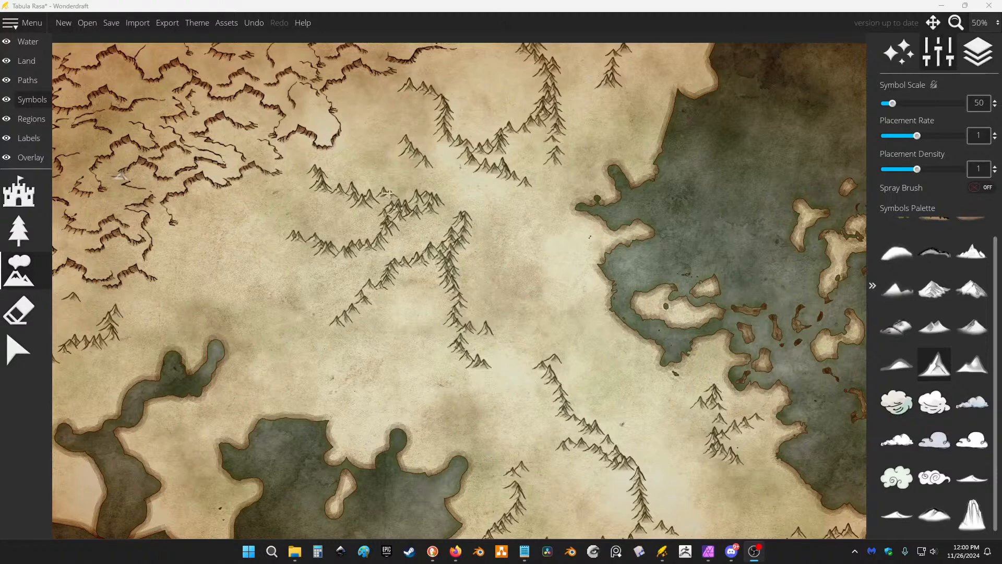
mouse_move(462, 284)
left_mouse_down()
mouse_move(484, 275)
mouse_move(456, 251)
left_mouse_up()
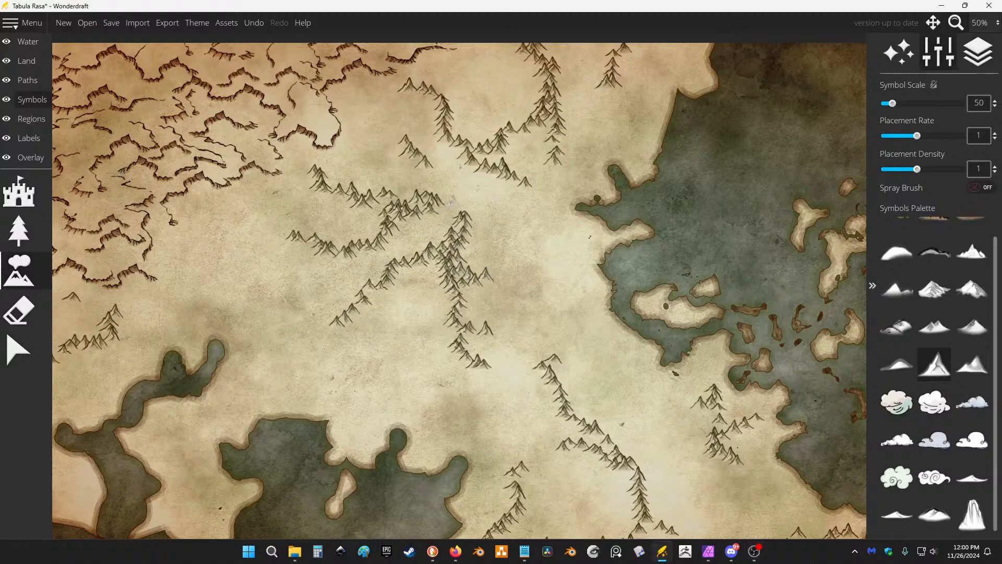
left_click_drag(451, 199, 467, 219)
Thicken the southern mountain chain with a second row of peaks and extend the range near the southeastern coast southward.
mouse_move(542, 379)
left_mouse_down()
mouse_move(571, 419)
mouse_move(631, 455)
left_mouse_up()
left_click_drag(660, 432, 606, 332)
mouse_move(588, 372)
left_mouse_down()
mouse_move(594, 420)
mouse_move(588, 466)
mouse_move(572, 468)
mouse_move(576, 447)
mouse_move(597, 433)
mouse_move(595, 404)
mouse_move(657, 352)
mouse_move(652, 393)
mouse_move(659, 295)
left_mouse_up()
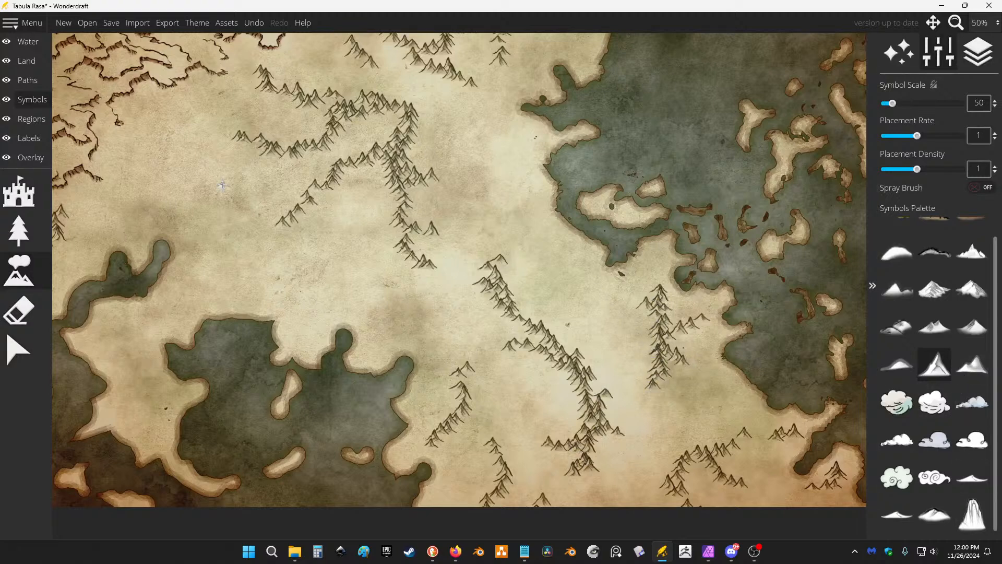
scroll(337, 201, "up", 2)
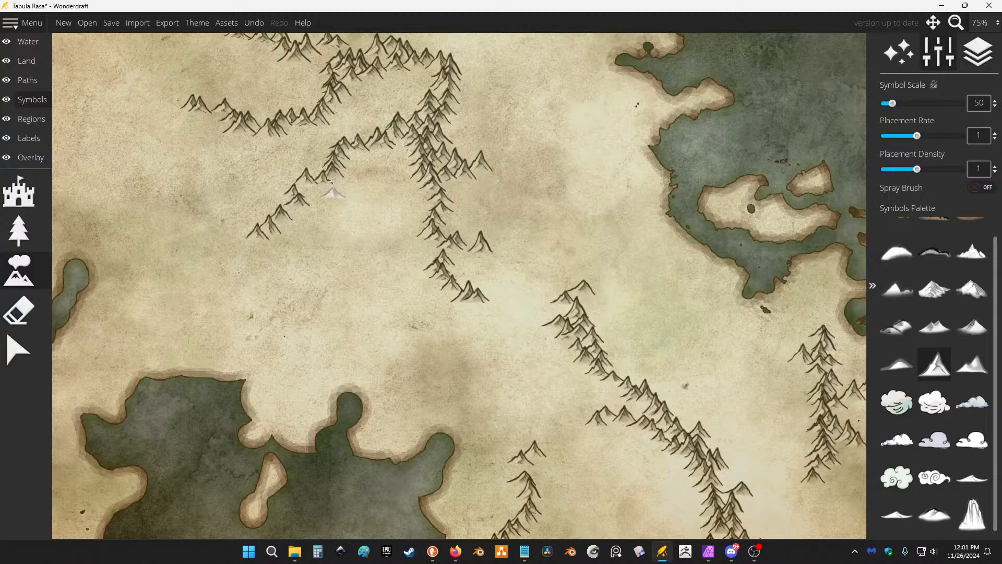
scroll(322, 151, "down", 1)
scroll(383, 178, "down", 1)
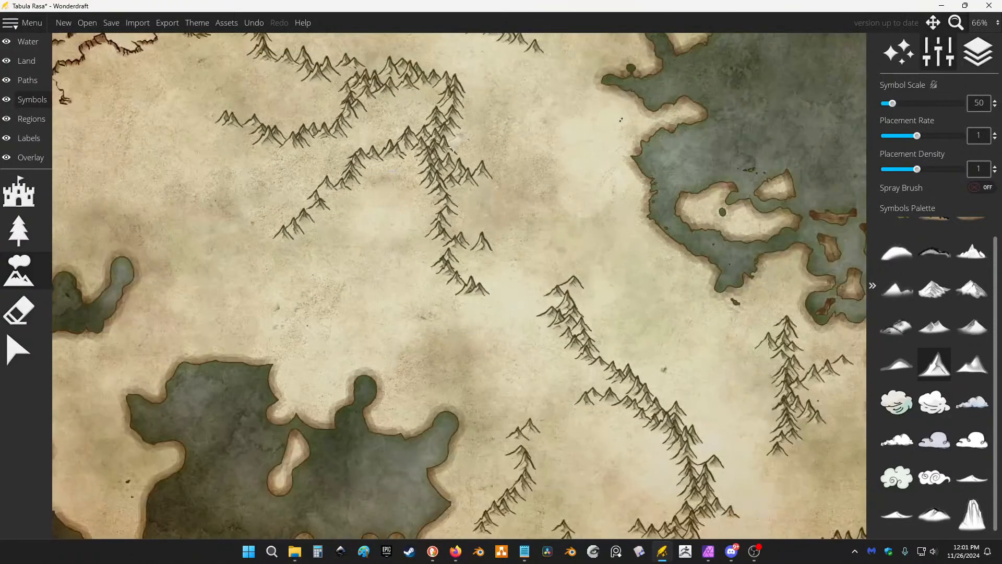
left_click_drag(452, 150, 464, 243)
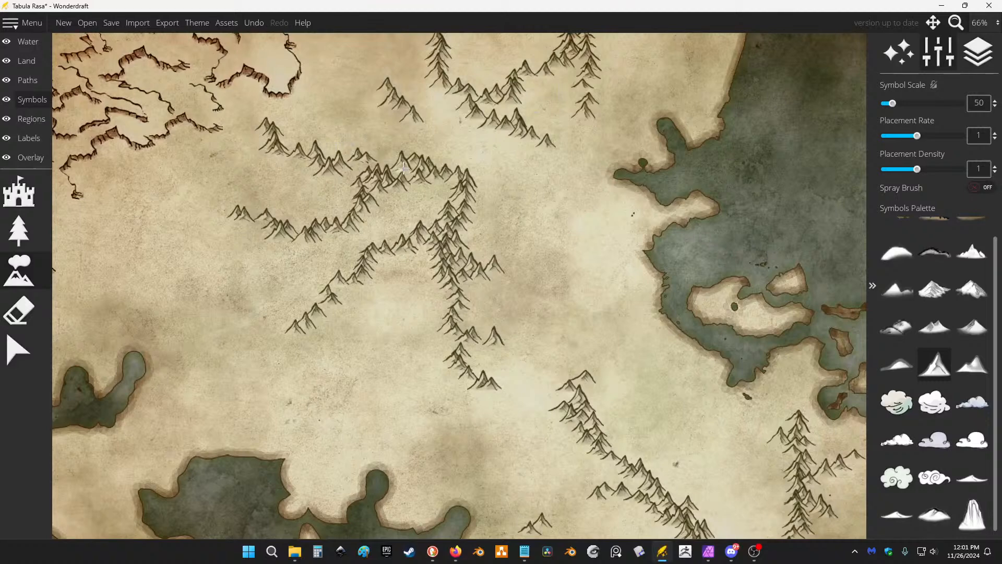
scroll(439, 146, "up", 1)
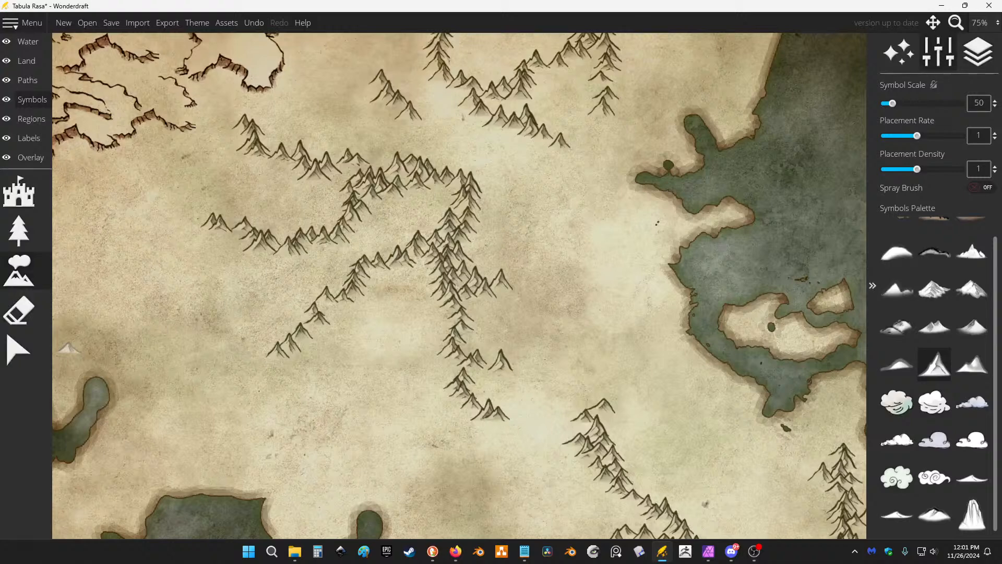
scroll(420, 235, "up", 1)
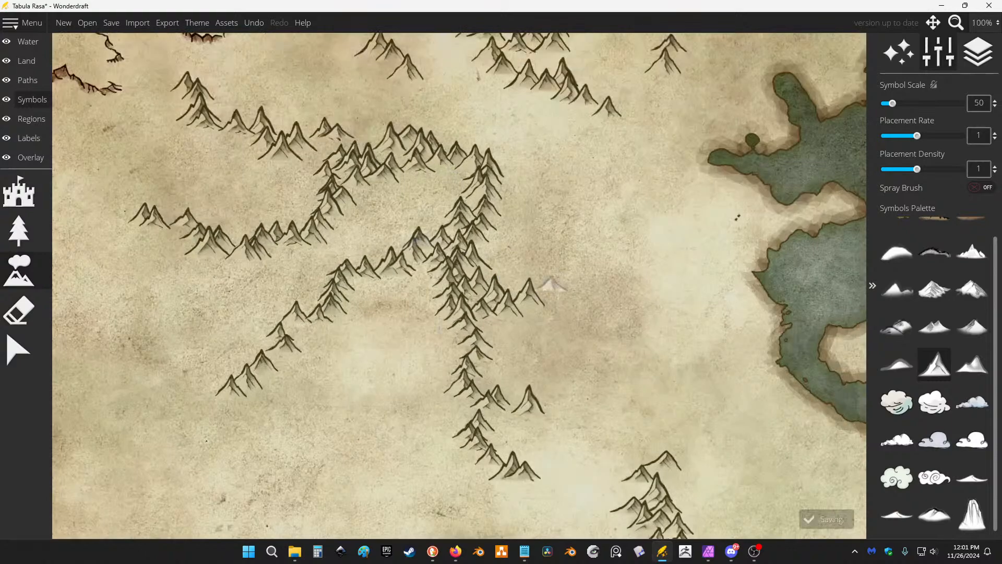
scroll(569, 238, "down", 2)
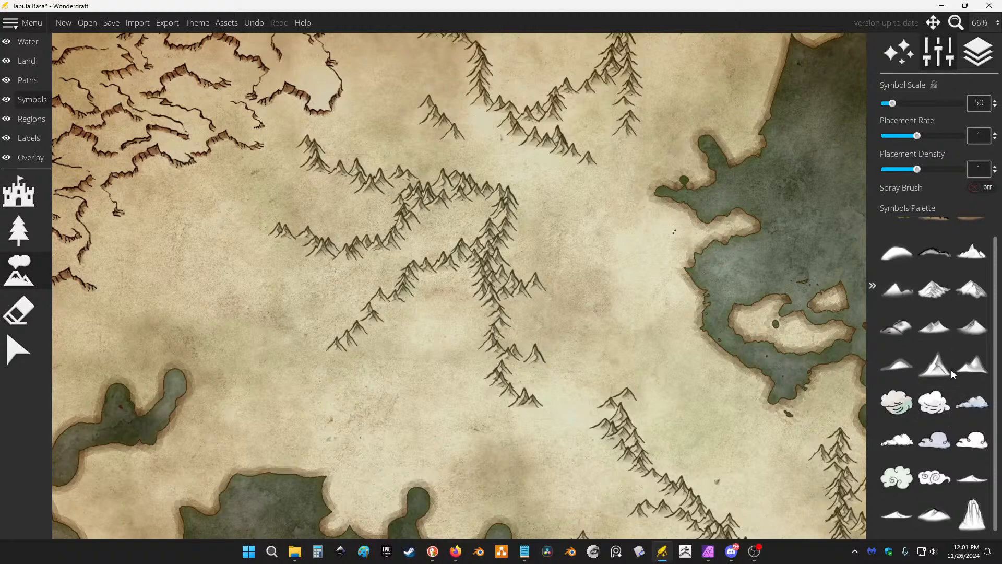
mouse_move(513, 230)
left_mouse_down()
mouse_move(546, 231)
mouse_move(513, 248)
left_mouse_up()
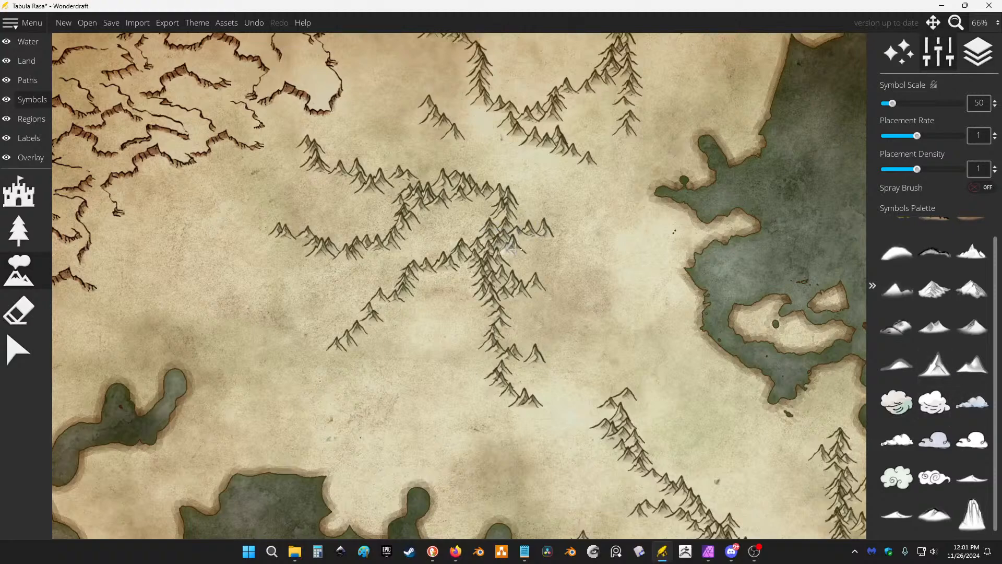
key("ctrl+z")
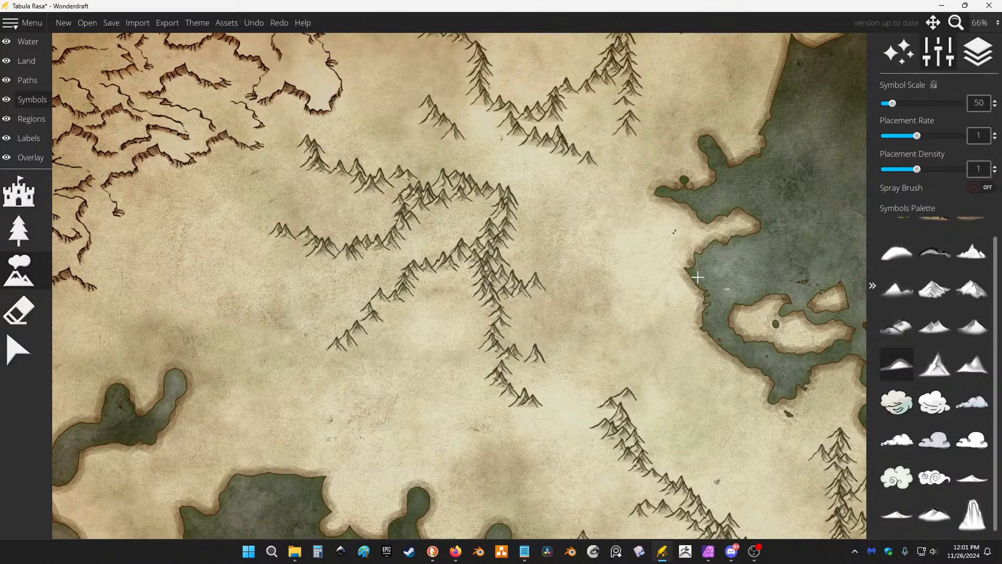
Choose the broad, low-sloped mountain symbol at scale 40 and paint foothills along the central range and its southwestern branch.
left_click(972, 364)
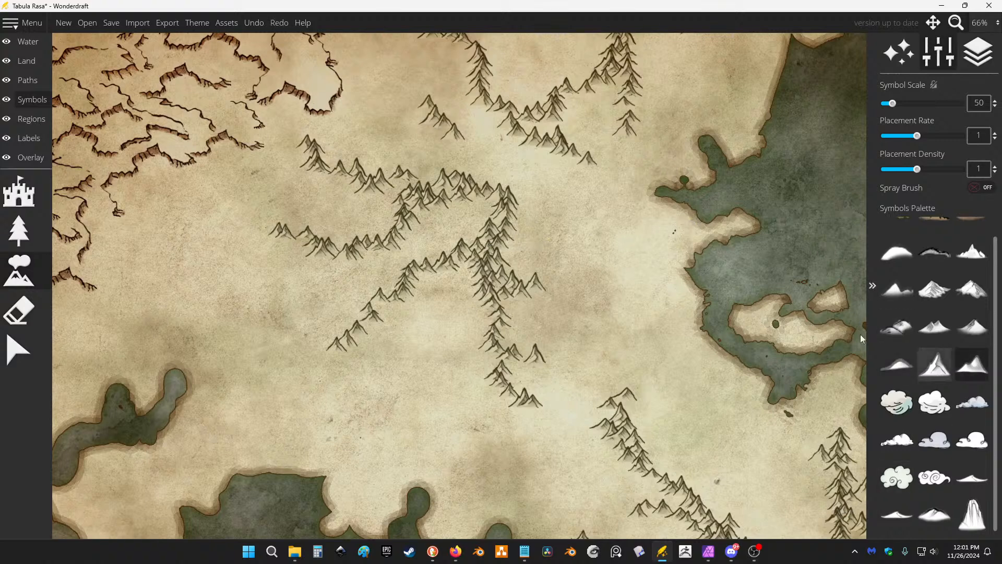
left_click_drag(511, 244, 528, 210)
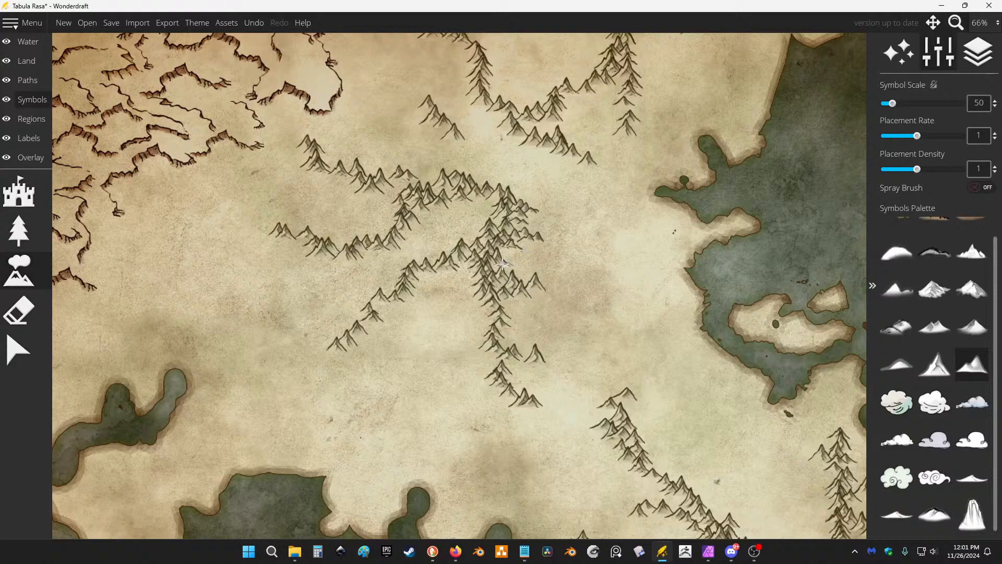
key("ctrl+z")
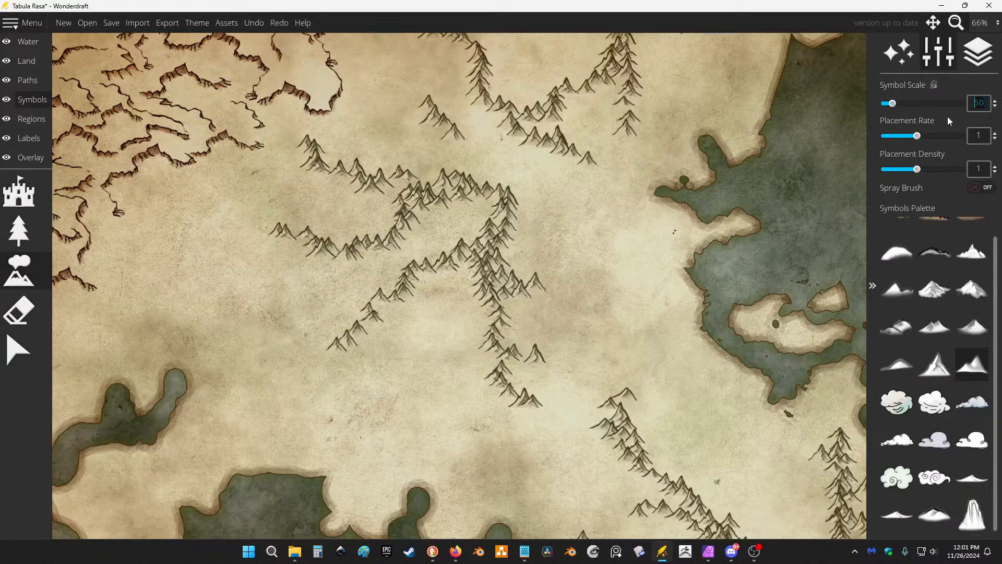
type("40")
key("Return")
scroll(505, 229, "up", 1)
mouse_move(514, 223)
left_mouse_down()
mouse_move(546, 230)
mouse_move(497, 243)
mouse_move(524, 250)
mouse_move(504, 254)
mouse_move(507, 274)
mouse_move(588, 287)
mouse_move(511, 305)
mouse_move(515, 361)
mouse_move(529, 371)
mouse_move(603, 371)
mouse_move(489, 385)
mouse_move(526, 407)
mouse_move(532, 433)
left_mouse_up()
mouse_move(490, 349)
left_mouse_down()
mouse_move(479, 327)
mouse_move(488, 307)
mouse_move(481, 277)
mouse_move(410, 274)
mouse_move(322, 322)
mouse_move(348, 320)
mouse_move(263, 394)
mouse_move(377, 320)
left_mouse_up()
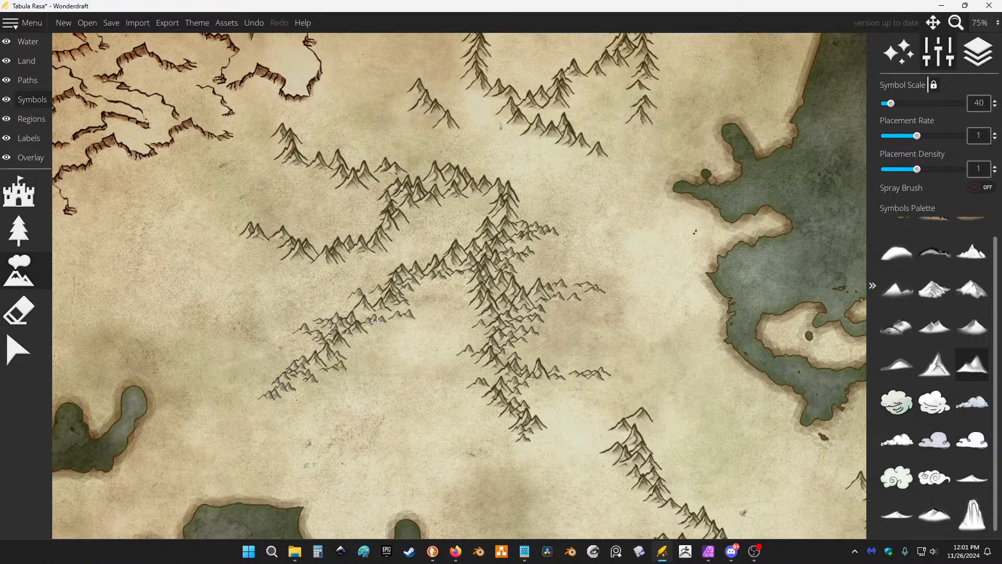
Paint foothills along the two western branches of the central range, continuing past their ends and over the connecting ridge.
mouse_move(286, 260)
left_mouse_down()
mouse_move(244, 238)
mouse_move(237, 226)
mouse_move(177, 218)
left_mouse_up()
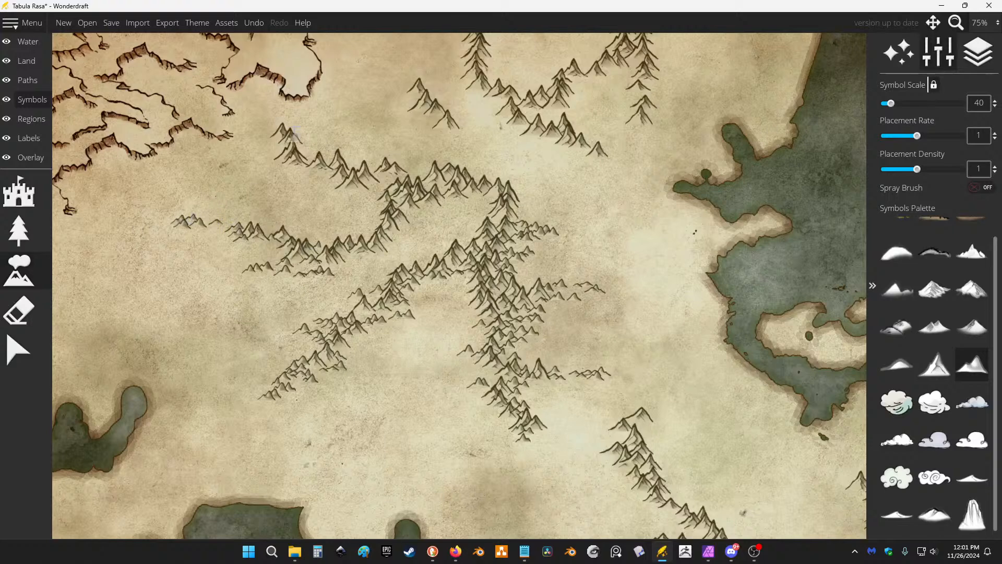
mouse_move(292, 134)
left_mouse_down()
mouse_move(332, 147)
mouse_move(321, 158)
mouse_move(429, 200)
mouse_move(405, 235)
mouse_move(387, 246)
left_mouse_up()
mouse_move(504, 180)
left_mouse_down()
mouse_move(527, 201)
mouse_move(515, 178)
mouse_move(473, 180)
mouse_move(451, 107)
mouse_move(421, 84)
mouse_move(448, 116)
left_mouse_up()
Paint foothills around the northern ranges, the short group east of the cliffs, and the chain's western end.
mouse_move(546, 119)
left_mouse_down()
mouse_move(566, 132)
mouse_move(576, 161)
mouse_move(604, 177)
mouse_move(549, 133)
mouse_move(550, 111)
mouse_move(590, 76)
left_mouse_up()
left_click_drag(577, 134, 553, 260)
left_click_drag(643, 167, 632, 134)
mouse_move(546, 165)
left_mouse_down()
mouse_move(580, 145)
mouse_move(600, 97)
mouse_move(588, 136)
mouse_move(608, 152)
mouse_move(632, 239)
mouse_move(626, 210)
left_mouse_up()
mouse_move(710, 128)
left_mouse_down()
mouse_move(740, 130)
mouse_move(709, 125)
mouse_move(715, 71)
left_mouse_up()
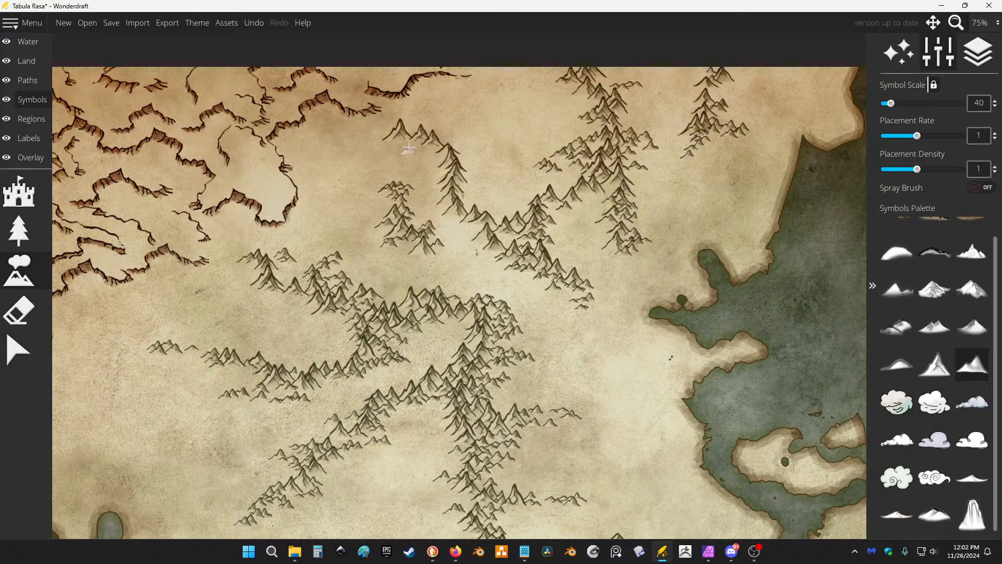
mouse_move(409, 147)
left_mouse_down()
mouse_move(438, 151)
mouse_move(459, 172)
mouse_move(433, 141)
mouse_move(433, 177)
mouse_move(480, 180)
left_mouse_up()
scroll(580, 250, "down", 1)
scroll(579, 250, "down", 1)
Paint foothills along the southern chain and the southeastern coastal ranges, adding short side spurs between them.
left_click_drag(595, 282, 531, 126)
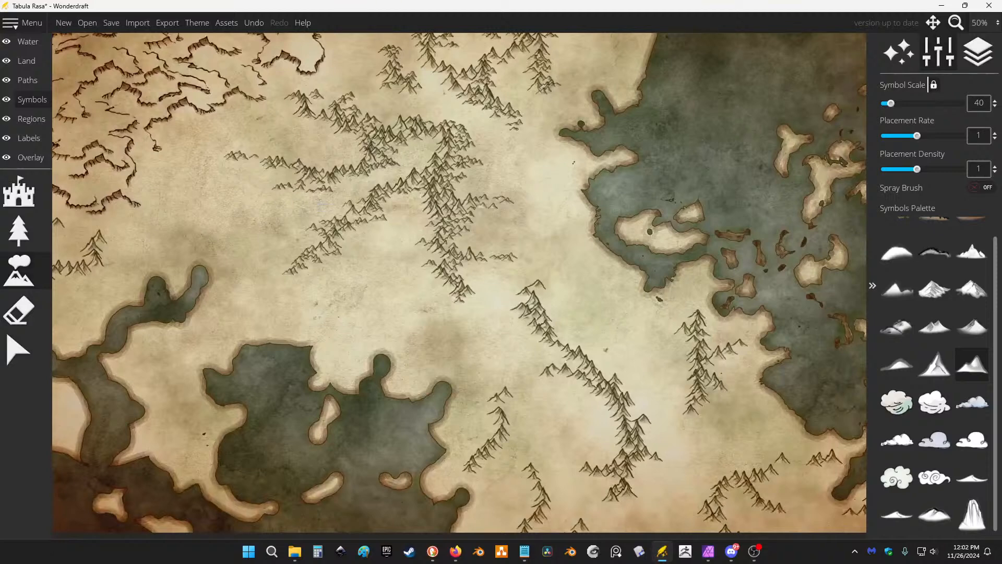
mouse_move(542, 324)
left_mouse_down()
mouse_move(563, 313)
mouse_move(540, 326)
mouse_move(587, 323)
mouse_move(546, 337)
mouse_move(582, 354)
mouse_move(624, 342)
mouse_move(602, 365)
mouse_move(616, 367)
mouse_move(611, 377)
mouse_move(631, 403)
mouse_move(591, 420)
mouse_move(604, 404)
mouse_move(587, 401)
mouse_move(580, 364)
mouse_move(549, 339)
mouse_move(521, 341)
mouse_move(550, 329)
mouse_move(503, 287)
mouse_move(529, 291)
mouse_move(541, 276)
mouse_move(532, 263)
mouse_move(509, 257)
left_mouse_up()
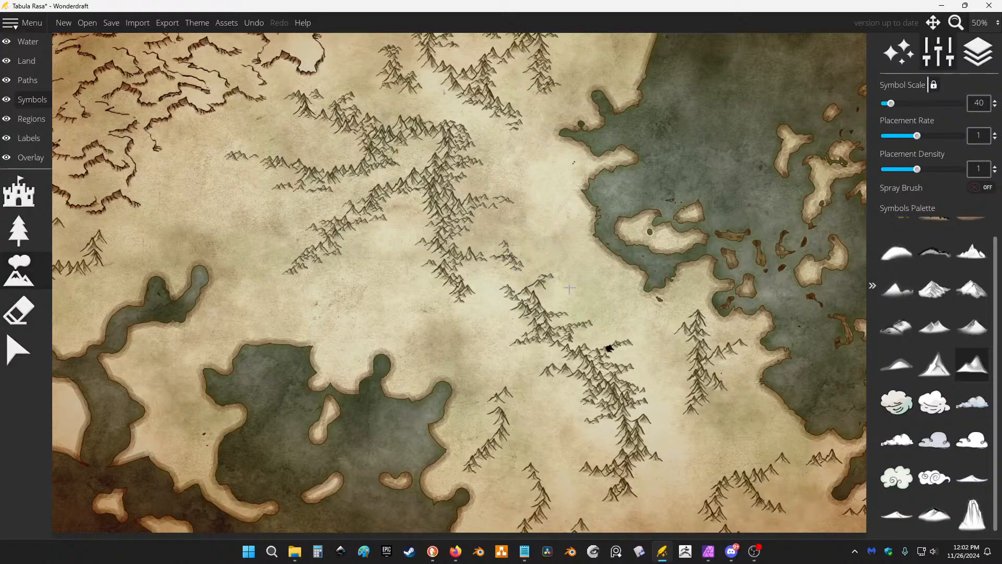
mouse_move(664, 388)
left_mouse_down()
mouse_move(637, 417)
mouse_move(655, 431)
mouse_move(653, 453)
mouse_move(679, 465)
mouse_move(671, 463)
mouse_move(671, 496)
mouse_move(696, 375)
mouse_move(690, 359)
mouse_move(663, 364)
mouse_move(678, 333)
mouse_move(637, 319)
mouse_move(683, 325)
mouse_move(688, 293)
left_mouse_up()
mouse_move(739, 343)
left_mouse_down()
mouse_move(746, 337)
mouse_move(723, 371)
mouse_move(736, 407)
mouse_move(723, 387)
mouse_move(731, 392)
left_mouse_up()
mouse_move(766, 509)
left_mouse_down()
mouse_move(785, 522)
mouse_move(761, 490)
mouse_move(782, 456)
mouse_move(838, 461)
left_mouse_up()
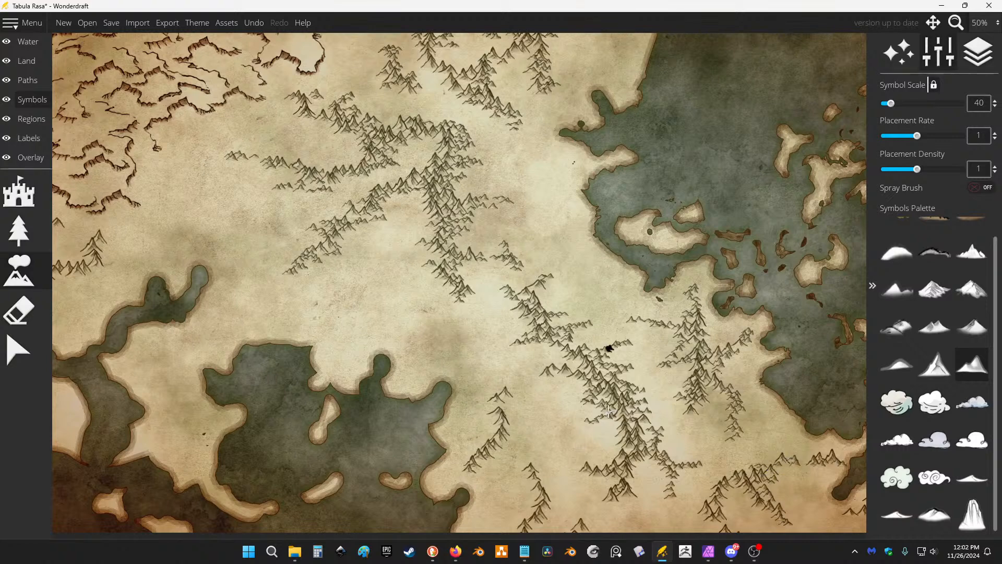
left_click_drag(609, 412, 588, 386)
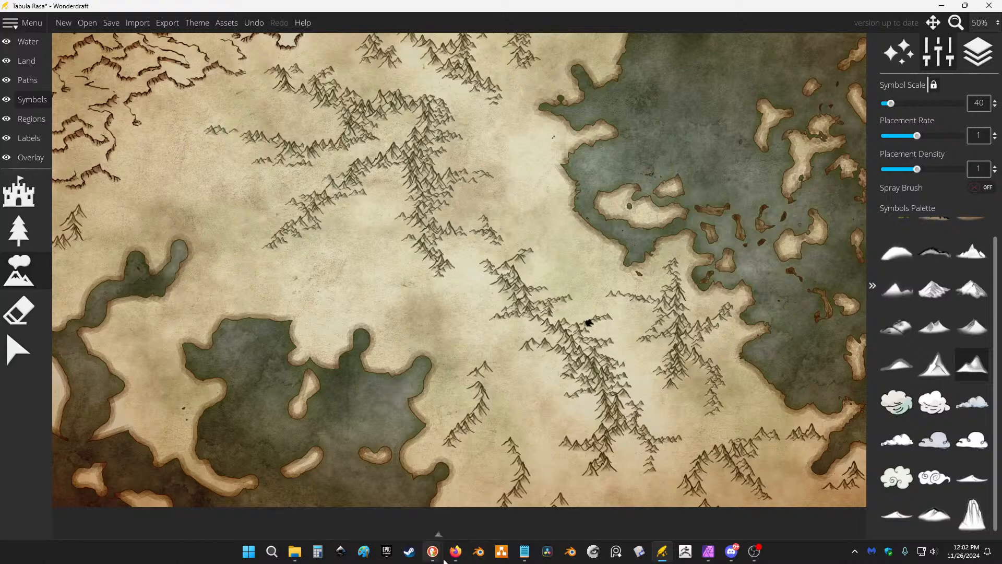
mouse_move(433, 556)
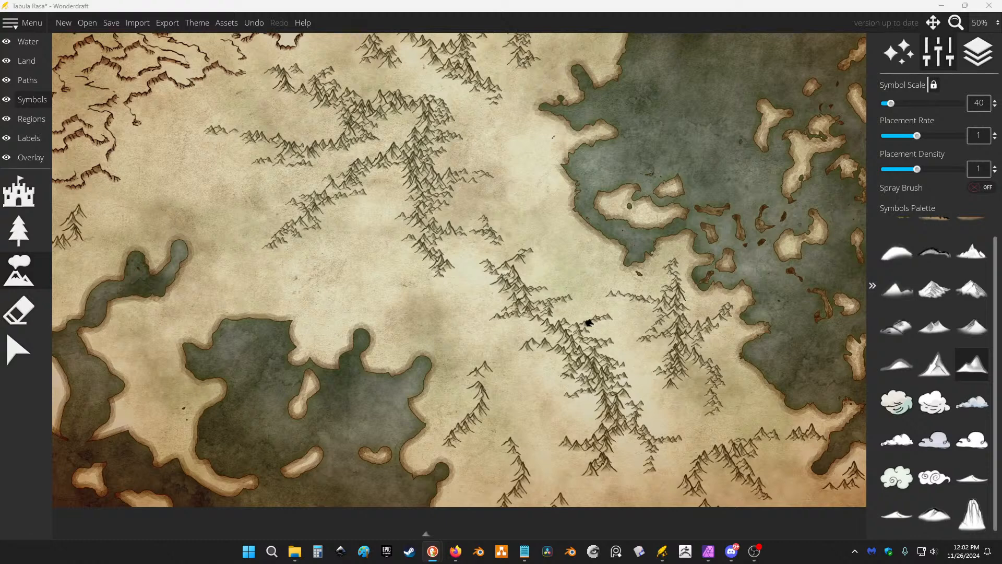
left_click(571, 6)
key("alt+Tab")
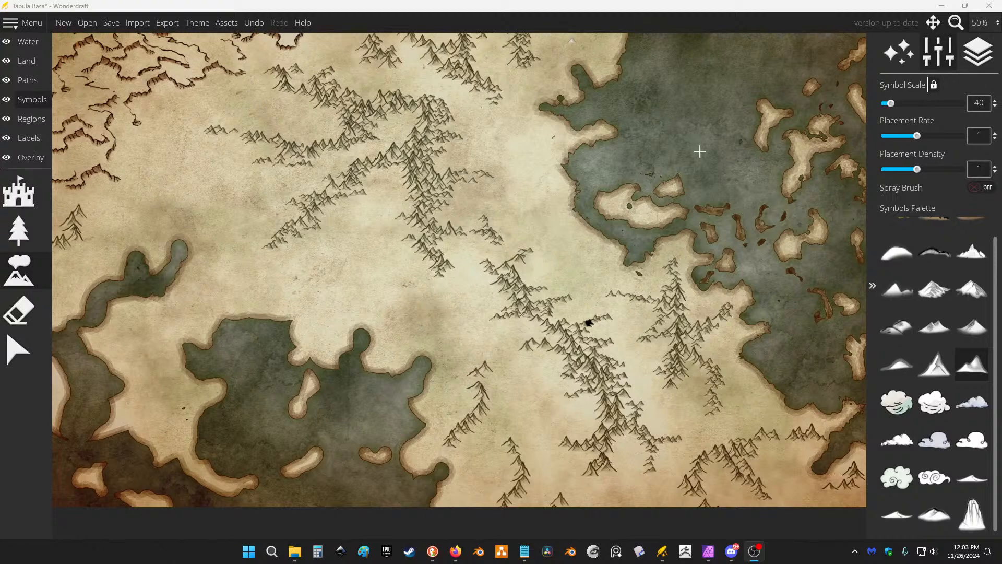
Add a small foothill group just south of the central range's southern tip and undo the stray foothill strokes.
left_click(636, 157)
left_click_drag(446, 217, 461, 212)
mouse_move(392, 234)
left_mouse_down()
mouse_move(432, 240)
mouse_move(424, 294)
left_mouse_up()
key("ctrl+z")
key("ctrl+z")
key("ctrl+z")
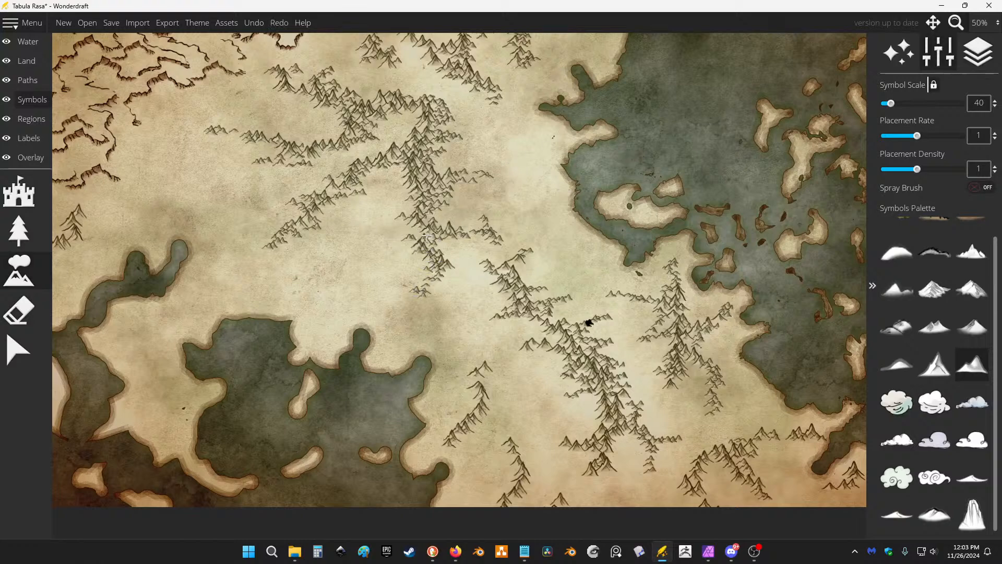
mouse_move(427, 236)
left_mouse_down()
mouse_move(411, 225)
mouse_move(433, 253)
left_mouse_up()
left_click_drag(470, 105, 453, 215)
mouse_move(438, 182)
left_mouse_down()
mouse_move(408, 172)
mouse_move(405, 148)
mouse_move(429, 112)
mouse_move(409, 96)
left_mouse_up()
key("ctrl+z")
left_click_drag(299, 103, 369, 107)
scroll(370, 106, "up", 1)
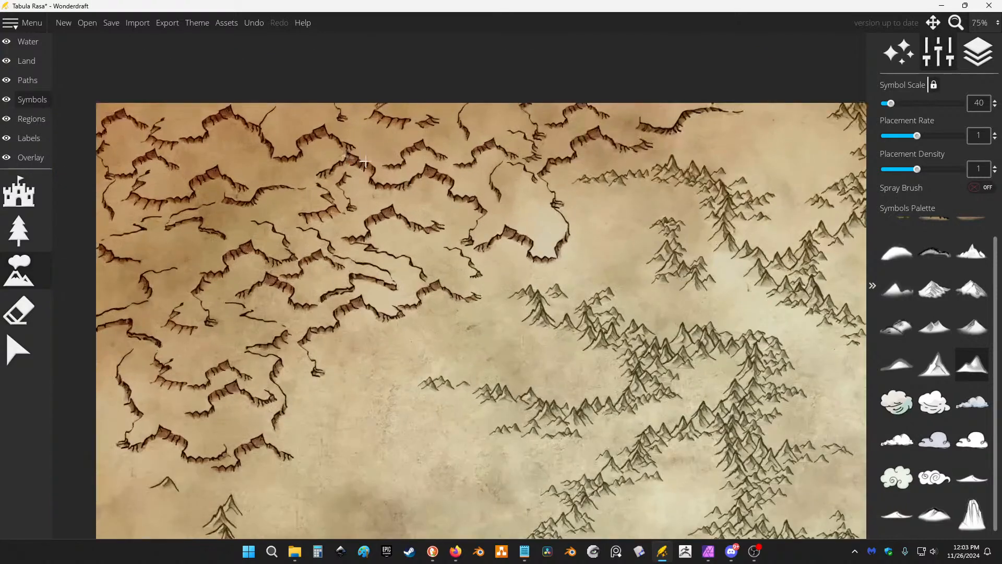
mouse_move(243, 154)
left_mouse_down()
mouse_move(257, 171)
mouse_move(305, 173)
left_mouse_up()
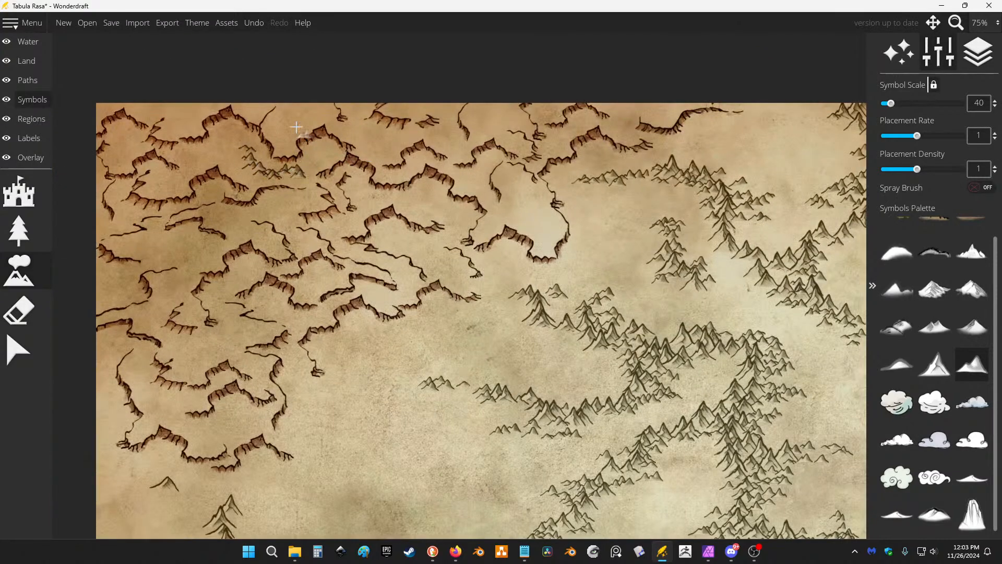
mouse_move(296, 127)
left_mouse_down()
mouse_move(303, 100)
mouse_move(369, 146)
mouse_move(320, 154)
mouse_move(303, 174)
mouse_move(305, 196)
mouse_move(287, 212)
left_mouse_up()
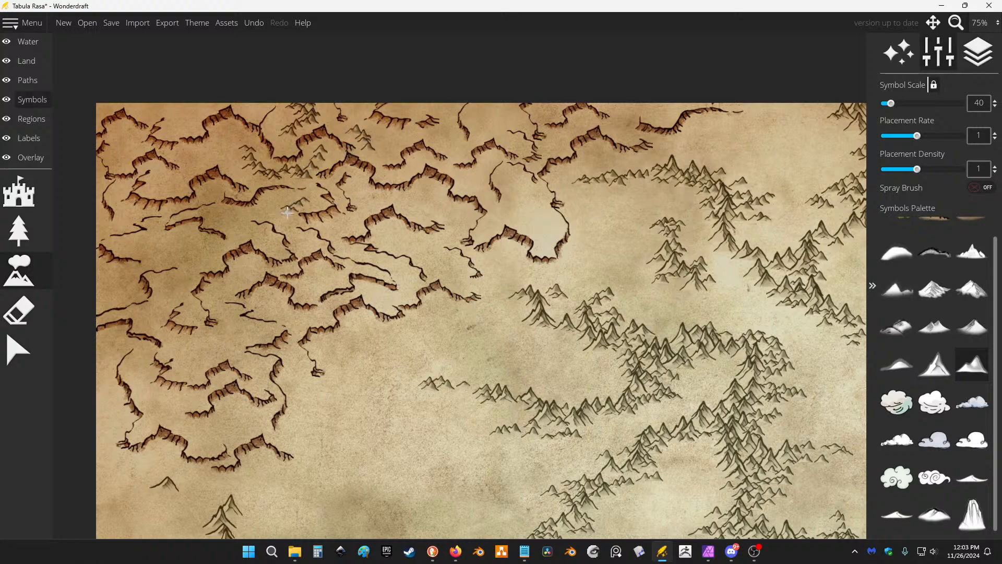
scroll(373, 93, "down", 1)
scroll(328, 167, "down", 1)
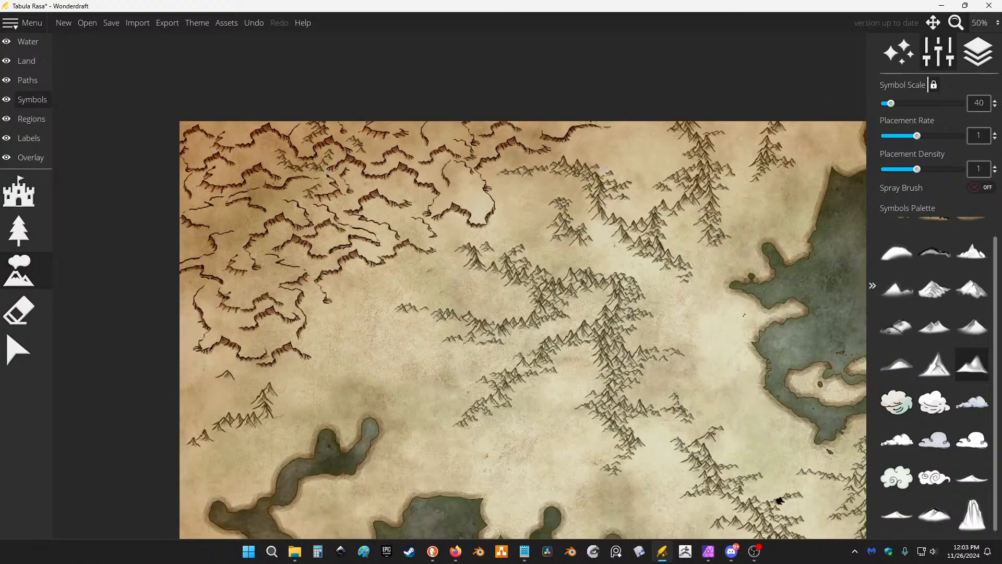
scroll(372, 156, "up", 1)
key("ctrl+z")
key("ctrl+z")
key("ctrl+z")
key("ctrl+z")
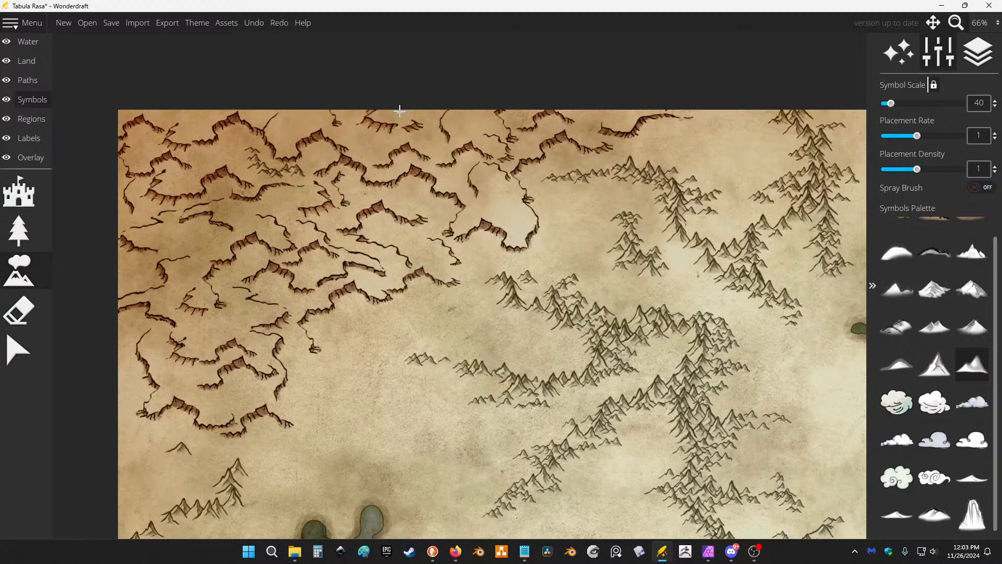
key("ctrl+z")
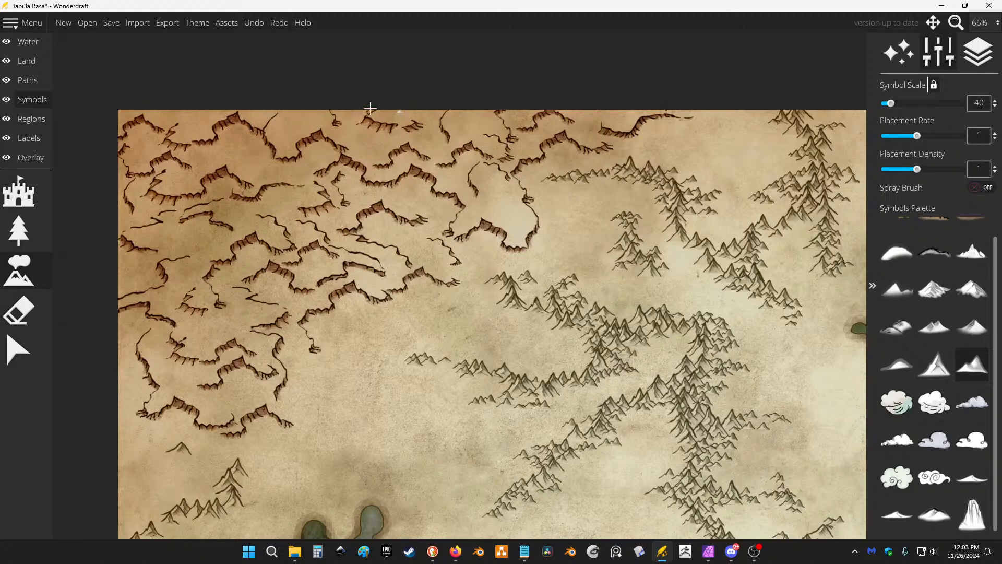
Save the map under the file name 1126204.
left_click(111, 23)
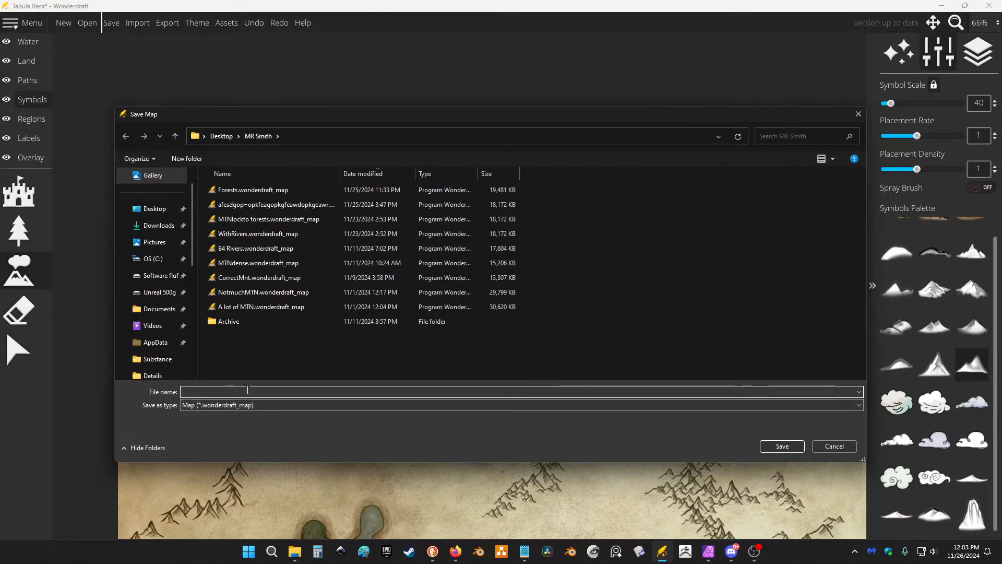
type("112620")
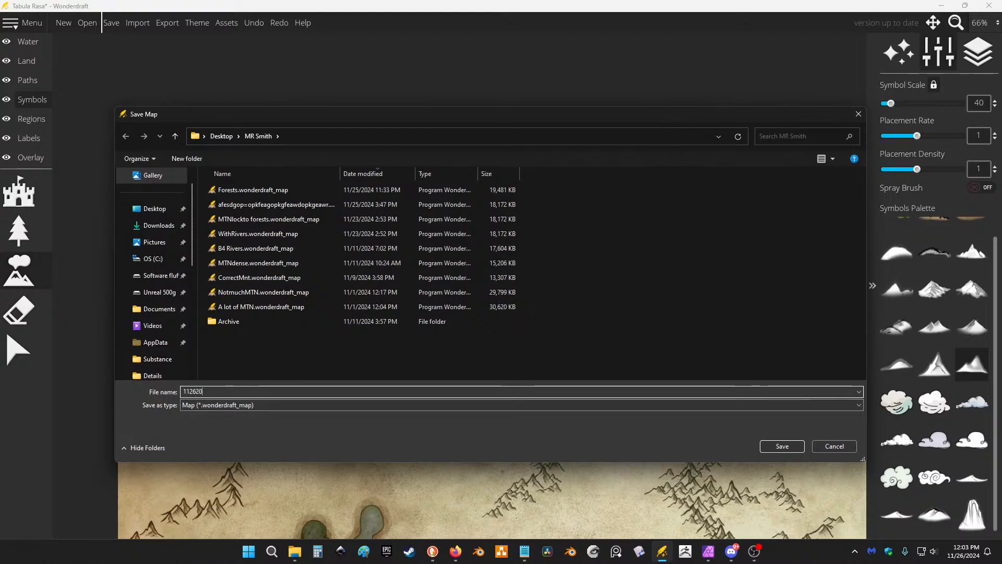
type("4")
key("Return")
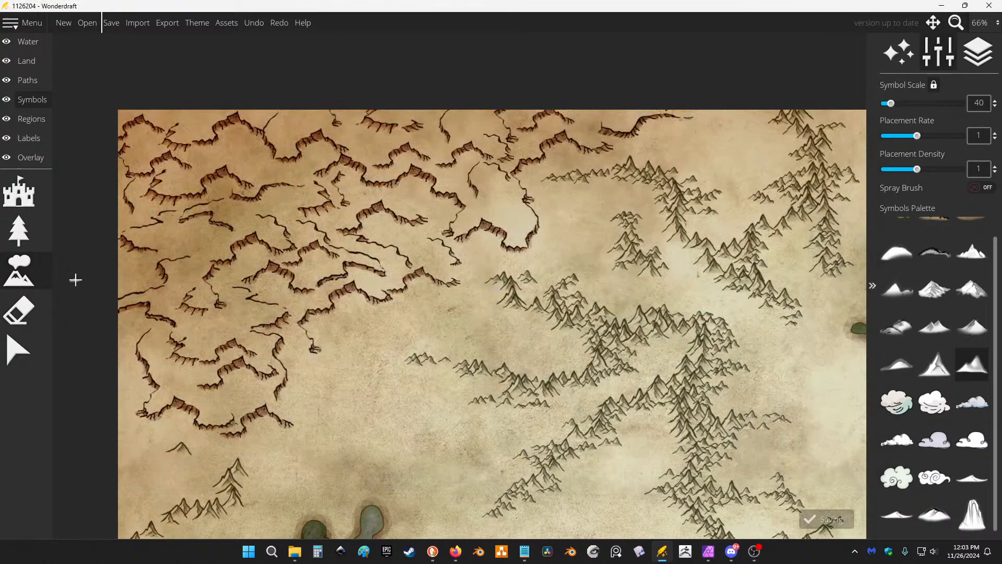
Erase the inner cliff layers across the northwest, keeping only the outermost cliff line along their southeastern edge.
left_click(19, 310)
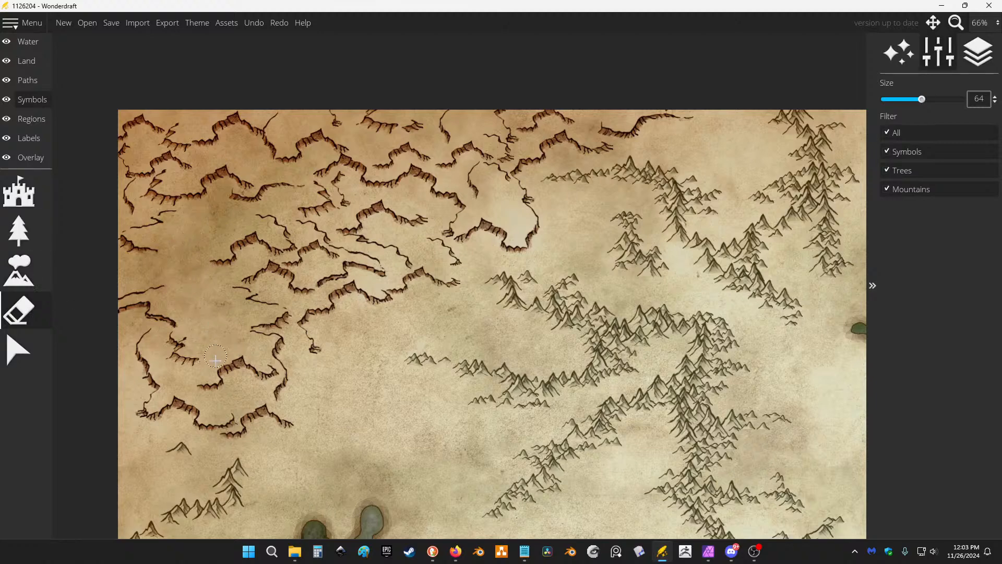
mouse_move(216, 356)
left_mouse_down()
mouse_move(213, 270)
mouse_move(237, 236)
mouse_move(273, 227)
mouse_move(302, 242)
mouse_move(321, 194)
mouse_move(356, 169)
mouse_move(415, 171)
mouse_move(436, 156)
mouse_move(487, 171)
mouse_move(490, 113)
mouse_move(333, 124)
mouse_move(340, 165)
mouse_move(190, 191)
mouse_move(243, 152)
mouse_move(228, 122)
mouse_move(185, 105)
mouse_move(141, 122)
mouse_move(133, 161)
mouse_move(230, 202)
mouse_move(235, 230)
mouse_move(282, 262)
mouse_move(345, 259)
left_mouse_up()
mouse_move(348, 194)
left_mouse_down()
mouse_move(368, 202)
mouse_move(305, 218)
mouse_move(387, 246)
mouse_move(419, 219)
left_mouse_up()
mouse_move(489, 121)
left_mouse_down()
mouse_move(509, 140)
mouse_move(522, 118)
mouse_move(561, 104)
left_mouse_up()
mouse_move(147, 285)
left_mouse_down()
mouse_move(187, 340)
mouse_move(258, 291)
left_mouse_up()
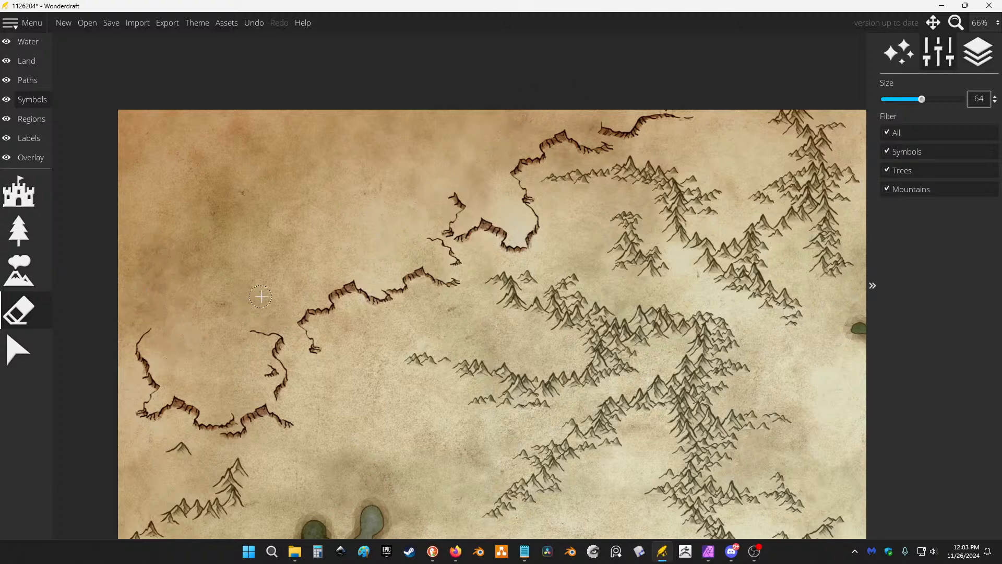
key("ctrl+z")
left_click_drag(184, 350, 136, 287)
scroll(250, 161, "down", 4)
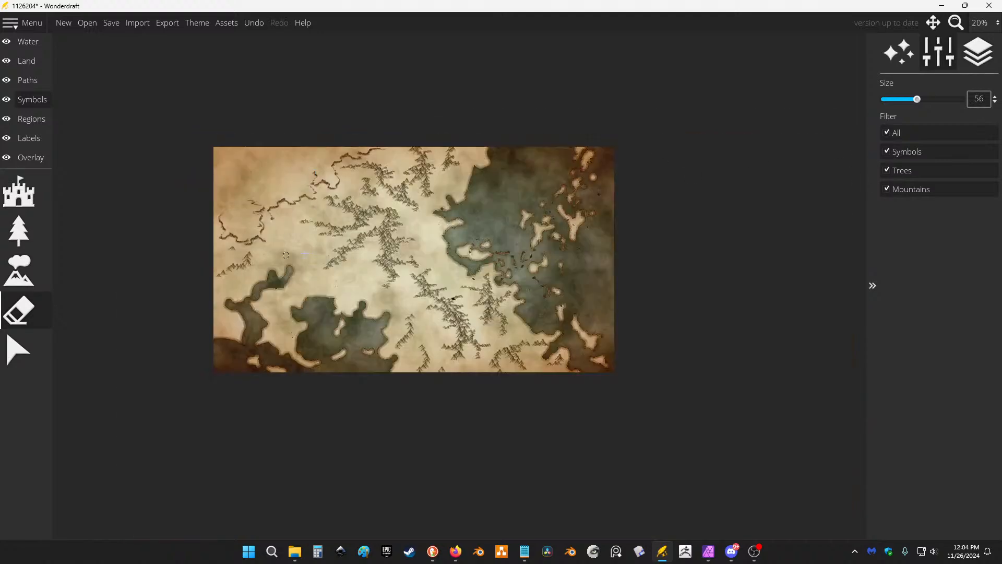
scroll(304, 222, "up", 2)
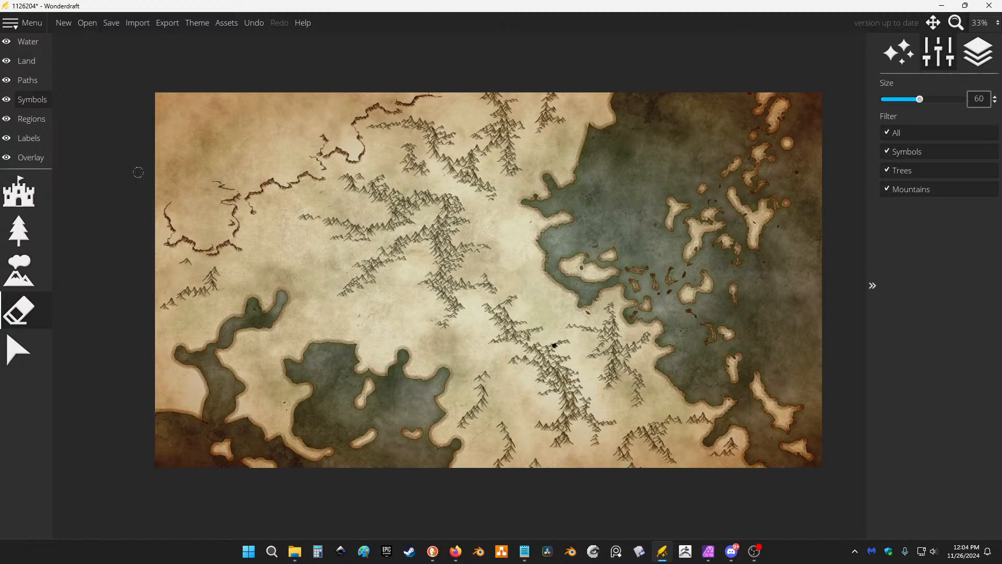
key("alt+Tab")
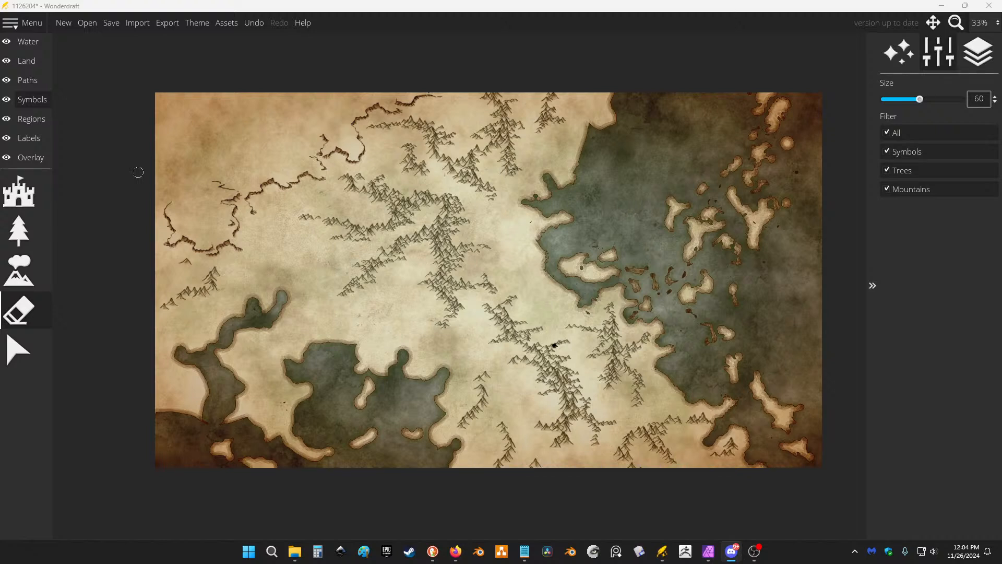
left_click(138, 172)
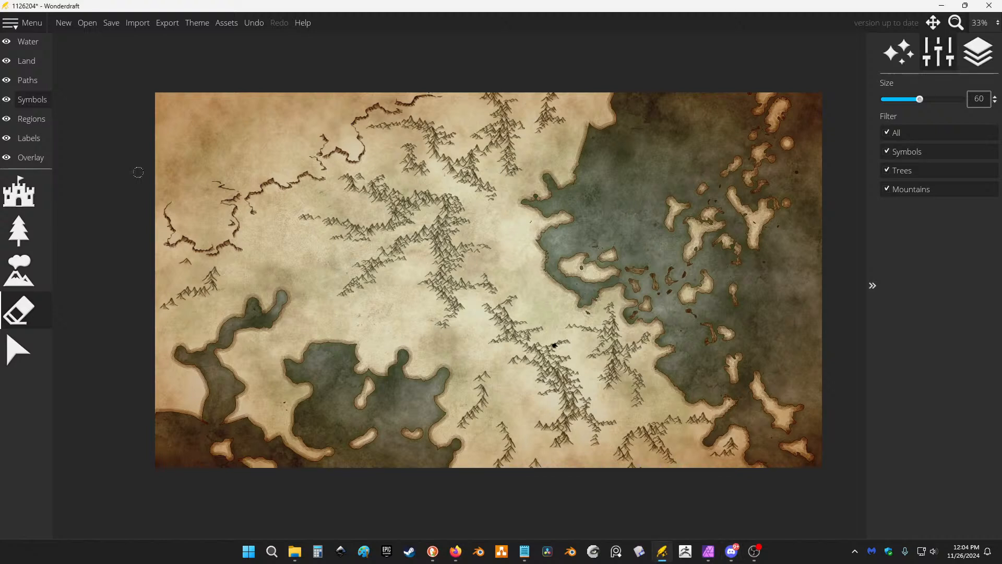
key("alt+Tab")
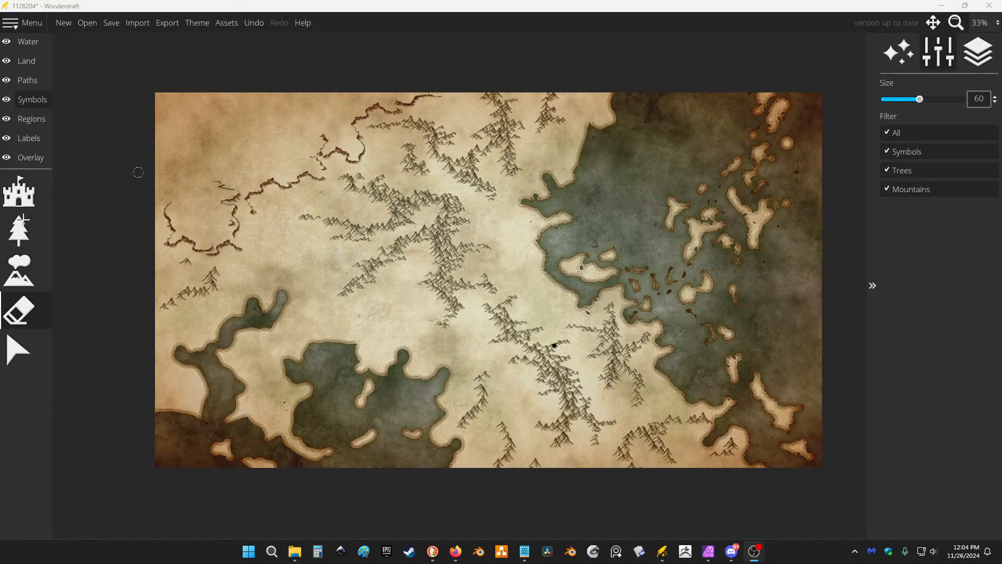
left_click(36, 297)
key("bracketright")
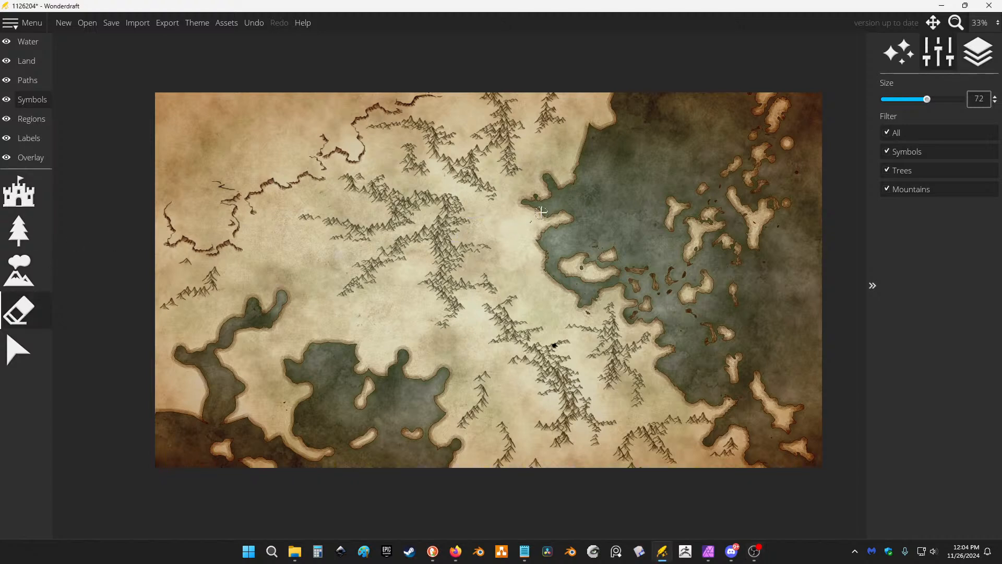
left_click(19, 230)
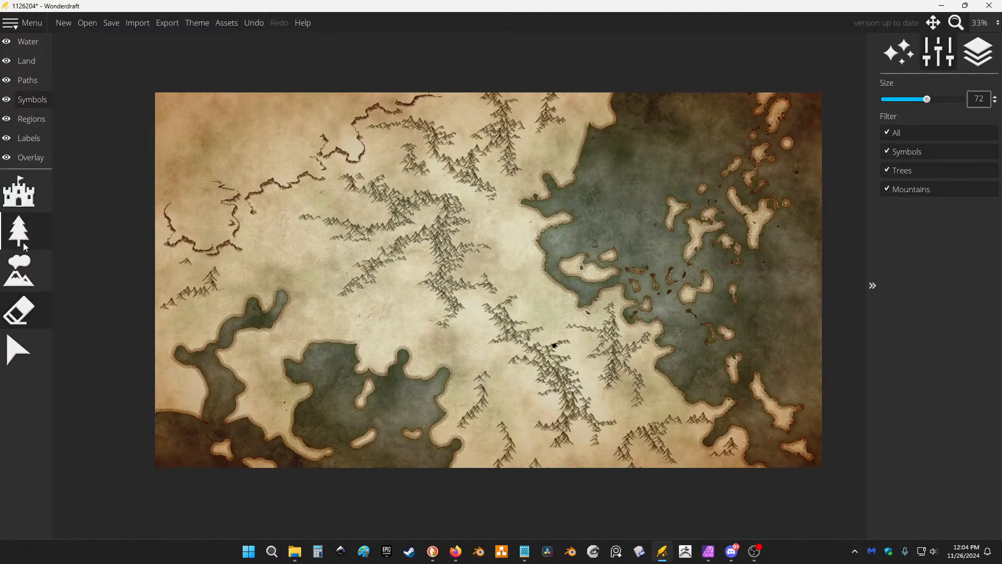
left_click(40, 182)
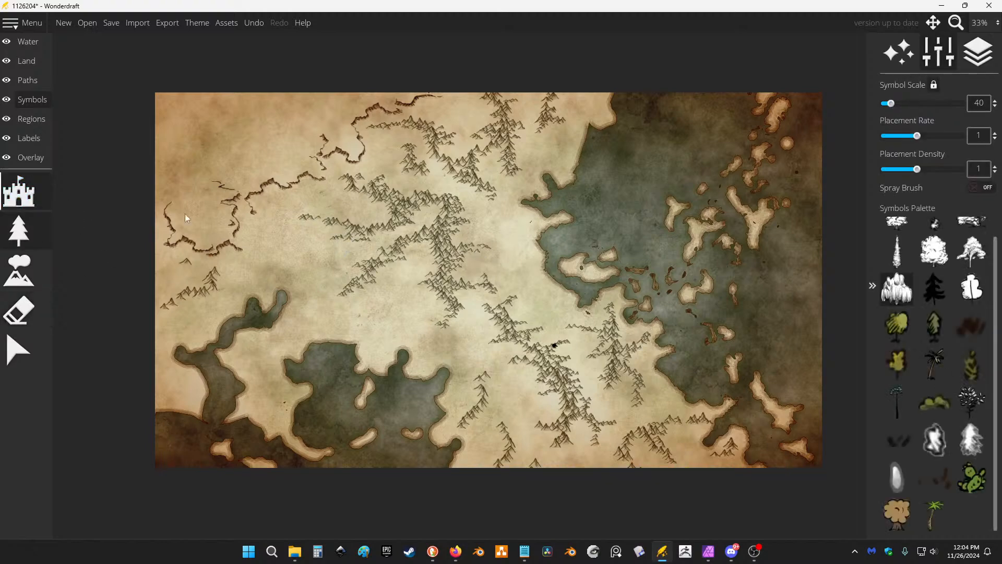
left_click(935, 330)
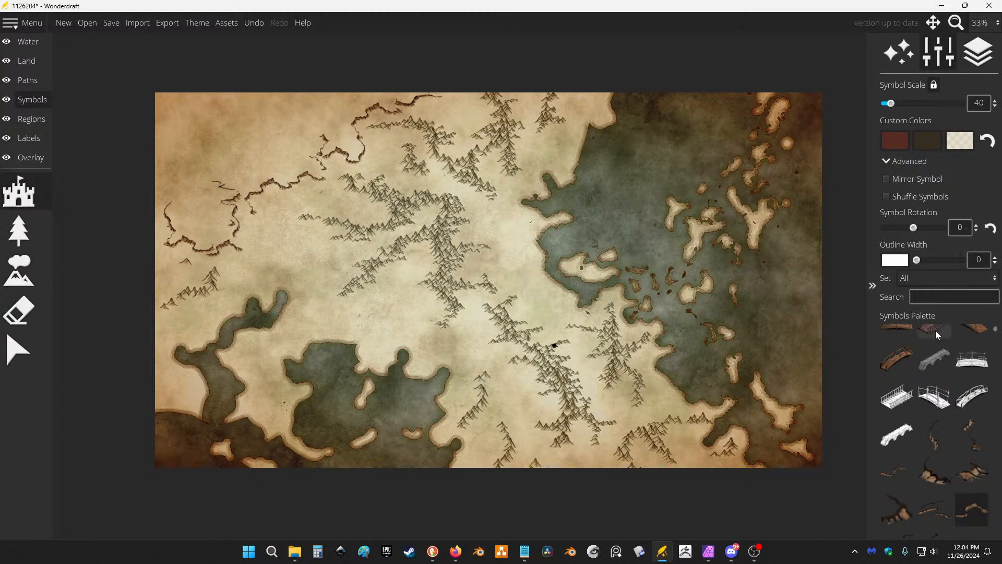
left_click(29, 119)
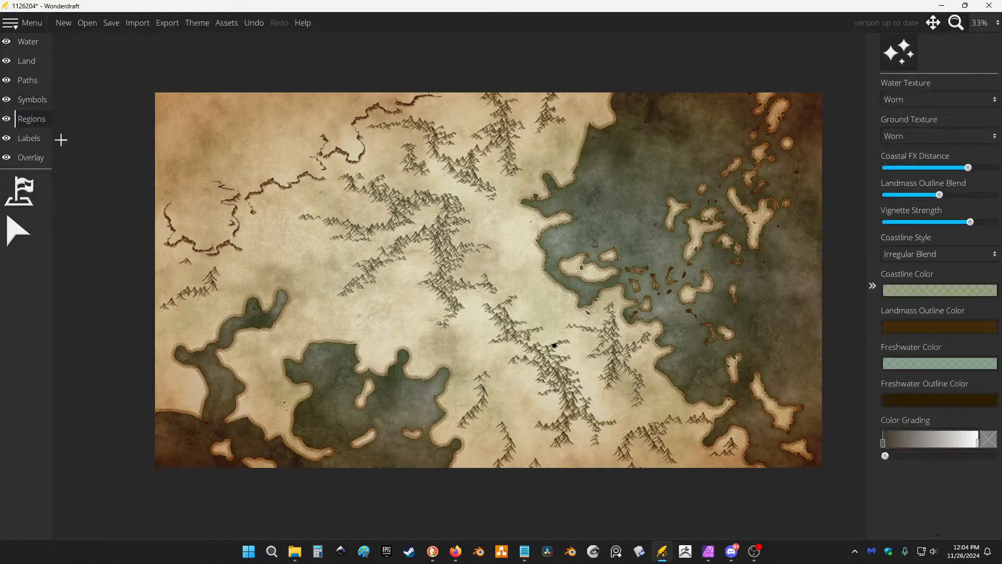
left_click(23, 233)
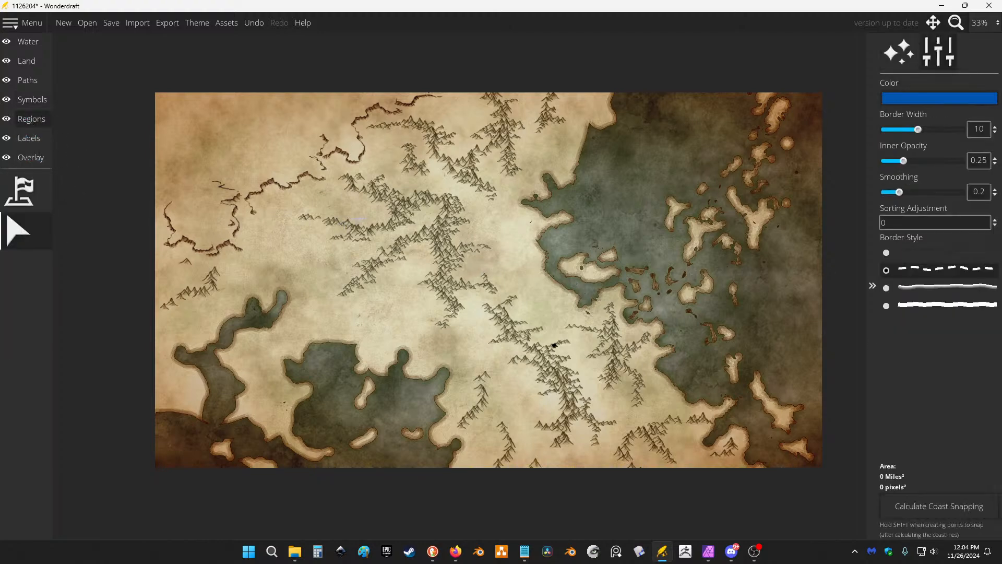
scroll(313, 148, "up", 4)
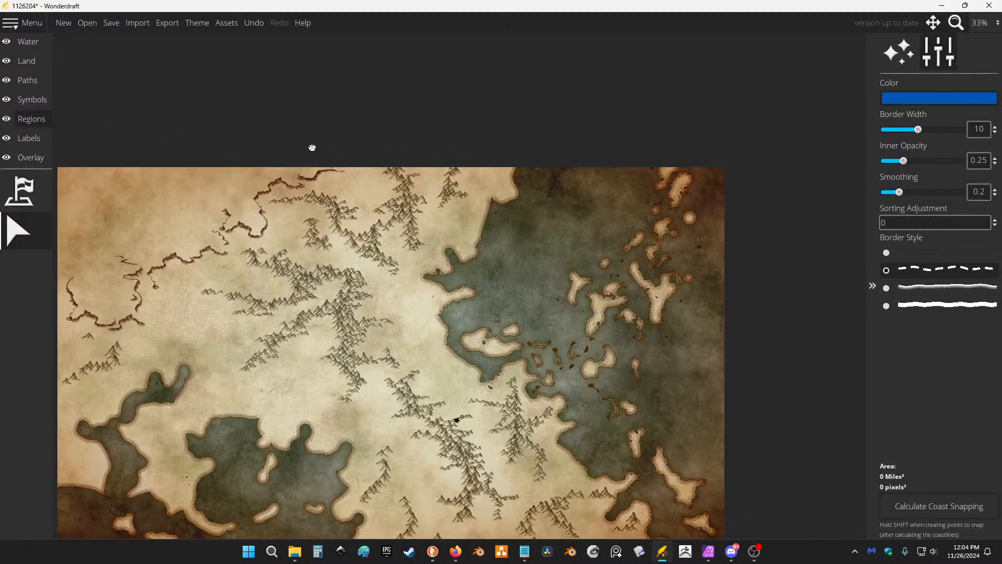
scroll(405, 152, "down", 2)
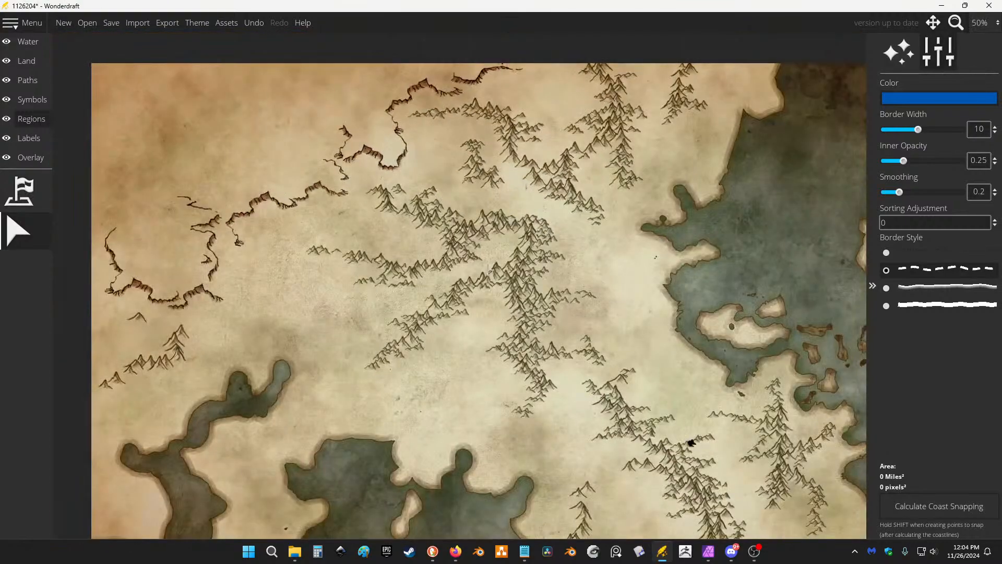
left_click(27, 61)
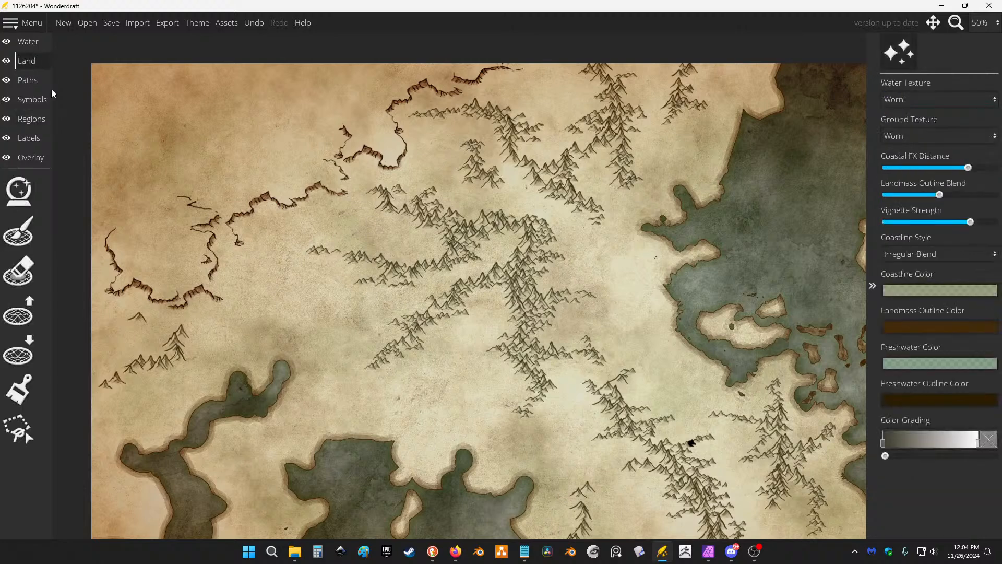
left_click(19, 270)
scroll(523, 273, "up", 3)
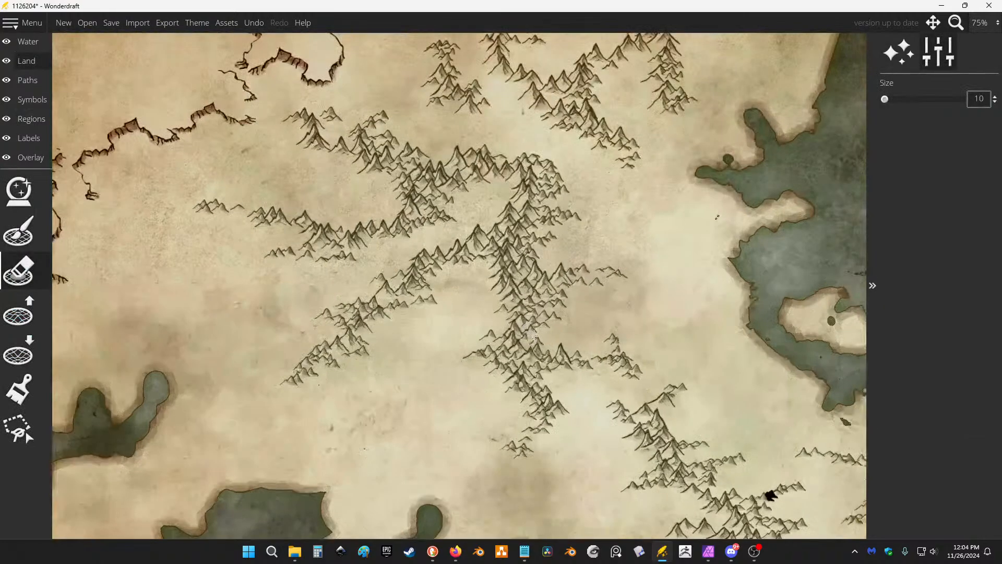
key("ctrl+z")
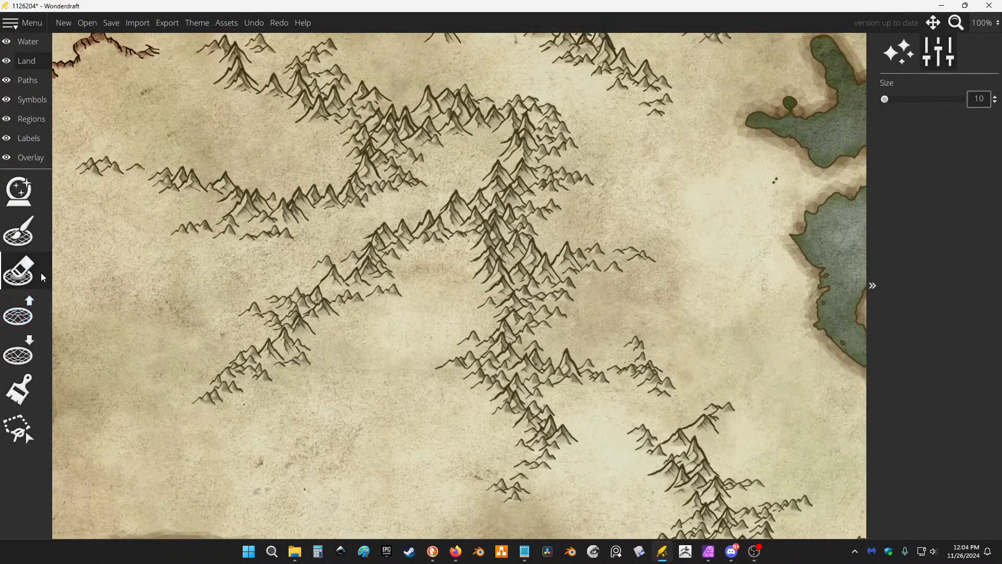
Thin out the central range by erasing mountains along its eastern flank and opening a small gap midway down.
left_click(39, 100)
left_click(19, 314)
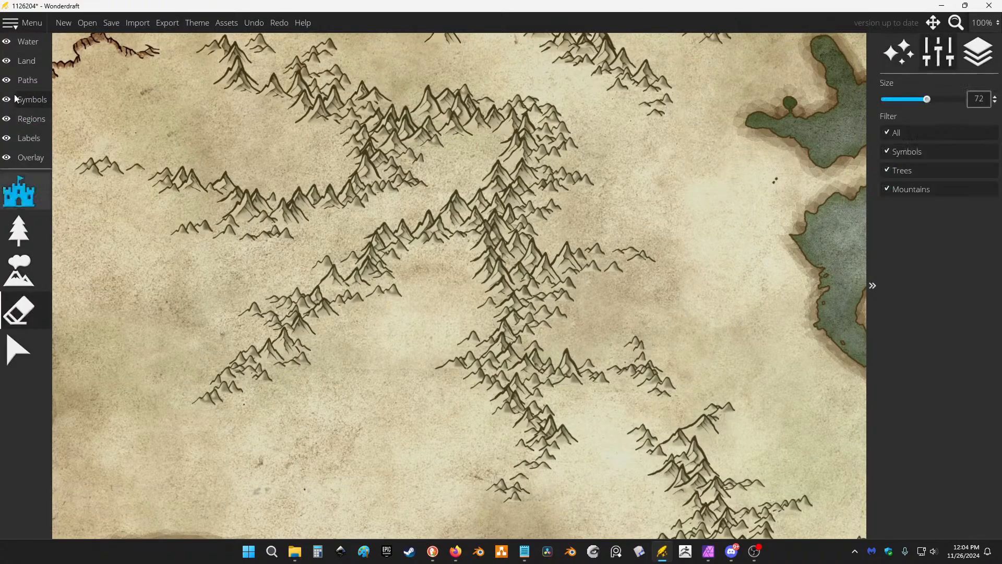
mouse_move(574, 323)
left_mouse_down()
mouse_move(539, 320)
mouse_move(563, 315)
left_mouse_up()
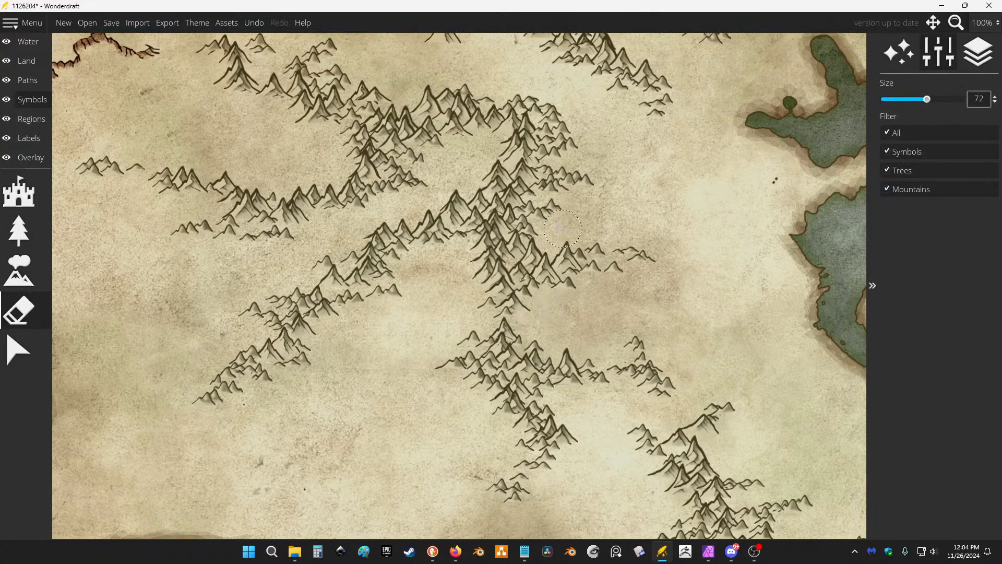
left_click_drag(565, 229, 529, 231)
scroll(528, 231, "down", 2)
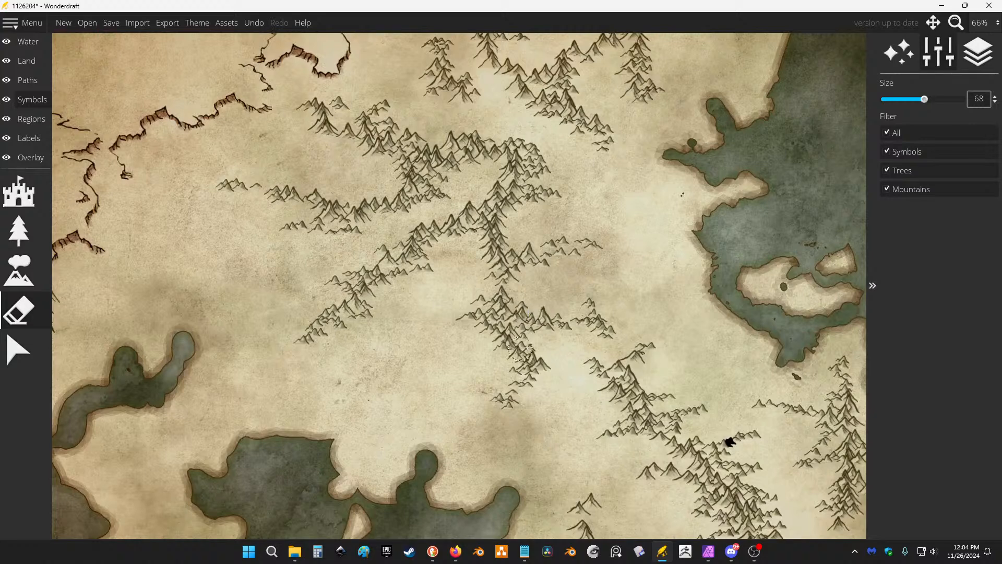
Erase mountains to open a gap in the central range's southern end and thin the eastern side of its northern bend.
left_click(533, 341)
left_click_drag(593, 290, 602, 354)
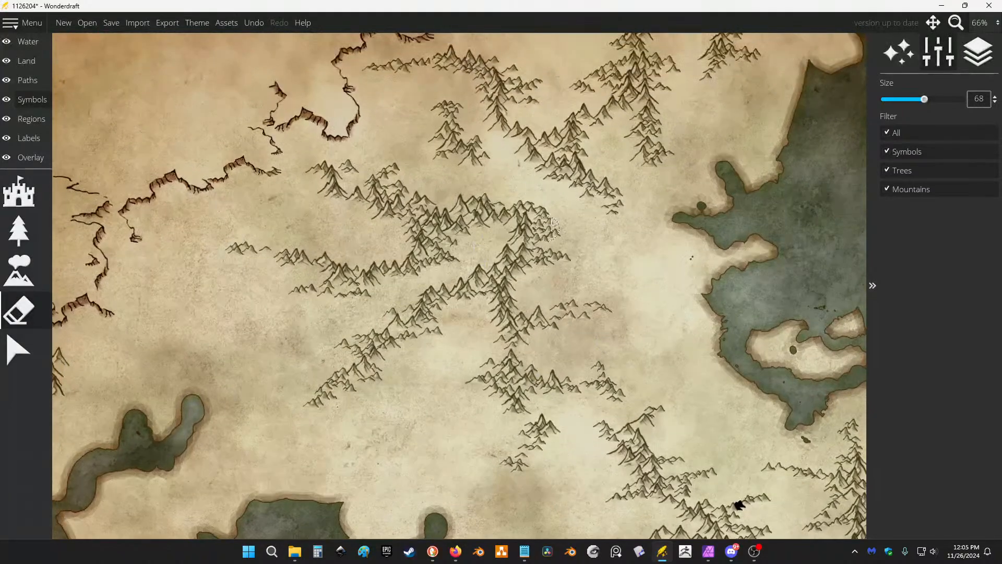
left_click_drag(559, 213, 555, 230)
Try to erase a gap through the northern mountain range.
left_click_drag(505, 137, 515, 171)
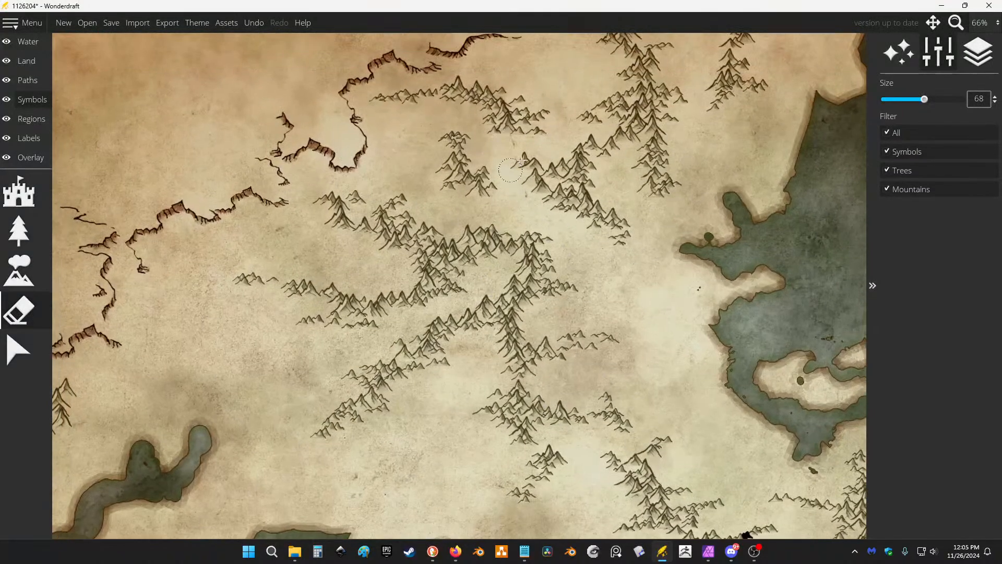
mouse_move(538, 133)
left_mouse_down()
mouse_move(538, 209)
mouse_move(536, 178)
left_mouse_up()
key("ctrl+z")
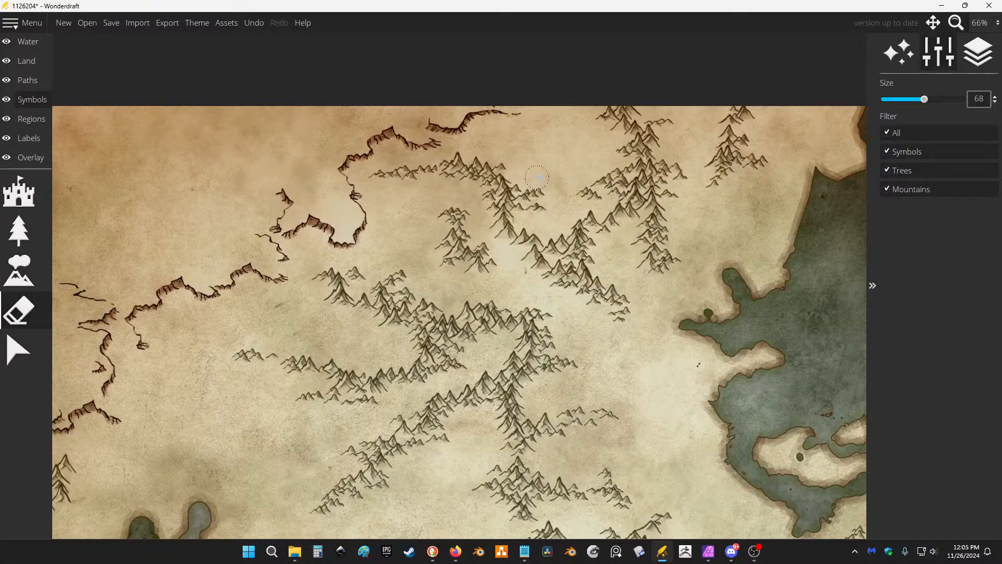
left_click_drag(782, 113, 752, 115)
scroll(408, 276, "down", 2)
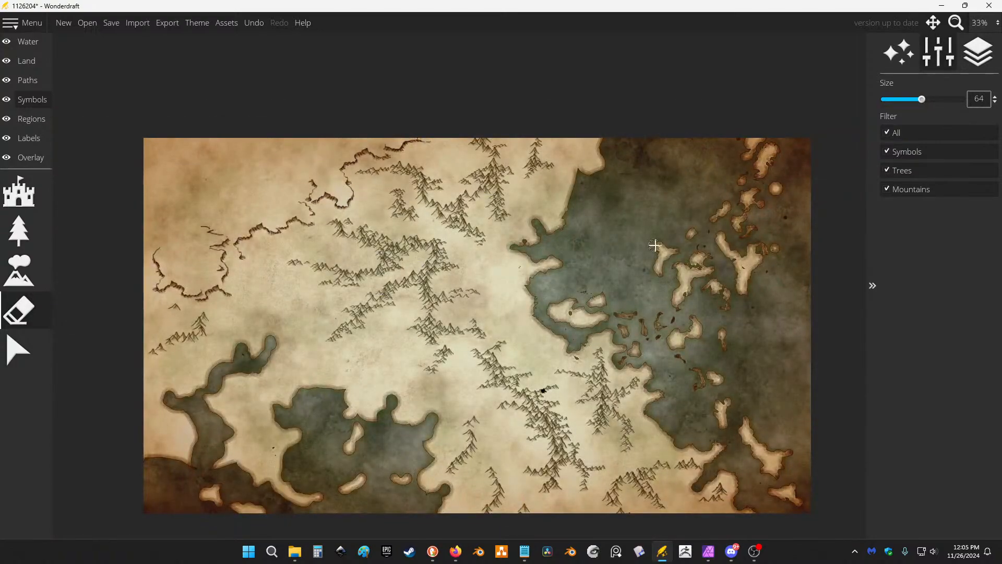
scroll(548, 426, "up", 2)
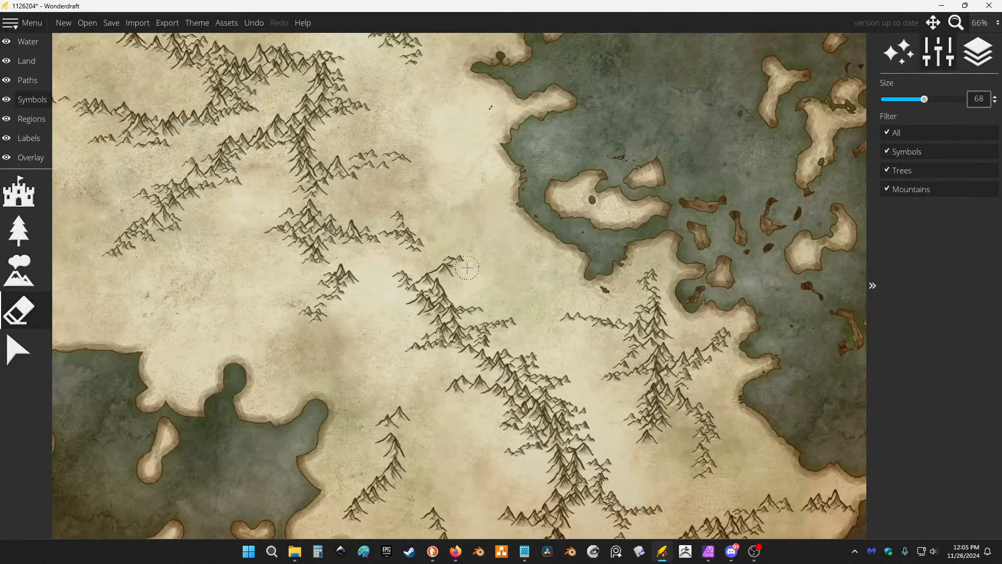
scroll(466, 268, "down", 2)
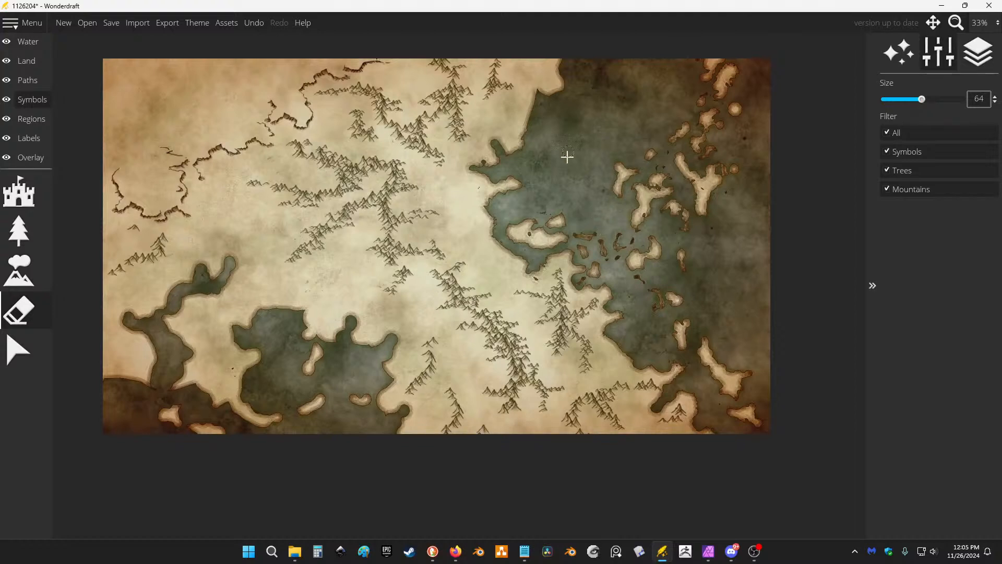
left_click_drag(566, 158, 606, 188)
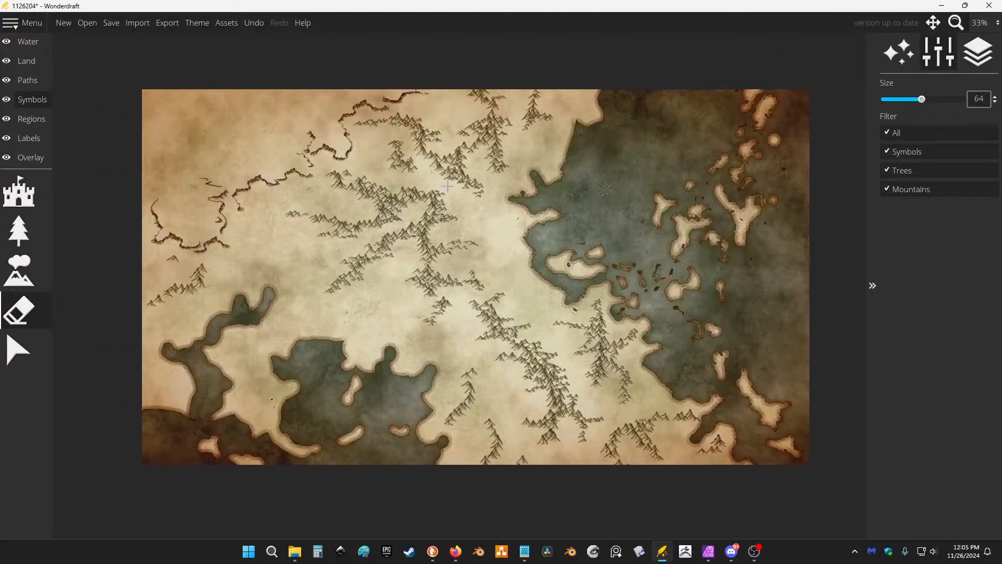
Try a different hue and saturation for the water.
left_click(37, 59)
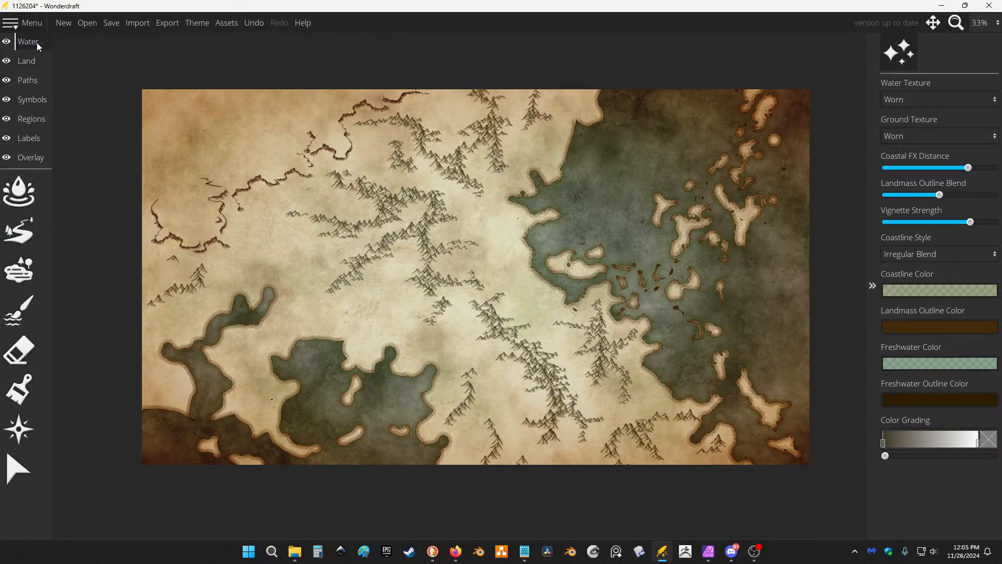
left_click(15, 200)
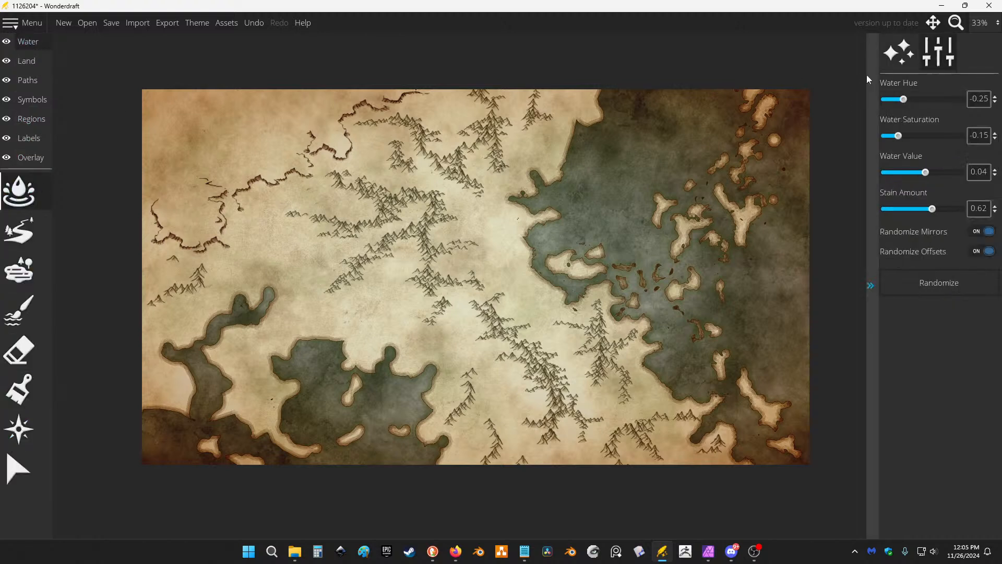
mouse_move(906, 101)
left_mouse_down()
mouse_move(950, 100)
mouse_move(889, 101)
mouse_move(916, 100)
left_mouse_up()
key("ctrl+z")
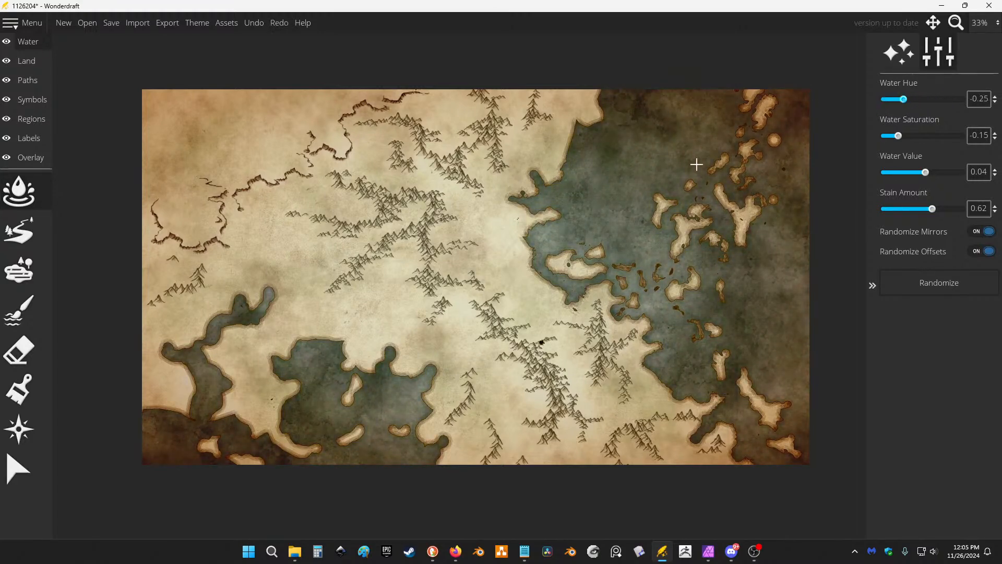
mouse_move(898, 136)
left_mouse_down()
mouse_move(933, 136)
mouse_move(884, 136)
mouse_move(914, 135)
left_mouse_up()
key("ctrl+z")
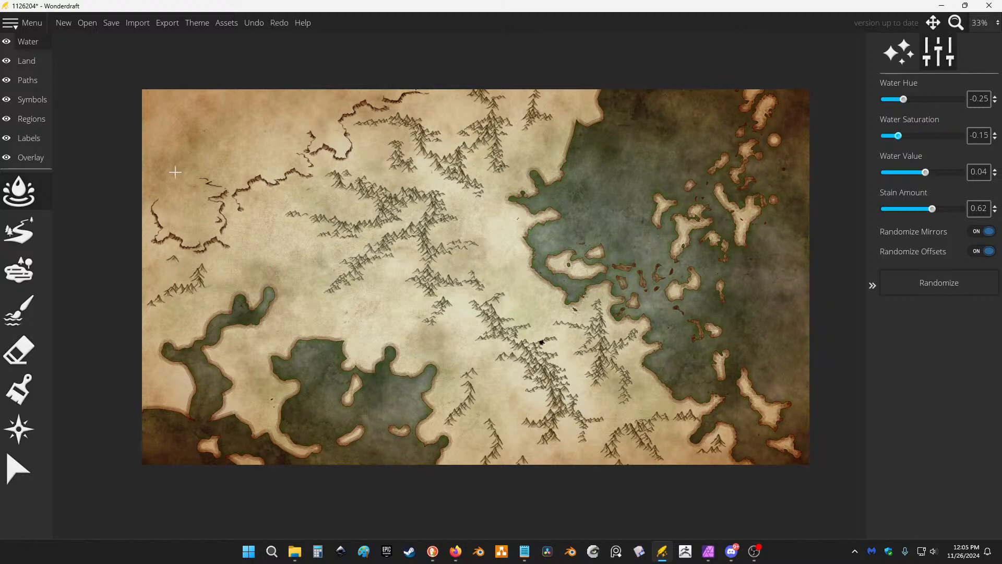
Try a river of width 4 from the central mountains south to the narrow inlet of the southern sea.
left_click(19, 230)
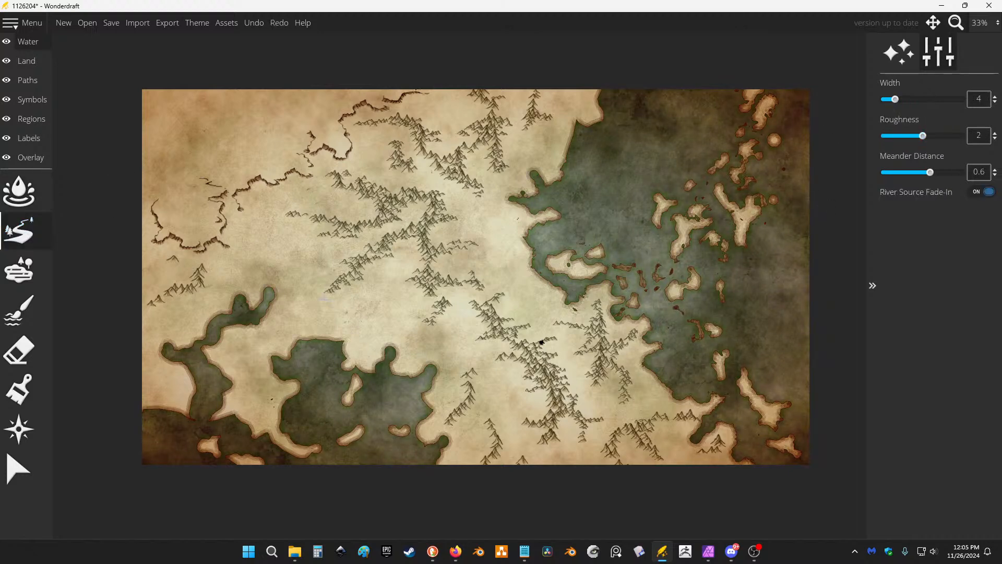
scroll(481, 163, "up", 5)
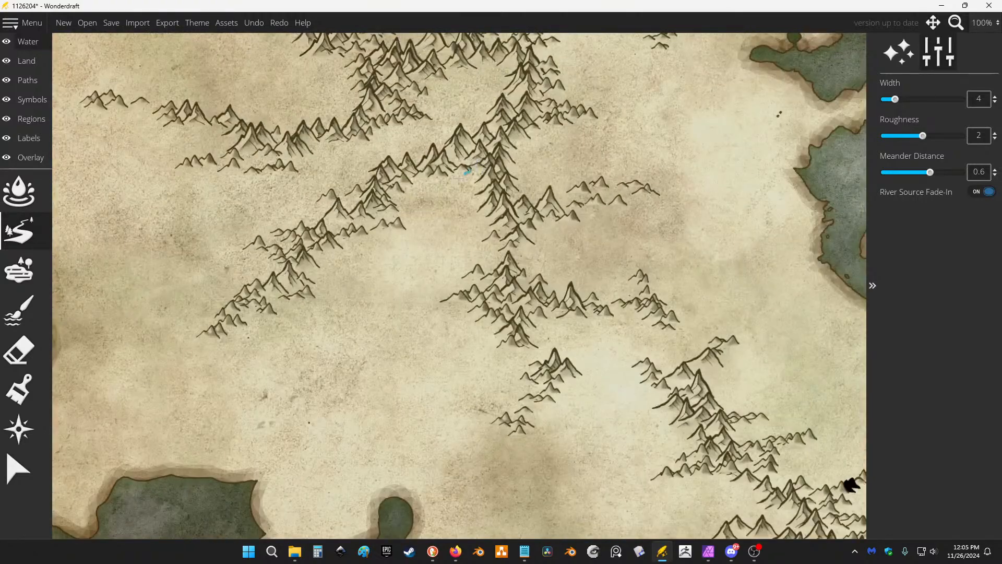
mouse_move(468, 170)
left_mouse_down()
mouse_move(410, 244)
mouse_move(394, 312)
mouse_move(416, 490)
mouse_move(402, 505)
left_mouse_up()
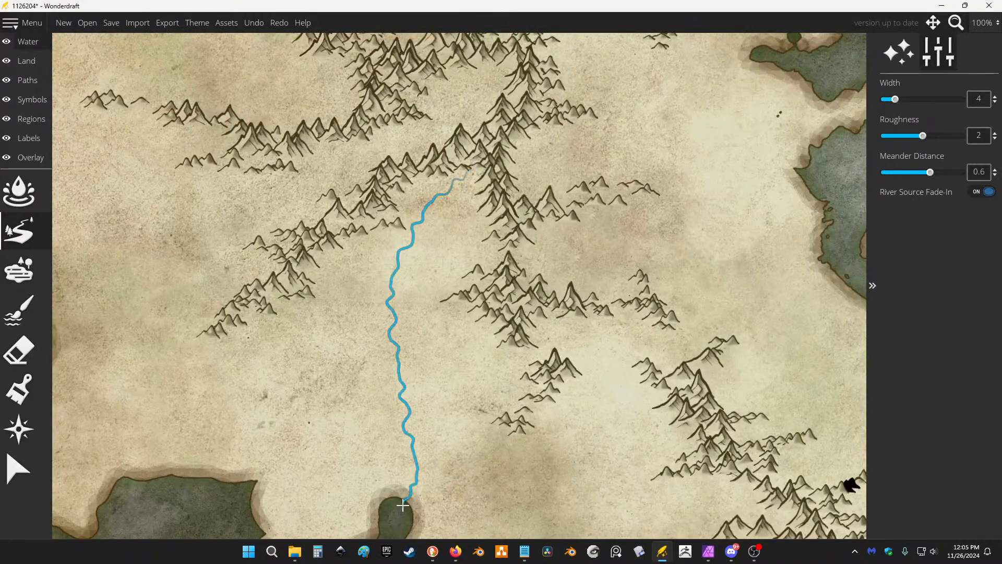
scroll(767, 88, "down", 5)
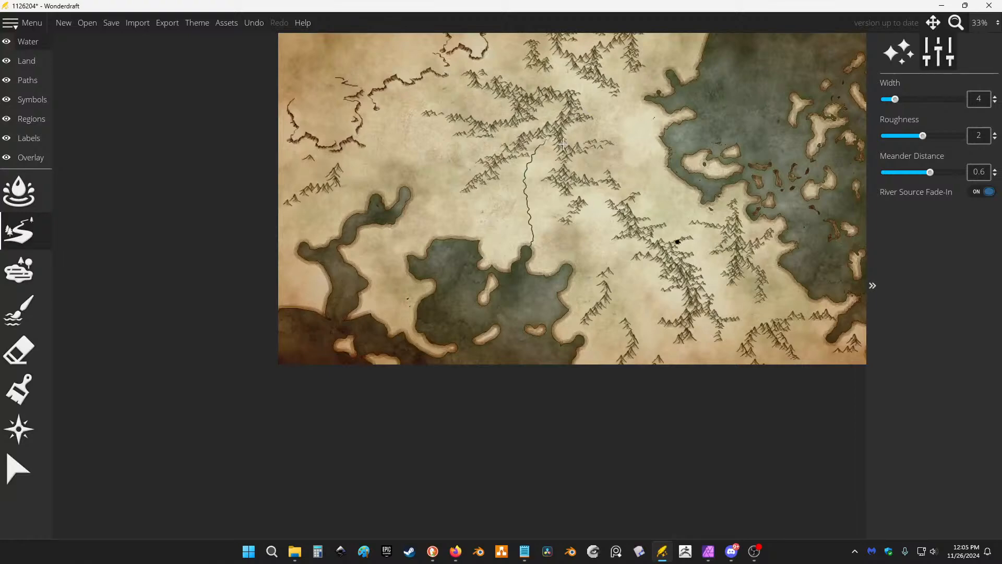
key("ctrl+z")
Try a river from the northwestern mountains between the ranges and around to the eastern coast.
scroll(573, 117, "up", 1)
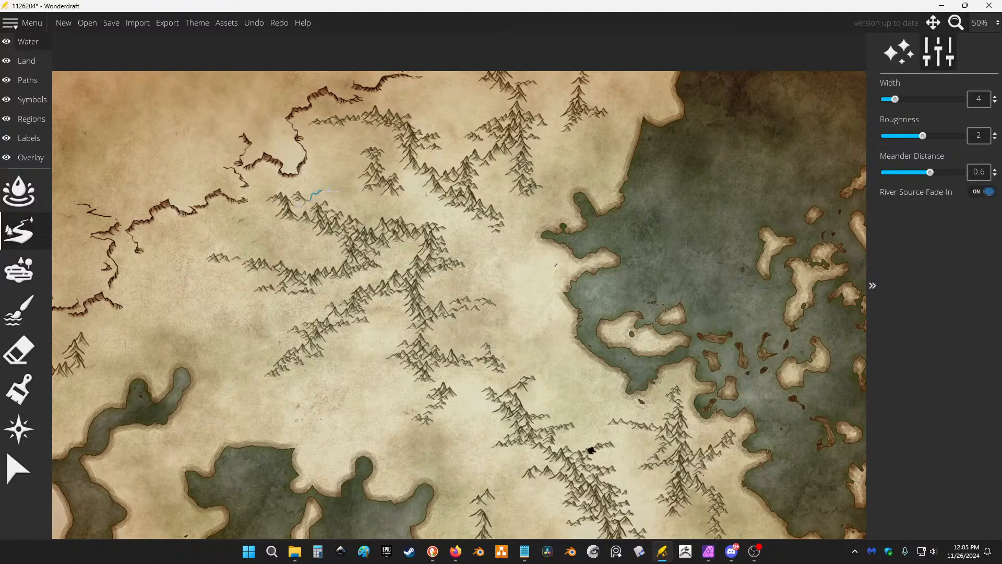
mouse_move(417, 207)
left_mouse_down()
mouse_move(452, 220)
mouse_move(519, 283)
mouse_move(508, 331)
mouse_move(534, 366)
mouse_move(579, 338)
left_mouse_up()
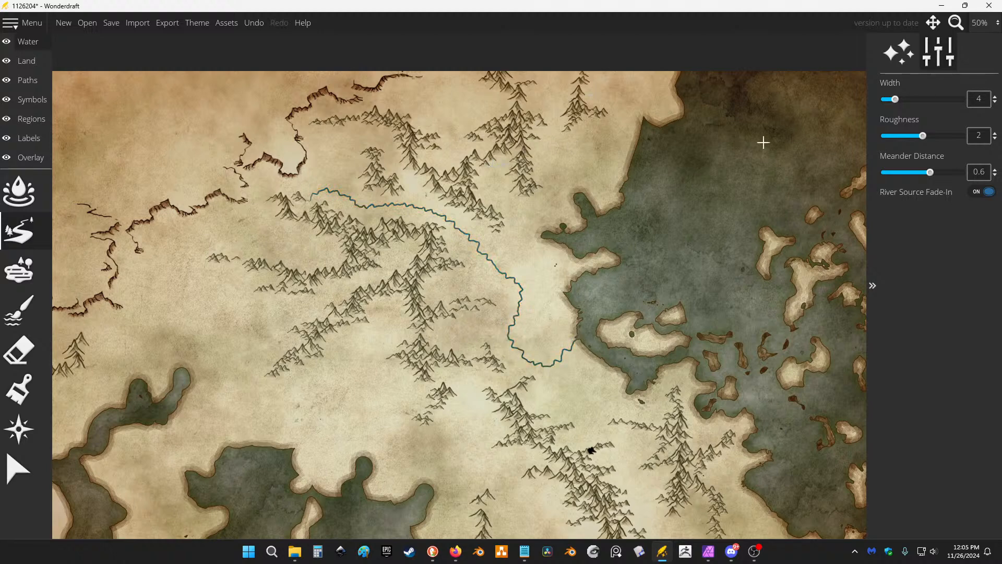
key("ctrl+z")
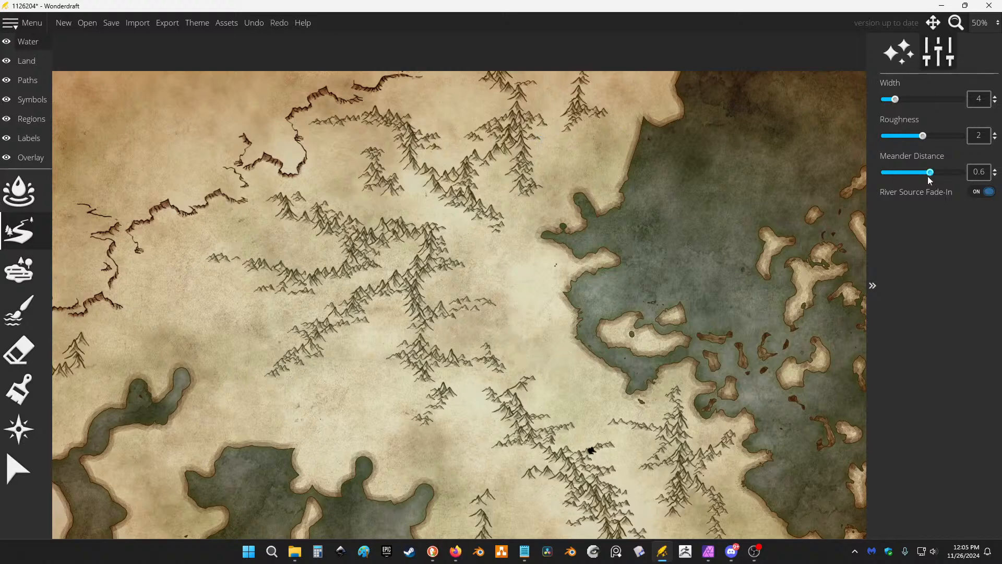
Set the river's meander distance to 0.39 with roughness 2 and try the eastward river with these settings.
left_click_drag(930, 172, 903, 172)
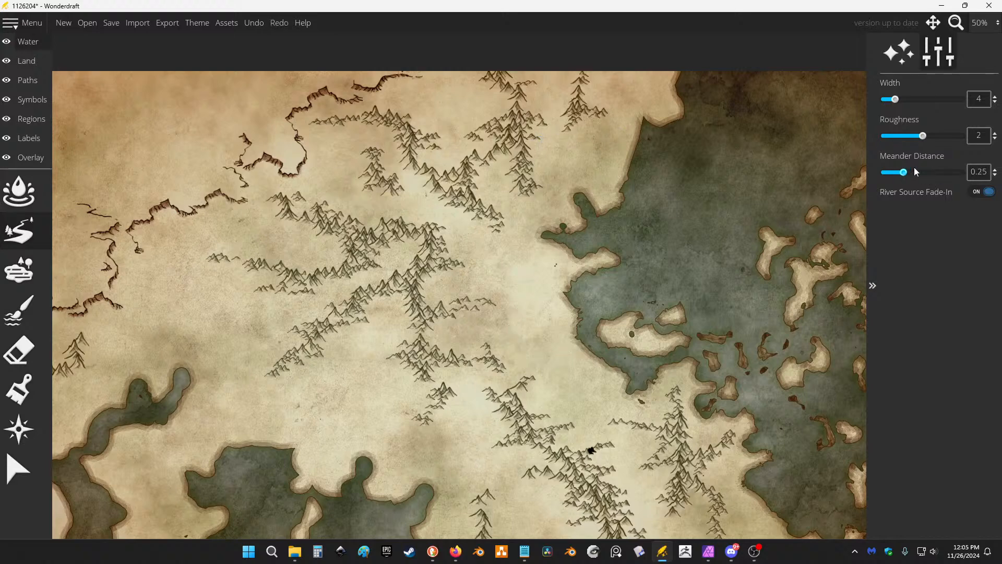
left_click_drag(923, 137, 915, 174)
left_click(905, 137)
mouse_move(288, 201)
left_mouse_down()
mouse_move(533, 244)
mouse_move(521, 283)
left_mouse_up()
key("ctrl+z")
Draw the main river from the northwestern mountains, between the ranges and around a southern bend, to the eastern coast.
mouse_move(381, 207)
left_mouse_down()
mouse_move(434, 204)
mouse_move(472, 228)
mouse_move(494, 286)
left_mouse_up()
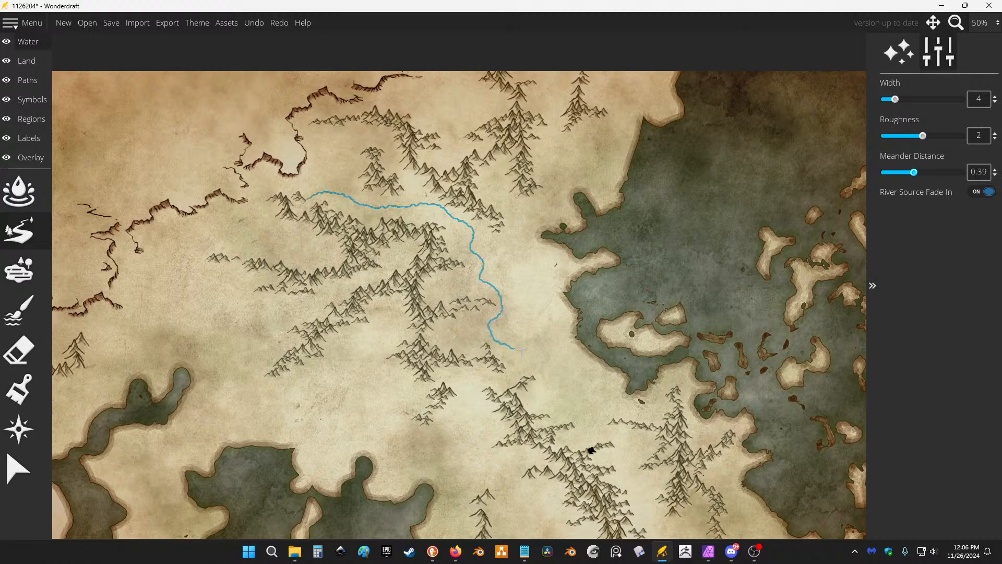
left_click_drag(519, 349, 565, 292)
left_click_drag(665, 283, 642, 281)
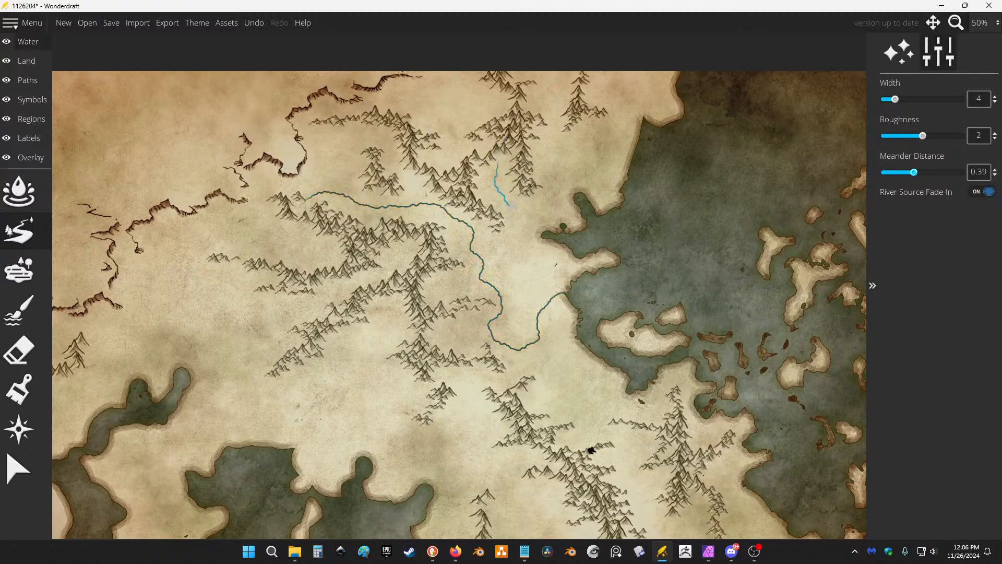
Draw three tributaries into the main river, one from the northern mountains and two from the central range's eastern side.
left_click_drag(523, 233, 480, 266)
scroll(483, 267, "up", 1)
scroll(483, 267, "up", 3)
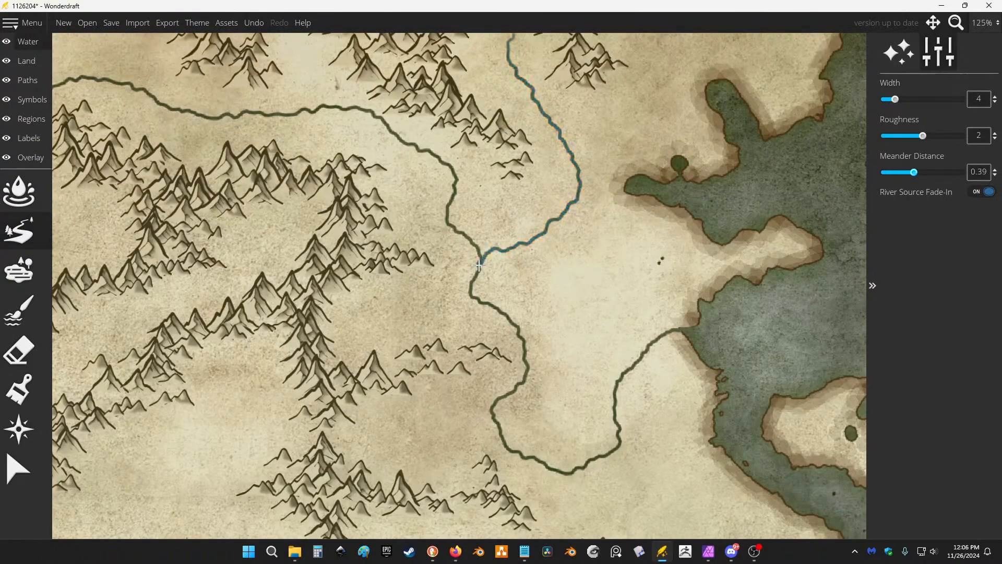
scroll(472, 143, "down", 2)
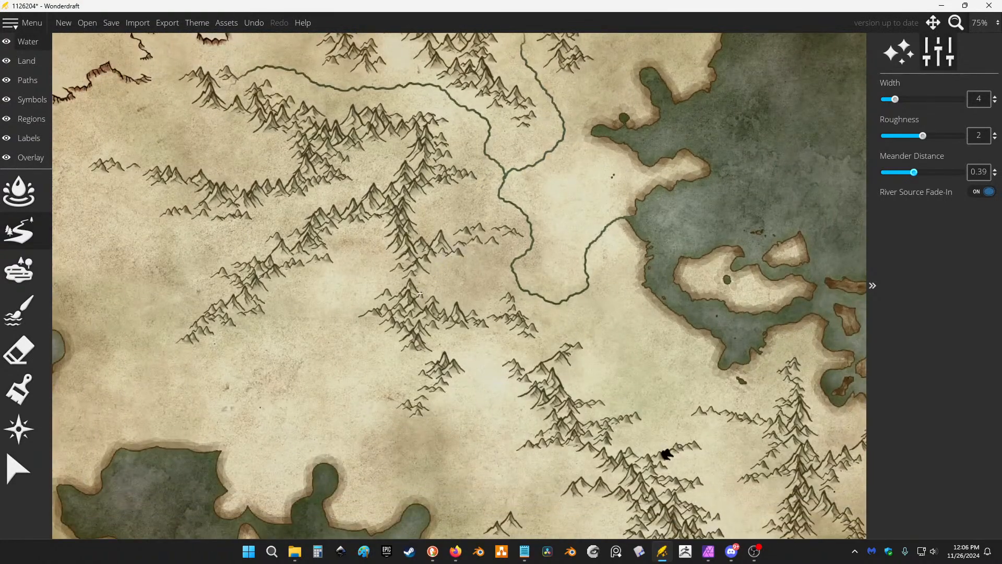
mouse_move(424, 283)
left_mouse_down()
mouse_move(473, 269)
mouse_move(517, 282)
left_mouse_up()
left_click_drag(454, 206, 499, 196)
Draw two tributaries from the northwestern range into the upper main river and one from the map's northern edge into the northern tributary.
left_click_drag(518, 93, 492, 130)
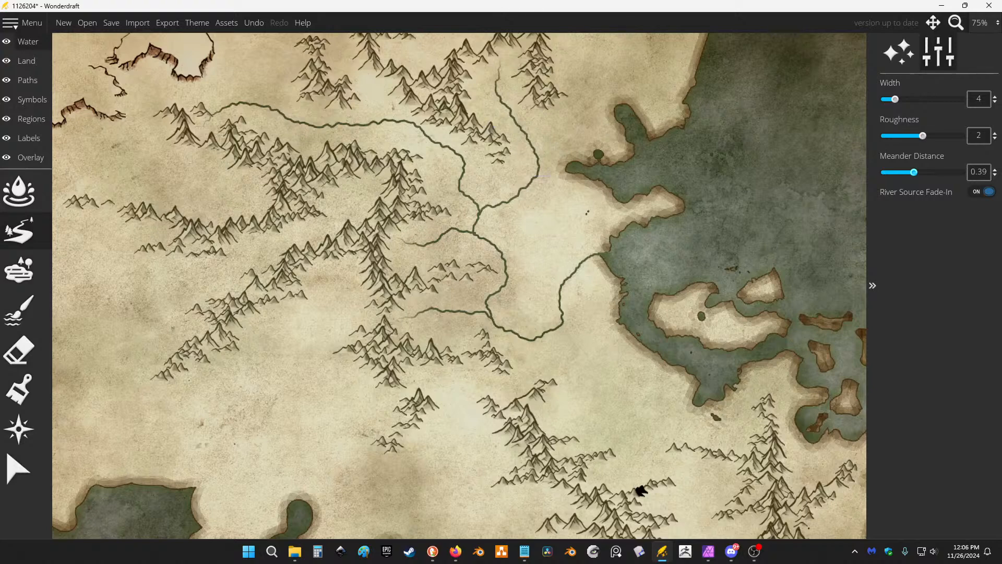
left_click_drag(585, 208, 541, 383)
scroll(305, 269, "up", 1)
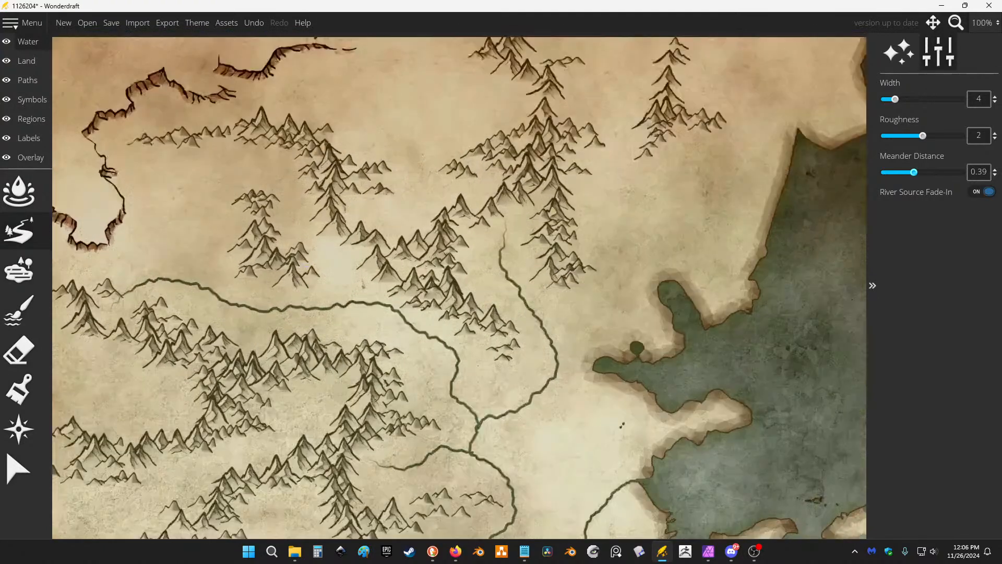
left_click_drag(221, 194, 370, 225)
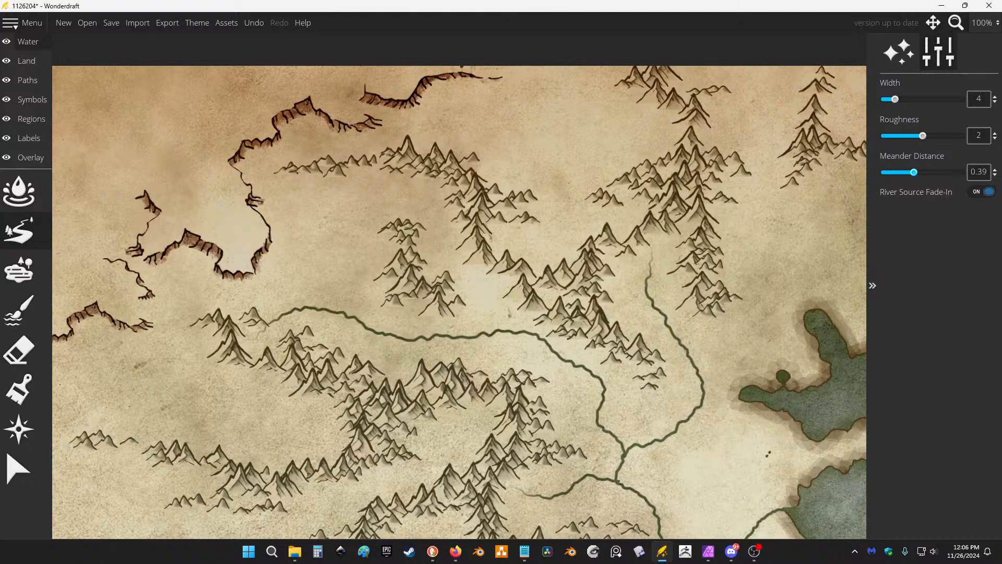
mouse_move(398, 178)
left_mouse_down()
mouse_move(429, 207)
mouse_move(445, 261)
mouse_move(466, 268)
mouse_move(498, 330)
left_mouse_up()
mouse_move(310, 181)
left_mouse_down()
mouse_move(325, 219)
mouse_move(311, 247)
mouse_move(343, 312)
mouse_move(430, 333)
mouse_move(400, 250)
mouse_move(343, 291)
mouse_move(345, 314)
left_mouse_up()
scroll(509, 163, "down", 3)
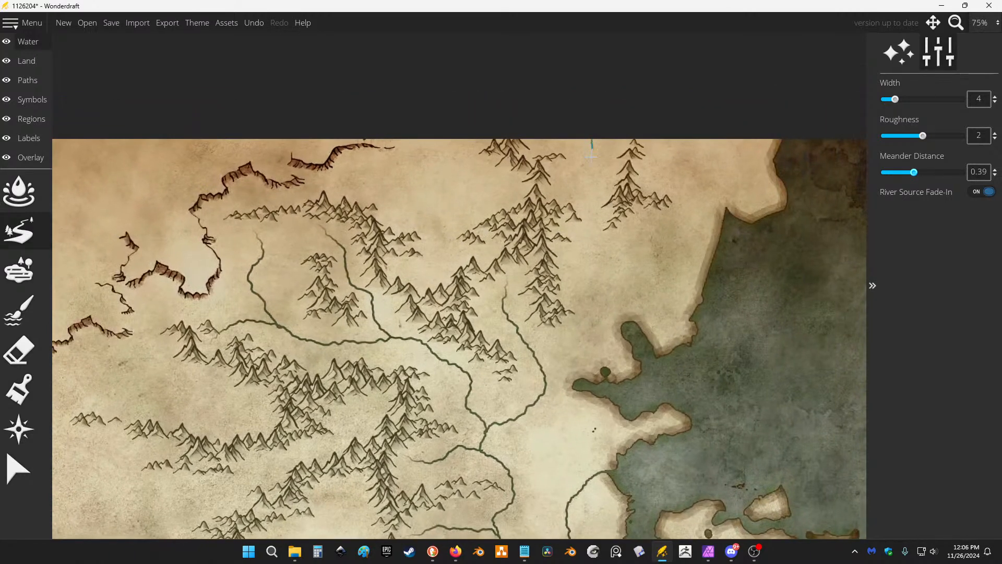
mouse_move(591, 156)
left_mouse_down()
mouse_move(602, 291)
mouse_move(588, 330)
mouse_move(540, 365)
mouse_move(544, 136)
mouse_move(541, 158)
left_mouse_up()
Draw a tributary of width 3 from the southeastern range north to the main river, and set the river width to 4.
scroll(496, 162, "down", 1)
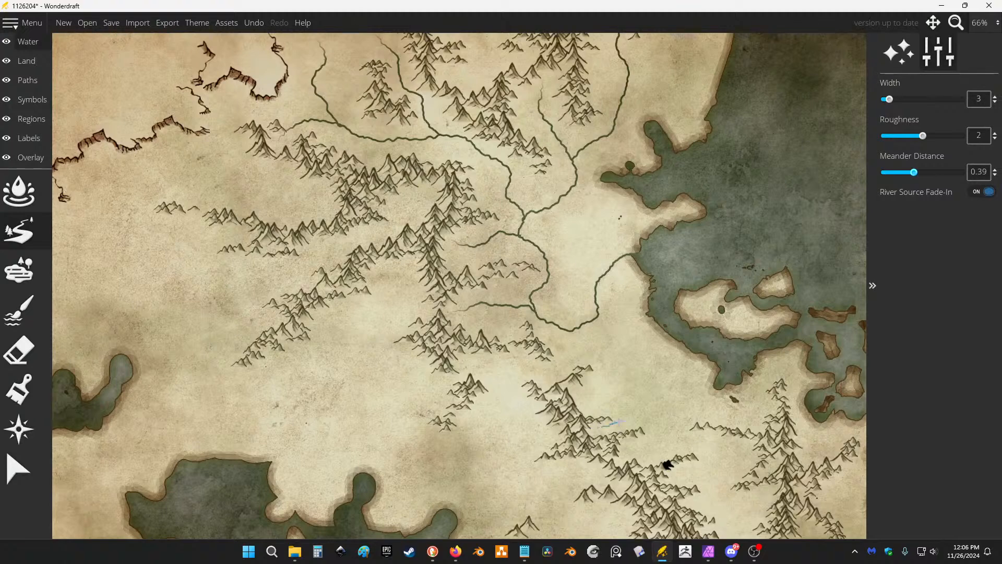
left_click_drag(637, 383, 601, 353)
left_click_drag(598, 315, 599, 316)
key("bracketright")
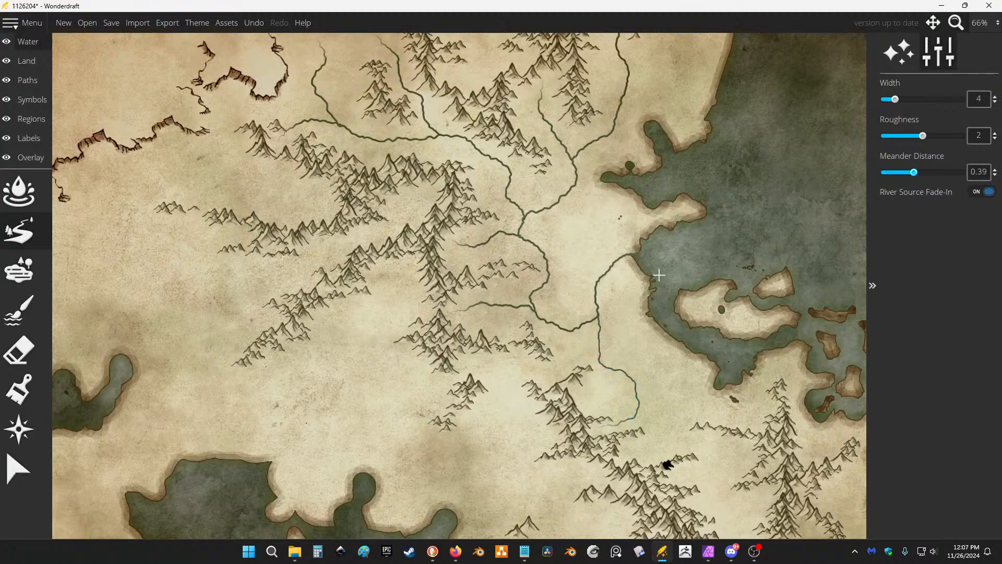
Draw two short delta branches splitting off the main river just before its mouth on the eastern coast.
scroll(660, 274, "up", 4)
scroll(647, 264, "up", 2)
left_click_drag(559, 243, 756, 244)
key("ctrl+z")
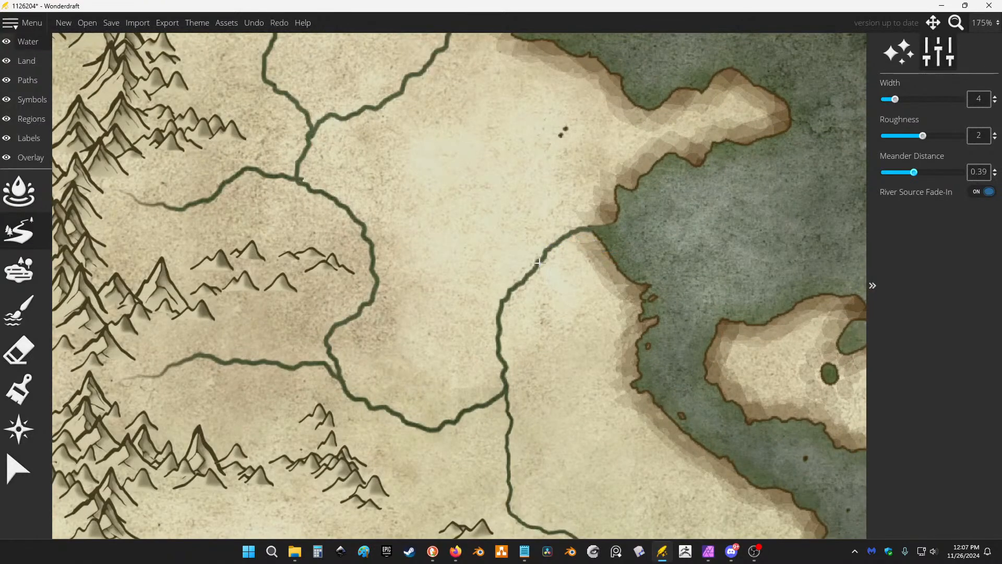
left_click_drag(542, 255, 616, 250)
mouse_move(546, 255)
left_mouse_down()
mouse_move(604, 250)
mouse_move(587, 271)
mouse_move(626, 246)
left_mouse_up()
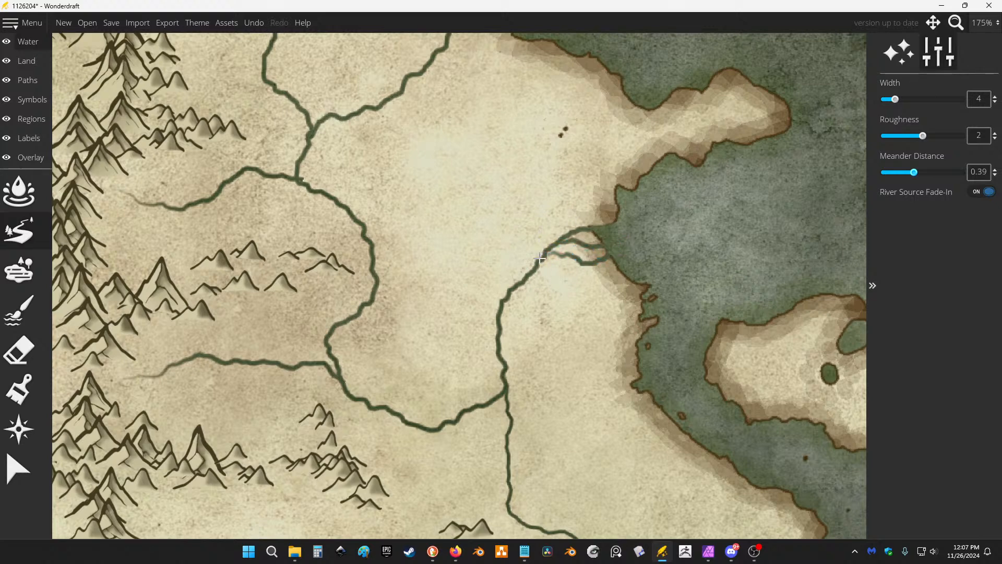
Try wider delta branches north and south of the main river's mouth.
mouse_move(540, 257)
left_mouse_down()
mouse_move(564, 215)
mouse_move(588, 209)
mouse_move(612, 231)
mouse_move(595, 207)
mouse_move(611, 200)
left_mouse_up()
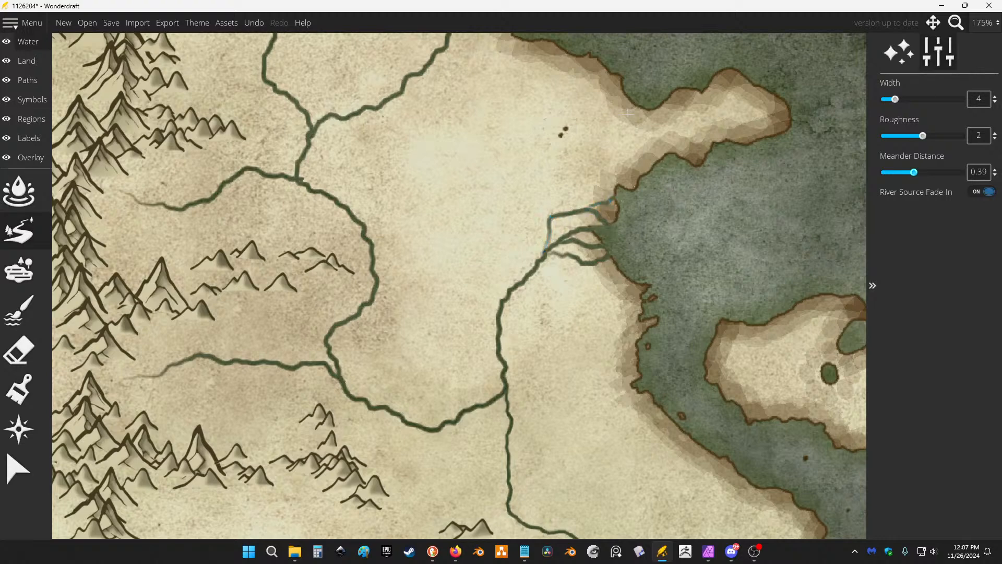
scroll(536, 239, "up", 1)
mouse_move(518, 261)
left_mouse_down()
mouse_move(534, 213)
mouse_move(555, 218)
left_mouse_up()
scroll(508, 190, "down", 2)
scroll(531, 232, "up", 1)
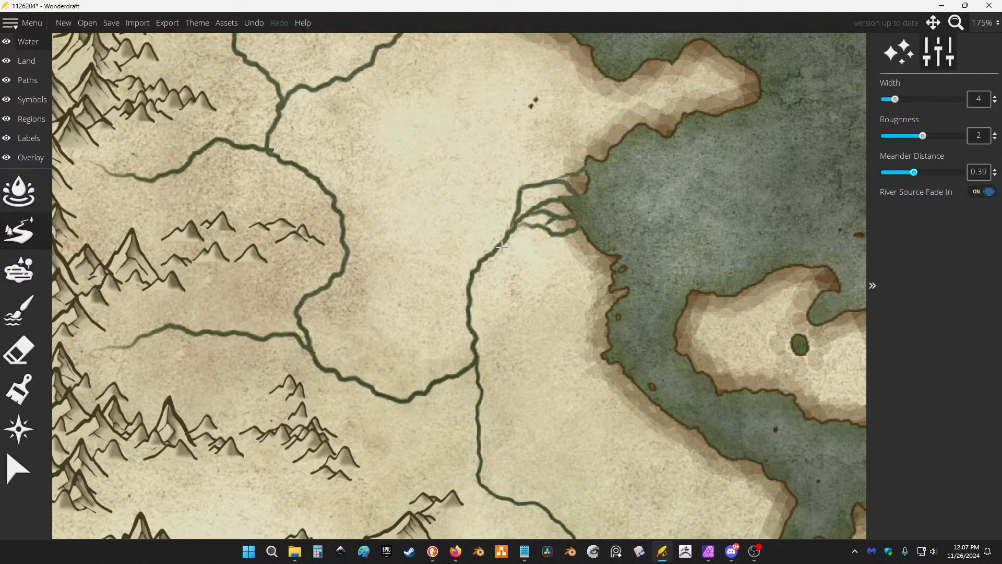
mouse_move(503, 251)
left_mouse_down()
mouse_move(593, 289)
mouse_move(622, 266)
left_mouse_up()
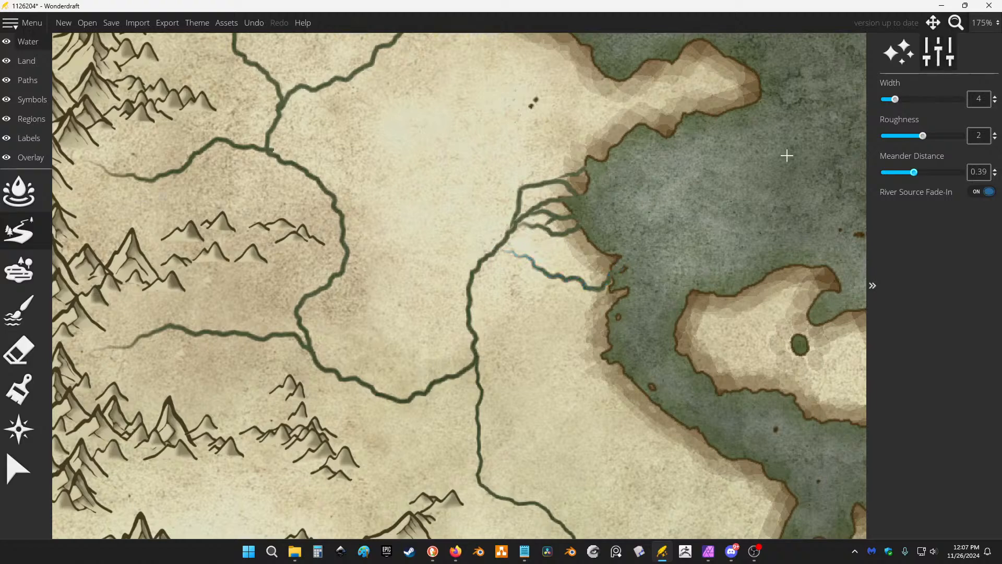
Undo the wider northern and southern delta branches at the river mouth.
key("ctrl+z")
key("ctrl+z")
key("ctrl+z")
key("ctrl+z")
key("ctrl+z")
key("ctrl+z")
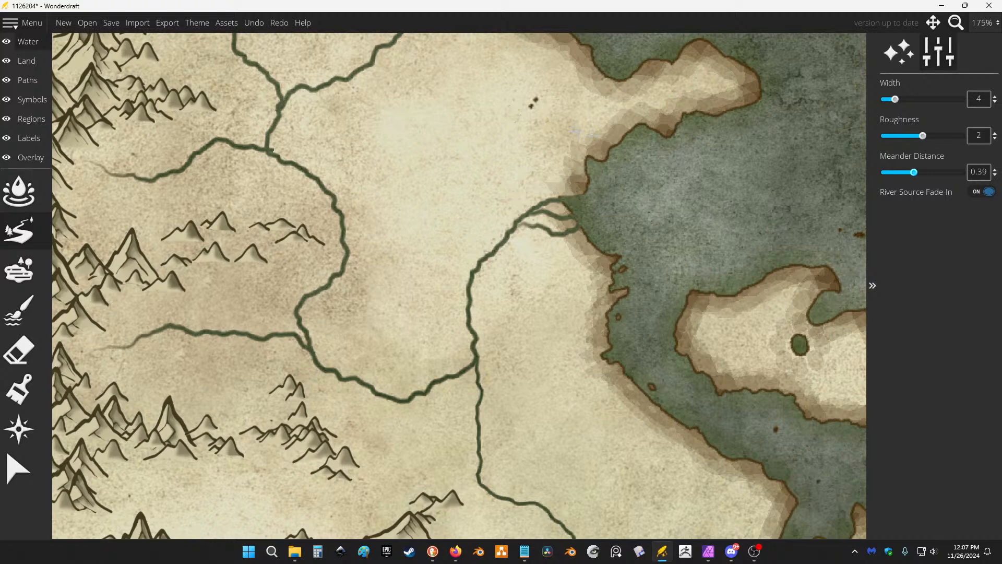
Carve branching delta channels into the coast at the main river's mouth using the land eraser at size 4.
left_click(28, 60)
left_click(42, 263)
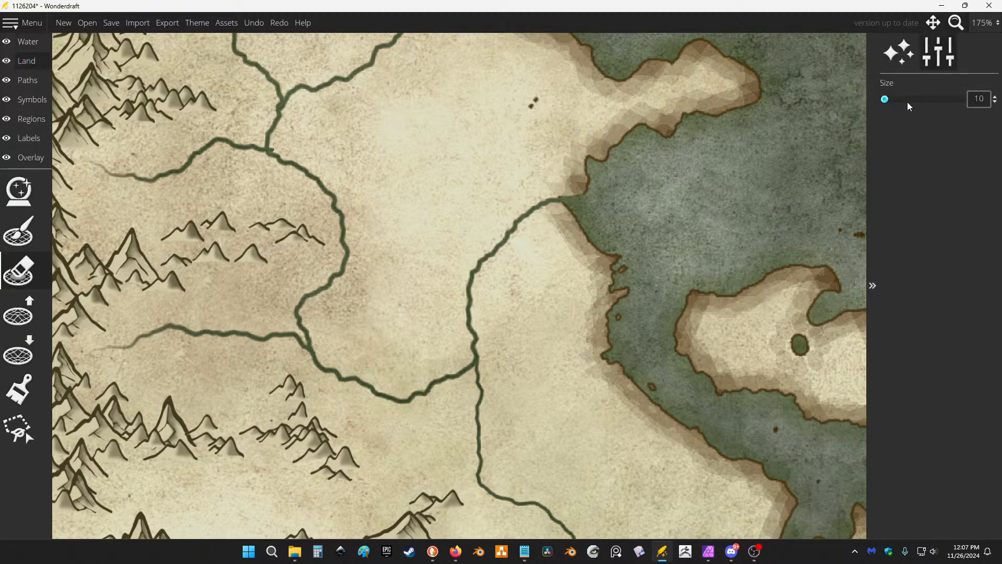
left_click_drag(885, 99, 881, 99)
scroll(569, 205, "up", 1)
mouse_move(569, 205)
left_mouse_down()
mouse_move(535, 207)
mouse_move(565, 216)
mouse_move(533, 208)
mouse_move(508, 229)
left_mouse_up()
key("ctrl+z")
mouse_move(568, 224)
left_mouse_down()
mouse_move(577, 225)
mouse_move(508, 231)
left_mouse_up()
mouse_move(595, 180)
left_mouse_down()
mouse_move(540, 188)
mouse_move(526, 207)
mouse_move(557, 191)
mouse_move(535, 189)
left_mouse_up()
mouse_move(595, 219)
left_mouse_down()
mouse_move(592, 232)
mouse_move(493, 250)
mouse_move(546, 249)
mouse_move(506, 232)
left_mouse_up()
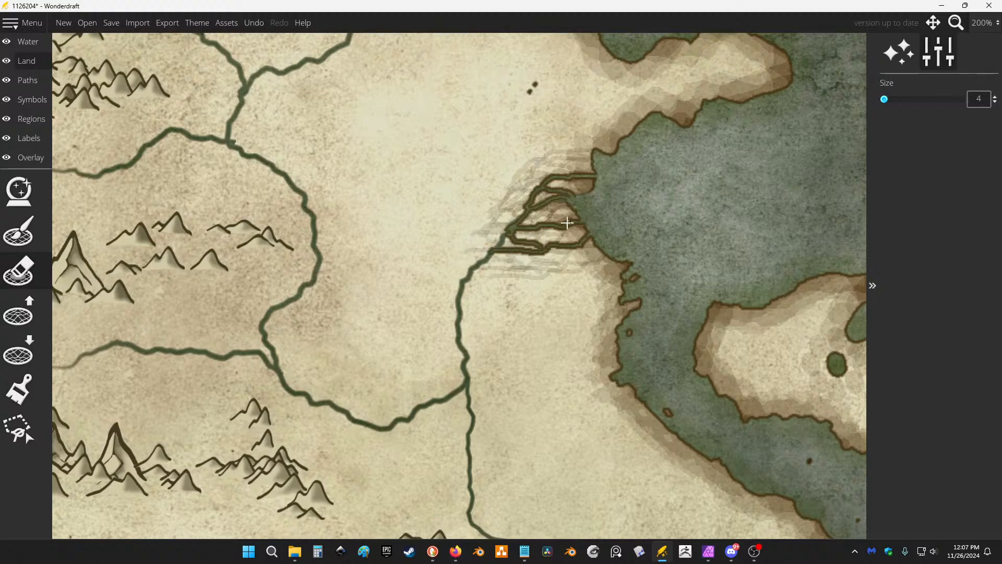
Cut additional fine cross-channels between the delta branches at the main river's mouth.
mouse_move(568, 223)
left_mouse_down()
mouse_move(543, 238)
mouse_move(522, 231)
left_mouse_up()
mouse_move(533, 214)
left_mouse_down()
mouse_move(575, 208)
mouse_move(609, 235)
mouse_move(595, 252)
mouse_move(533, 228)
left_mouse_up()
scroll(534, 228, "down", 6)
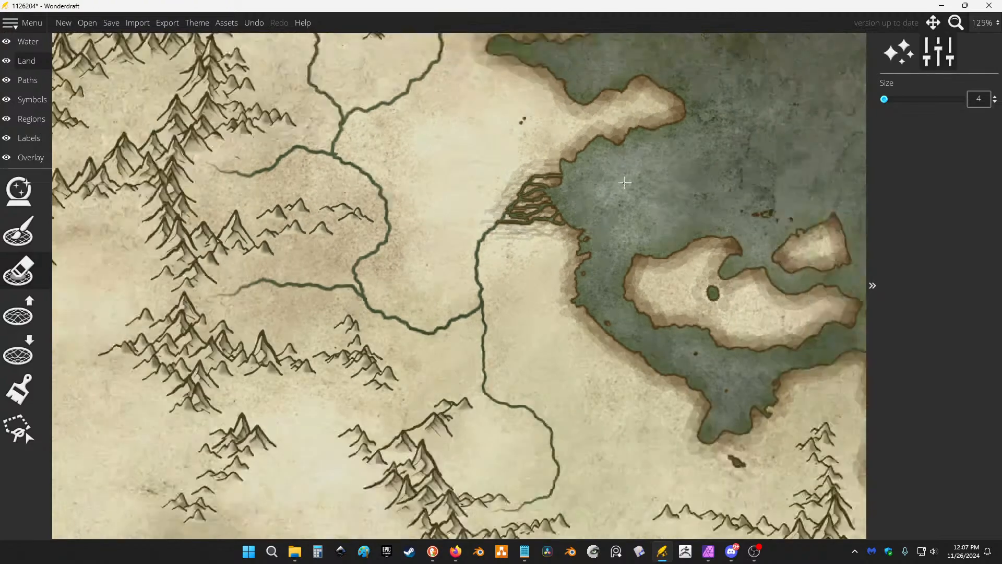
Draw a winding river of width 4 from the central range's southern side down to the southern sea's northern inlet.
scroll(477, 262, "up", 3)
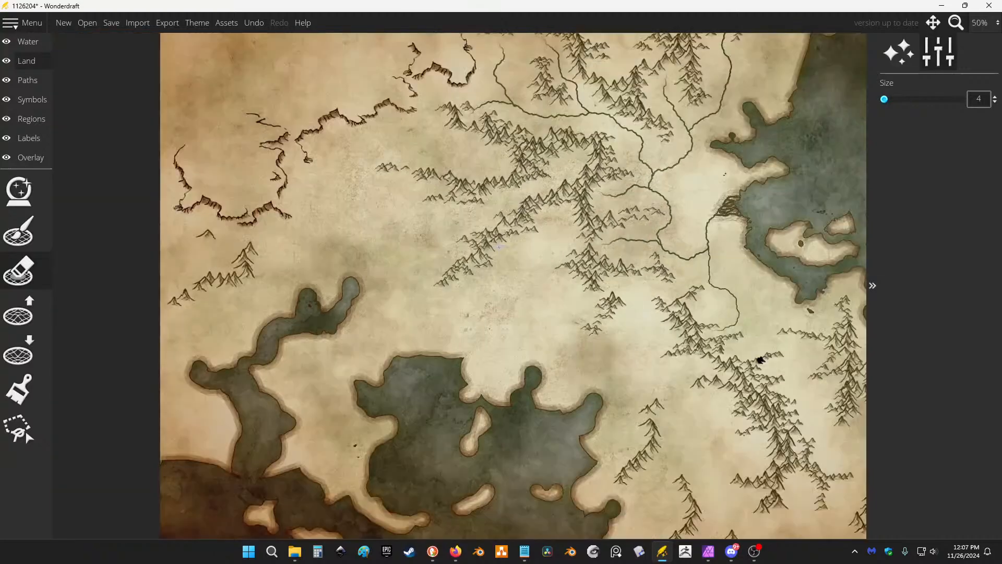
left_click_drag(498, 246, 359, 279)
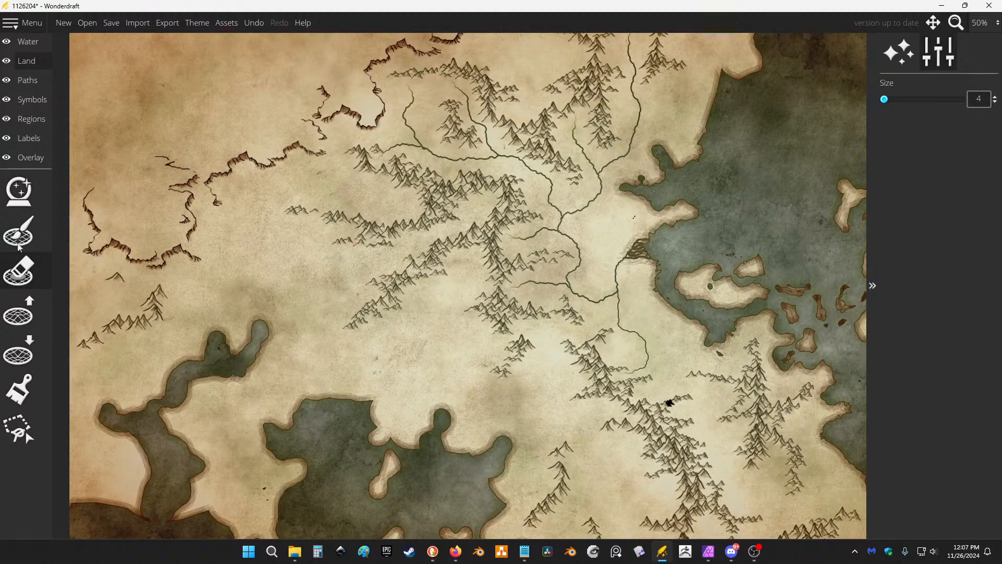
left_click(27, 99)
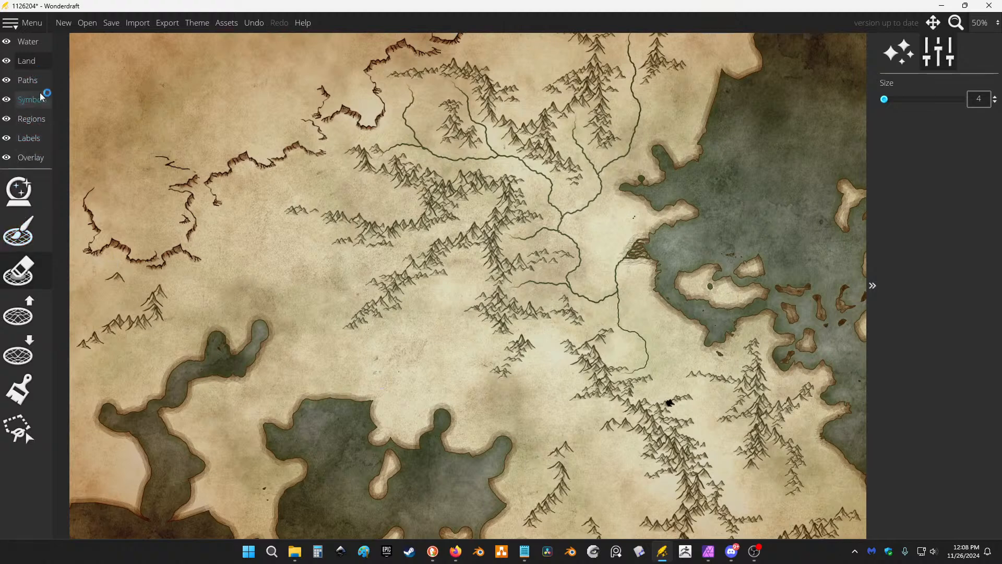
left_click(35, 48)
left_click(19, 230)
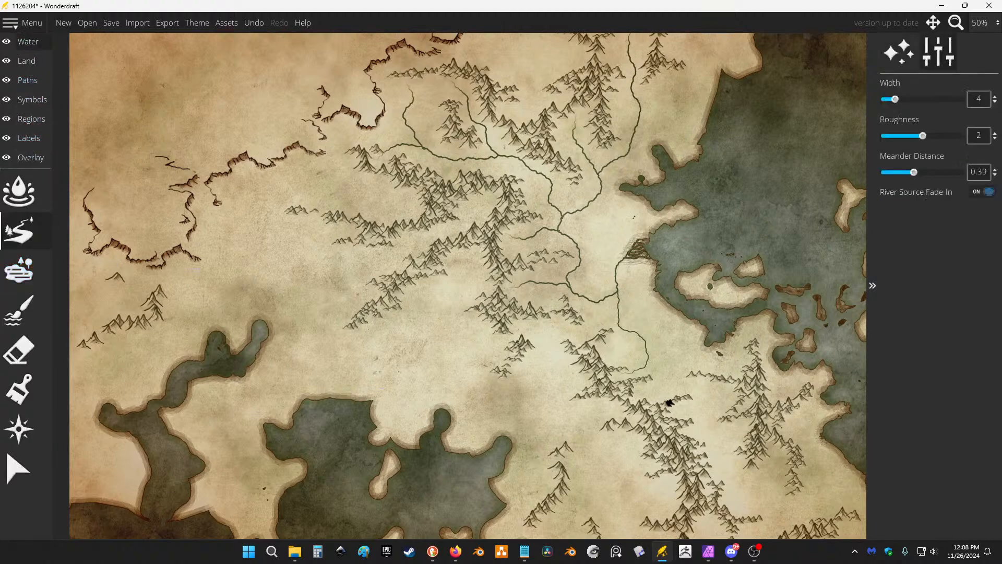
scroll(459, 306, "up", 1)
mouse_move(478, 239)
left_mouse_down()
mouse_move(462, 252)
mouse_move(448, 305)
mouse_move(398, 327)
mouse_move(391, 371)
mouse_move(422, 394)
mouse_move(442, 441)
left_mouse_up()
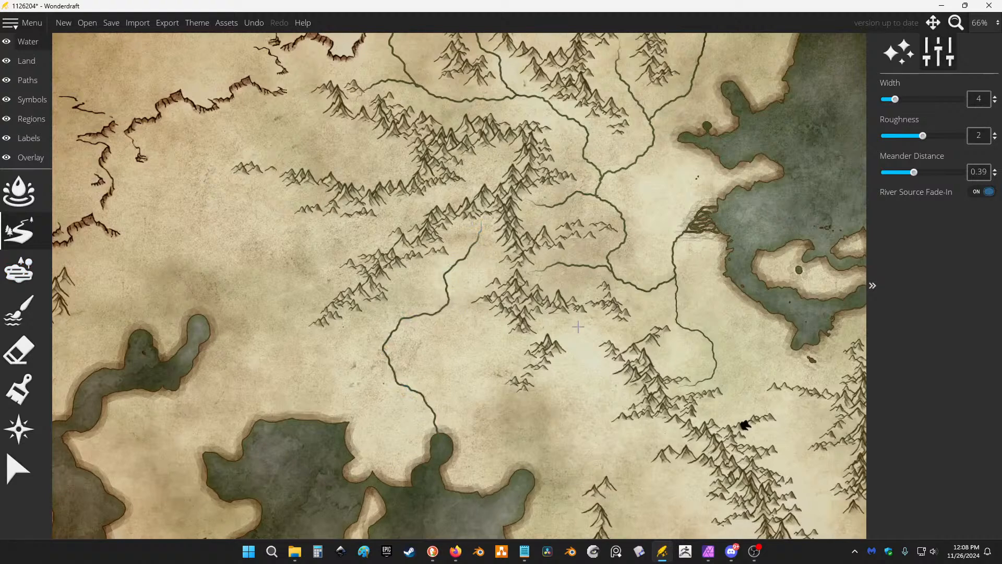
Try a river running south and one running northeast from the gap between the central and southeastern ranges.
mouse_move(567, 322)
left_mouse_down()
mouse_move(595, 362)
mouse_move(563, 403)
left_mouse_up()
key("ctrl+z")
mouse_move(542, 316)
left_mouse_down()
mouse_move(585, 341)
mouse_move(644, 327)
mouse_move(647, 292)
mouse_move(715, 245)
mouse_move(666, 241)
left_mouse_up()
key("ctrl+z")
Draw a tributary from the central range's southern foot east to the main river, and a river from the southeastern range to the southern sea's northeastern inlet.
scroll(595, 329, "up", 5)
mouse_move(463, 307)
left_mouse_down()
mouse_move(516, 331)
mouse_move(678, 331)
mouse_move(704, 316)
mouse_move(707, 245)
left_mouse_up()
scroll(579, 173, "down", 5)
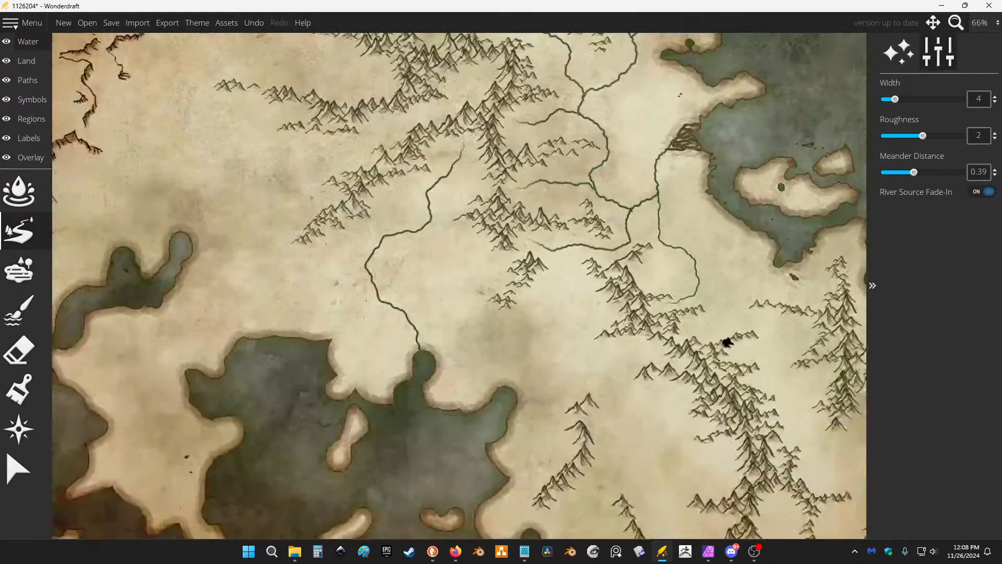
scroll(599, 319, "up", 2)
mouse_move(674, 315)
left_mouse_down()
mouse_move(606, 329)
mouse_move(547, 364)
mouse_move(510, 366)
mouse_move(457, 405)
left_mouse_up()
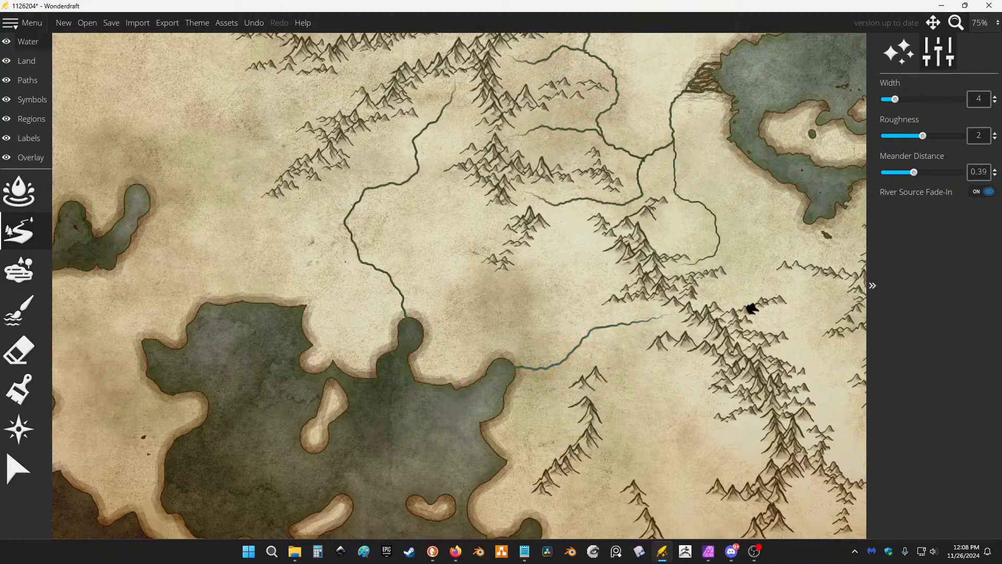
key("alt+Tab")
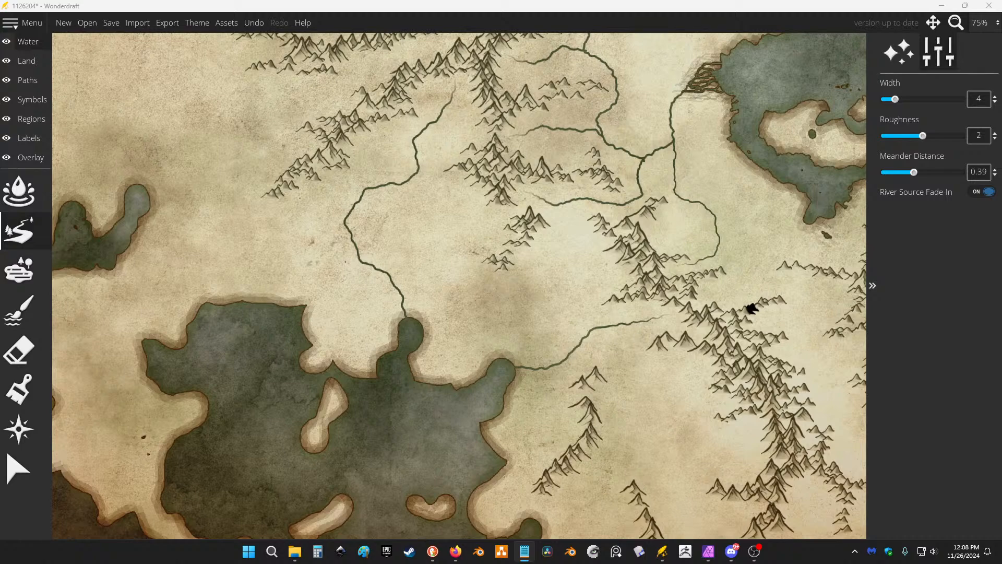
left_click(473, 6)
Draw two long rivers from the valleys of the central range's western spurs southwest to the western inlet.
scroll(464, 231, "down", 1)
left_click_drag(484, 139, 459, 205)
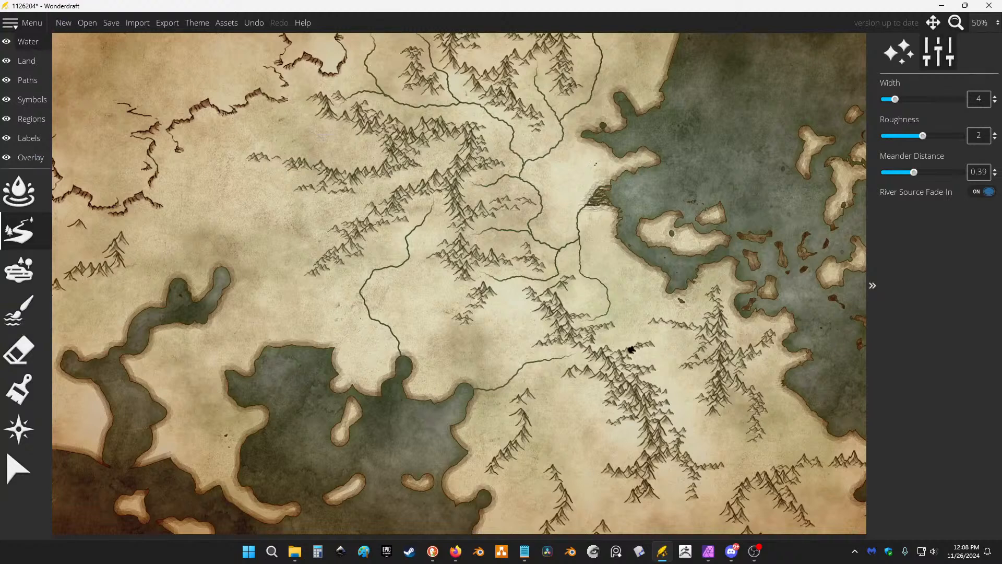
mouse_move(384, 155)
left_mouse_down()
mouse_move(279, 130)
mouse_move(230, 149)
mouse_move(222, 170)
mouse_move(246, 197)
mouse_move(250, 226)
mouse_move(219, 275)
left_mouse_up()
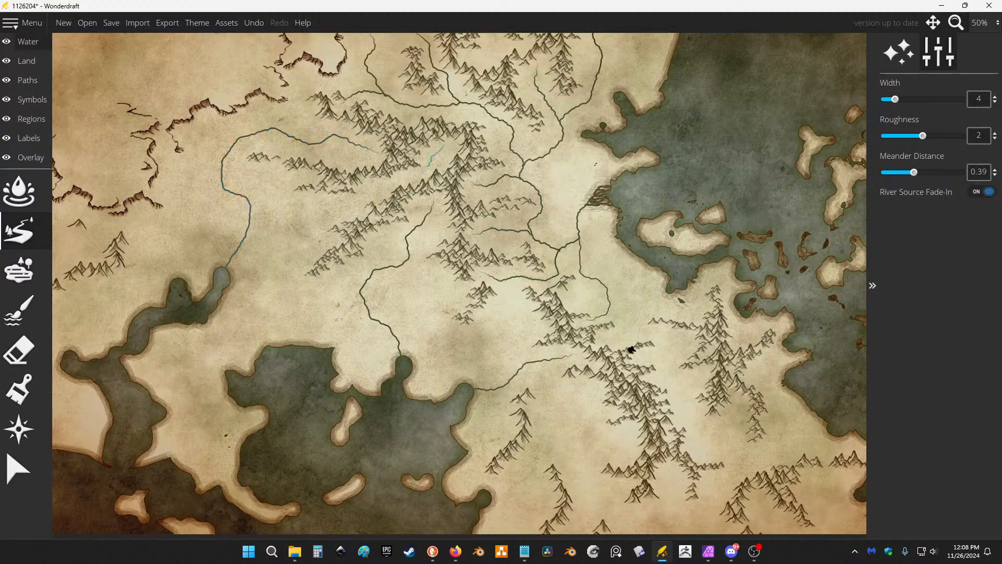
mouse_move(428, 166)
left_mouse_down()
mouse_move(302, 235)
mouse_move(253, 307)
mouse_move(215, 312)
left_mouse_up()
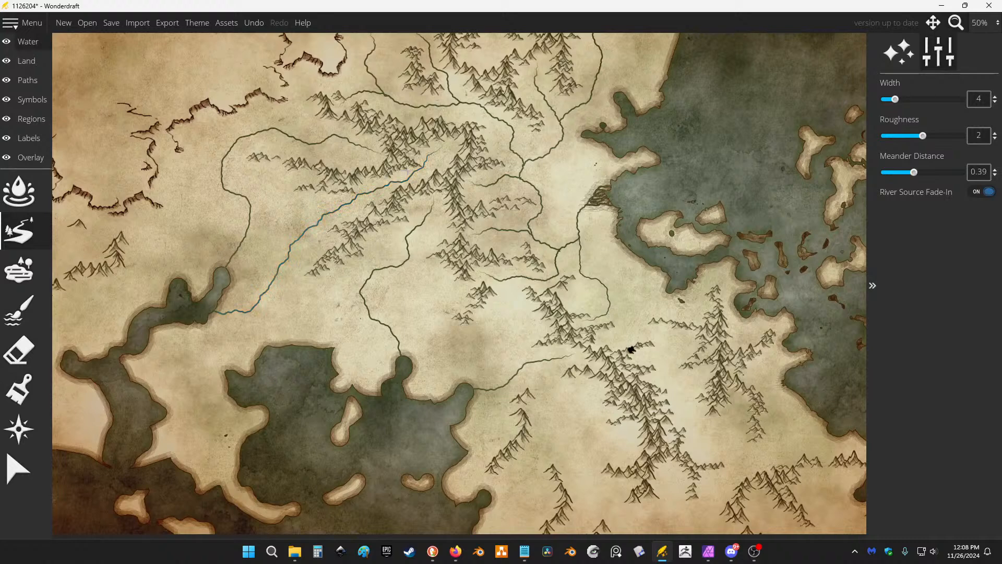
Draw a river from the southeastern range southwest to the small coastal inlet, and a short river from the nearby ridge west to the sea.
left_click_drag(632, 350, 618, 173)
scroll(618, 173, "up", 1)
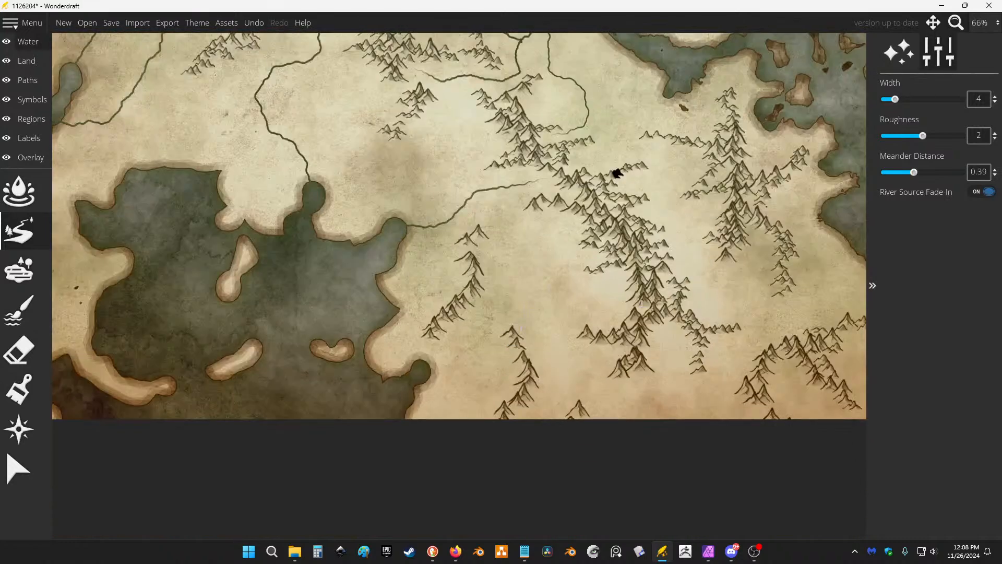
mouse_move(600, 280)
left_mouse_down()
mouse_move(514, 293)
mouse_move(423, 371)
left_mouse_up()
mouse_move(469, 282)
left_mouse_down()
mouse_move(422, 287)
mouse_move(391, 305)
left_mouse_up()
Draw a tributary from the southeastern range's southern end northwest to the bend of the river feeding the small coastal inlet.
mouse_move(609, 352)
left_mouse_down()
mouse_move(572, 366)
mouse_move(547, 401)
mouse_move(535, 348)
mouse_move(552, 326)
mouse_move(540, 303)
mouse_move(501, 297)
left_mouse_up()
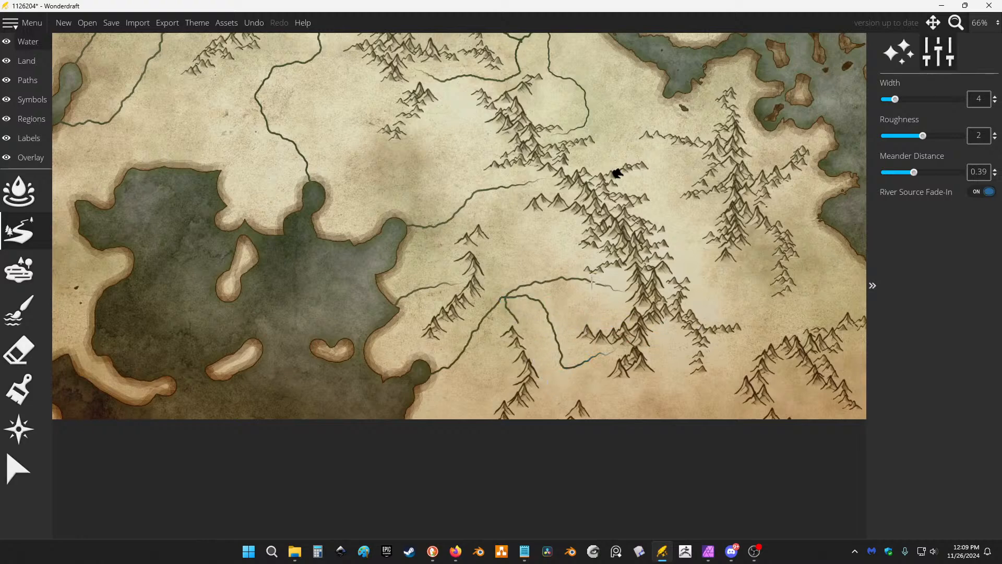
key("ctrl+z")
mouse_move(590, 355)
left_mouse_down()
mouse_move(551, 339)
mouse_move(546, 319)
mouse_move(505, 298)
mouse_move(552, 303)
mouse_move(487, 298)
mouse_move(509, 292)
left_mouse_up()
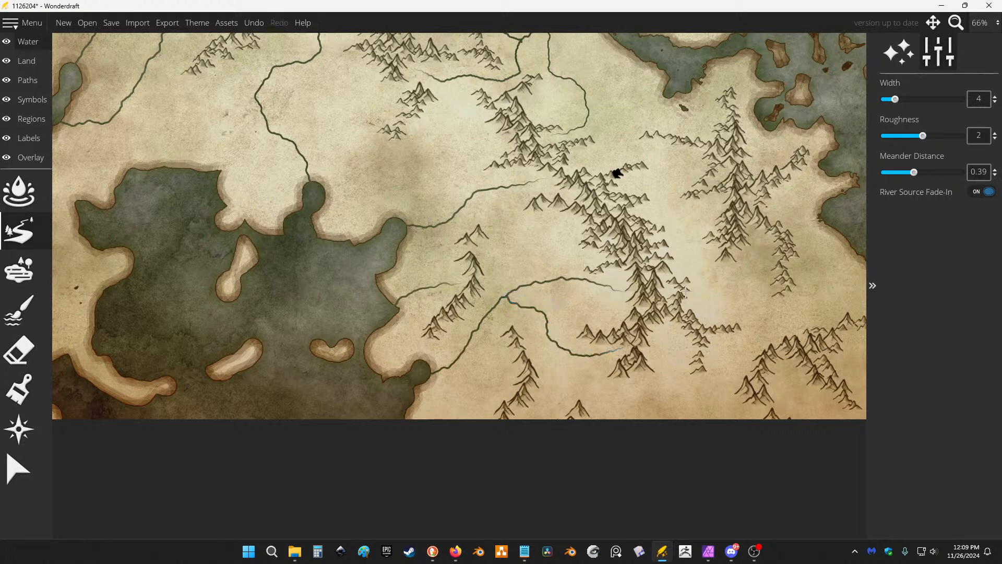
Draw a river from the southeastern range northeast to the bay south of the large eastern island.
scroll(688, 292, "down", 2)
scroll(636, 239, "up", 2)
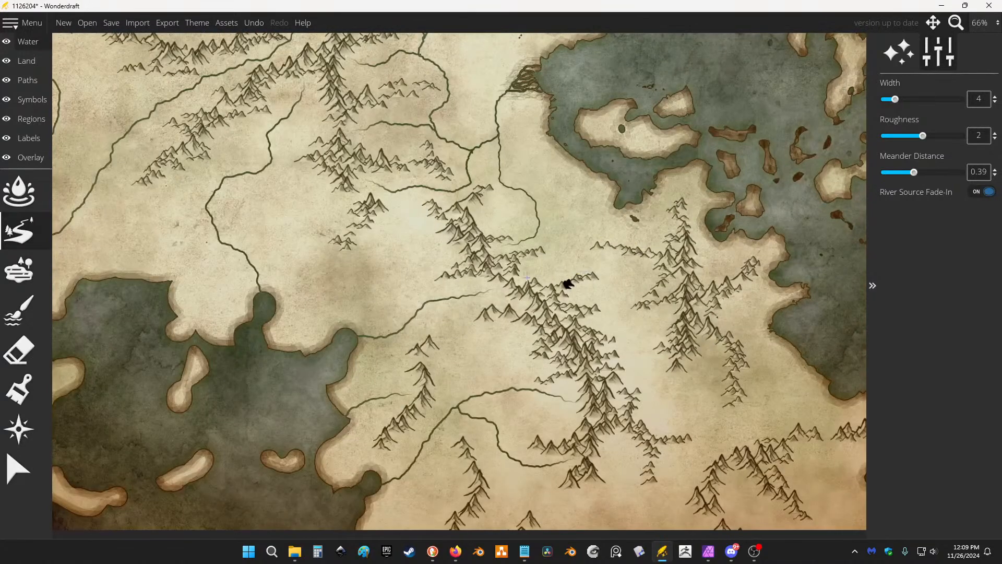
mouse_move(527, 277)
left_mouse_down()
mouse_move(556, 266)
mouse_move(567, 236)
mouse_move(618, 202)
left_mouse_up()
Draw two short rivers from the eastern range to the eastern coast, and a long tributary from its southern end through the valley to the bay river.
left_click_drag(704, 282, 718, 239)
mouse_move(716, 321)
left_mouse_down()
mouse_move(746, 334)
mouse_move(780, 329)
left_mouse_up()
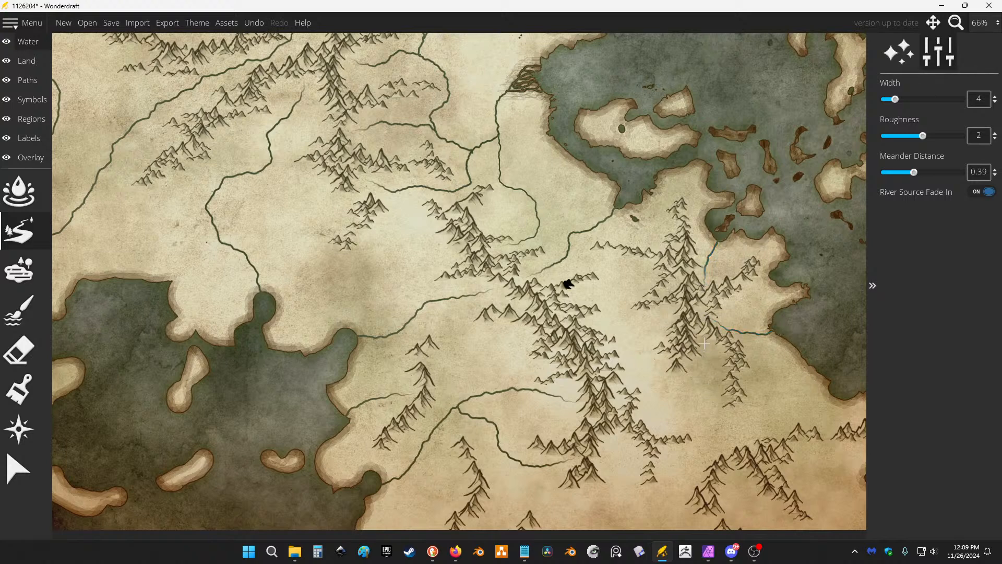
mouse_move(701, 355)
left_mouse_down()
mouse_move(700, 386)
mouse_move(686, 404)
mouse_move(657, 400)
mouse_move(613, 272)
mouse_move(569, 245)
left_mouse_up()
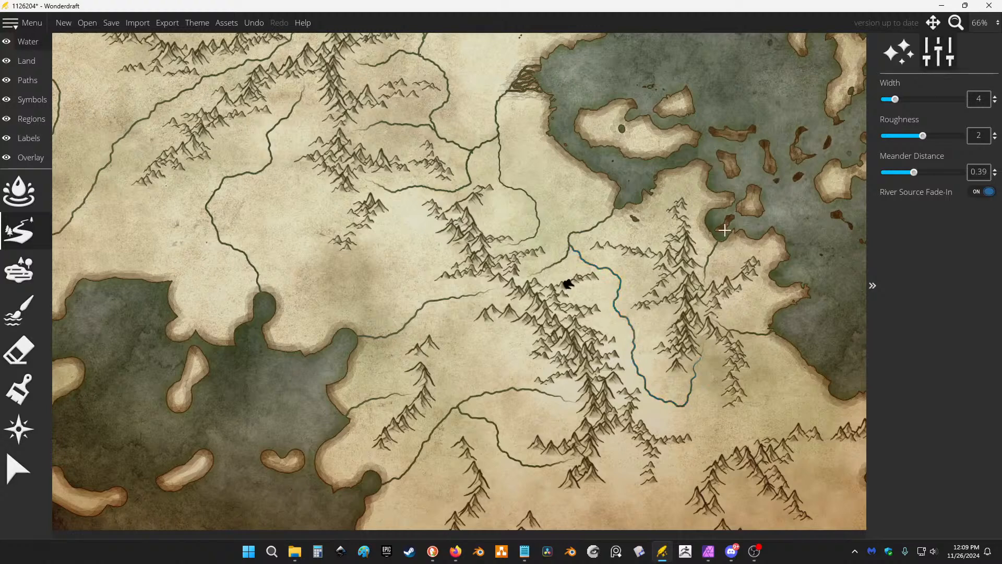
Draw three short rivers from the northeastern mountains east and southeast to the coast.
scroll(656, 235, "down", 3)
mouse_move(656, 235)
left_mouse_down()
mouse_move(662, 275)
mouse_move(648, 334)
left_mouse_up()
scroll(591, 183, "up", 3)
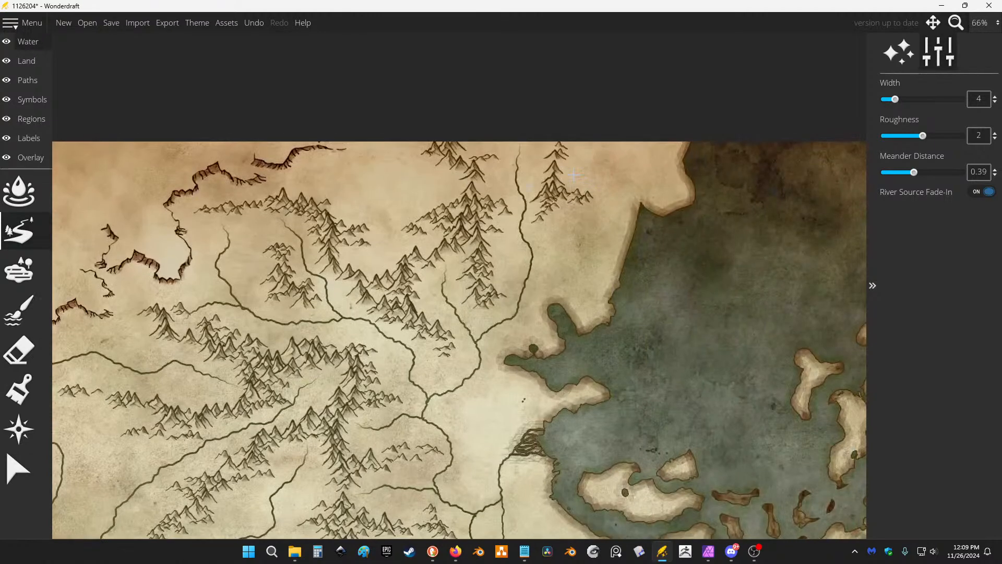
mouse_move(575, 175)
left_mouse_down()
mouse_move(627, 179)
mouse_move(640, 205)
left_mouse_up()
mouse_move(554, 213)
left_mouse_down()
mouse_move(550, 255)
mouse_move(626, 298)
left_mouse_up()
left_click_drag(571, 153, 694, 159)
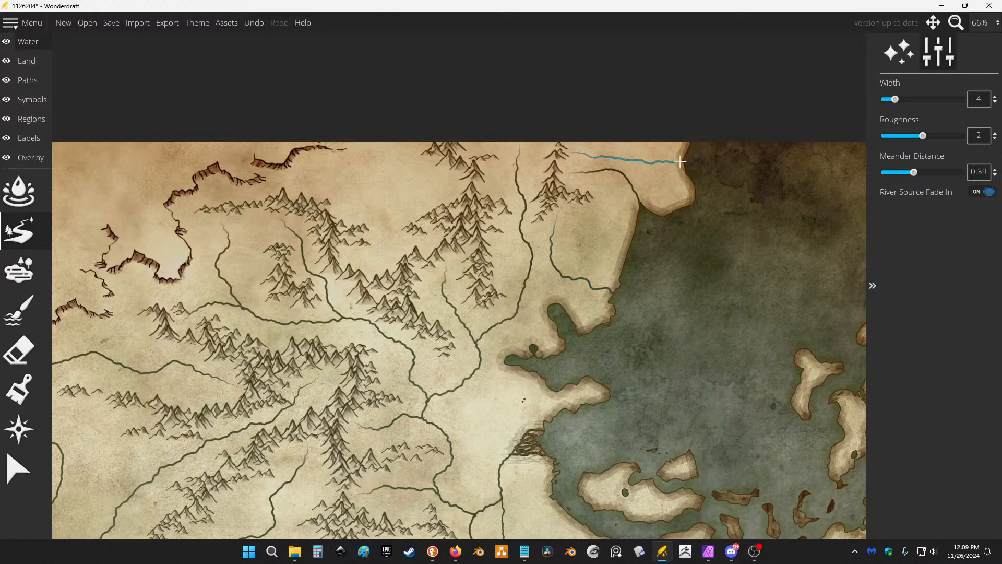
scroll(586, 131, "down", 3)
left_click_drag(568, 249, 576, 196)
scroll(636, 455, "up", 3)
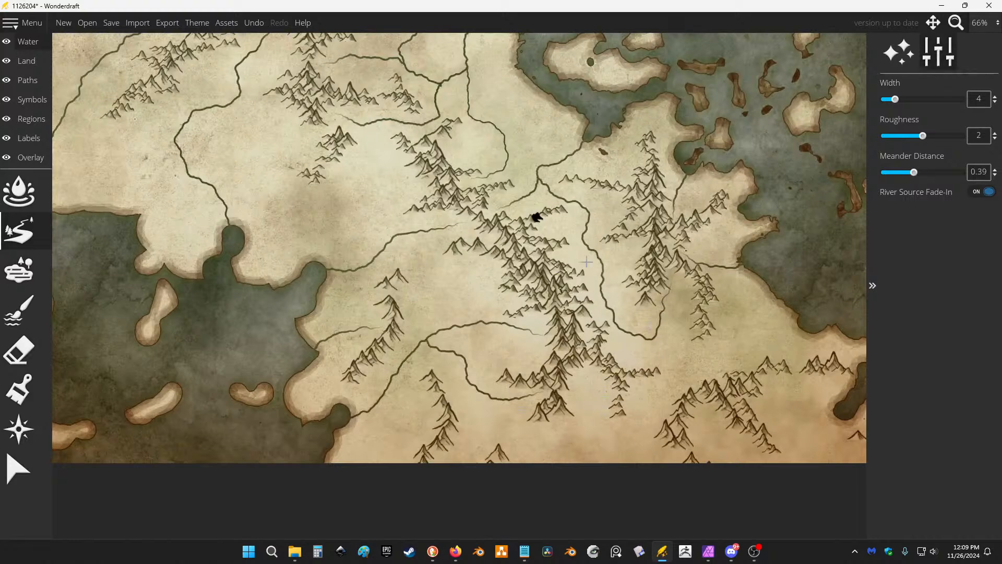
scroll(543, 252, "down", 1)
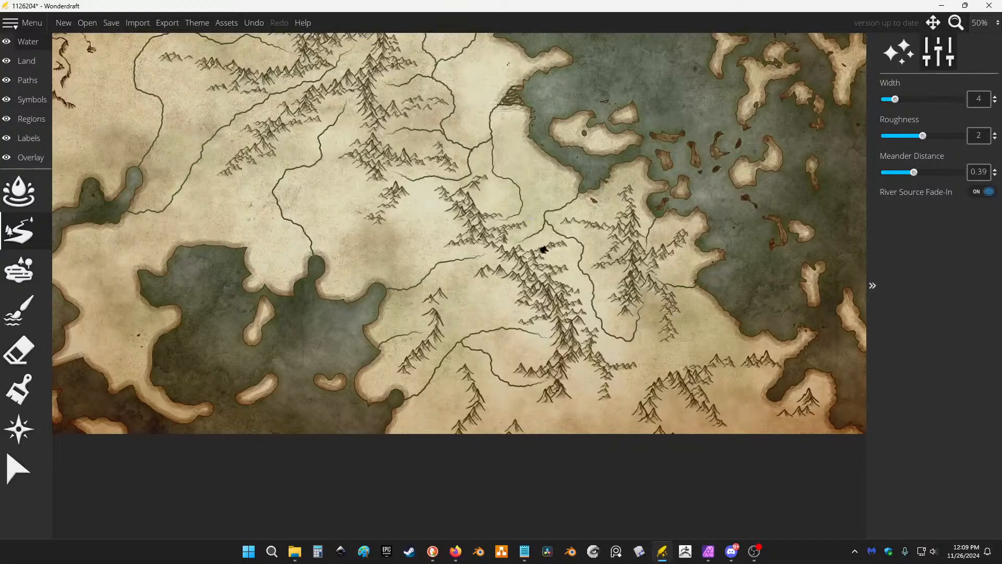
key("alt+Tab")
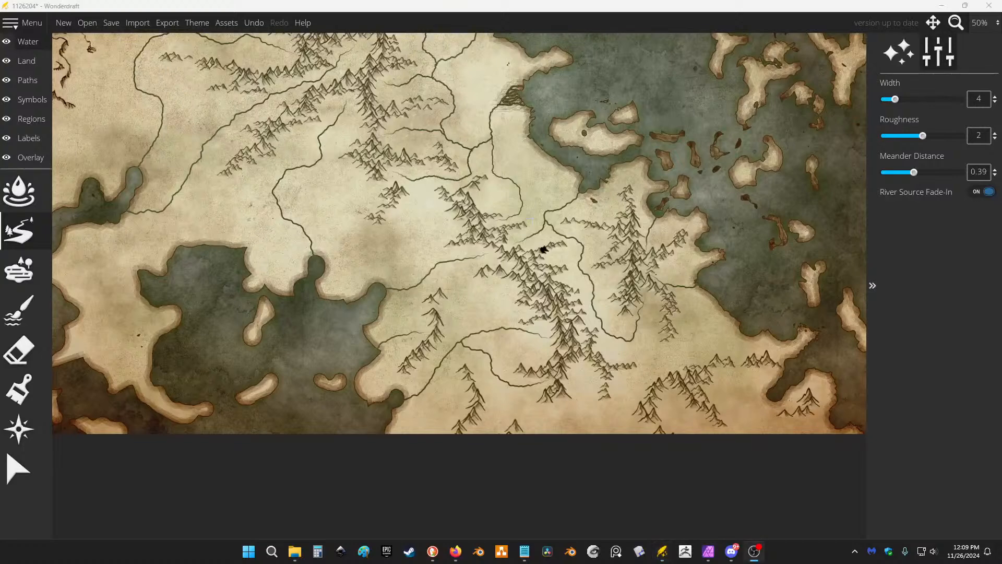
key("alt+Tab")
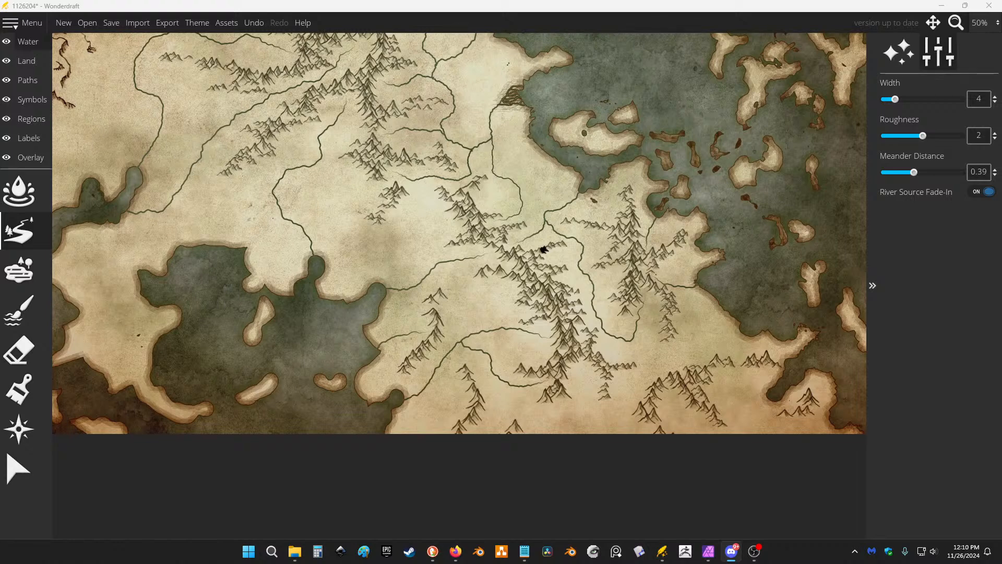
key("alt+Tab")
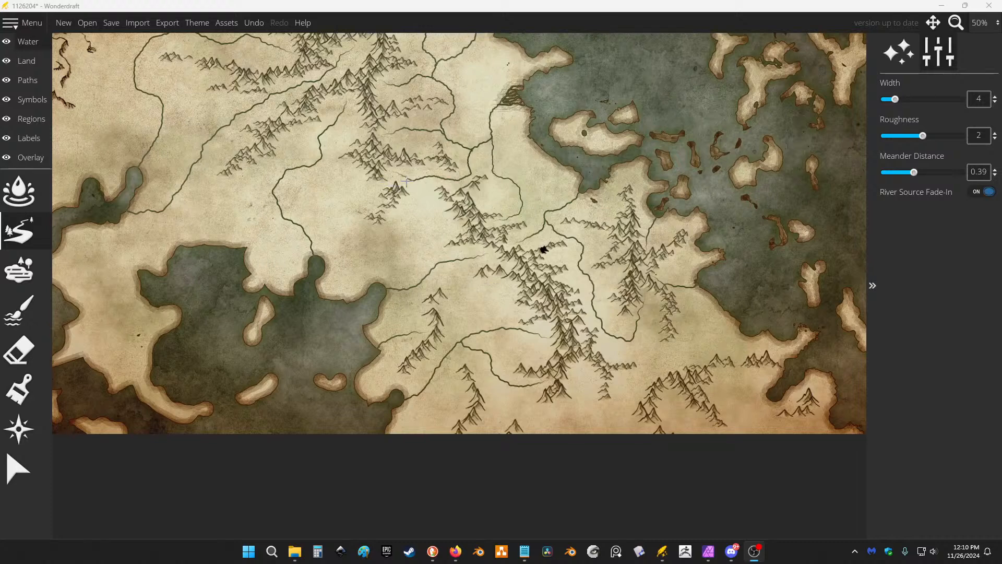
Draw a river of width 5 from the small peaks south of the central range to the southern sea's northeastern inlet.
scroll(369, 230, "up", 4)
mouse_move(369, 229)
left_mouse_down()
mouse_move(396, 233)
mouse_move(400, 310)
left_mouse_up()
scroll(399, 230, "down", 1)
scroll(522, 208, "down", 2)
scroll(460, 168, "up", 1)
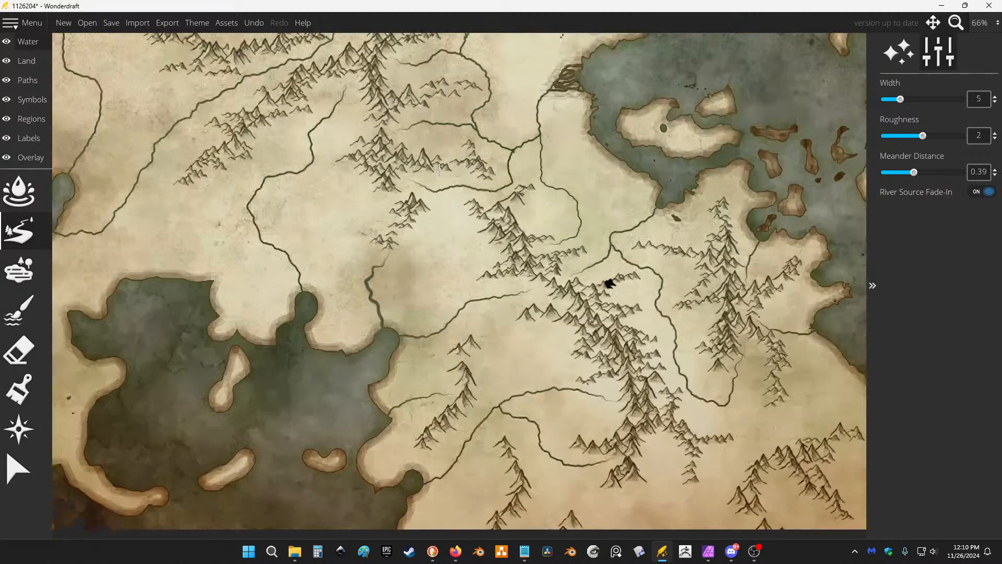
Add a custom orange-brown colour to the water paint brush's colour swatches.
scroll(414, 180, "down", 2)
left_click_drag(419, 172, 450, 238)
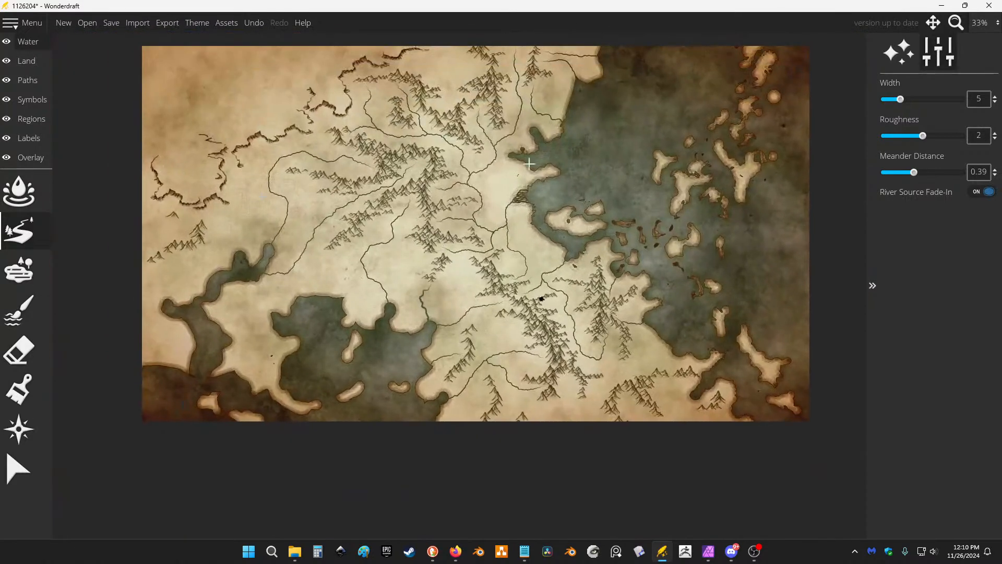
left_click_drag(609, 75, 556, 91)
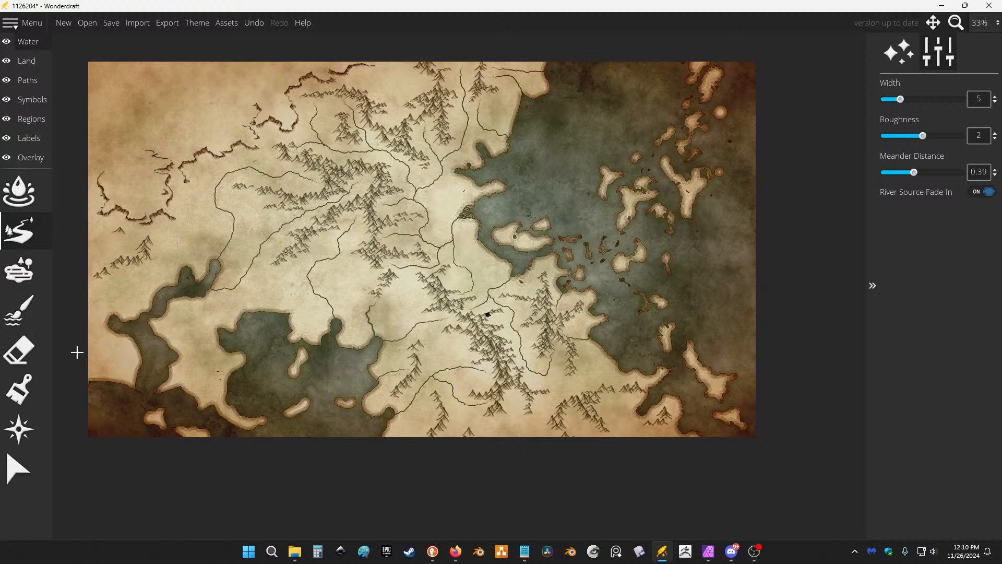
left_click(33, 396)
left_click(971, 408)
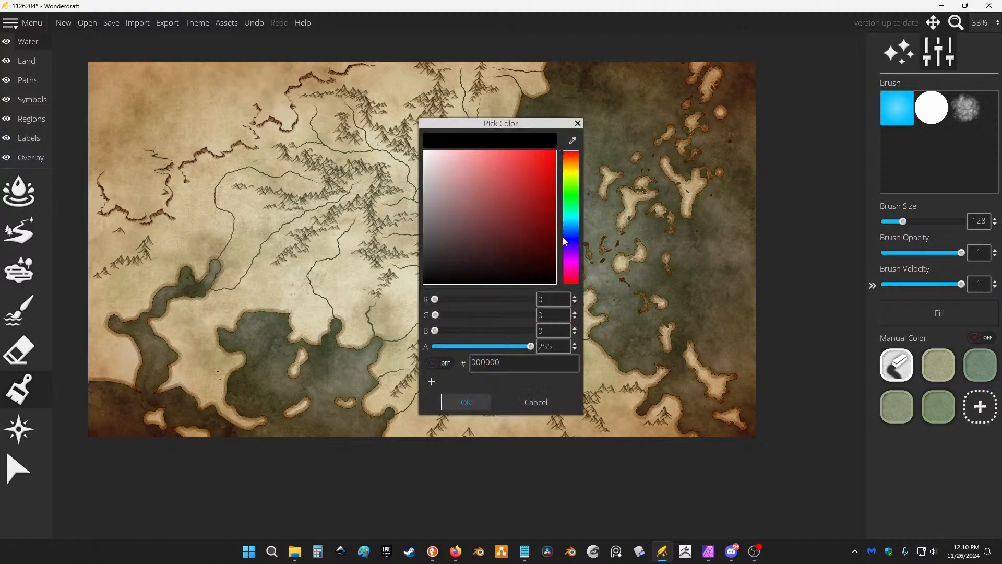
left_click(577, 123)
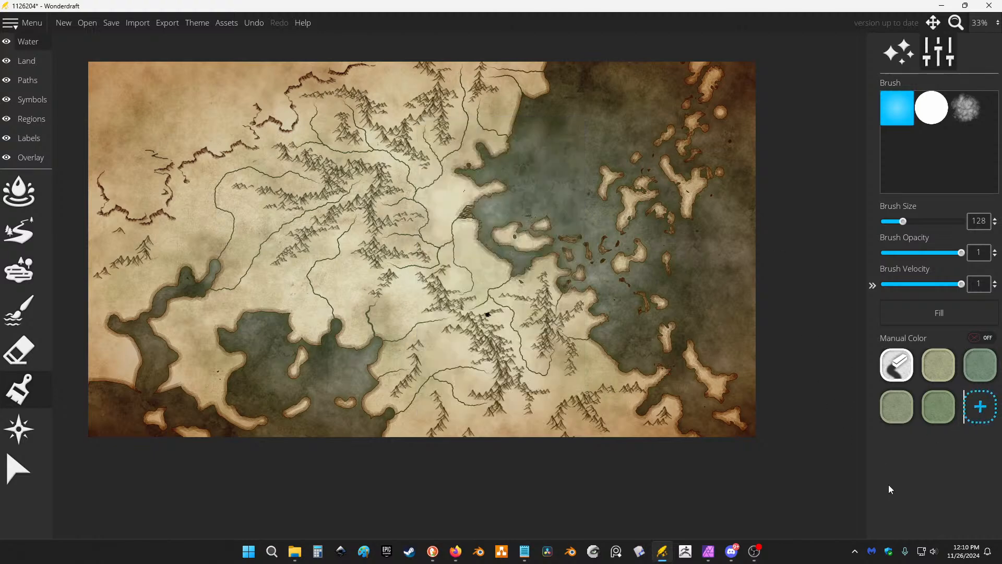
left_click(975, 410)
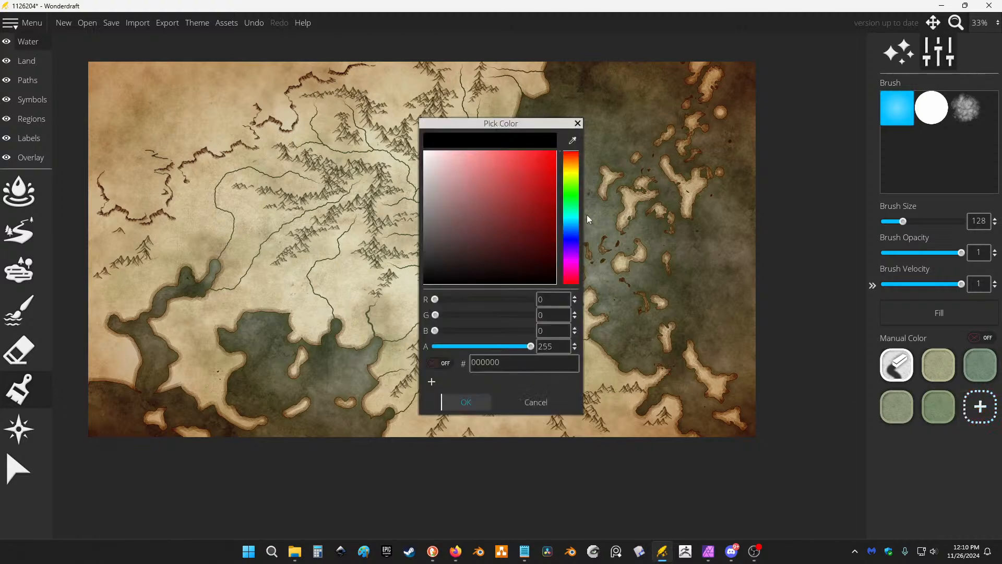
left_click_drag(569, 184, 571, 163)
left_click_drag(496, 171, 501, 176)
left_click(462, 400)
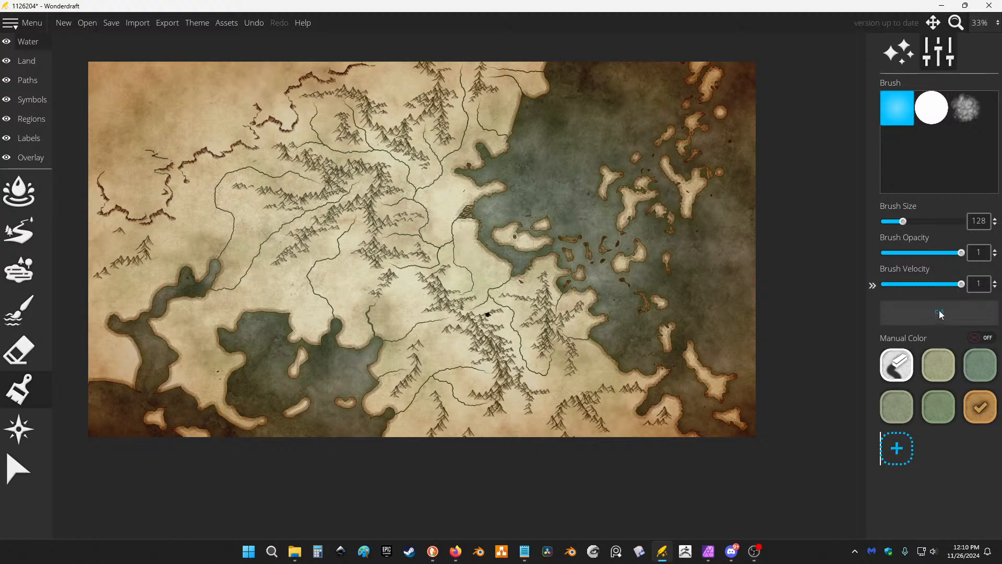
scroll(271, 228, "up", 2)
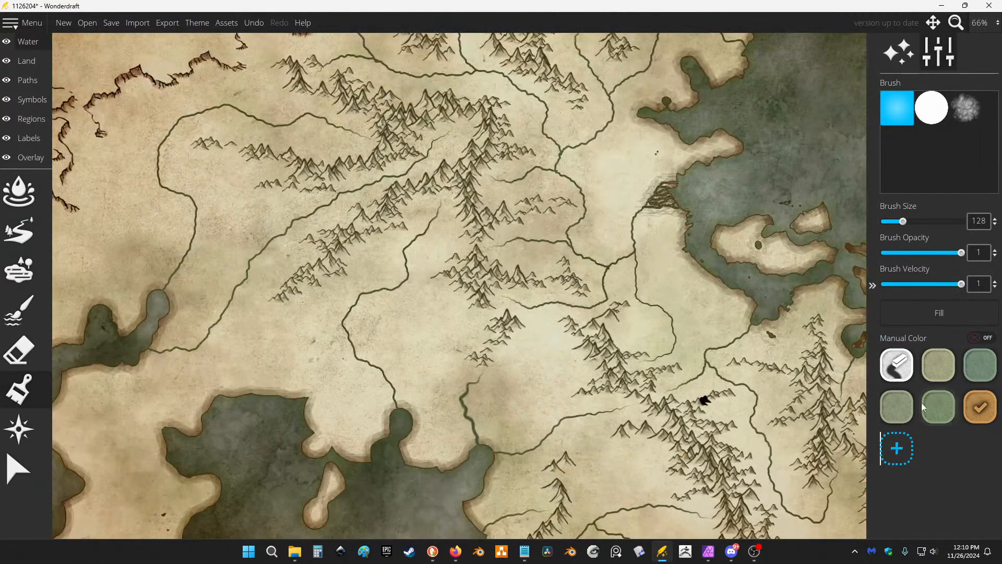
Switch to the land paint brush and change its black colour swatch to pale yellow-green c6cb95.
left_click(940, 406)
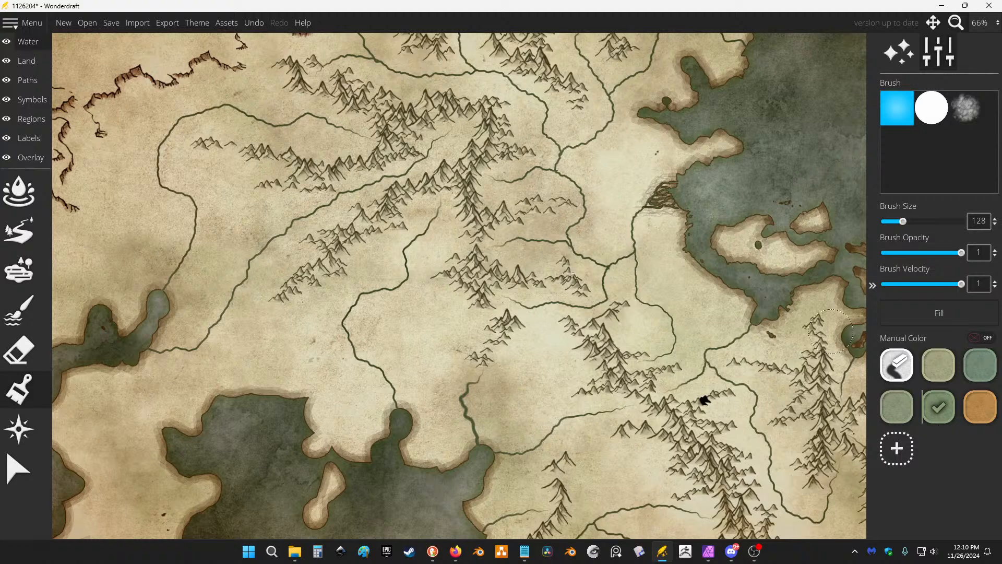
left_click(24, 61)
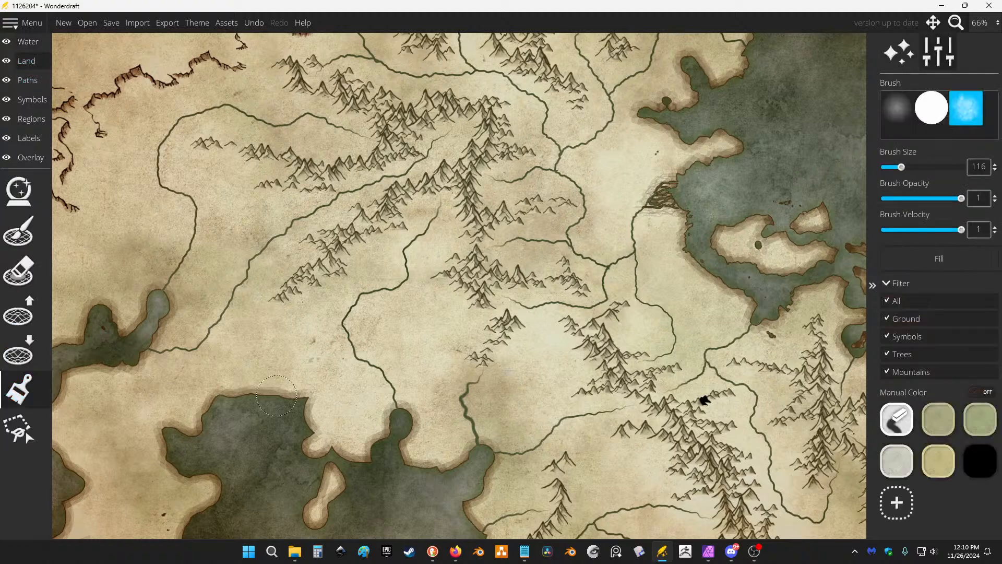
right_click(975, 466)
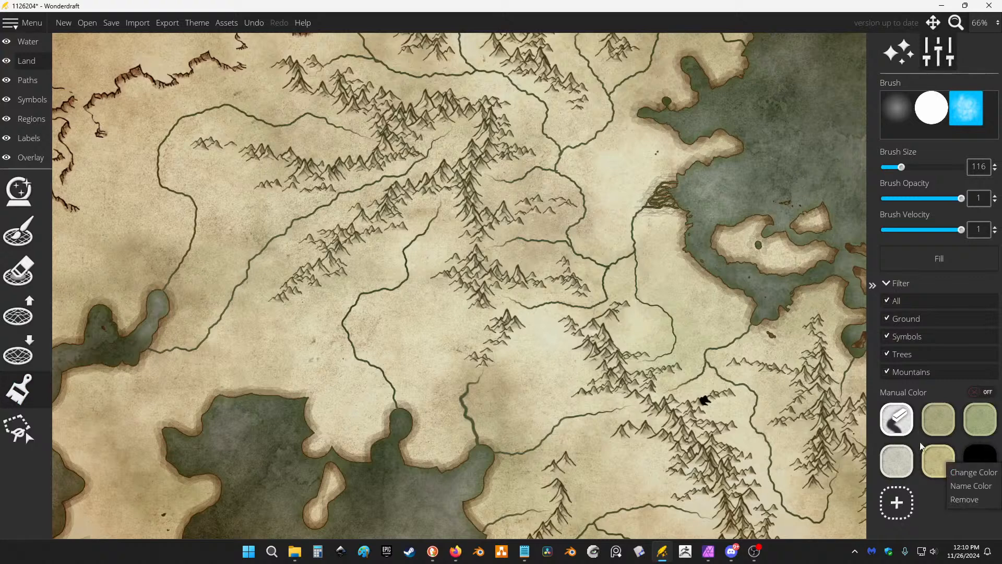
left_click(973, 471)
left_click_drag(572, 160, 572, 183)
left_click(438, 184)
left_click_drag(438, 183, 459, 178)
left_click_drag(577, 183, 574, 176)
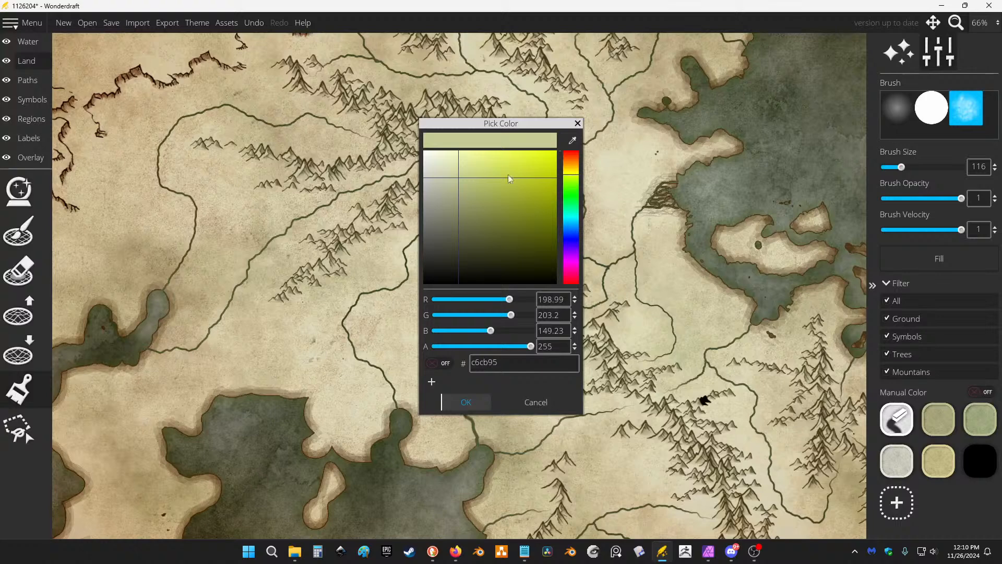
left_click(470, 403)
Add two custom land brush colours, tan cbb495 and pinkish tan cbab95.
left_click(910, 492)
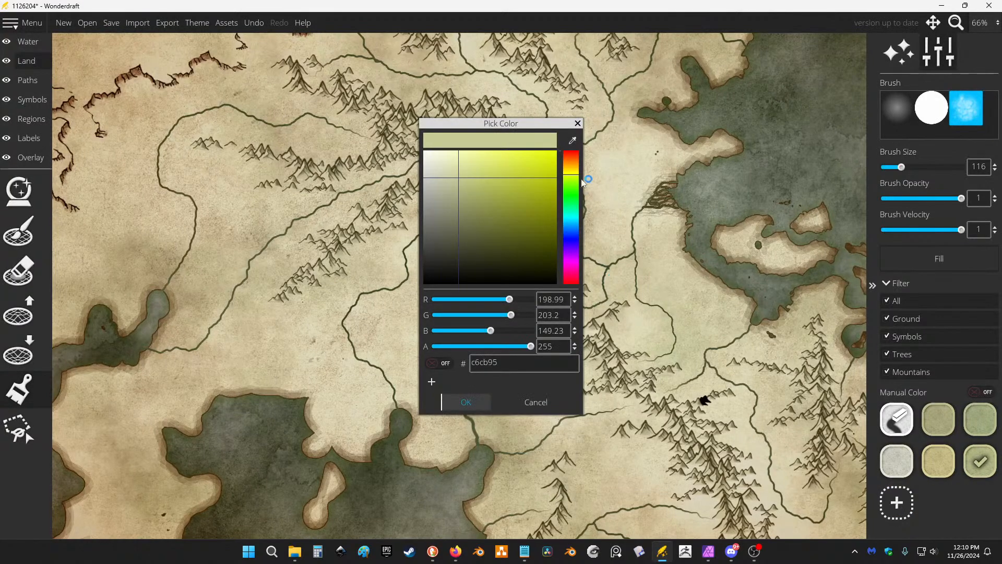
left_click_drag(575, 173, 571, 163)
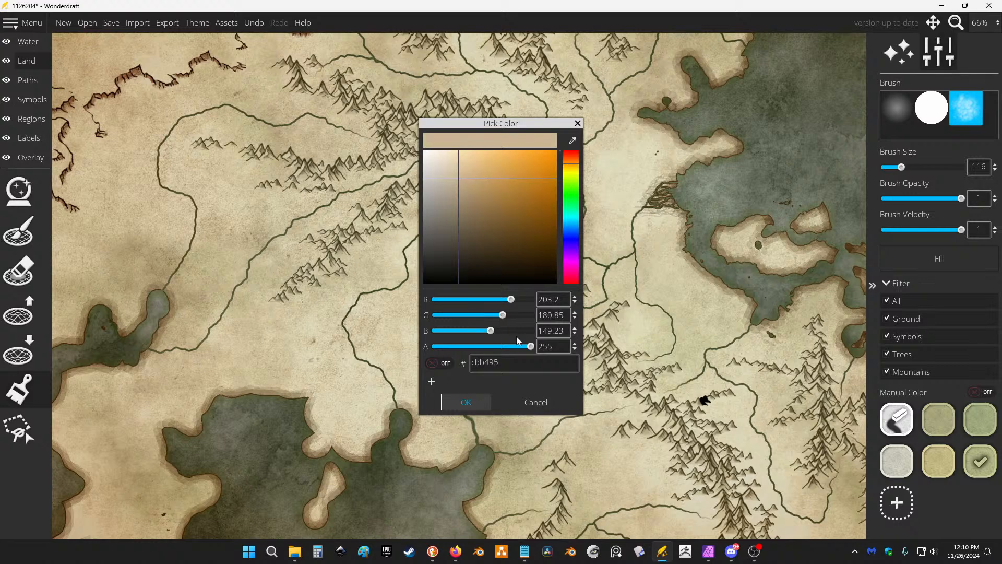
left_click(467, 402)
left_click(918, 488)
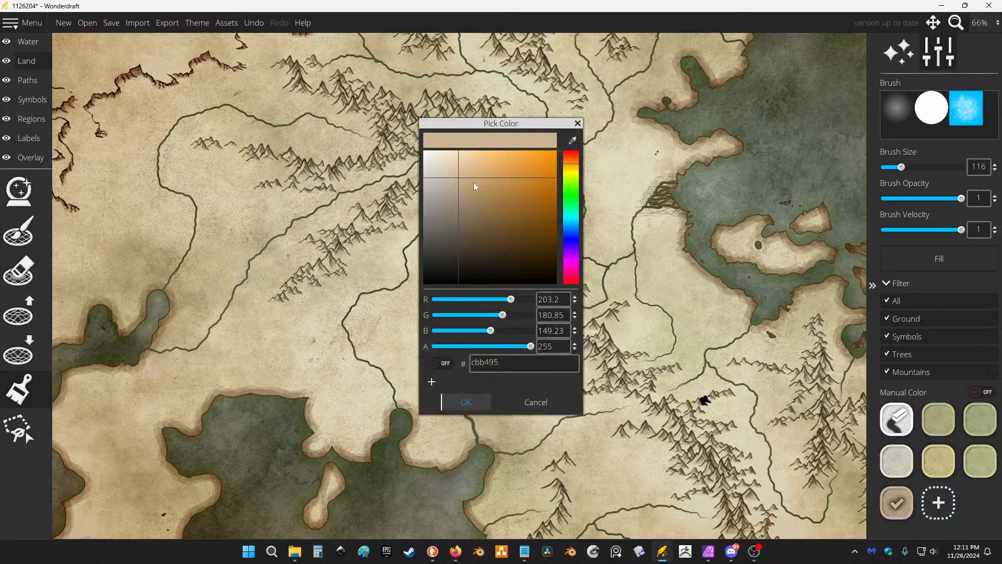
left_click_drag(575, 170, 576, 165)
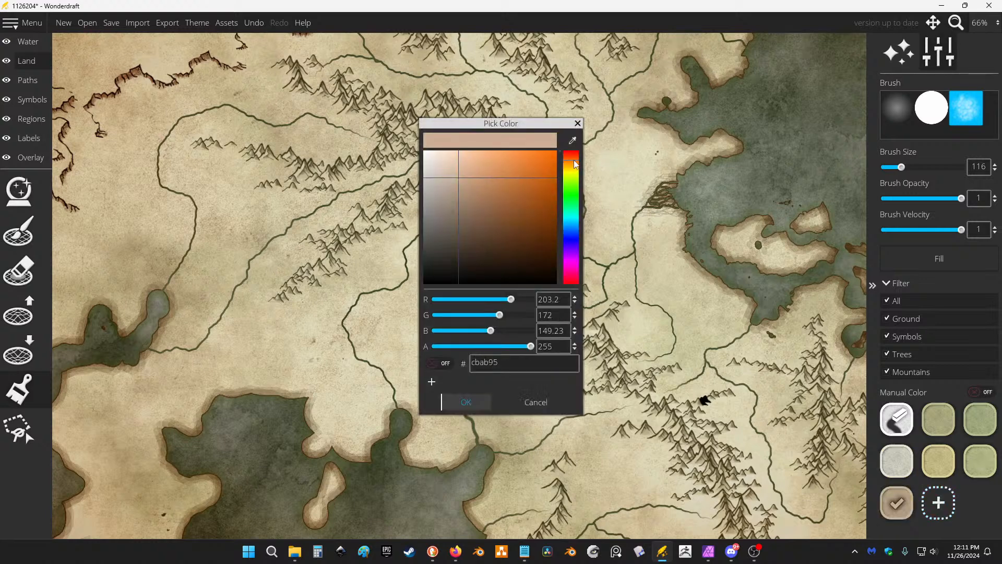
left_click(464, 402)
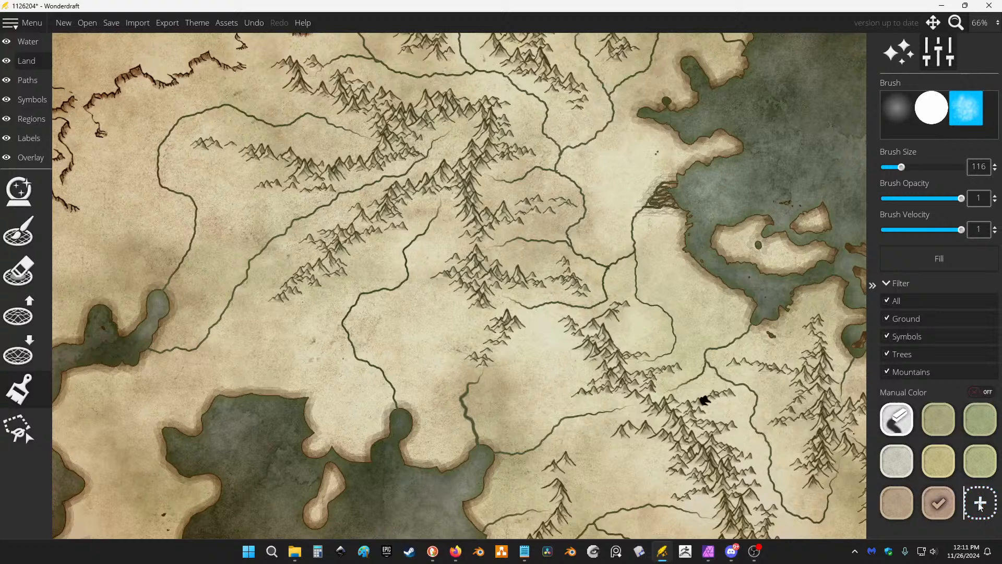
Change the pinkish-tan land swatch to orange e69d68, try a stroke south of the western mountains, and undo it.
right_click(941, 505)
left_click(957, 501)
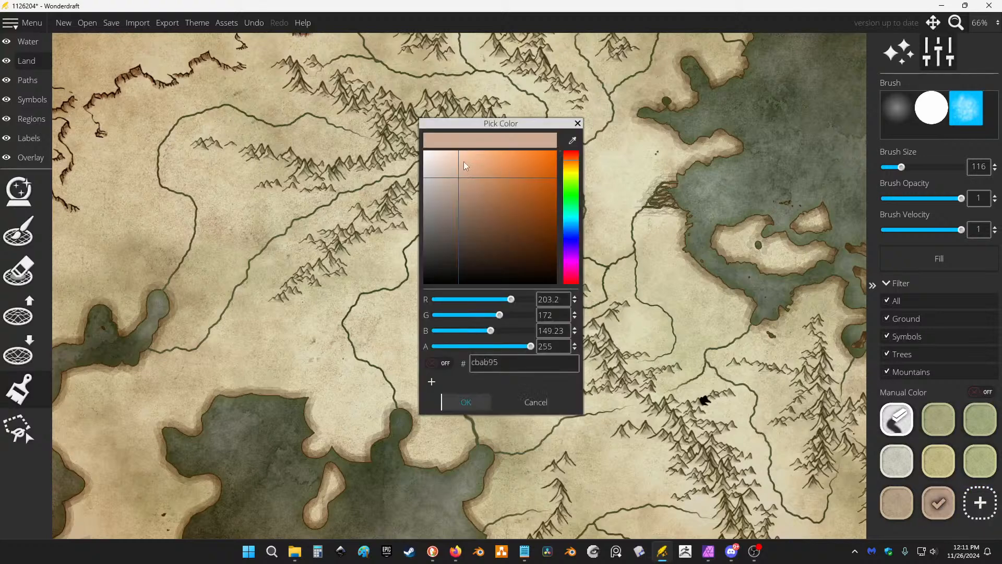
left_click_drag(466, 166, 489, 180)
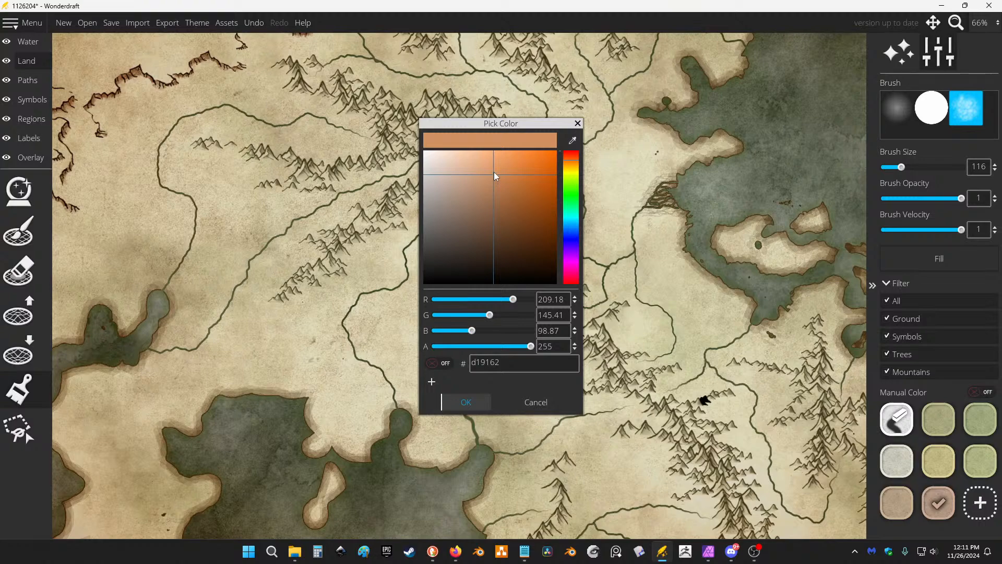
left_click_drag(495, 176, 500, 168)
left_click(466, 402)
mouse_move(275, 298)
left_mouse_down()
mouse_move(259, 330)
mouse_move(276, 352)
left_mouse_up()
scroll(559, 196, "down", 2)
scroll(379, 244, "up", 2)
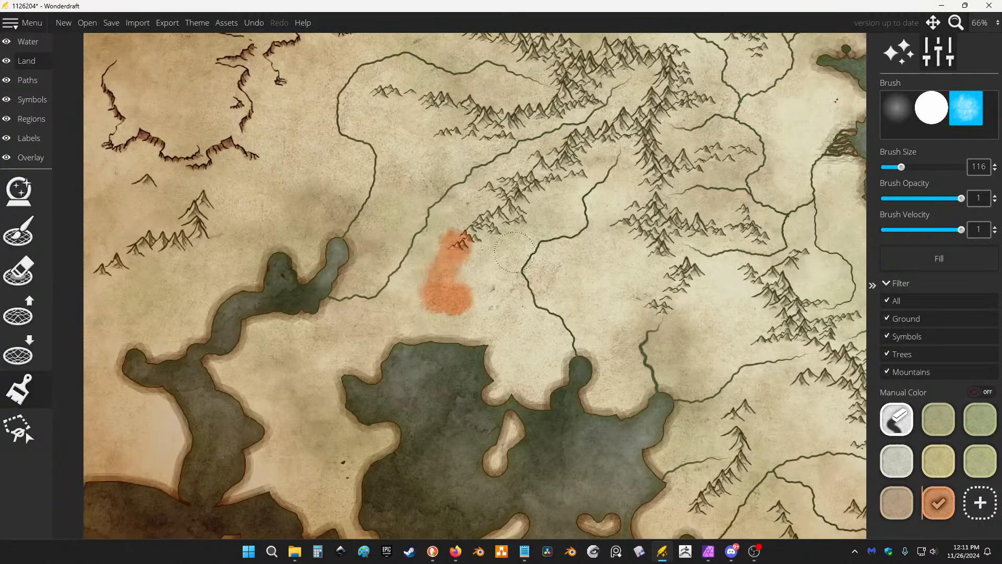
key("ctrl+z")
Set the orange land swatch to muted orange cb9c7a, try a stroke on the western plain, and undo it.
right_click(951, 503)
left_click(957, 509)
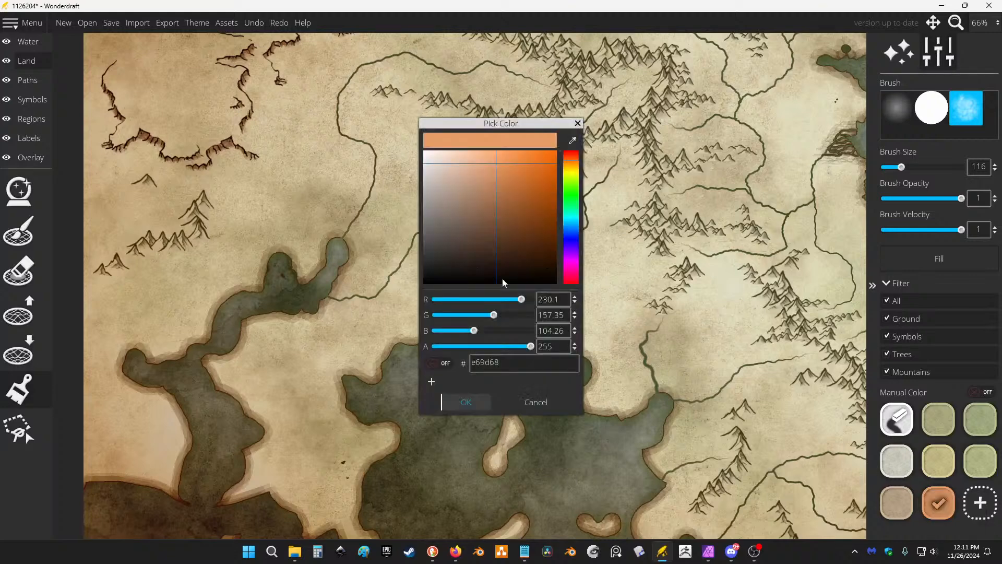
left_click_drag(491, 164, 479, 181)
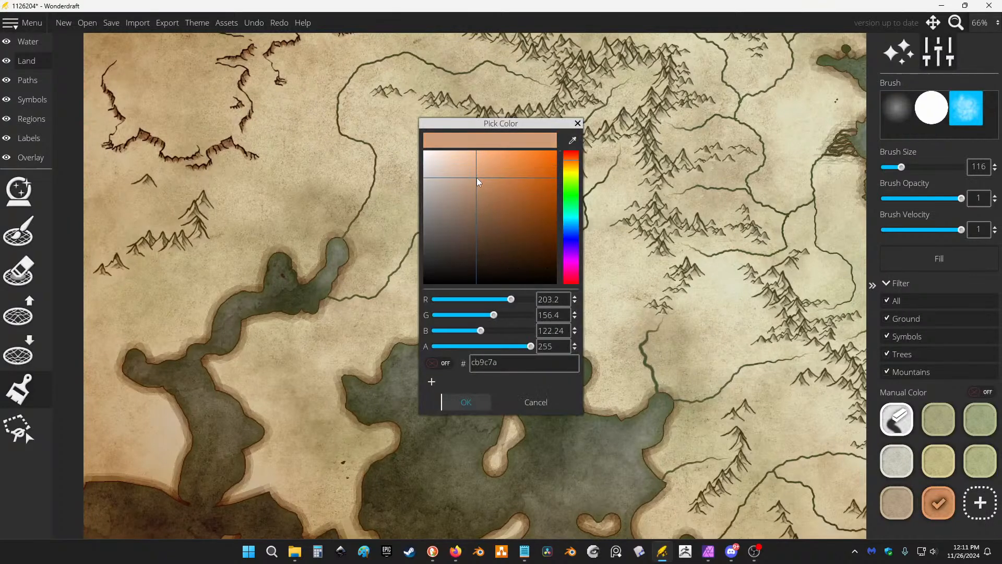
left_click(467, 402)
left_click_drag(379, 188, 374, 222)
key("ctrl+z")
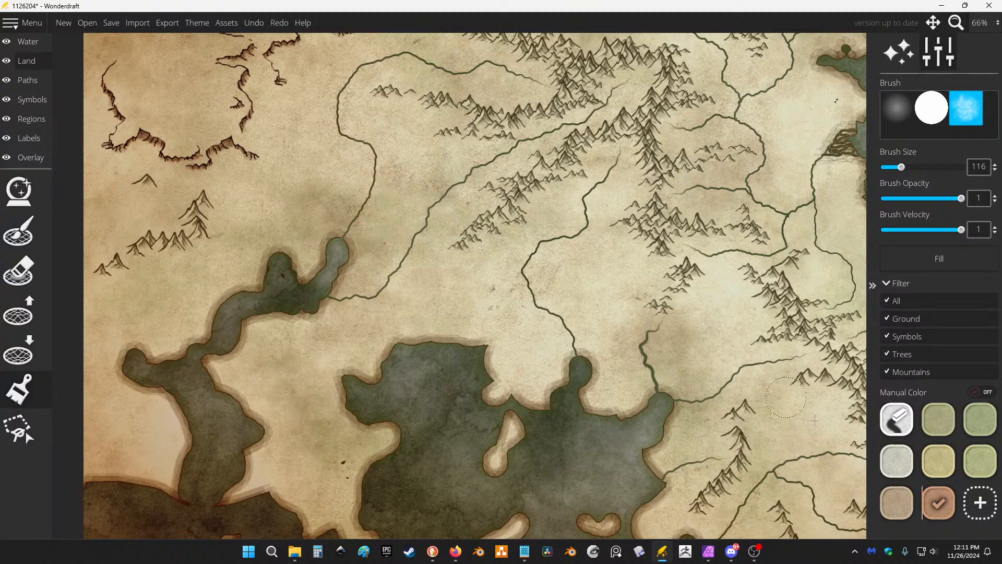
Paint the land south of the cliffs and west of the central mountains muted orange, enlarging the brush from 116 to 288.
scroll(571, 244, "down", 2)
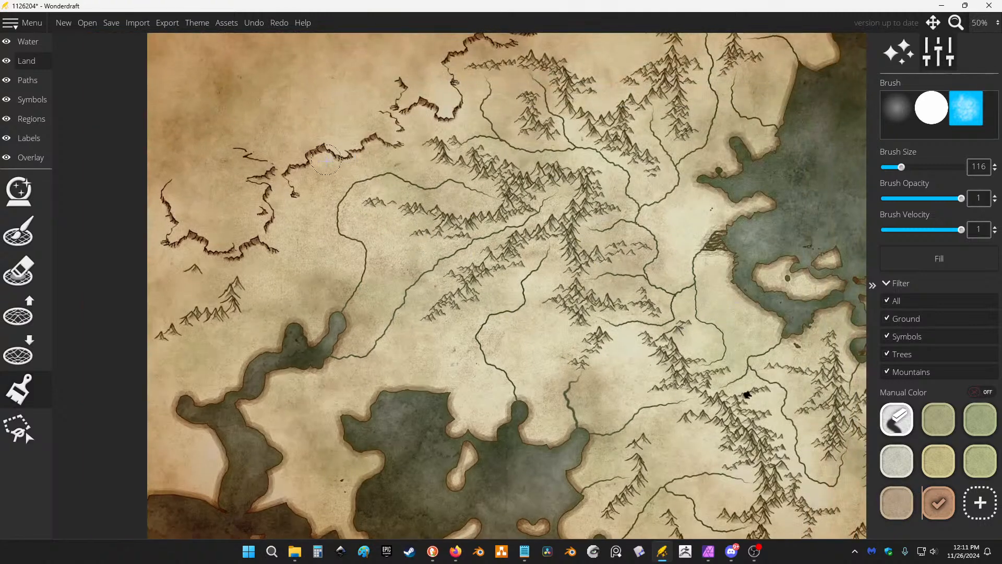
scroll(326, 159, "up", 2)
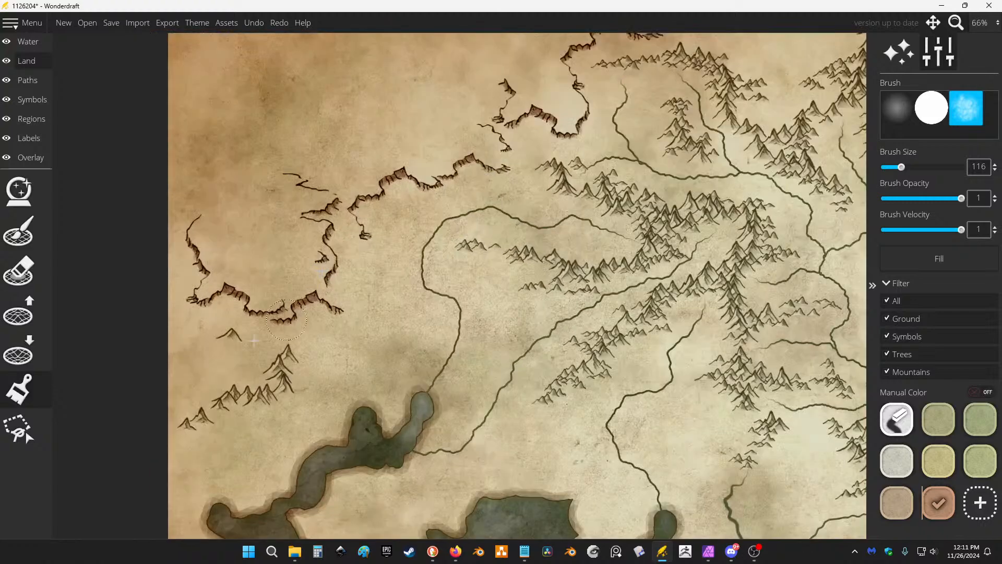
mouse_move(240, 339)
left_mouse_down()
mouse_move(169, 300)
mouse_move(176, 262)
mouse_move(174, 298)
mouse_move(216, 325)
mouse_move(289, 340)
mouse_move(345, 326)
mouse_move(348, 279)
left_mouse_up()
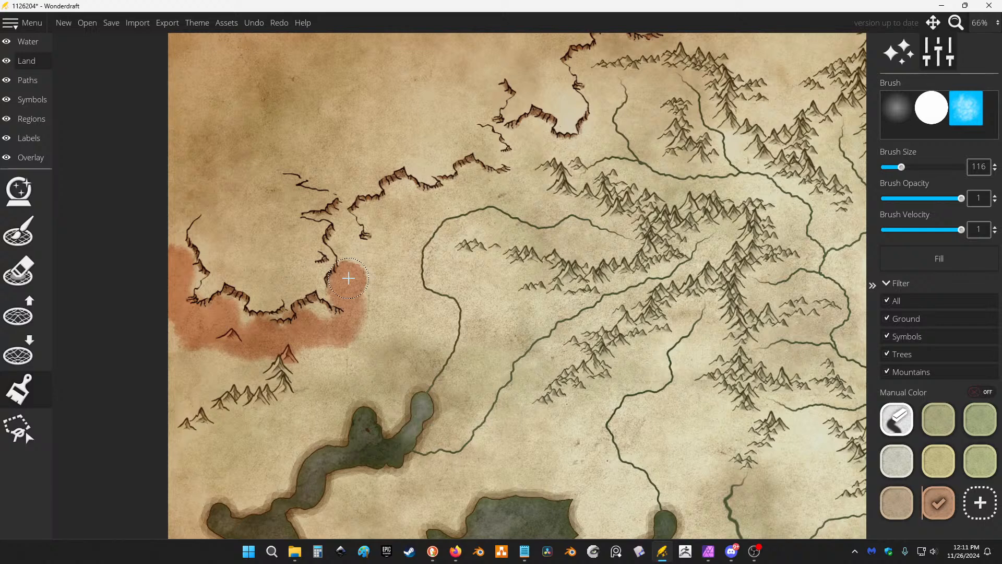
mouse_move(349, 265)
left_mouse_down()
mouse_move(369, 257)
mouse_move(374, 215)
mouse_move(397, 189)
mouse_move(436, 198)
mouse_move(530, 170)
mouse_move(522, 131)
mouse_move(526, 143)
mouse_move(554, 150)
mouse_move(526, 182)
mouse_move(620, 219)
mouse_move(629, 236)
mouse_move(591, 256)
mouse_move(460, 246)
mouse_move(541, 267)
mouse_move(546, 303)
mouse_move(622, 294)
mouse_move(702, 240)
mouse_move(526, 360)
mouse_move(487, 424)
mouse_move(440, 462)
mouse_move(423, 428)
mouse_move(438, 380)
mouse_move(399, 406)
mouse_move(361, 397)
mouse_move(336, 436)
mouse_move(268, 480)
mouse_move(234, 521)
mouse_move(152, 536)
mouse_move(165, 456)
mouse_move(209, 361)
mouse_move(179, 398)
mouse_move(168, 560)
mouse_move(276, 493)
mouse_move(219, 347)
mouse_move(233, 324)
mouse_move(210, 480)
mouse_move(163, 472)
mouse_move(227, 450)
mouse_move(243, 529)
mouse_move(273, 469)
mouse_move(235, 472)
mouse_move(189, 452)
mouse_move(202, 390)
mouse_move(415, 303)
mouse_move(398, 255)
mouse_move(489, 233)
mouse_move(480, 232)
mouse_move(502, 212)
mouse_move(411, 238)
mouse_move(388, 319)
mouse_move(414, 338)
mouse_move(384, 399)
mouse_move(472, 444)
mouse_move(567, 287)
mouse_move(637, 266)
mouse_move(591, 288)
mouse_move(528, 204)
mouse_move(449, 279)
mouse_move(552, 222)
left_mouse_up()
scroll(486, 178, "down", 3)
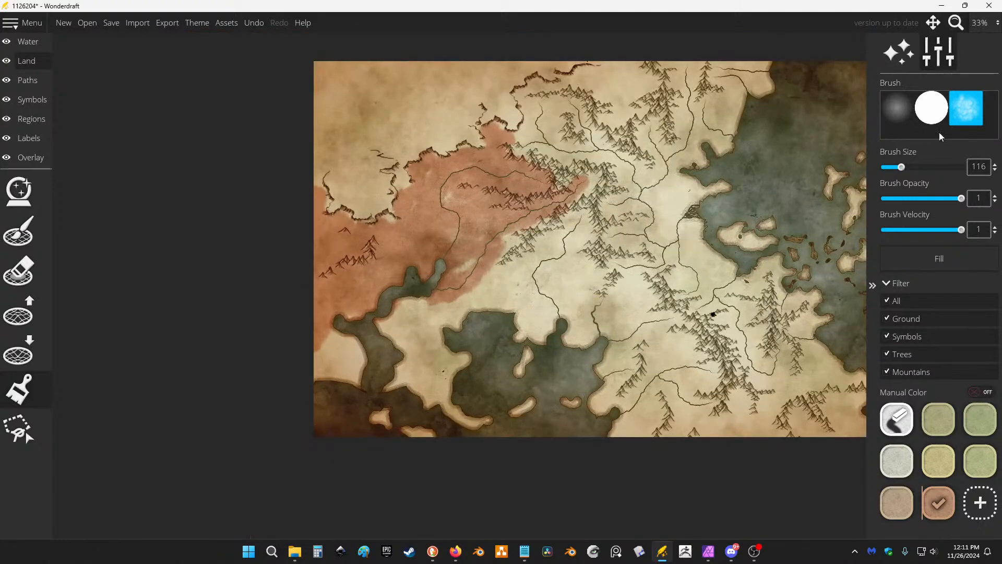
mouse_move(644, 289)
left_mouse_down()
mouse_move(548, 315)
mouse_move(535, 235)
mouse_move(548, 222)
mouse_move(564, 235)
mouse_move(567, 276)
mouse_move(498, 280)
mouse_move(428, 337)
mouse_move(385, 351)
mouse_move(363, 343)
mouse_move(338, 375)
mouse_move(408, 333)
mouse_move(465, 367)
mouse_move(375, 437)
mouse_move(428, 441)
mouse_move(547, 408)
mouse_move(527, 320)
mouse_move(562, 340)
mouse_move(582, 295)
mouse_move(596, 354)
mouse_move(623, 321)
mouse_move(652, 344)
mouse_move(682, 411)
mouse_move(674, 437)
mouse_move(640, 422)
mouse_move(619, 349)
left_mouse_up()
mouse_move(604, 308)
left_mouse_down()
mouse_move(632, 309)
mouse_move(673, 343)
mouse_move(700, 388)
left_mouse_up()
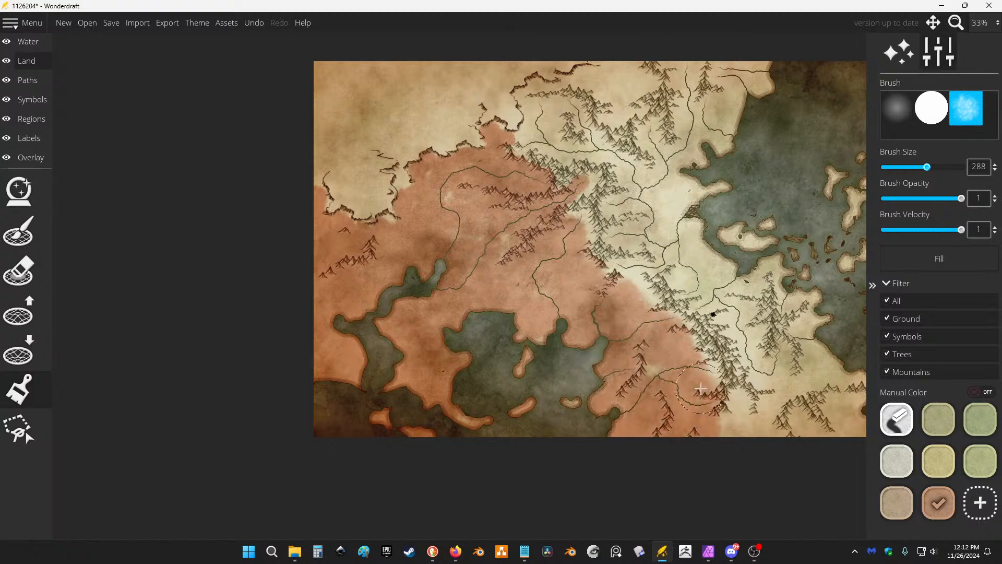
Paint the land east of the central mountains and the eastern islands olive green, undoing the last stroke over the central range.
scroll(700, 281, "up", 2)
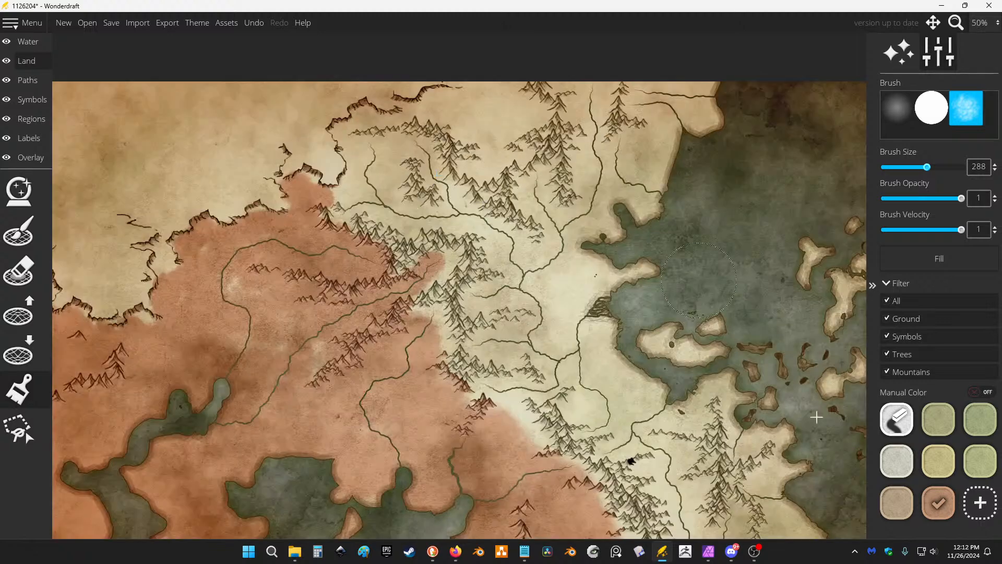
left_click(941, 427)
mouse_move(605, 350)
left_mouse_down()
mouse_move(678, 17)
mouse_move(629, 196)
mouse_move(411, 113)
mouse_move(376, 188)
mouse_move(496, 177)
mouse_move(543, 96)
mouse_move(415, 141)
mouse_move(537, 284)
mouse_move(491, 361)
mouse_move(729, 424)
mouse_move(752, 483)
mouse_move(737, 493)
mouse_move(588, 350)
left_mouse_up()
mouse_move(551, 389)
left_mouse_down()
mouse_move(604, 403)
mouse_move(623, 427)
mouse_move(844, 418)
mouse_move(840, 460)
left_mouse_up()
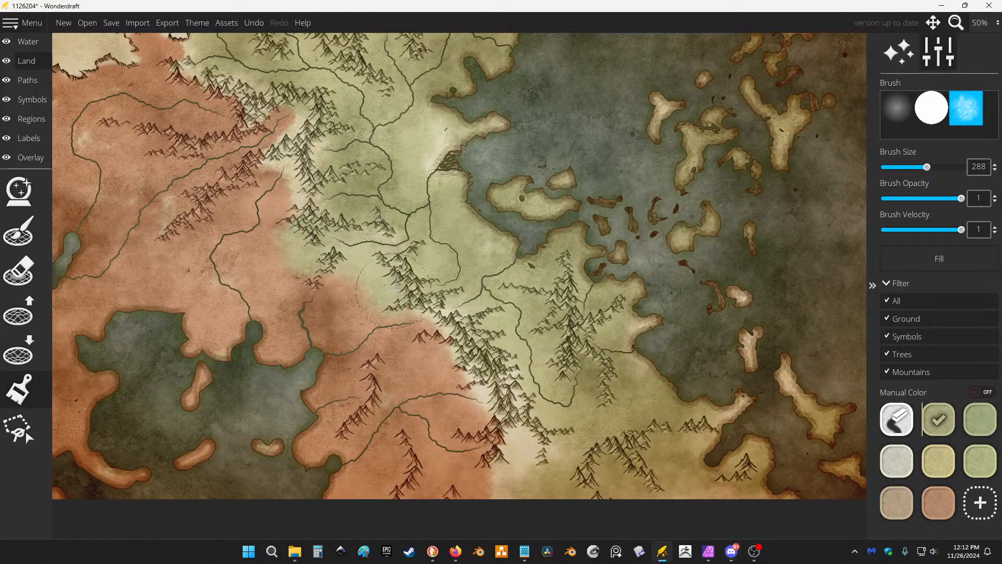
key("ctrl+z")
left_click(938, 461)
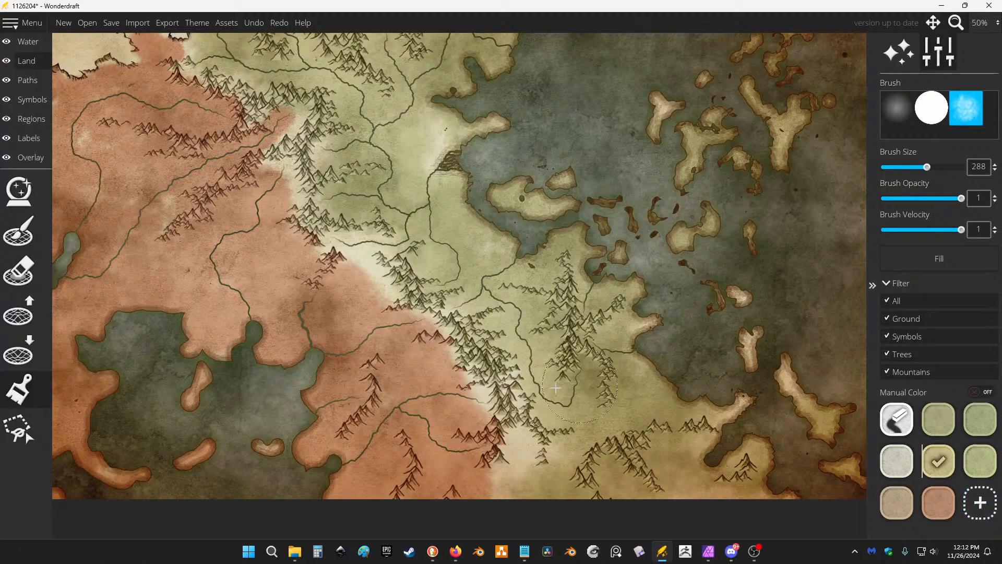
key("ctrl+y")
key("ctrl+z")
Blend tan along the central mountain range between the orange western land and the green eastern land.
left_click(893, 508)
mouse_move(496, 376)
left_mouse_down()
mouse_move(542, 475)
mouse_move(313, 157)
left_mouse_up()
key("Up")
key("Left")
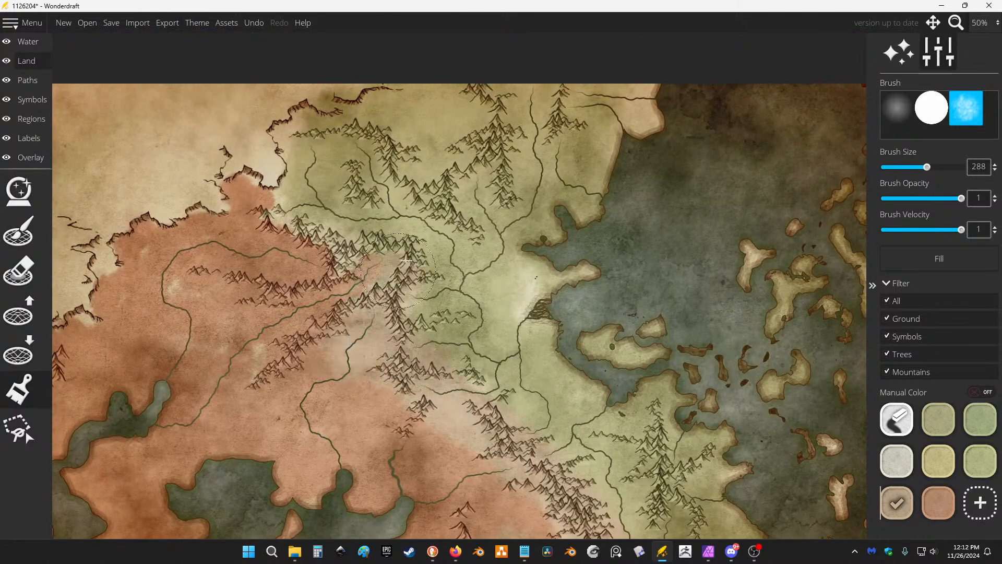
key("ctrl+z")
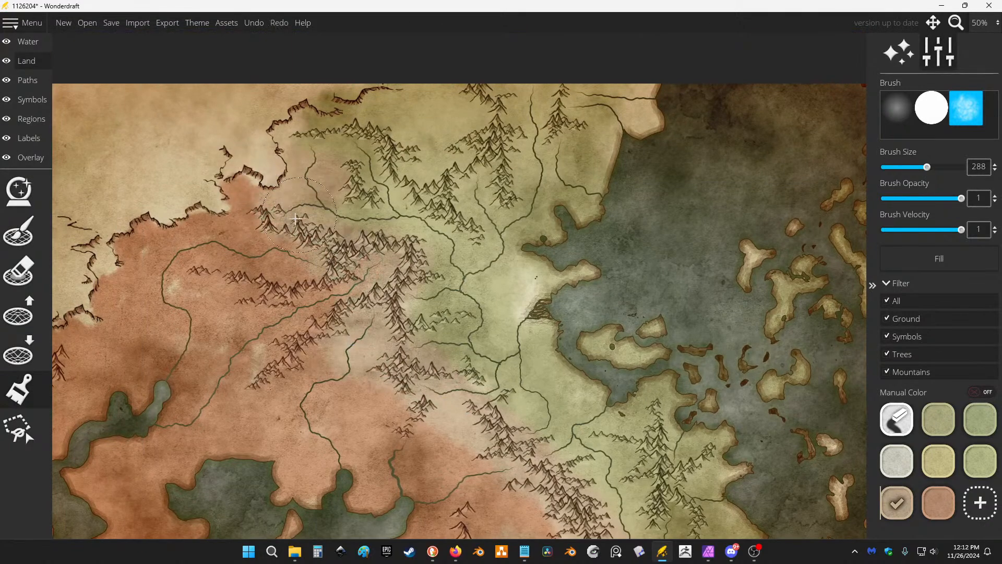
scroll(362, 252, "down", 2)
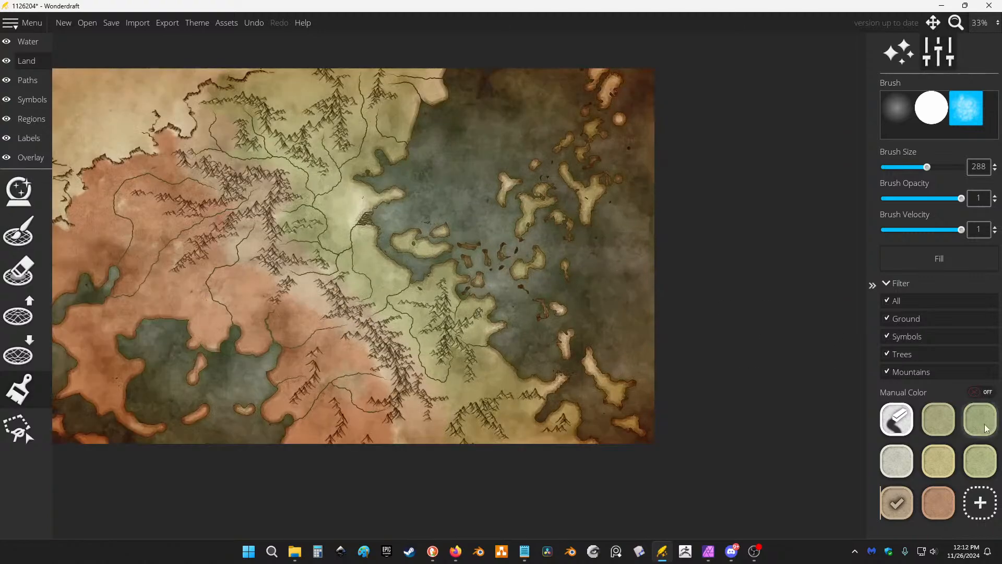
Paint light yellow-green over the eastern coastal lowlands from the delta to the southeastern mountains.
left_click(980, 461)
scroll(467, 193, "up", 2)
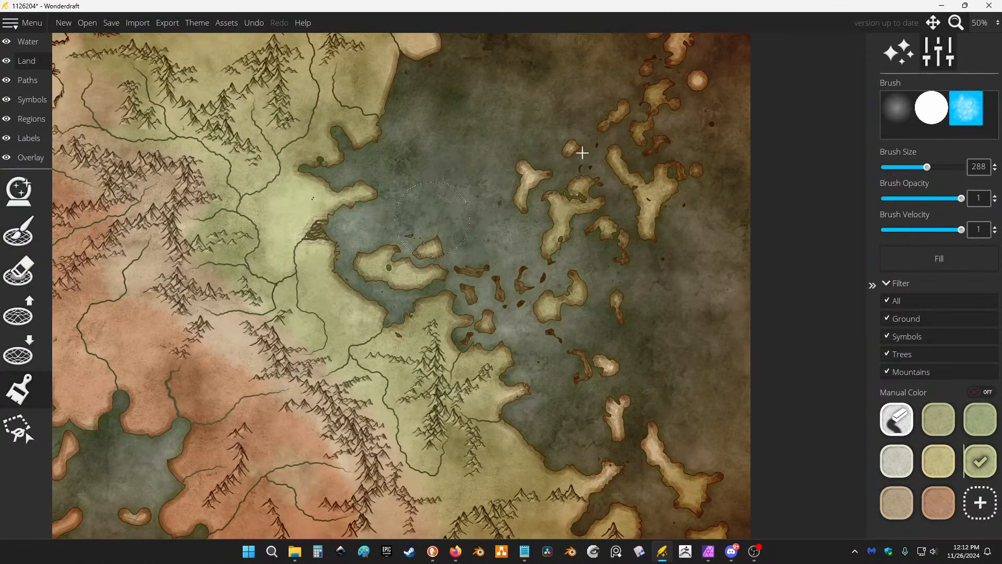
mouse_move(457, 130)
left_mouse_down()
mouse_move(525, 307)
mouse_move(517, 176)
mouse_move(500, 117)
left_mouse_up()
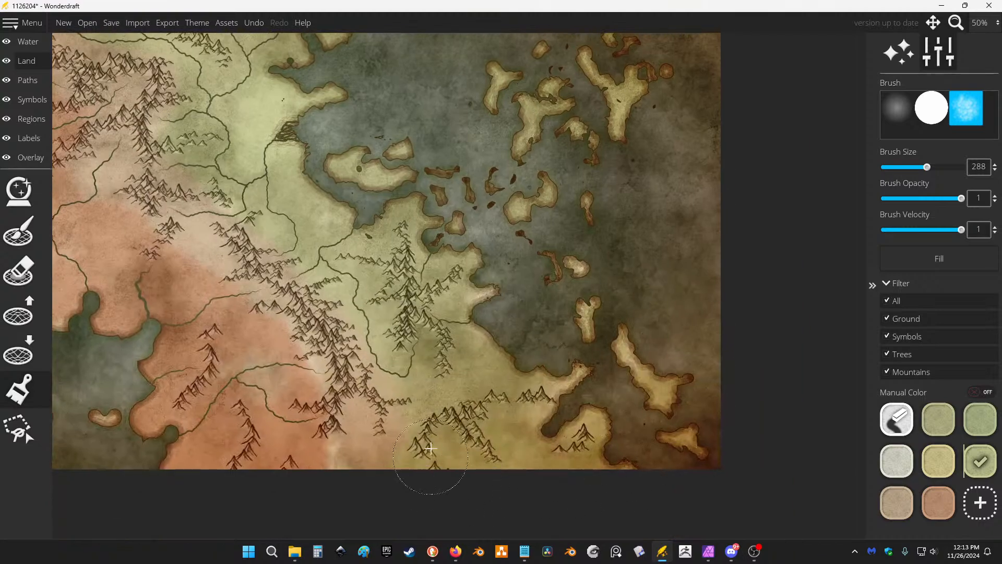
left_click_drag(476, 229, 516, 274)
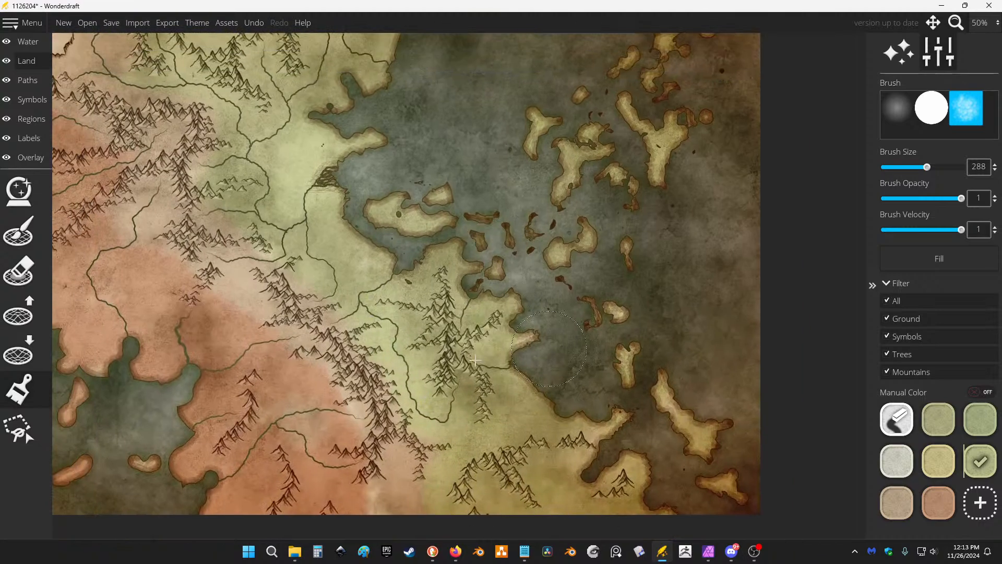
scroll(508, 238, "down", 3)
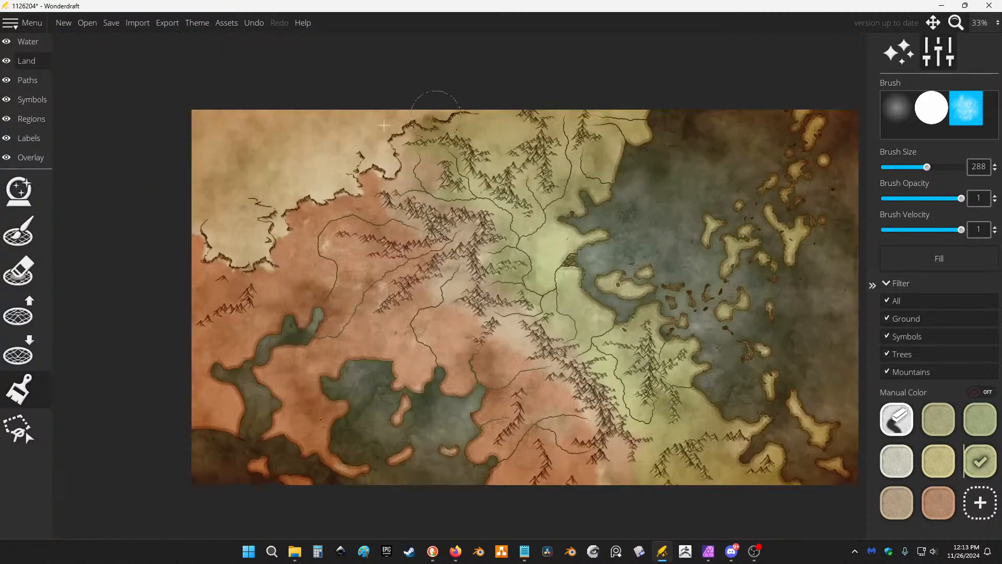
Try placing the white willow tree symbol on the plain west of the river delta.
left_click(34, 100)
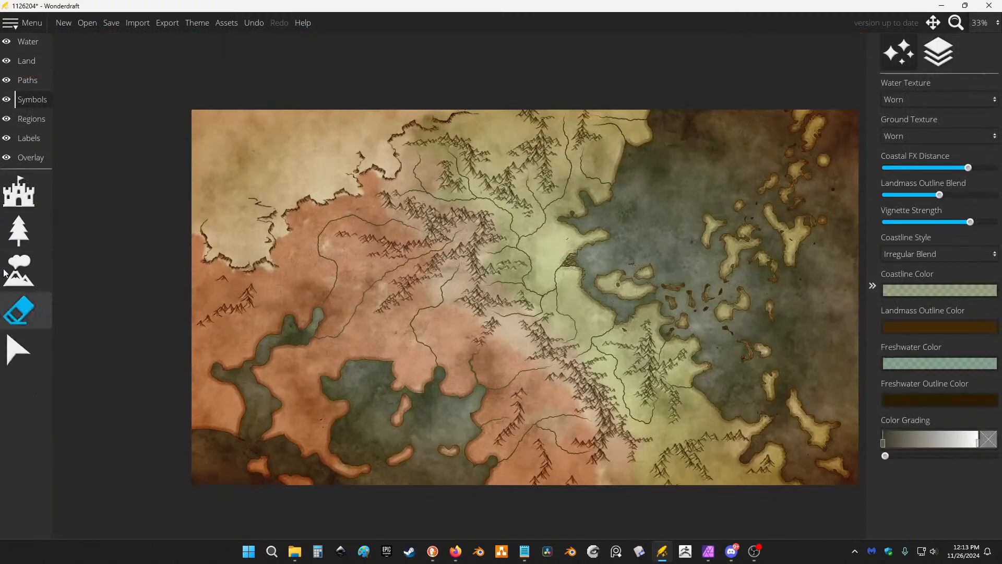
left_click(14, 232)
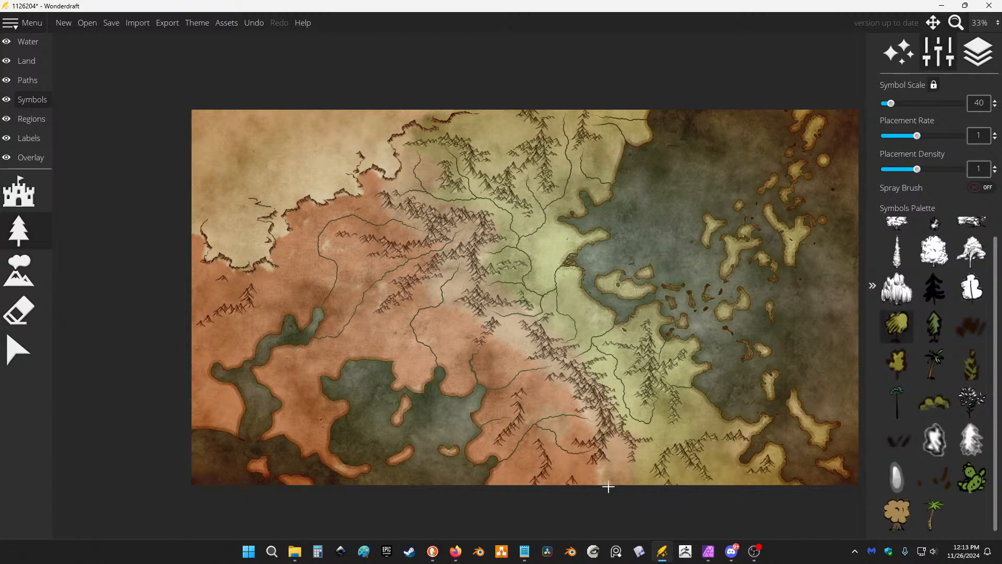
scroll(919, 295, "up", 1)
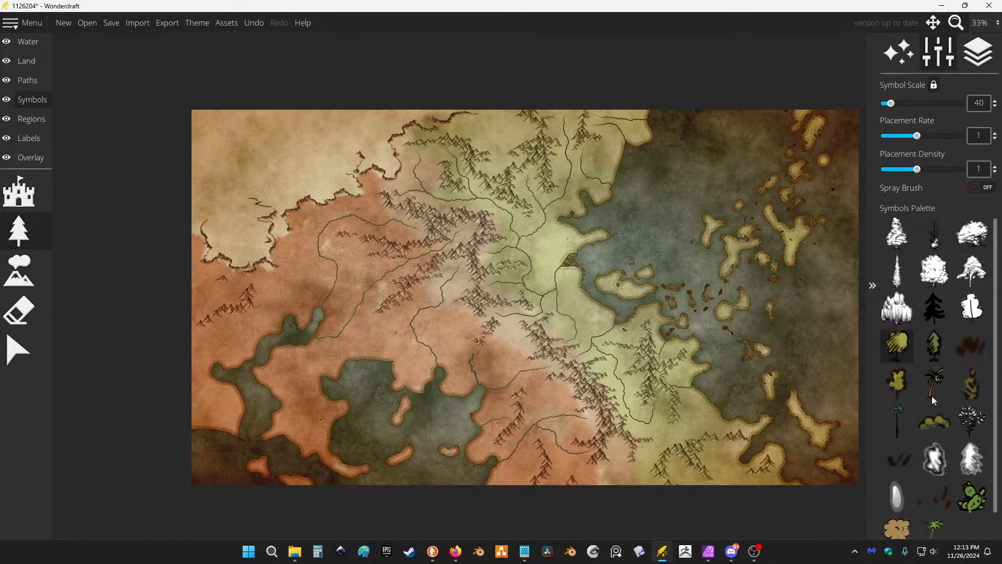
scroll(583, 263, "up", 5)
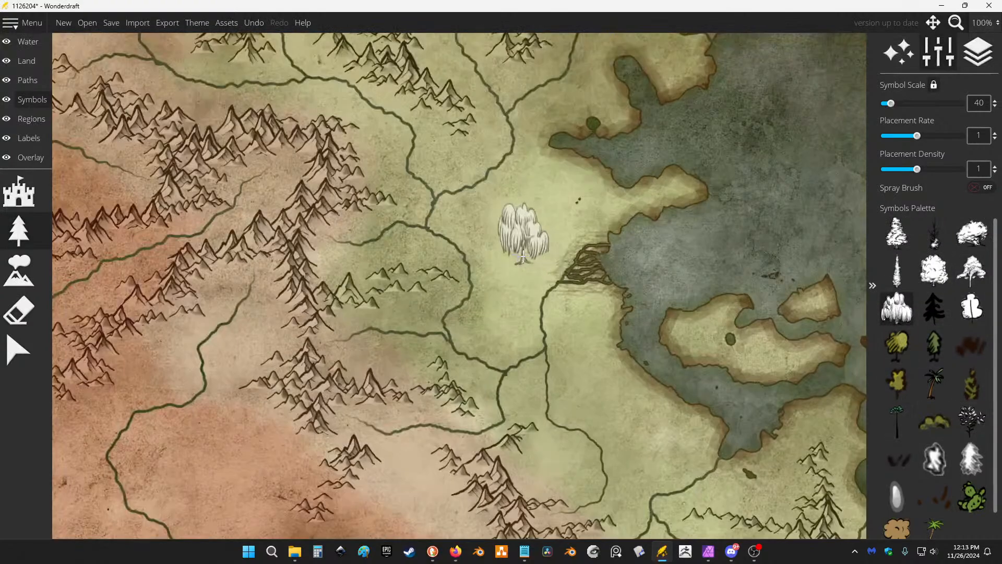
left_click_drag(494, 197, 525, 238)
key("ctrl+z")
key("ctrl+z")
key("ctrl+z")
Try placing the tall white leafy tree symbol at scale 5 on the plain near the delta.
left_click(966, 267)
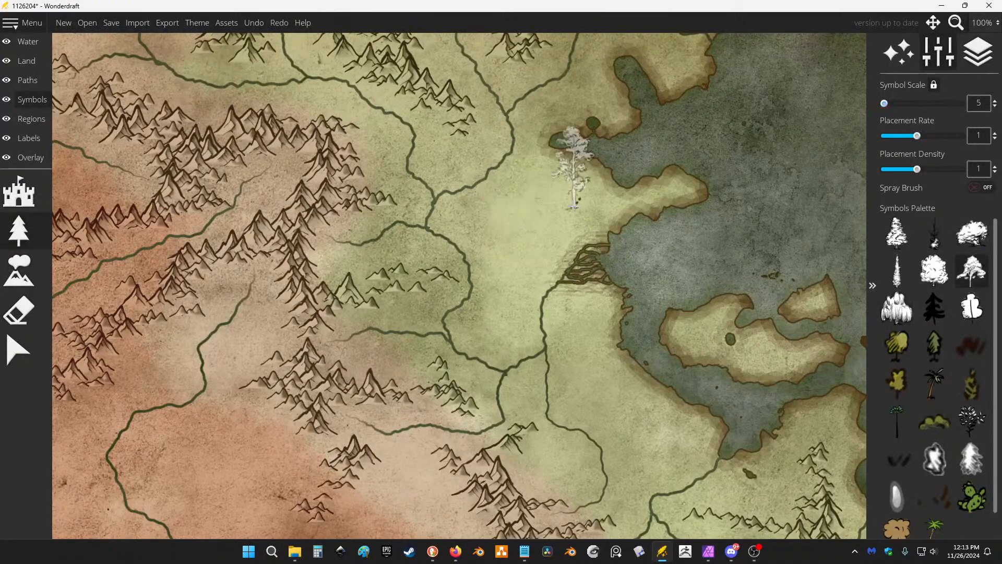
left_click_drag(573, 206, 455, 286)
key("ctrl+z")
key("ctrl+z")
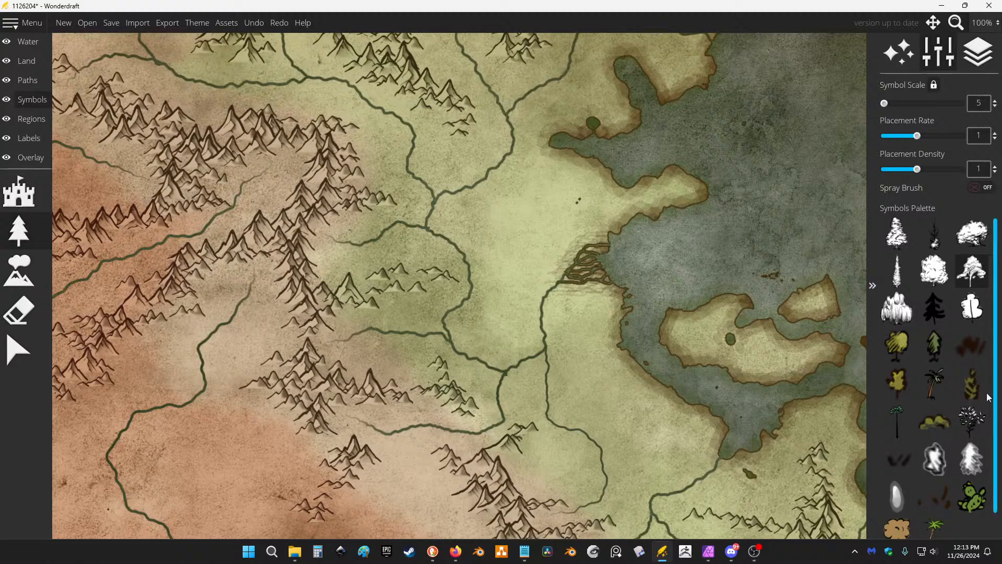
Choose the round yellow-green tree symbol, set the symbol scale to 55 and unlock the scale.
left_click(897, 345)
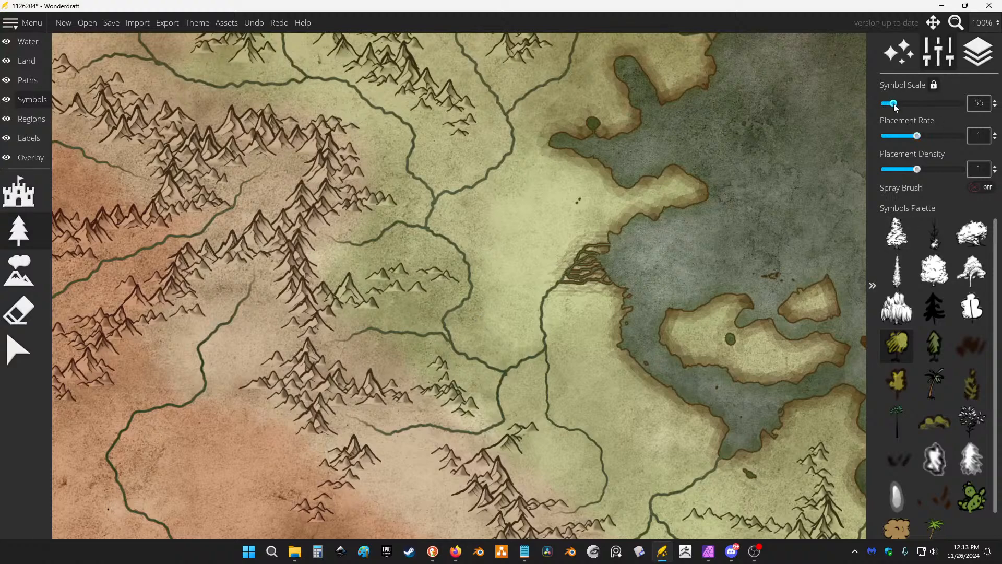
scroll(518, 249, "down", 1)
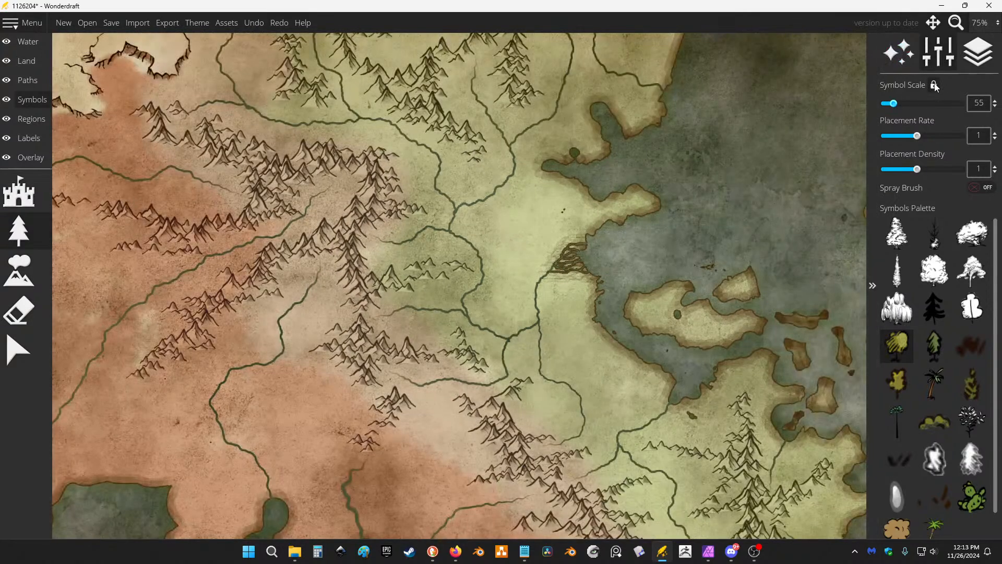
left_click(978, 52)
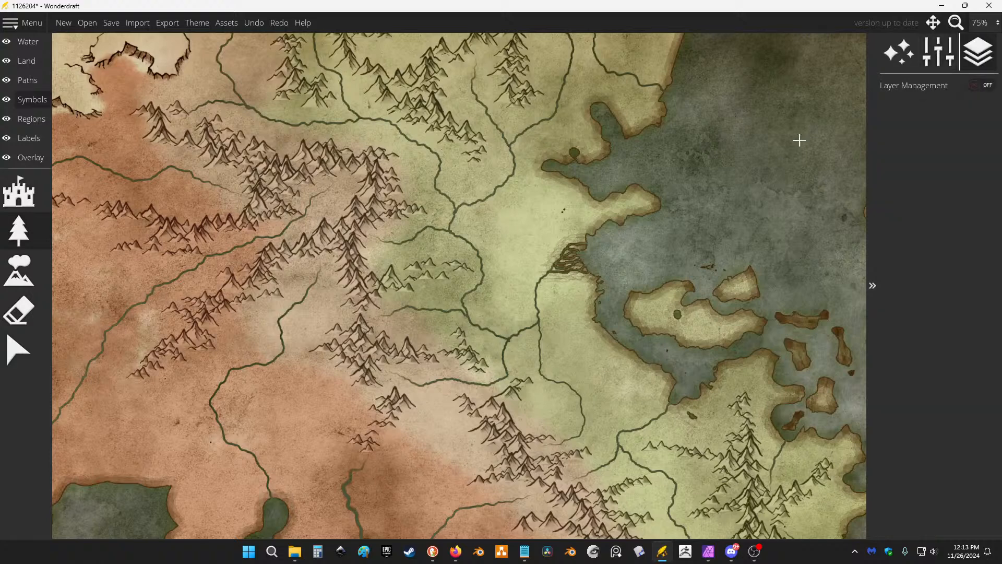
left_click(899, 52)
left_click(939, 52)
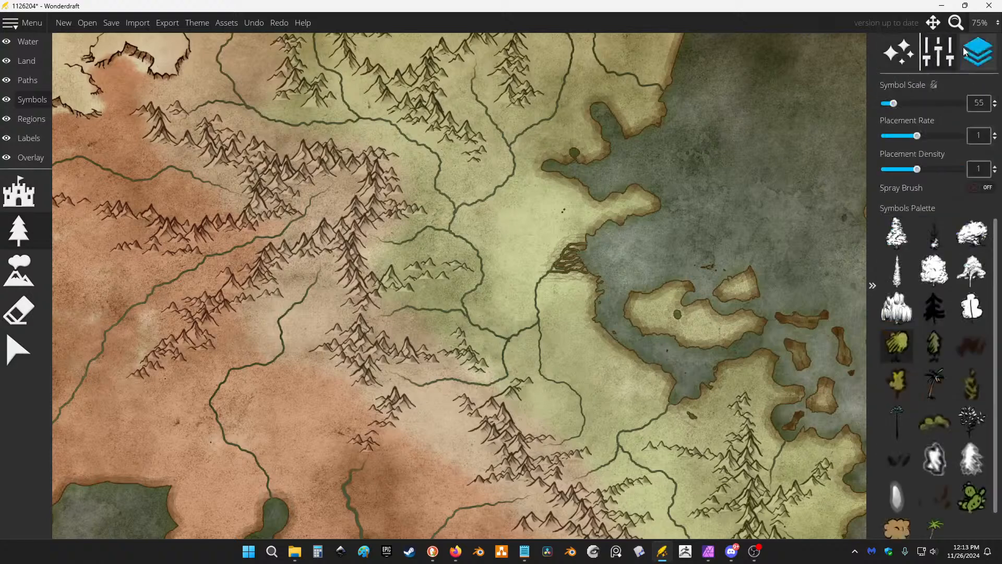
Enable layer management for symbols and lock the Default layer.
left_click(977, 53)
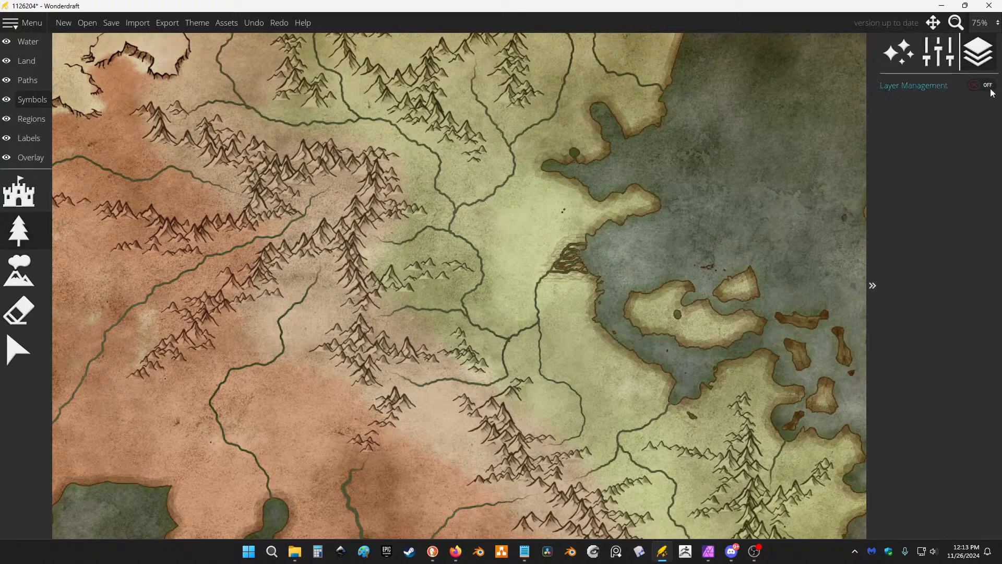
left_click(984, 85)
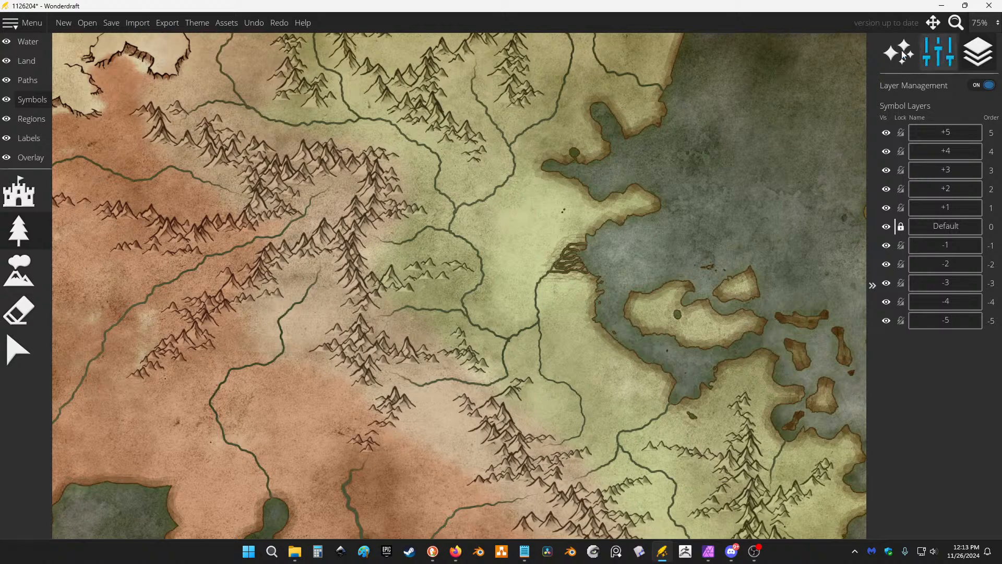
left_click(883, 54)
Assign the trees to layer +1 and turn on the spray brush with placement rate and density at 2.
left_click(21, 232)
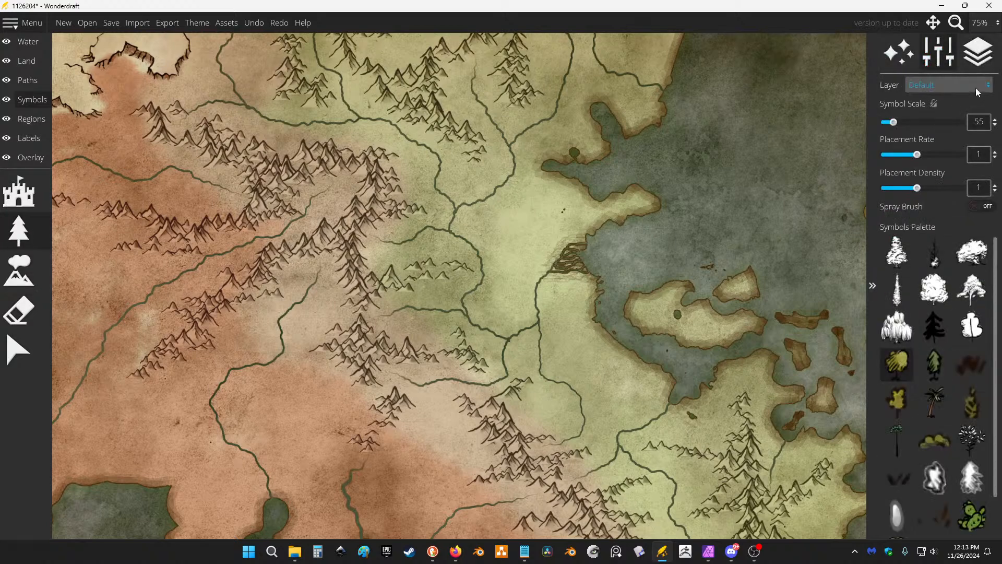
left_click(958, 85)
left_click(946, 158)
left_click(973, 207)
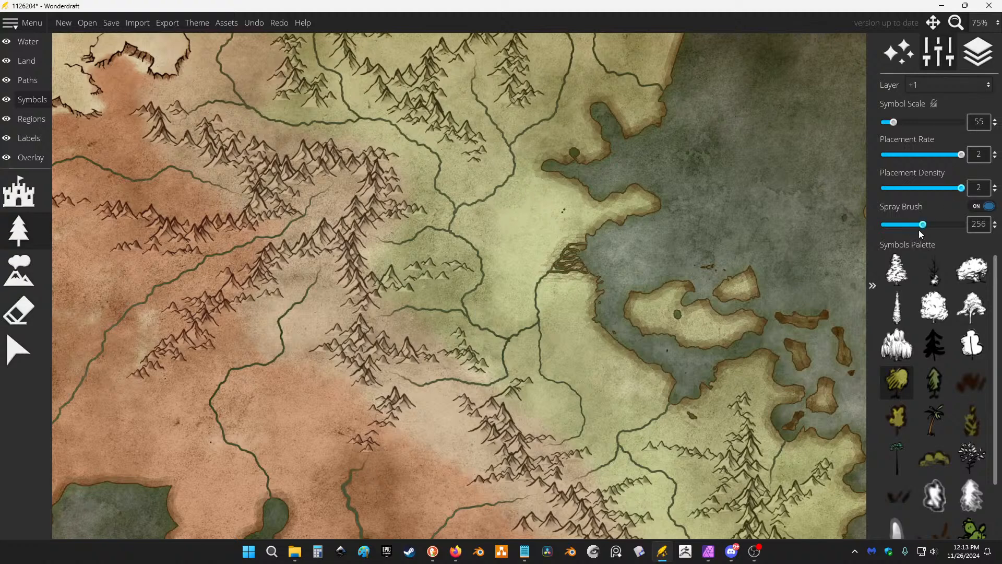
Spray dense forest across the green land east of the central mountains, from the northern edge to the southeastern ranges, at spray size 303.
scroll(655, 287, "down", 1)
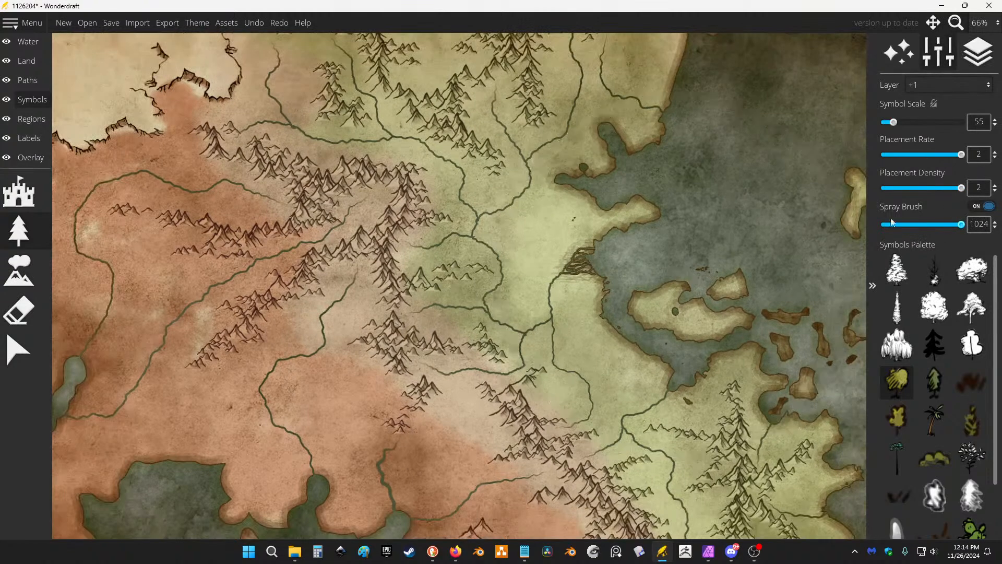
mouse_move(501, 223)
left_mouse_down()
mouse_move(461, 254)
mouse_move(476, 292)
mouse_move(553, 355)
mouse_move(497, 241)
mouse_move(481, 144)
mouse_move(598, 64)
mouse_move(442, 88)
mouse_move(456, 149)
mouse_move(415, 119)
mouse_move(471, 194)
mouse_move(491, 271)
mouse_move(542, 362)
mouse_move(645, 468)
left_mouse_up()
mouse_move(687, 424)
left_mouse_down()
mouse_move(539, 229)
mouse_move(569, 397)
mouse_move(600, 293)
mouse_move(569, 245)
mouse_move(517, 332)
mouse_move(488, 246)
mouse_move(449, 220)
mouse_move(646, 395)
mouse_move(682, 406)
mouse_move(673, 433)
left_mouse_up()
mouse_move(713, 225)
left_mouse_down()
mouse_move(616, 365)
mouse_move(609, 409)
left_mouse_up()
left_click_drag(299, 124, 402, 363)
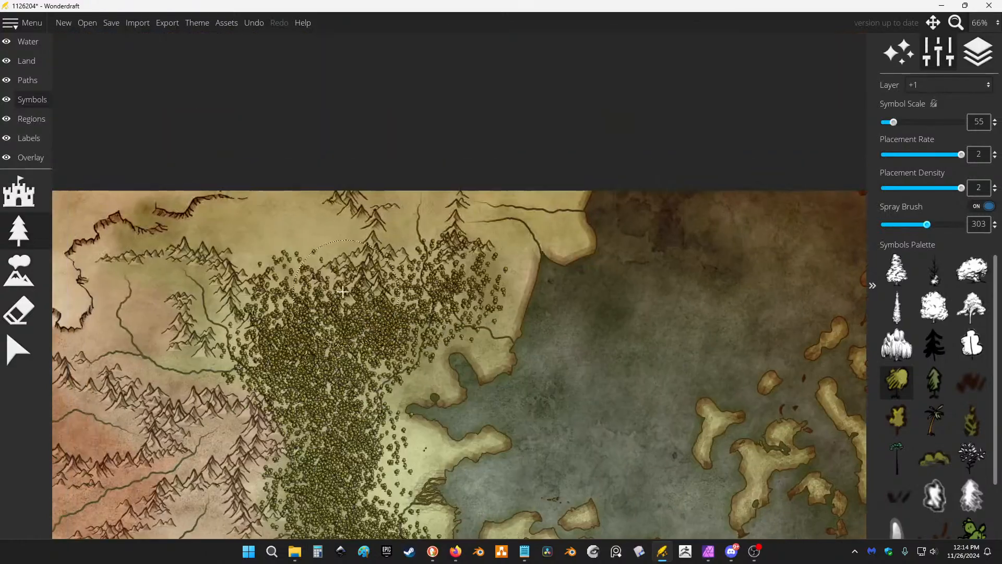
mouse_move(360, 284)
left_mouse_down()
mouse_move(451, 211)
mouse_move(402, 279)
mouse_move(272, 365)
mouse_move(225, 360)
mouse_move(433, 290)
mouse_move(486, 253)
mouse_move(517, 207)
mouse_move(438, 242)
mouse_move(376, 293)
mouse_move(348, 366)
mouse_move(512, 167)
left_mouse_up()
scroll(512, 172, "down", 5)
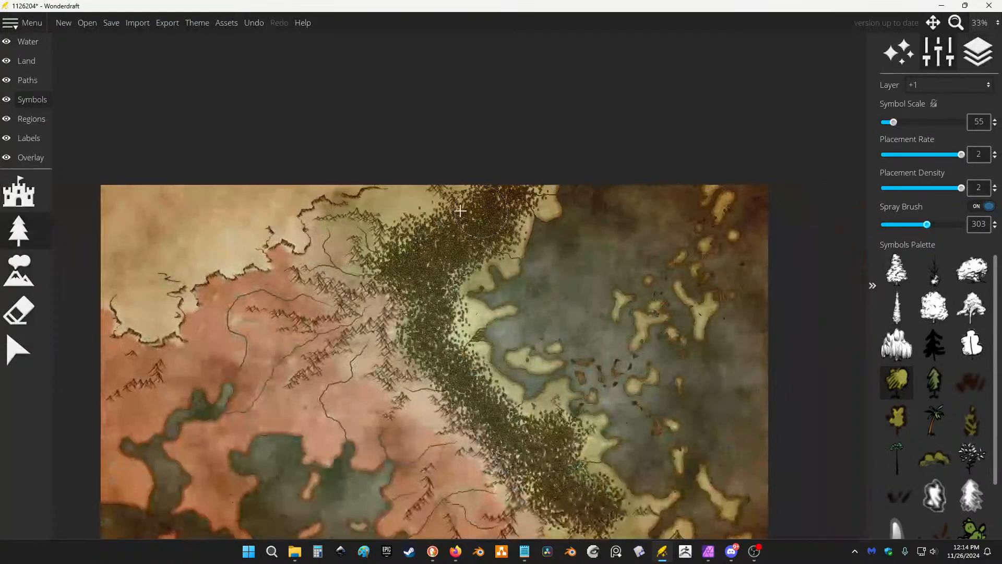
Erase the trees covering the northern mountain ranges and the open land west of them.
scroll(429, 214, "up", 5)
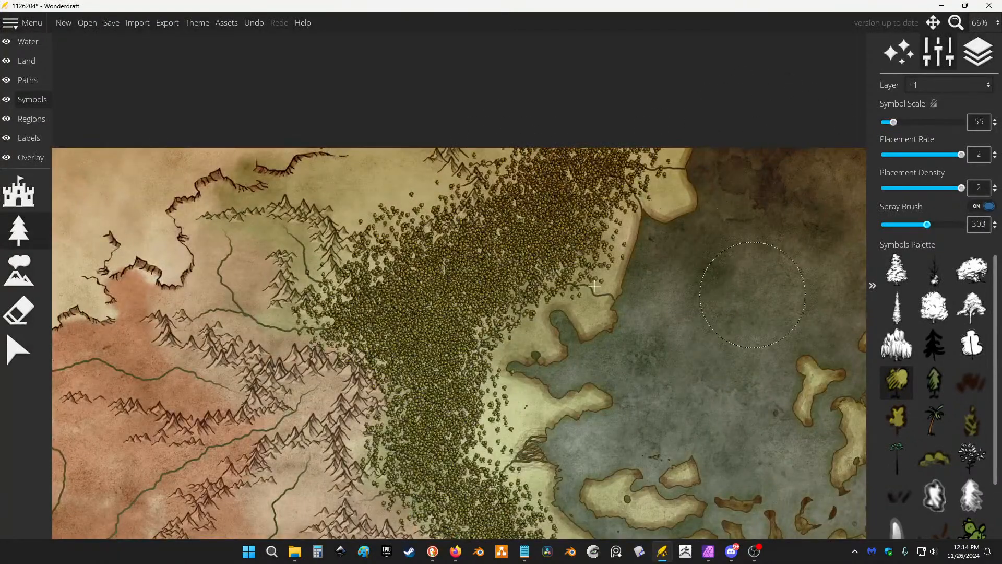
key("e")
mouse_move(328, 281)
left_mouse_down()
mouse_move(350, 265)
mouse_move(366, 299)
mouse_move(382, 301)
mouse_move(382, 311)
mouse_move(366, 299)
mouse_move(369, 309)
mouse_move(395, 296)
mouse_move(411, 305)
mouse_move(398, 312)
mouse_move(420, 316)
mouse_move(429, 337)
left_mouse_up()
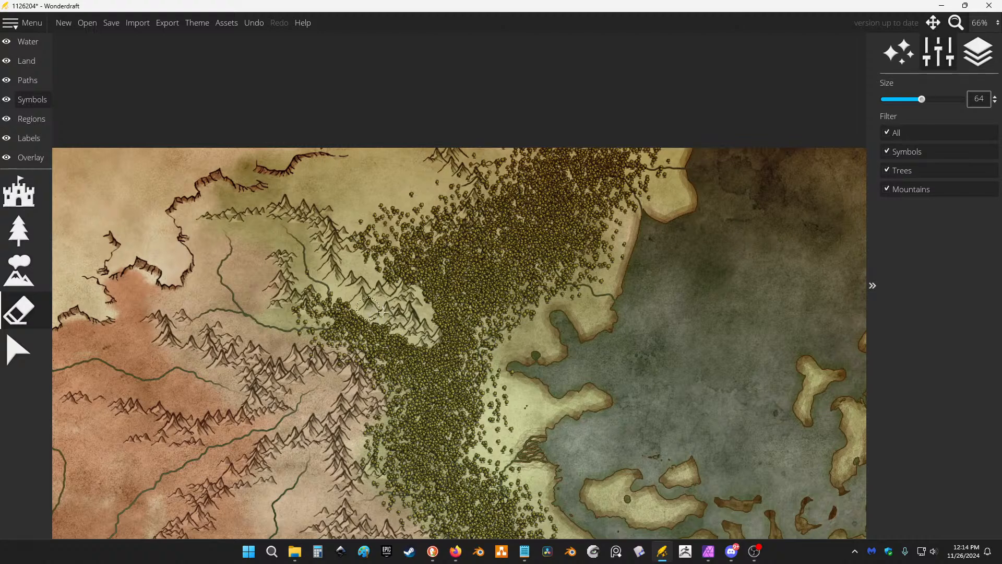
mouse_move(426, 345)
left_mouse_down()
mouse_move(448, 331)
mouse_move(452, 346)
mouse_move(439, 334)
mouse_move(440, 360)
left_mouse_up()
mouse_move(399, 313)
left_mouse_down()
mouse_move(431, 266)
mouse_move(408, 283)
mouse_move(404, 269)
mouse_move(379, 270)
mouse_move(358, 253)
left_mouse_up()
mouse_move(387, 214)
left_mouse_down()
mouse_move(411, 232)
mouse_move(446, 241)
mouse_move(428, 274)
mouse_move(468, 246)
mouse_move(464, 254)
mouse_move(476, 258)
mouse_move(485, 236)
mouse_move(473, 271)
mouse_move(495, 276)
mouse_move(468, 294)
mouse_move(483, 281)
mouse_move(477, 305)
mouse_move(481, 208)
mouse_move(500, 235)
mouse_move(510, 215)
mouse_move(446, 195)
left_mouse_up()
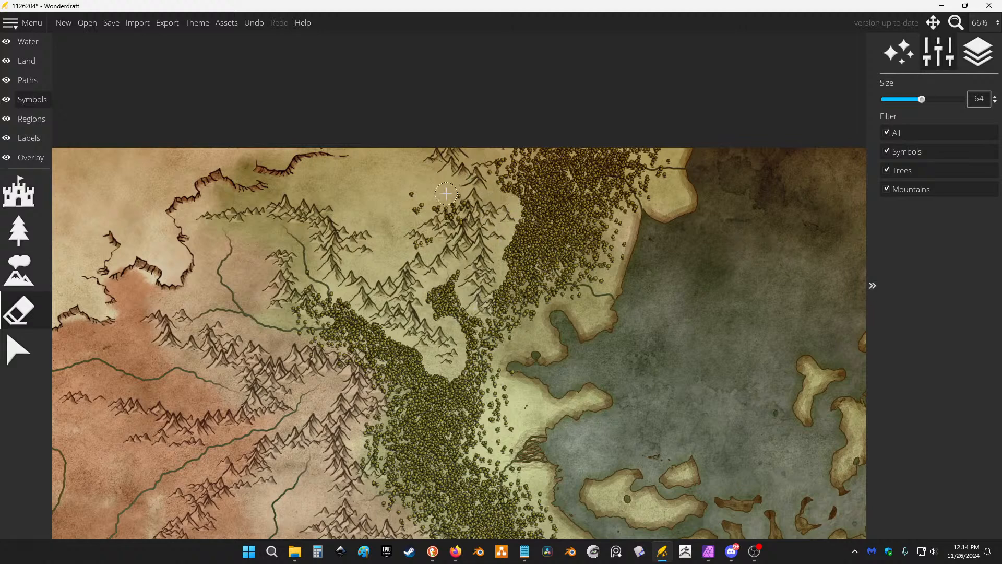
Erase trees along the rivers between the central mountains and the delta, leaving separate forest patches.
left_click_drag(441, 263, 505, 180)
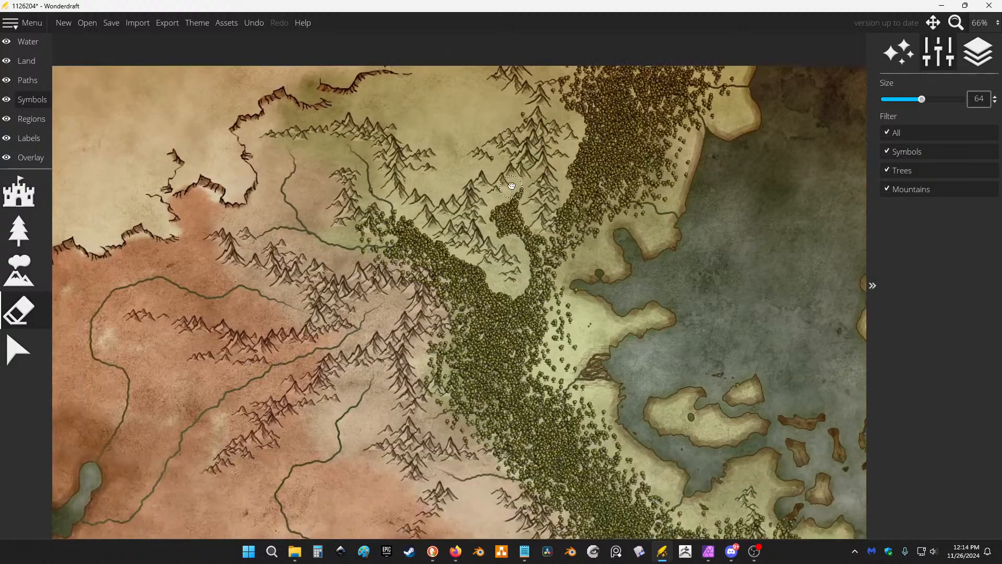
mouse_move(391, 204)
left_mouse_down()
mouse_move(399, 242)
mouse_move(422, 256)
mouse_move(432, 245)
mouse_move(472, 270)
mouse_move(489, 292)
mouse_move(489, 302)
mouse_move(482, 280)
mouse_move(486, 313)
mouse_move(509, 330)
mouse_move(487, 358)
mouse_move(500, 347)
mouse_move(446, 341)
mouse_move(428, 358)
mouse_move(457, 348)
mouse_move(500, 356)
mouse_move(523, 387)
mouse_move(520, 403)
mouse_move(493, 404)
mouse_move(493, 414)
mouse_move(542, 418)
mouse_move(545, 435)
mouse_move(574, 404)
mouse_move(572, 383)
mouse_move(566, 435)
mouse_move(543, 427)
mouse_move(533, 451)
mouse_move(502, 474)
left_mouse_up()
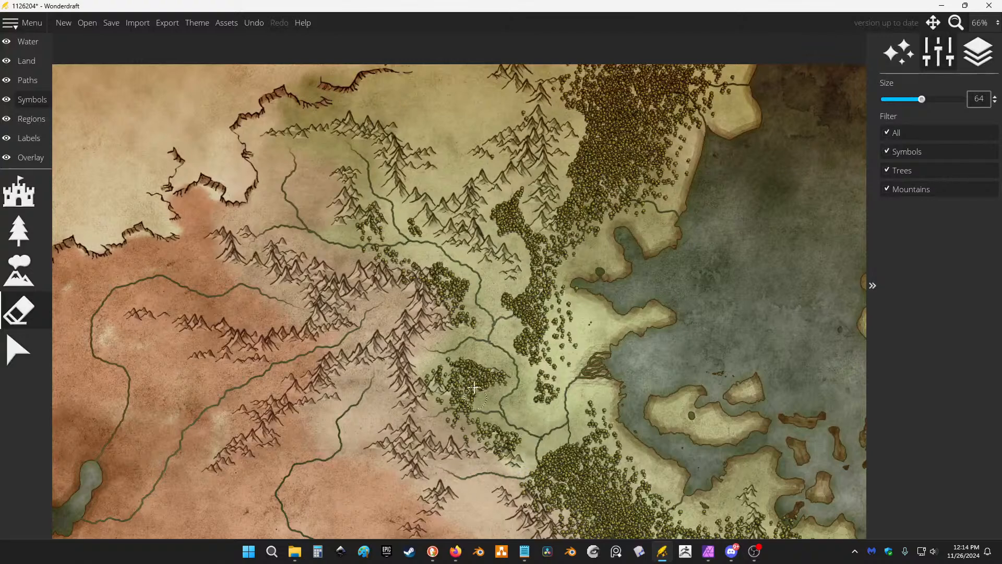
left_click_drag(474, 387, 459, 351)
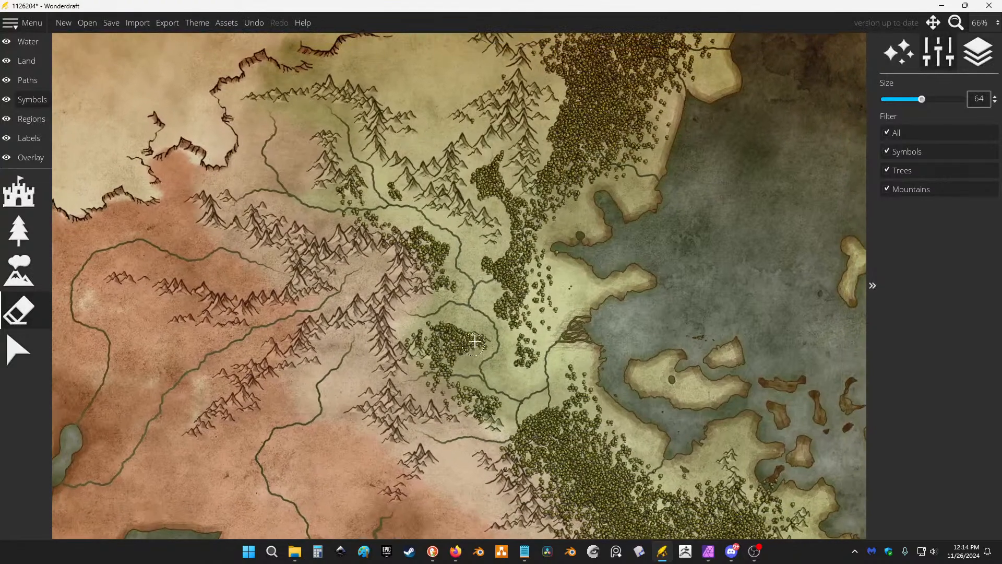
Erase trees along the rivers south of the delta and from the northern part of the southeastern mountains and coast.
scroll(475, 380, "up", 1)
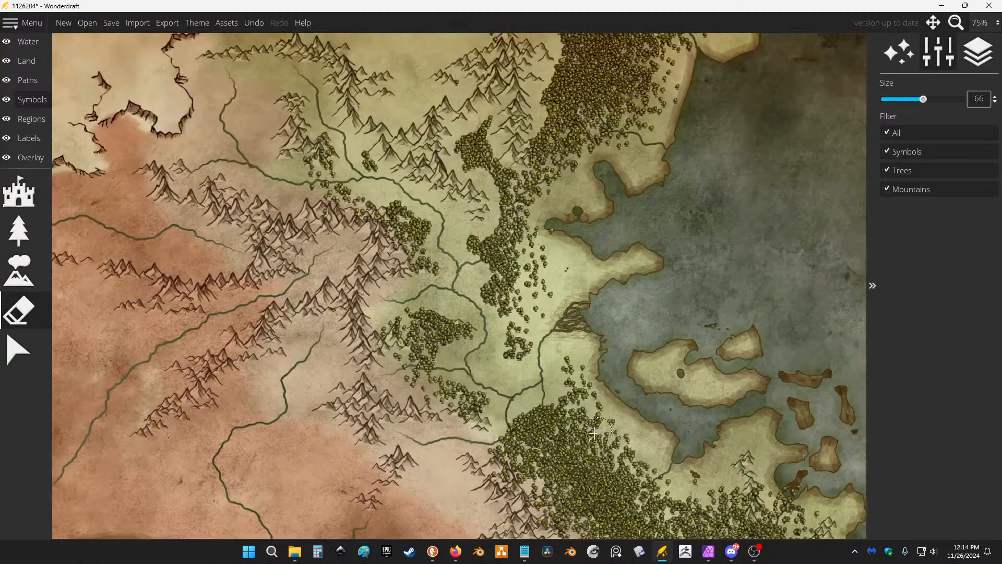
mouse_move(543, 402)
left_mouse_down()
mouse_move(546, 444)
mouse_move(574, 447)
mouse_move(595, 485)
mouse_move(548, 506)
left_mouse_up()
left_click_drag(659, 437, 561, 299)
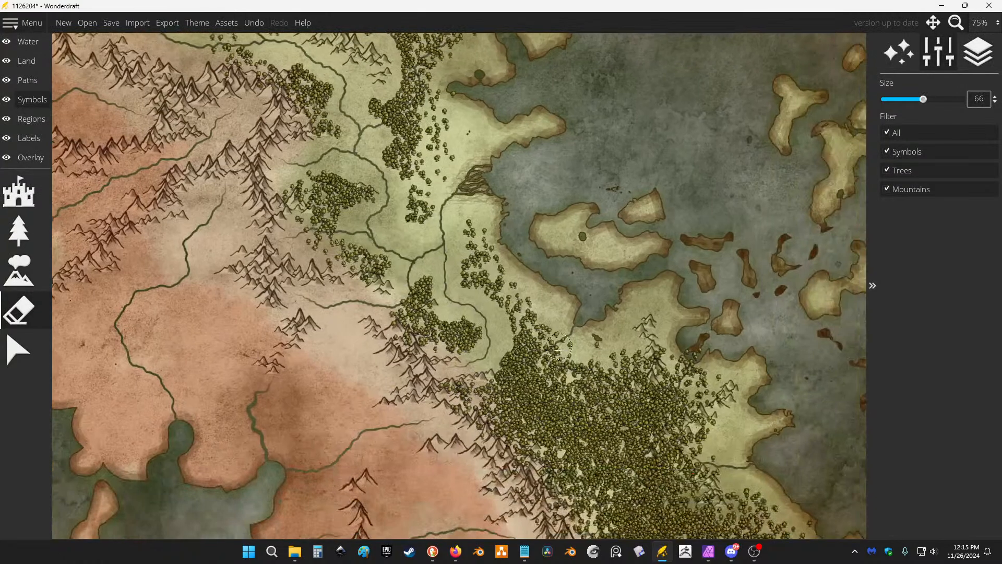
mouse_move(581, 334)
left_mouse_down()
mouse_move(523, 360)
mouse_move(510, 374)
mouse_move(521, 387)
mouse_move(507, 401)
mouse_move(507, 379)
mouse_move(490, 388)
mouse_move(530, 363)
mouse_move(579, 392)
mouse_move(582, 423)
mouse_move(569, 435)
mouse_move(601, 476)
mouse_move(580, 522)
left_mouse_up()
mouse_move(772, 480)
left_mouse_down()
mouse_move(664, 446)
mouse_move(673, 399)
mouse_move(654, 362)
mouse_move(650, 384)
mouse_move(626, 377)
mouse_move(625, 398)
mouse_move(598, 378)
mouse_move(629, 412)
mouse_move(656, 419)
mouse_move(651, 446)
mouse_move(643, 440)
mouse_move(629, 459)
mouse_move(640, 453)
mouse_move(716, 507)
mouse_move(683, 477)
mouse_move(657, 402)
mouse_move(698, 421)
mouse_move(723, 367)
left_mouse_up()
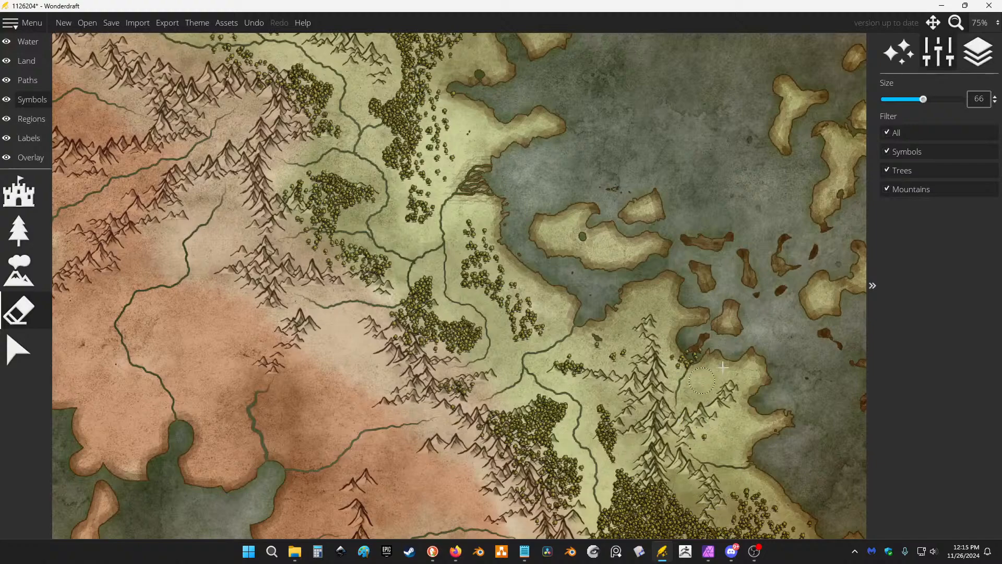
Thin the southeastern forest by erasing trees over the mountains and along the southern river's lower course.
scroll(567, 255, "down", 5)
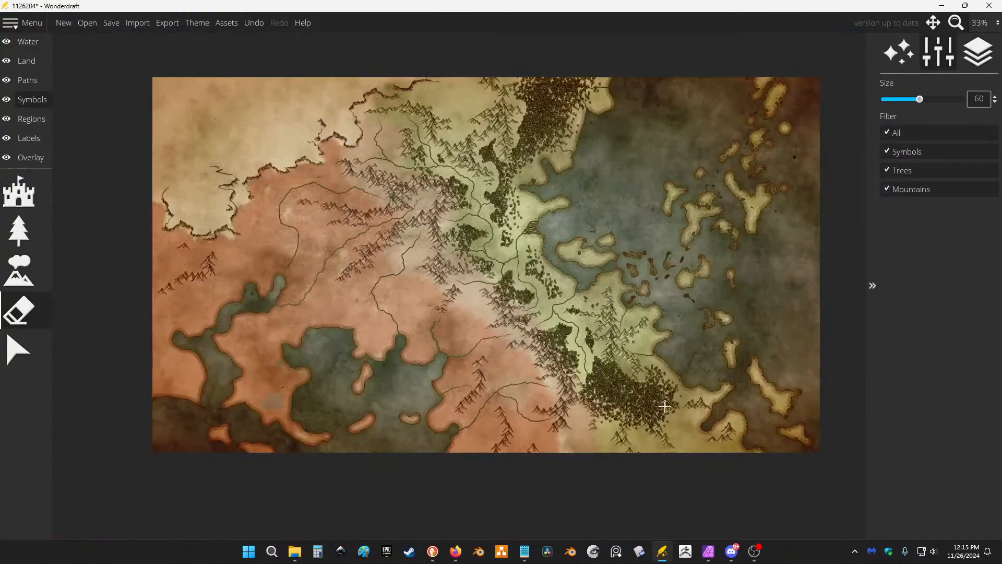
scroll(665, 406, "up", 4)
mouse_move(505, 384)
left_mouse_down()
mouse_move(556, 426)
mouse_move(611, 427)
mouse_move(617, 415)
mouse_move(630, 447)
mouse_move(645, 412)
mouse_move(674, 408)
left_mouse_up()
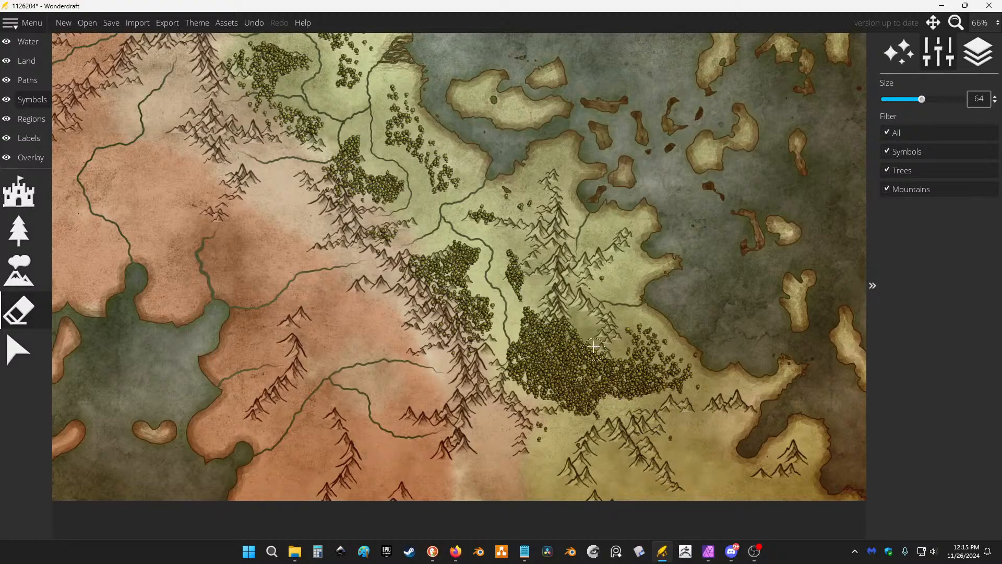
mouse_move(594, 347)
left_mouse_down()
mouse_move(603, 384)
mouse_move(610, 371)
left_mouse_up()
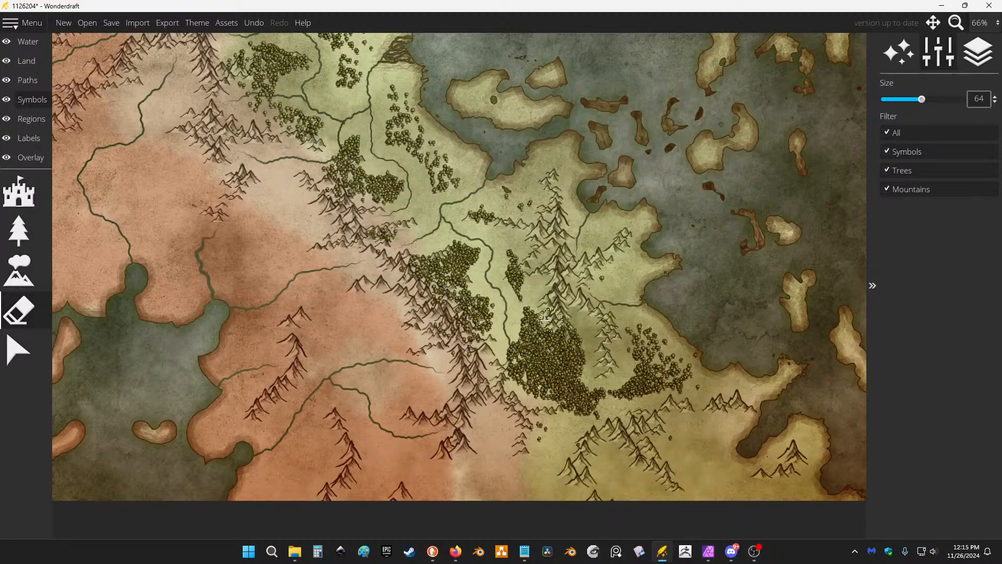
mouse_move(545, 320)
left_mouse_down()
mouse_move(560, 335)
mouse_move(546, 350)
mouse_move(551, 333)
mouse_move(512, 326)
mouse_move(508, 359)
mouse_move(542, 375)
mouse_move(558, 362)
left_mouse_up()
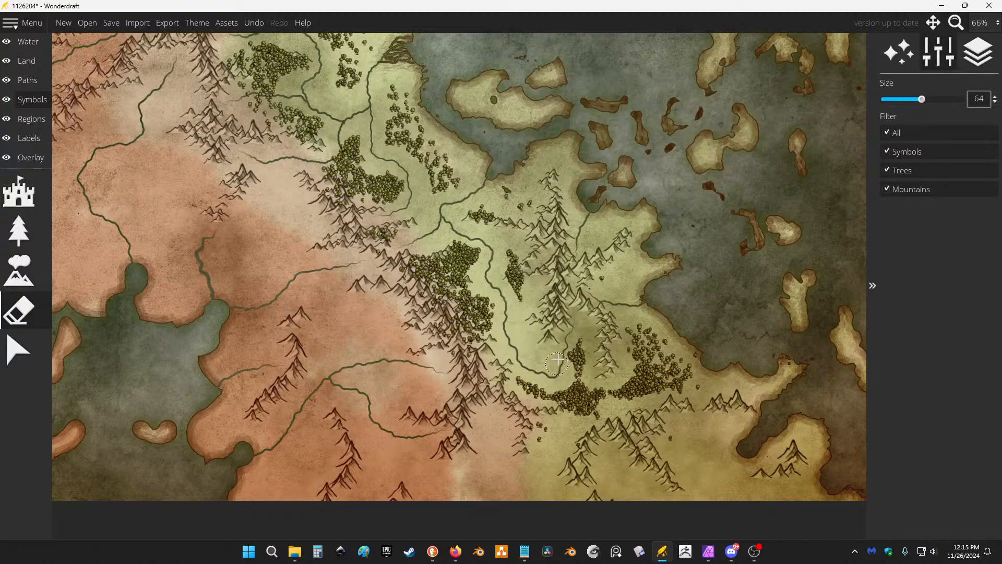
Erase trees along the northern river, from its junction above the delta up to the map's northern edge.
left_click_drag(510, 208, 585, 407)
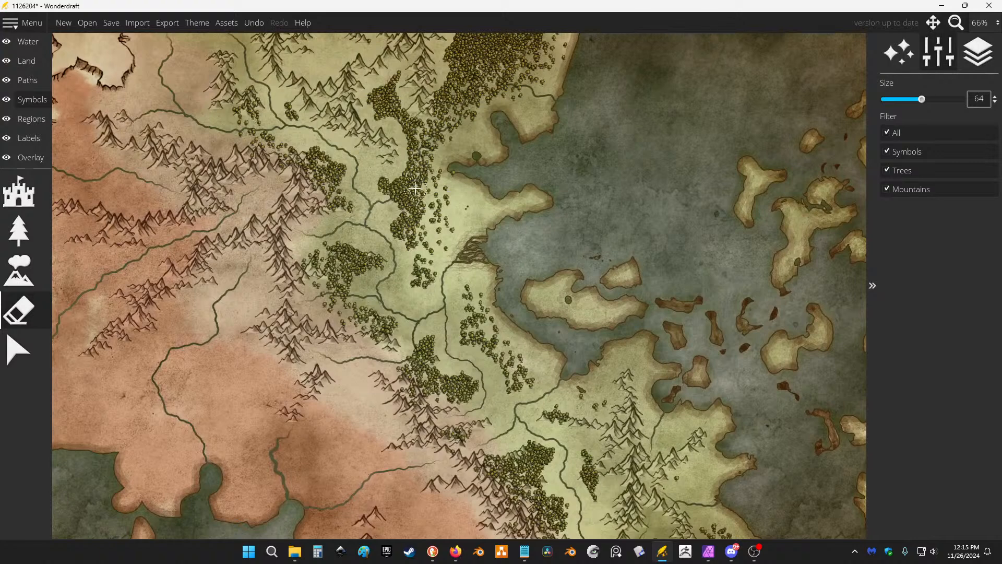
mouse_move(415, 189)
left_mouse_down()
mouse_move(432, 161)
mouse_move(424, 142)
mouse_move(462, 104)
mouse_move(474, 68)
mouse_move(496, 255)
left_mouse_up()
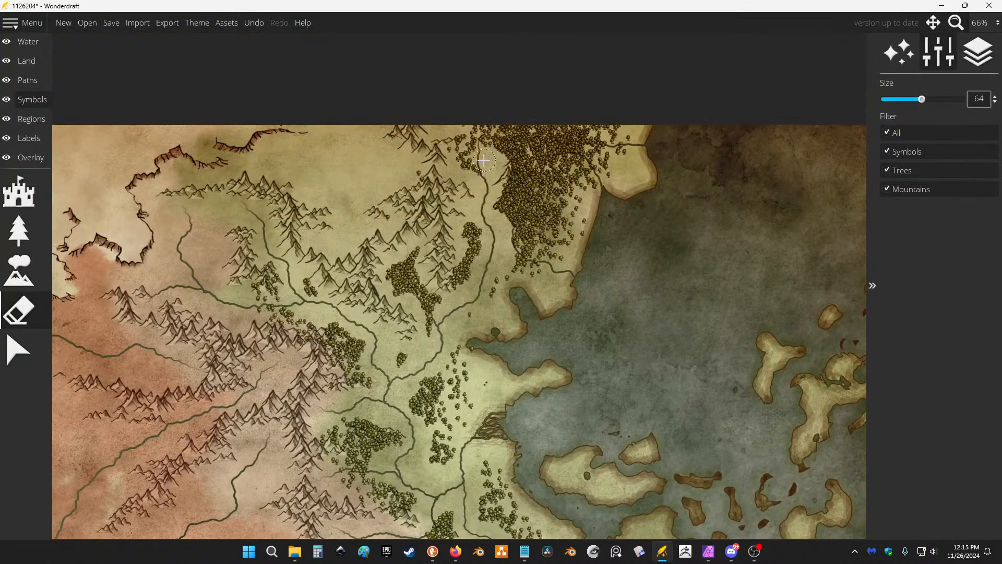
left_click_drag(484, 160, 476, 121)
Try to thicken the forests west of the delta with sprayed trees, and undo the last strokes.
scroll(492, 160, "down", 3)
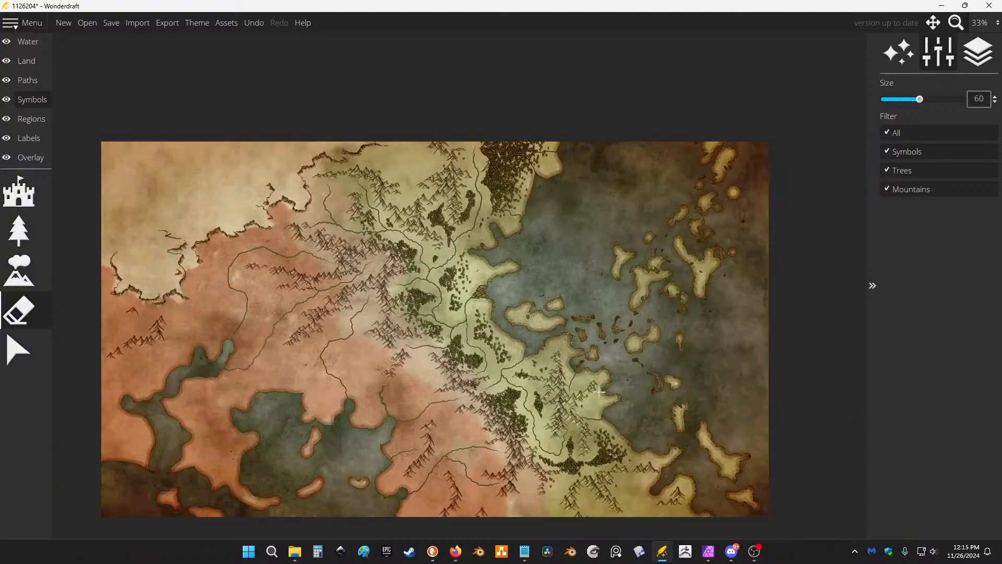
scroll(571, 338, "up", 3)
left_click(21, 238)
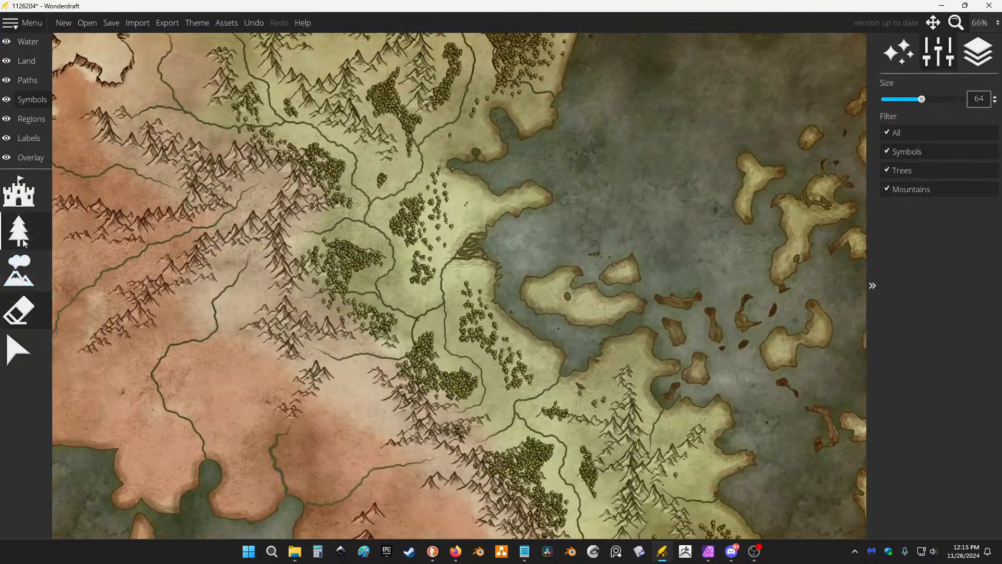
left_click_drag(922, 226, 920, 227)
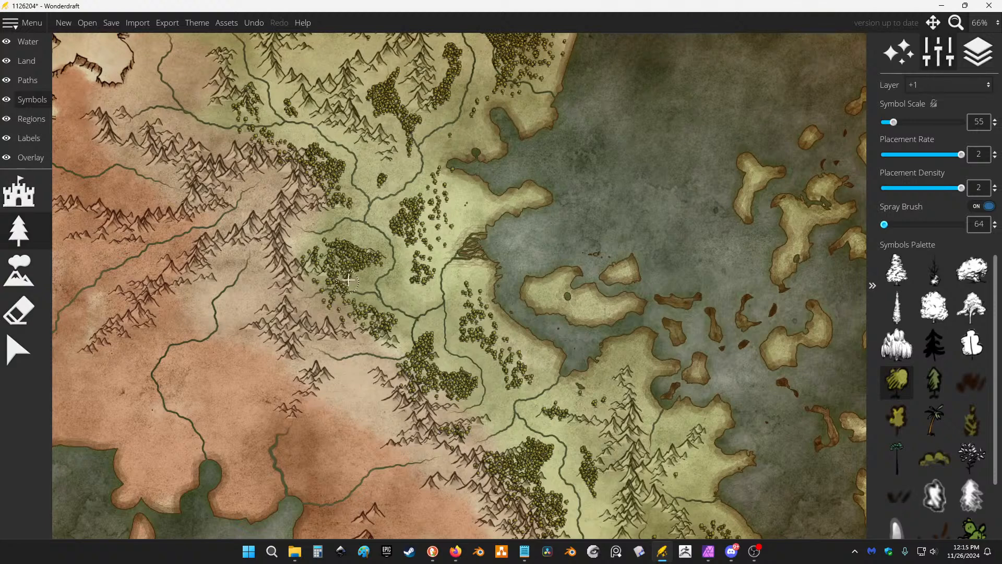
mouse_move(348, 280)
left_mouse_down()
mouse_move(373, 258)
mouse_move(372, 245)
mouse_move(357, 237)
mouse_move(321, 247)
mouse_move(403, 228)
mouse_move(412, 266)
mouse_move(397, 291)
mouse_move(410, 296)
mouse_move(386, 328)
mouse_move(339, 310)
mouse_move(309, 311)
left_mouse_up()
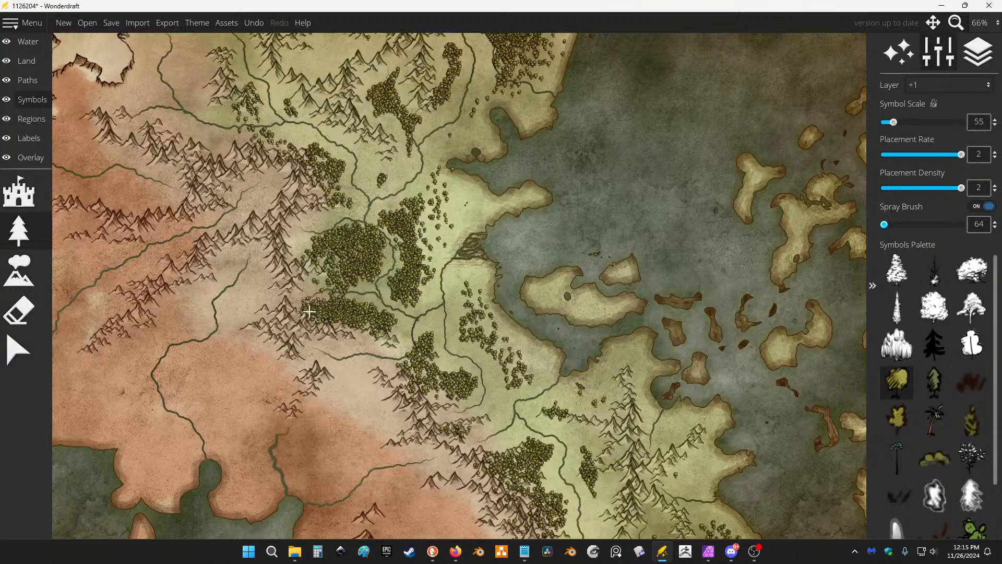
key("ctrl+z")
key("ctrl+z")
key("ctrl+z")
key("ctrl+z")
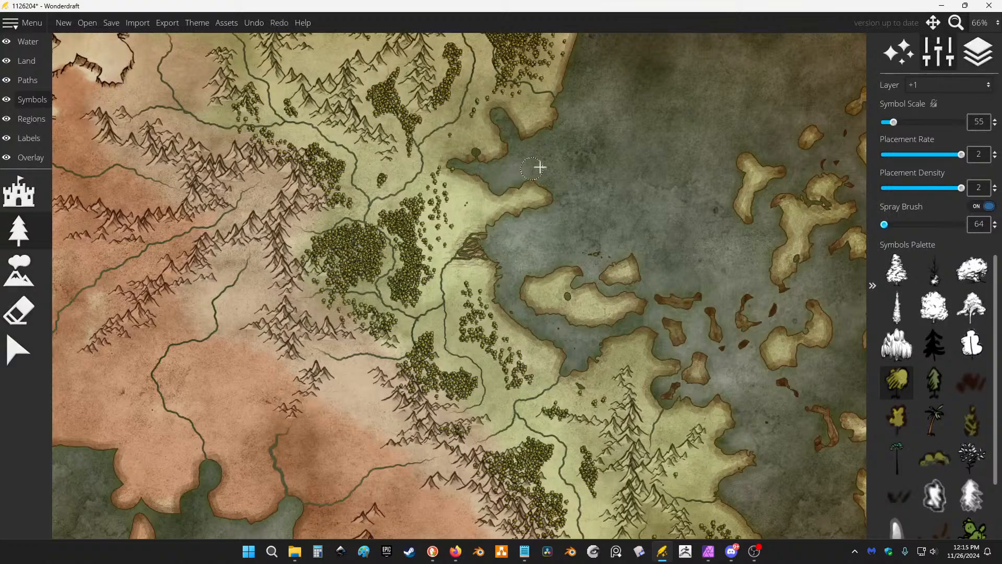
scroll(518, 155, "down", 3)
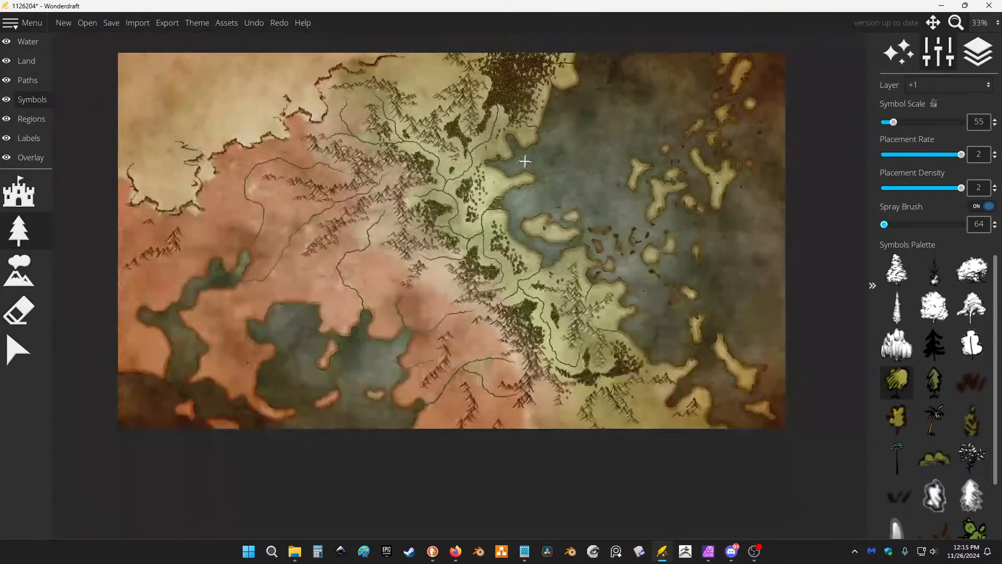
Erase most of the forests across the eastern land, from the northern coast to the southeastern mountains, with a size 128 eraser.
left_click(19, 310)
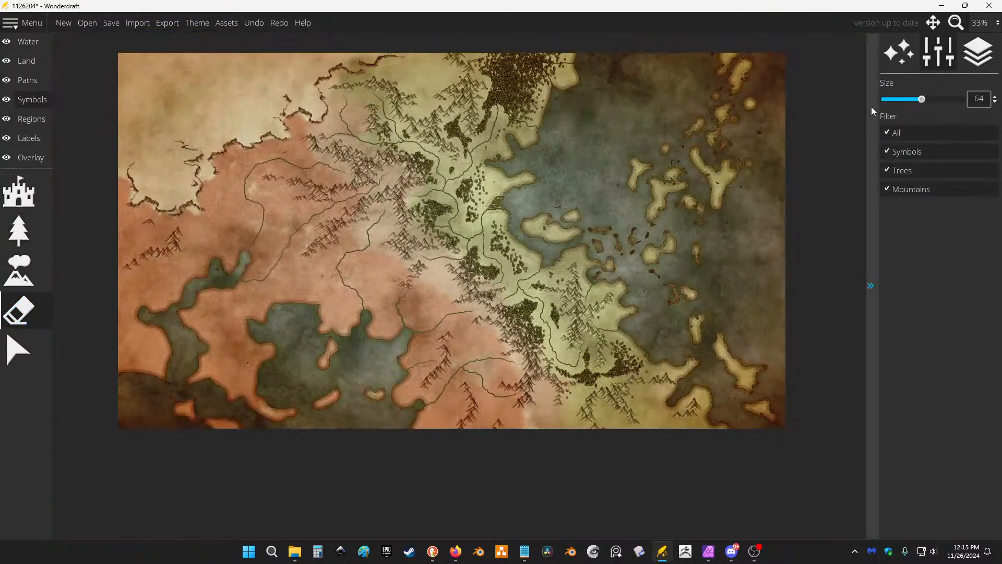
mouse_move(530, 118)
left_mouse_down()
mouse_move(579, 64)
mouse_move(507, 67)
mouse_move(520, 104)
mouse_move(484, 93)
mouse_move(490, 109)
mouse_move(462, 112)
left_mouse_up()
mouse_move(387, 155)
left_mouse_down()
mouse_move(455, 142)
mouse_move(450, 213)
mouse_move(406, 223)
mouse_move(521, 229)
mouse_move(478, 283)
mouse_move(510, 316)
left_mouse_up()
mouse_move(555, 353)
left_mouse_down()
mouse_move(561, 372)
mouse_move(628, 390)
left_mouse_up()
left_click_drag(551, 296, 563, 319)
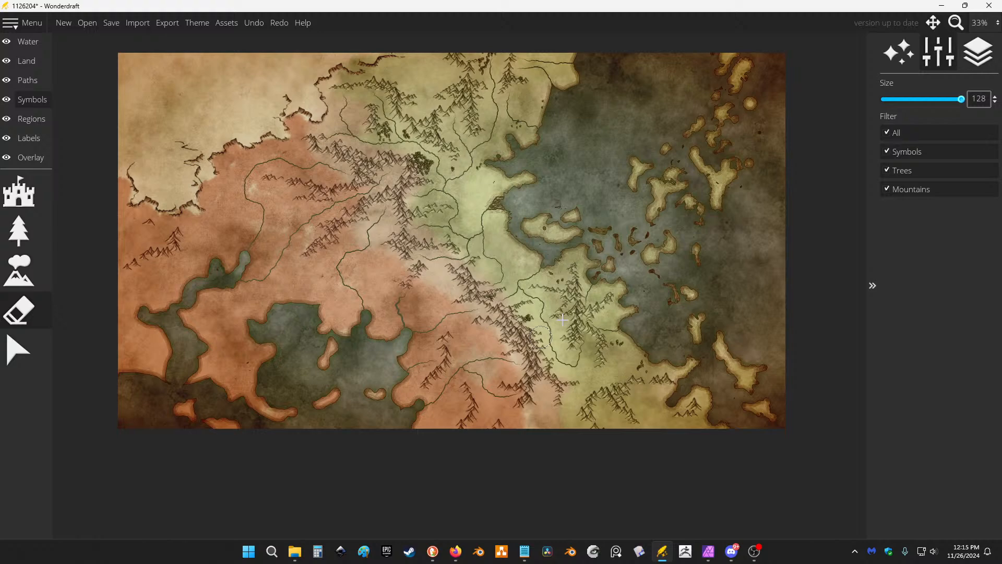
Spray olive round trees on layer -1 with a size 108 spray brush along the central mountain range's eastern side.
left_click(19, 230)
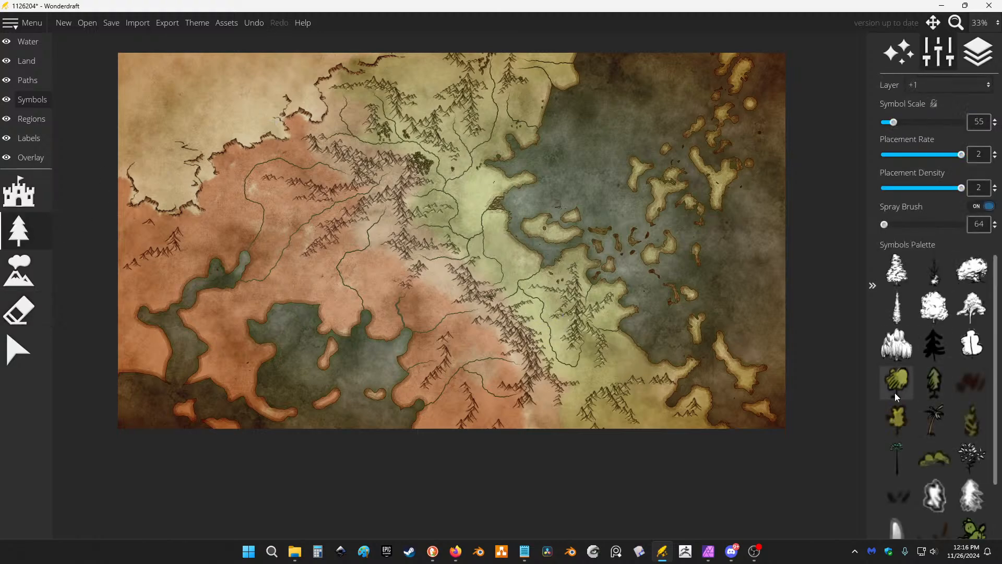
left_click(973, 80)
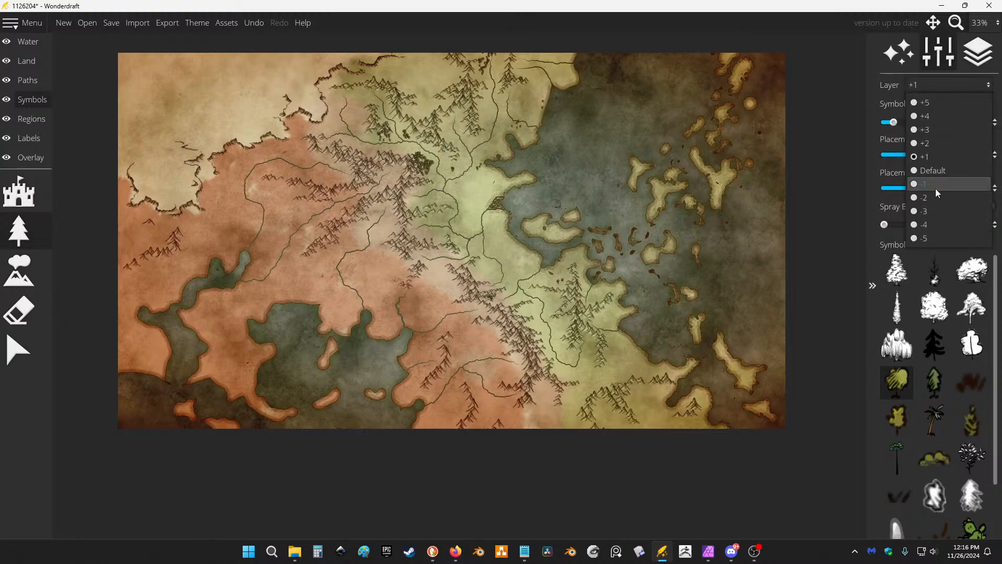
left_click(935, 189)
scroll(316, 184, "up", 2)
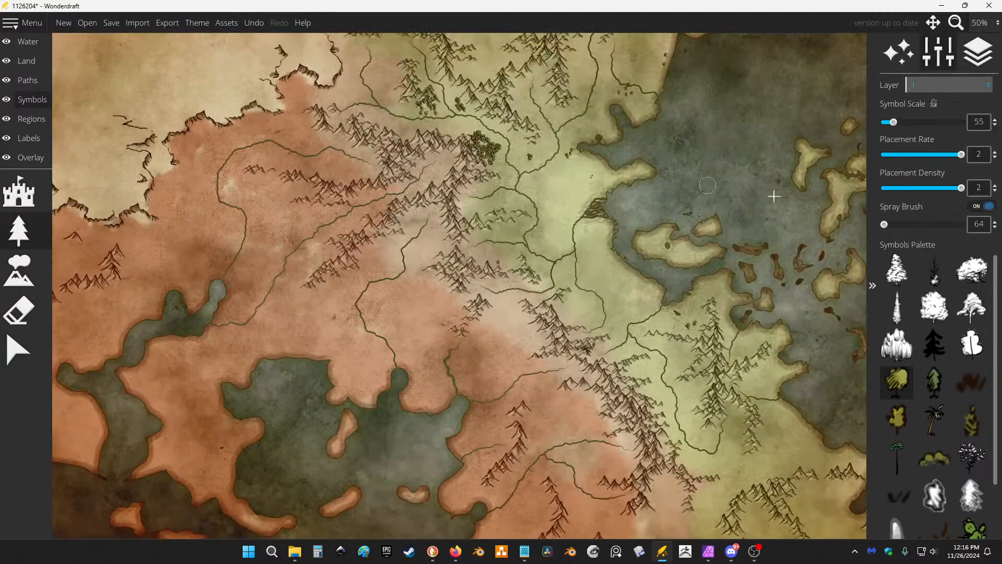
left_click(887, 227)
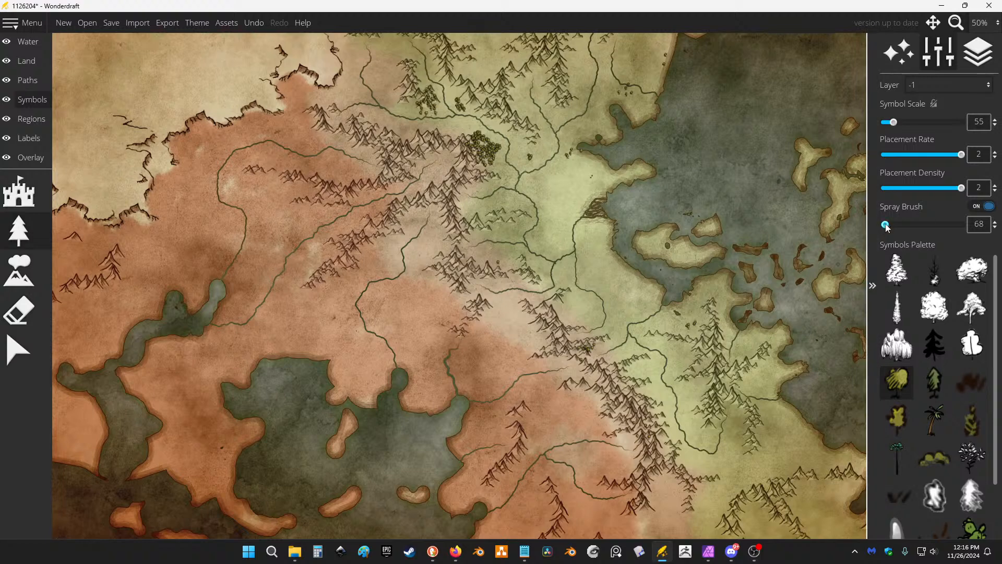
left_click_drag(886, 225, 899, 224)
mouse_move(509, 186)
left_mouse_down()
mouse_move(463, 185)
mouse_move(502, 216)
mouse_move(479, 223)
mouse_move(503, 216)
mouse_move(453, 264)
mouse_move(483, 280)
mouse_move(475, 268)
mouse_move(500, 269)
mouse_move(502, 260)
mouse_move(510, 281)
mouse_move(539, 288)
mouse_move(537, 270)
mouse_move(510, 265)
mouse_move(554, 324)
mouse_move(557, 299)
mouse_move(550, 308)
mouse_move(581, 327)
mouse_move(561, 311)
mouse_move(548, 331)
mouse_move(587, 352)
mouse_move(565, 354)
mouse_move(610, 370)
mouse_move(644, 362)
mouse_move(623, 401)
mouse_move(674, 429)
mouse_move(678, 463)
left_mouse_up()
Spray forests around the southeastern mountains and across the land between them and the eastern coast.
scroll(559, 311, "up", 1)
mouse_move(595, 312)
left_mouse_down()
mouse_move(589, 389)
mouse_move(632, 407)
mouse_move(636, 441)
mouse_move(594, 370)
mouse_move(601, 345)
mouse_move(662, 282)
mouse_move(644, 272)
mouse_move(647, 217)
mouse_move(583, 202)
mouse_move(656, 176)
mouse_move(669, 145)
mouse_move(660, 234)
mouse_move(675, 251)
mouse_move(725, 215)
mouse_move(698, 249)
mouse_move(736, 248)
mouse_move(680, 254)
left_mouse_up()
mouse_move(660, 321)
left_mouse_down()
mouse_move(632, 224)
mouse_move(633, 248)
mouse_move(638, 227)
left_mouse_up()
mouse_move(686, 290)
left_mouse_down()
mouse_move(736, 366)
mouse_move(770, 342)
mouse_move(702, 290)
left_mouse_up()
mouse_move(739, 252)
left_mouse_down()
mouse_move(713, 263)
mouse_move(779, 419)
mouse_move(714, 420)
mouse_move(716, 402)
mouse_move(722, 421)
mouse_move(777, 392)
mouse_move(738, 384)
mouse_move(753, 369)
mouse_move(800, 381)
left_mouse_up()
left_click_drag(801, 385, 574, 342)
mouse_move(576, 368)
left_mouse_down()
mouse_move(618, 358)
mouse_move(575, 389)
mouse_move(586, 443)
mouse_move(616, 368)
mouse_move(655, 350)
mouse_move(483, 444)
mouse_move(509, 402)
mouse_move(488, 467)
mouse_move(678, 448)
mouse_move(712, 403)
mouse_move(676, 449)
left_mouse_up()
Thicken the forest belt along the central mountains, from west of the delta down to the southern river.
left_click_drag(360, 151, 577, 378)
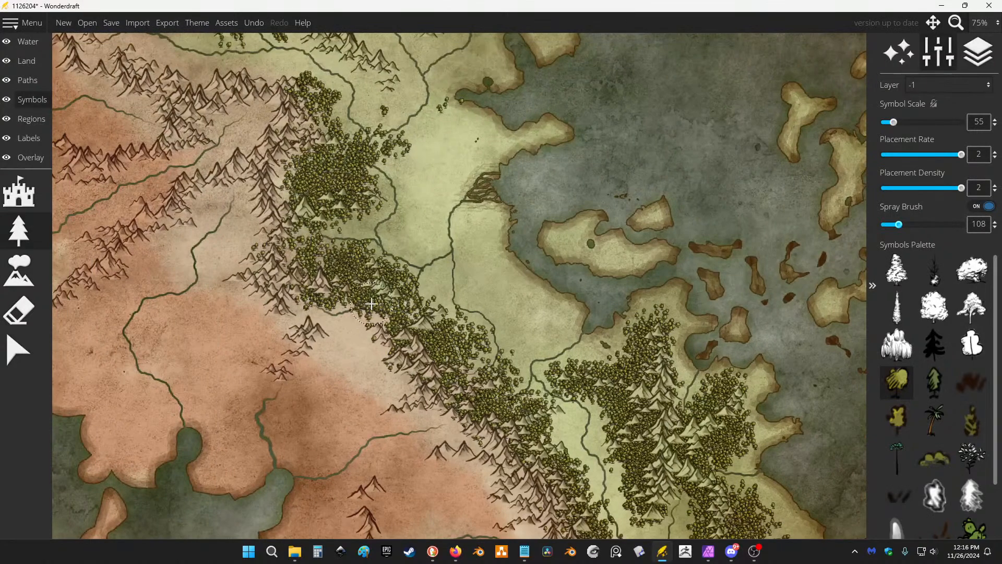
mouse_move(438, 343)
left_mouse_down()
mouse_move(447, 321)
mouse_move(468, 365)
mouse_move(518, 371)
mouse_move(519, 407)
mouse_move(551, 423)
mouse_move(569, 470)
left_mouse_up()
mouse_move(364, 232)
left_mouse_down()
mouse_move(385, 282)
mouse_move(326, 282)
mouse_move(329, 305)
mouse_move(328, 283)
left_mouse_up()
left_click_drag(349, 149, 357, 336)
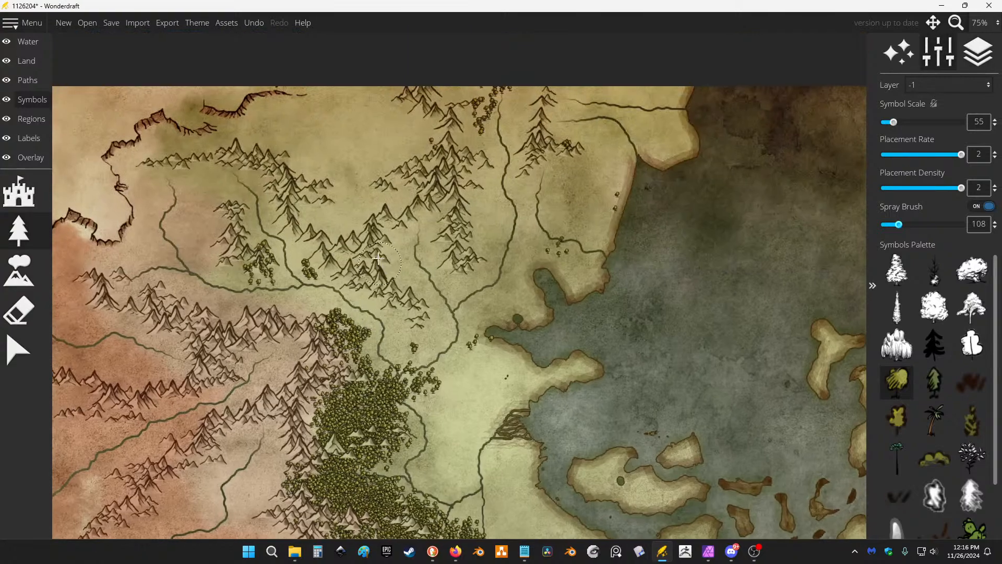
Spray forests among the northern mountains and near the northeastern coast, plus a dense patch just west of the delta.
mouse_move(382, 252)
left_mouse_down()
mouse_move(399, 283)
mouse_move(397, 235)
mouse_move(400, 253)
left_mouse_up()
mouse_move(437, 199)
left_mouse_down()
mouse_move(458, 261)
mouse_move(483, 203)
mouse_move(476, 115)
mouse_move(461, 101)
mouse_move(473, 93)
left_mouse_up()
mouse_move(573, 154)
left_mouse_down()
mouse_move(543, 134)
mouse_move(562, 83)
mouse_move(574, 78)
mouse_move(604, 180)
mouse_move(574, 174)
mouse_move(580, 206)
mouse_move(608, 170)
left_mouse_up()
scroll(820, 339, "down", 5)
scroll(627, 253, "down", 1)
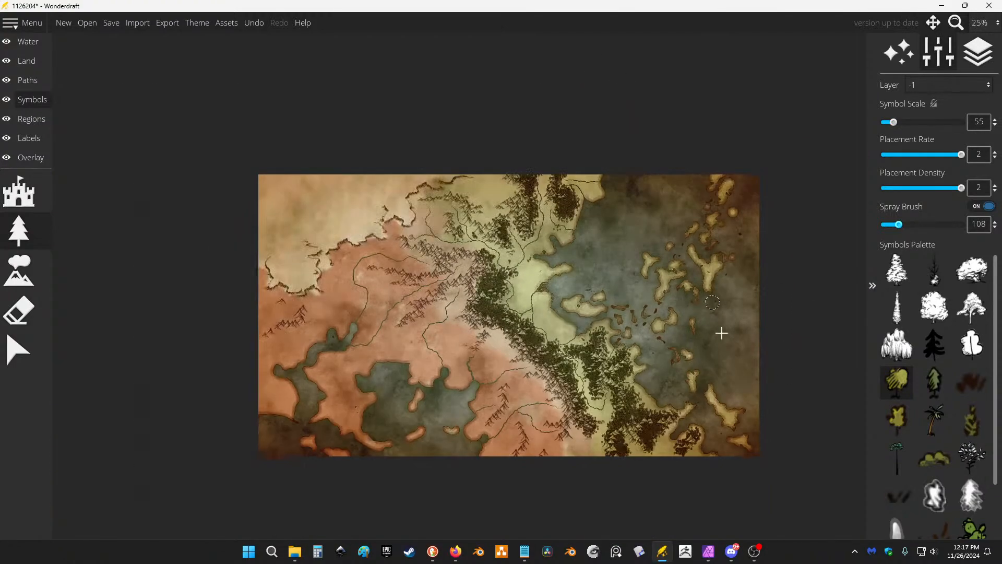
scroll(511, 282, "up", 4)
mouse_move(562, 257)
left_mouse_down()
mouse_move(531, 263)
mouse_move(535, 295)
mouse_move(551, 300)
mouse_move(568, 283)
left_mouse_up()
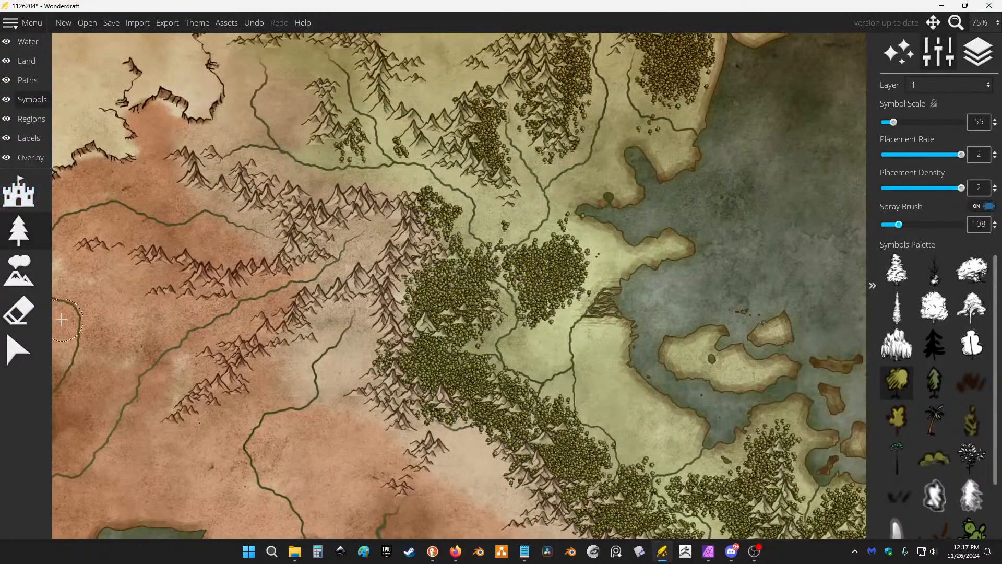
Erase trees with a size 38 eraser over the central mountains and along the tributary southwest of the delta.
left_click(21, 311)
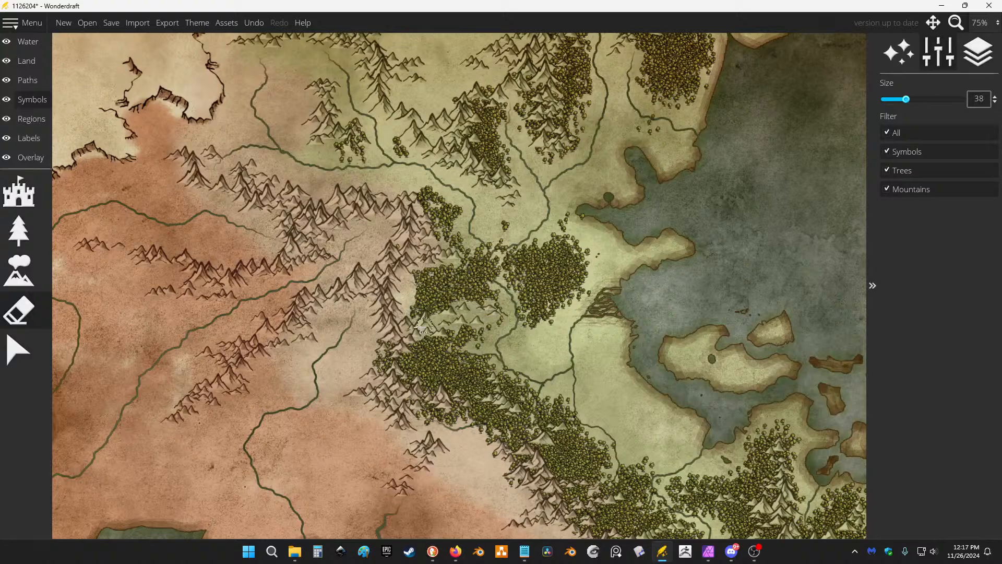
key("ctrl+z")
mouse_move(420, 333)
left_mouse_down()
mouse_move(393, 379)
mouse_move(425, 402)
left_mouse_up()
mouse_move(493, 402)
left_mouse_down()
mouse_move(525, 423)
mouse_move(496, 425)
mouse_move(543, 421)
mouse_move(551, 387)
left_mouse_up()
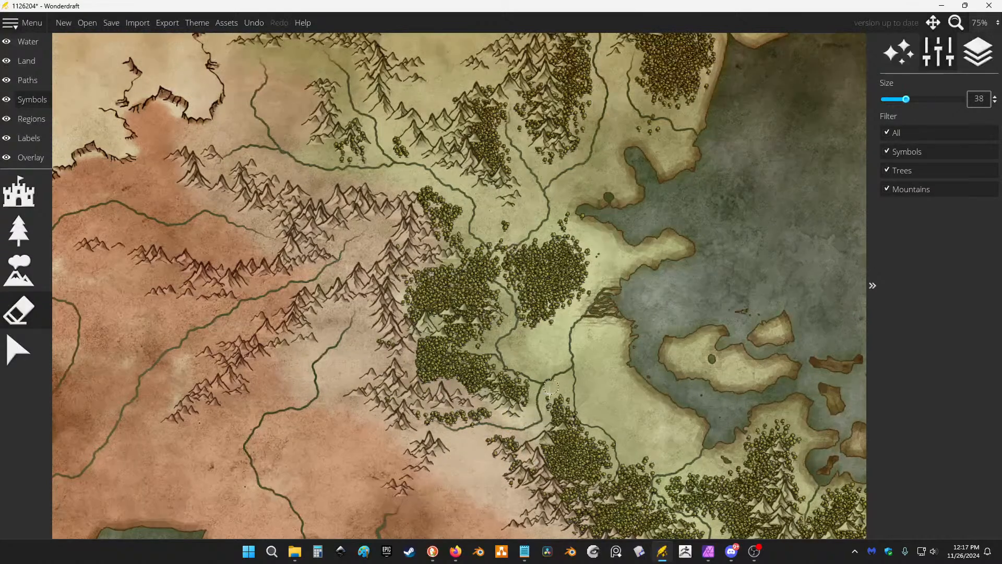
left_click_drag(546, 448, 558, 494)
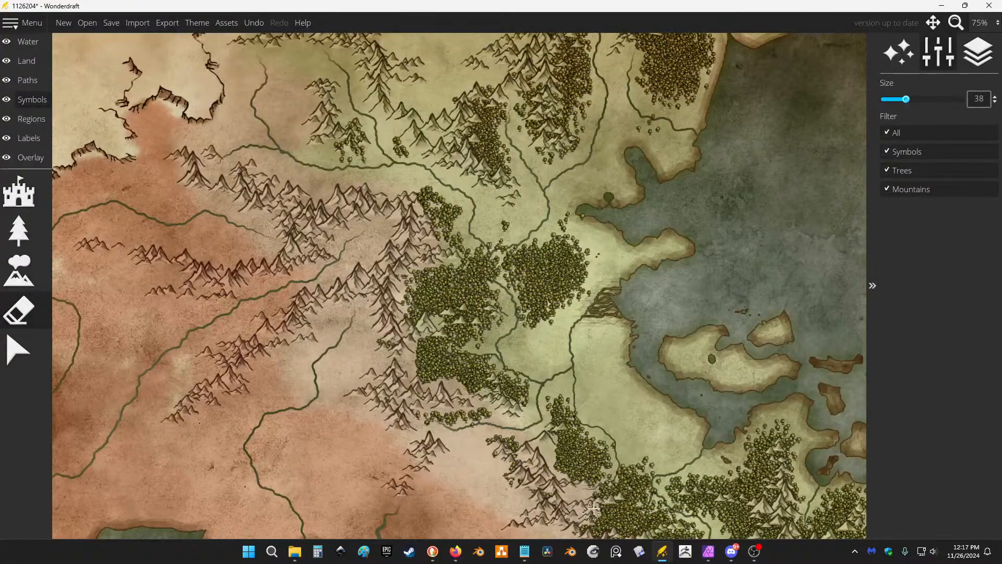
Erase trees over the southern stretch of the central range, leaving small patches beside the river, and undo the last stray erasure.
left_click_drag(640, 465, 543, 298)
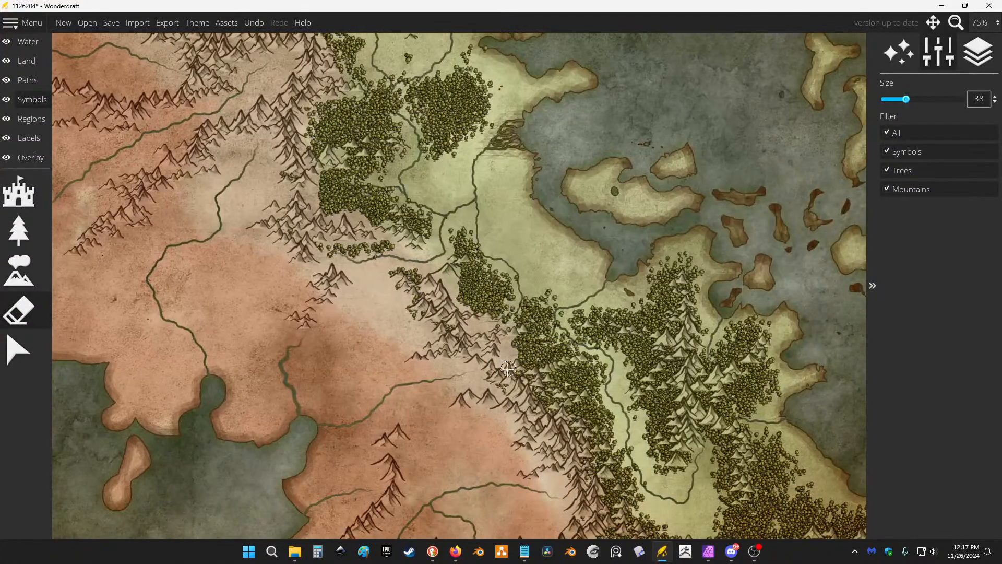
left_click_drag(507, 369, 587, 364)
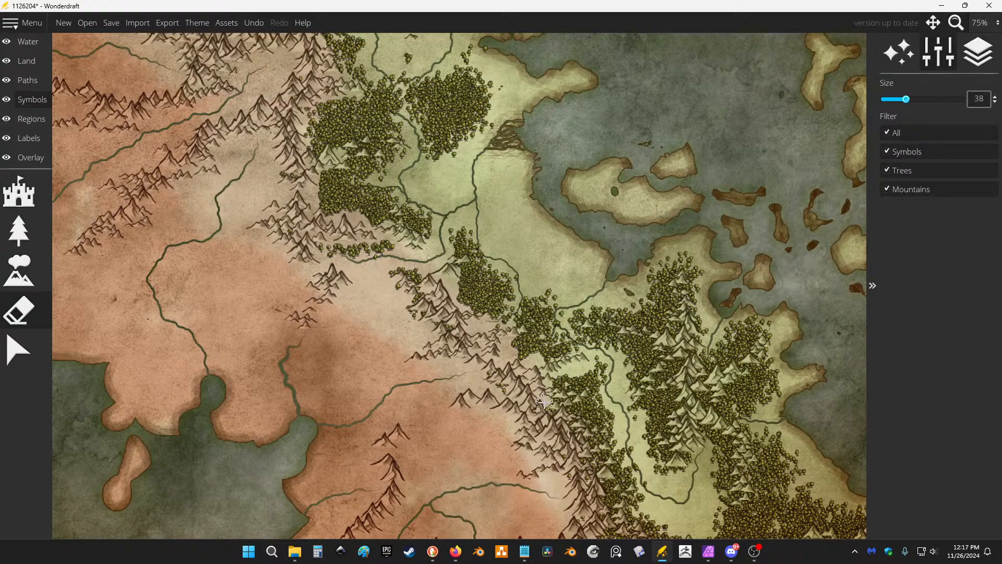
scroll(537, 393, "up", 3)
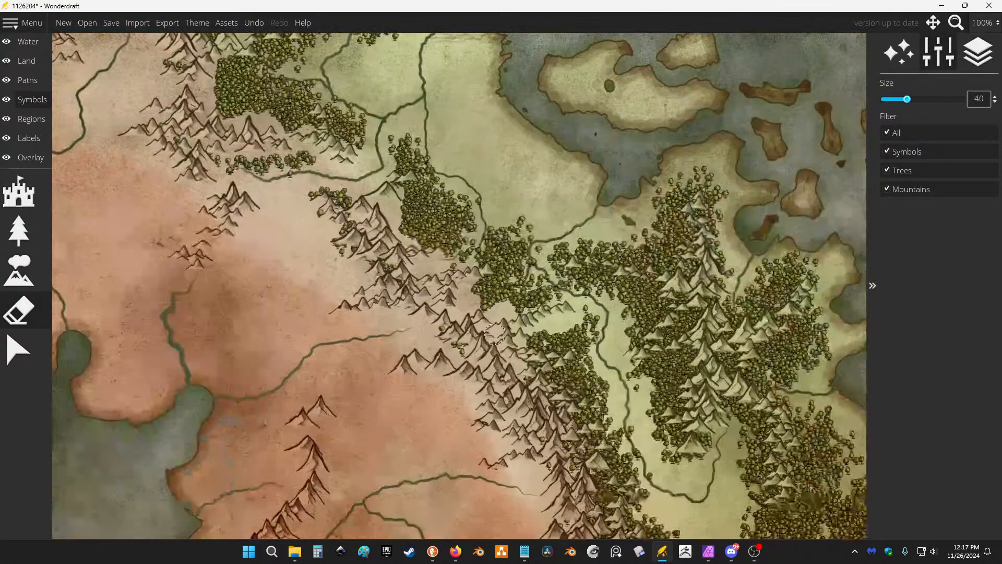
scroll(496, 330, "down", 2)
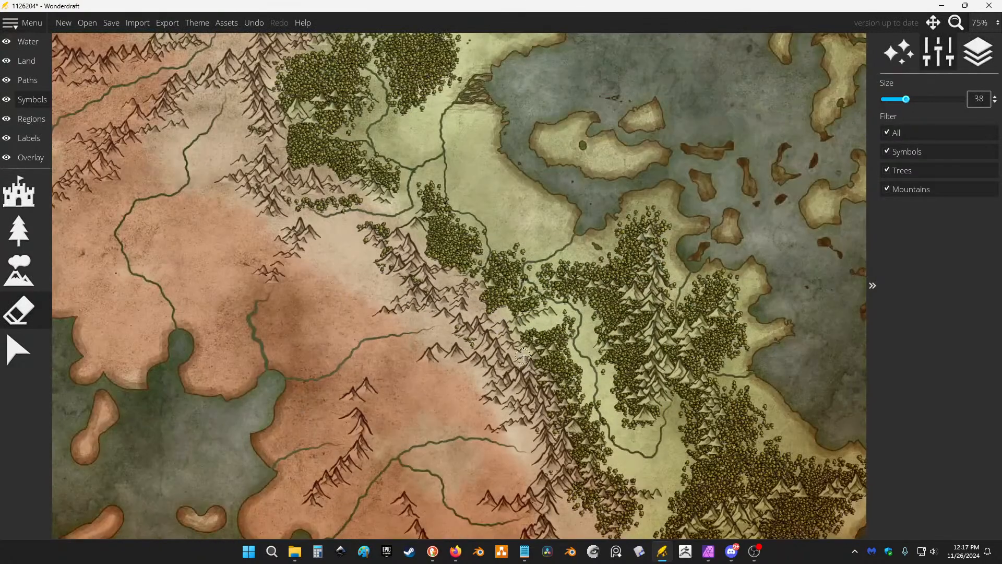
left_click_drag(543, 356, 550, 385)
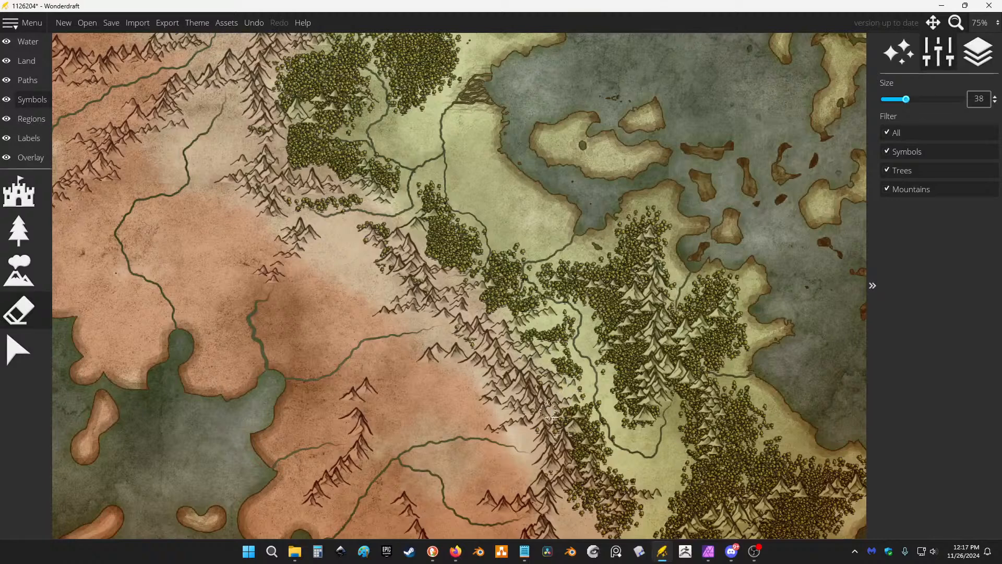
left_click_drag(583, 480, 612, 497)
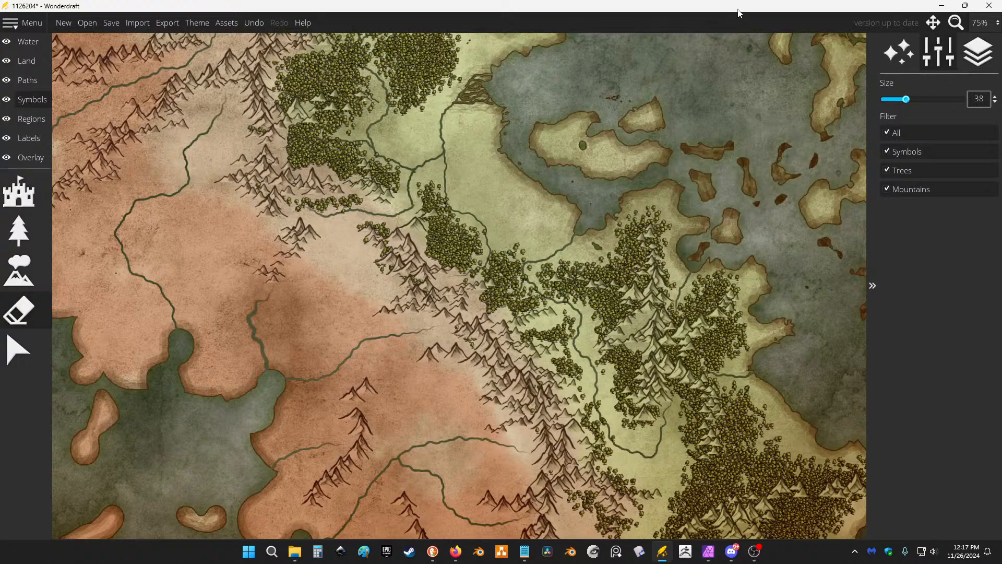
key("ctrl+z")
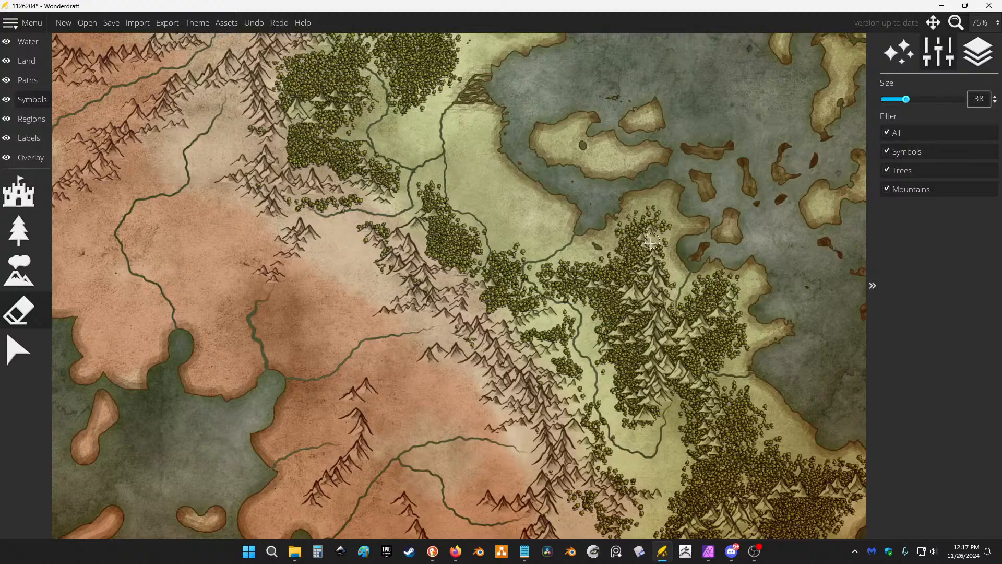
Erase trees over the peaks of the southeastern range and the mountains south of it, undoing one stroke along the way.
left_click_drag(651, 241, 648, 301)
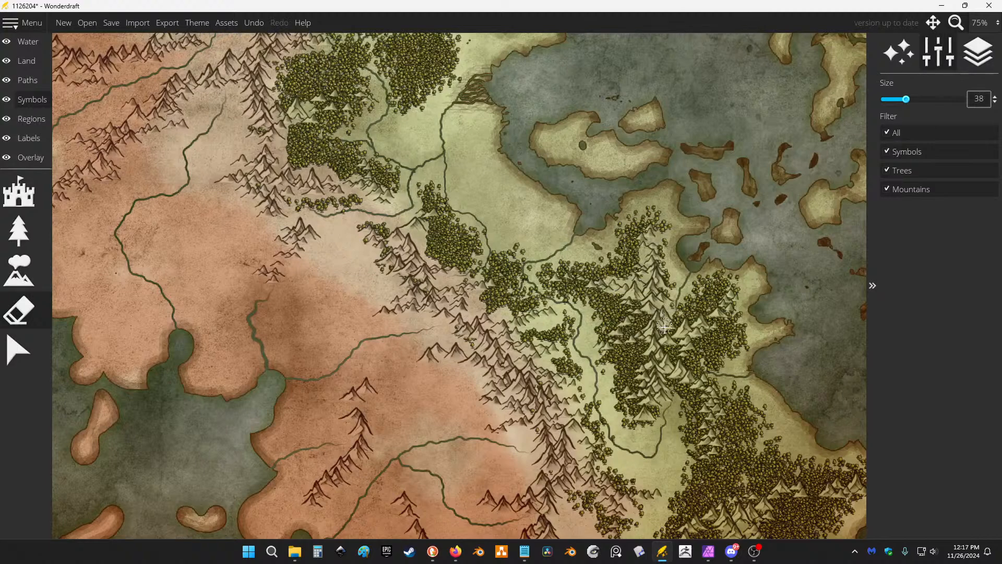
left_click_drag(712, 322, 674, 339)
mouse_move(681, 374)
left_mouse_down()
mouse_move(657, 371)
mouse_move(640, 391)
mouse_move(655, 406)
left_mouse_up()
mouse_move(697, 395)
left_mouse_down()
mouse_move(720, 426)
mouse_move(716, 444)
mouse_move(708, 394)
left_mouse_up()
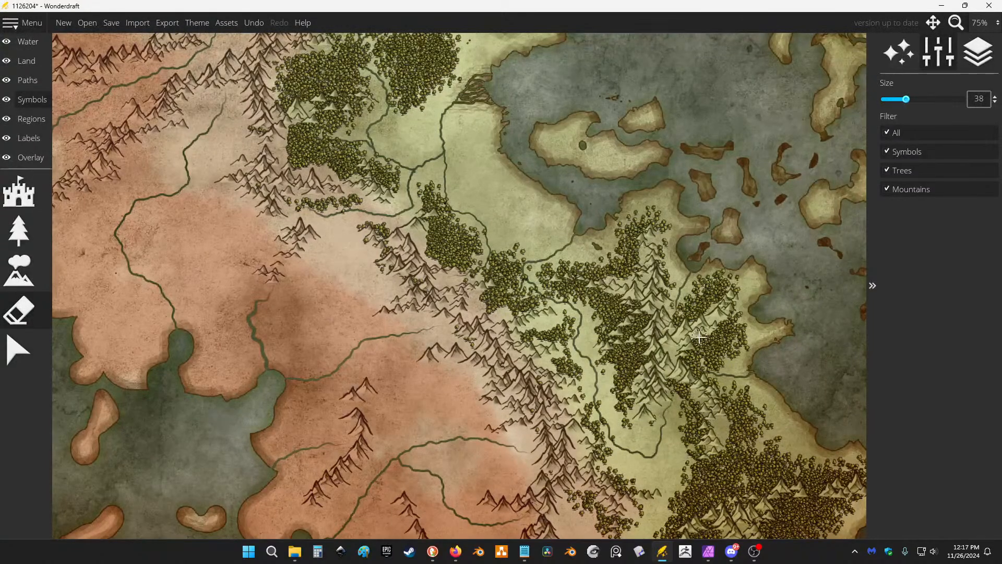
key("ctrl+z")
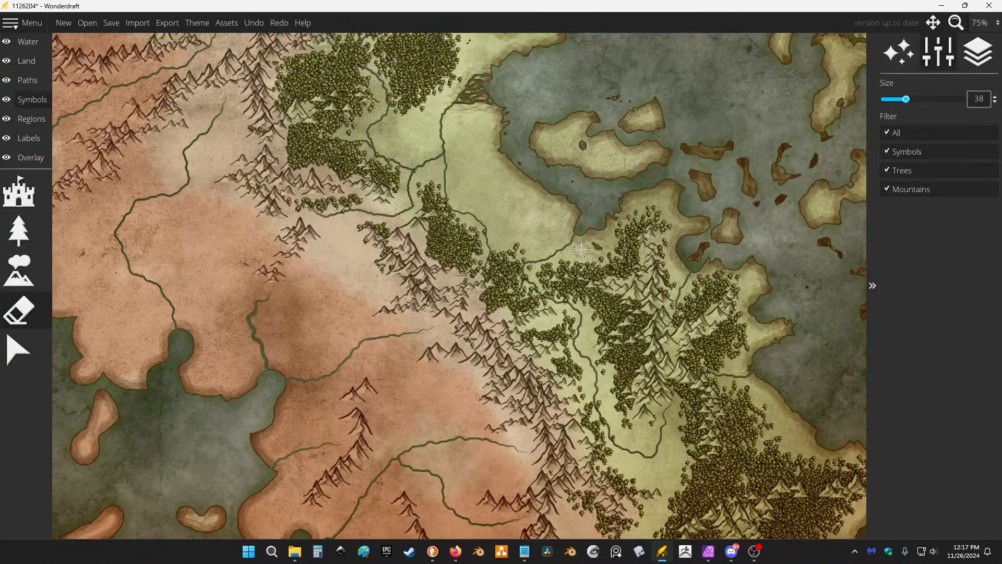
left_click_drag(569, 304, 540, 272)
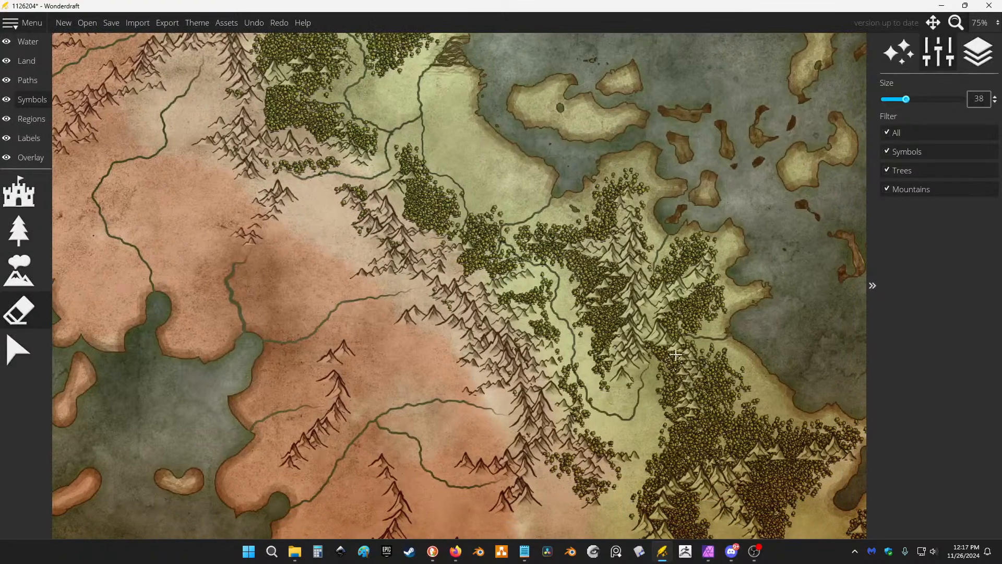
mouse_move(676, 355)
left_mouse_down()
mouse_move(691, 373)
mouse_move(688, 419)
mouse_move(726, 442)
mouse_move(707, 473)
mouse_move(686, 475)
mouse_move(658, 530)
mouse_move(702, 469)
mouse_move(724, 479)
mouse_move(828, 454)
left_mouse_up()
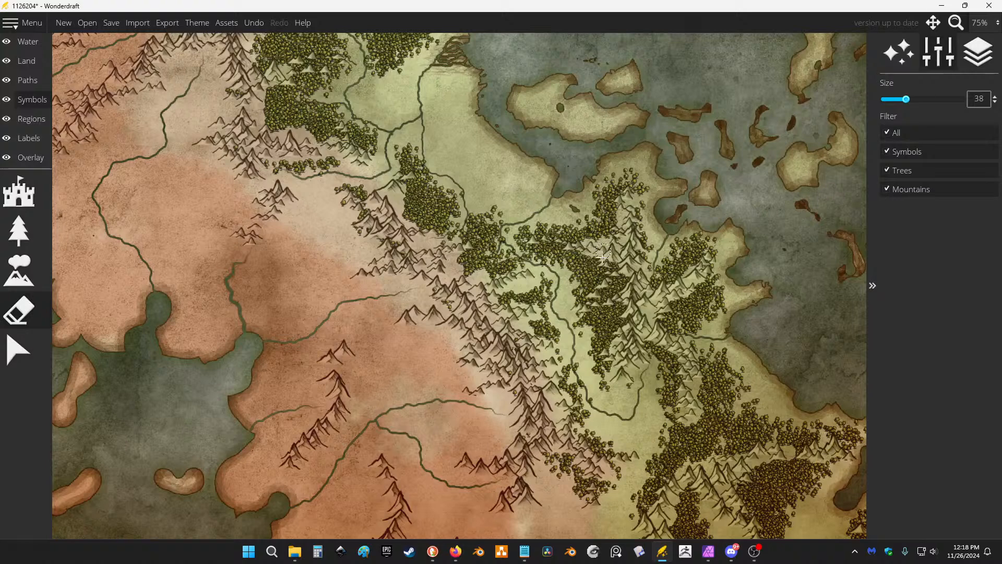
Clear trees around the southeastern range's northern tip, along the winding southern river and at the central range's southern end.
mouse_move(603, 252)
left_mouse_down()
mouse_move(623, 270)
mouse_move(605, 286)
mouse_move(626, 290)
left_mouse_up()
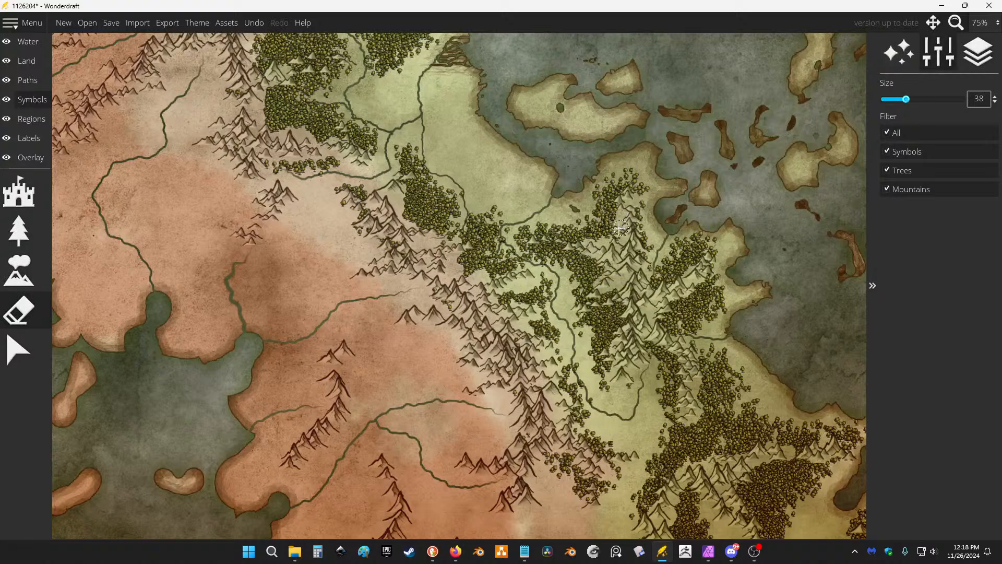
mouse_move(620, 228)
left_mouse_down()
mouse_move(620, 198)
mouse_move(637, 192)
mouse_move(648, 229)
mouse_move(636, 180)
mouse_move(594, 207)
mouse_move(616, 215)
left_mouse_up()
mouse_move(647, 255)
left_mouse_down()
mouse_move(653, 214)
mouse_move(717, 212)
mouse_move(718, 246)
mouse_move(693, 230)
mouse_move(666, 256)
left_mouse_up()
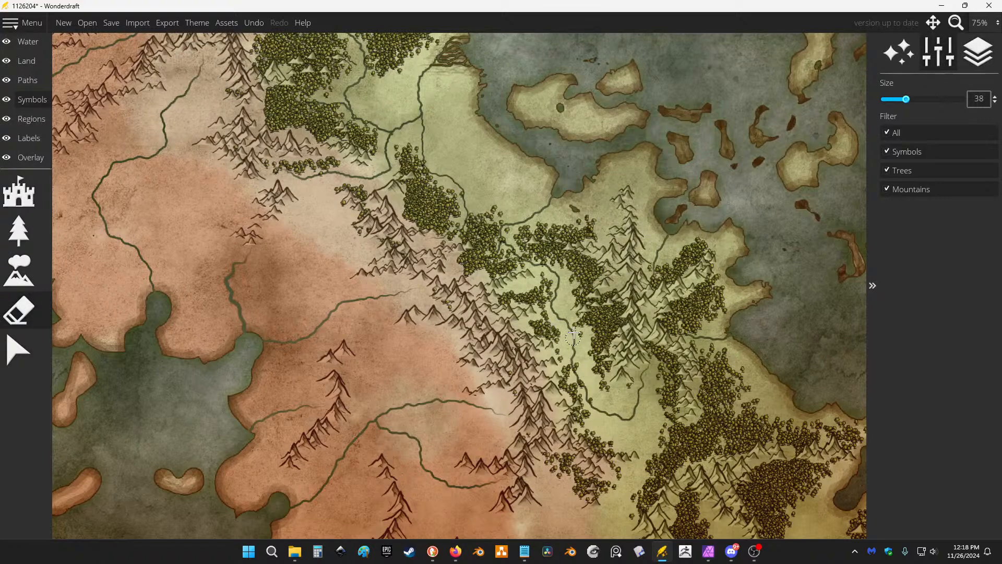
mouse_move(573, 338)
left_mouse_down()
mouse_move(557, 363)
mouse_move(593, 400)
left_mouse_up()
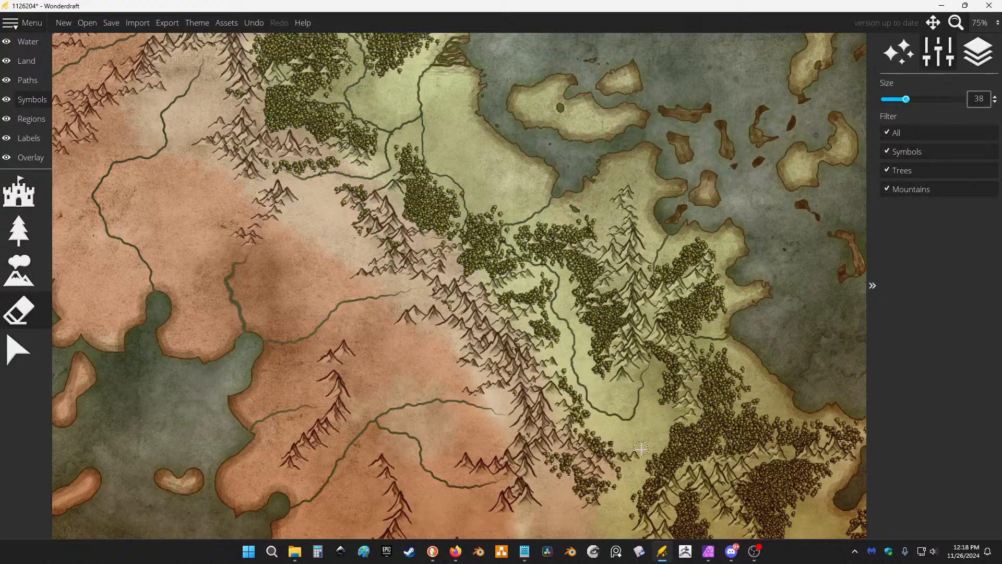
mouse_move(624, 477)
left_mouse_down()
mouse_move(560, 464)
mouse_move(604, 491)
left_mouse_up()
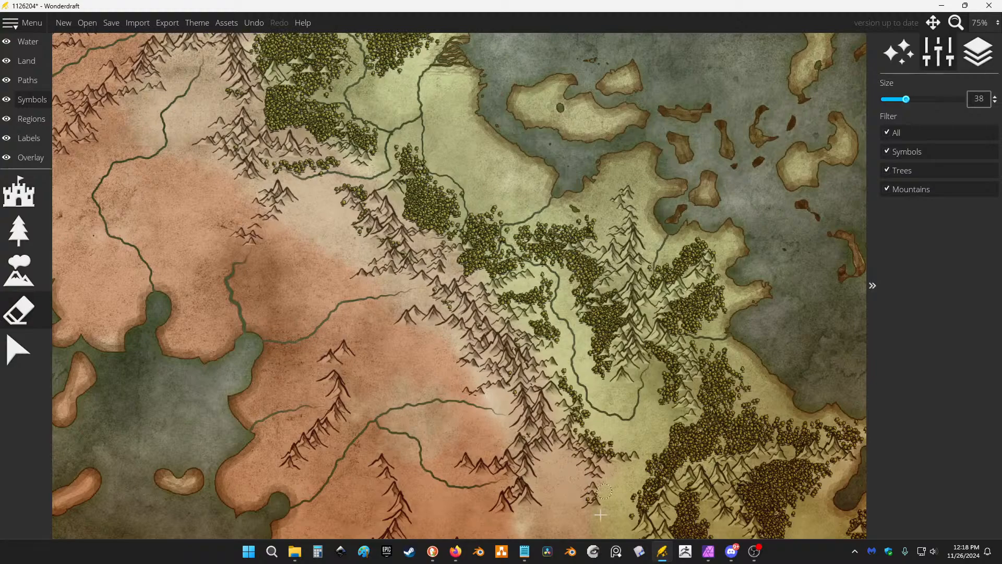
Erase stray trees between the northern rivers, over the small northwestern mountains and beside the northeastern river's upper course.
scroll(550, 207, "down", 3)
scroll(485, 275, "up", 6)
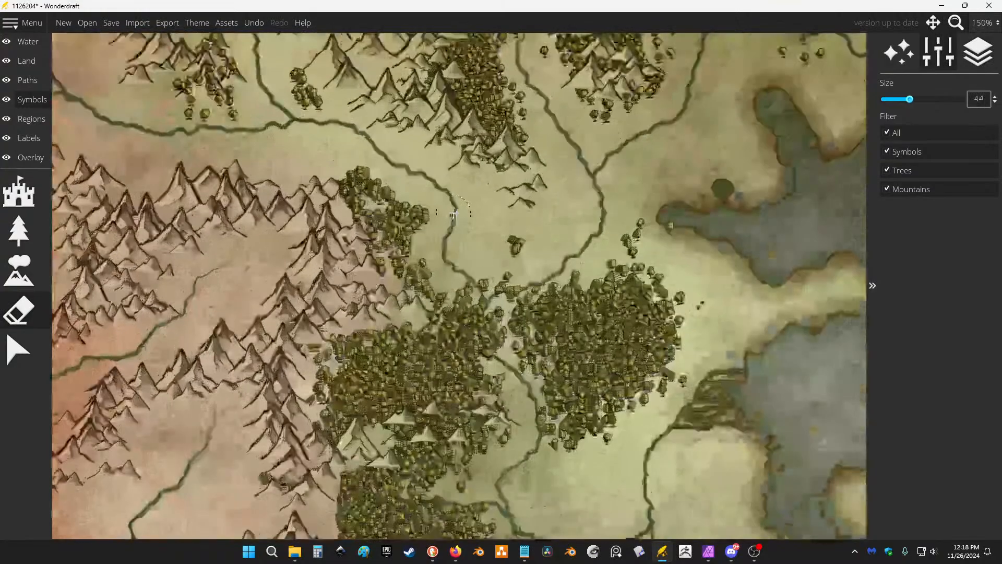
mouse_move(486, 276)
left_mouse_down()
mouse_move(483, 334)
mouse_move(501, 368)
mouse_move(541, 176)
mouse_move(524, 321)
left_mouse_up()
left_click_drag(493, 183, 502, 238)
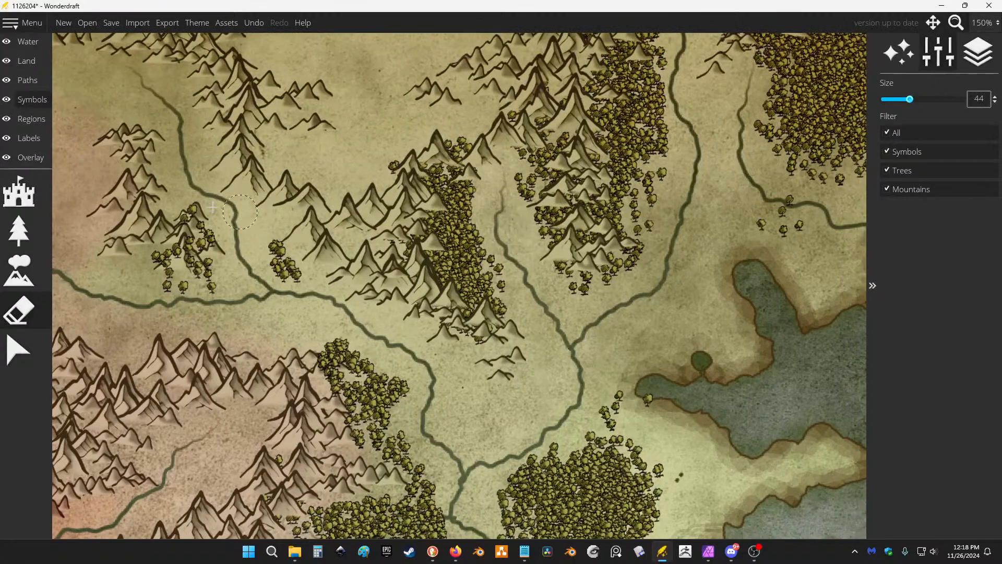
mouse_move(197, 220)
left_mouse_down()
mouse_move(229, 221)
mouse_move(297, 232)
mouse_move(302, 270)
mouse_move(296, 250)
mouse_move(377, 241)
left_mouse_up()
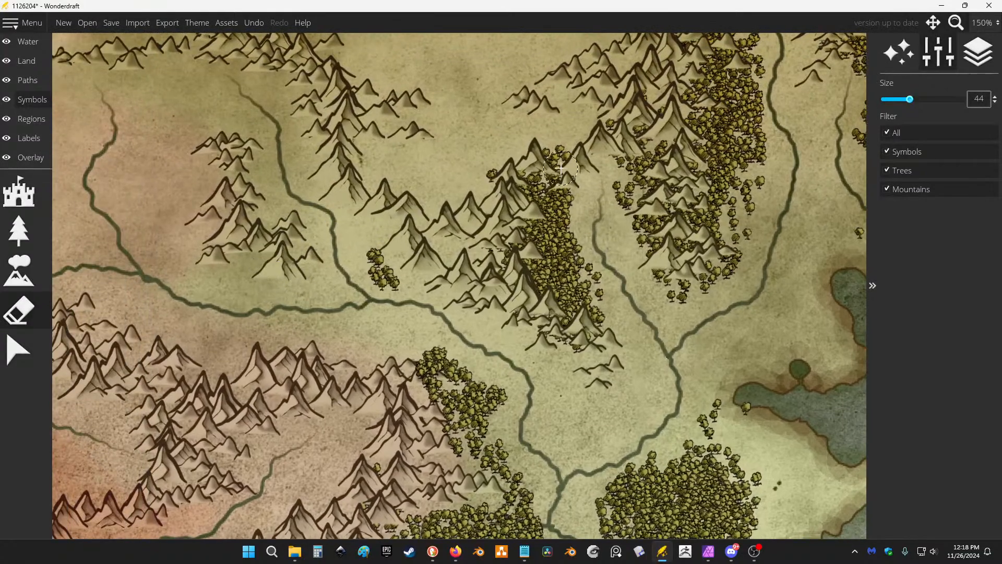
left_click_drag(561, 168, 278, 293)
scroll(524, 234, "down", 2)
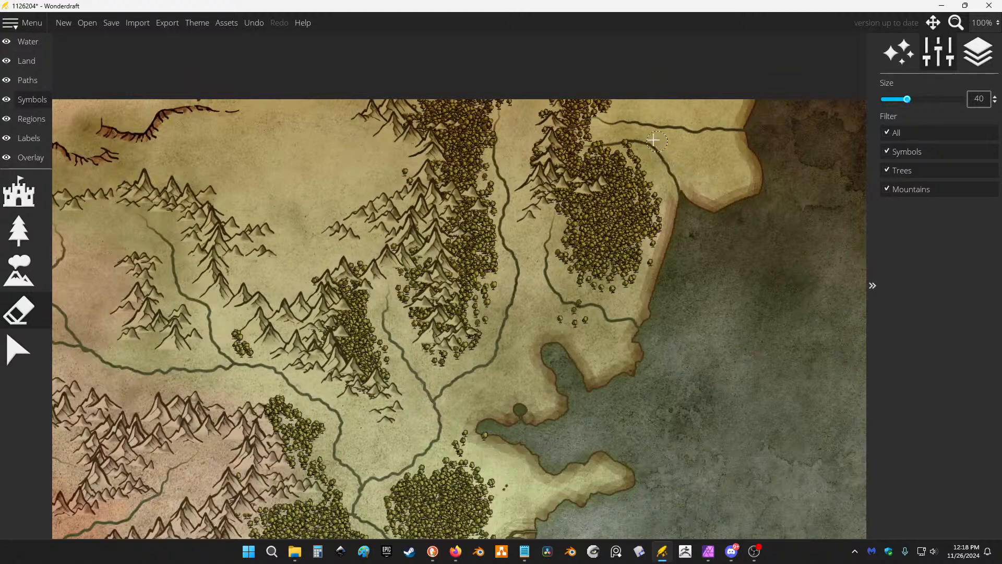
mouse_move(657, 141)
left_mouse_down()
mouse_move(581, 144)
mouse_move(591, 118)
left_mouse_up()
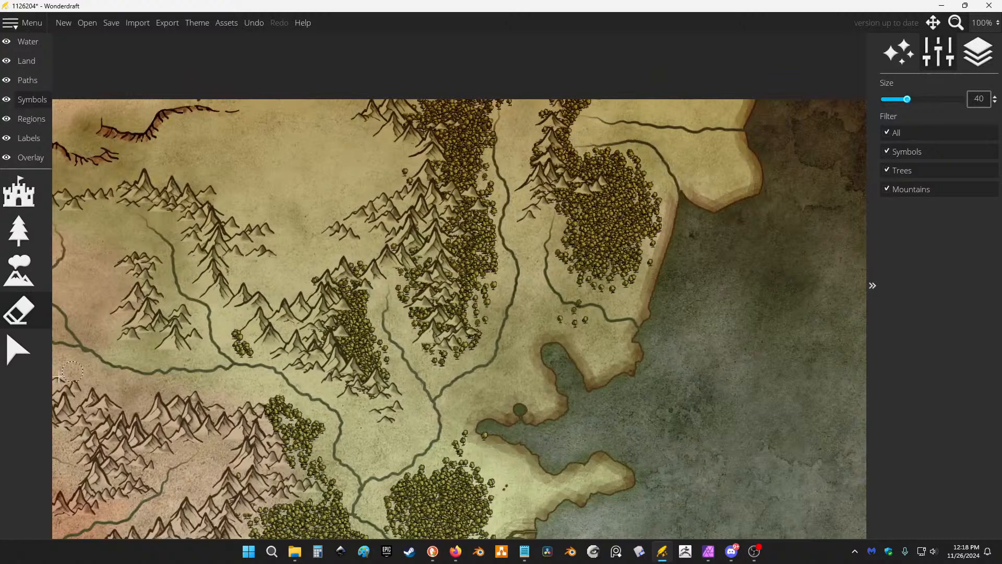
Return to tree painting with the spray brush off, try larger trees around the northern range's southern end, and undo the last stroke.
left_click(18, 230)
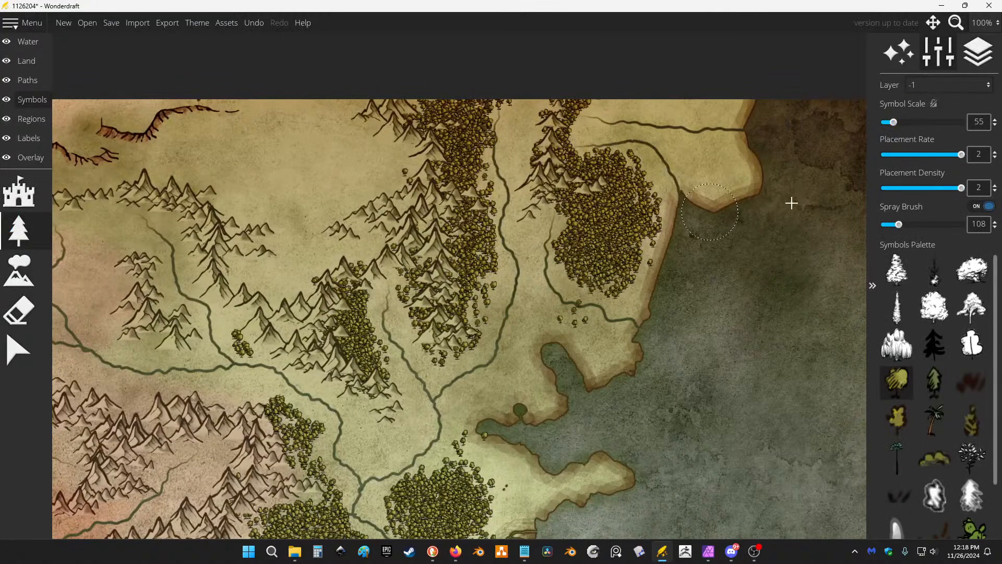
left_click(988, 207)
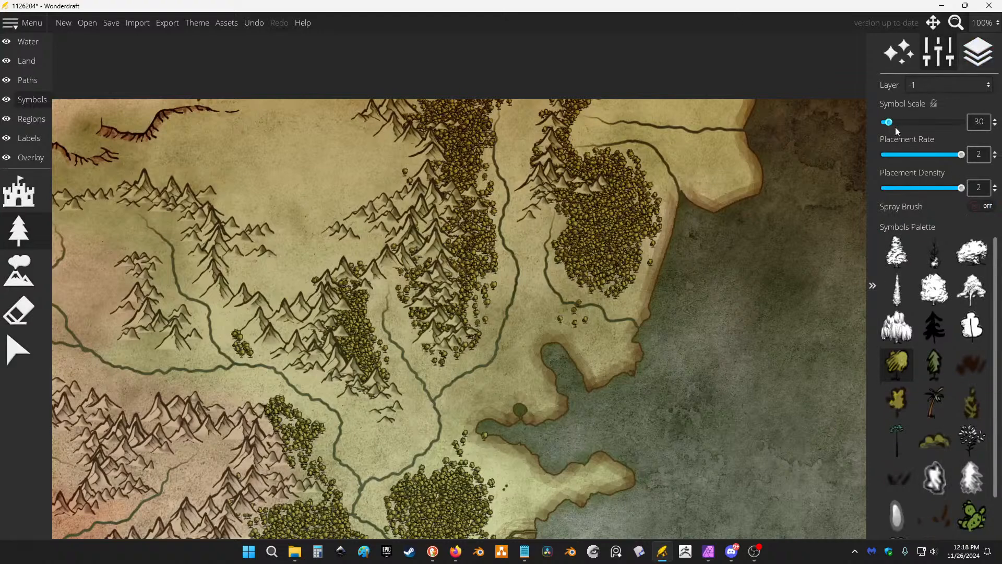
left_click_drag(960, 120, 979, 119)
type("55")
key("Return")
mouse_move(409, 310)
left_mouse_down()
mouse_move(426, 364)
mouse_move(463, 360)
mouse_move(479, 350)
mouse_move(472, 319)
mouse_move(492, 282)
left_mouse_up()
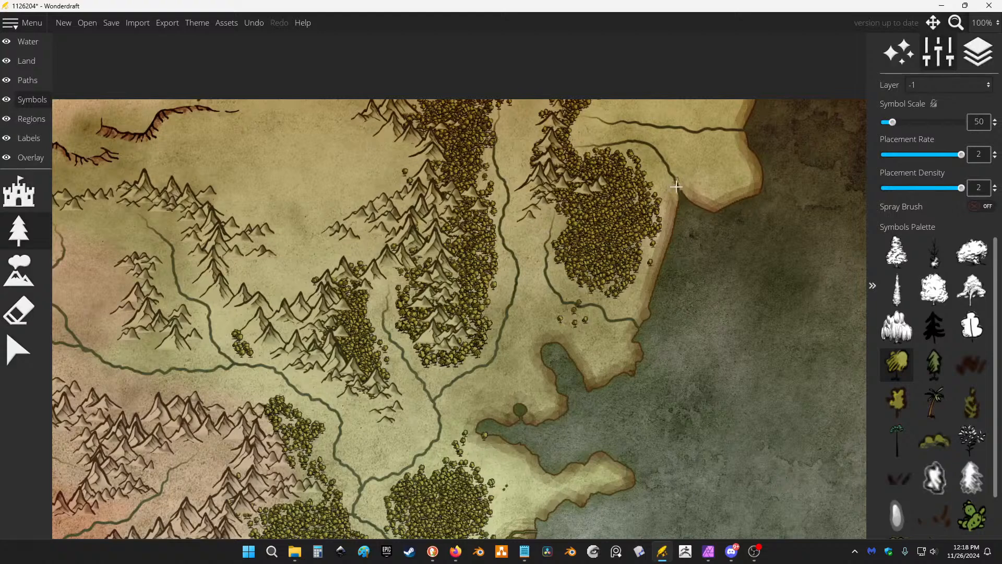
key("ctrl+z")
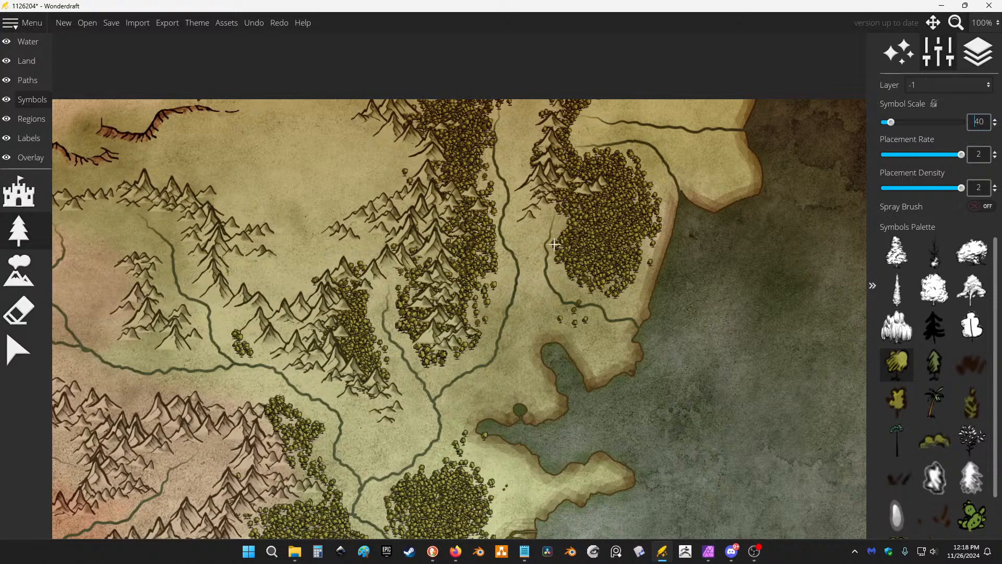
Fill out the forests beside the northern range and near the northeastern coast with trees at symbol scale 45.
mouse_move(487, 302)
left_mouse_down()
mouse_move(495, 277)
mouse_move(487, 321)
mouse_move(483, 306)
mouse_move(464, 306)
mouse_move(483, 254)
mouse_move(498, 294)
left_mouse_up()
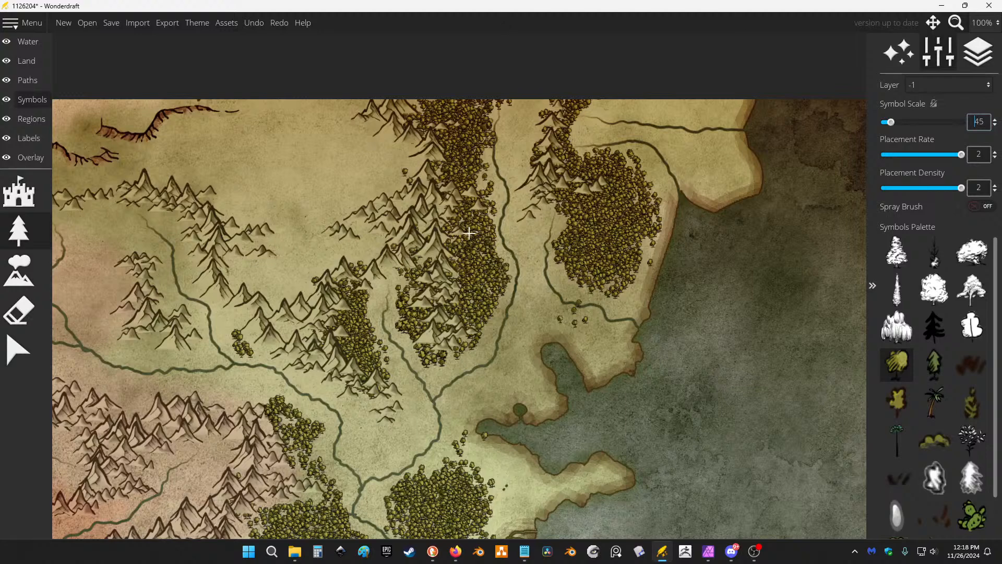
left_click_drag(478, 166, 486, 185)
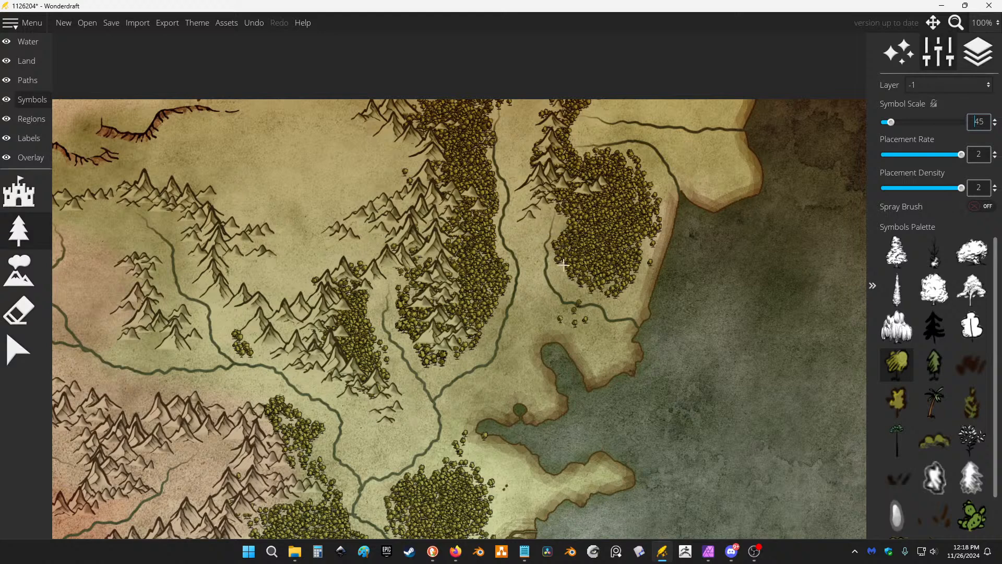
left_click_drag(603, 291, 647, 253)
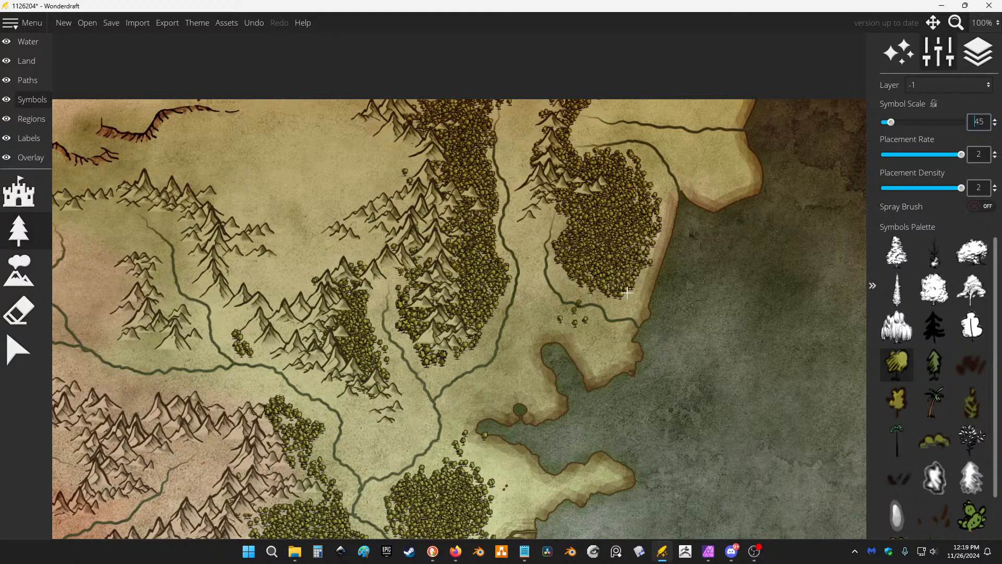
mouse_move(554, 312)
left_mouse_down()
mouse_move(587, 353)
mouse_move(583, 318)
mouse_move(557, 315)
left_mouse_up()
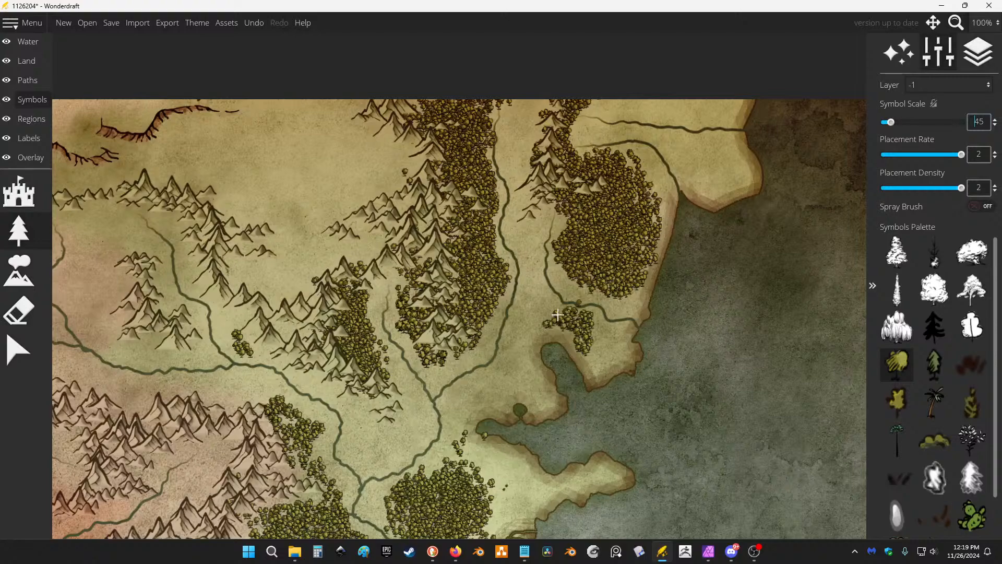
Thicken the forest north of the delta and extend it eastward along the narrow peninsula.
scroll(542, 230, "down", 1)
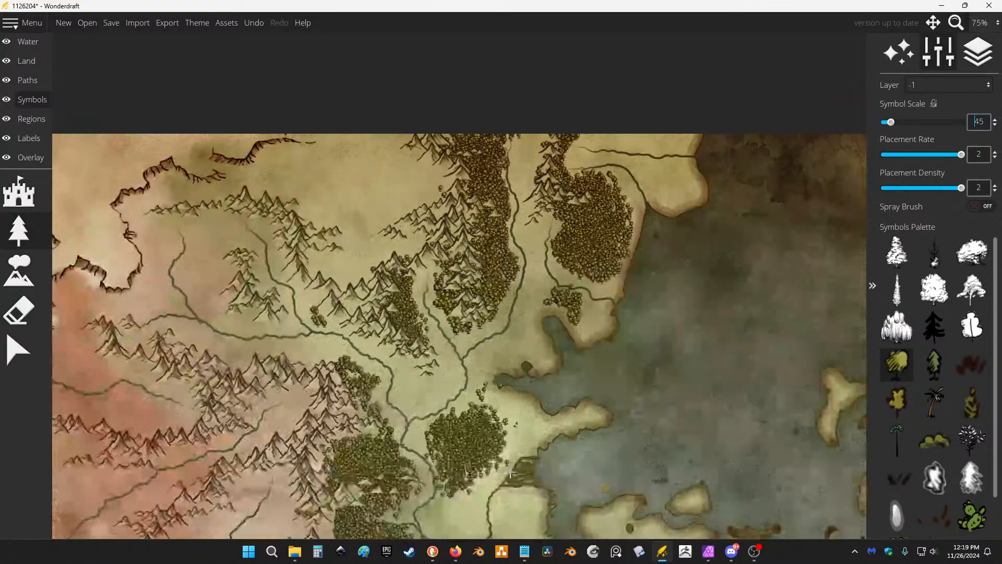
scroll(494, 488, "up", 2)
mouse_move(567, 383)
left_mouse_down()
mouse_move(511, 388)
mouse_move(495, 334)
mouse_move(470, 358)
mouse_move(490, 355)
mouse_move(516, 377)
mouse_move(483, 354)
mouse_move(503, 332)
mouse_move(528, 364)
mouse_move(518, 350)
mouse_move(508, 388)
mouse_move(501, 349)
mouse_move(526, 363)
mouse_move(543, 357)
mouse_move(540, 346)
mouse_move(529, 374)
mouse_move(504, 391)
mouse_move(464, 374)
left_mouse_up()
mouse_move(395, 403)
left_mouse_down()
mouse_move(411, 426)
mouse_move(402, 439)
mouse_move(426, 498)
mouse_move(430, 471)
mouse_move(456, 475)
mouse_move(442, 452)
mouse_move(451, 444)
mouse_move(470, 459)
mouse_move(456, 471)
mouse_move(512, 443)
mouse_move(495, 423)
left_mouse_up()
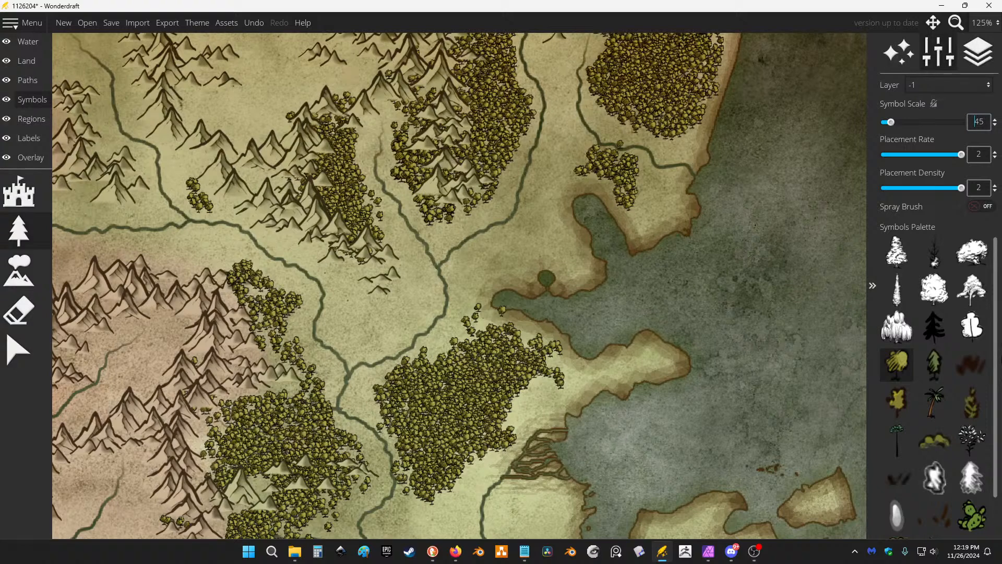
mouse_move(672, 362)
left_mouse_down()
mouse_move(572, 376)
mouse_move(558, 387)
mouse_move(548, 378)
mouse_move(534, 388)
mouse_move(540, 404)
mouse_move(575, 379)
mouse_move(647, 368)
left_mouse_up()
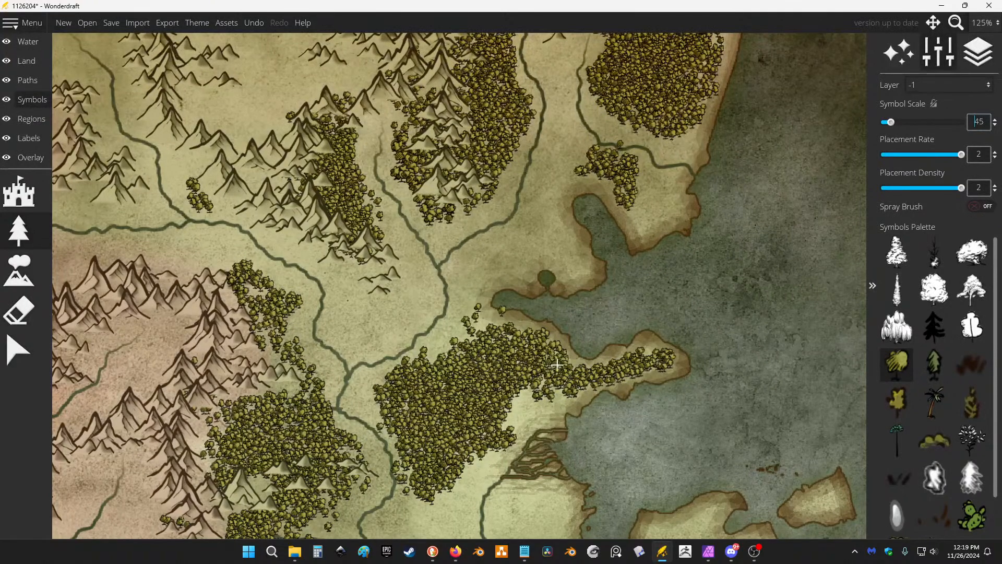
Paint a small forest on the western part of the large island southeast of the delta.
scroll(566, 164, "down", 2)
scroll(653, 191, "up", 1)
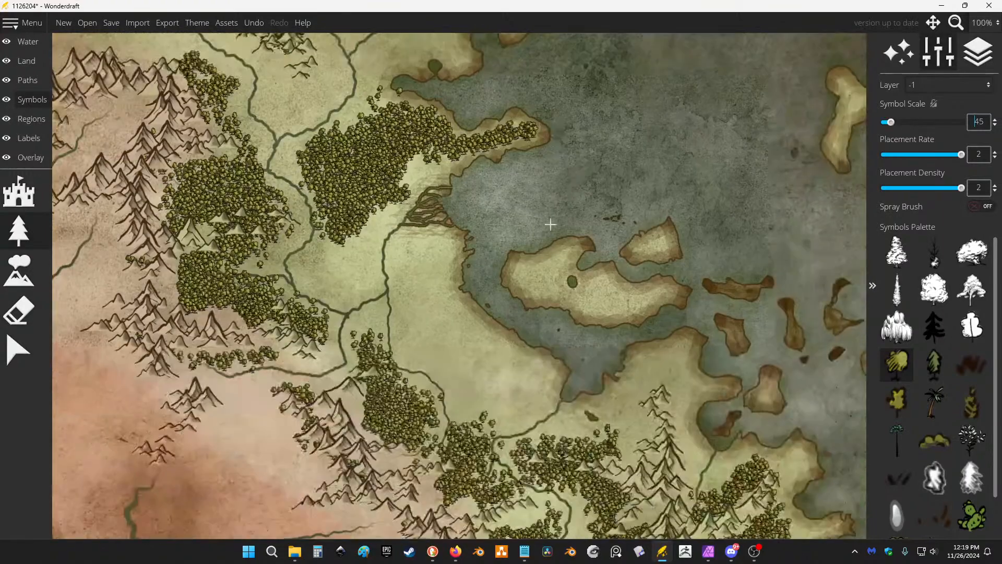
mouse_move(547, 267)
left_mouse_down()
mouse_move(517, 285)
mouse_move(541, 292)
mouse_move(547, 267)
mouse_move(565, 258)
mouse_move(543, 274)
left_mouse_up()
scroll(391, 376, "up", 2)
Thicken the forests south of the delta and enlarge the two patches west of the winding southern river.
mouse_move(364, 308)
left_mouse_down()
mouse_move(338, 331)
mouse_move(359, 293)
mouse_move(365, 330)
mouse_move(377, 277)
mouse_move(374, 341)
mouse_move(372, 318)
mouse_move(350, 307)
mouse_move(339, 358)
mouse_move(434, 402)
mouse_move(448, 470)
mouse_move(456, 461)
mouse_move(449, 465)
mouse_move(483, 476)
mouse_move(475, 494)
mouse_move(458, 498)
mouse_move(477, 478)
mouse_move(506, 494)
mouse_move(516, 521)
mouse_move(531, 500)
mouse_move(515, 528)
mouse_move(562, 520)
mouse_move(557, 532)
mouse_move(581, 496)
mouse_move(572, 495)
mouse_move(588, 517)
mouse_move(597, 480)
mouse_move(647, 468)
mouse_move(667, 482)
mouse_move(700, 478)
mouse_move(747, 512)
mouse_move(769, 462)
mouse_move(741, 491)
mouse_move(761, 428)
left_mouse_up()
scroll(555, 199, "down", 2)
scroll(618, 396, "up", 1)
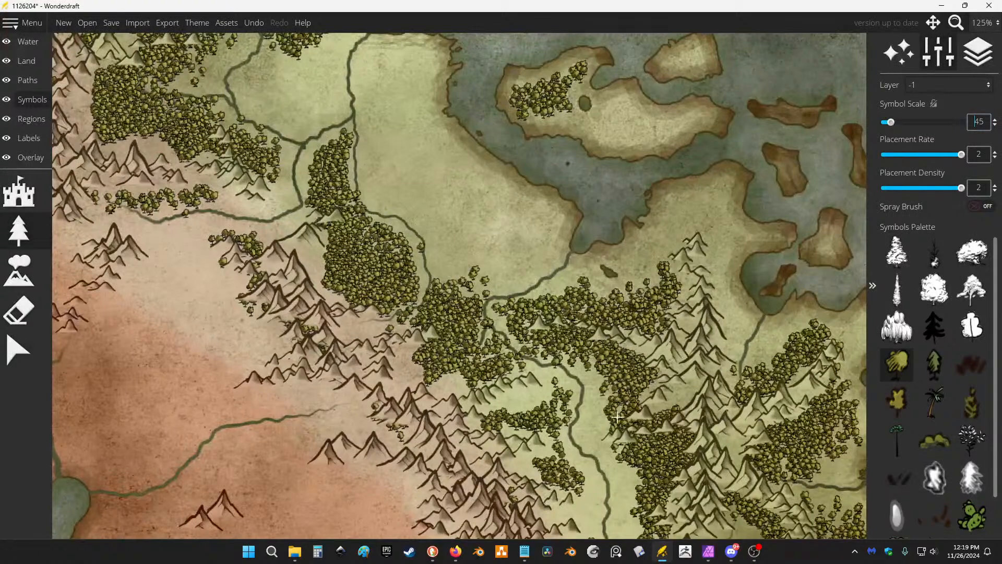
left_click_drag(618, 395, 574, 359)
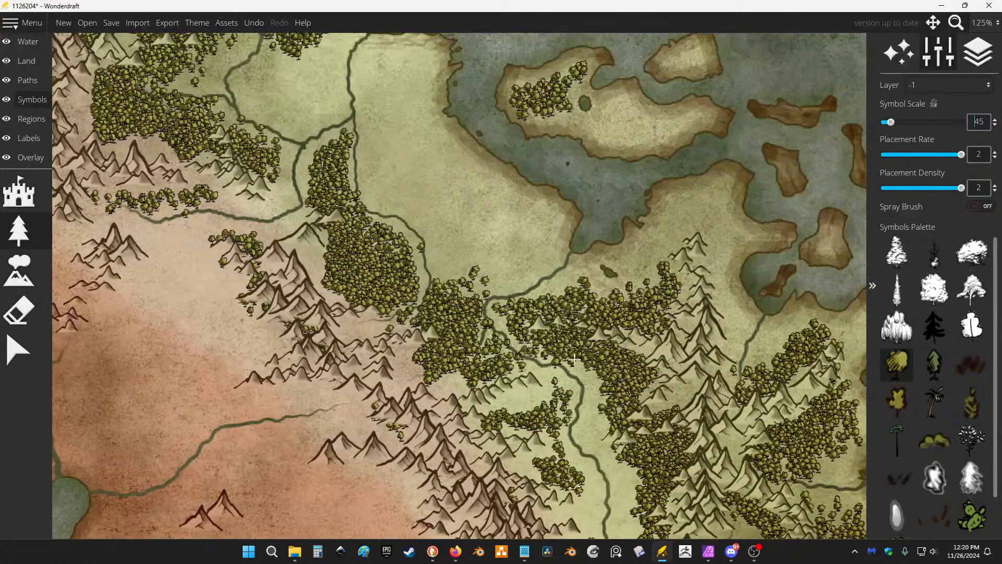
mouse_move(531, 397)
left_mouse_down()
mouse_move(557, 404)
mouse_move(554, 457)
mouse_move(519, 470)
mouse_move(553, 480)
mouse_move(522, 465)
mouse_move(559, 463)
left_mouse_up()
Fill in the forest along the winding river's southwestern bend and the woods north of the southernmost mountains.
scroll(553, 291, "down", 2)
left_click_drag(709, 381, 661, 285)
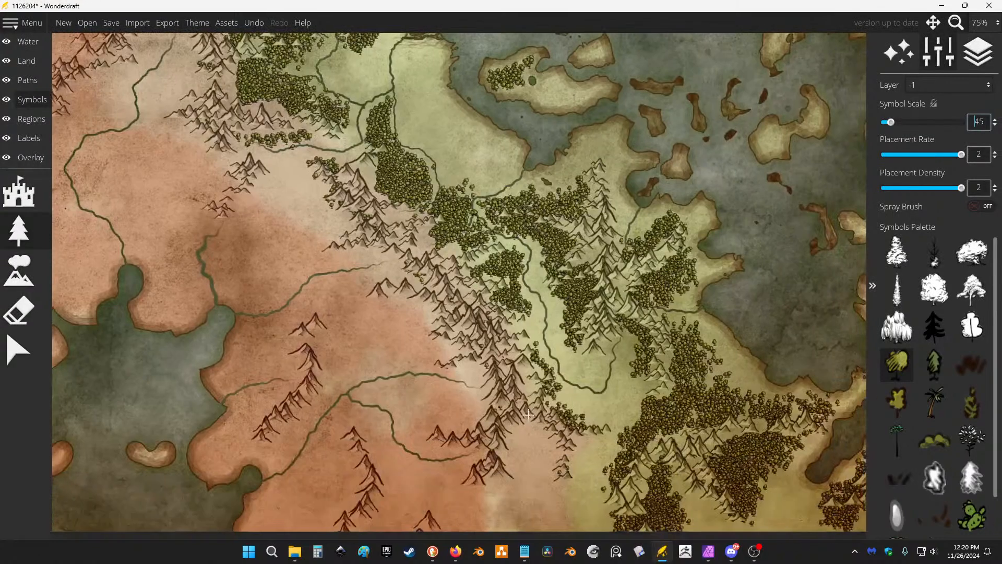
scroll(527, 411, "up", 2)
mouse_move(597, 384)
left_mouse_down()
mouse_move(577, 401)
mouse_move(559, 399)
mouse_move(626, 430)
mouse_move(575, 366)
mouse_move(571, 344)
mouse_move(554, 344)
mouse_move(542, 301)
mouse_move(621, 307)
mouse_move(606, 300)
mouse_move(615, 326)
mouse_move(639, 327)
mouse_move(716, 292)
left_mouse_up()
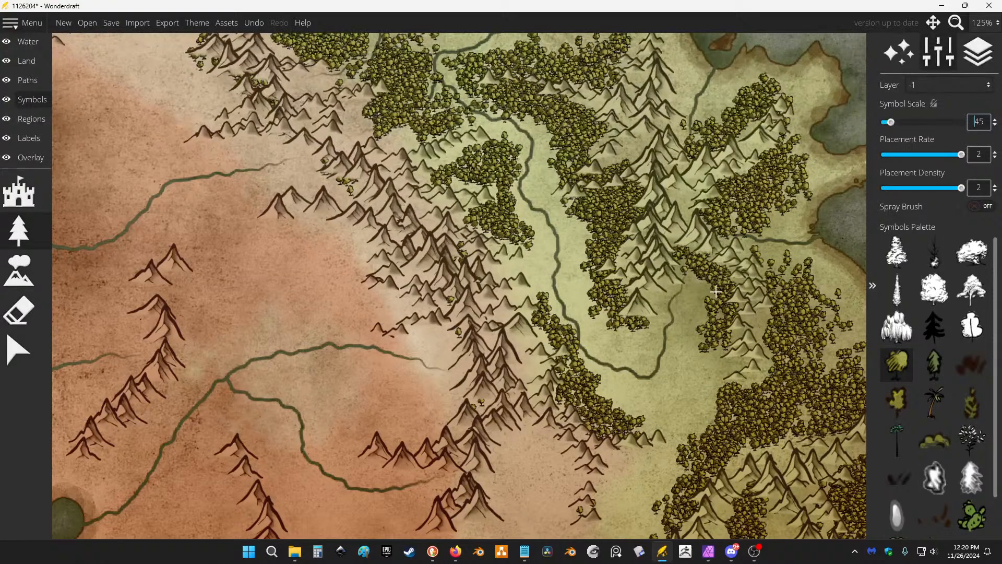
mouse_move(748, 390)
left_mouse_down()
mouse_move(711, 423)
mouse_move(730, 405)
mouse_move(797, 426)
left_mouse_up()
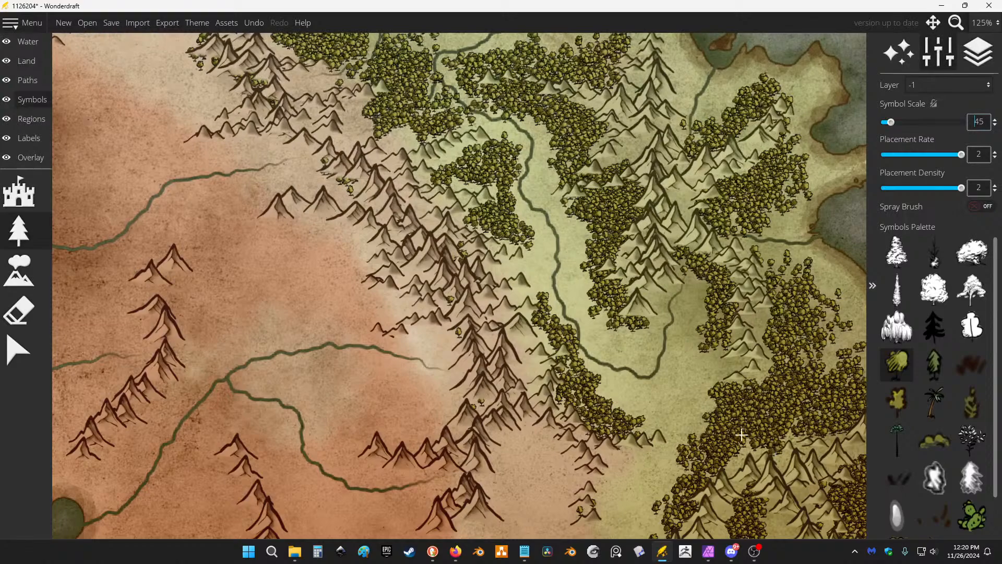
Thicken the forests among the southernmost mountains and widen the woods on the southeastern peninsula.
scroll(600, 332, "down", 3)
scroll(593, 354, "up", 3)
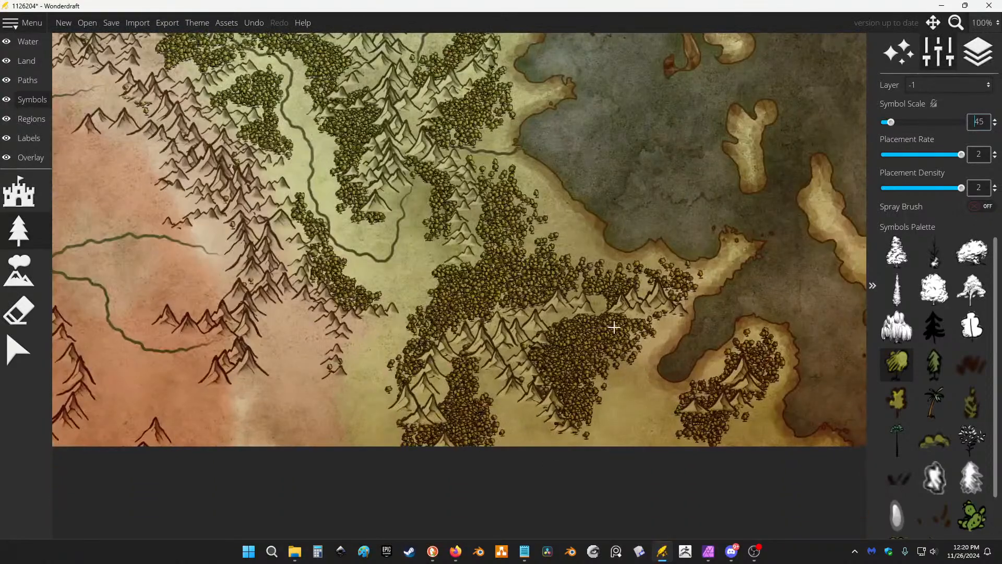
mouse_move(614, 327)
left_mouse_down()
mouse_move(668, 320)
mouse_move(638, 321)
left_mouse_up()
mouse_move(484, 400)
left_mouse_down()
mouse_move(476, 367)
mouse_move(466, 390)
mouse_move(499, 385)
mouse_move(499, 440)
left_mouse_up()
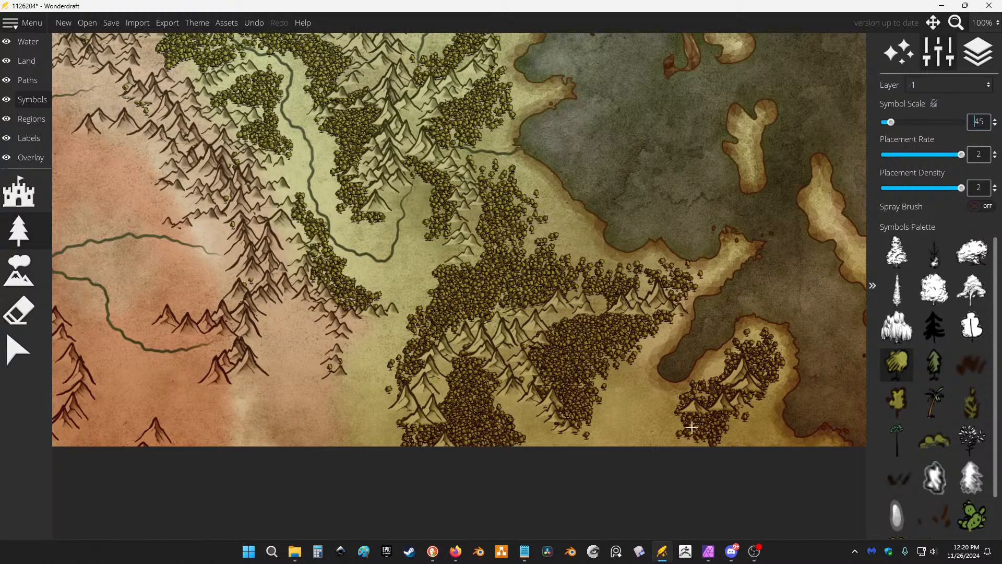
mouse_move(691, 427)
left_mouse_down()
mouse_move(667, 418)
mouse_move(709, 444)
mouse_move(744, 419)
left_mouse_up()
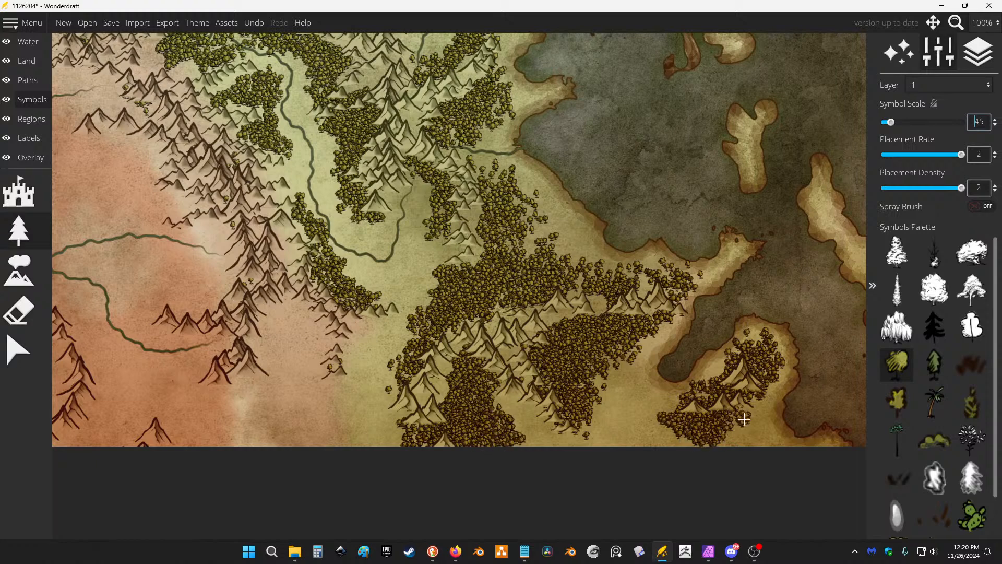
Fill gaps in the forests on the eastern side of the southeastern range, near the coast.
left_click_drag(588, 217, 719, 488)
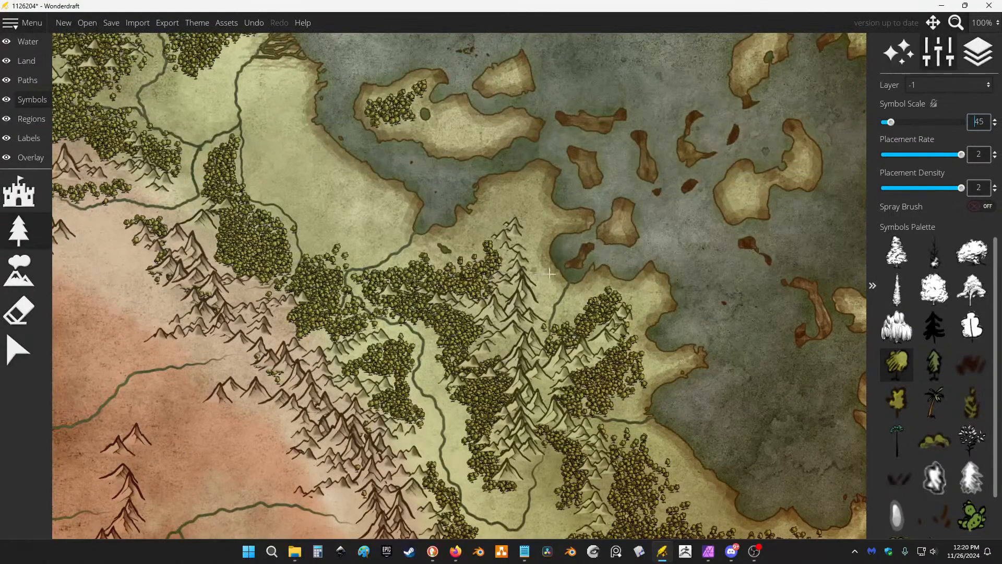
mouse_move(557, 330)
left_mouse_down()
mouse_move(572, 321)
mouse_move(634, 347)
mouse_move(629, 375)
left_mouse_up()
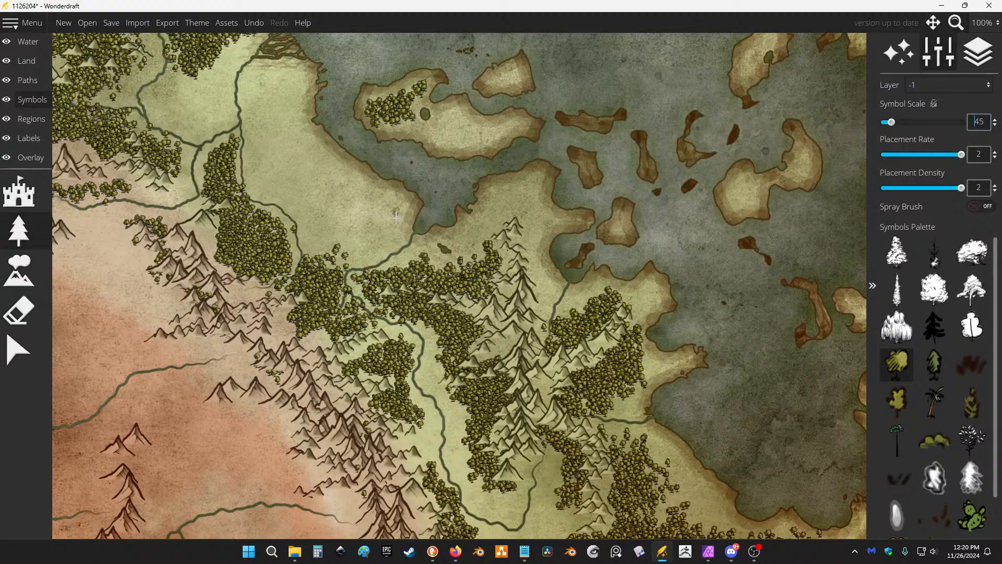
Fill gaps in the forests southwest of the delta, between the mountains and the river's western bank.
mouse_move(396, 216)
left_mouse_down()
mouse_move(511, 318)
mouse_move(523, 368)
left_mouse_up()
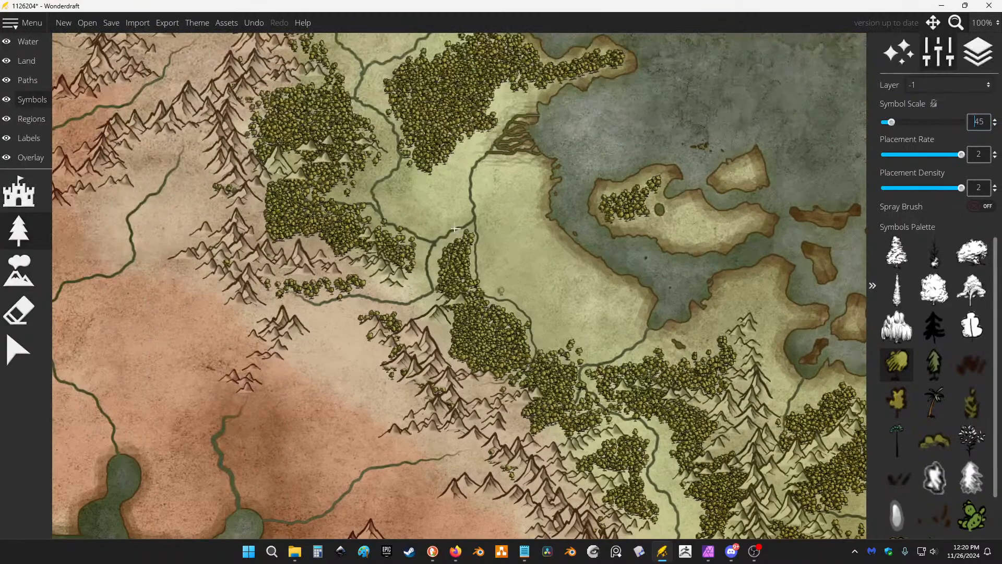
left_click_drag(445, 247, 464, 289)
left_click_drag(403, 267, 393, 269)
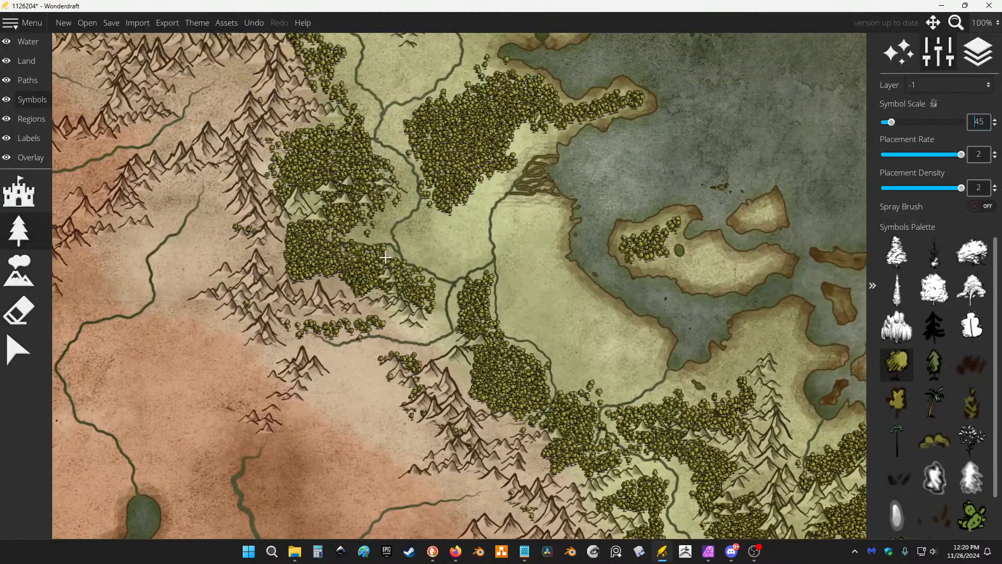
left_click_drag(432, 296, 435, 308)
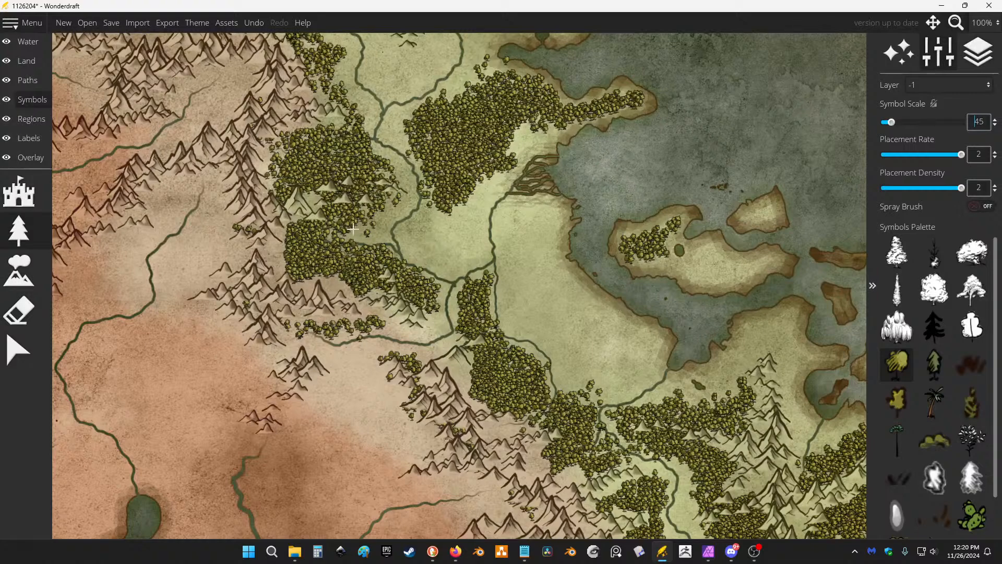
mouse_move(353, 228)
left_mouse_down()
mouse_move(398, 201)
mouse_move(387, 222)
mouse_move(342, 231)
mouse_move(383, 213)
left_mouse_up()
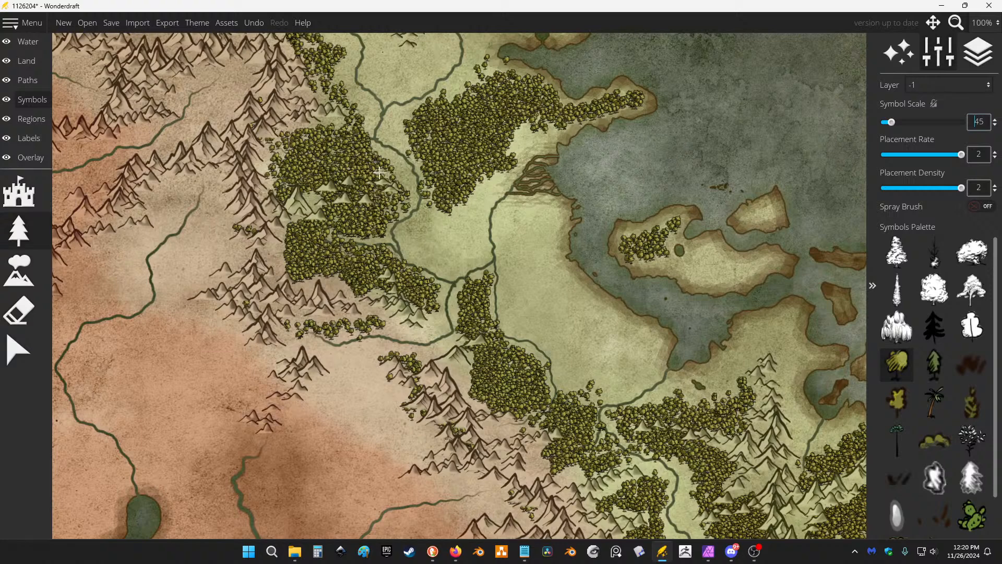
mouse_move(378, 173)
left_mouse_down()
mouse_move(392, 163)
mouse_move(409, 192)
mouse_move(394, 174)
left_mouse_up()
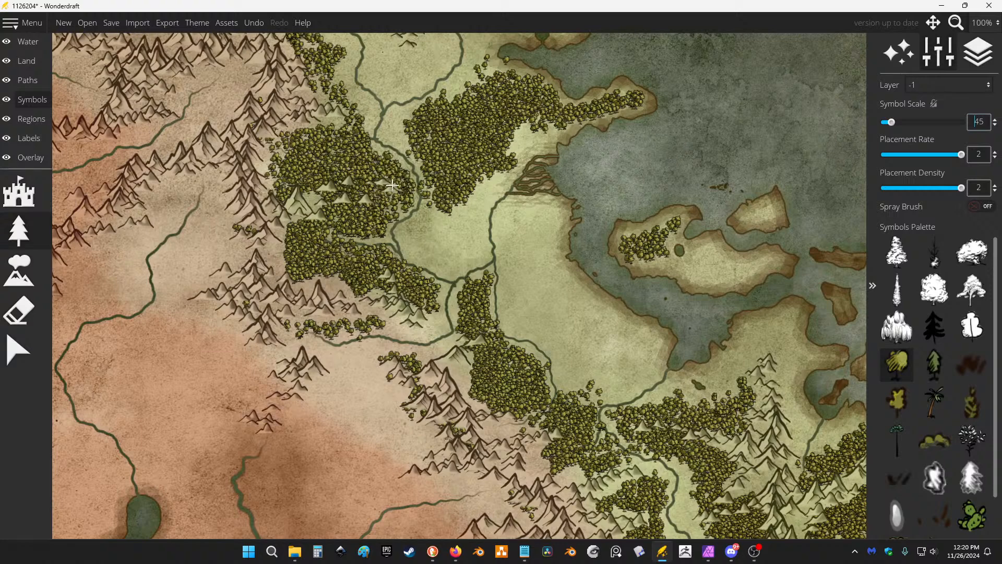
Extend the large forest north of the delta westward to the river junction.
left_click_drag(583, 173, 599, 285)
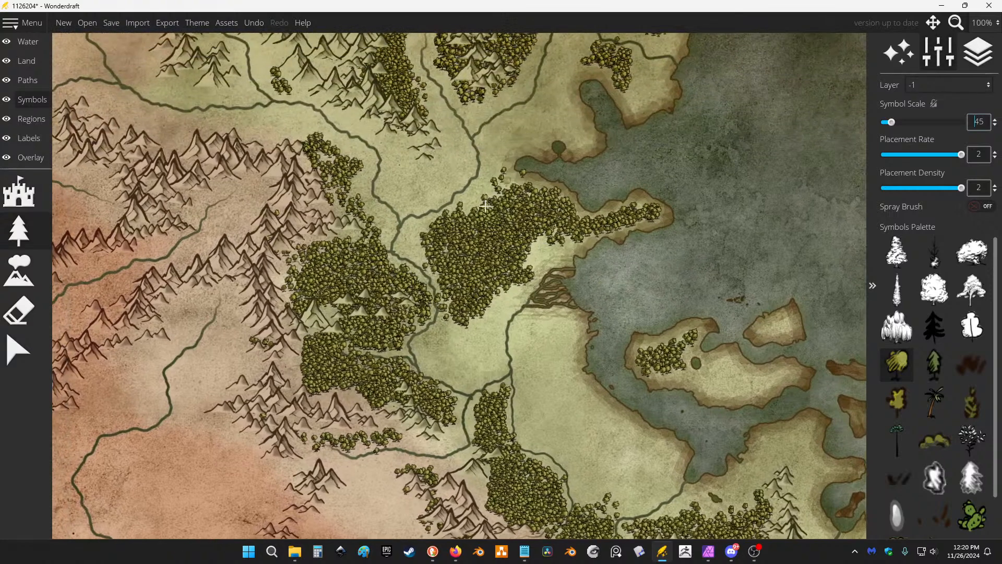
left_click_drag(416, 239, 435, 258)
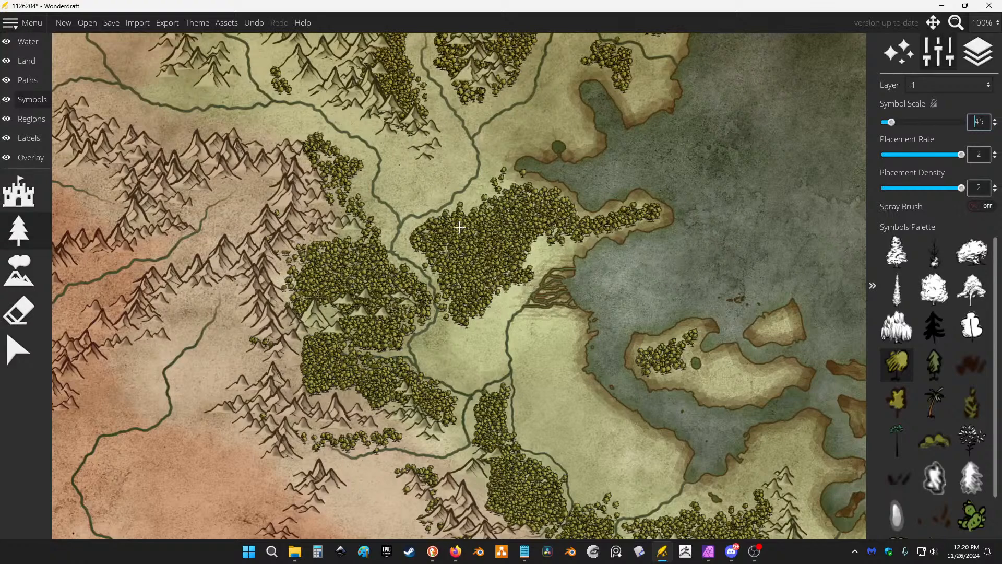
mouse_move(411, 238)
left_mouse_down()
mouse_move(420, 266)
mouse_move(447, 253)
left_mouse_up()
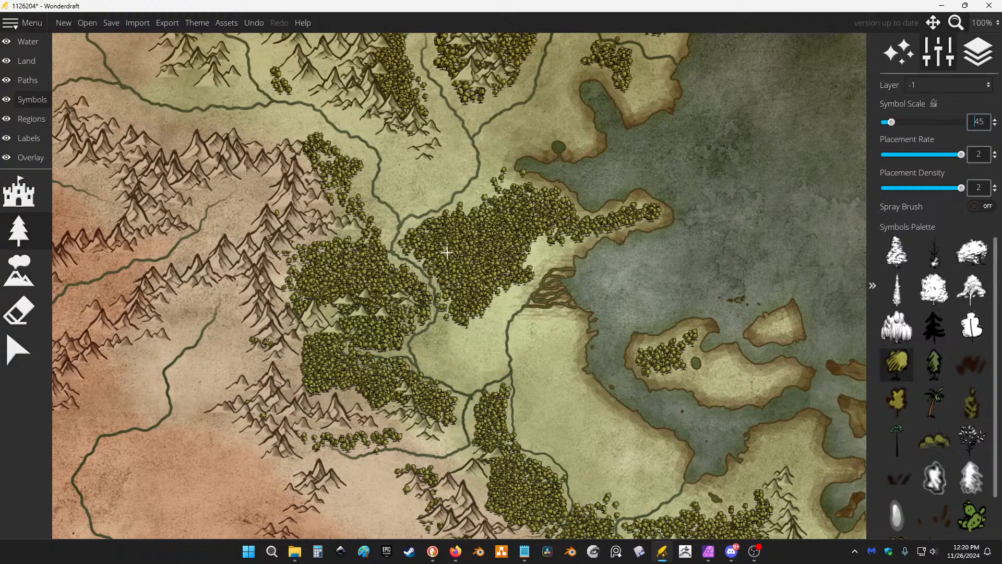
Fill gaps in the southern part of the large forest north of the delta.
mouse_move(535, 243)
left_mouse_down()
mouse_move(497, 281)
mouse_move(451, 305)
left_mouse_up()
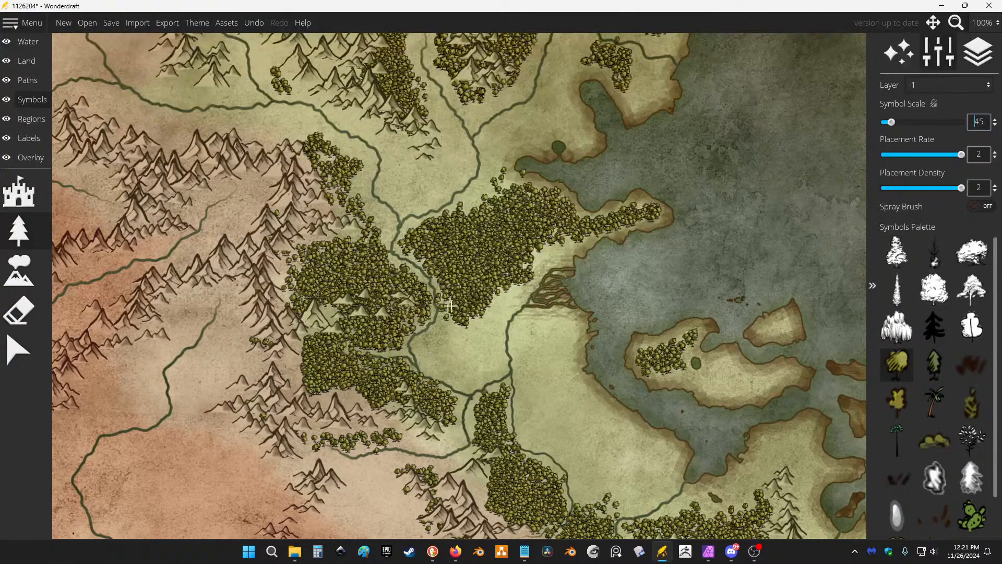
scroll(559, 142, "down", 2)
scroll(563, 170, "up", 2)
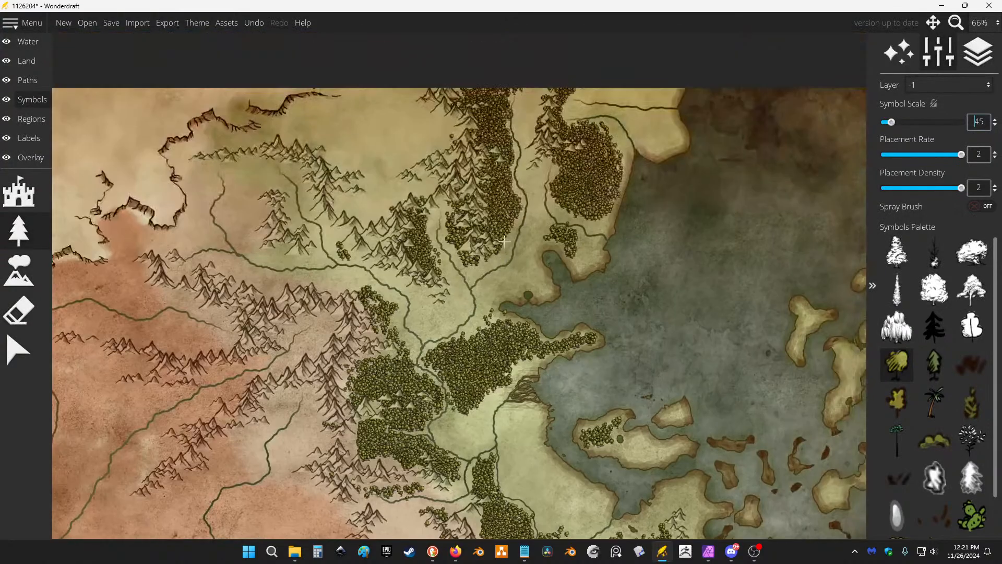
Thicken the northeastern coastal forest along its edges and the woods just south of the small river there.
mouse_move(474, 287)
left_mouse_down()
mouse_move(500, 268)
mouse_move(523, 225)
mouse_move(526, 181)
left_mouse_up()
mouse_move(620, 260)
left_mouse_down()
mouse_move(620, 282)
mouse_move(624, 245)
mouse_move(644, 257)
left_mouse_up()
left_click_drag(641, 223, 591, 192)
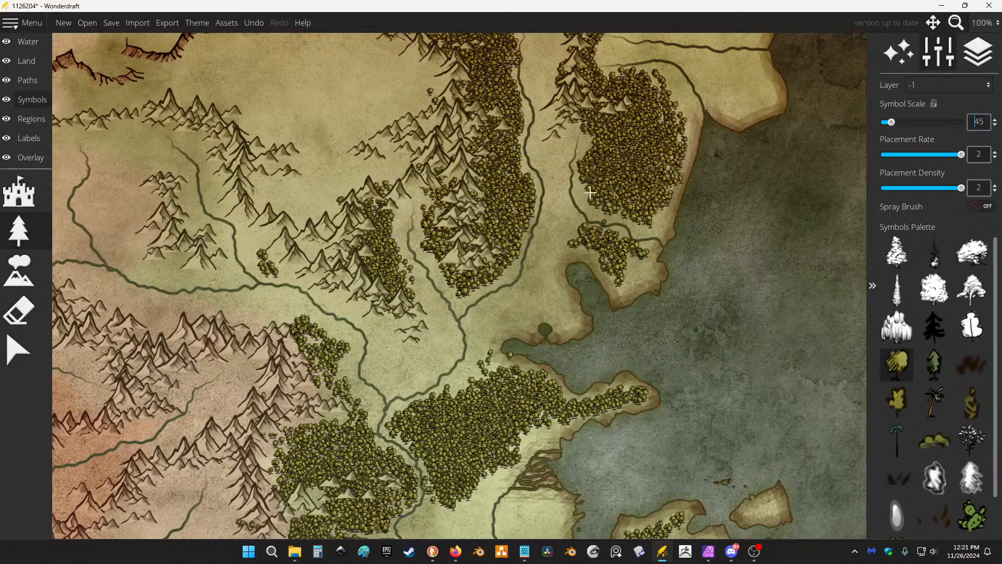
mouse_move(677, 108)
left_mouse_down()
mouse_move(661, 82)
mouse_move(687, 104)
mouse_move(684, 133)
left_mouse_up()
left_click_drag(684, 65, 562, 252)
Paint trees down the western side of the T-shaped island and a small grove on the larger island southeast of it.
mouse_move(638, 226)
left_mouse_down()
mouse_move(600, 219)
mouse_move(629, 223)
mouse_move(652, 205)
mouse_move(561, 218)
mouse_move(614, 226)
mouse_move(620, 216)
mouse_move(487, 211)
mouse_move(506, 217)
mouse_move(495, 213)
mouse_move(471, 241)
mouse_move(490, 242)
mouse_move(470, 249)
mouse_move(516, 237)
left_mouse_up()
scroll(599, 209, "down", 3)
left_click_drag(650, 326, 564, 243)
scroll(628, 207, "up", 2)
scroll(606, 224, "up", 2)
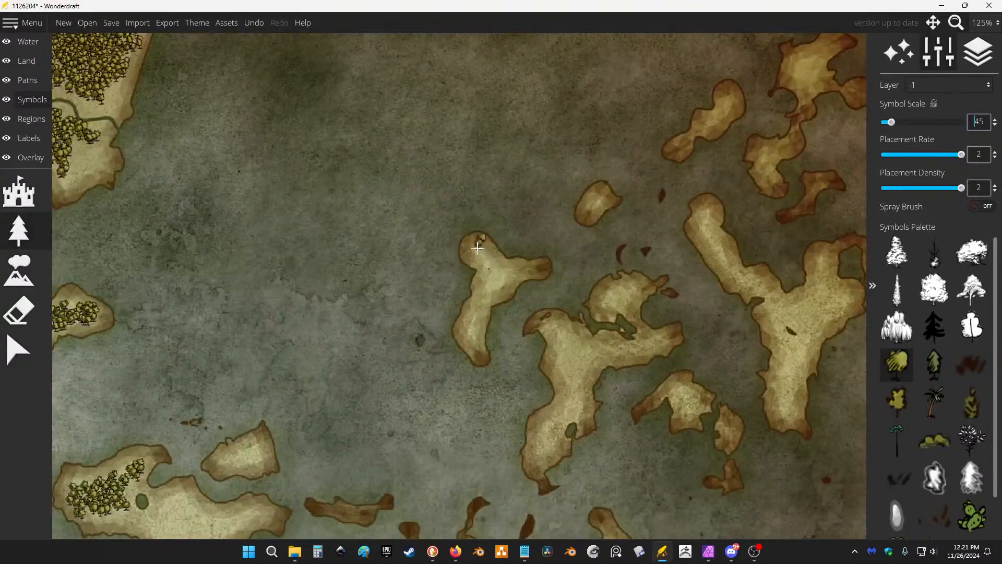
mouse_move(478, 247)
left_mouse_down()
mouse_move(494, 275)
mouse_move(472, 329)
left_mouse_up()
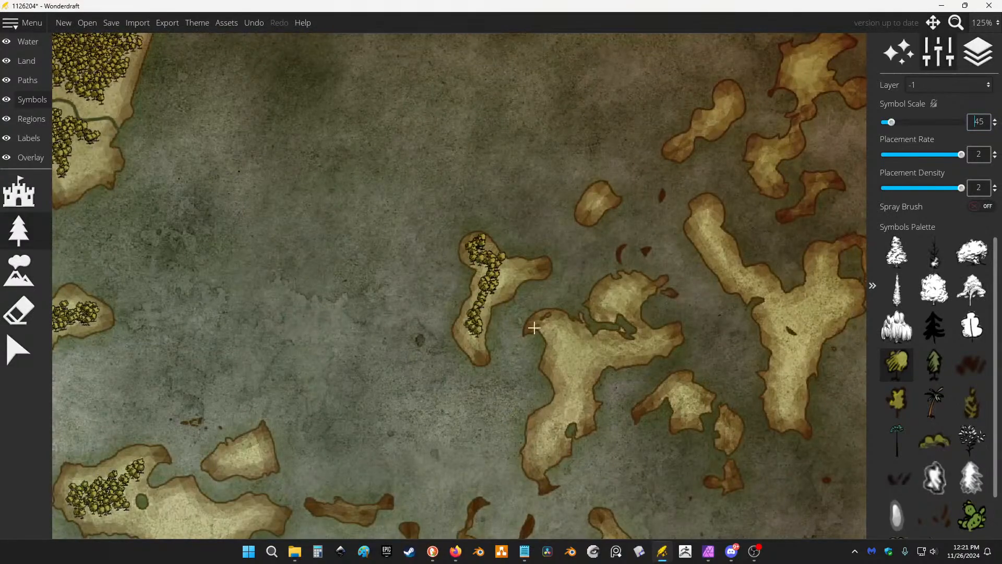
left_click_drag(563, 343, 560, 375)
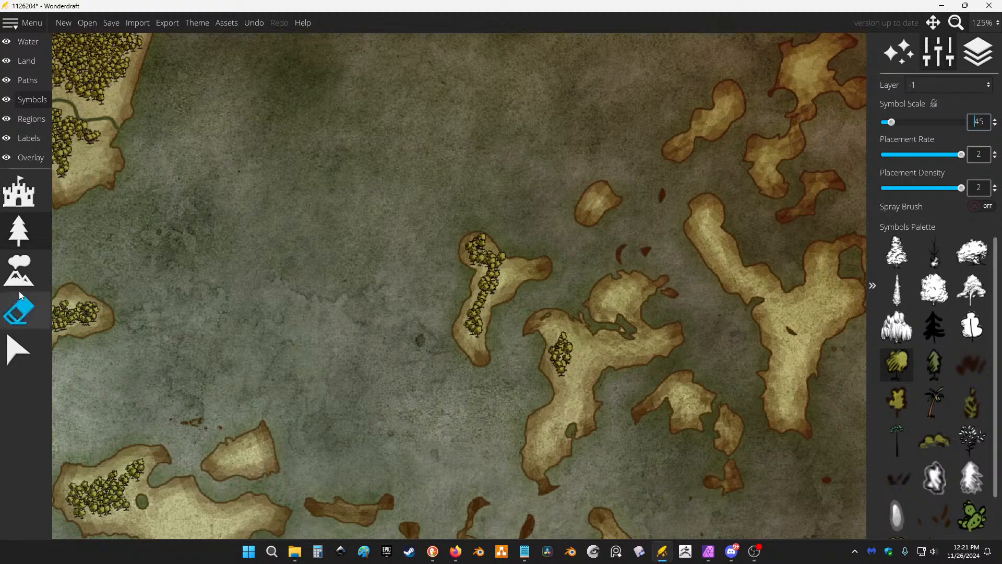
Place a mountain at symbol scale 45 on the rounded island just north of the large central island.
left_click(19, 270)
left_click(972, 405)
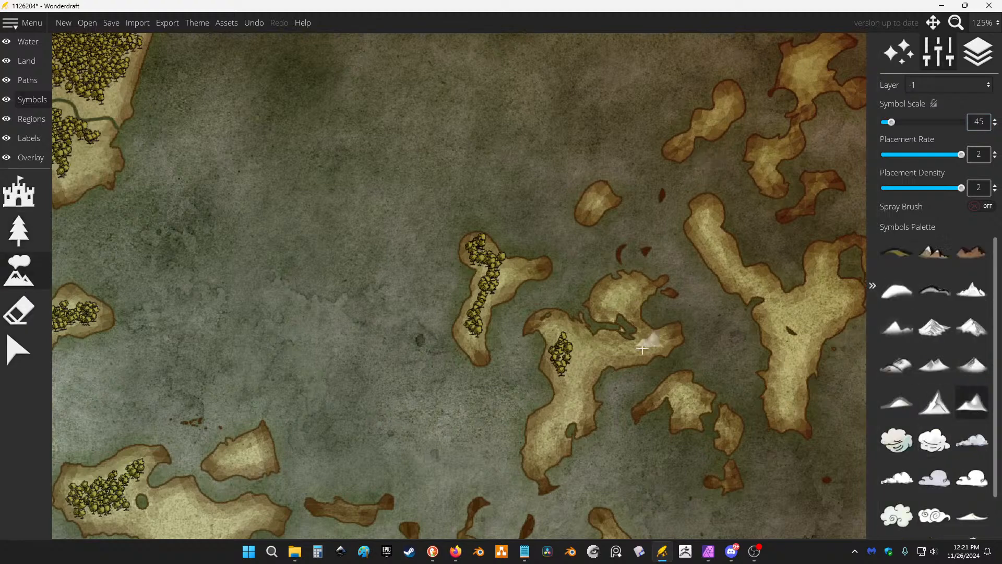
left_click(620, 297)
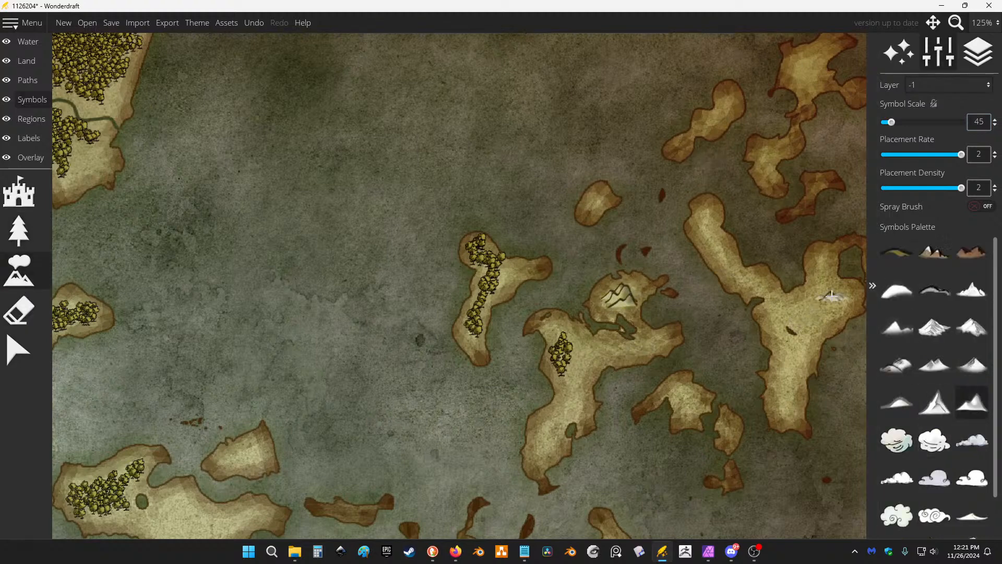
left_click(822, 308)
scroll(747, 286, "down", 2)
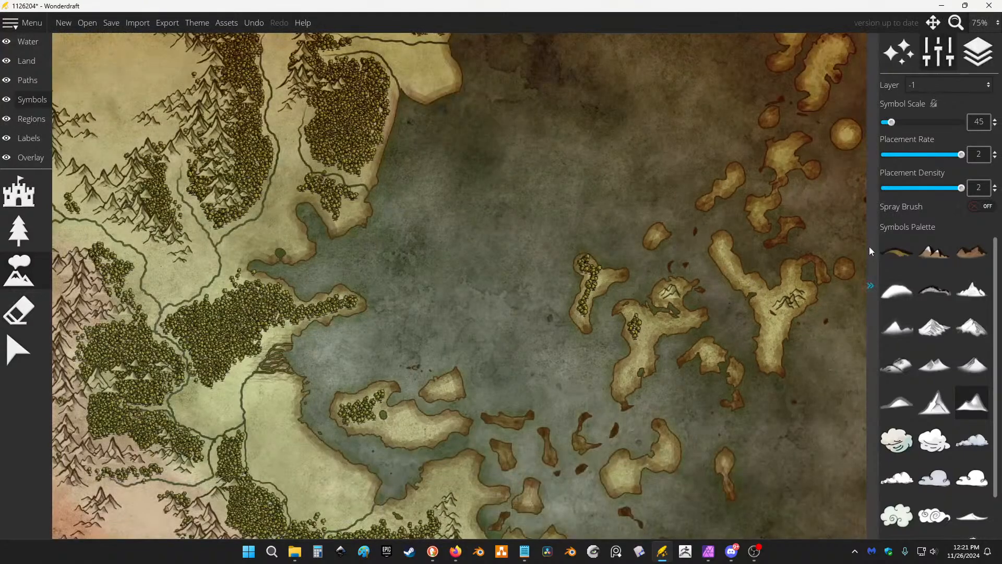
key("ctrl+z")
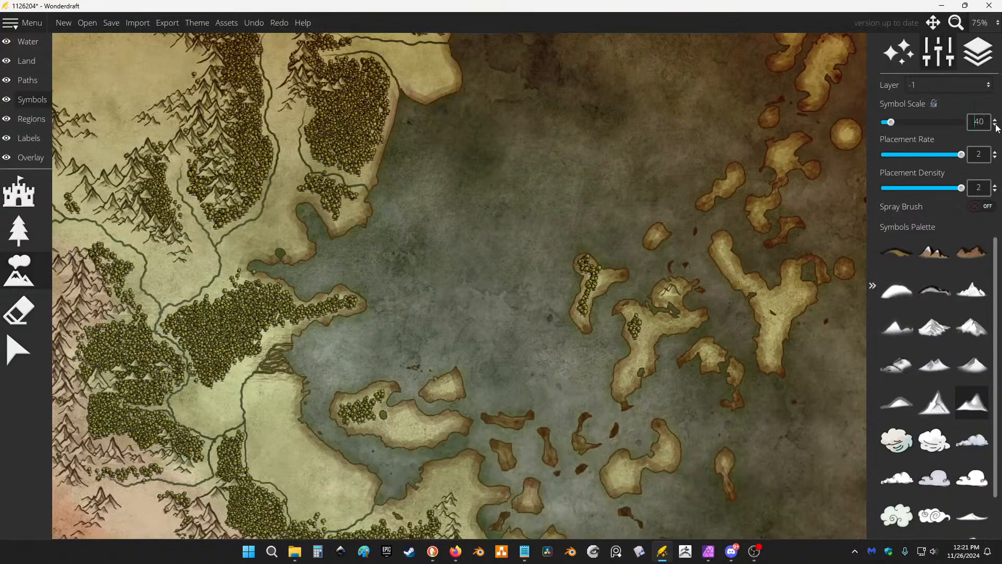
Set the mountain symbol scale to 30 and paint ranges down the central island and along both arms of the Y-shaped island.
scroll(630, 337, "up", 2)
left_click_drag(673, 329, 620, 407)
mouse_move(611, 178)
left_mouse_down()
mouse_move(621, 202)
mouse_move(652, 236)
mouse_move(692, 253)
mouse_move(721, 247)
mouse_move(684, 312)
left_mouse_up()
left_click_drag(671, 191, 612, 332)
Place small mountain groups on the islands north of the Y-shaped island, including the round one.
left_click(651, 160)
left_click(607, 245)
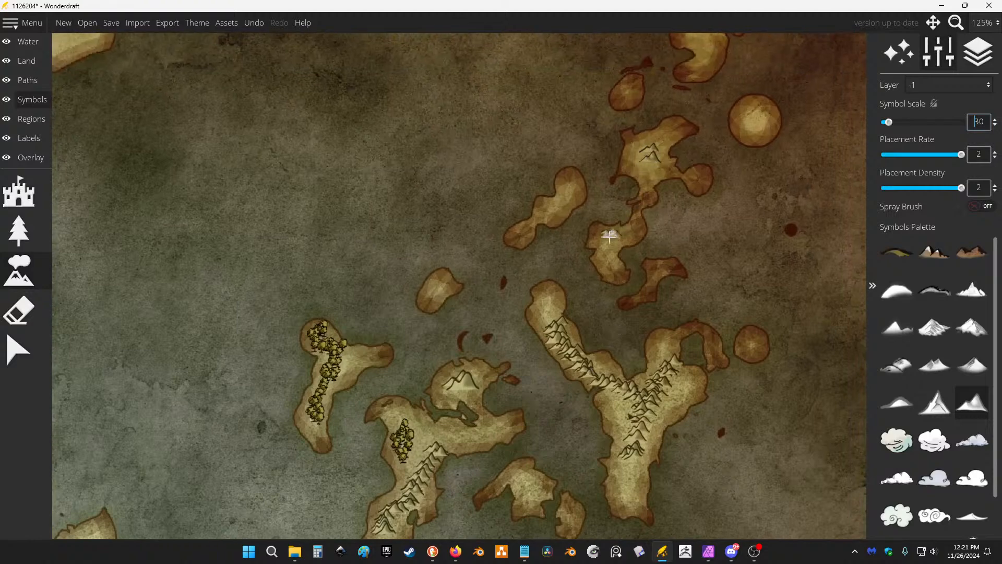
left_click(569, 199)
left_click_drag(568, 199, 560, 206)
left_click_drag(758, 116, 752, 128)
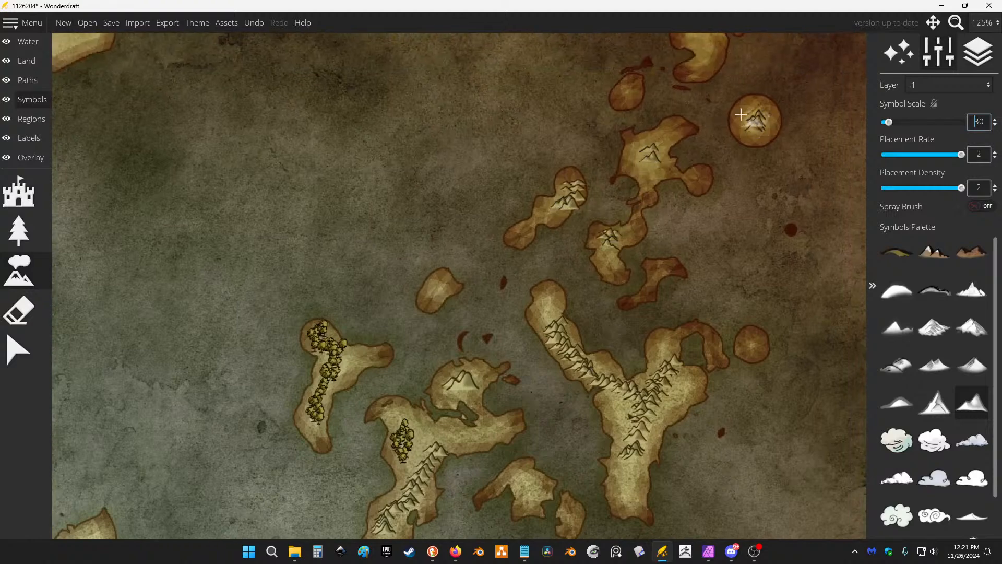
Paint mountain ranges along the two northernmost islands at the map's upper edge.
left_click_drag(732, 47, 716, 142)
mouse_move(702, 73)
left_mouse_down()
mouse_move(687, 124)
mouse_move(697, 208)
left_mouse_up()
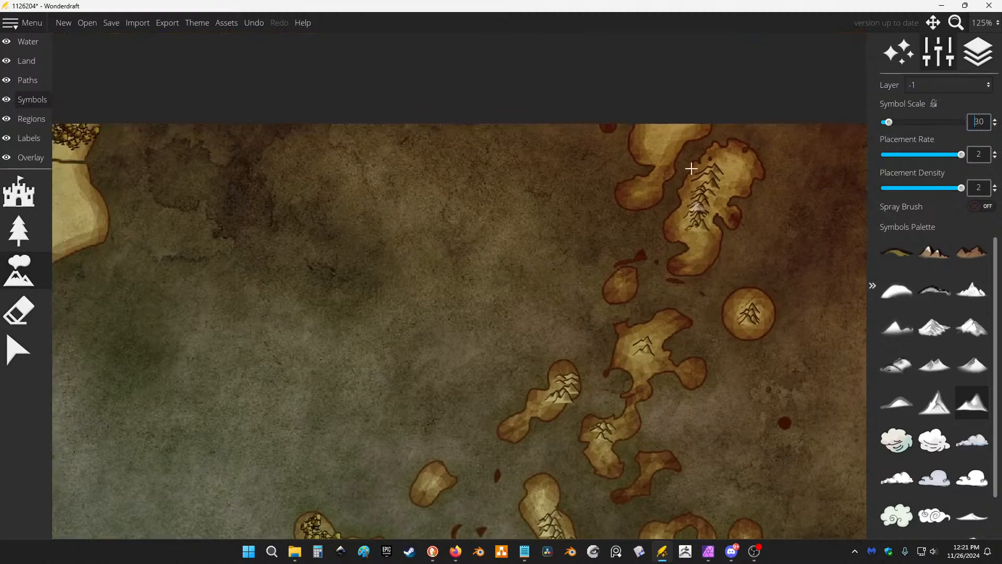
left_click_drag(663, 129, 661, 161)
Extend the central island's range along its eastern arm and add mountains to the islands southeast and south of it.
left_click_drag(474, 393, 517, 128)
left_click_drag(544, 299, 533, 221)
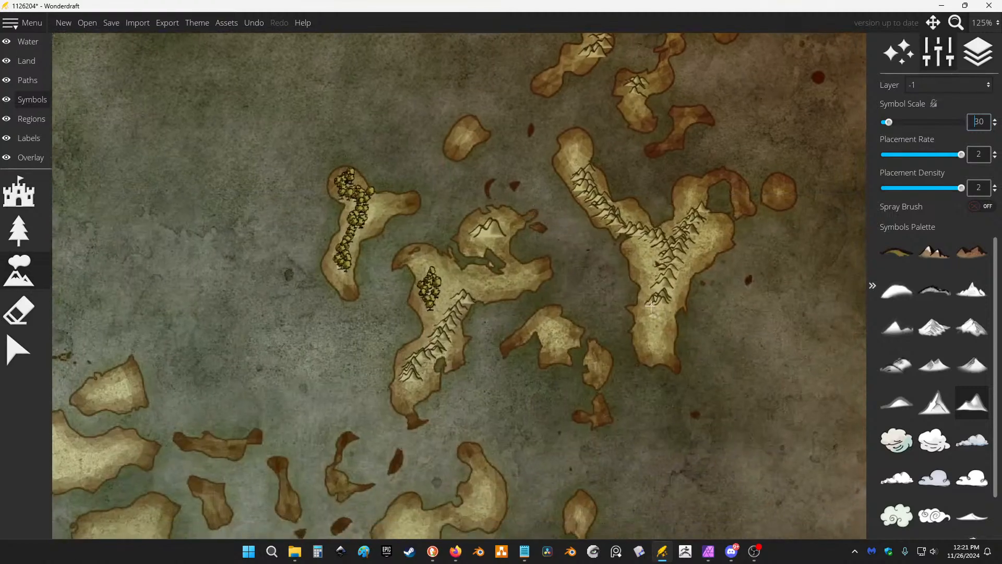
left_click_drag(552, 329, 554, 336)
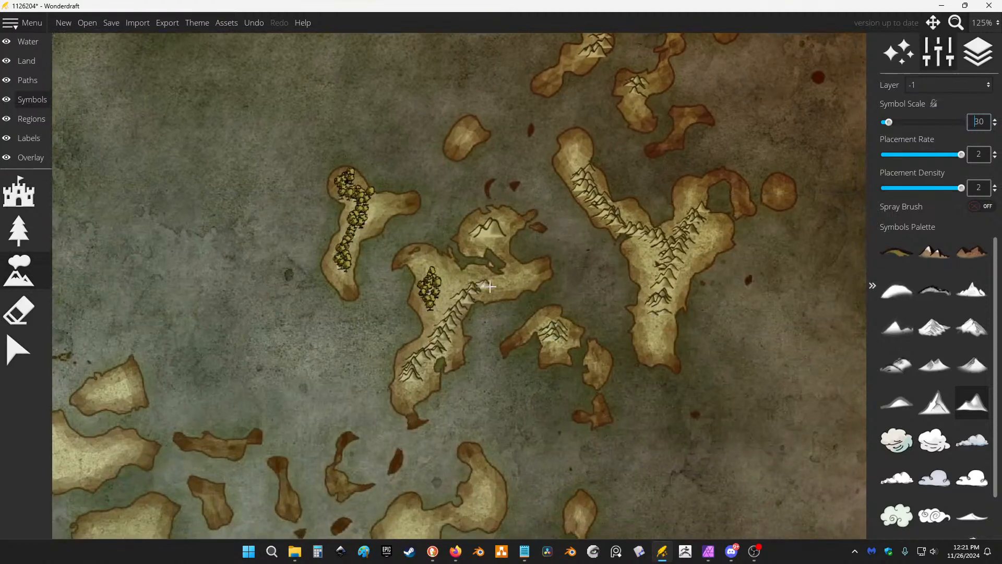
left_click_drag(476, 381, 529, 206)
left_click(539, 333)
mouse_move(540, 296)
left_mouse_down()
mouse_move(521, 338)
mouse_move(479, 338)
mouse_move(454, 359)
mouse_move(452, 380)
left_mouse_up()
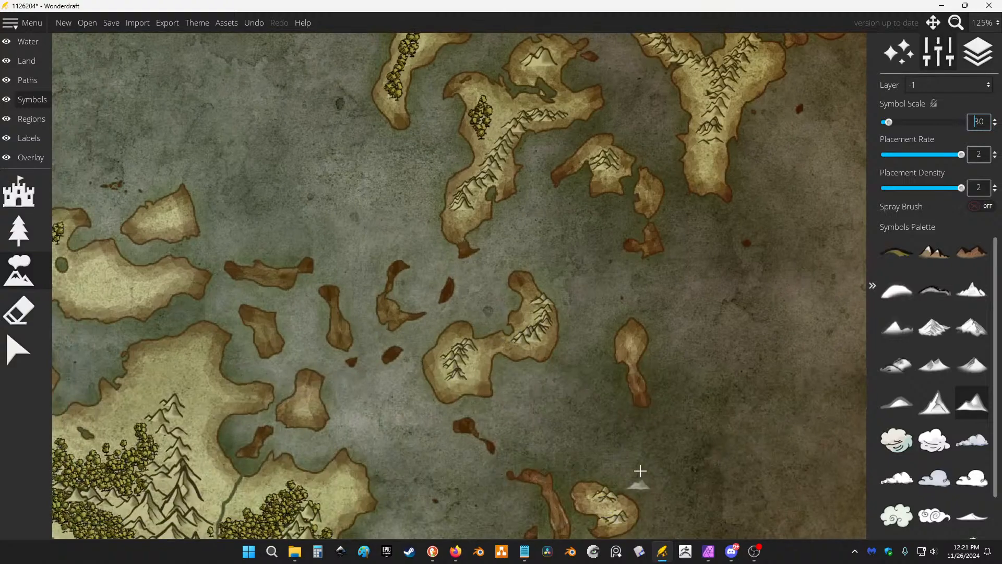
Add mountains to the long wooded island near the mainland coast and the small island north of it.
left_click_drag(538, 272, 842, 286)
mouse_move(378, 292)
left_mouse_down()
mouse_move(417, 289)
mouse_move(463, 308)
left_mouse_up()
left_click_drag(468, 234, 484, 231)
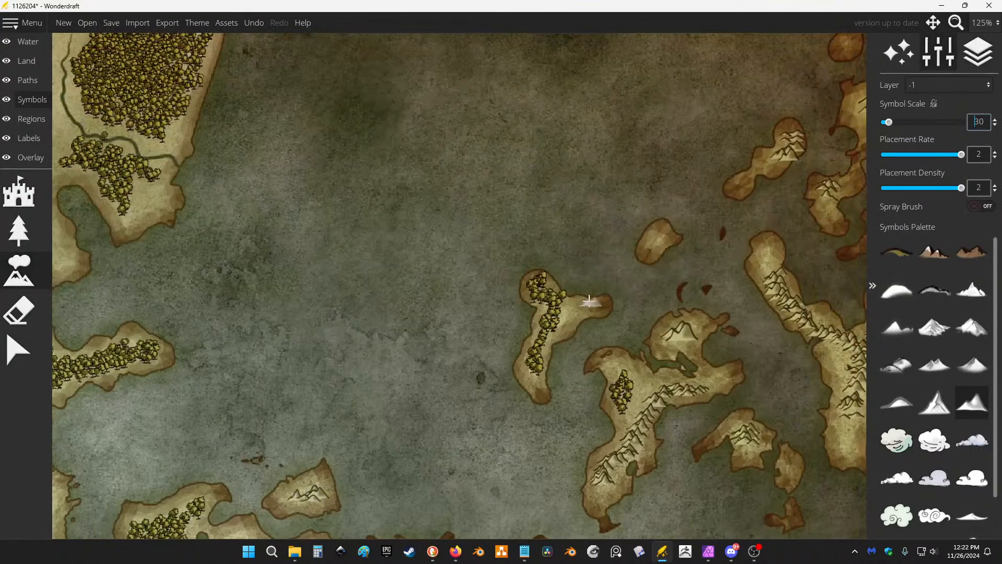
Add mountains on the T-shaped island's eastern arm, the islet northeast of it and the Y-shaped island's northwestern tip.
left_click_drag(569, 314, 600, 282)
left_click_drag(653, 236, 647, 245)
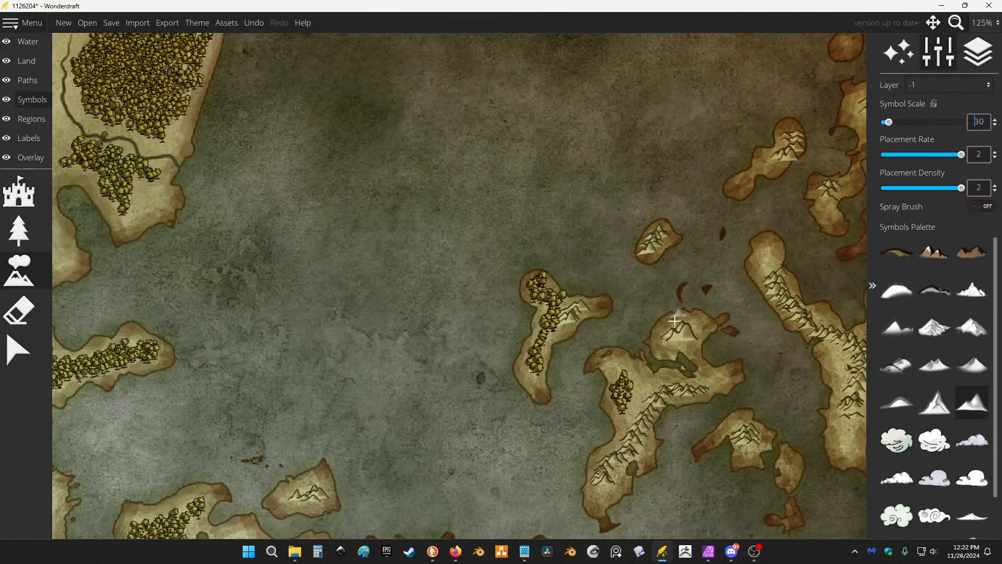
mouse_move(692, 343)
left_mouse_down()
mouse_move(714, 380)
mouse_move(695, 389)
left_mouse_up()
left_click_drag(771, 248, 768, 261)
Enlarge the mountain groups on the islands north of the Y-shaped island and add mountains to the bare islet above them.
mouse_move(795, 195)
left_mouse_down()
mouse_move(448, 295)
mouse_move(483, 316)
left_mouse_up()
left_click(422, 256)
mouse_move(531, 214)
left_mouse_down()
mouse_move(520, 223)
mouse_move(534, 196)
left_mouse_up()
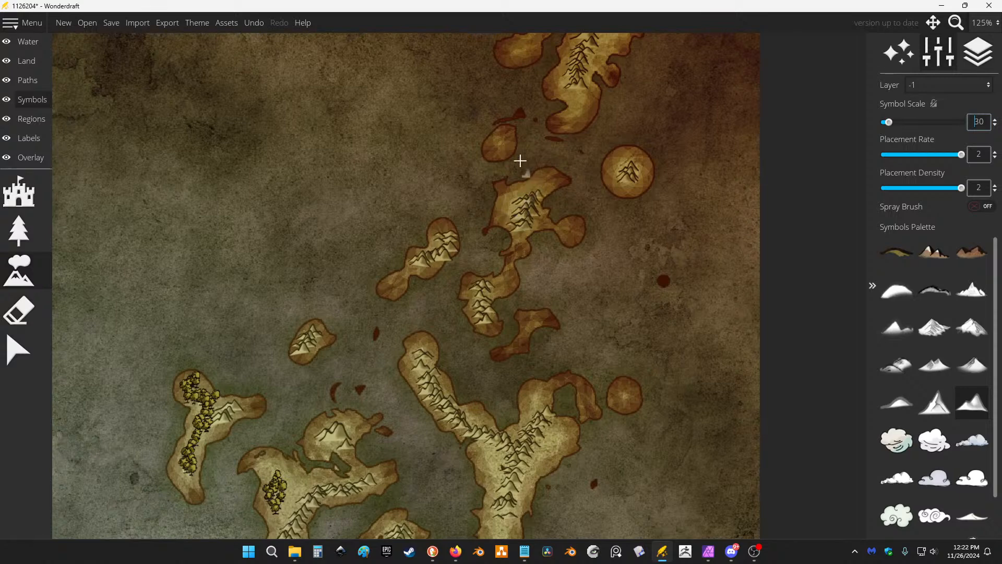
scroll(520, 177, "down", 2)
scroll(595, 174, "down", 2)
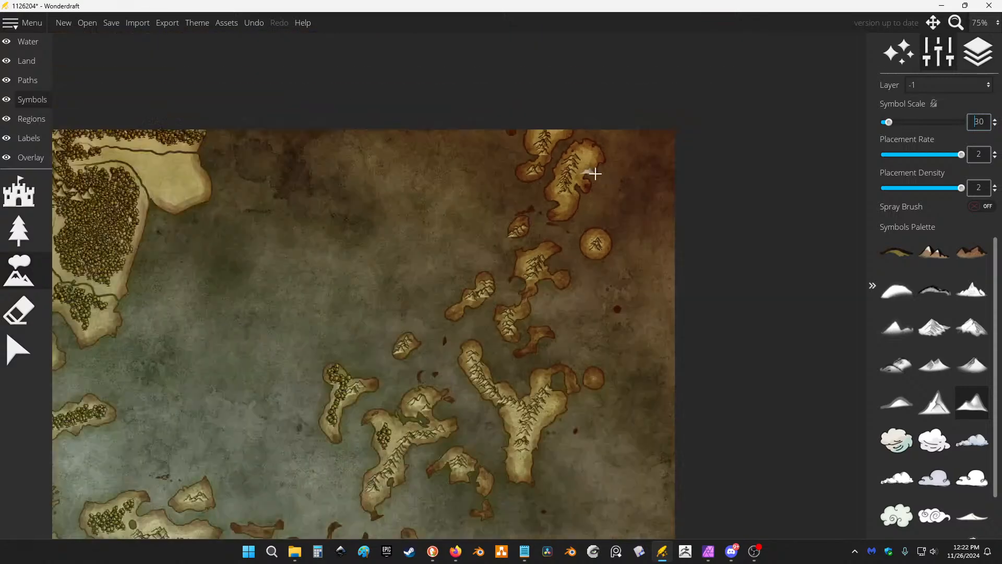
Erase the mountains on the northernmost island's narrow neck and place new ones on its southern lobe.
scroll(600, 154, "up", 4)
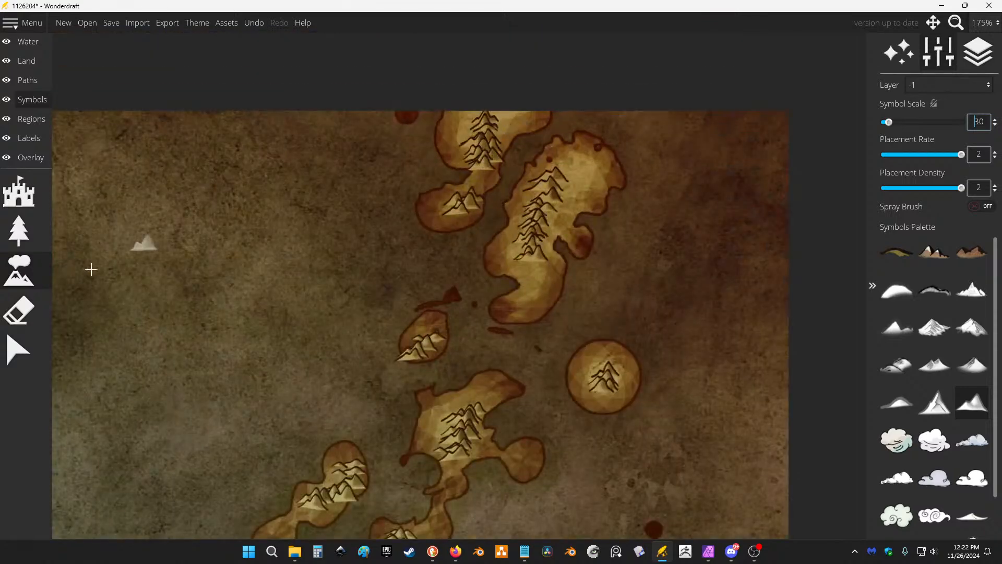
left_click(19, 311)
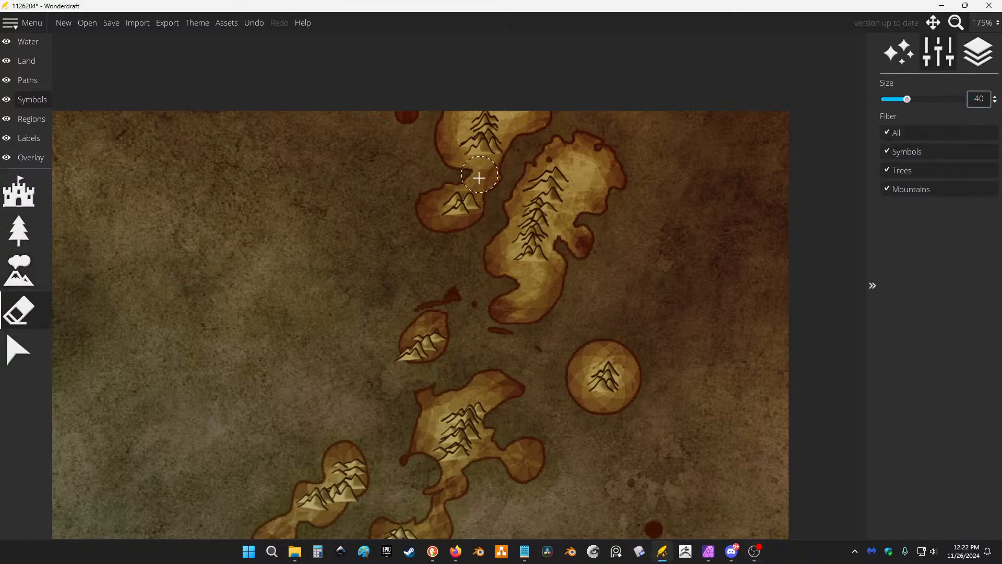
left_click(19, 269)
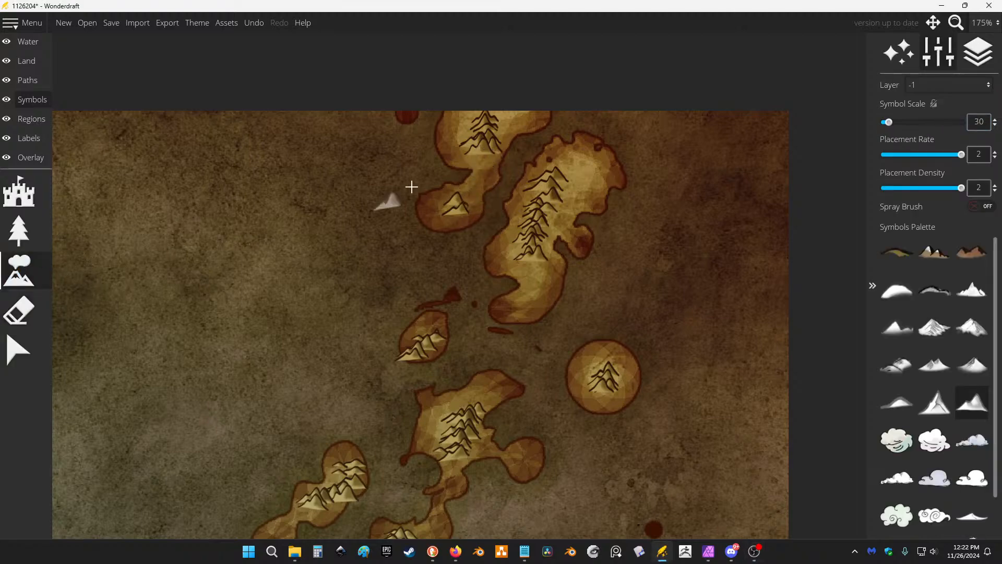
left_click(459, 197)
left_click(466, 190)
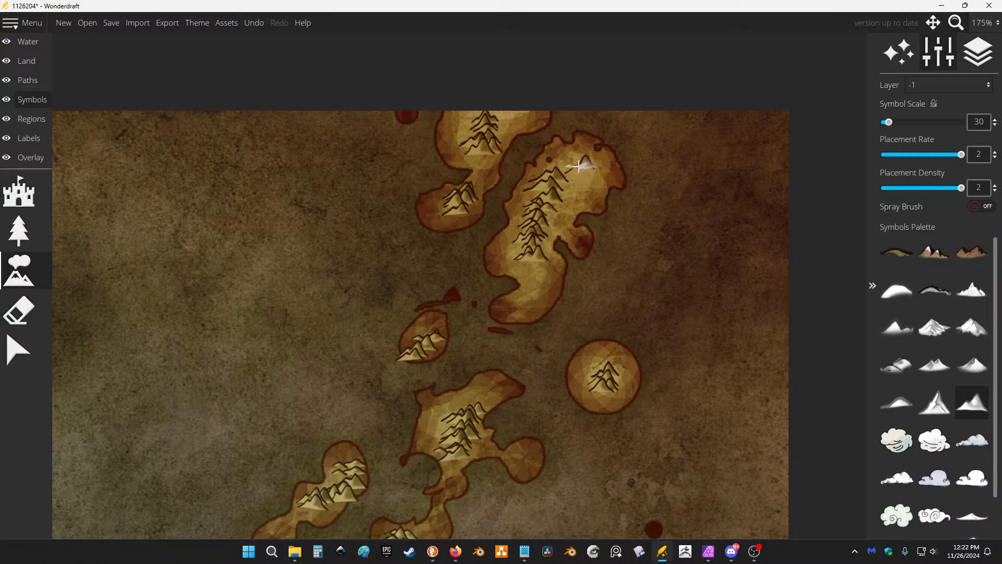
Thicken the large southeastern coastal forest out to the peninsula and northward to the short coastal river.
scroll(566, 170, "down", 5)
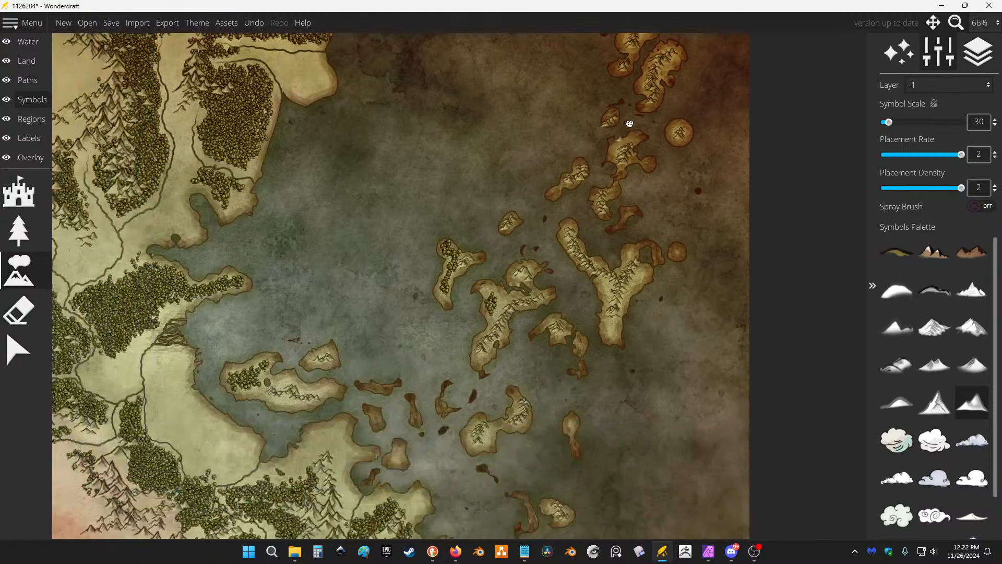
scroll(629, 123, "down", 4)
scroll(475, 329, "up", 4)
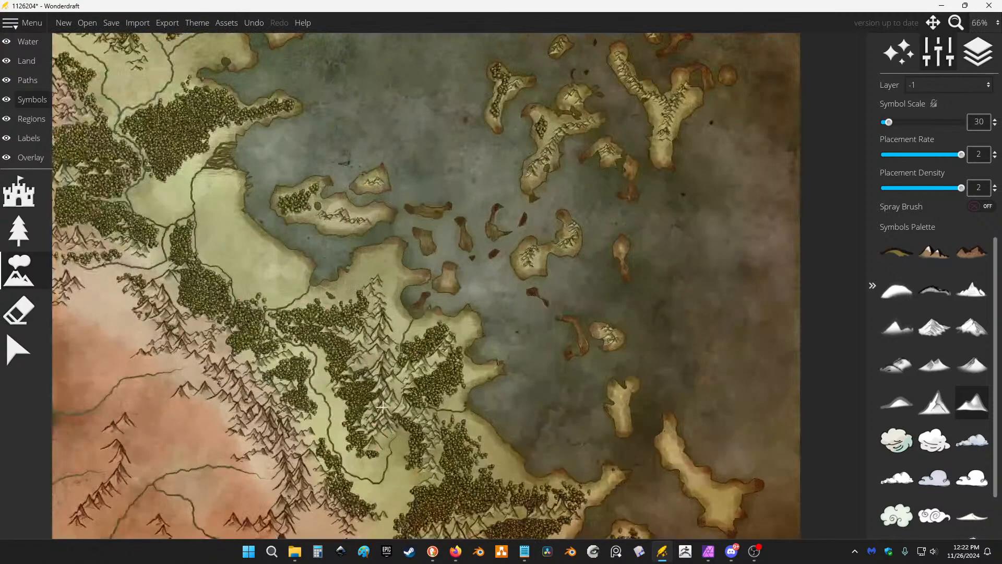
left_click(19, 230)
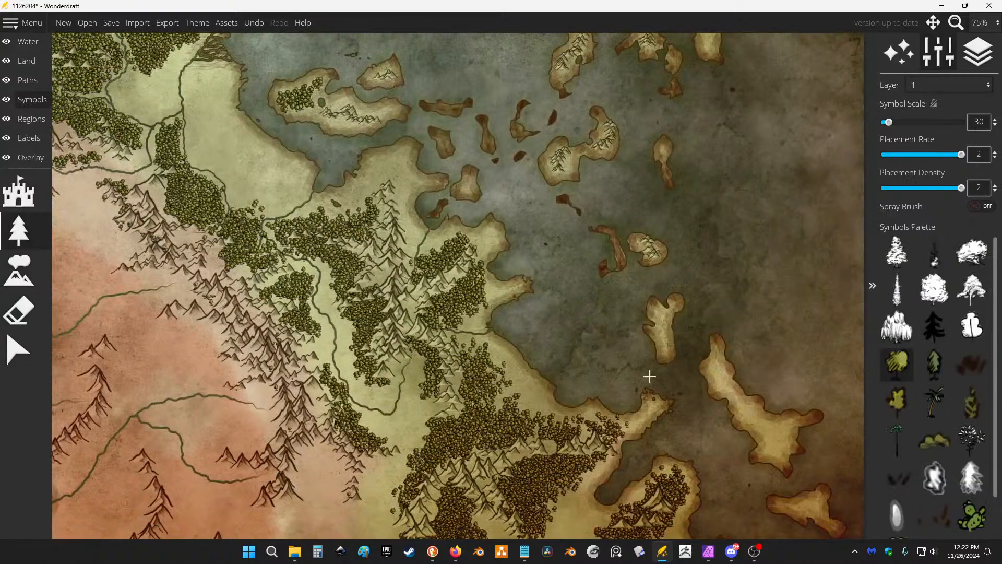
scroll(583, 479, "up", 2)
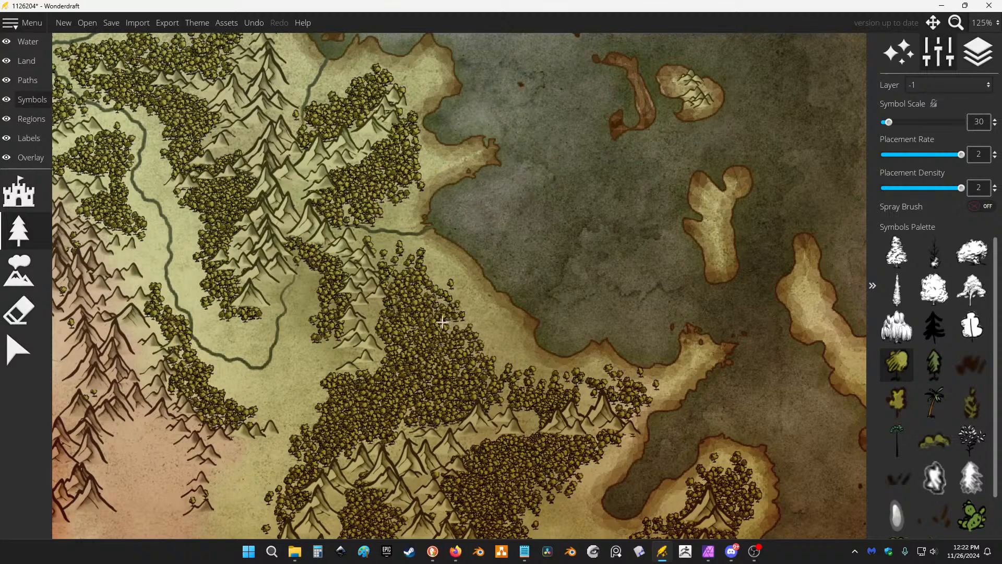
mouse_move(464, 325)
left_mouse_down()
mouse_move(498, 368)
mouse_move(484, 369)
mouse_move(502, 364)
mouse_move(492, 394)
mouse_move(498, 412)
mouse_move(513, 402)
mouse_move(523, 440)
left_mouse_up()
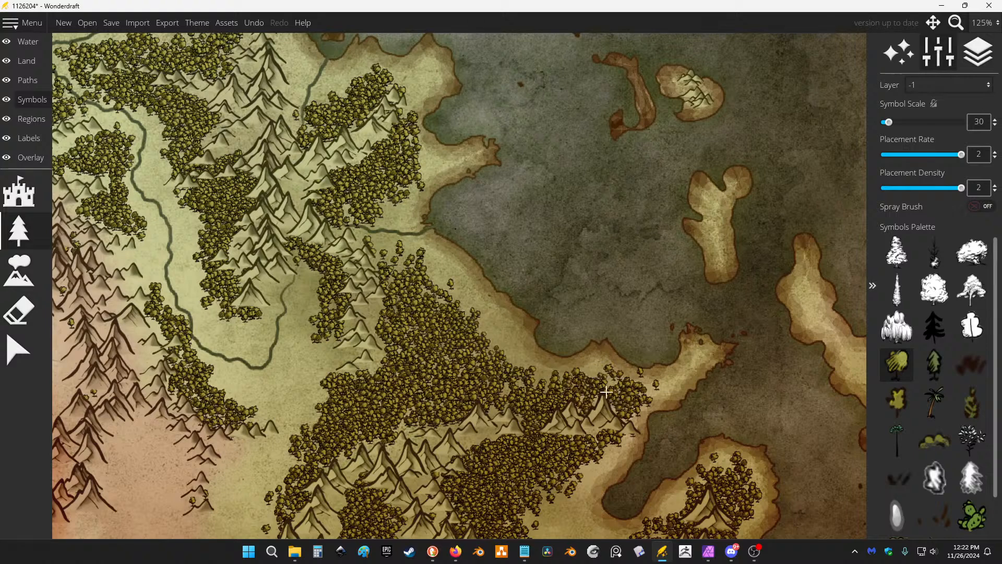
left_click_drag(655, 390, 628, 384)
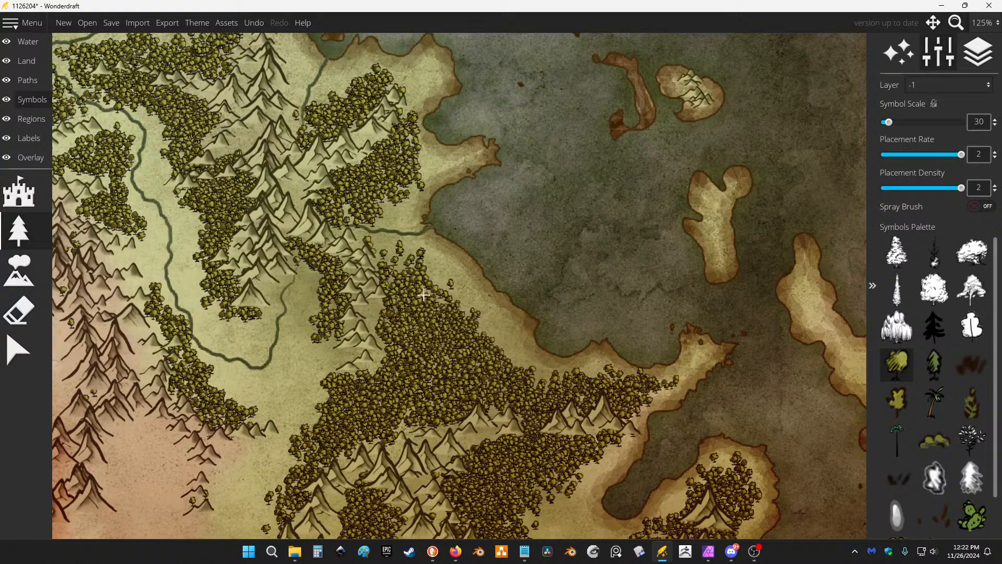
left_click_drag(477, 333, 430, 292)
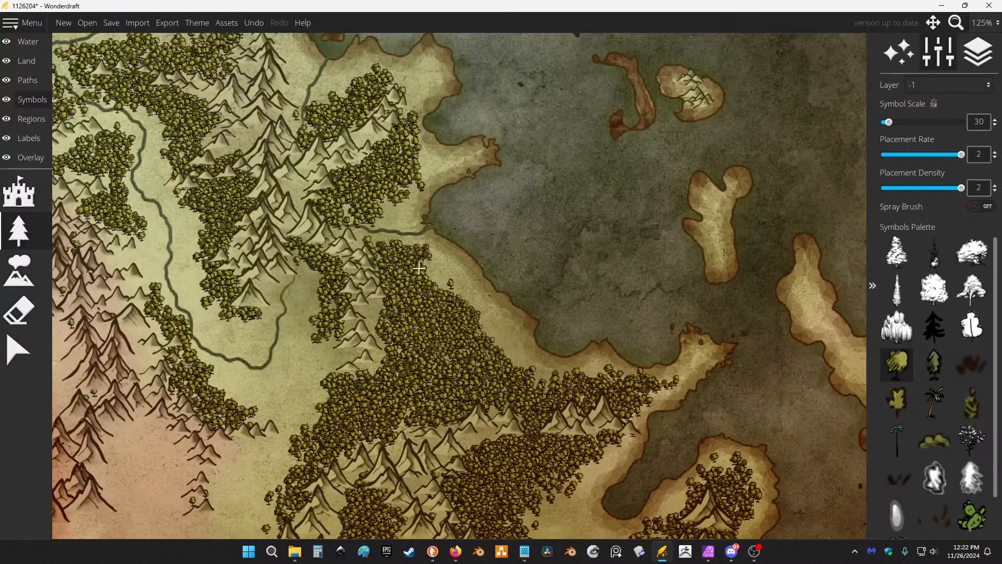
left_click_drag(440, 287, 458, 282)
Thicken and widen the two forests between the mountains and the east coast, north of the short coastal river.
left_click_drag(383, 198, 407, 287)
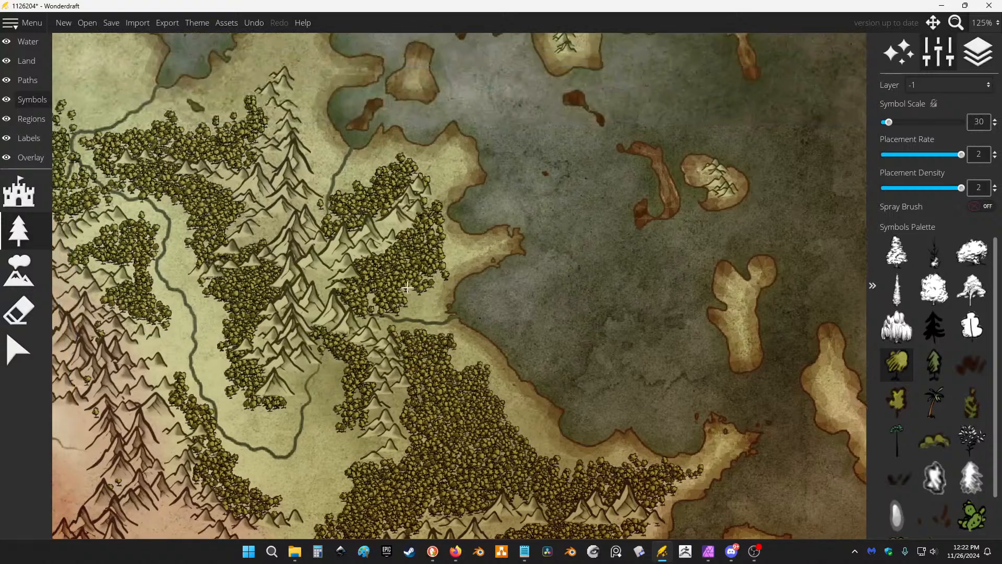
left_click_drag(454, 263, 443, 269)
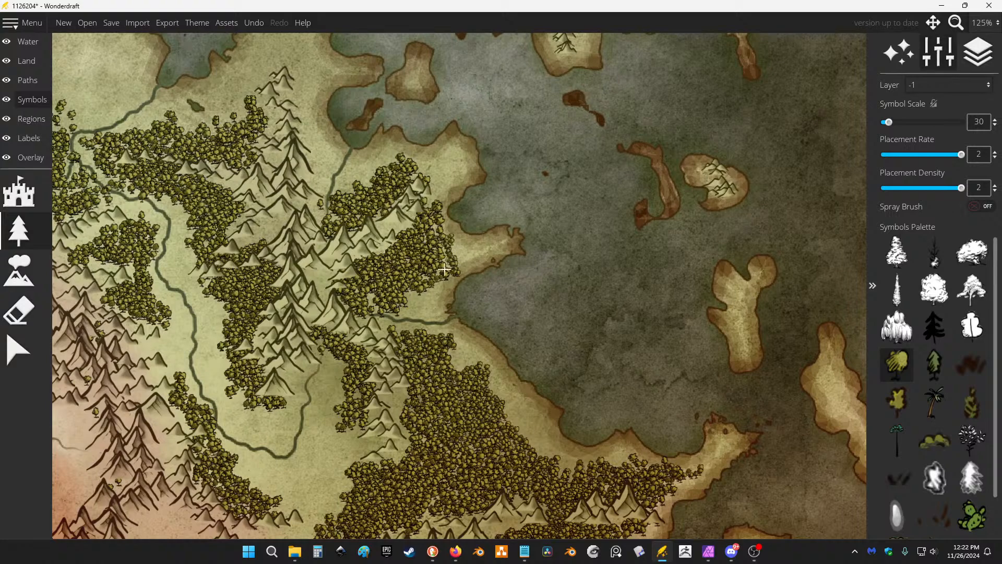
mouse_move(386, 180)
left_mouse_down()
mouse_move(347, 195)
mouse_move(373, 186)
mouse_move(401, 164)
left_mouse_up()
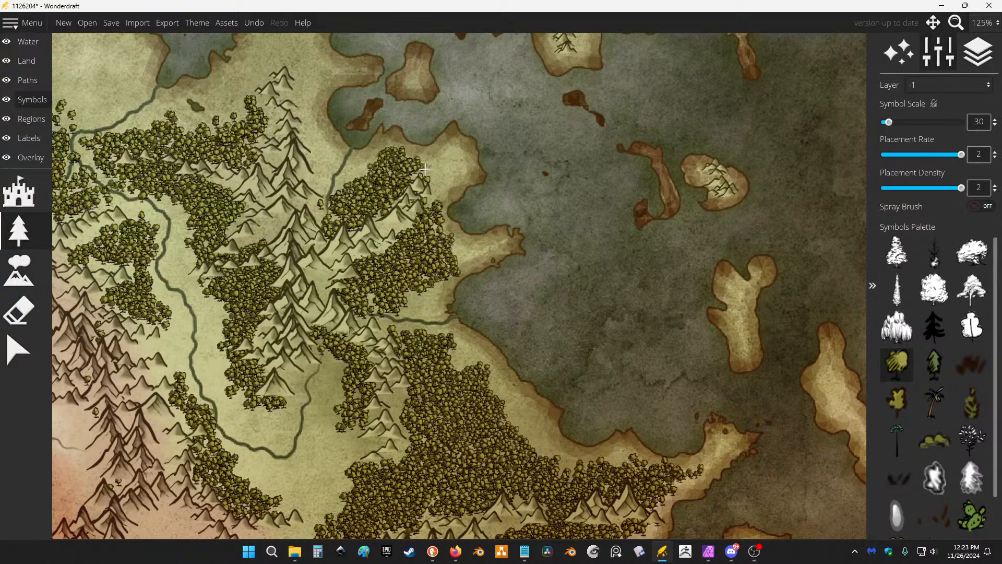
left_click_drag(254, 274, 369, 257)
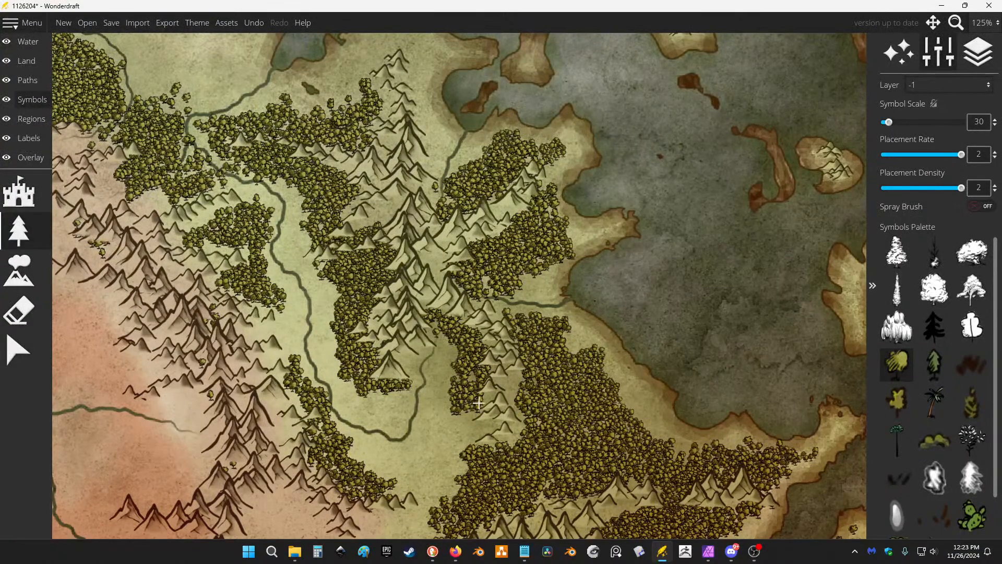
Thicken the small forest west of the winding inland river and the eastern end of the forest south of the northern bay.
mouse_move(387, 298)
left_mouse_down()
mouse_move(523, 311)
mouse_move(432, 290)
mouse_move(448, 280)
mouse_move(477, 318)
left_mouse_up()
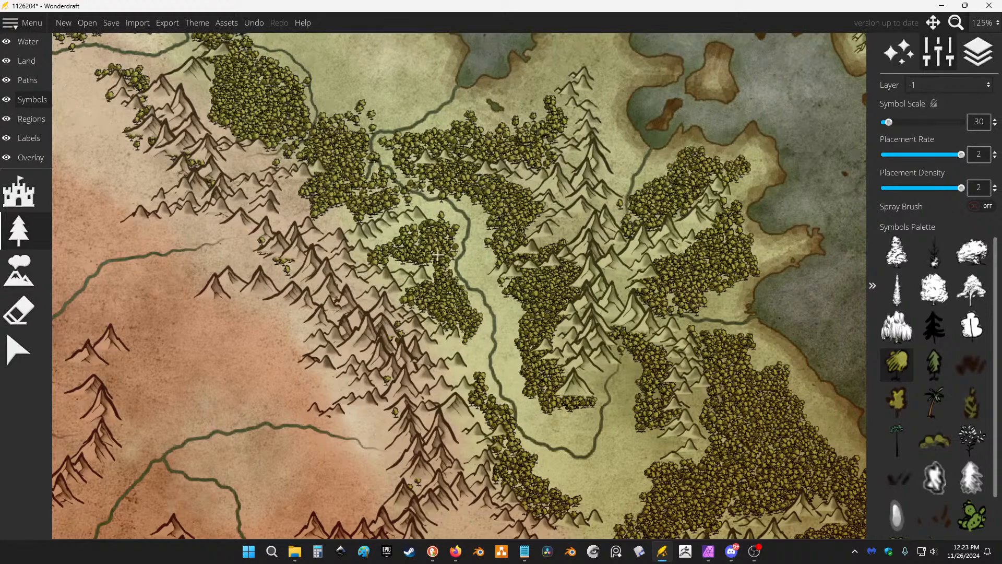
left_click_drag(393, 244, 397, 230)
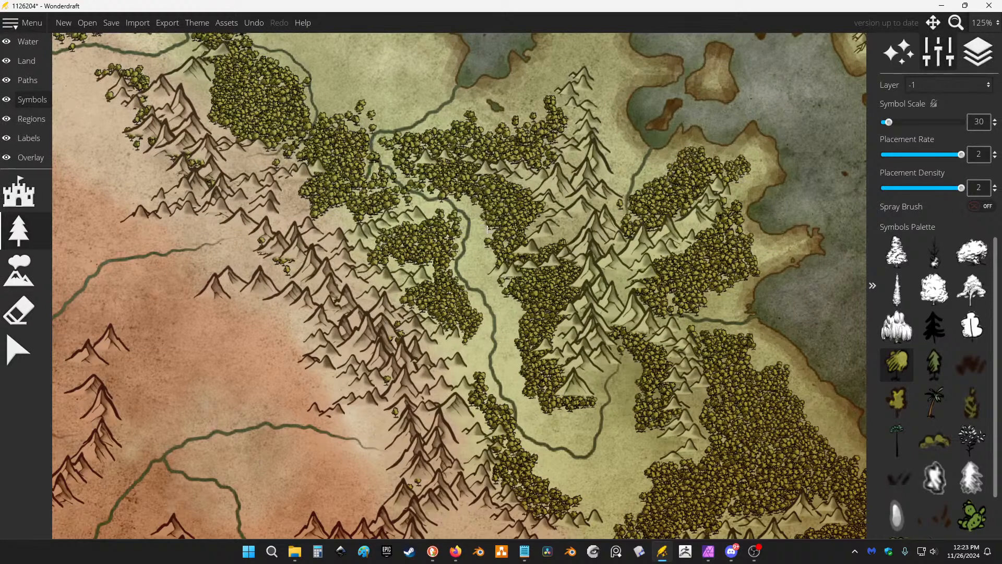
left_click_drag(500, 227, 500, 278)
mouse_move(442, 238)
left_mouse_down()
mouse_move(471, 222)
mouse_move(516, 227)
mouse_move(525, 198)
mouse_move(519, 228)
mouse_move(553, 216)
left_mouse_up()
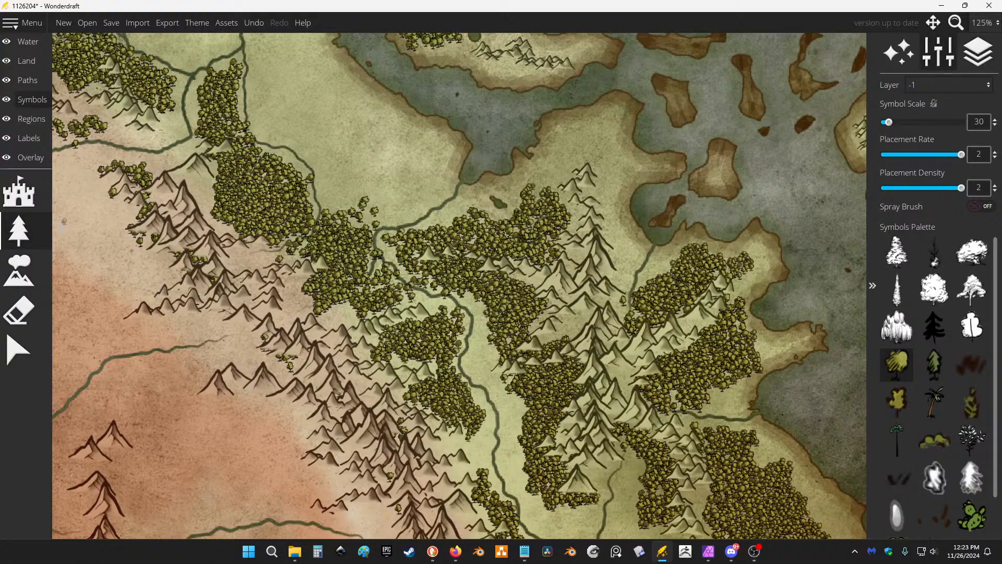
Erase the trees covering the western river branch through the forest, using an eraser size of 2.
key("e")
left_click_drag(910, 99, 884, 100)
scroll(372, 256, "up", 2)
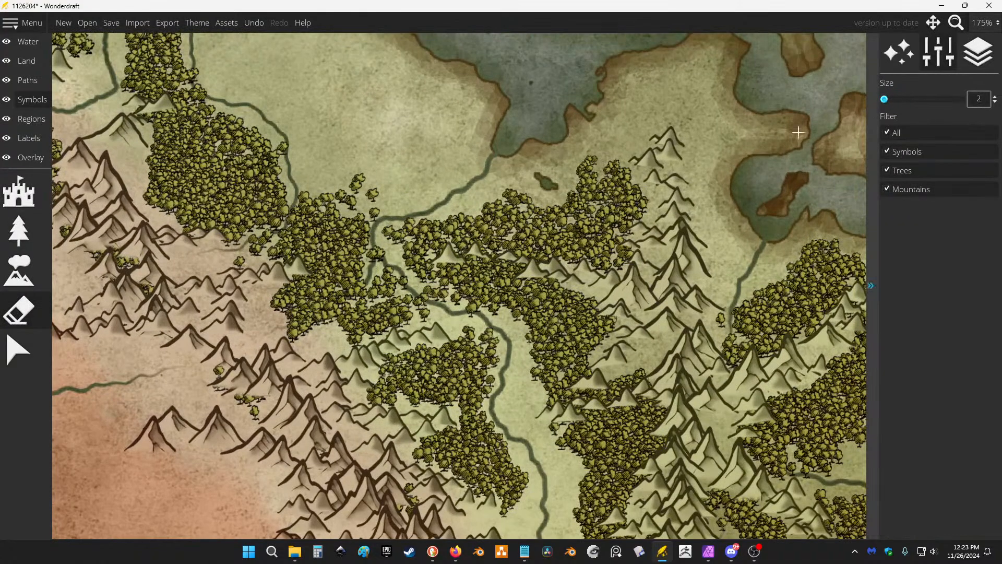
mouse_move(351, 296)
left_mouse_down()
mouse_move(299, 311)
mouse_move(337, 311)
left_mouse_up()
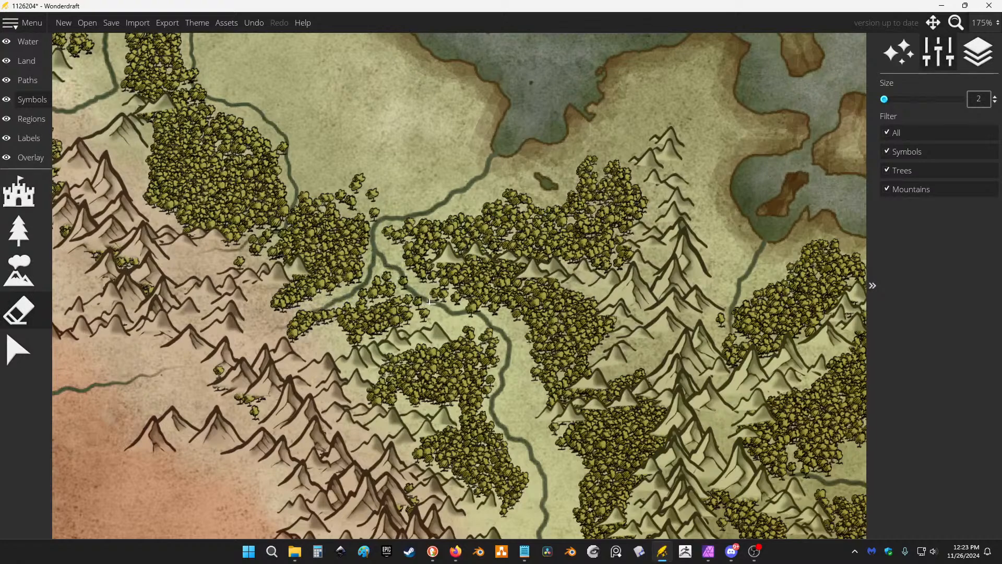
Erase the scattered trees from the inland mountains and the source of the western river, using an eraser size of 48.
scroll(447, 239, "down", 1)
scroll(447, 240, "down", 3)
left_click_drag(642, 441, 552, 395)
scroll(553, 395, "up", 1)
left_click_drag(287, 108, 486, 321)
scroll(486, 320, "up", 2)
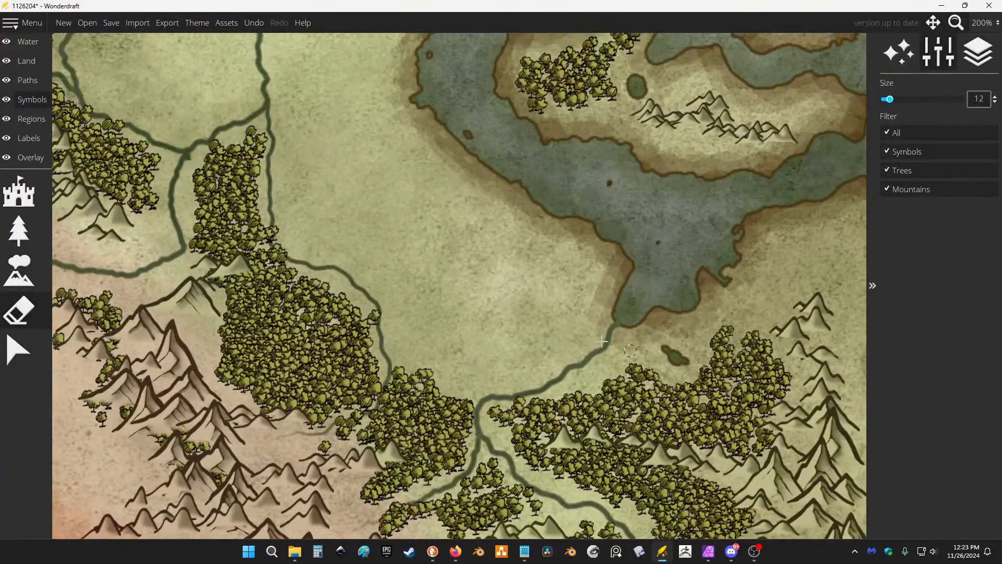
left_click_drag(330, 231, 554, 311)
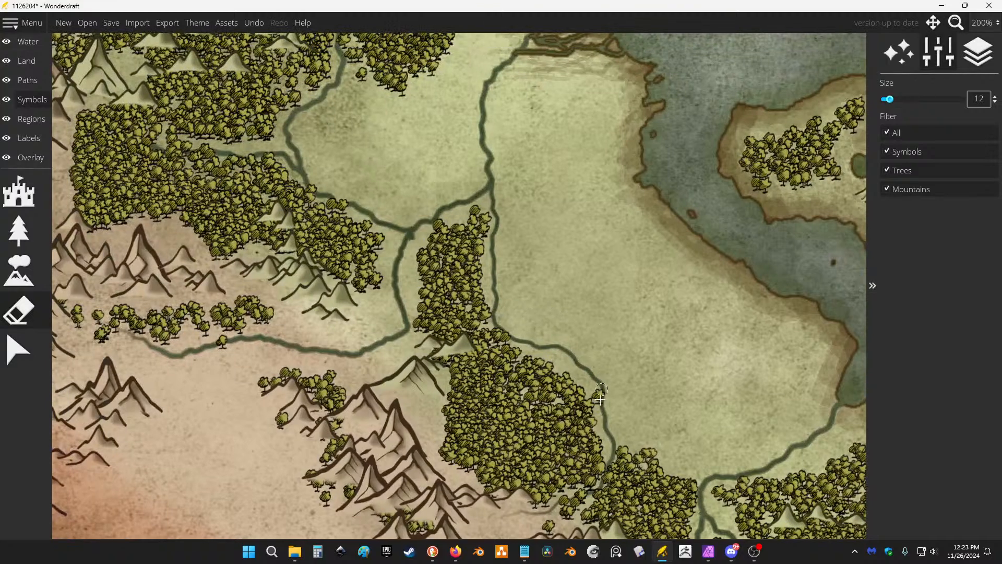
mouse_move(265, 358)
left_mouse_down()
mouse_move(293, 367)
mouse_move(579, 356)
left_mouse_up()
mouse_move(566, 316)
left_mouse_down()
mouse_move(553, 334)
mouse_move(601, 376)
mouse_move(642, 379)
left_mouse_up()
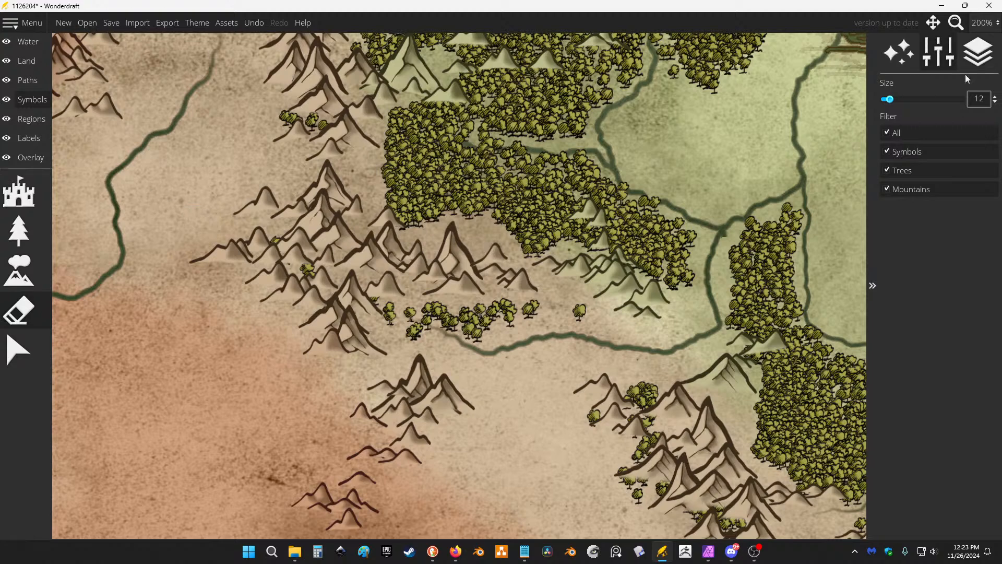
mouse_move(544, 337)
left_mouse_down()
mouse_move(444, 318)
mouse_move(689, 514)
mouse_move(709, 510)
left_mouse_up()
left_click(737, 521)
left_click(656, 403)
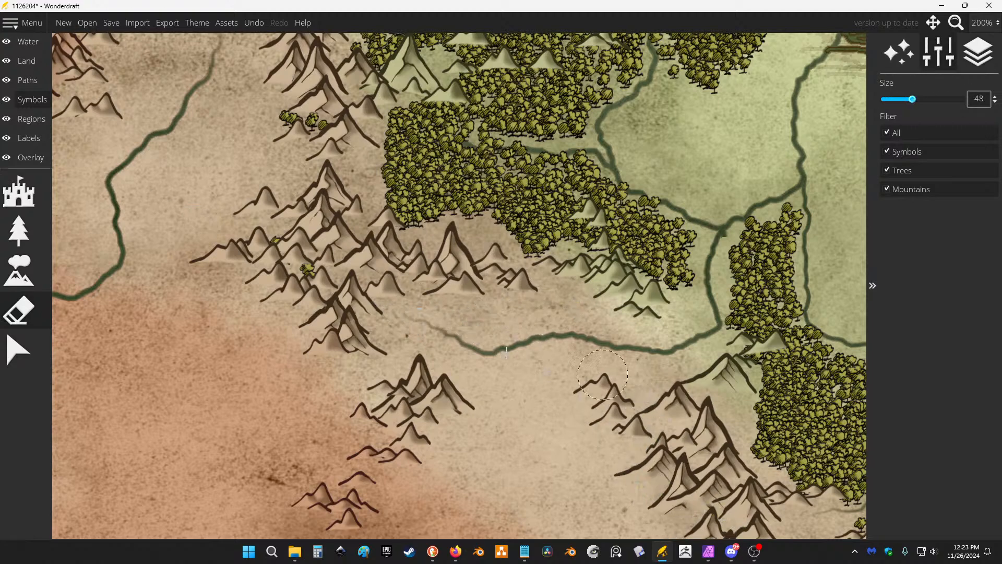
scroll(421, 317, "down", 3)
left_click_drag(633, 164, 283, 323)
scroll(356, 271, "down", 5)
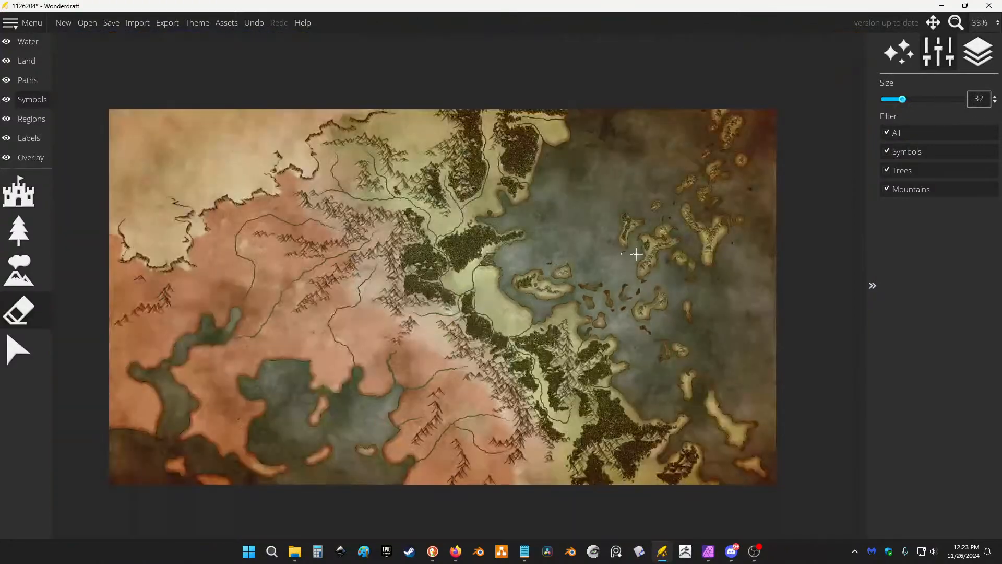
Thicken and widen the forest on the northwestern part of the central eastern island, using trees at symbol scale 40.
scroll(462, 301, "up", 3)
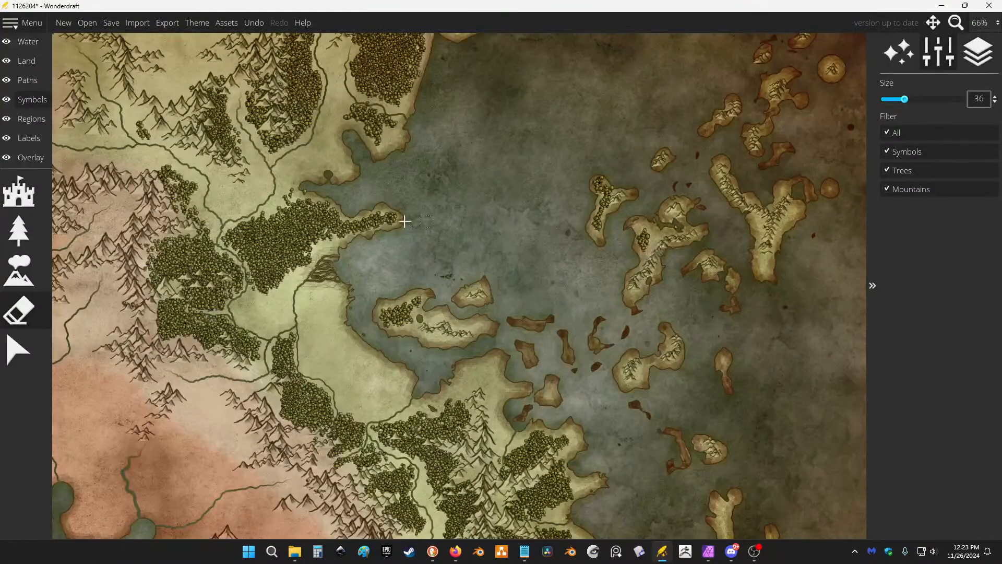
left_click(26, 245)
scroll(689, 238, "up", 5)
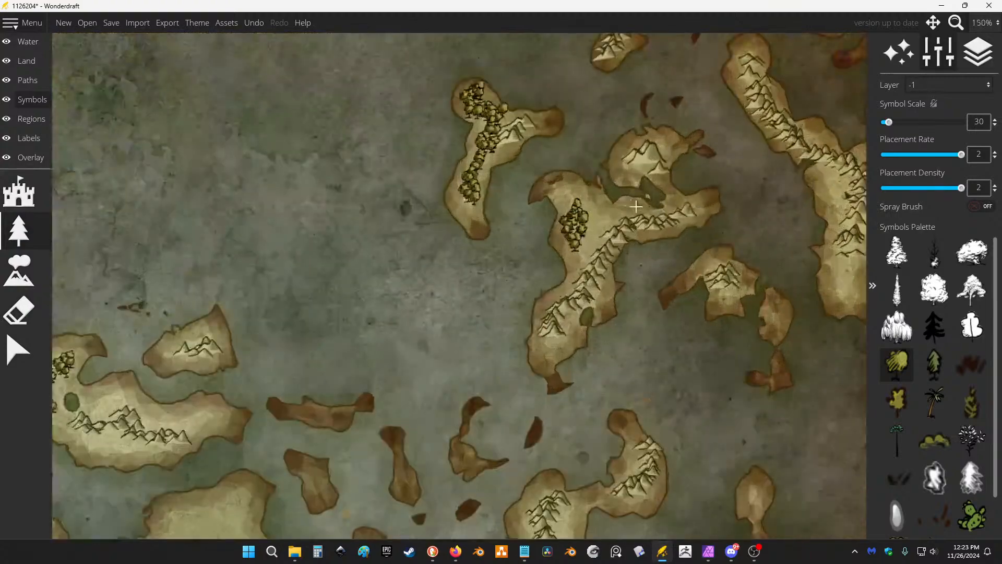
left_click(574, 217)
mouse_move(575, 216)
left_mouse_down()
mouse_move(584, 230)
mouse_move(565, 246)
mouse_move(584, 218)
mouse_move(634, 208)
mouse_move(566, 267)
mouse_move(553, 233)
mouse_move(591, 225)
left_mouse_up()
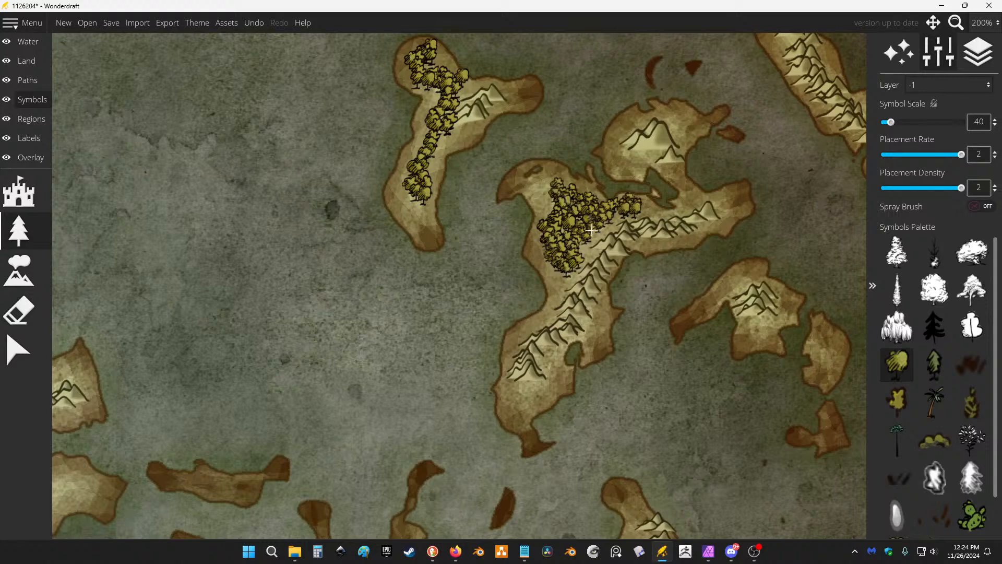
Add trees to the two small islands southeast of the central island and extend the T-shaped island's tree band to its southern end.
mouse_move(695, 318)
left_mouse_down()
mouse_move(754, 263)
mouse_move(752, 337)
mouse_move(828, 342)
mouse_move(822, 374)
mouse_move(835, 340)
left_mouse_up()
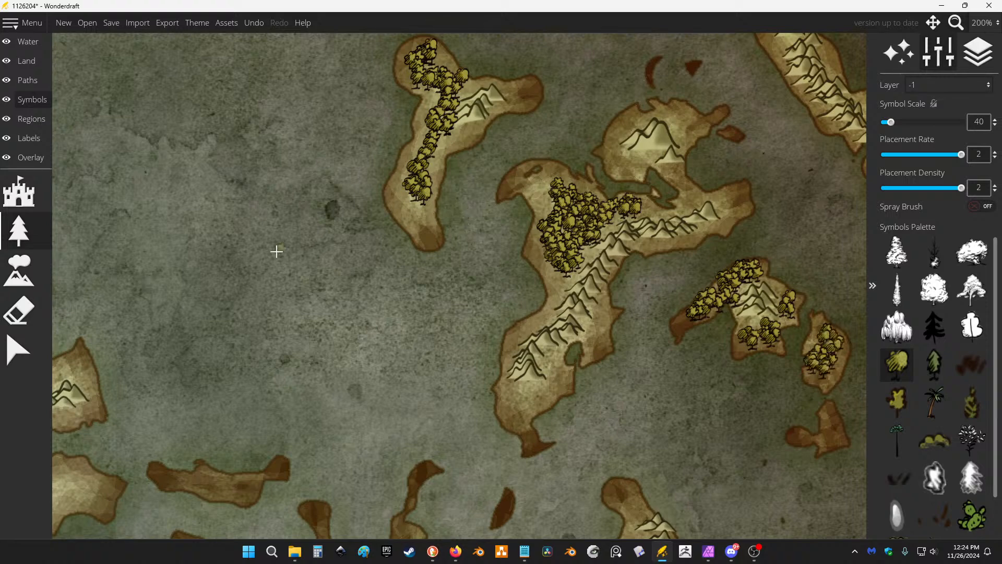
mouse_move(277, 252)
left_mouse_down()
mouse_move(306, 338)
mouse_move(290, 346)
left_mouse_up()
mouse_move(415, 291)
left_mouse_down()
mouse_move(435, 334)
mouse_move(442, 263)
left_mouse_up()
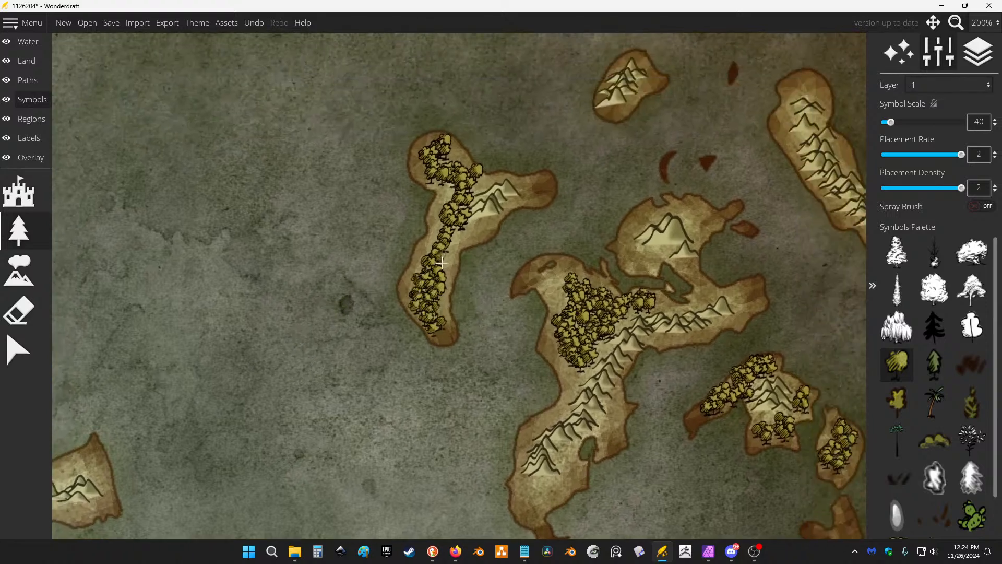
Place trees on the rounded lobe north of the central island and on both flanks of the Y-shaped island's mountains.
mouse_move(710, 191)
left_mouse_down()
mouse_move(600, 206)
mouse_move(595, 242)
left_mouse_up()
left_click_drag(798, 235, 666, 173)
mouse_move(662, 221)
left_mouse_down()
mouse_move(680, 225)
mouse_move(681, 253)
left_mouse_up()
mouse_move(803, 185)
left_mouse_down()
mouse_move(778, 201)
mouse_move(747, 247)
left_mouse_up()
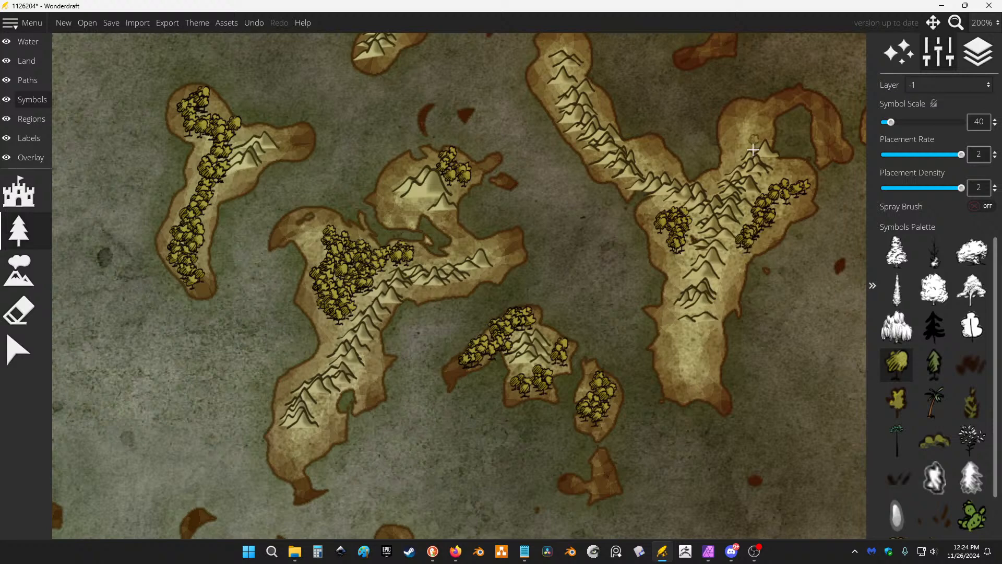
Add trees to the Y-shaped island's northeastern arm and southern stem, and to the round and crooked islets beside it.
left_click_drag(752, 129, 725, 183)
mouse_move(718, 320)
left_mouse_down()
mouse_move(706, 270)
mouse_move(671, 285)
mouse_move(679, 297)
mouse_move(697, 290)
mouse_move(719, 219)
mouse_move(796, 140)
left_mouse_up()
mouse_move(689, 207)
left_mouse_down()
mouse_move(584, 265)
mouse_move(367, 349)
left_mouse_up()
mouse_move(564, 198)
left_mouse_down()
mouse_move(542, 227)
mouse_move(560, 224)
left_mouse_up()
mouse_move(378, 137)
left_mouse_down()
mouse_move(403, 111)
mouse_move(447, 172)
mouse_move(556, 205)
left_mouse_up()
key("ctrl+z")
left_click_drag(538, 210, 492, 266)
Plant trees around the northwestern side of the mountain on the round northeastern island, undoing the stroke that spills into the sea.
scroll(624, 203, "down", 4)
left_click_drag(214, 300, 377, 269)
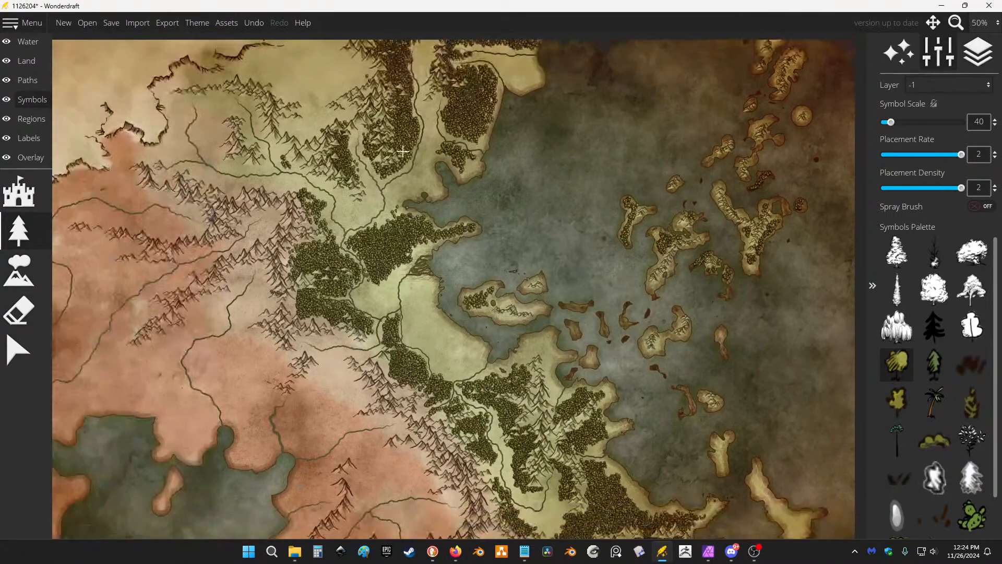
left_click_drag(743, 117, 586, 224)
scroll(590, 222, "up", 5)
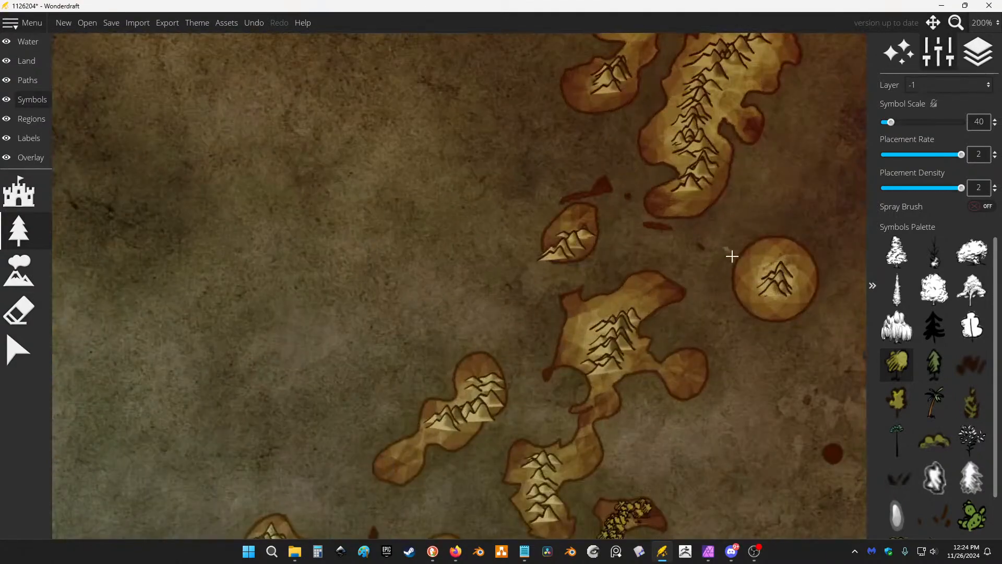
mouse_move(762, 262)
left_mouse_down()
mouse_move(750, 286)
mouse_move(764, 262)
mouse_move(788, 246)
left_mouse_up()
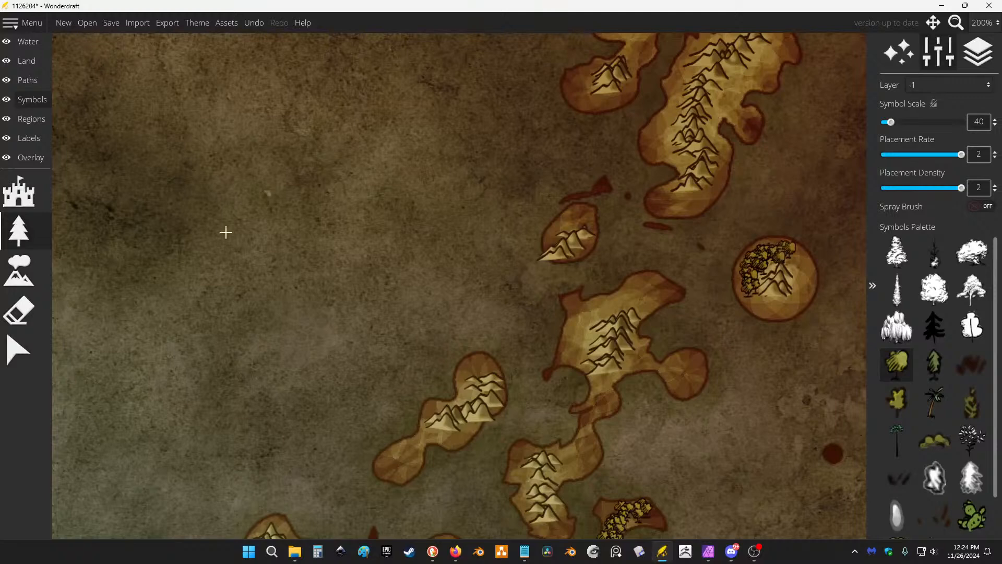
left_click(38, 310)
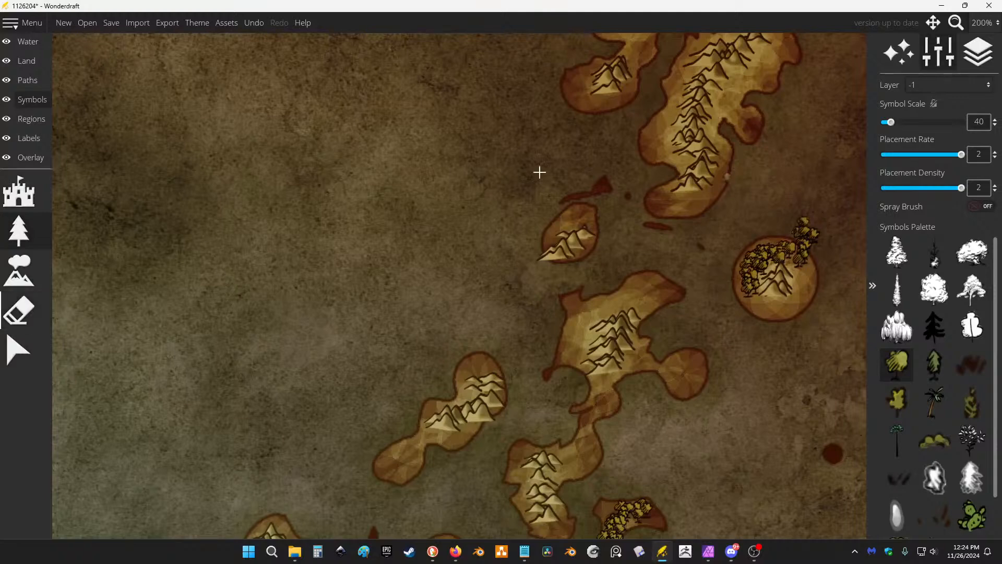
key("ctrl+z")
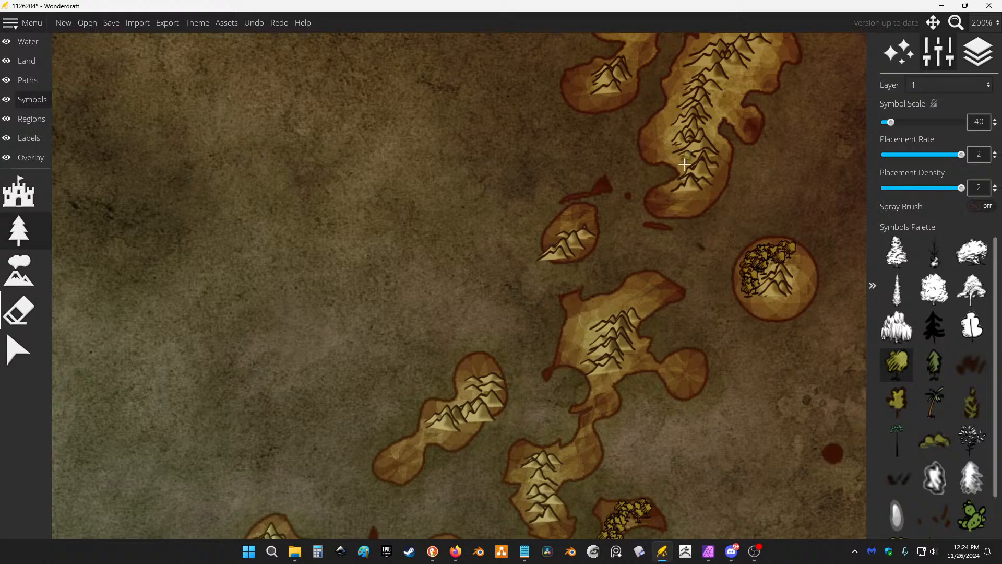
Line the mountains with trees on the large northernmost island, its western neighbour and the elongated island to the southwest.
mouse_move(684, 164)
left_mouse_down()
mouse_move(656, 141)
mouse_move(673, 111)
mouse_move(739, 99)
mouse_move(745, 120)
mouse_move(747, 78)
mouse_move(778, 50)
left_mouse_up()
left_click_drag(631, 61, 634, 37)
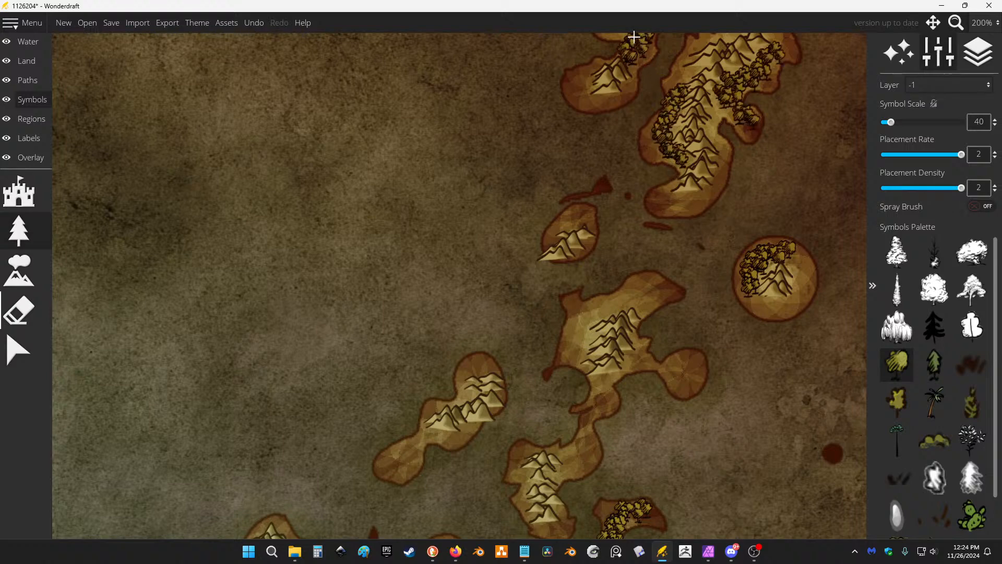
mouse_move(492, 365)
left_mouse_down()
mouse_move(463, 402)
mouse_move(446, 406)
mouse_move(397, 469)
mouse_move(474, 426)
left_mouse_up()
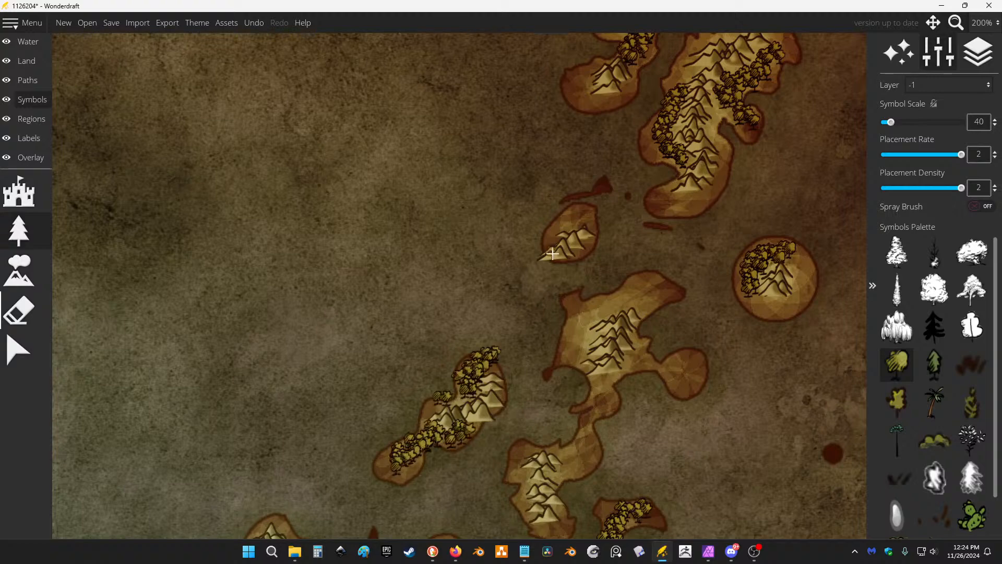
Add trees around the mountains and on the eastern lobe of the island southwest of the round one, including its southern part.
scroll(595, 260, "down", 5)
scroll(627, 280, "up", 5)
mouse_move(561, 310)
left_mouse_down()
mouse_move(539, 318)
mouse_move(603, 317)
mouse_move(605, 306)
mouse_move(559, 235)
mouse_move(543, 262)
mouse_move(494, 291)
mouse_move(493, 306)
mouse_move(506, 280)
left_mouse_up()
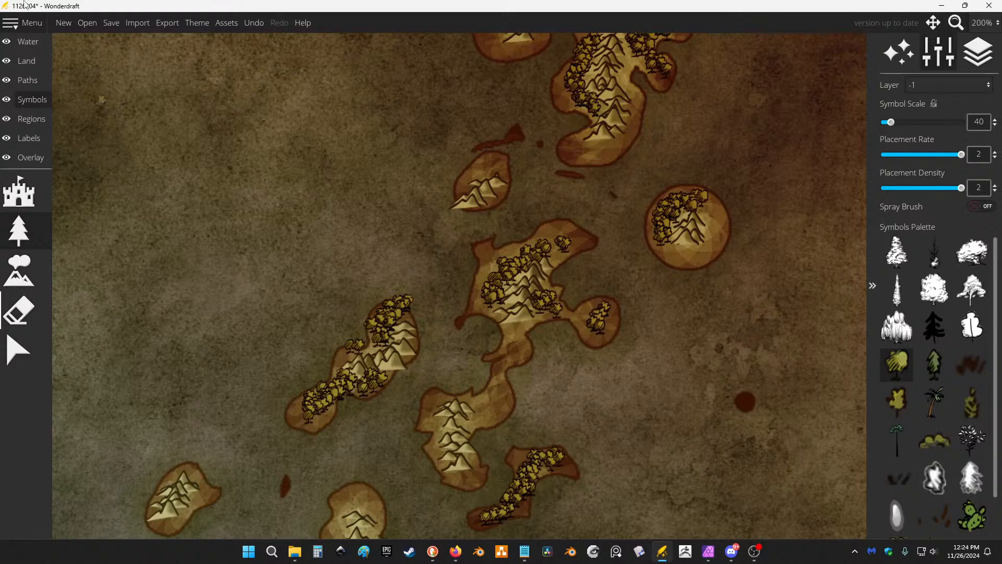
scroll(460, 314, "up", 2)
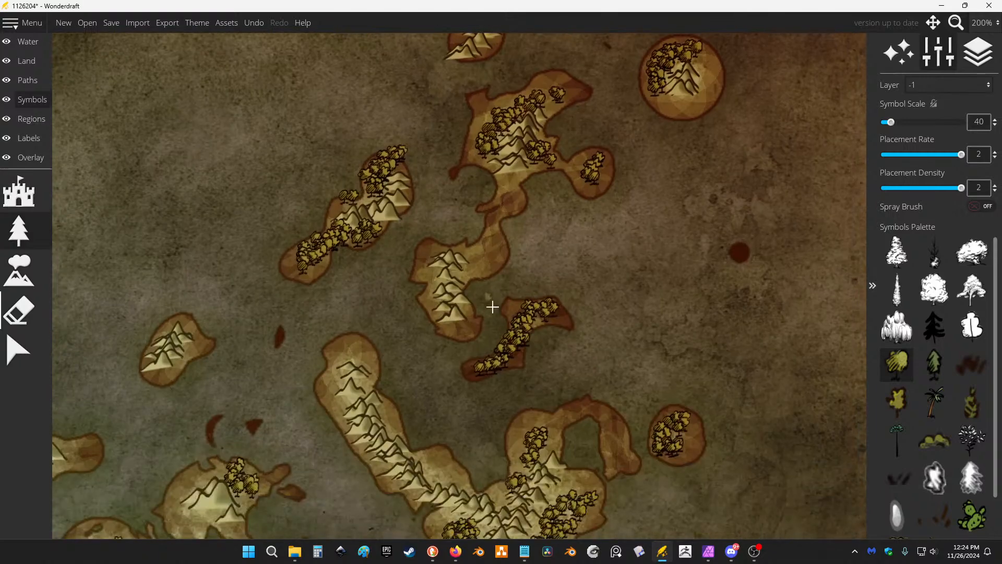
mouse_move(483, 264)
left_mouse_down()
mouse_move(462, 256)
mouse_move(488, 233)
mouse_move(394, 258)
mouse_move(402, 267)
left_mouse_up()
mouse_move(305, 410)
left_mouse_down()
mouse_move(320, 353)
mouse_move(332, 339)
mouse_move(304, 357)
mouse_move(305, 399)
mouse_move(343, 417)
left_mouse_up()
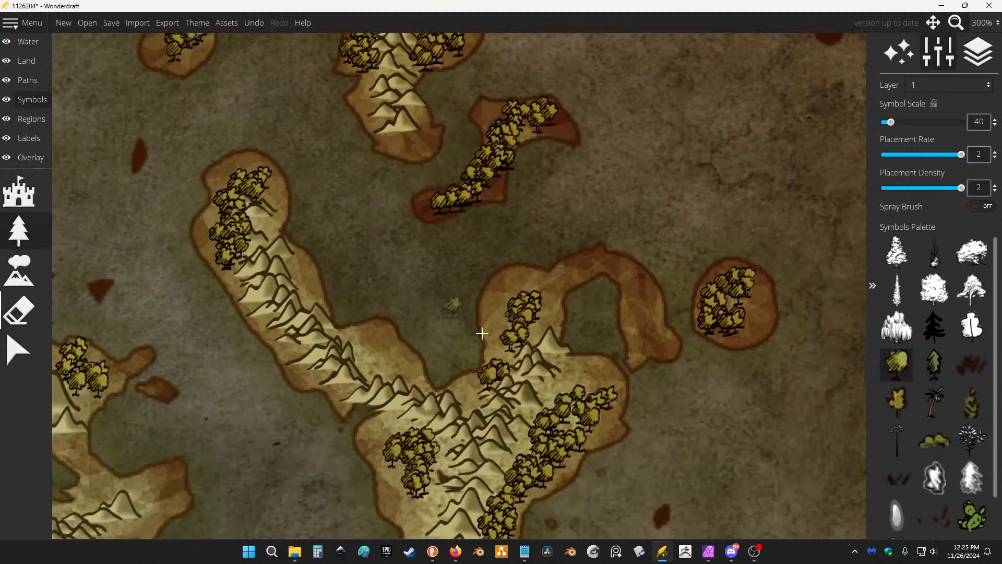
mouse_move(481, 336)
left_mouse_down()
mouse_move(513, 332)
mouse_move(509, 373)
mouse_move(530, 411)
mouse_move(585, 413)
left_mouse_up()
key("ctrl+z")
key("ctrl+z")
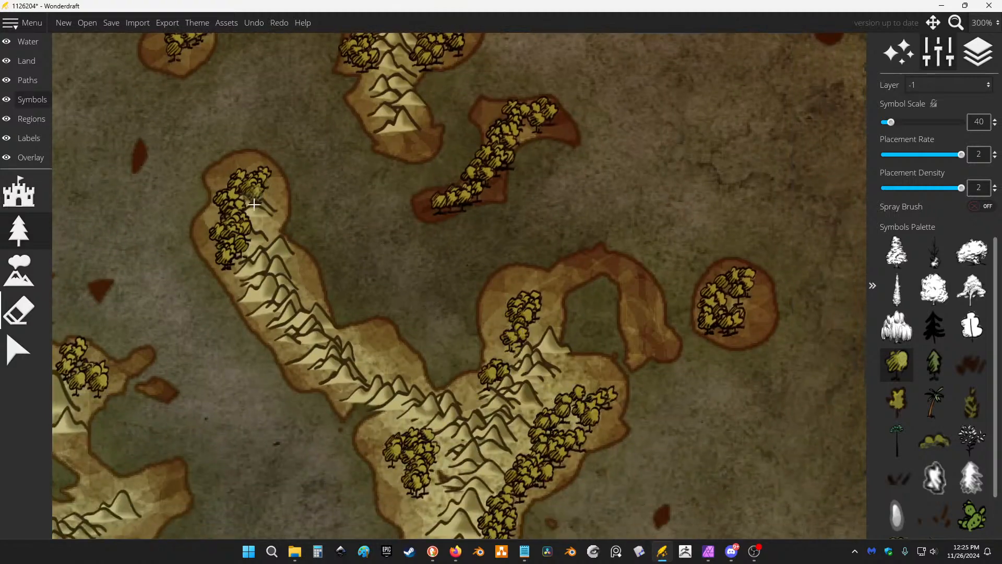
Place trees on the western edge of the Y-shaped island's northwestern arm and on the hooked spit to its northeast.
left_click_drag(230, 209, 217, 261)
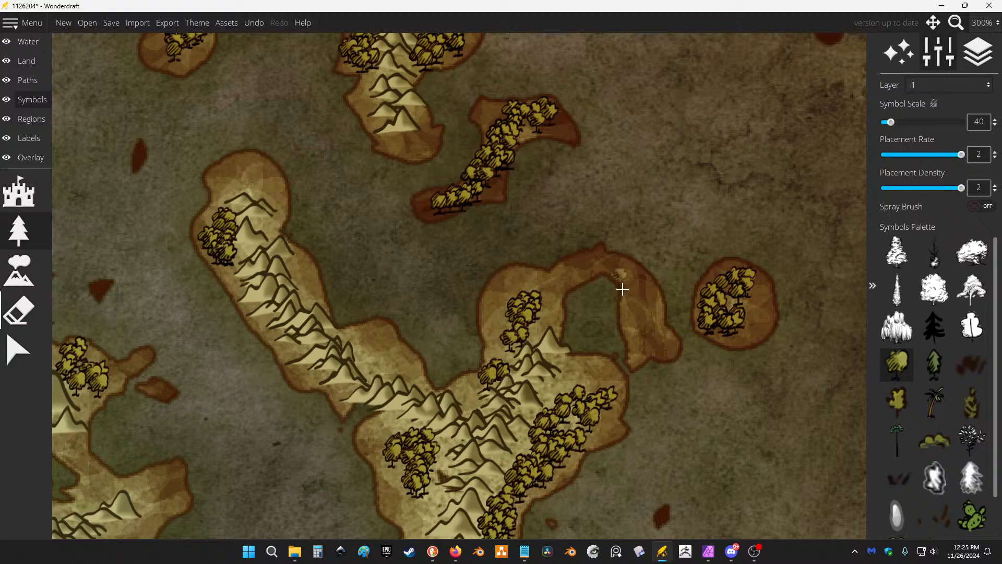
left_click_drag(621, 277, 644, 321)
left_click_drag(710, 313, 725, 292)
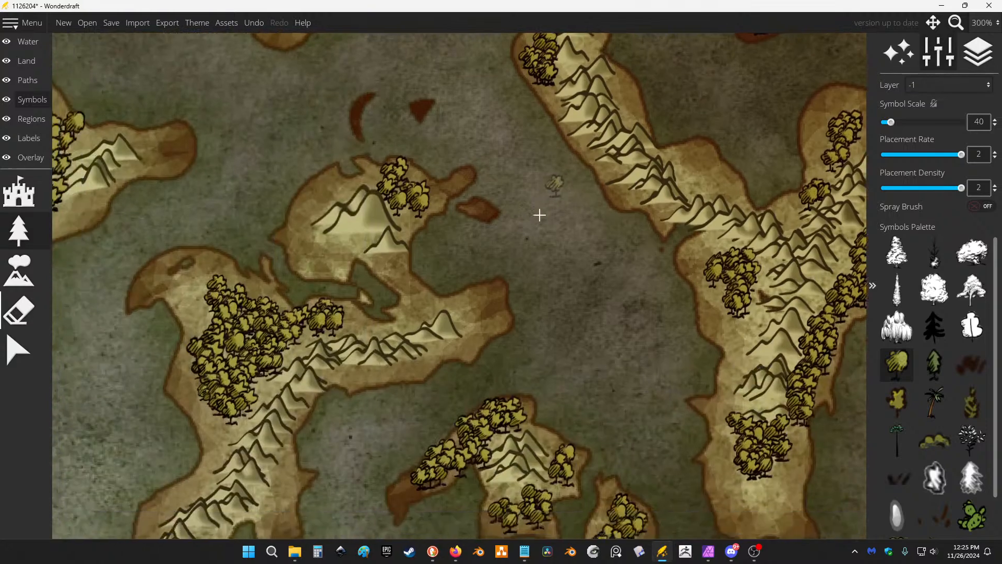
Place trees on the central island's eastern tip, along its western shore and around the mountains at its southern end.
mouse_move(475, 305)
left_mouse_down()
mouse_move(479, 328)
mouse_move(452, 347)
left_mouse_up()
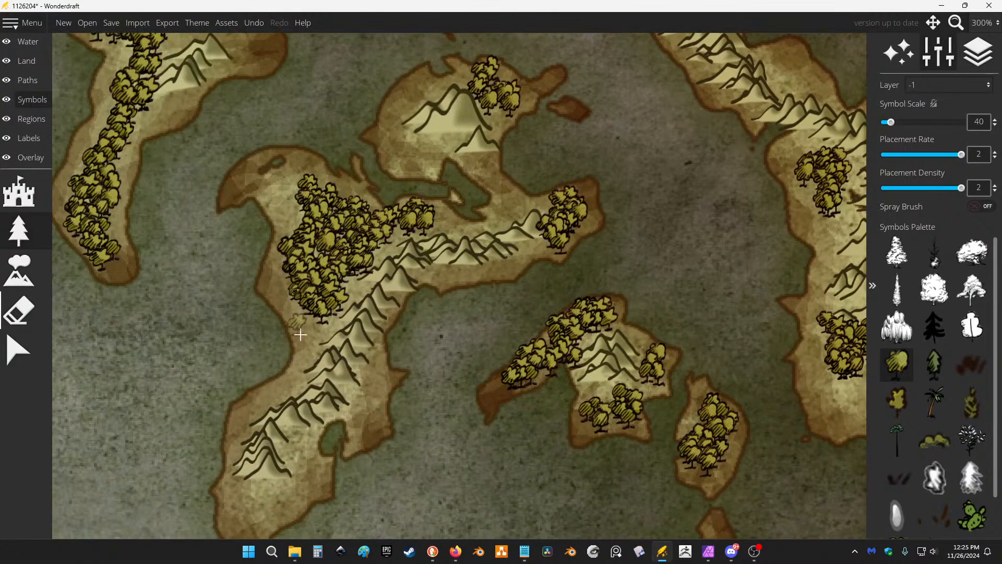
mouse_move(297, 331)
left_mouse_down()
mouse_move(375, 404)
mouse_move(264, 519)
mouse_move(230, 496)
left_mouse_up()
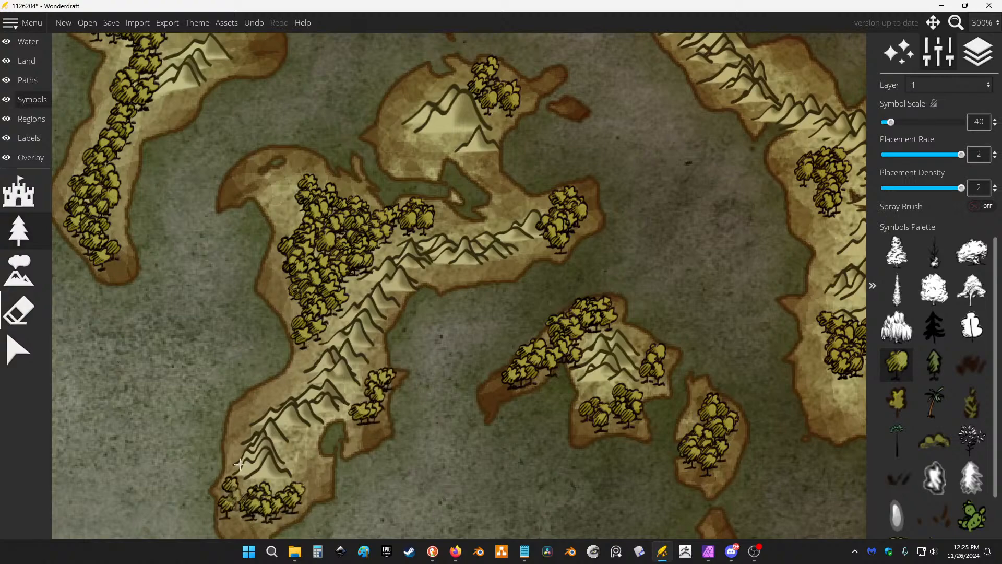
Surround the mountains on the two-lobed island farther south with trees and add a few to the narrow islet east of it.
scroll(436, 228, "down", 7)
left_click_drag(438, 431, 522, 185)
scroll(461, 235, "up", 5)
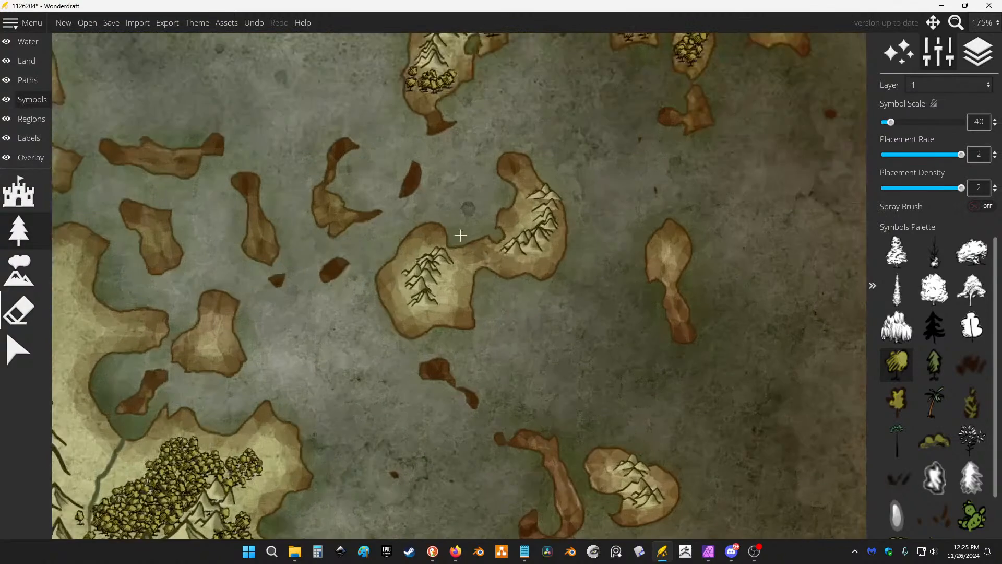
mouse_move(479, 285)
left_mouse_down()
mouse_move(430, 314)
mouse_move(445, 336)
mouse_move(451, 313)
mouse_move(443, 329)
mouse_move(358, 329)
mouse_move(383, 358)
mouse_move(508, 278)
mouse_move(571, 283)
mouse_move(581, 257)
mouse_move(541, 152)
left_mouse_up()
left_click_drag(756, 262, 751, 290)
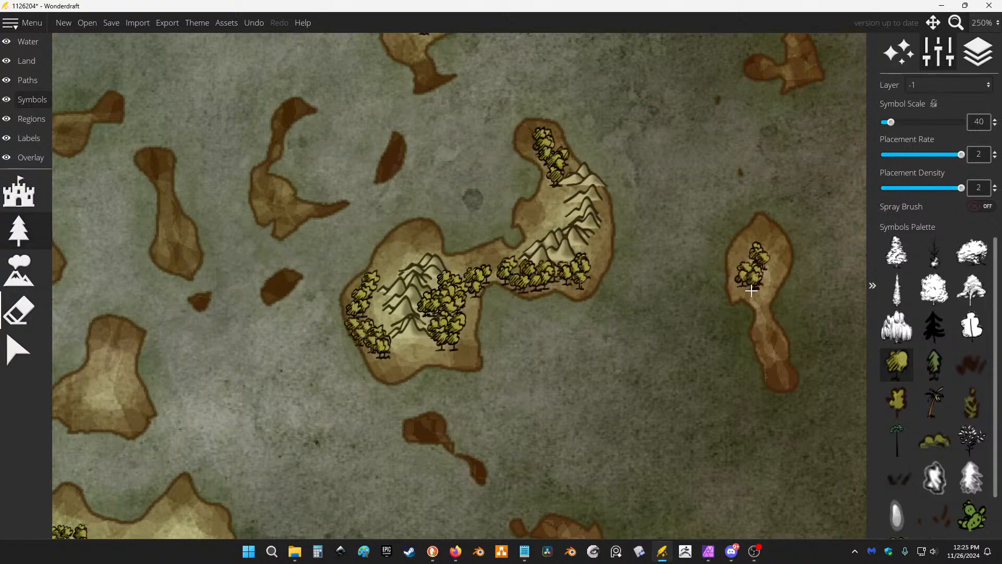
Add small groups of trees to the chain of bare islets between the two-lobed island and the mainland.
left_click_drag(259, 197, 291, 214)
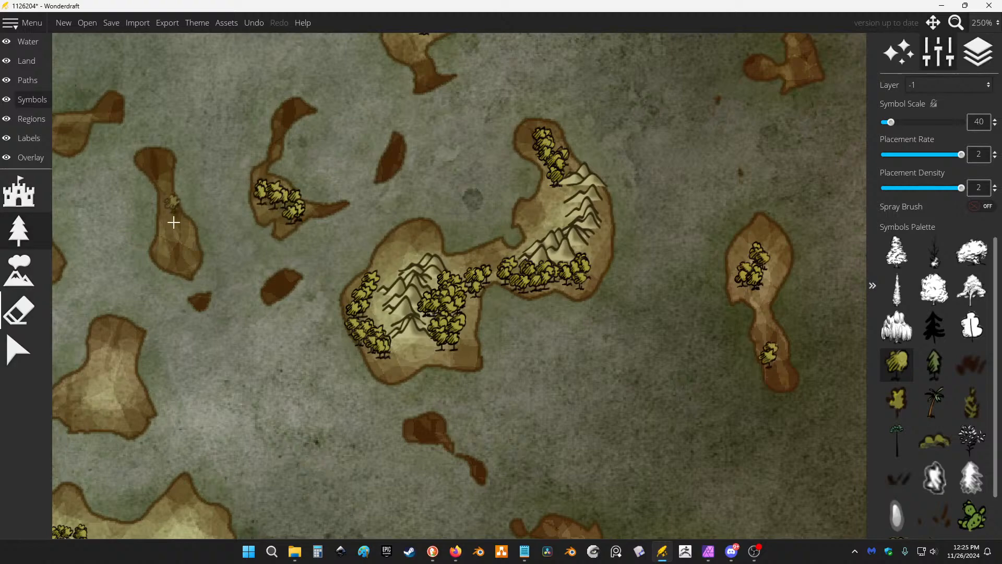
left_click_drag(173, 219, 178, 254)
left_click_drag(278, 225, 305, 447)
mouse_move(326, 297)
left_mouse_down()
mouse_move(496, 260)
mouse_move(620, 210)
left_mouse_up()
left_click_drag(315, 339, 356, 401)
mouse_move(298, 264)
left_mouse_down()
mouse_move(363, 276)
mouse_move(406, 266)
left_mouse_up()
left_click_drag(481, 399, 471, 176)
left_click_drag(423, 259, 333, 384)
left_click_drag(405, 305, 445, 320)
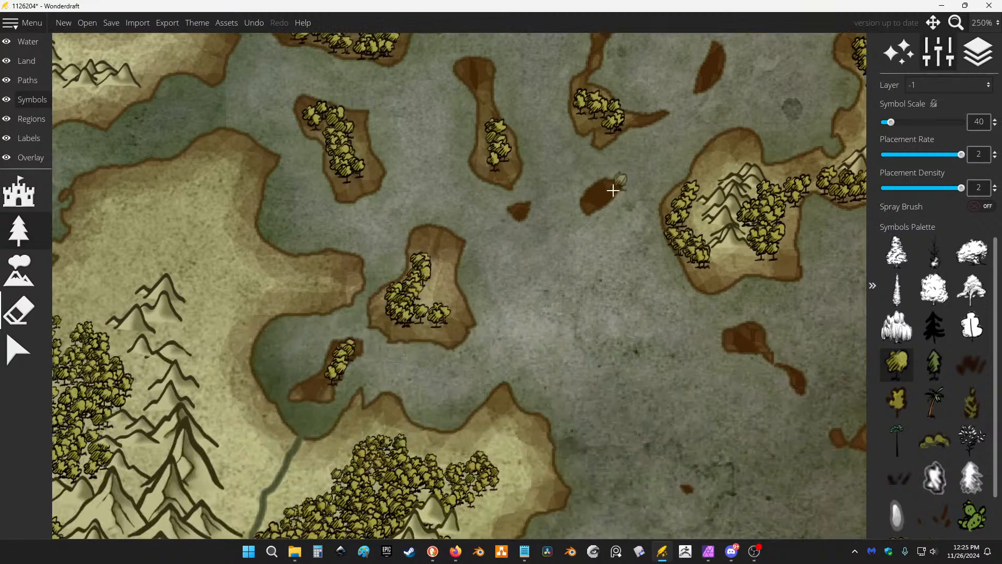
Place trees on the curved islet and around the mountains of the small island just east of it.
left_click_drag(611, 190, 587, 207)
key("ctrl+z")
left_click_drag(783, 294, 488, 239)
mouse_move(608, 365)
left_mouse_down()
mouse_move(606, 401)
mouse_move(625, 446)
mouse_move(694, 398)
mouse_move(594, 348)
mouse_move(575, 358)
mouse_move(593, 388)
left_mouse_up()
key("ctrl+z")
left_click_drag(689, 379, 671, 390)
left_click(519, 397)
Run a band of trees down the centre of the forked island farther south.
mouse_move(519, 397)
left_mouse_down()
mouse_move(532, 418)
mouse_move(428, 205)
left_mouse_up()
mouse_move(606, 330)
left_mouse_down()
mouse_move(601, 373)
mouse_move(567, 385)
mouse_move(534, 374)
mouse_move(564, 449)
left_mouse_up()
mouse_move(564, 449)
left_mouse_down()
mouse_move(468, 256)
mouse_move(423, 274)
mouse_move(402, 259)
mouse_move(392, 308)
left_mouse_up()
Reduce the mountain symbol scale to 35 and place ridges along the long southeastern island and on the small island south of it.
scroll(532, 286, "down", 6)
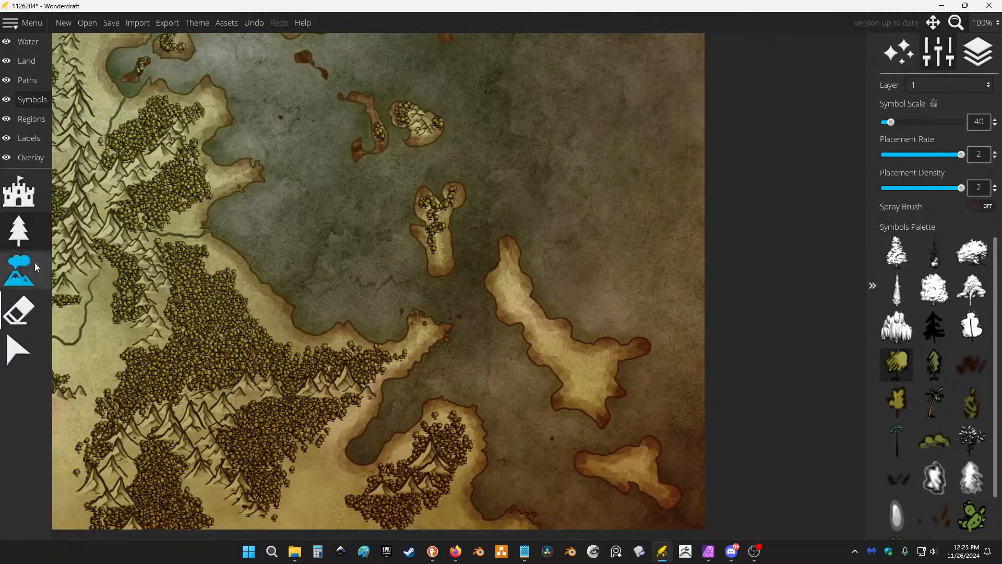
left_click(19, 270)
scroll(576, 297, "up", 1)
mouse_move(491, 278)
left_mouse_down()
mouse_move(506, 294)
mouse_move(527, 308)
mouse_move(505, 270)
mouse_move(531, 317)
left_mouse_up()
key("ctrl+z")
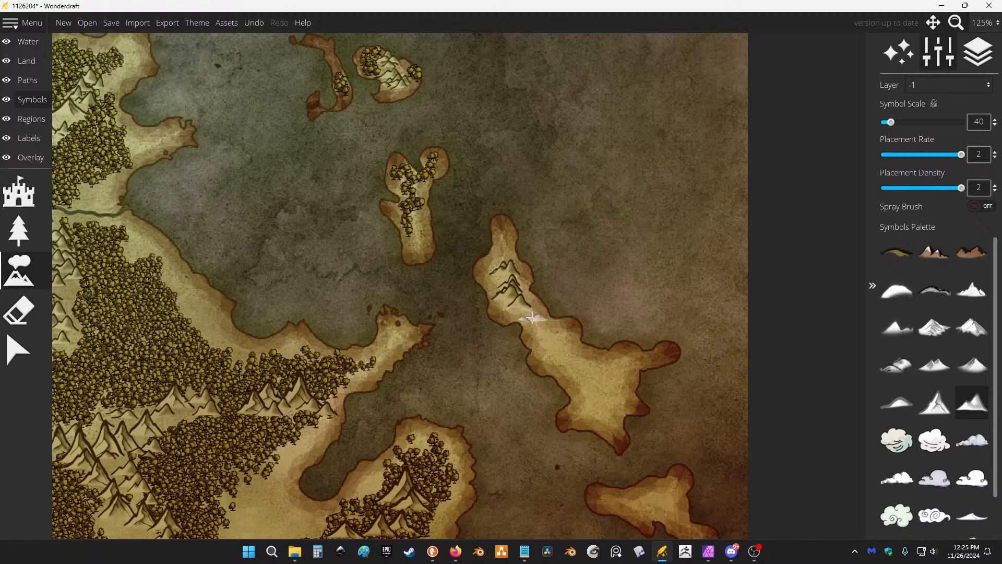
key("ctrl+z")
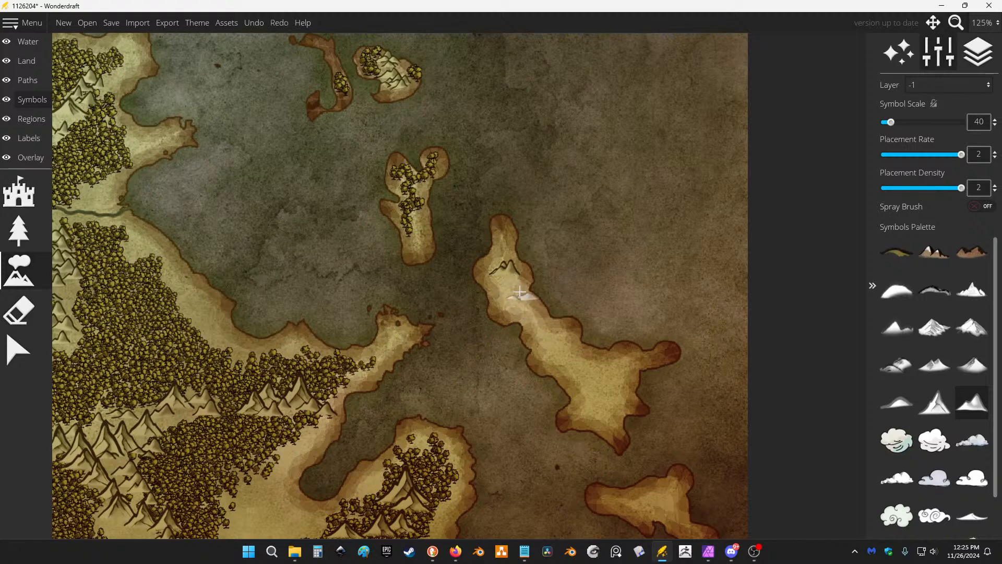
scroll(514, 288, "up", 1)
scroll(515, 288, "up", 1)
scroll(514, 285, "down", 1)
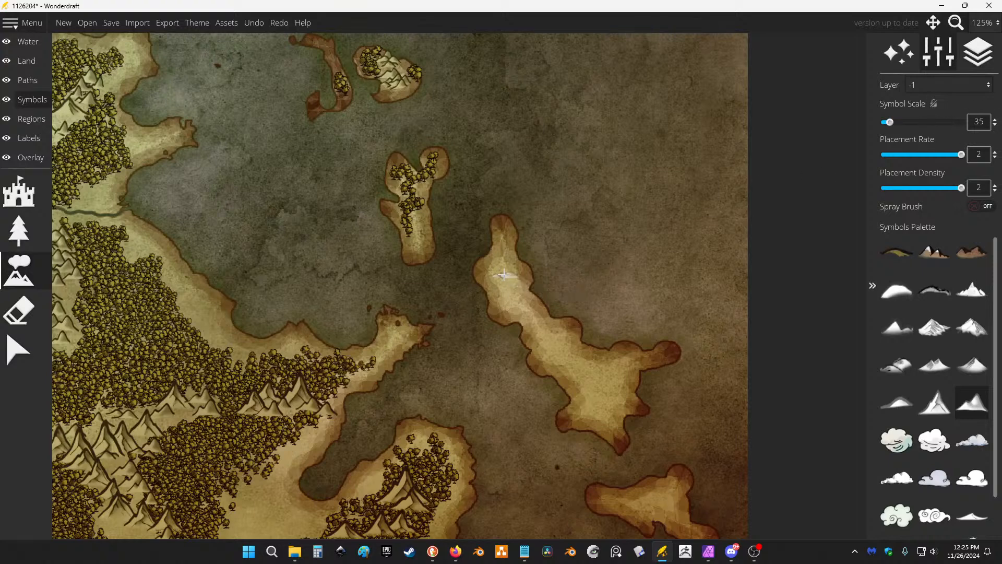
mouse_move(505, 269)
left_mouse_down()
mouse_move(548, 335)
mouse_move(601, 371)
mouse_move(632, 370)
mouse_move(606, 413)
left_mouse_up()
mouse_move(625, 501)
left_mouse_down()
mouse_move(643, 513)
mouse_move(670, 486)
mouse_move(660, 494)
left_mouse_up()
key("ctrl+z")
Place a cluster of trees on the northern end of the long southeastern island.
scroll(609, 331, "down", 6)
scroll(462, 245, "up", 4)
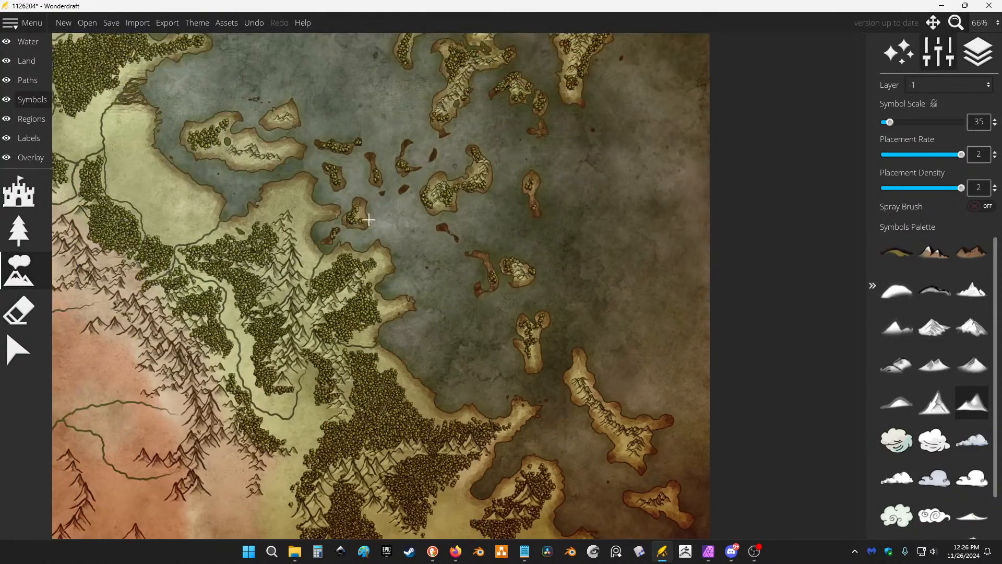
left_click(19, 229)
scroll(586, 322, "up", 5)
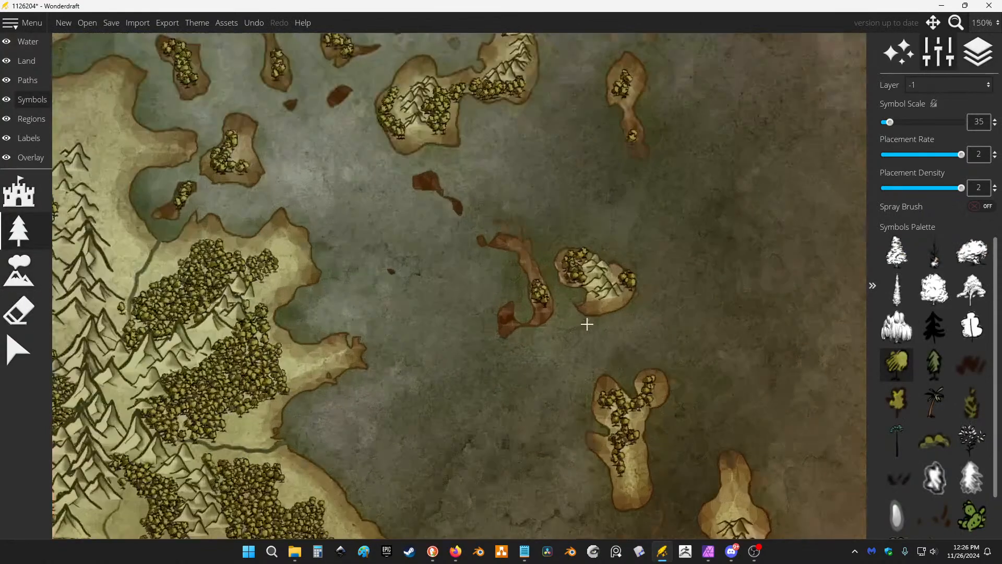
left_click_drag(628, 402, 560, 263)
left_click_drag(559, 341, 567, 407)
mouse_move(706, 405)
left_mouse_down()
mouse_move(599, 300)
mouse_move(618, 308)
mouse_move(618, 328)
mouse_move(586, 361)
mouse_move(589, 368)
mouse_move(618, 331)
mouse_move(639, 381)
left_mouse_up()
Thicken the forest north of the mountains near the mainland's southeastern peninsula and save the map.
left_click_drag(321, 335, 569, 196)
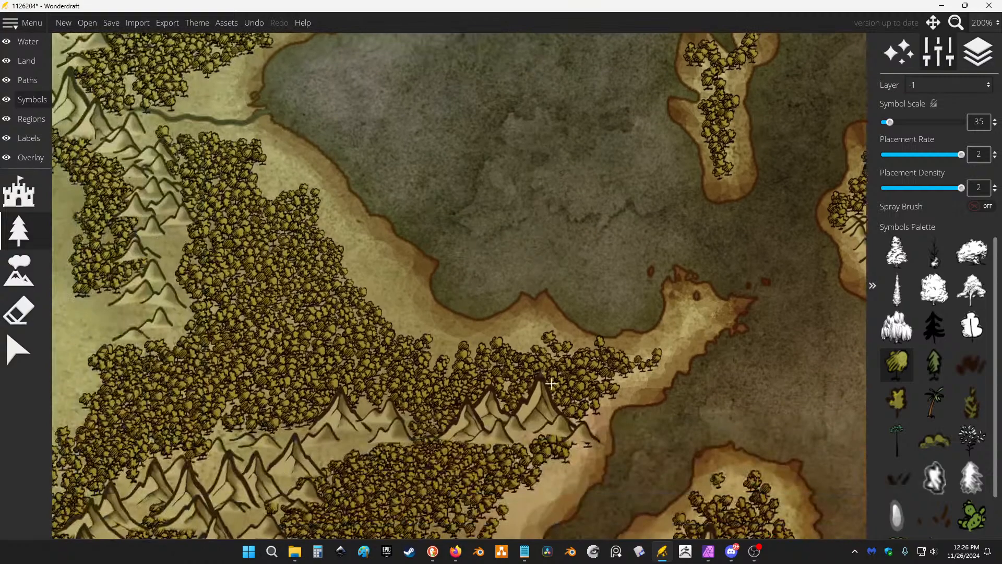
left_click_drag(549, 359, 504, 358)
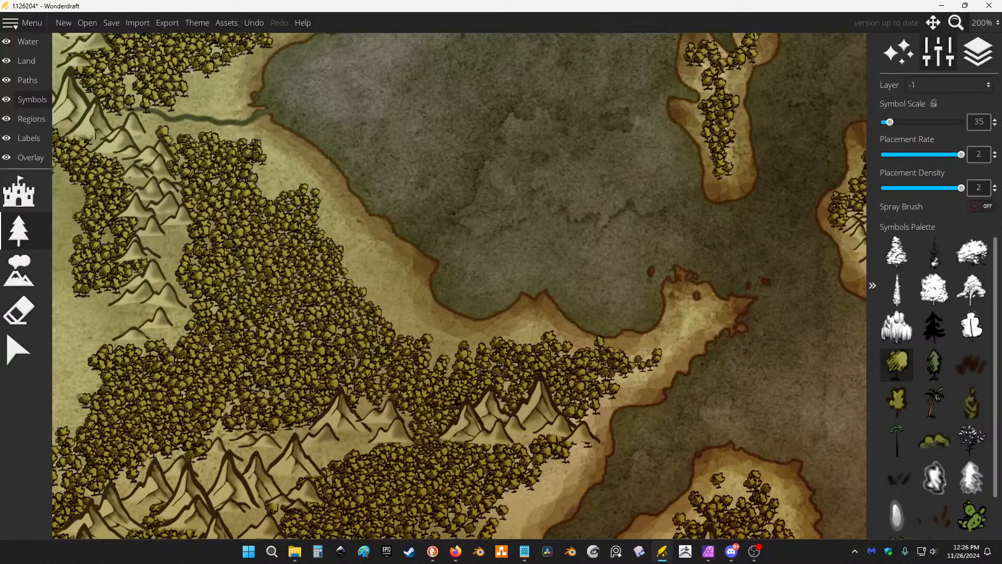
left_click(110, 22)
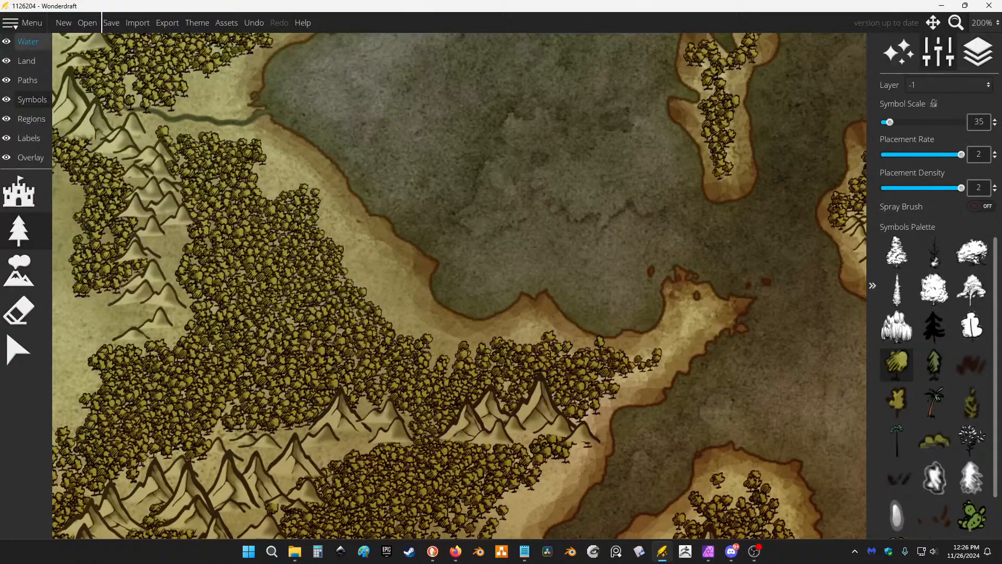
Switch to the browser, look through several Gashadokuro images in the Google search results, and move the browser window away.
key("alt+Tab")
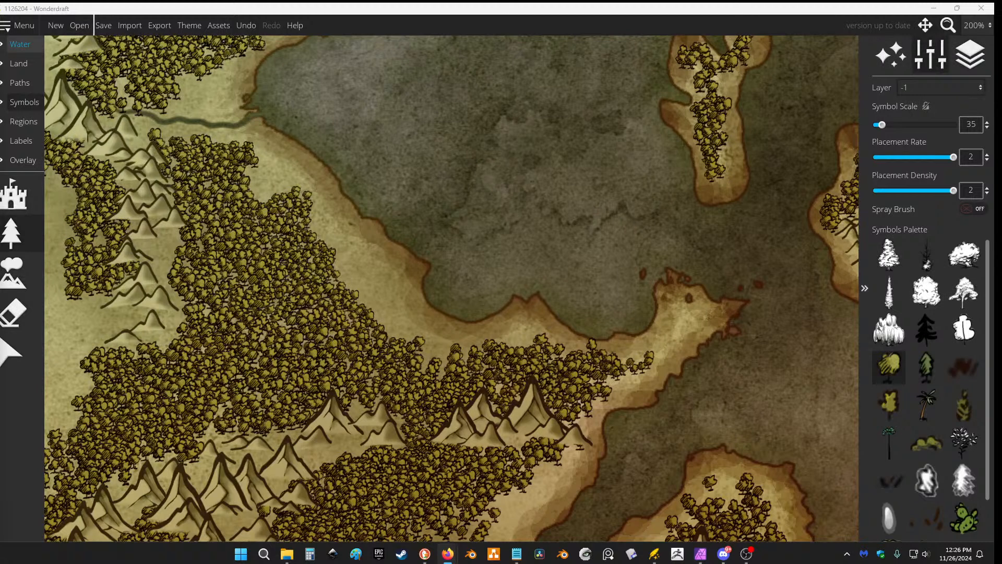
left_click_drag(0, 78, 709, 39)
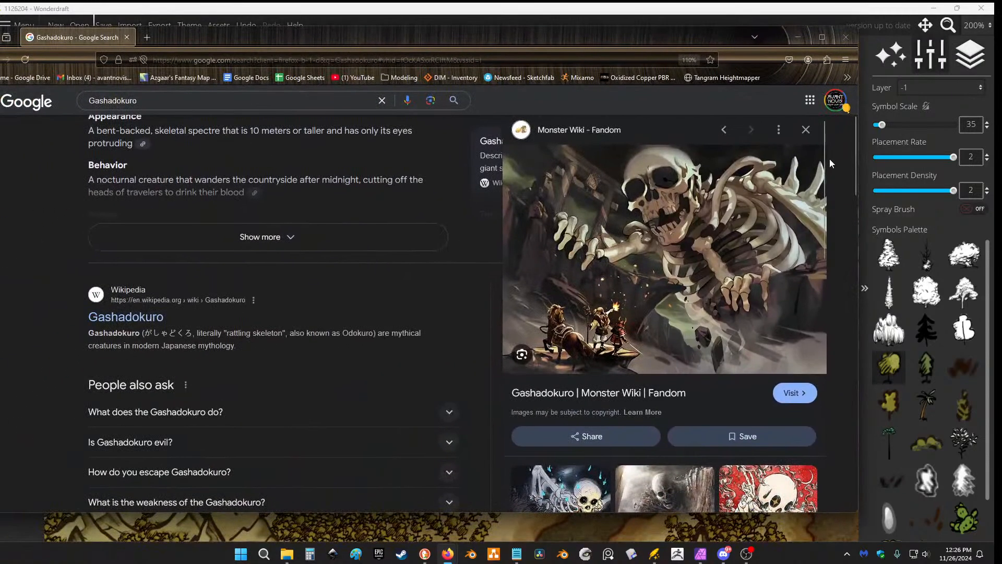
left_click(724, 130)
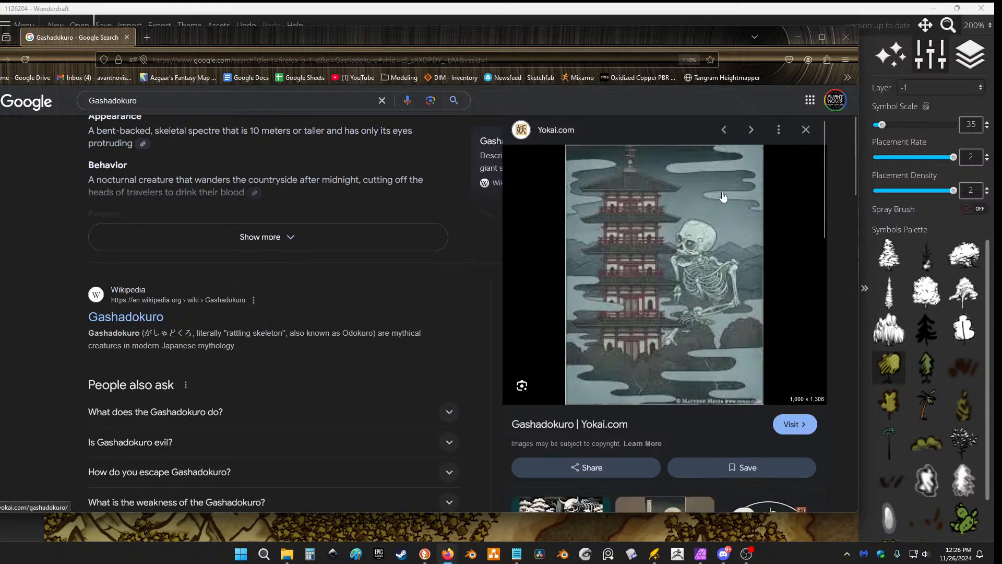
scroll(730, 187, "down", 3)
scroll(731, 192, "down", 2)
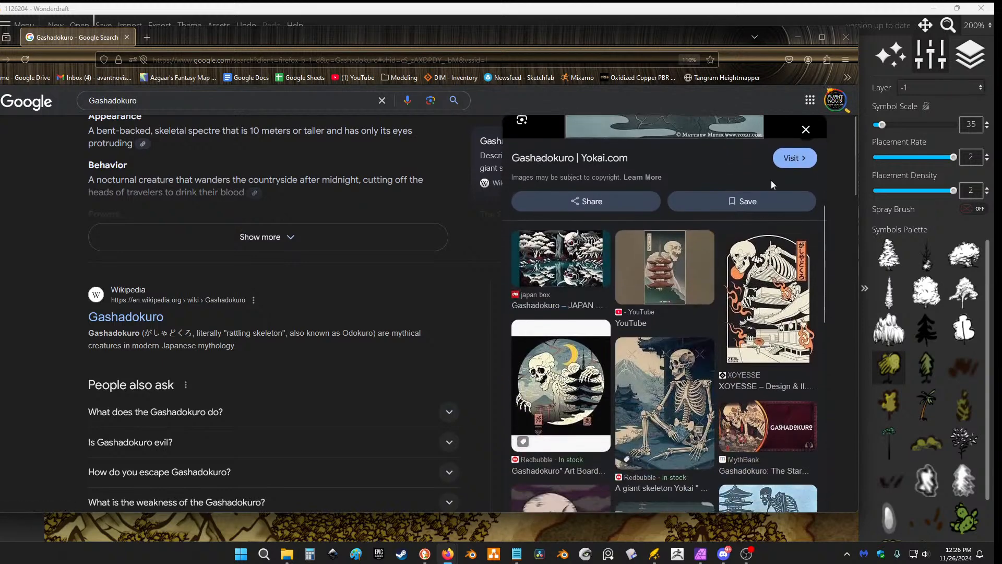
left_click(569, 259)
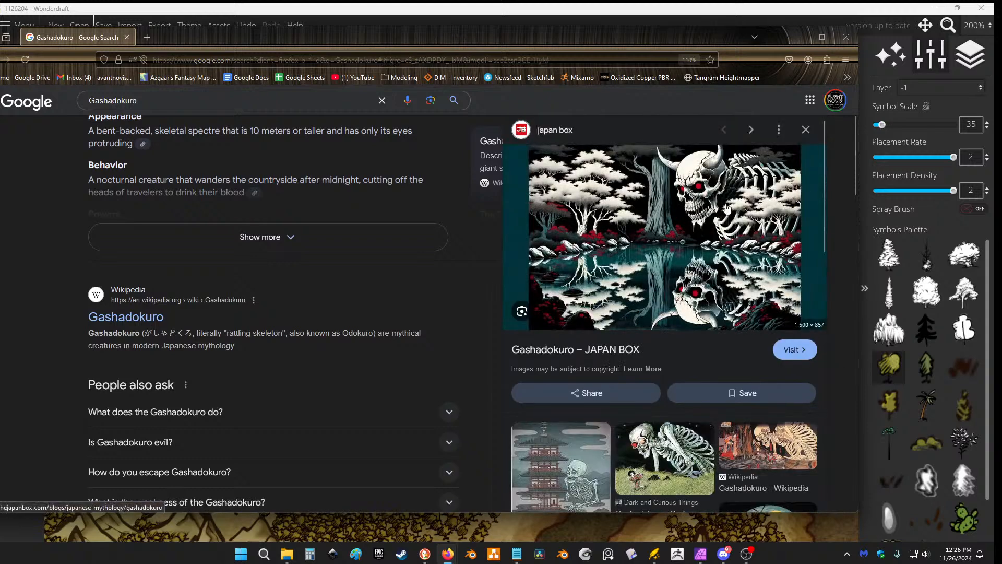
left_click(806, 129)
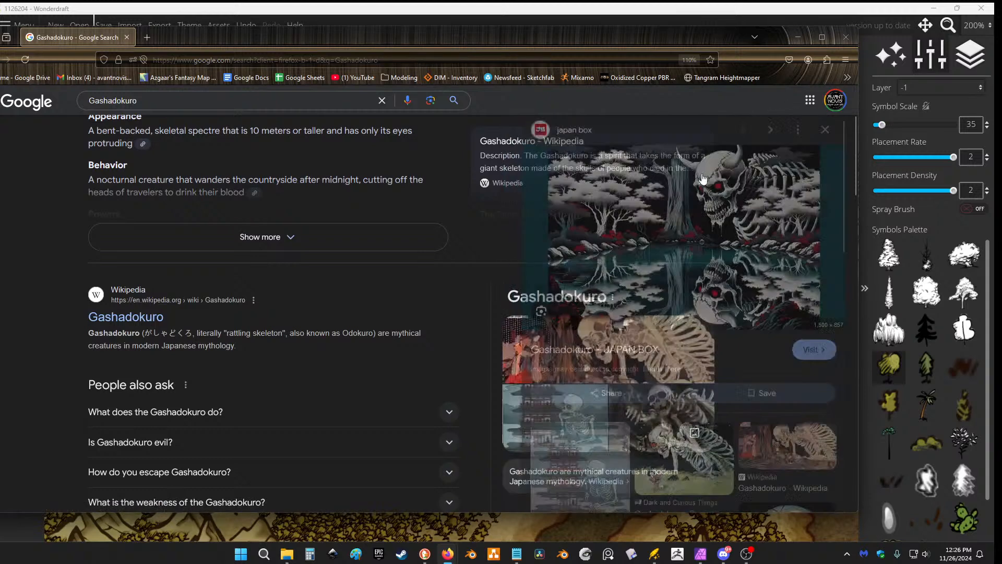
scroll(702, 224, "down", 3)
scroll(704, 209, "up", 1)
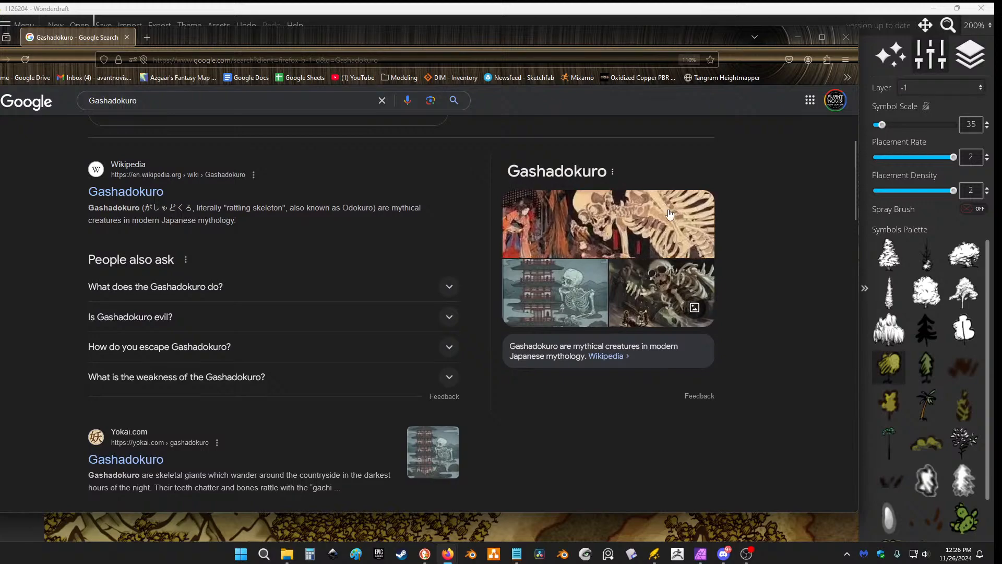
left_click(708, 193)
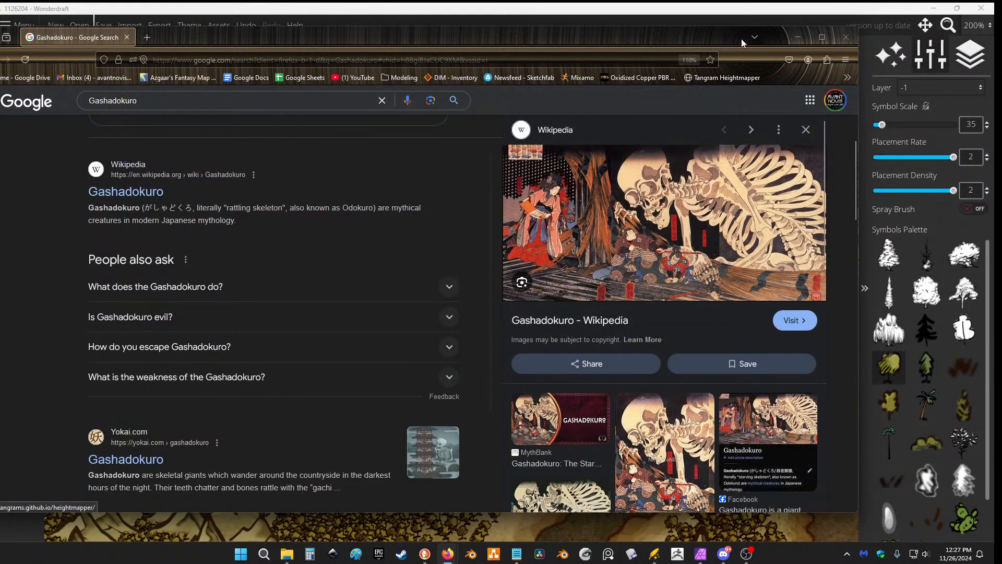
left_click_drag(720, 46, 0, 84)
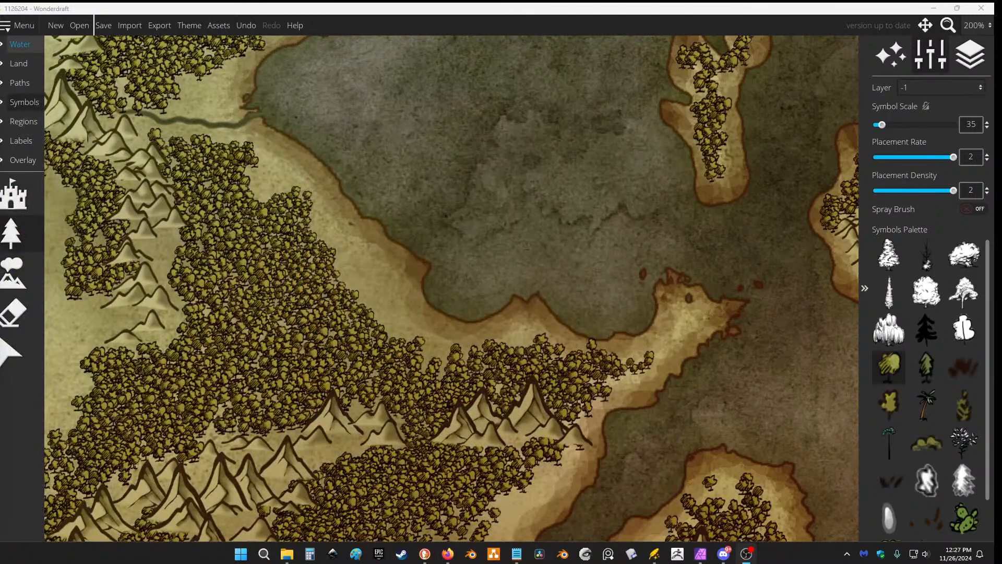
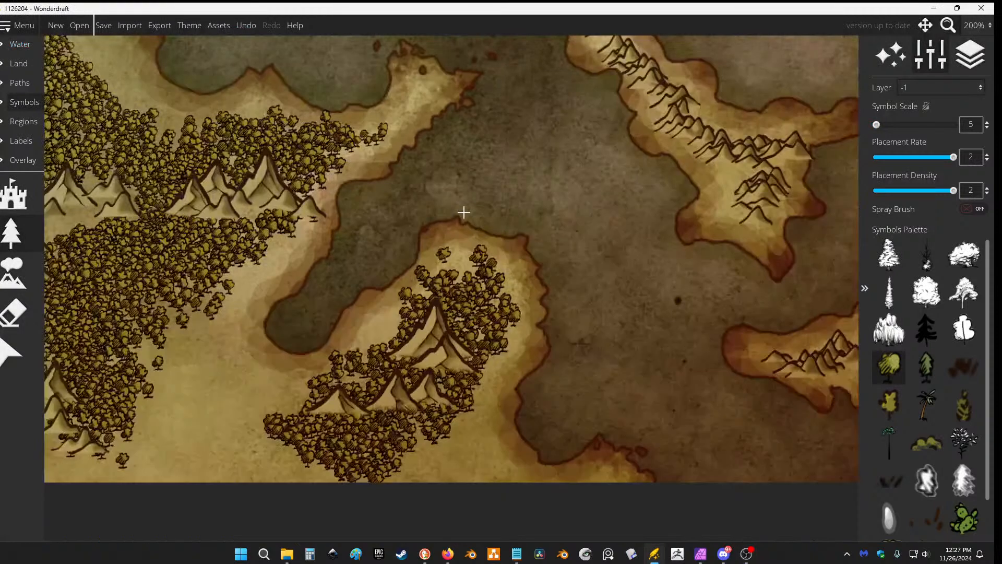
Place trees at symbol scale 35 along the long southeastern island's southwestern side and out onto its eastern arm.
scroll(481, 250, "down", 5)
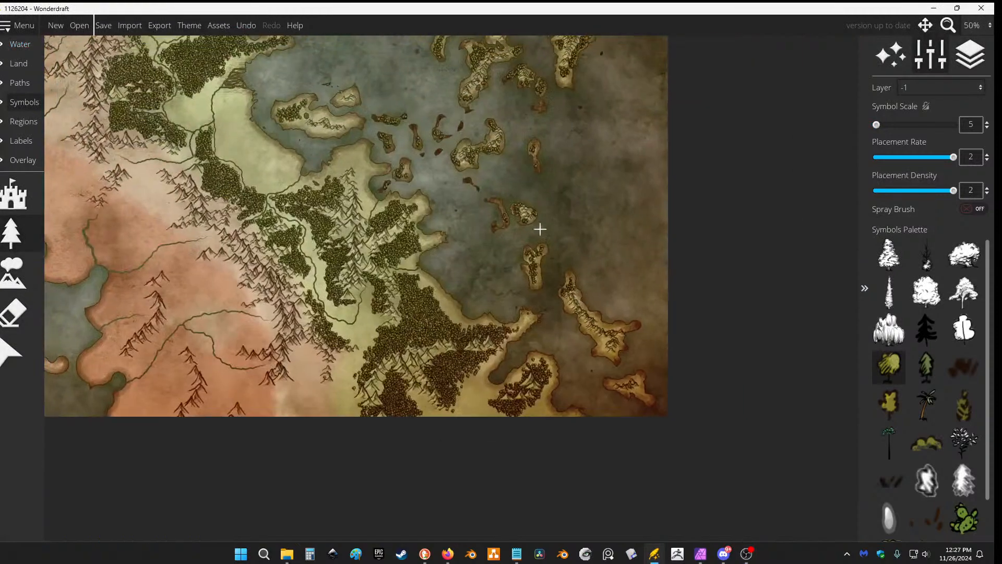
scroll(599, 368, "up", 4)
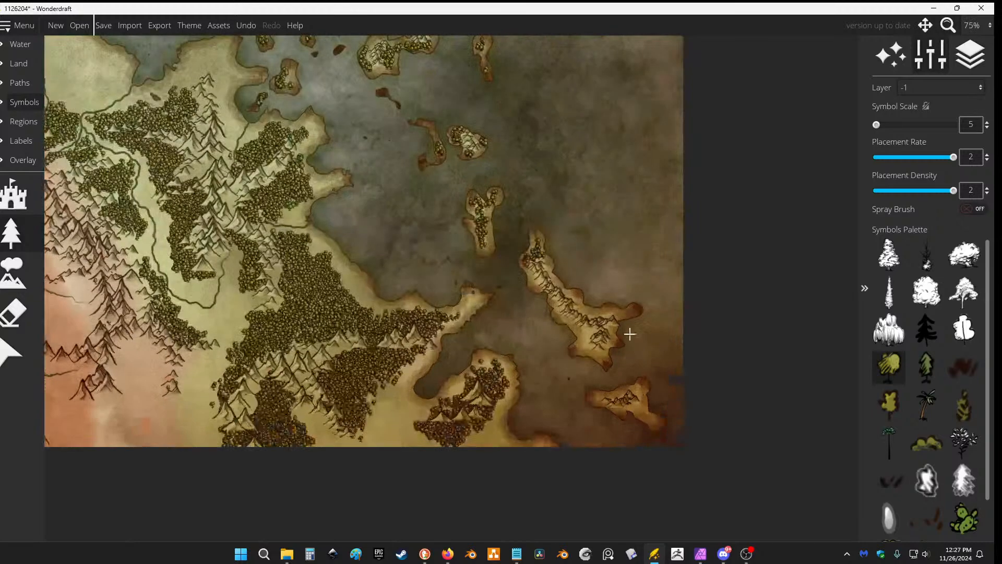
left_click(889, 365)
scroll(649, 324, "up", 1)
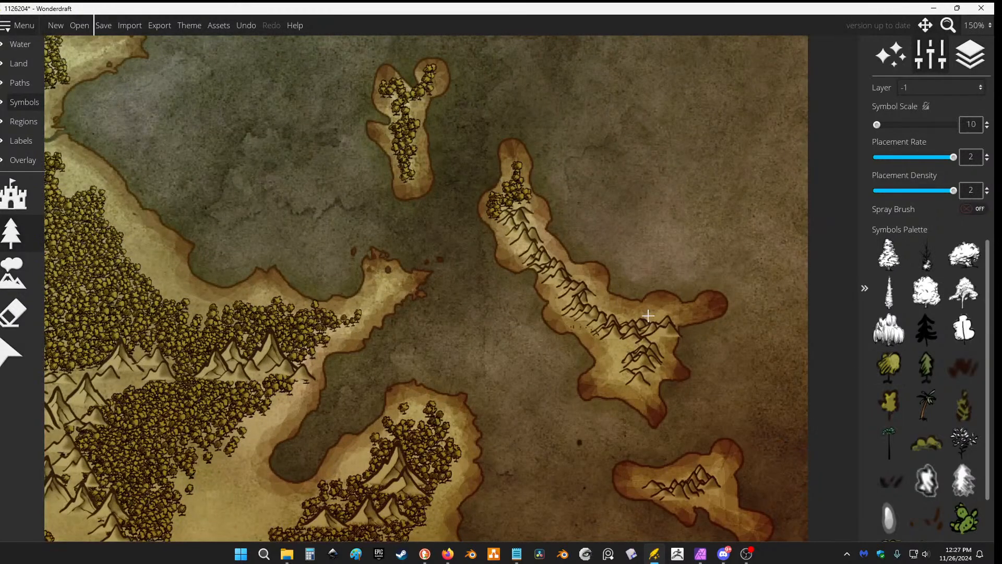
key("e")
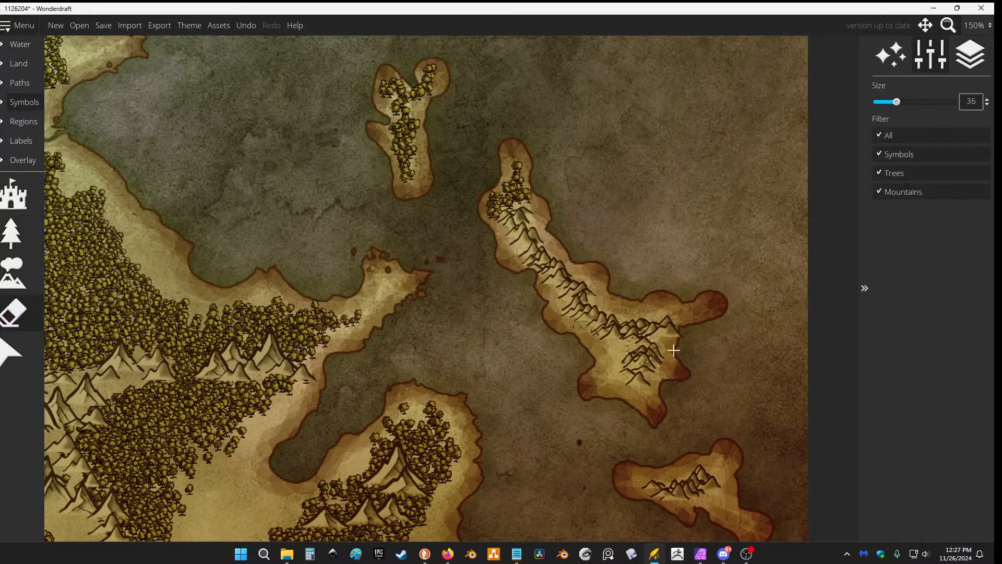
left_click(11, 232)
mouse_move(564, 321)
left_mouse_down()
mouse_move(610, 350)
mouse_move(599, 380)
left_mouse_up()
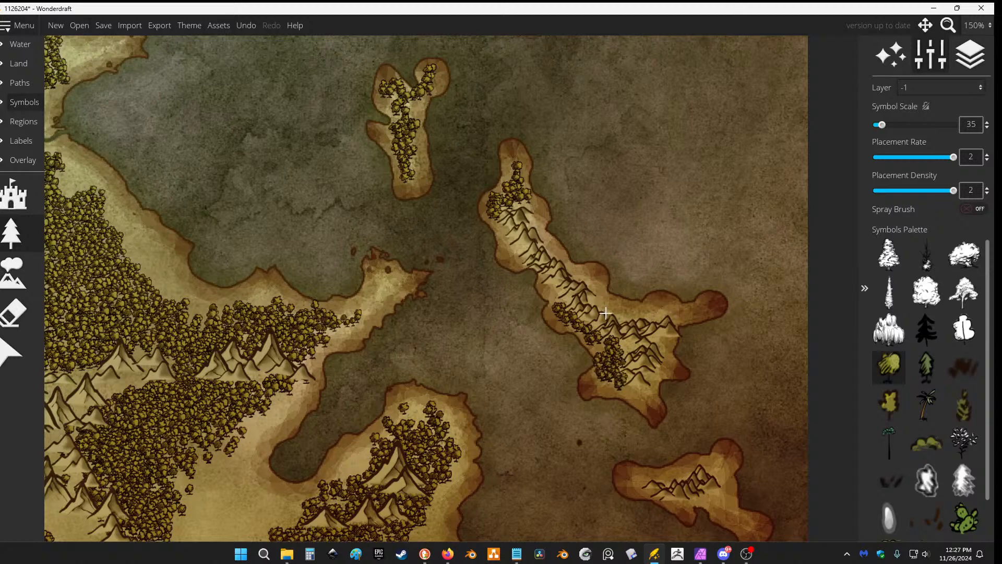
left_click_drag(654, 313, 712, 311)
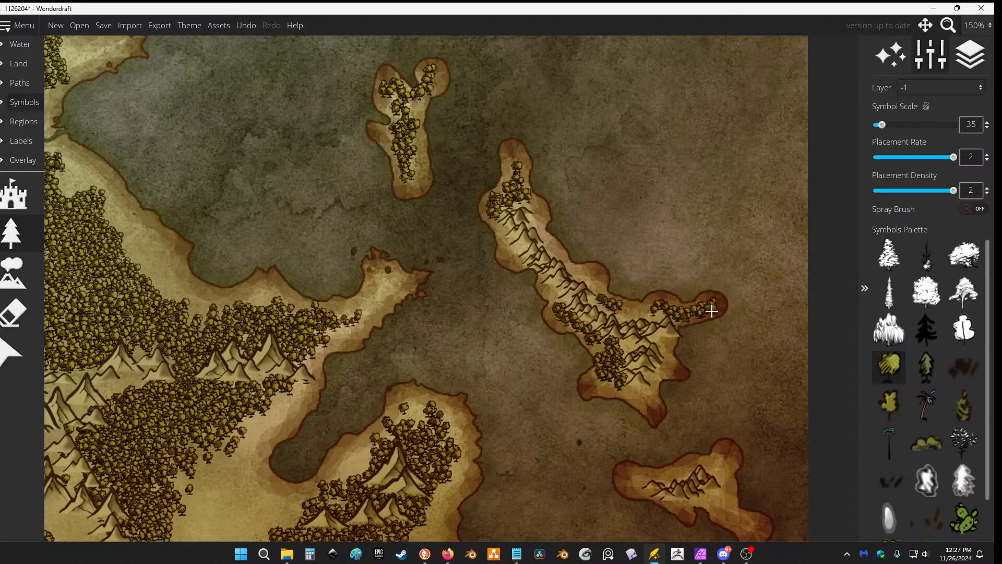
Surround the mountains on the small southeastern island with trees and extend the mainland peninsula's forest to the map's southern edge.
mouse_move(665, 476)
left_mouse_down()
mouse_move(634, 478)
mouse_move(710, 463)
mouse_move(724, 484)
mouse_move(723, 514)
left_mouse_up()
key("ctrl+z")
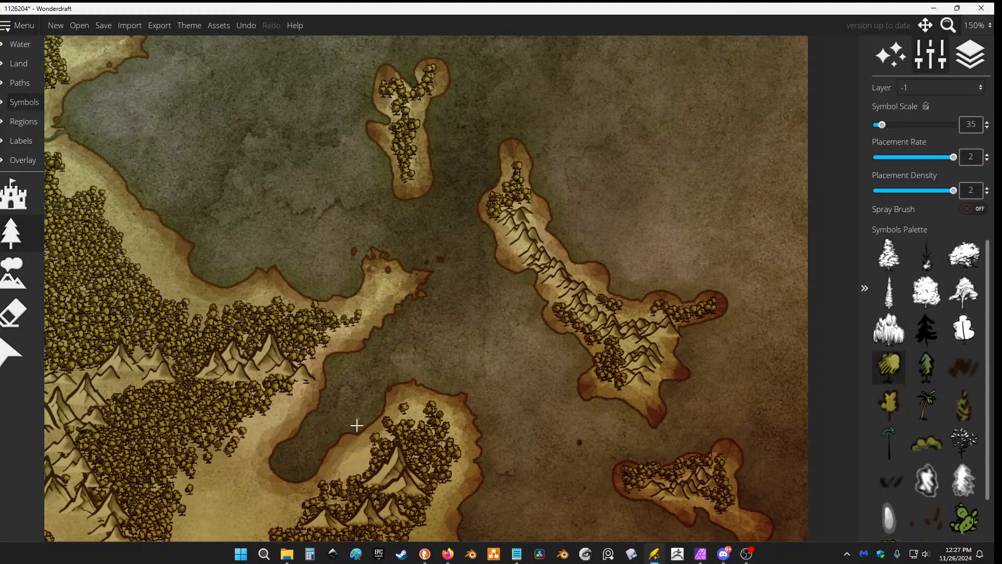
left_click_drag(363, 467, 447, 387)
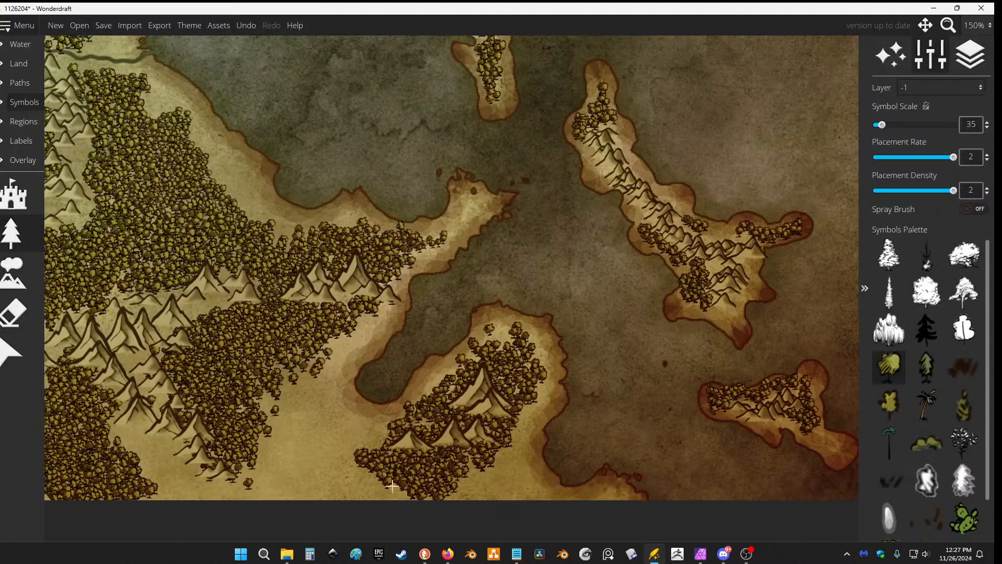
mouse_move(392, 486)
left_mouse_down()
mouse_move(365, 491)
mouse_move(438, 496)
left_mouse_up()
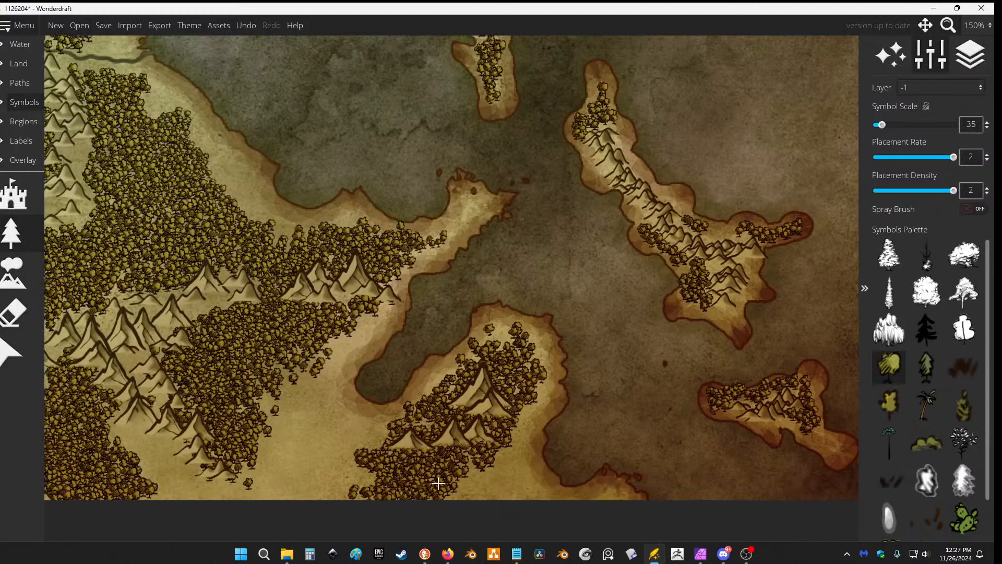
Look through the settlement symbols palette for buildings and villages suited to the map.
scroll(546, 253, "down", 2)
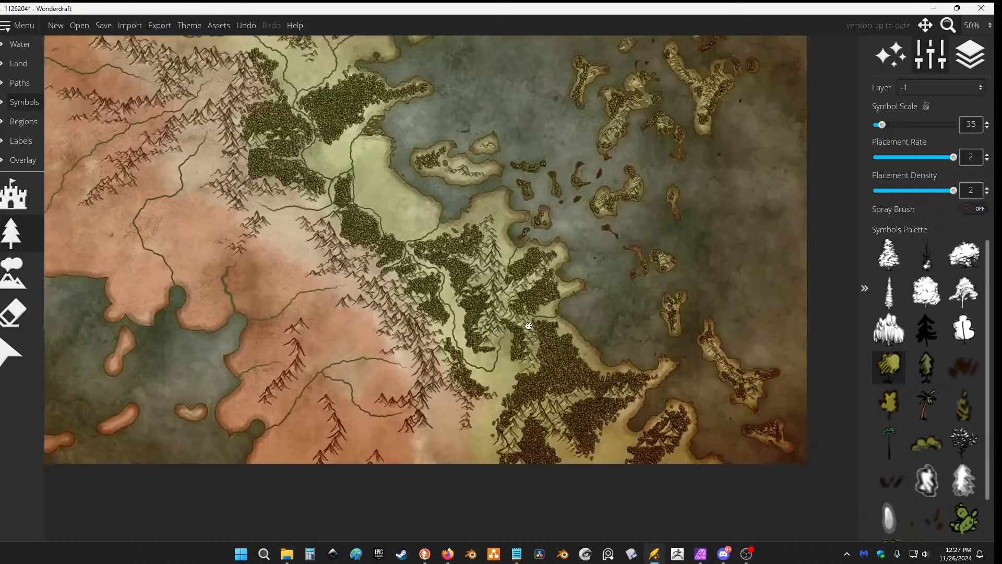
left_click_drag(598, 403, 525, 329)
scroll(926, 293, "down", 1)
left_click(21, 198)
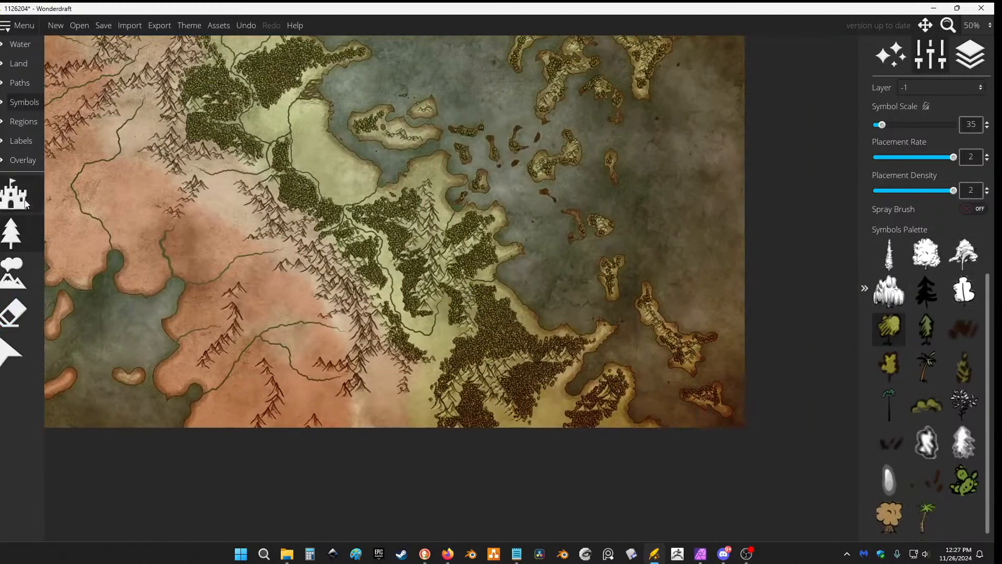
scroll(978, 354, "down", 1)
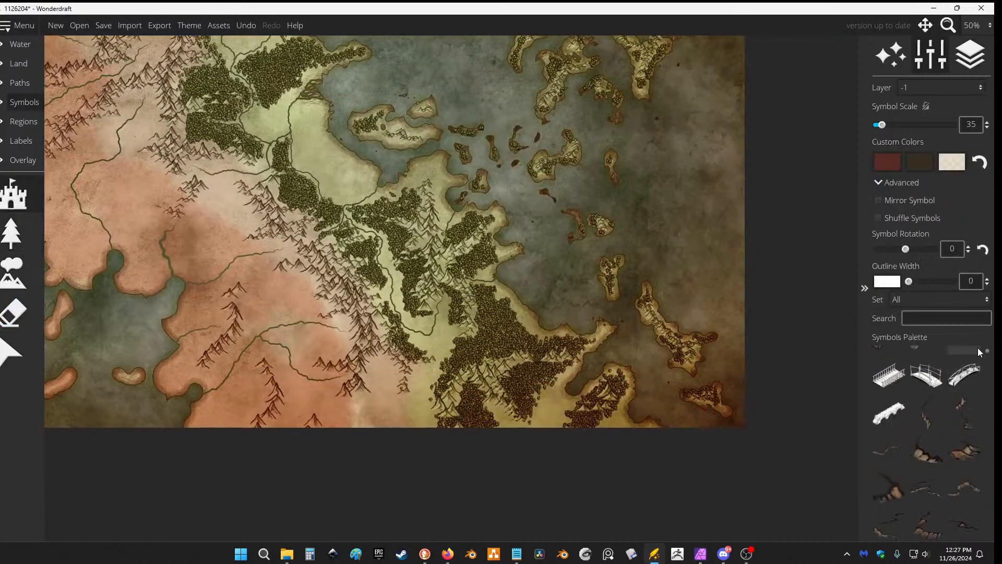
scroll(981, 408, "down", 10)
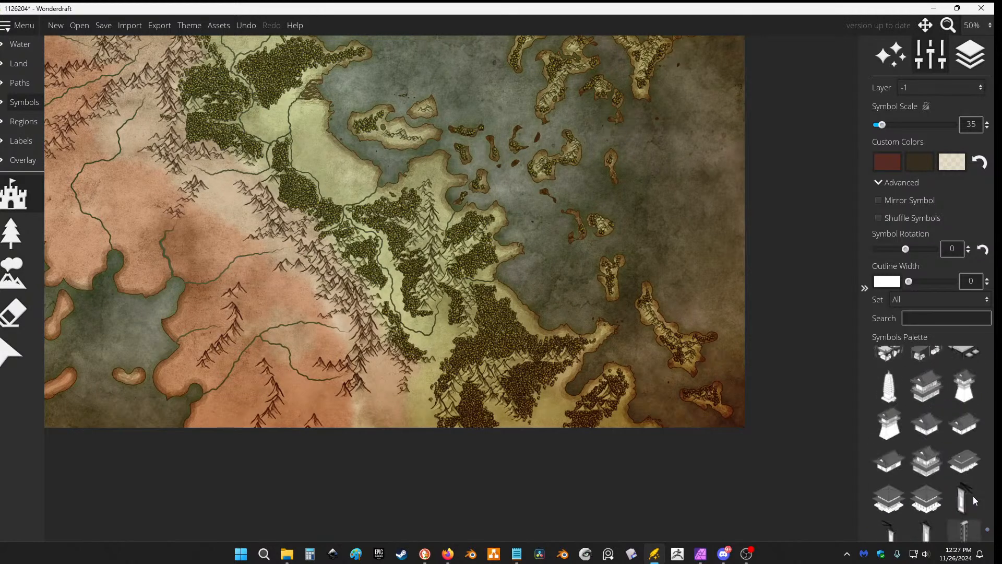
scroll(974, 466, "up", 6)
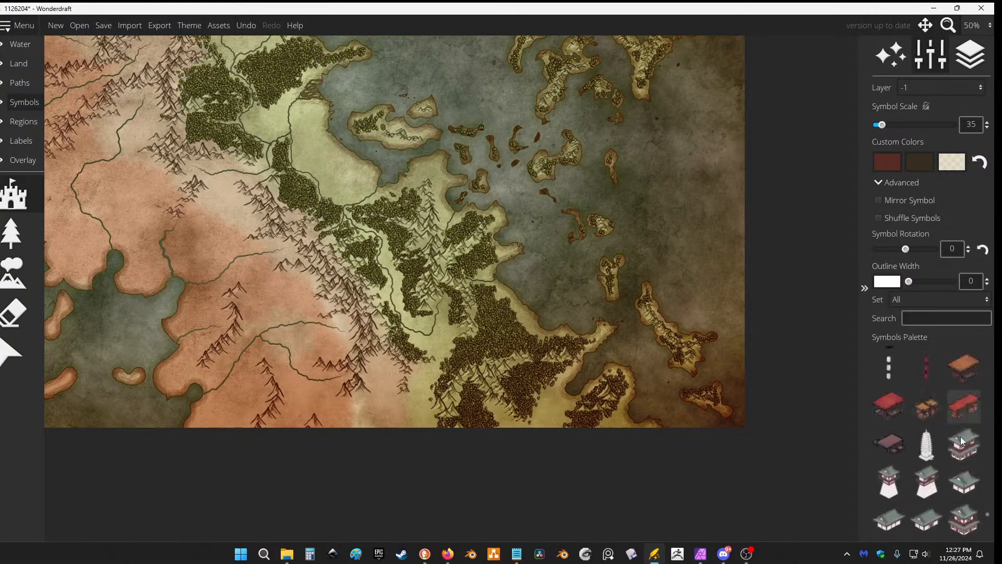
scroll(940, 426, "up", 5)
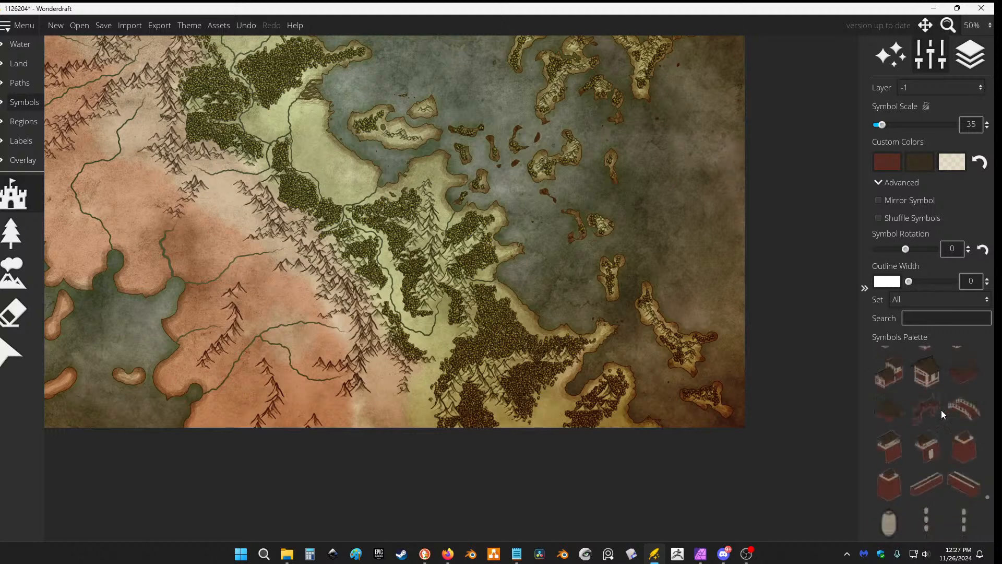
scroll(926, 399, "up", 5)
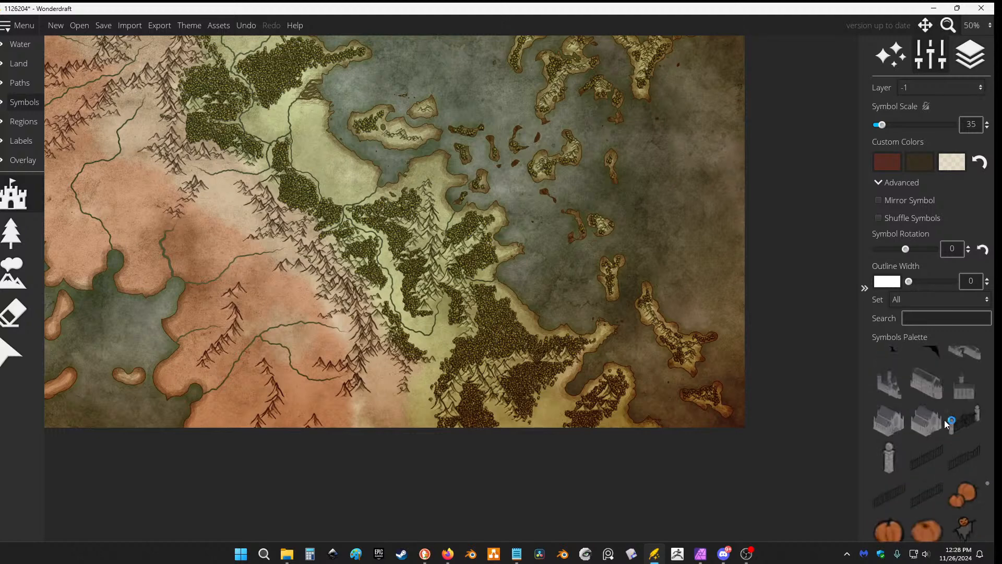
scroll(921, 413, "down", 5)
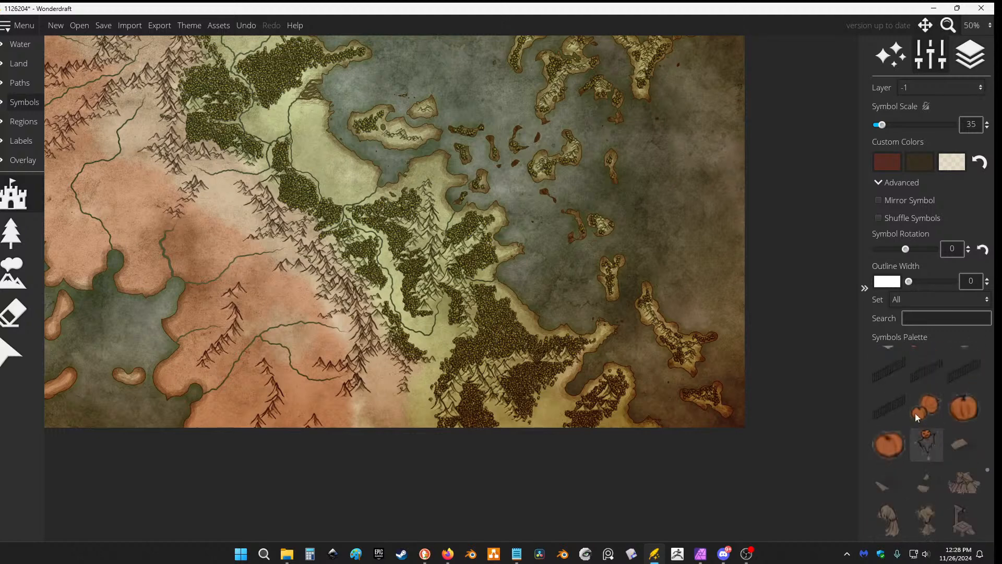
scroll(928, 400, "up", 5)
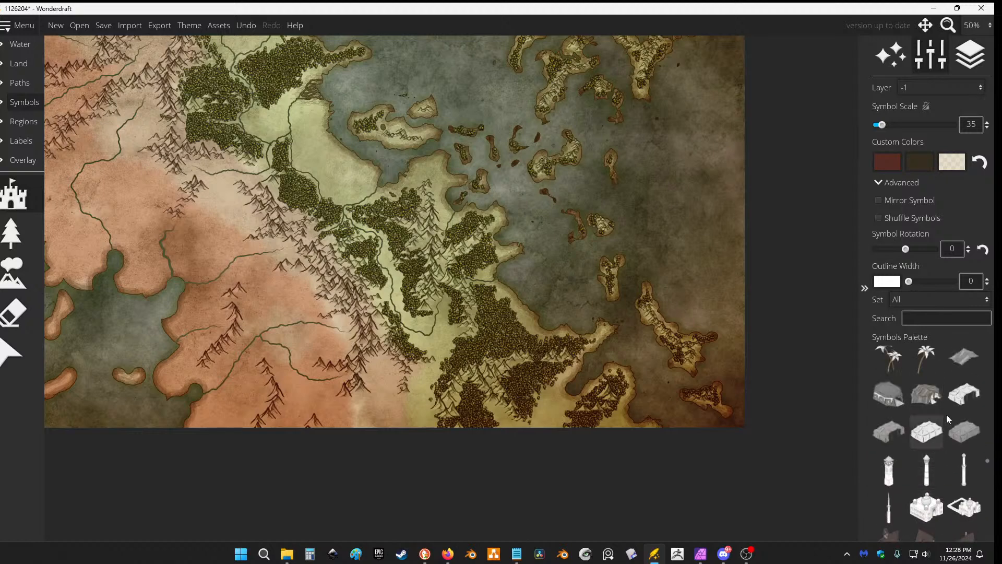
scroll(942, 383, "up", 5)
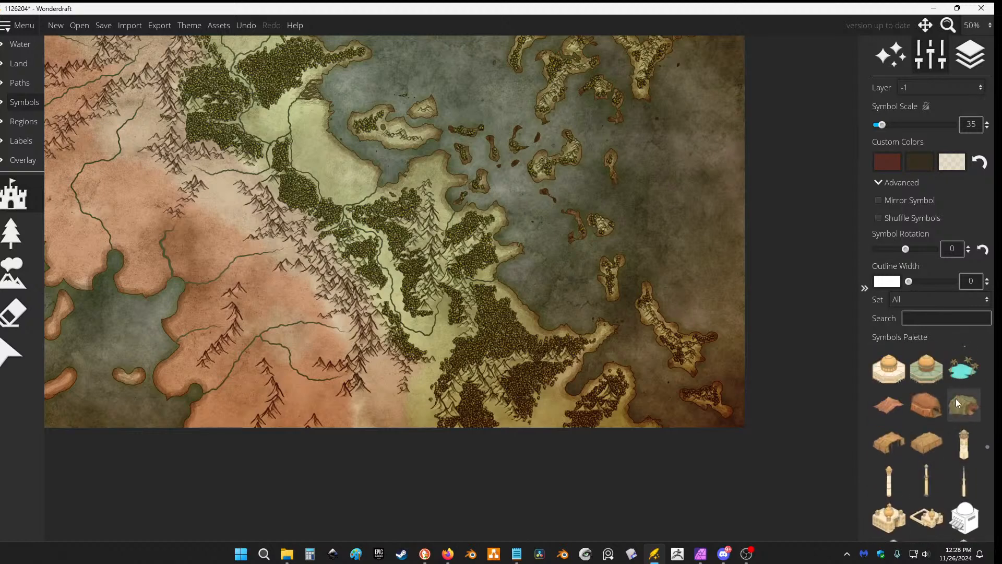
scroll(960, 406, "up", 8)
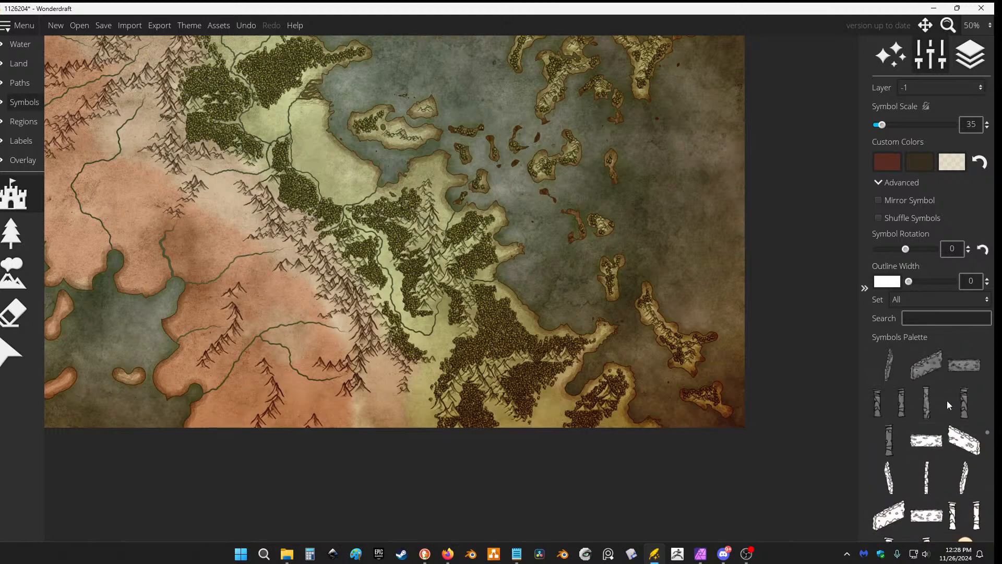
scroll(954, 402, "up", 8)
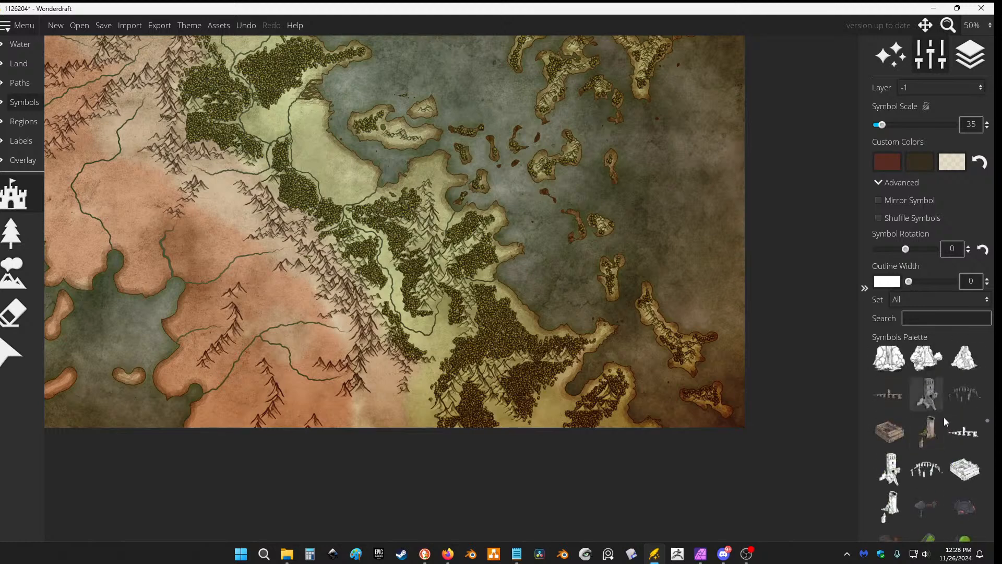
scroll(960, 419, "up", 8)
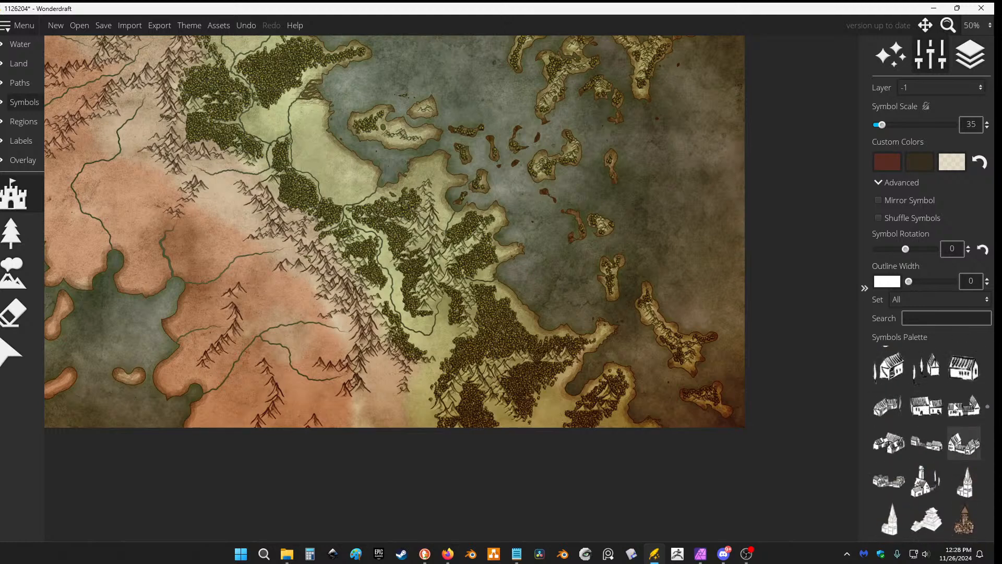
scroll(961, 412, "up", 8)
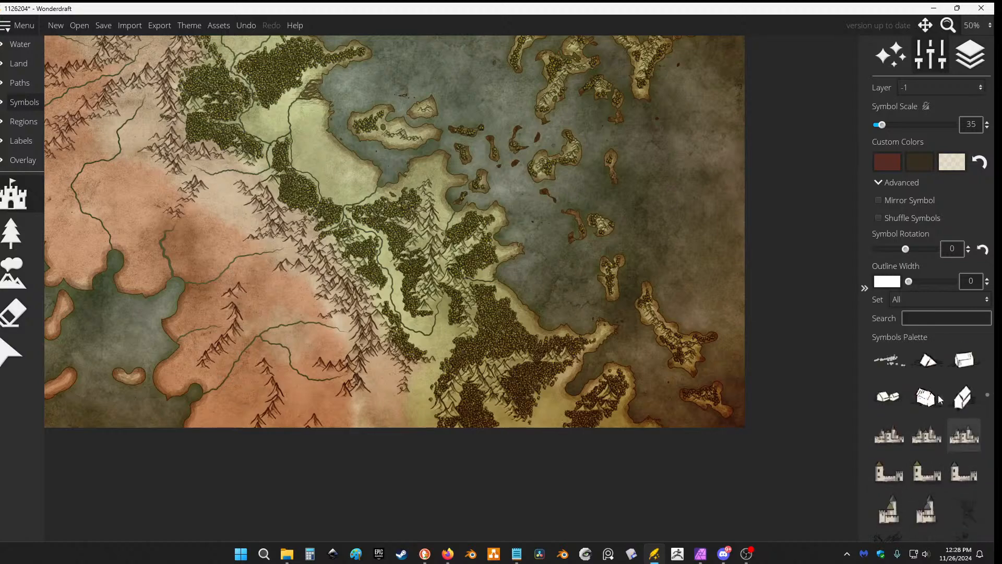
scroll(945, 412, "up", 2)
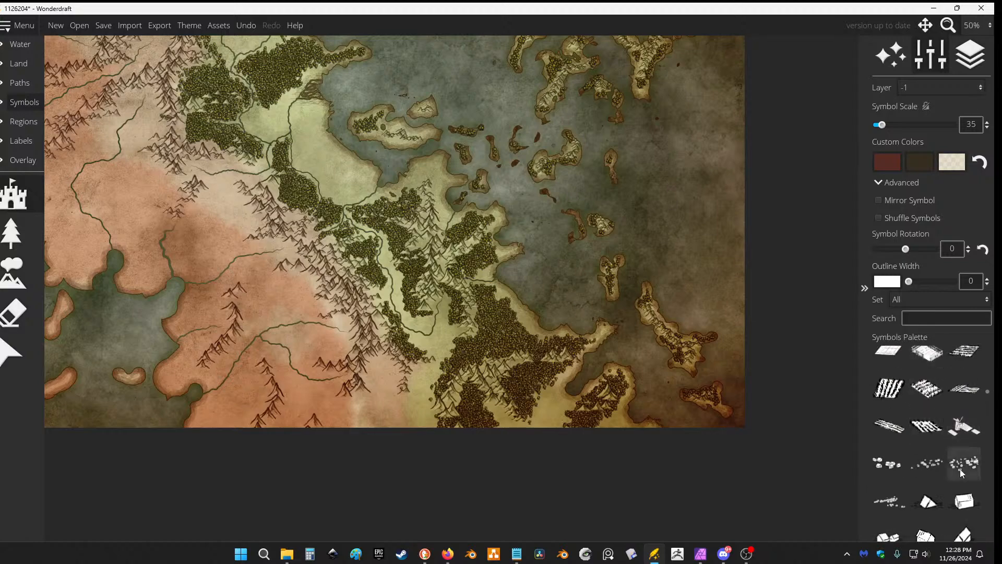
Preview the scattered-houses village symbol beside the western river and examine the remaining building, creature and bridge symbols.
scroll(217, 236, "up", 5)
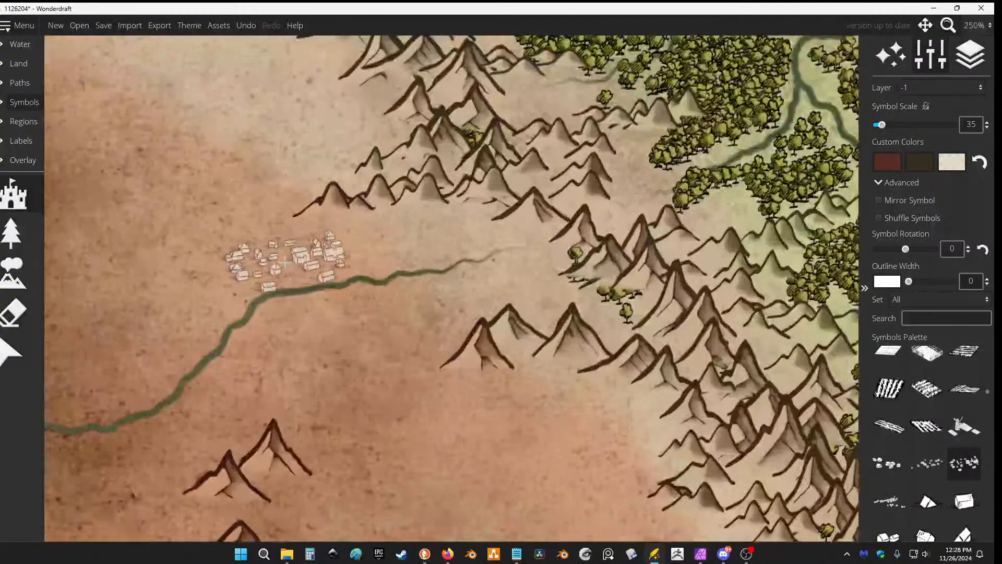
scroll(963, 472, "down", 2)
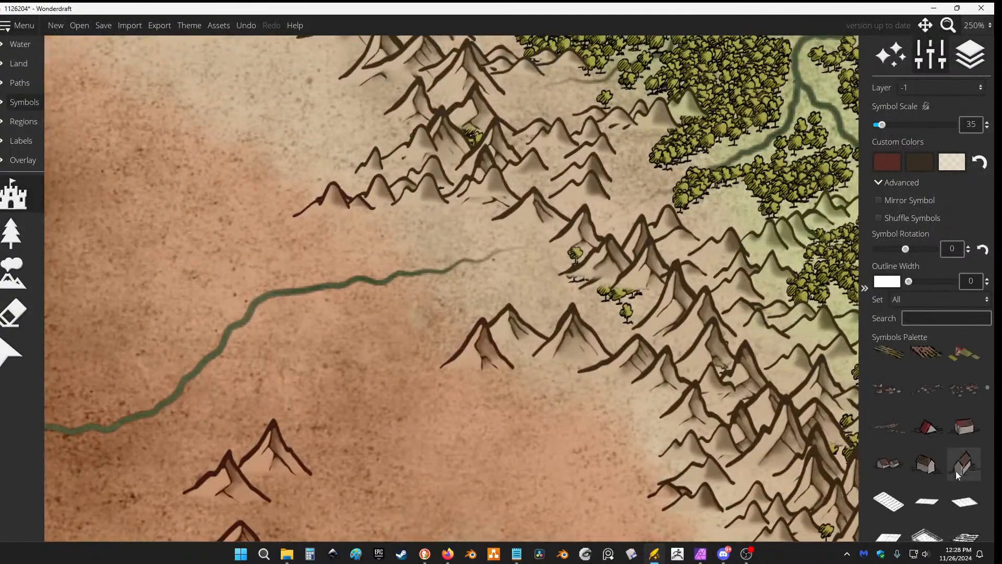
scroll(954, 418, "down", 10)
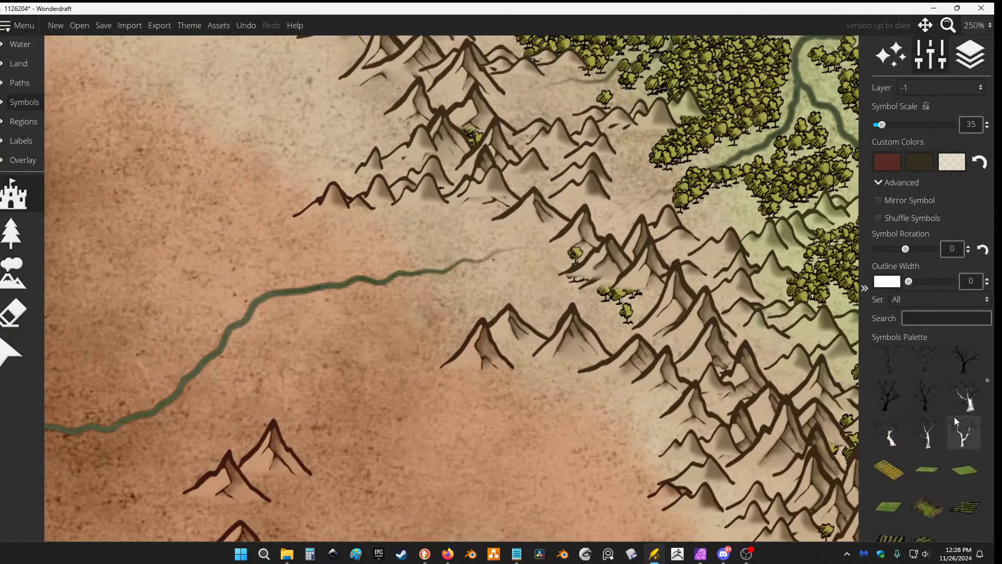
scroll(957, 428, "up", 8)
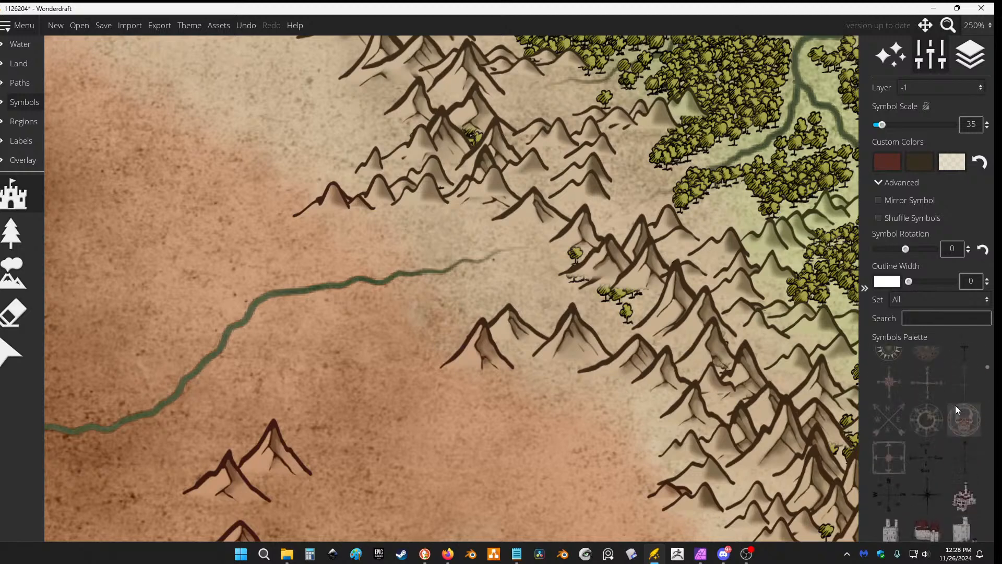
scroll(973, 428, "down", 10)
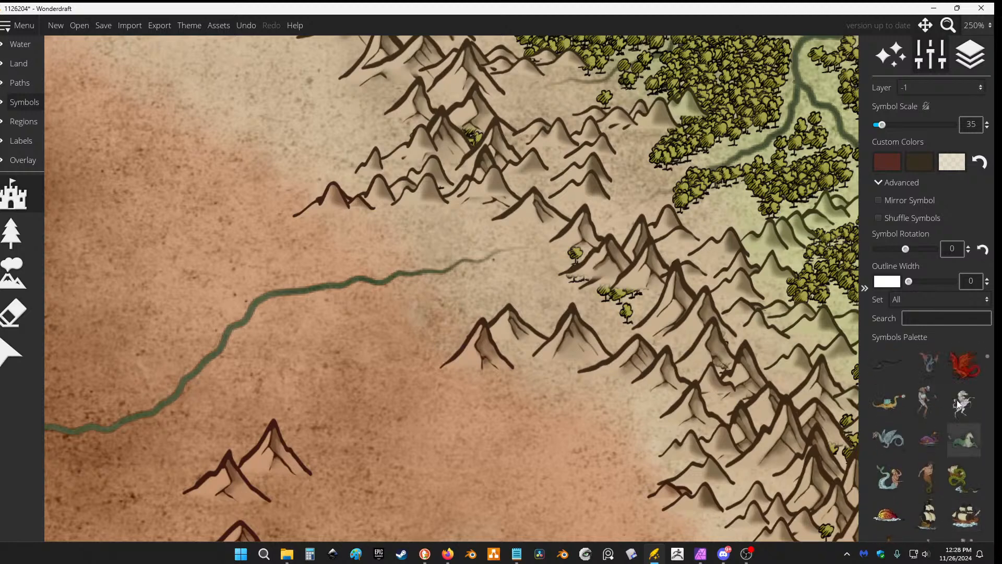
scroll(958, 392, "up", 4)
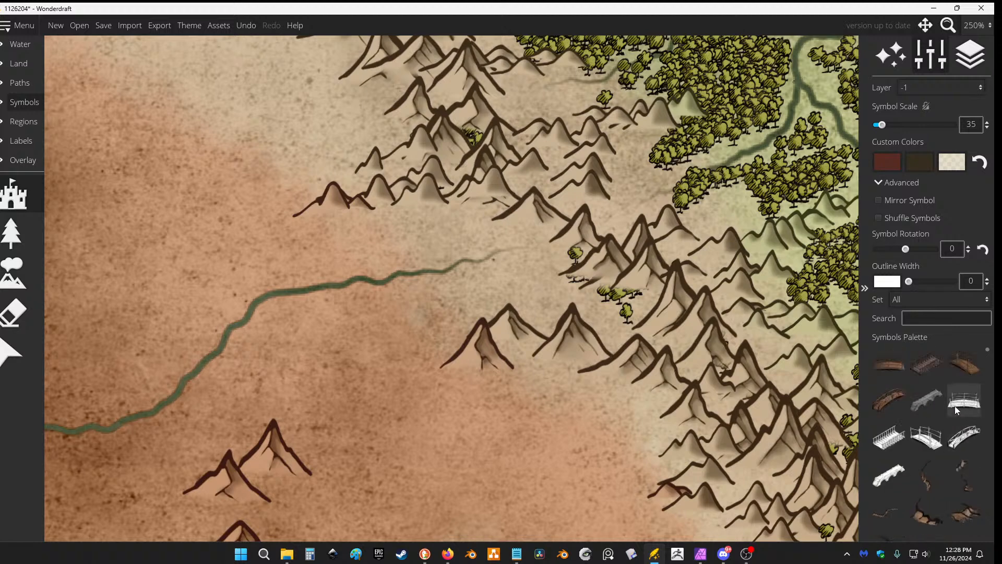
Extend the forest northwest of the river delta northward to the narrow coastal inlet, using trees at symbol scale 30.
left_click(11, 232)
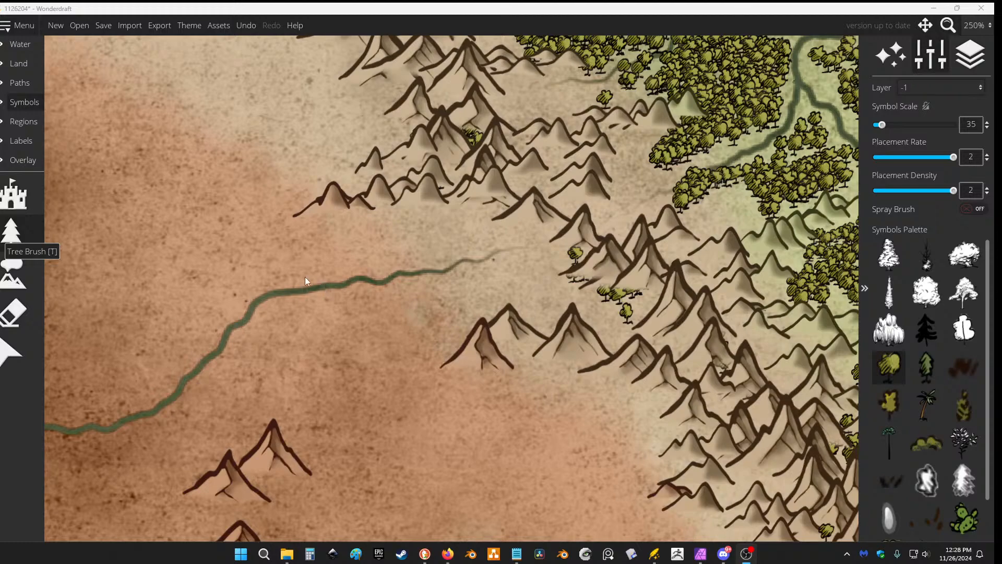
scroll(530, 252, "down", 5)
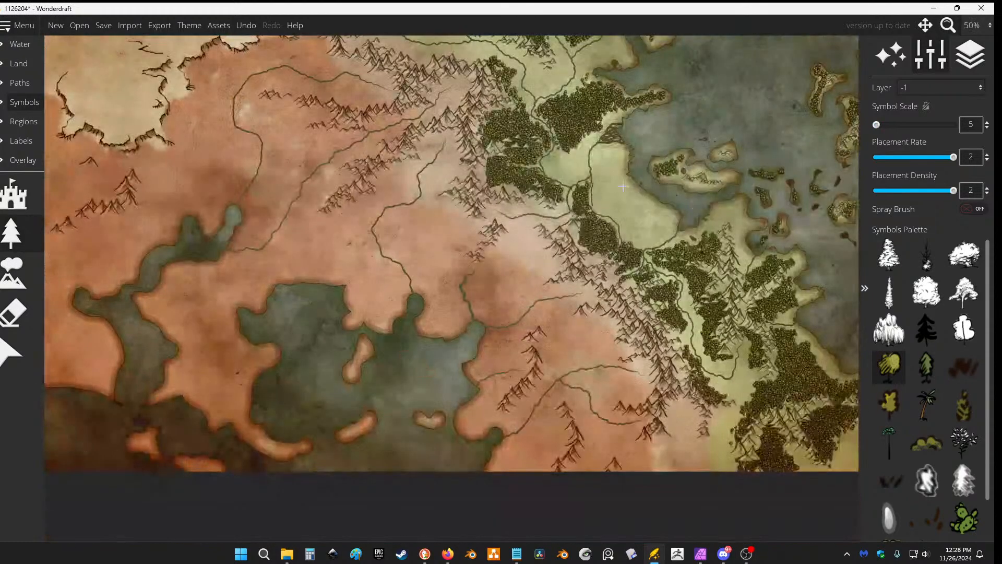
scroll(623, 186, "up", 4)
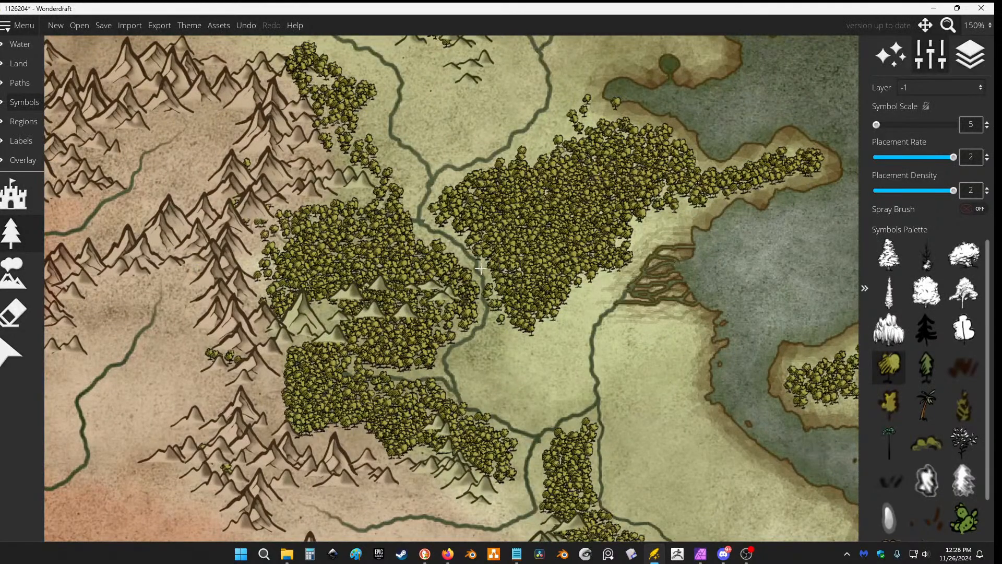
key("ctrl+z")
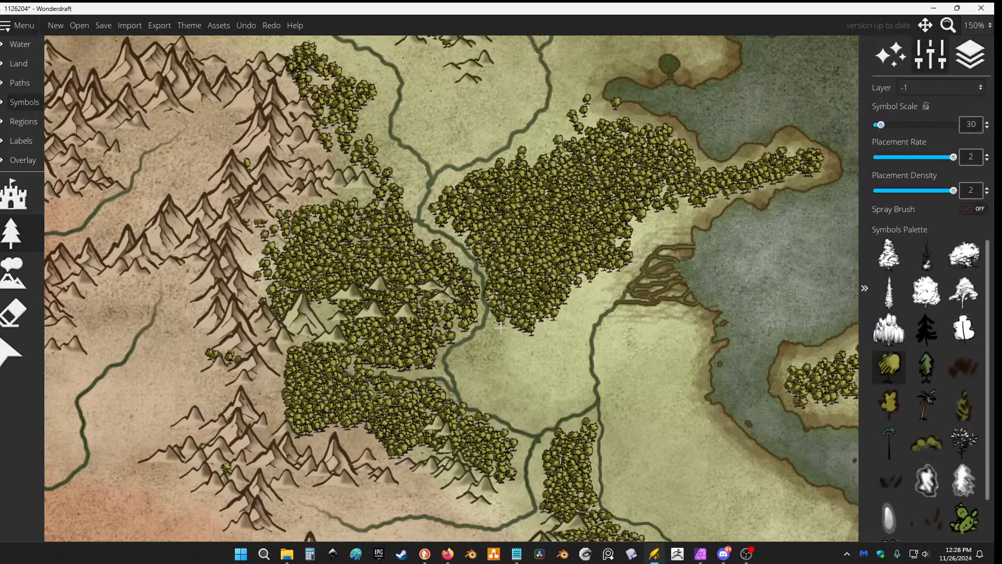
left_click(529, 322)
left_click_drag(581, 140, 556, 265)
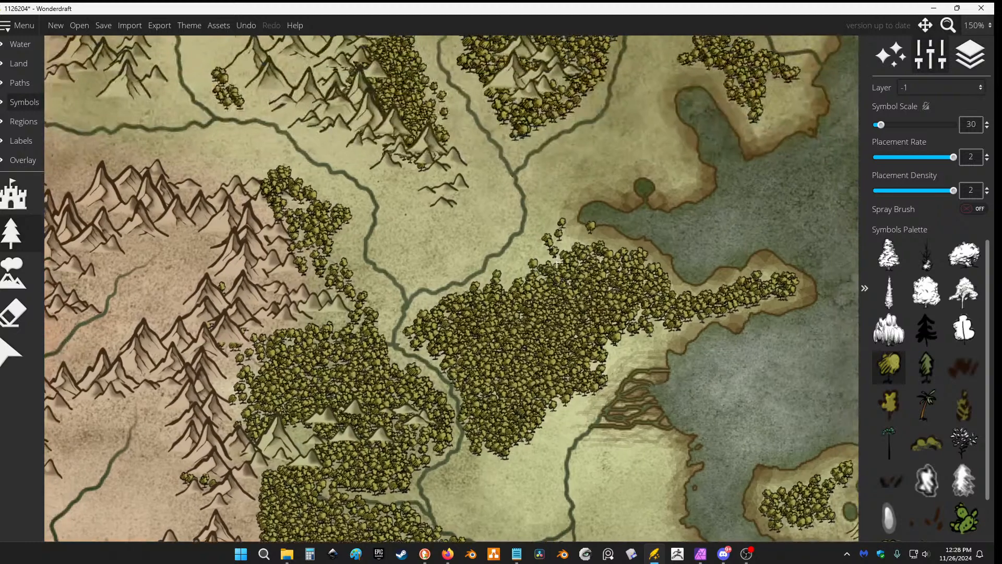
mouse_move(554, 212)
left_mouse_down()
mouse_move(574, 247)
mouse_move(532, 268)
mouse_move(560, 238)
mouse_move(547, 241)
mouse_move(550, 228)
mouse_move(559, 243)
mouse_move(590, 243)
mouse_move(560, 257)
mouse_move(594, 252)
mouse_move(574, 264)
mouse_move(599, 263)
mouse_move(617, 285)
mouse_move(585, 265)
mouse_move(562, 280)
mouse_move(574, 285)
mouse_move(535, 279)
left_mouse_up()
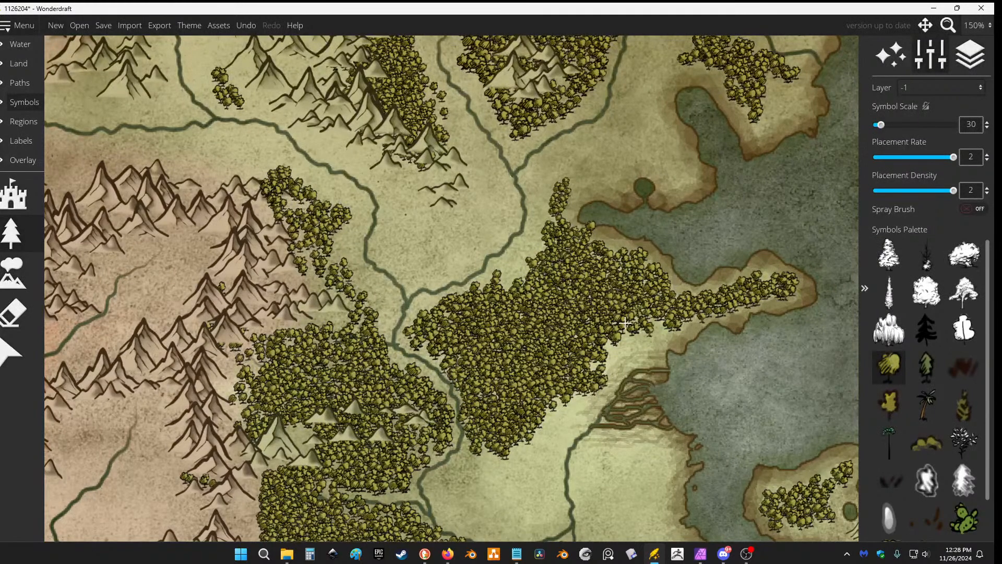
Add trees at symbol scale 40 to the woods along the mountains and rivers north of the delta forest.
left_click_drag(615, 244, 598, 362)
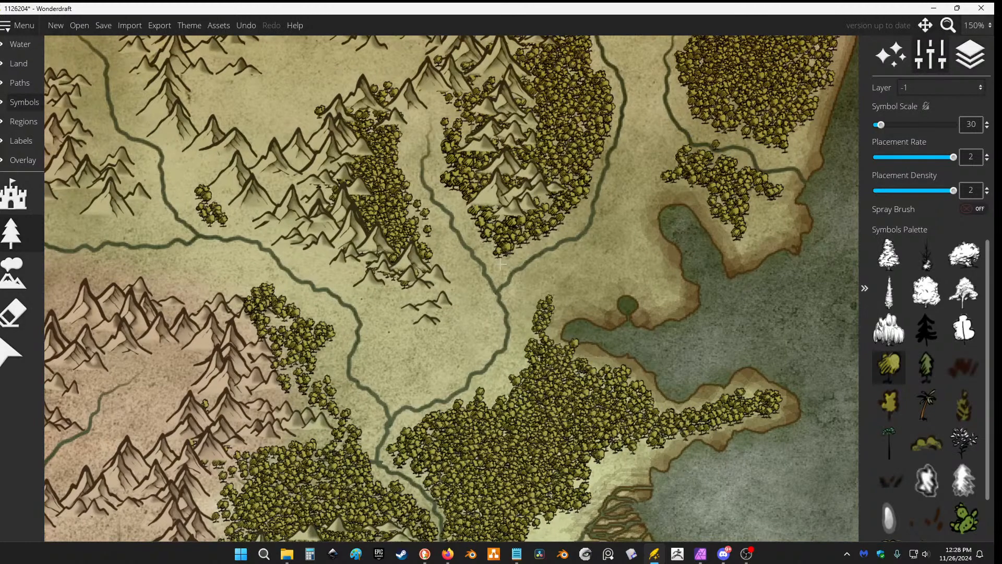
mouse_move(547, 244)
left_mouse_down()
mouse_move(579, 212)
mouse_move(580, 187)
left_mouse_up()
scroll(578, 217, "up", 1)
left_click_drag(457, 204, 557, 199)
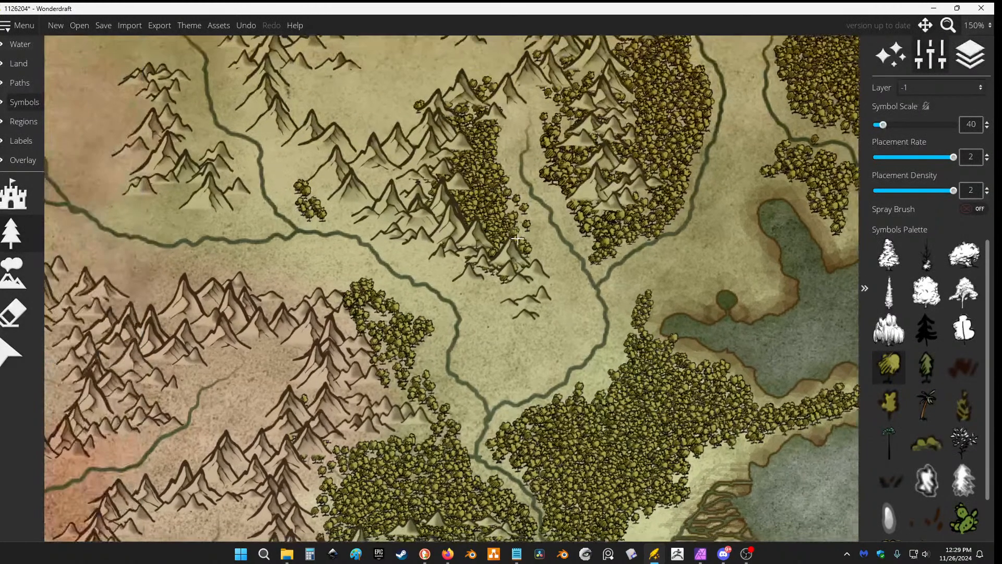
mouse_move(522, 233)
left_mouse_down()
mouse_move(554, 261)
mouse_move(518, 232)
mouse_move(500, 137)
mouse_move(520, 212)
mouse_move(499, 204)
mouse_move(536, 220)
left_mouse_up()
left_click_drag(519, 274, 518, 184)
mouse_move(408, 241)
left_mouse_down()
mouse_move(373, 225)
mouse_move(398, 281)
mouse_move(395, 304)
mouse_move(381, 305)
mouse_move(385, 242)
mouse_move(423, 281)
mouse_move(412, 287)
mouse_move(447, 345)
mouse_move(407, 353)
mouse_move(442, 353)
mouse_move(448, 338)
mouse_move(435, 311)
mouse_move(460, 331)
mouse_move(450, 357)
left_mouse_up()
left_click_drag(414, 399, 435, 239)
Scatter scrub symbols at symbol scale 60 in loose clusters over the centre and southwestern lobe of the pale northwestern plateau.
scroll(435, 239, "down", 5)
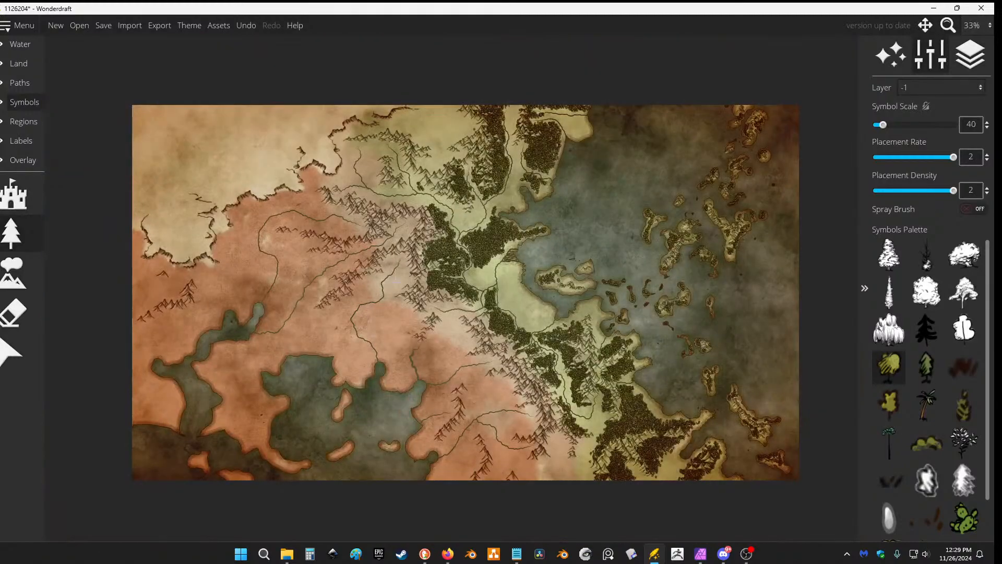
scroll(458, 269, "up", 2)
scroll(458, 269, "down", 1)
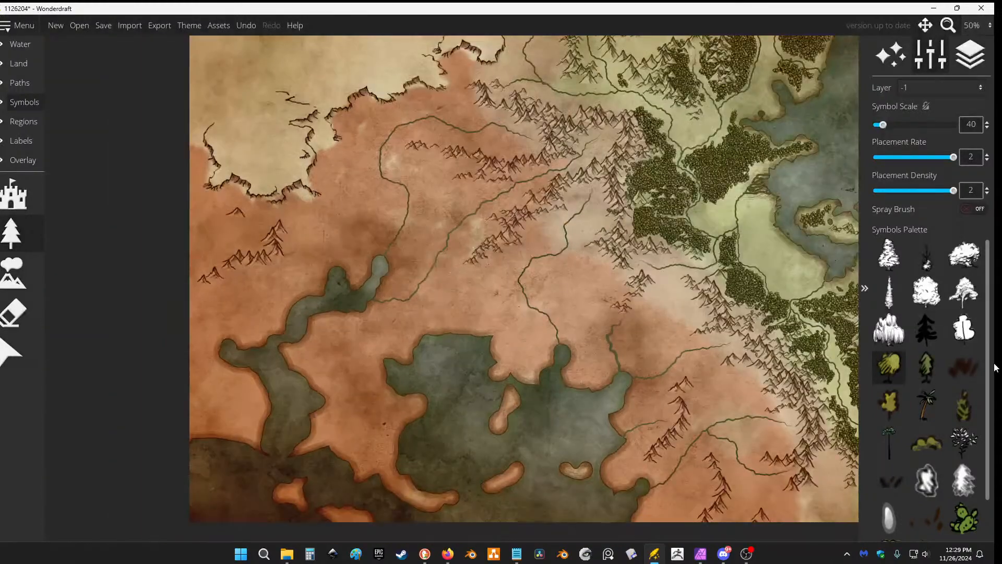
scroll(925, 396, "down", 1)
left_click(926, 479)
scroll(391, 225, "up", 1)
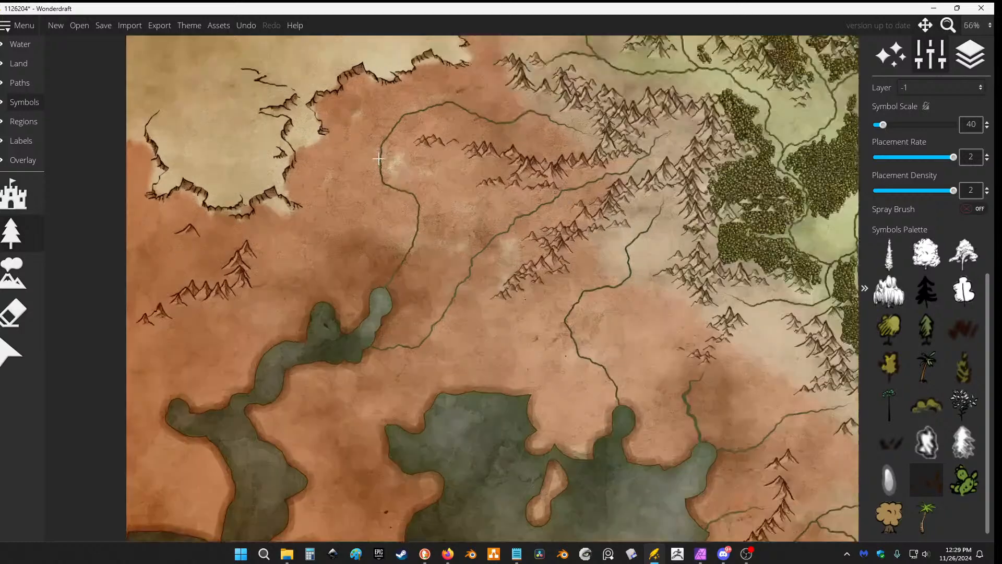
key("ctrl+z")
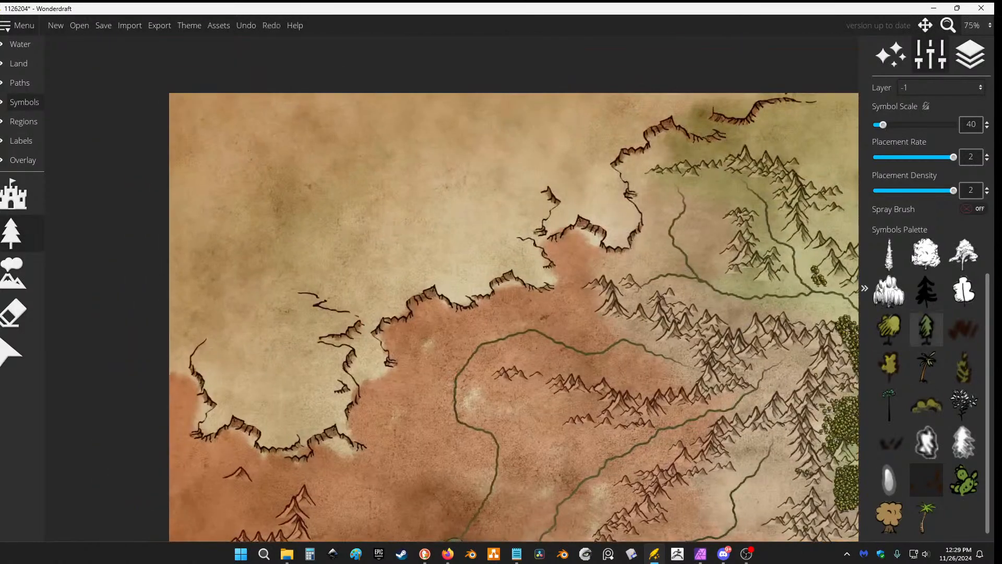
scroll(918, 490, "up", 1)
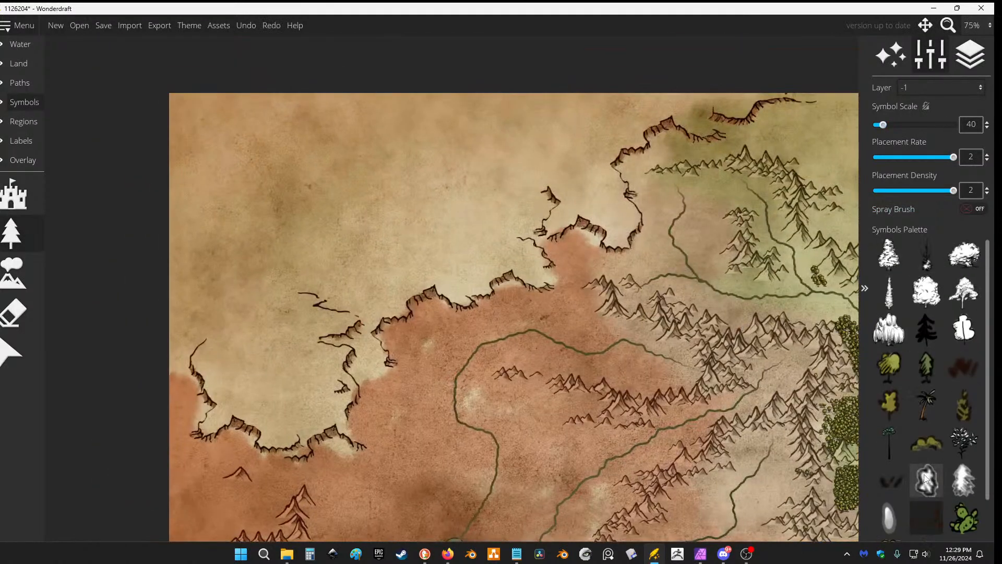
scroll(926, 472, "down", 1)
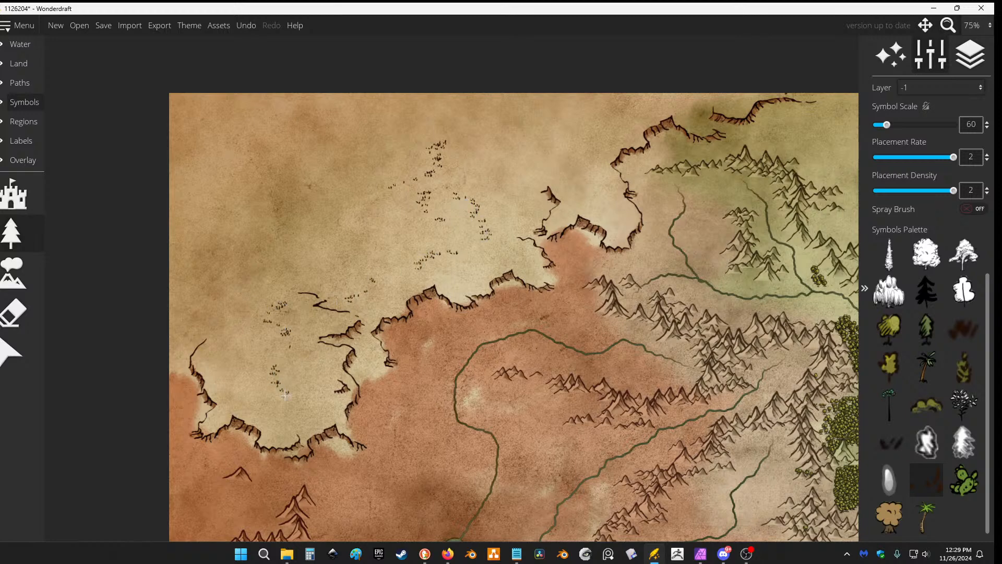
Spread scrub at scale 60 thinly over the rest of the northwestern plateau, reaching its western edge, northern border and eastern coves.
mouse_move(285, 395)
left_mouse_down()
mouse_move(301, 369)
mouse_move(238, 340)
left_mouse_up()
mouse_move(304, 162)
left_mouse_down()
mouse_move(299, 195)
mouse_move(250, 234)
left_mouse_up()
mouse_move(283, 204)
left_mouse_down()
mouse_move(295, 157)
mouse_move(363, 158)
mouse_move(383, 147)
left_mouse_up()
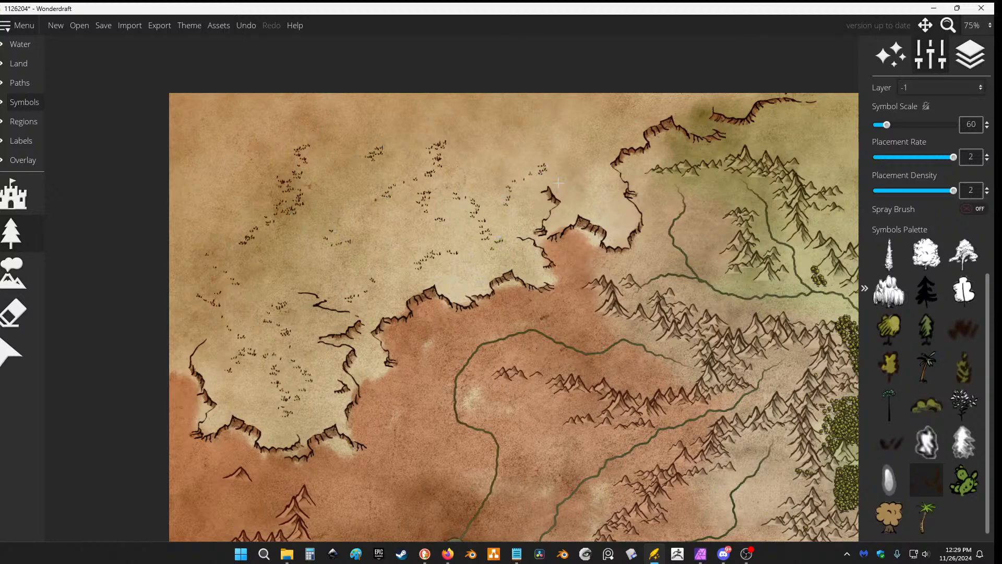
mouse_move(558, 183)
left_mouse_down()
mouse_move(584, 180)
mouse_move(597, 137)
mouse_move(556, 148)
left_mouse_up()
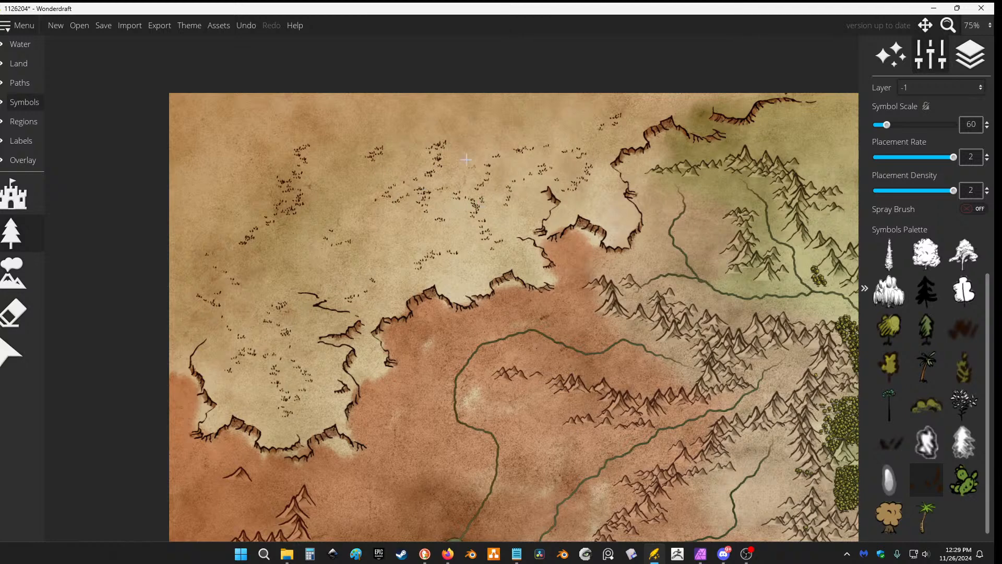
mouse_move(593, 92)
left_mouse_down()
mouse_move(509, 128)
mouse_move(553, 101)
mouse_move(518, 97)
left_mouse_up()
mouse_move(181, 161)
left_mouse_down()
mouse_move(173, 185)
mouse_move(200, 204)
left_mouse_up()
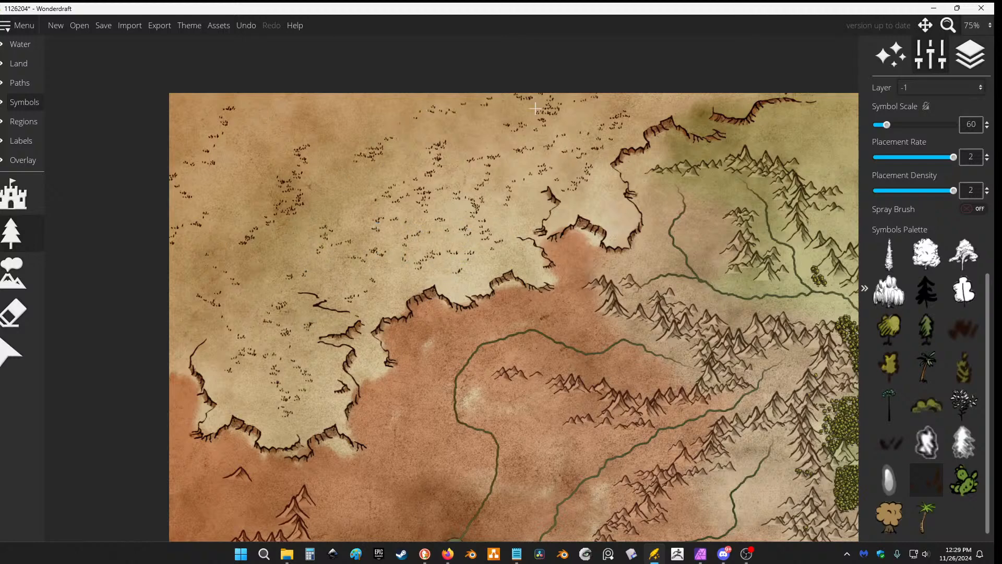
mouse_move(535, 108)
left_mouse_down()
mouse_move(678, 111)
mouse_move(725, 97)
left_mouse_up()
left_click_drag(219, 178, 202, 94)
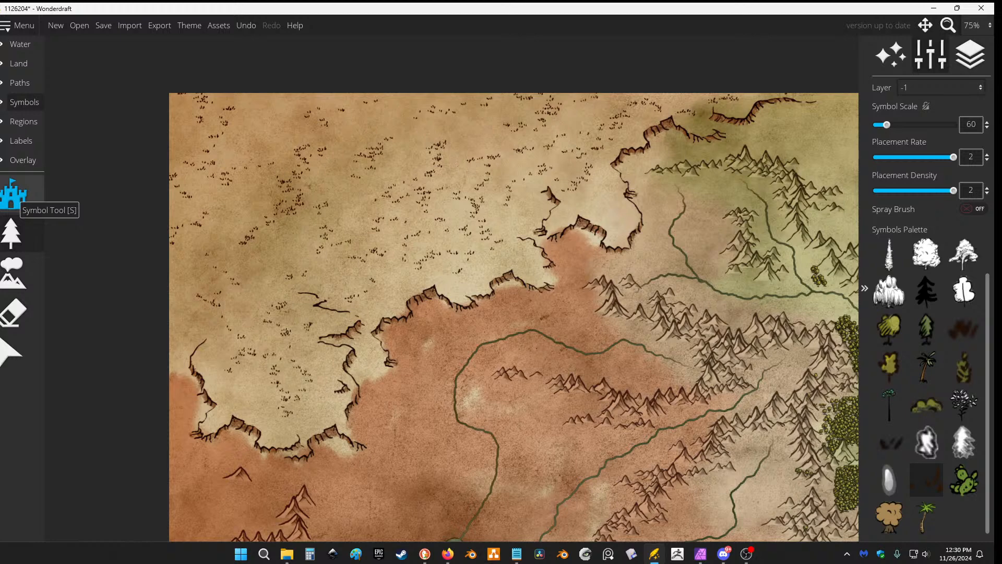
Thicken the scrub into denser clumps across the plateau's interior, northern border, western side and southwestern lobe.
mouse_move(230, 262)
left_mouse_down()
mouse_move(227, 238)
mouse_move(272, 228)
mouse_move(266, 222)
mouse_move(288, 208)
mouse_move(325, 213)
mouse_move(306, 216)
mouse_move(328, 236)
left_mouse_up()
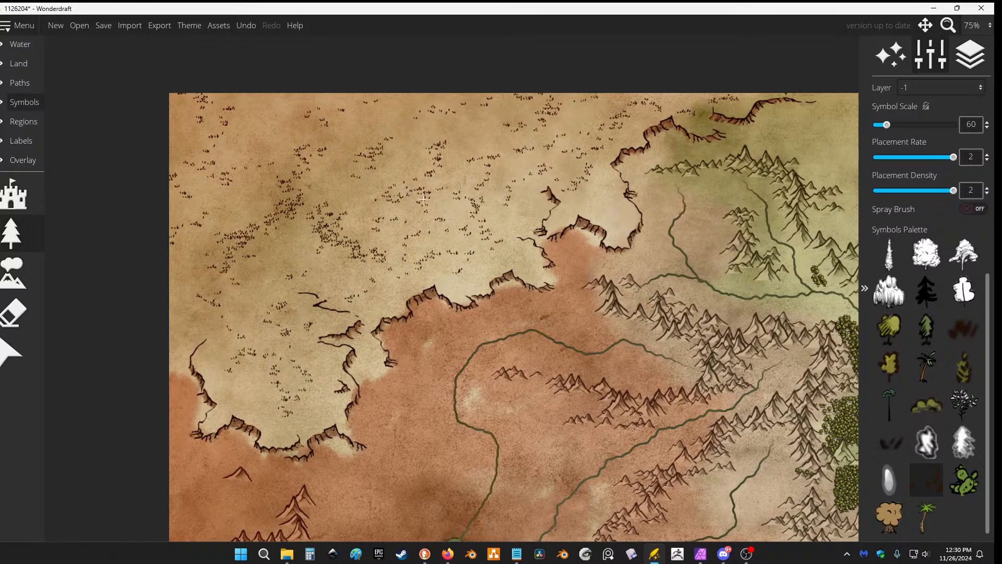
mouse_move(430, 166)
left_mouse_down()
mouse_move(481, 139)
mouse_move(463, 158)
mouse_move(488, 168)
left_mouse_up()
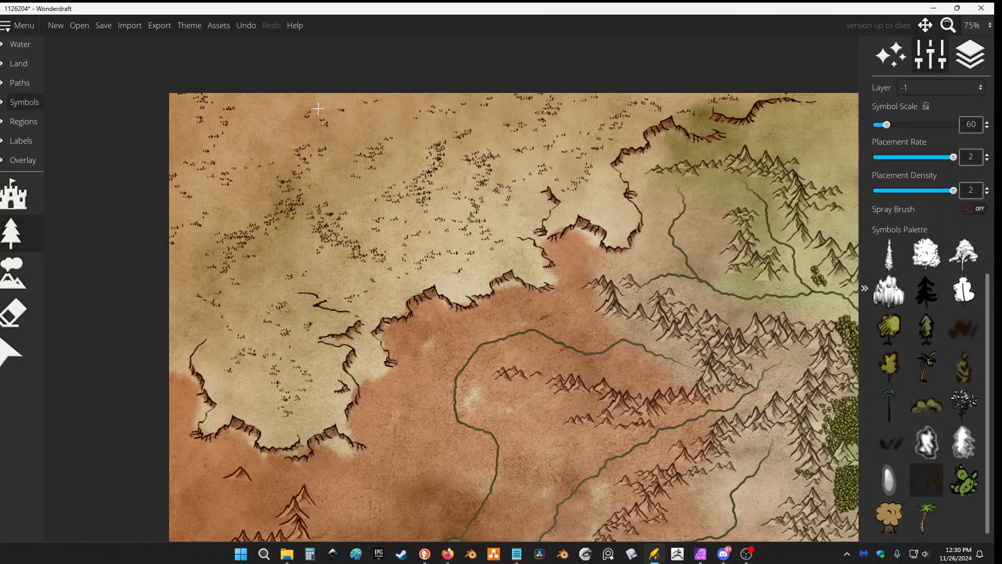
left_click_drag(318, 109, 326, 126)
left_click_drag(385, 98, 348, 111)
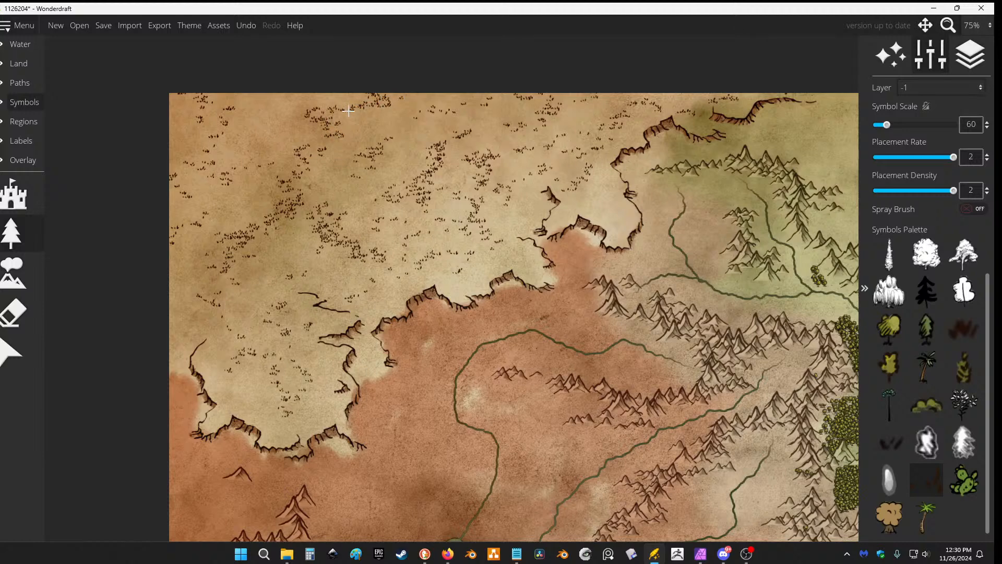
left_click_drag(549, 123, 494, 127)
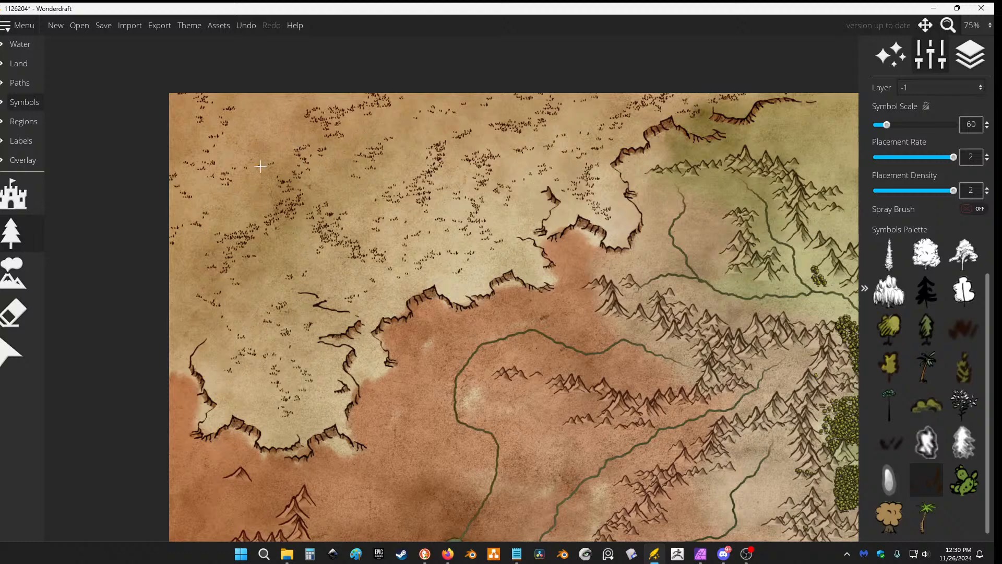
left_click_drag(248, 176, 231, 171)
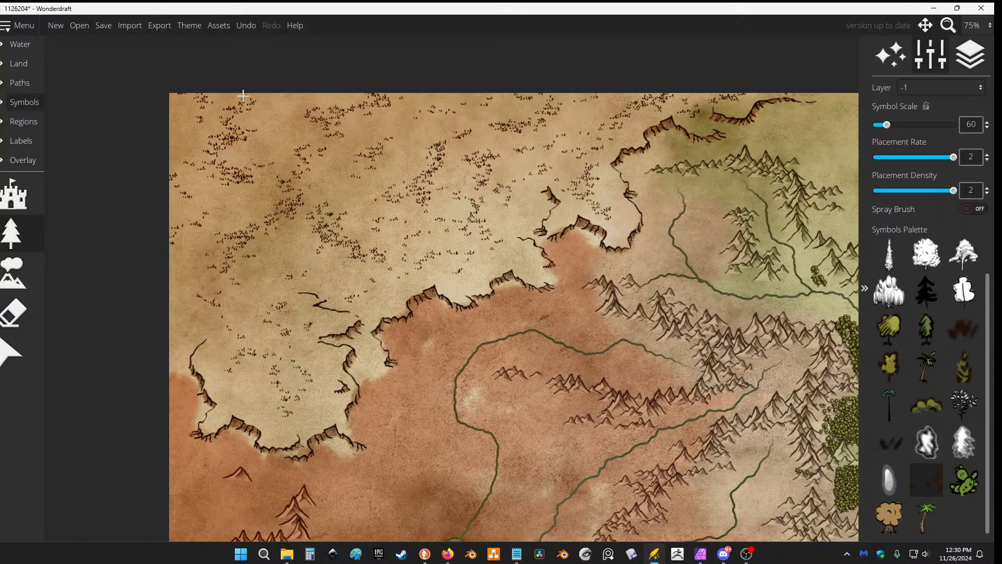
mouse_move(298, 120)
left_mouse_down()
mouse_move(342, 100)
mouse_move(310, 223)
mouse_move(245, 221)
mouse_move(200, 270)
mouse_move(247, 301)
left_mouse_up()
mouse_move(216, 342)
left_mouse_down()
mouse_move(243, 351)
mouse_move(249, 380)
left_mouse_up()
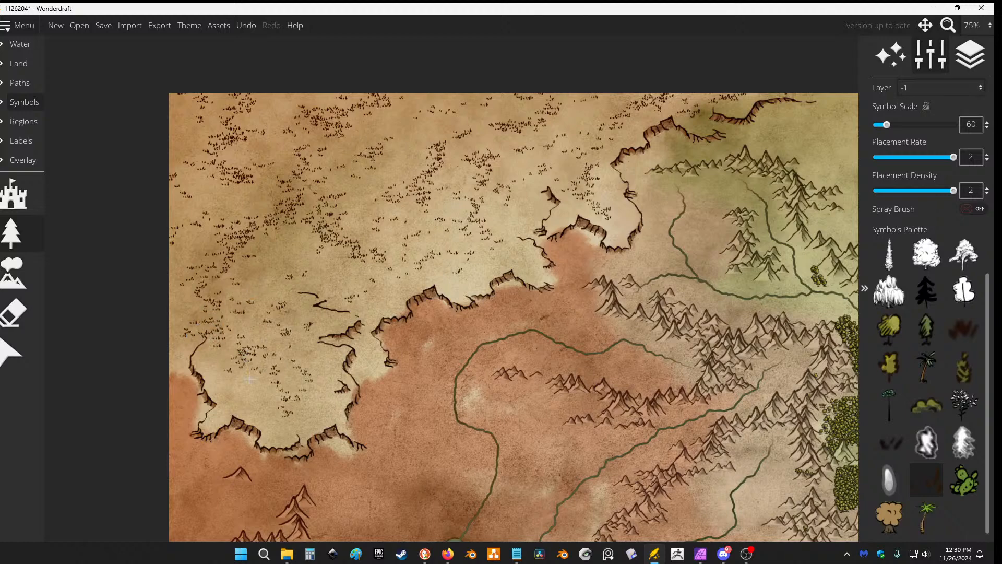
mouse_move(213, 420)
left_mouse_down()
mouse_move(242, 397)
mouse_move(273, 401)
mouse_move(276, 435)
mouse_move(306, 402)
left_mouse_up()
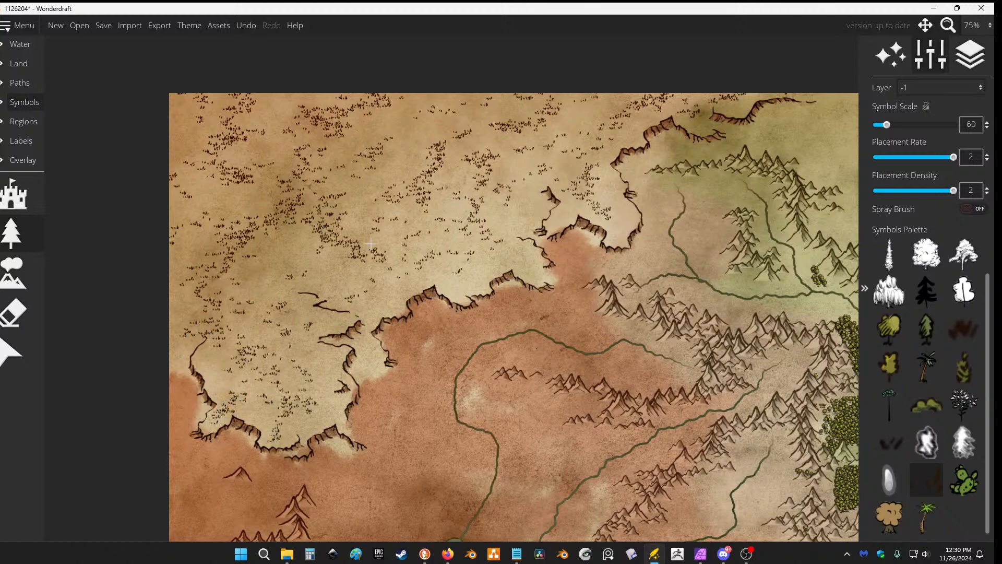
Try a row of Chinese Hills symbols at scale 60 across the open red land north of the western lake.
scroll(371, 161, "down", 3)
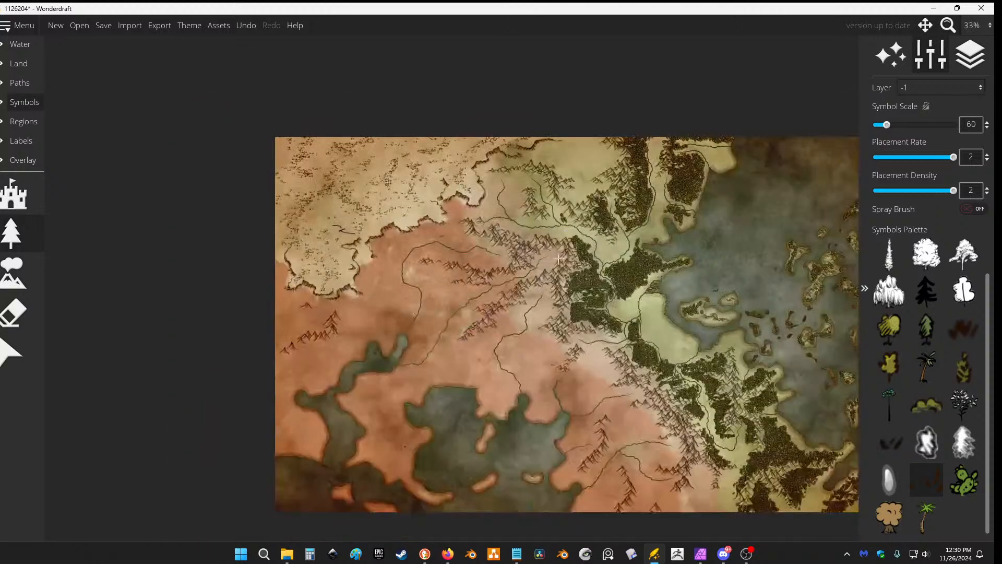
left_click_drag(407, 350, 389, 226)
scroll(389, 226, "up", 5)
scroll(357, 213, "down", 4)
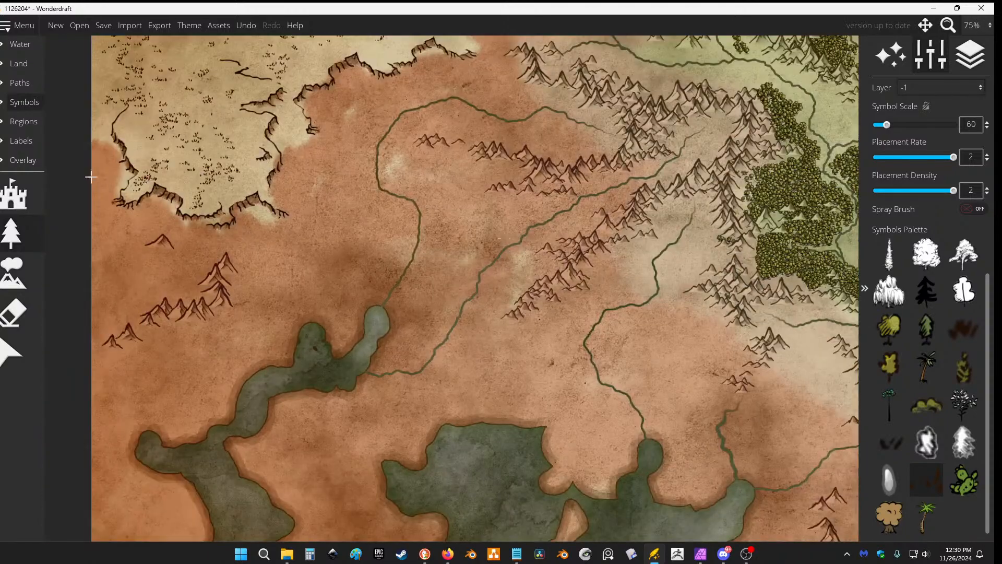
left_click(11, 276)
left_click(12, 233)
left_click(11, 275)
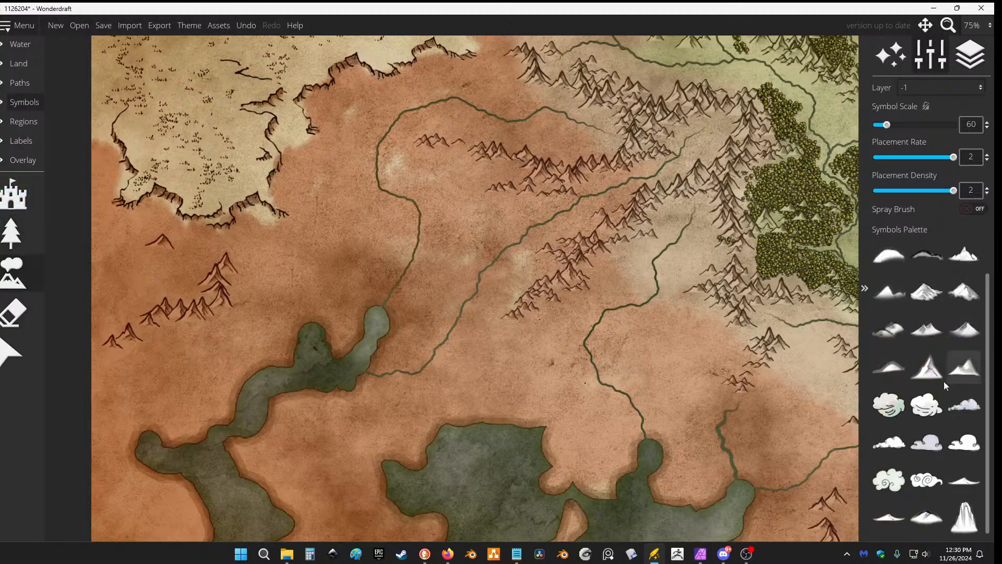
left_click(897, 519)
scroll(292, 218, "up", 1)
scroll(495, 277, "up", 1)
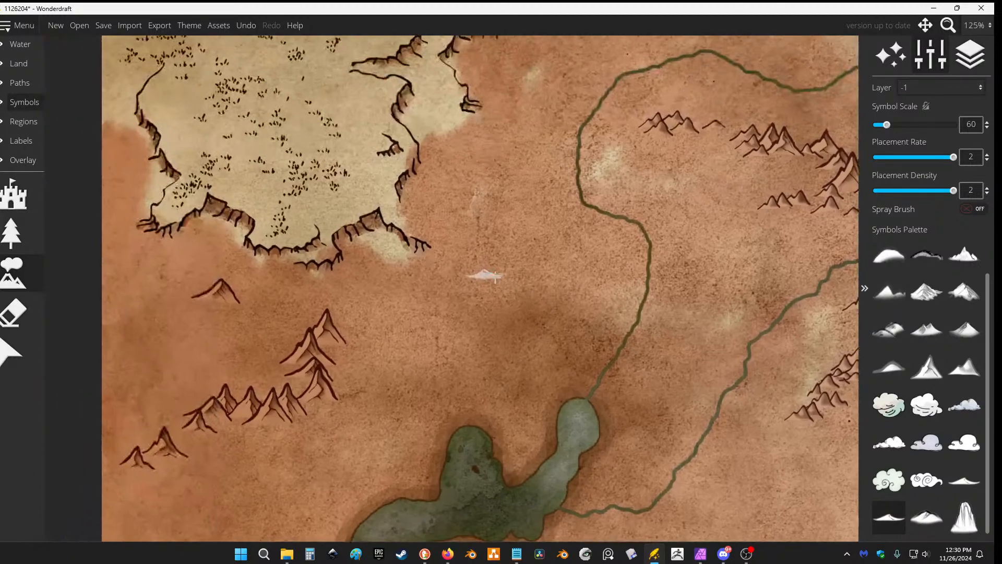
left_click(926, 517)
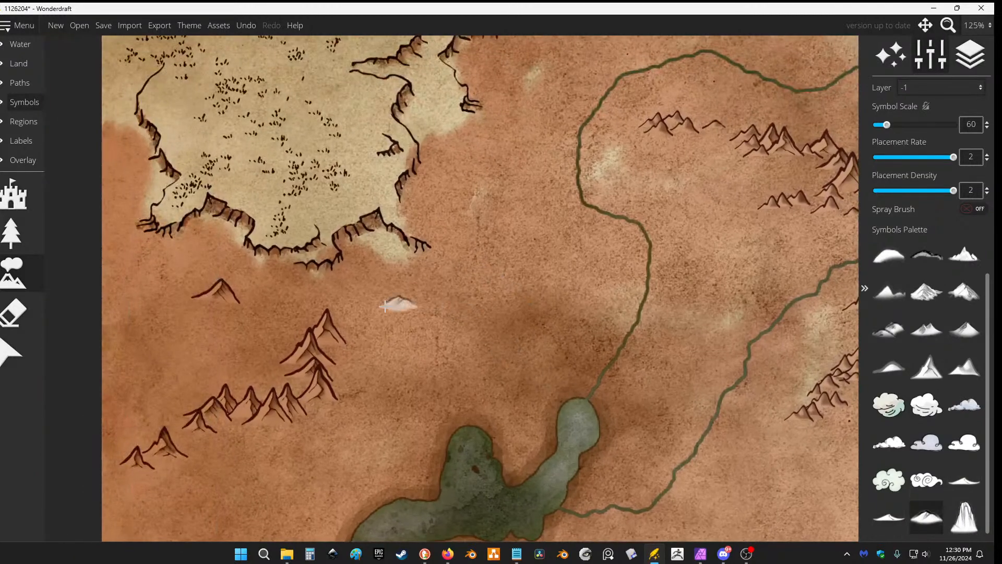
mouse_move(399, 306)
left_mouse_down()
mouse_move(522, 296)
mouse_move(452, 320)
mouse_move(585, 311)
left_mouse_up()
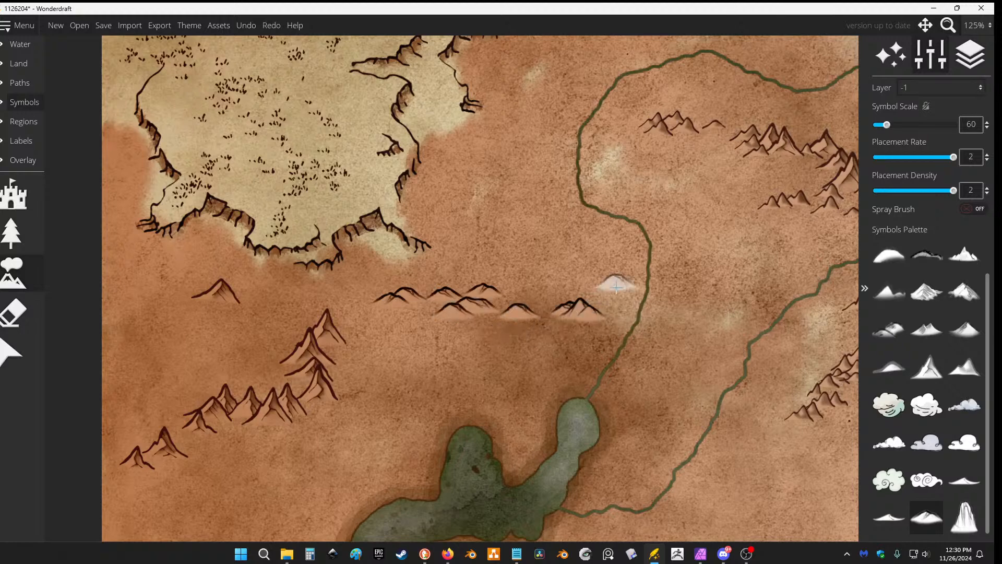
key("ctrl+z")
key("ctrl+z")
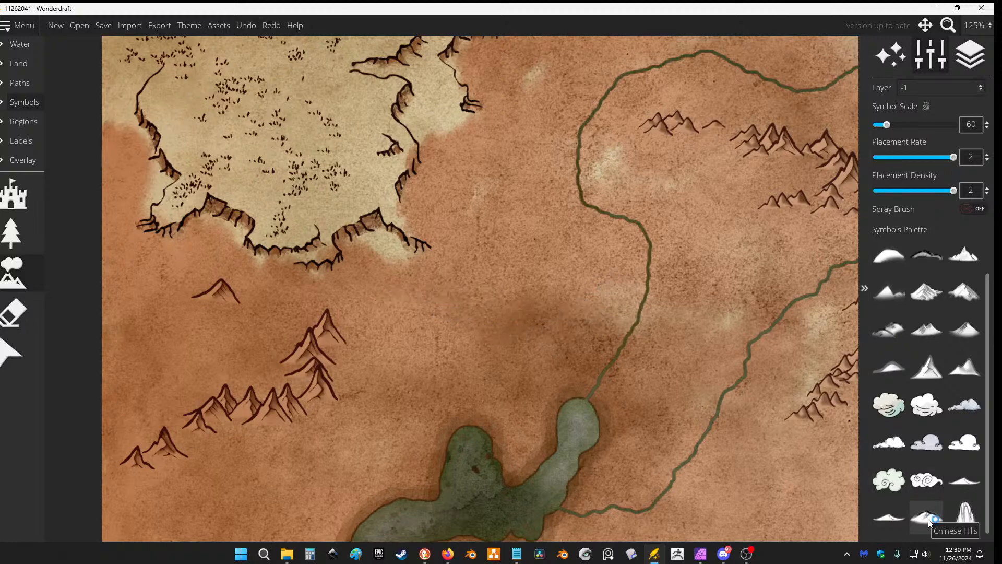
Try the low dune-like hill symbol at scale 60 in the red land between the western mountains and the river.
left_click(887, 519)
mouse_move(376, 325)
left_mouse_down()
mouse_move(509, 313)
mouse_move(495, 271)
left_mouse_up()
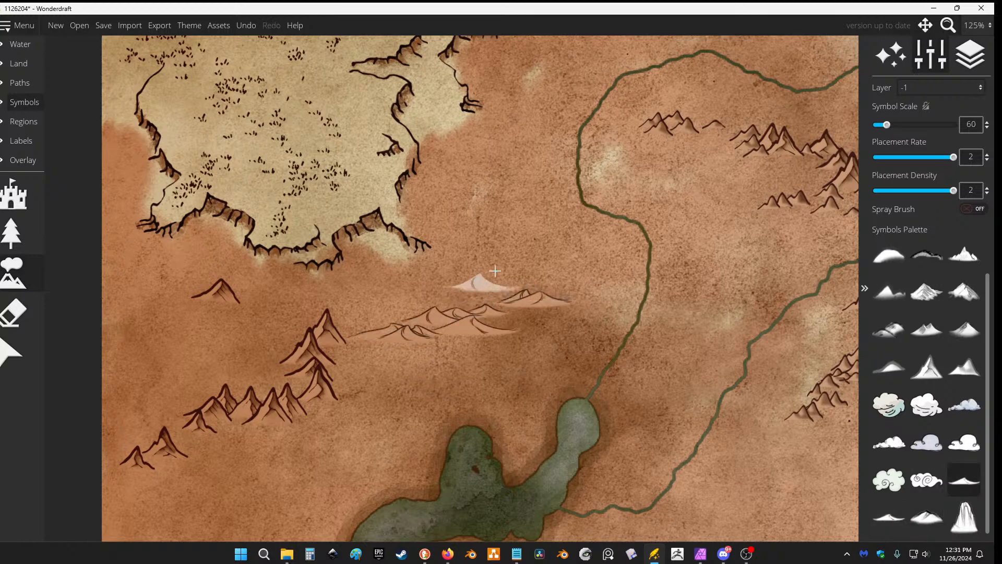
key("ctrl+z")
Set the symbol scale to 30 and test rows of dunes west of the river, undoing all but the northernmost row.
scroll(425, 202, "down", 3)
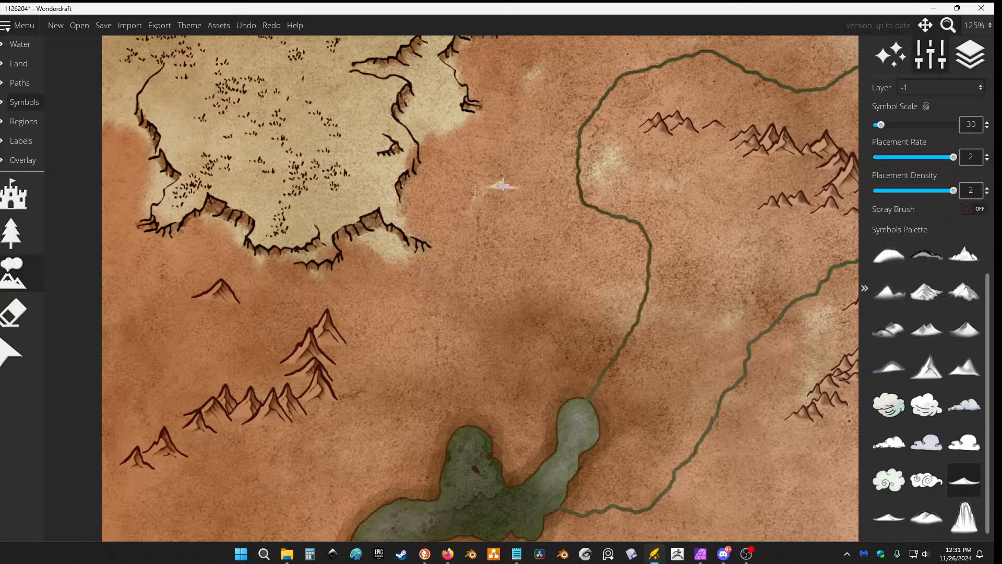
mouse_move(503, 186)
left_mouse_down()
mouse_move(477, 213)
mouse_move(494, 261)
mouse_move(539, 279)
left_mouse_up()
left_click(562, 312)
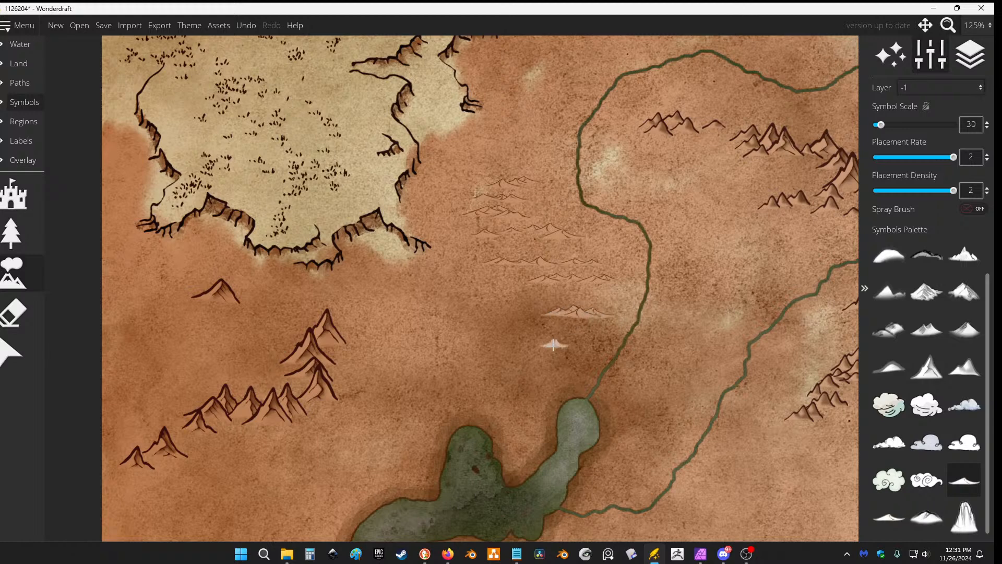
key("ctrl+z")
key("ctrl+z")
key("ctrl+z")
key("ctrl+z")
key("ctrl+z")
key("ctrl+z")
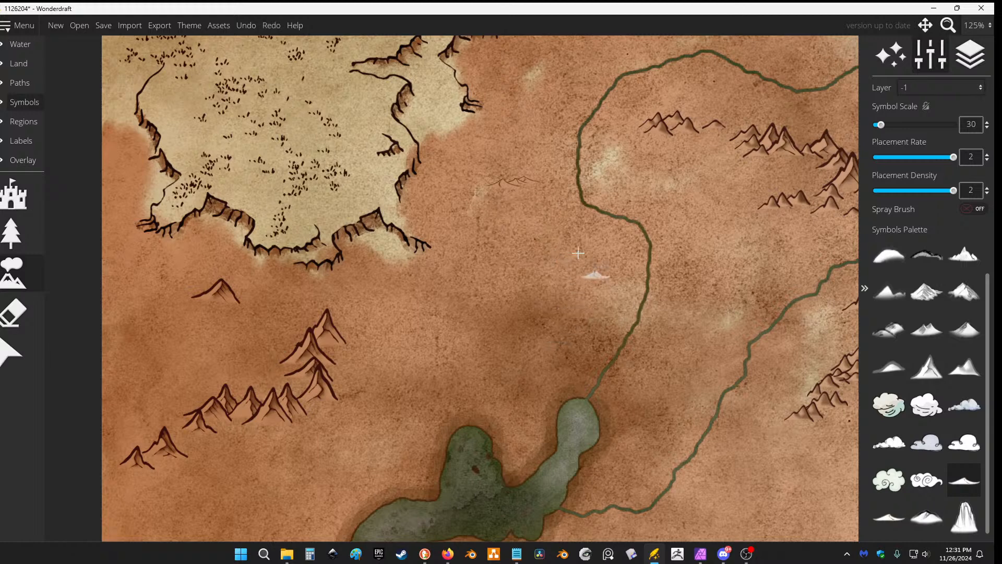
Place staggered rows of dunes at scale 30 from the western river's bend southwest to the lake's northern and western shores.
key("ctrl+y")
key("ctrl+y")
key("ctrl+y")
key("ctrl+y")
key("ctrl+y")
key("ctrl+y")
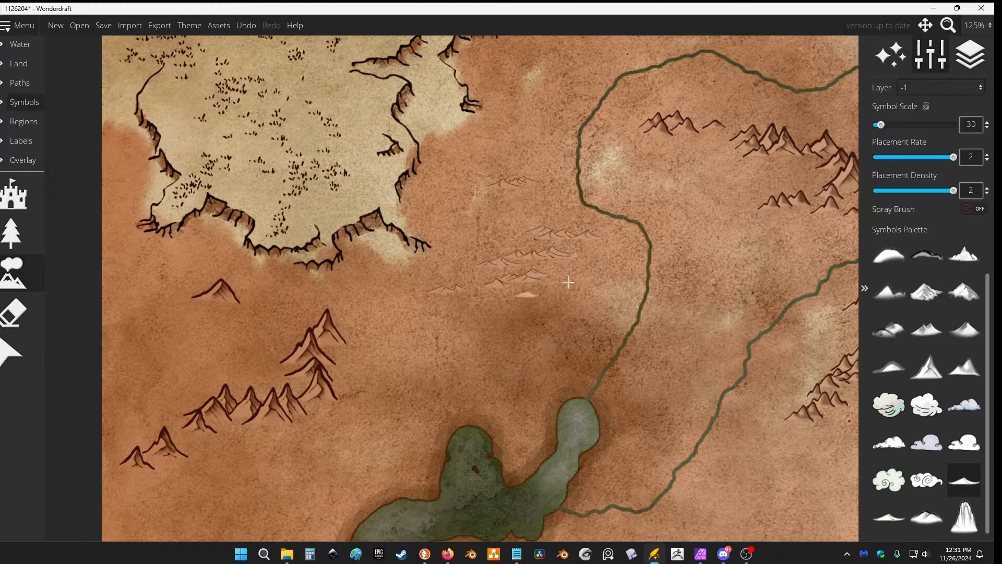
mouse_move(526, 307)
left_mouse_down()
mouse_move(478, 319)
mouse_move(449, 373)
mouse_move(409, 406)
mouse_move(429, 459)
left_mouse_up()
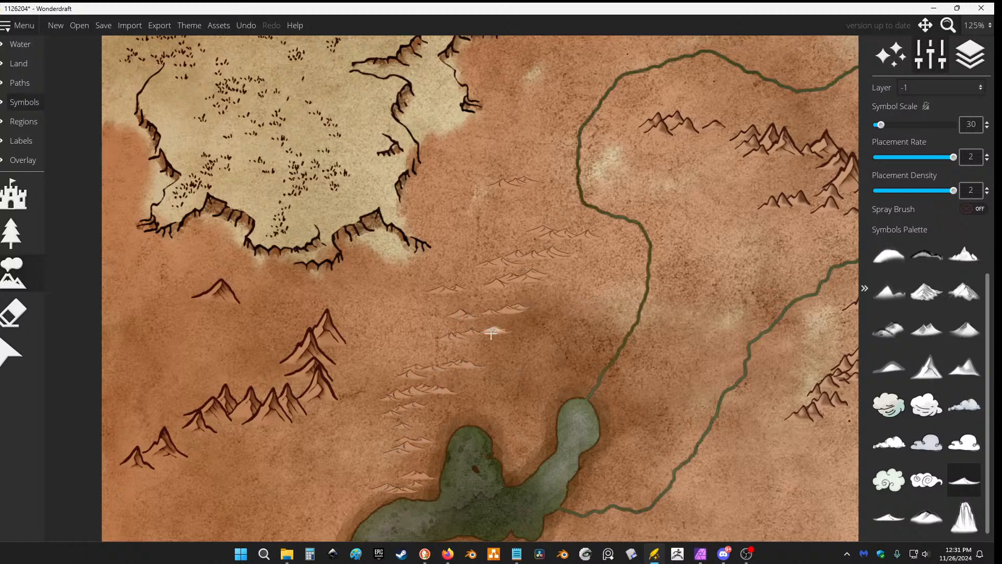
mouse_move(493, 340)
left_mouse_down()
mouse_move(473, 349)
mouse_move(471, 369)
mouse_move(450, 385)
mouse_move(540, 305)
mouse_move(534, 328)
mouse_move(571, 315)
mouse_move(544, 296)
mouse_move(543, 280)
mouse_move(616, 234)
mouse_move(553, 330)
mouse_move(496, 361)
mouse_move(492, 386)
mouse_move(517, 402)
mouse_move(522, 442)
mouse_move(492, 412)
left_mouse_up()
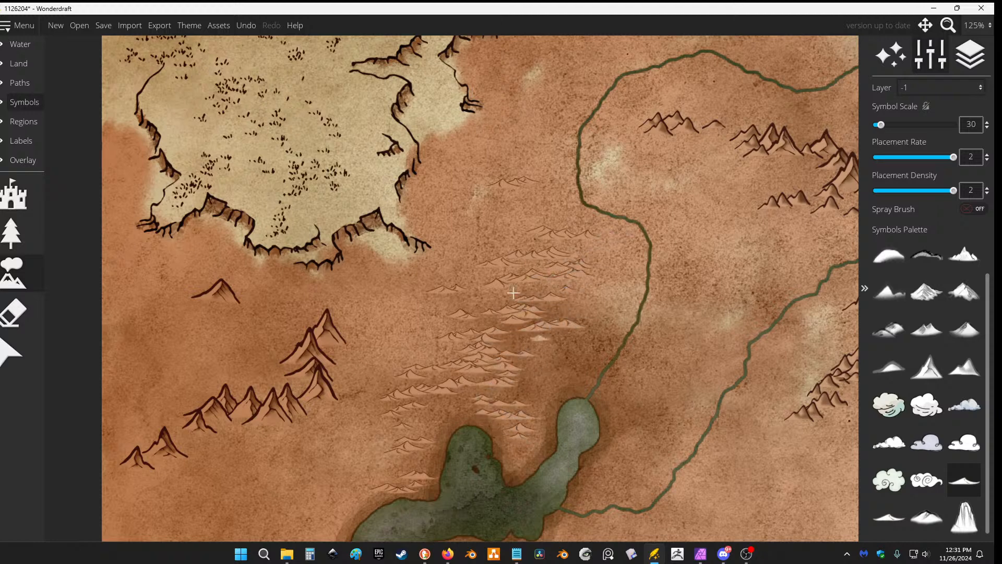
Extend the dune field westward around the small mountain range northwest of the lake, keeping symbol scale 30.
scroll(603, 209, "down", 1)
scroll(481, 292, "up", 1)
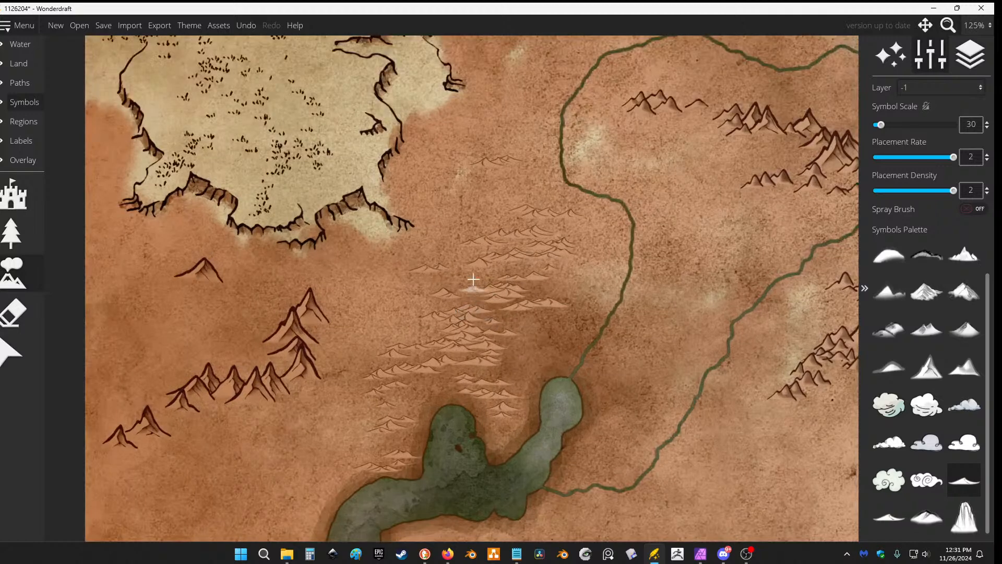
mouse_move(269, 288)
left_mouse_down()
mouse_move(317, 274)
mouse_move(363, 285)
mouse_move(356, 308)
mouse_move(392, 331)
mouse_move(320, 416)
mouse_move(268, 440)
mouse_move(292, 450)
mouse_move(362, 392)
mouse_move(429, 269)
mouse_move(422, 318)
mouse_move(448, 303)
mouse_move(460, 324)
mouse_move(486, 317)
left_mouse_up()
Find and launch Google Earth Pro.
key("super")
type("google earth pro")
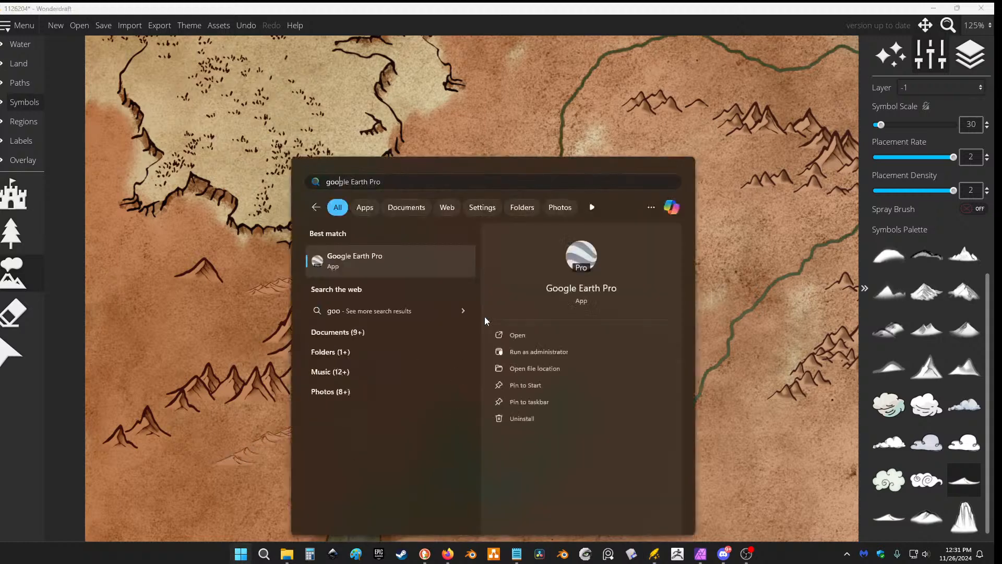
key("Return")
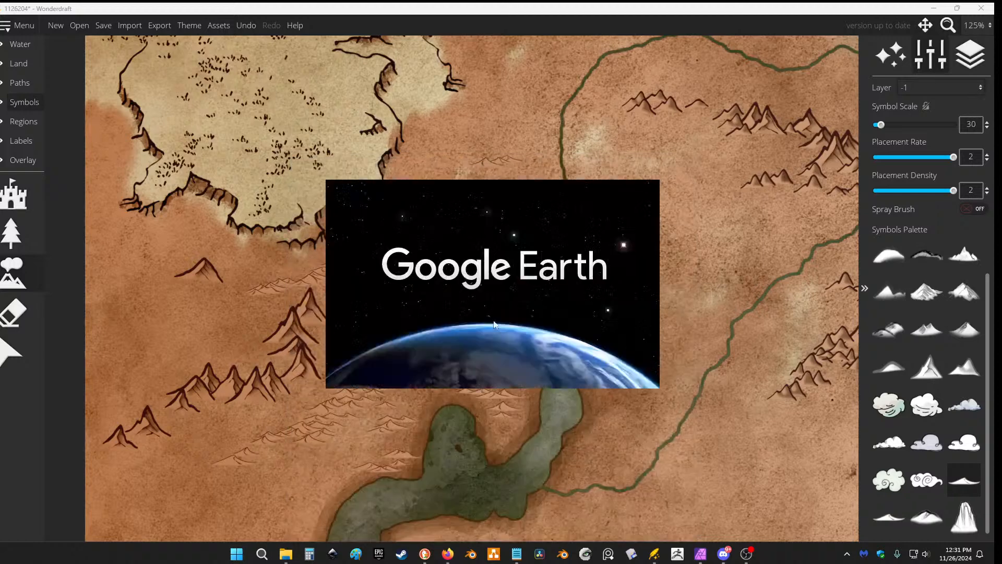
Return to the Wonderdraft map and fill the red land between the plateau's eastern cliffs and the river with dunes.
left_click(343, 127)
mouse_move(504, 191)
left_mouse_down()
mouse_move(506, 224)
mouse_move(511, 151)
left_mouse_up()
left_click_drag(506, 121, 512, 245)
mouse_move(518, 151)
left_mouse_down()
mouse_move(539, 179)
mouse_move(538, 219)
mouse_move(508, 310)
mouse_move(515, 250)
mouse_move(510, 279)
mouse_move(464, 273)
mouse_move(467, 320)
mouse_move(449, 345)
mouse_move(455, 291)
mouse_move(502, 220)
mouse_move(445, 385)
mouse_move(401, 408)
mouse_move(441, 400)
mouse_move(456, 386)
left_mouse_up()
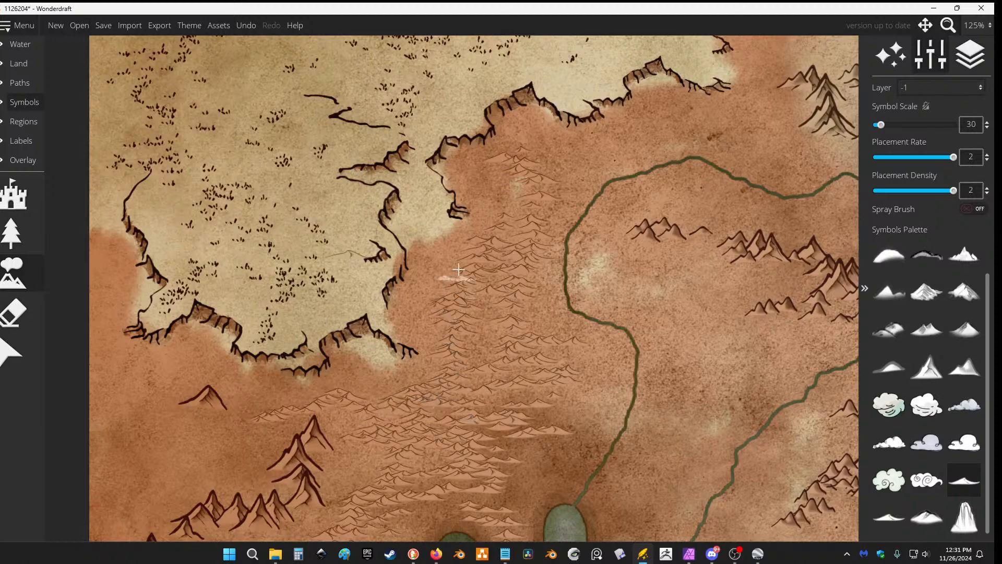
Raise the symbol scale to 35 and add a few dunes along the dune field's eastern side, near the western river.
scroll(595, 229, "down", 5)
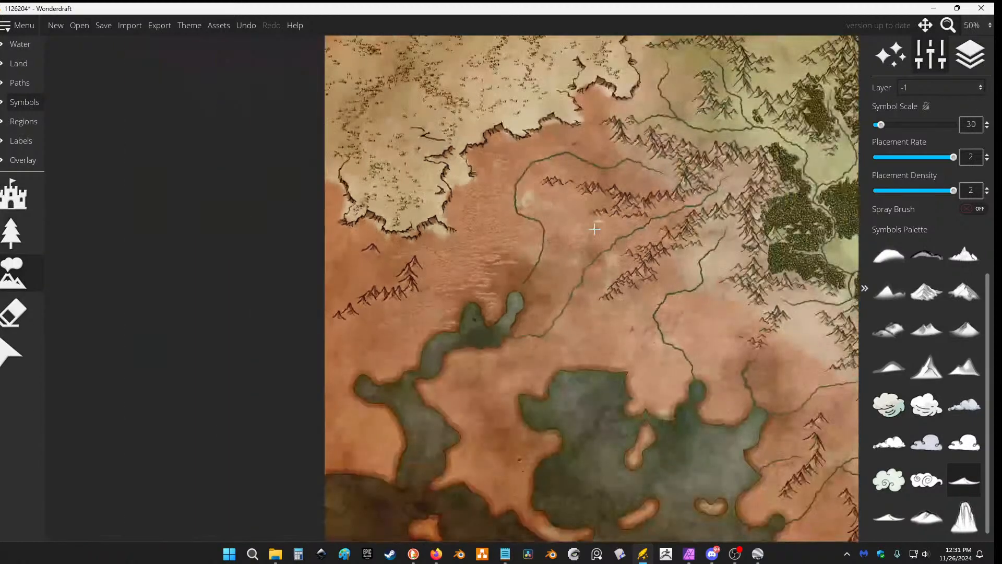
scroll(595, 229, "up", 2)
left_click_drag(470, 284, 513, 245)
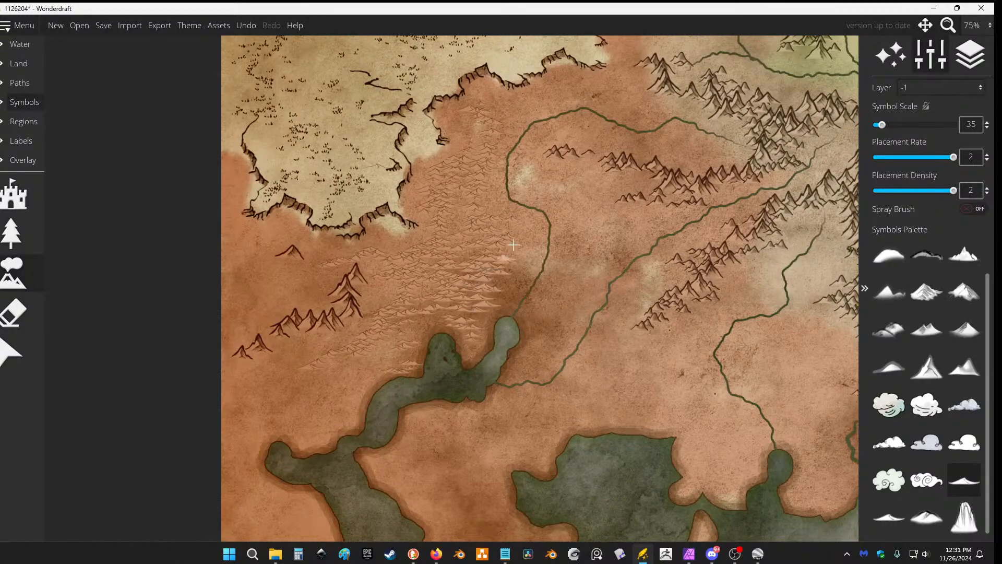
scroll(463, 138, "up", 2)
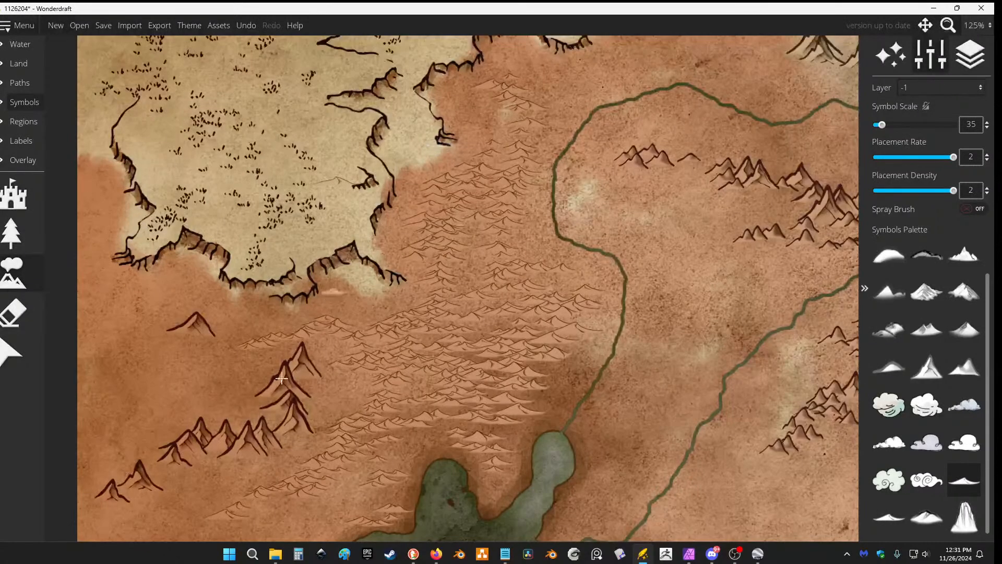
mouse_move(584, 95)
left_mouse_down()
mouse_move(493, 214)
mouse_move(493, 242)
left_mouse_up()
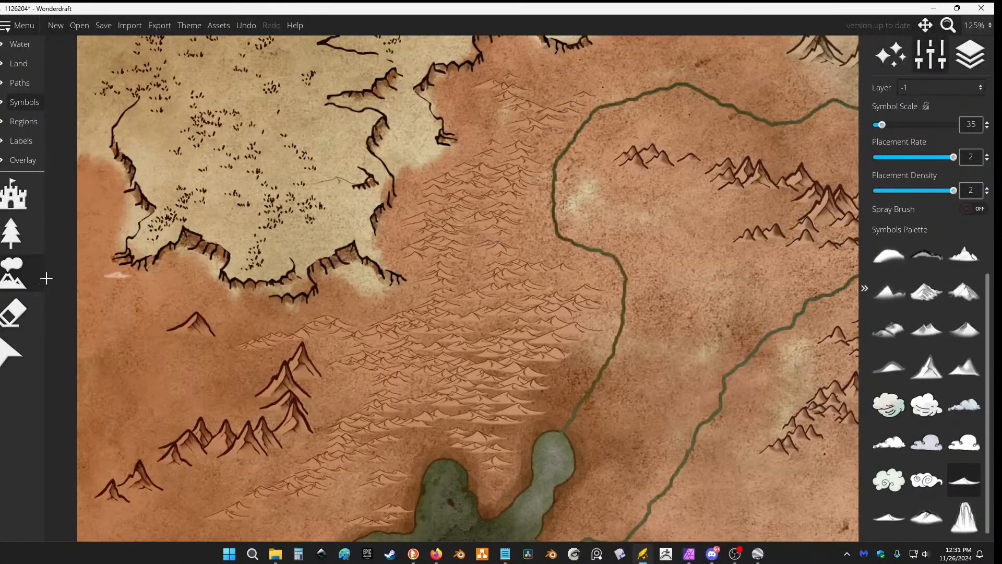
Erase the dunes across the eastern part of the field, between the plateau cliffs, the western river and the lake, with eraser size 68.
left_click(14, 313)
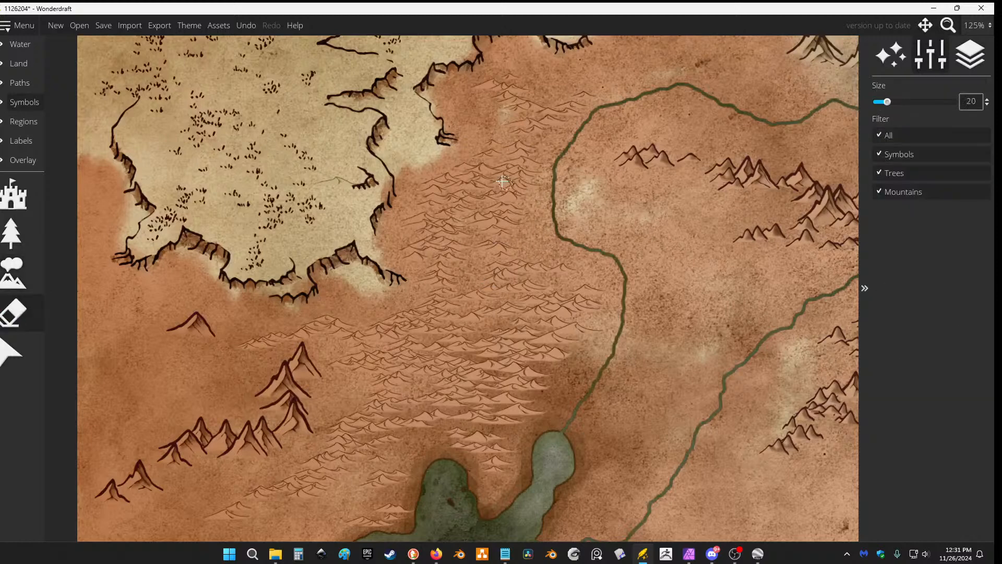
scroll(545, 165, "up", 3)
mouse_move(548, 95)
left_mouse_down()
mouse_move(498, 137)
mouse_move(505, 266)
mouse_move(451, 366)
mouse_move(507, 423)
mouse_move(561, 298)
left_mouse_up()
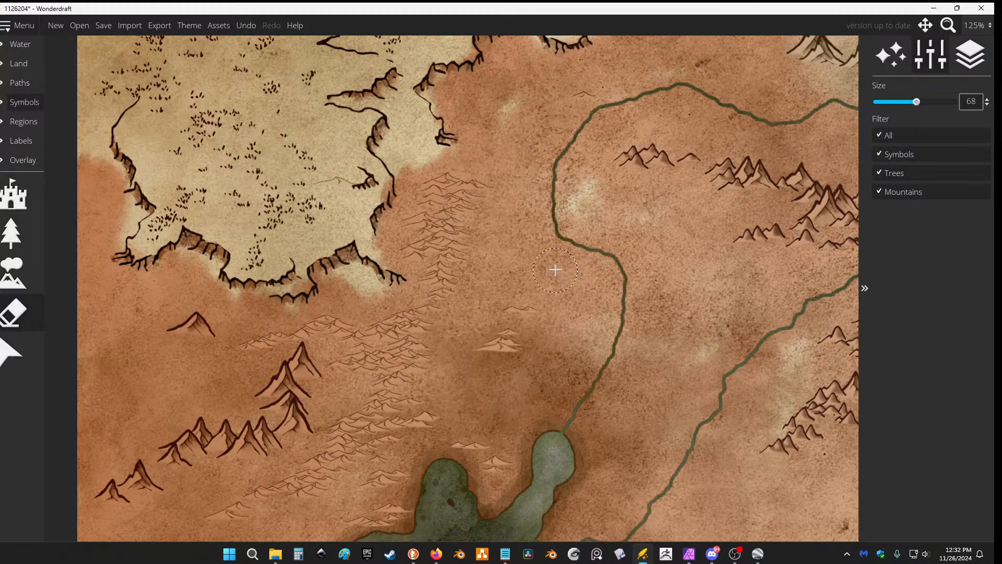